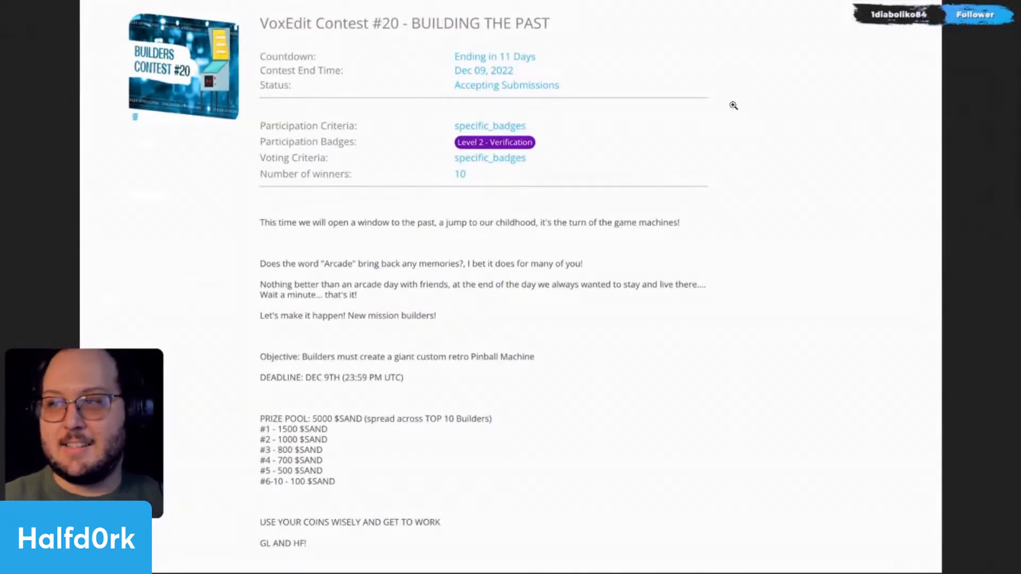
# Review the VoxEdit Contest #20 page, including its dates, participation criteria, objective, deadline and prize pool.
pyautogui.click(407, 83)
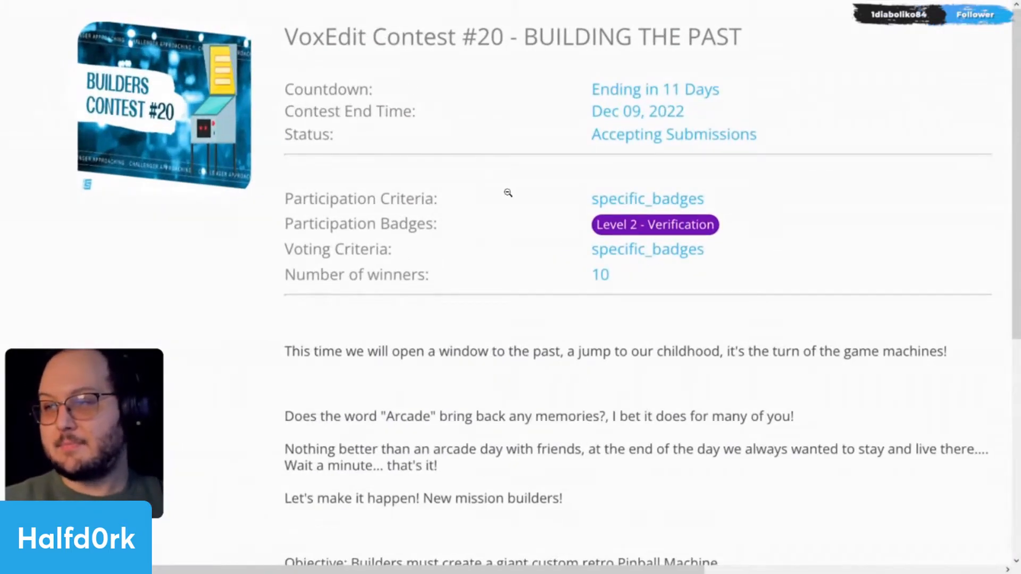
pyautogui.scroll(-2, 501, 201)
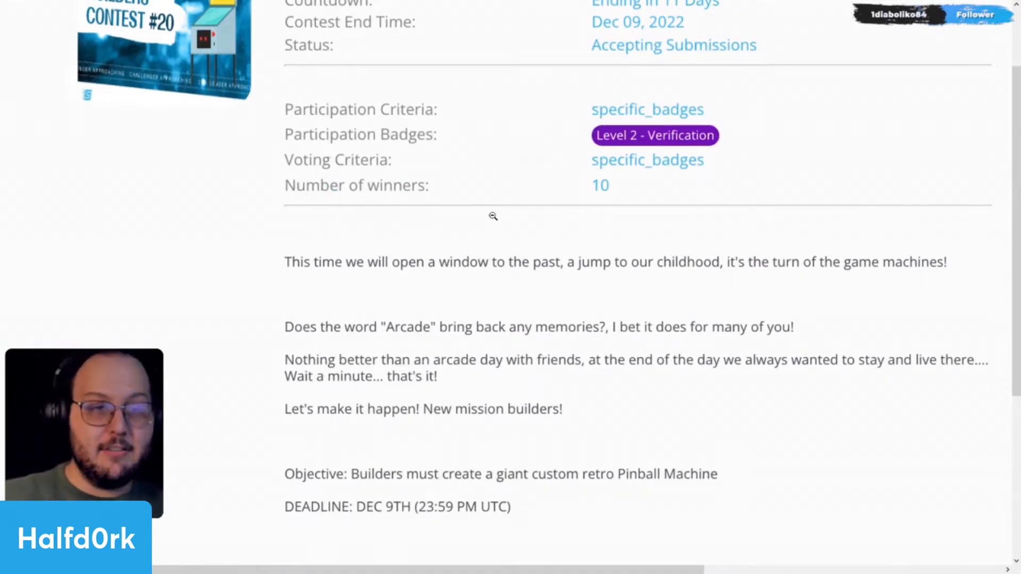
pyautogui.scroll(2, 516, 236)
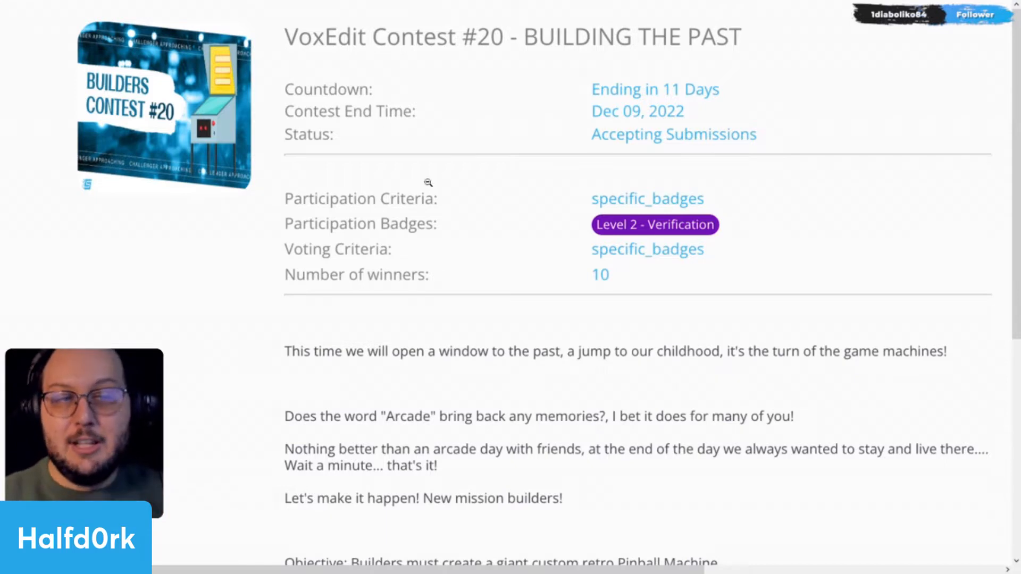
pyautogui.scroll(-2, 458, 285)
pyautogui.scroll(2, 464, 278)
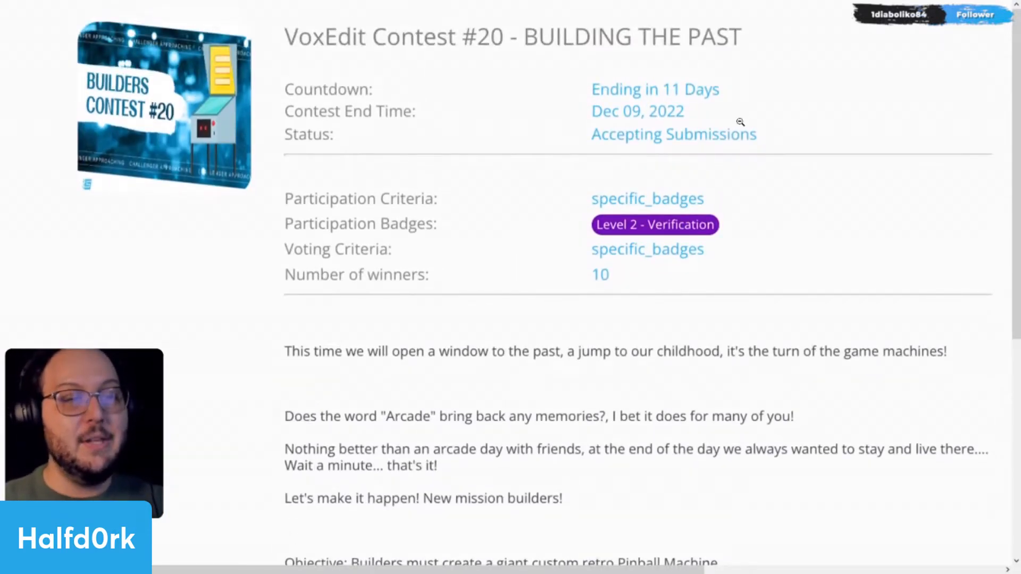
pyautogui.scroll(-2, 736, 133)
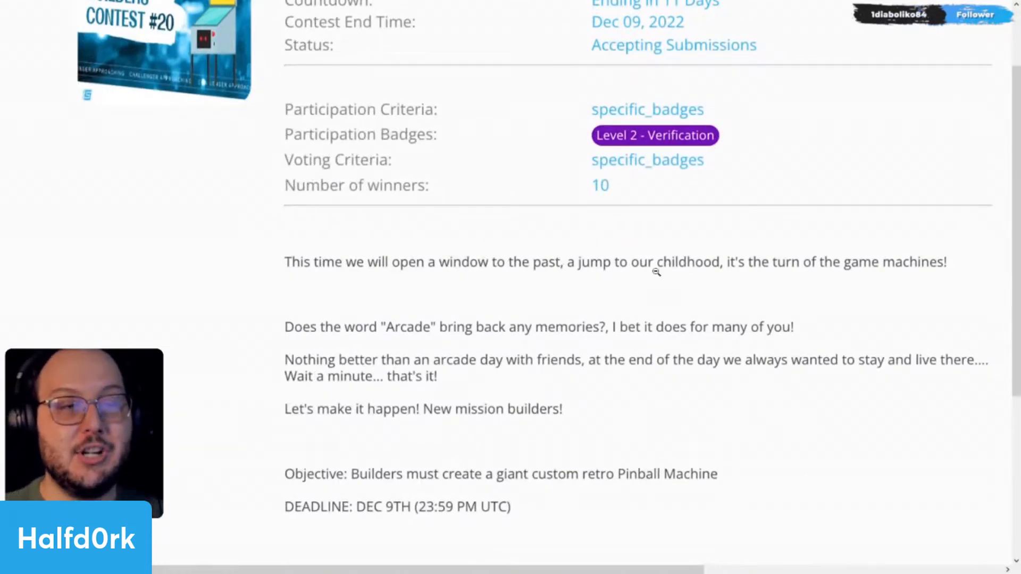
pyautogui.scroll(-2, 667, 269)
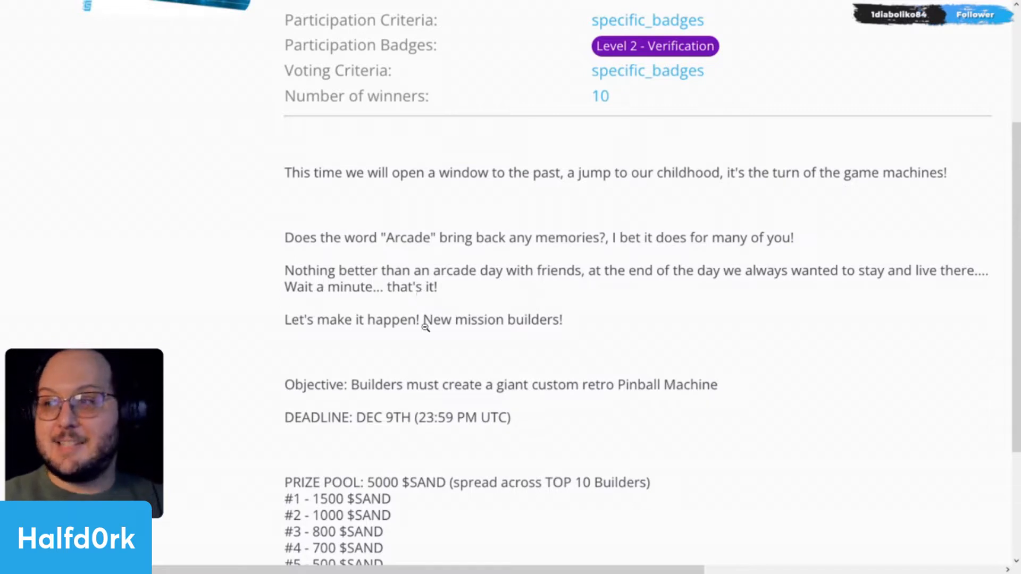
pyautogui.scroll(-3, 397, 354)
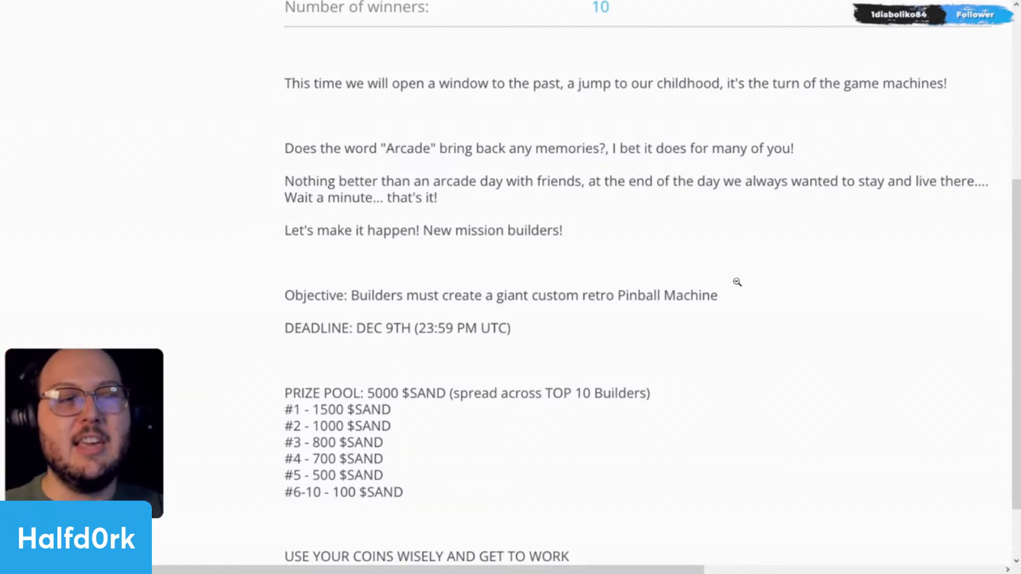
pyautogui.scroll(-1, 728, 274)
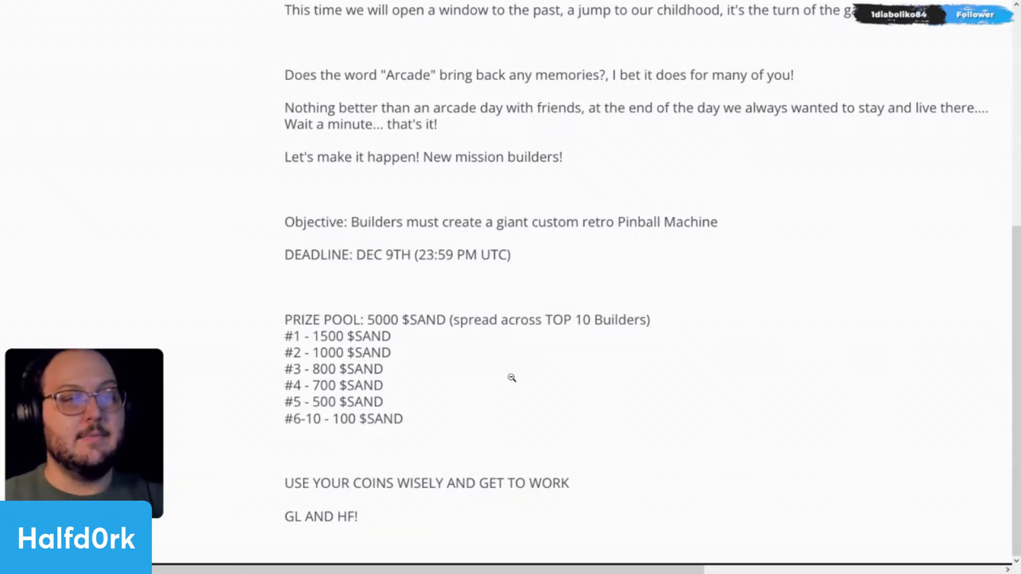
pyautogui.scroll(2, 500, 372)
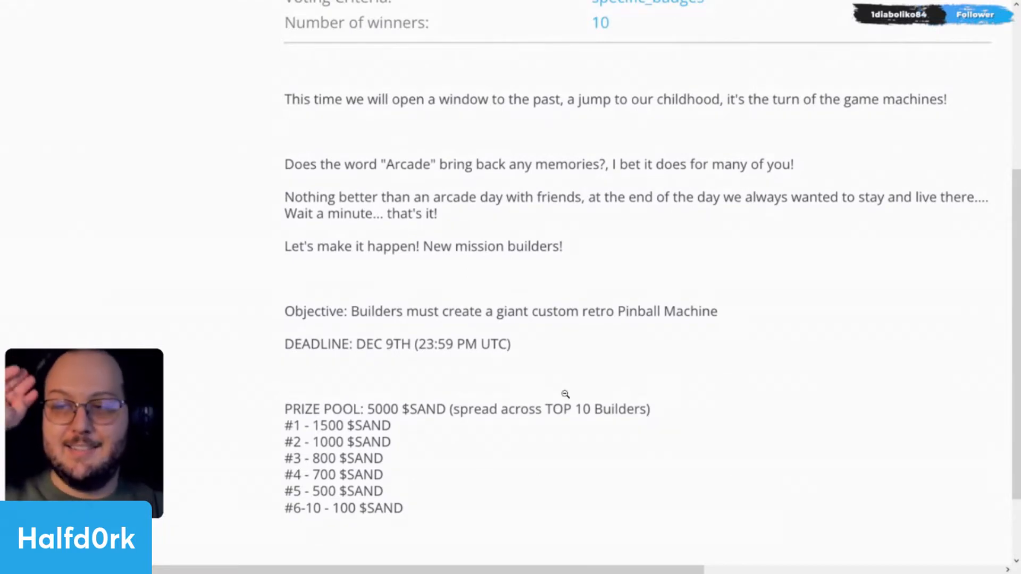
pyautogui.scroll(-2, 501, 378)
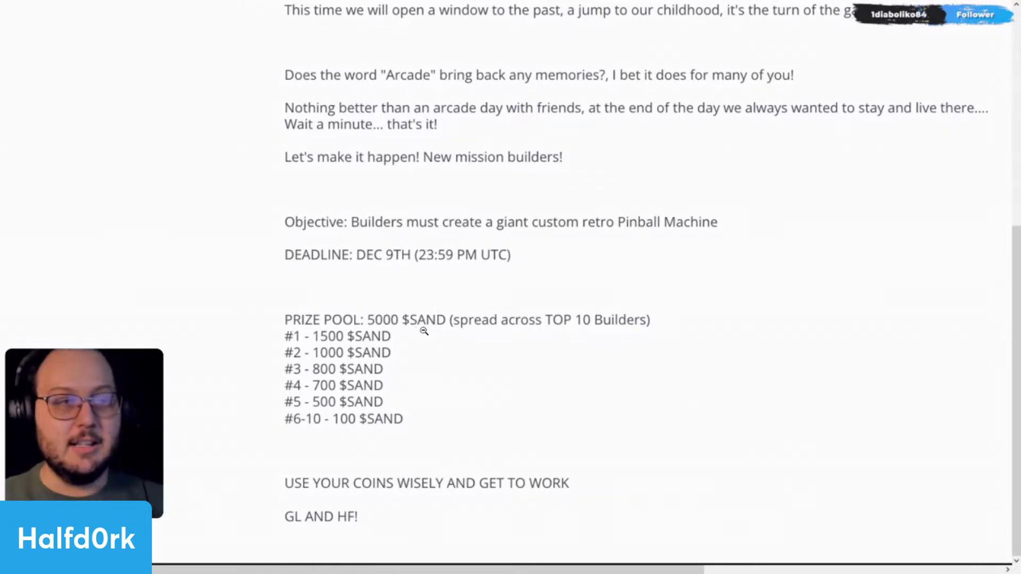
pyautogui.scroll(4, 488, 307)
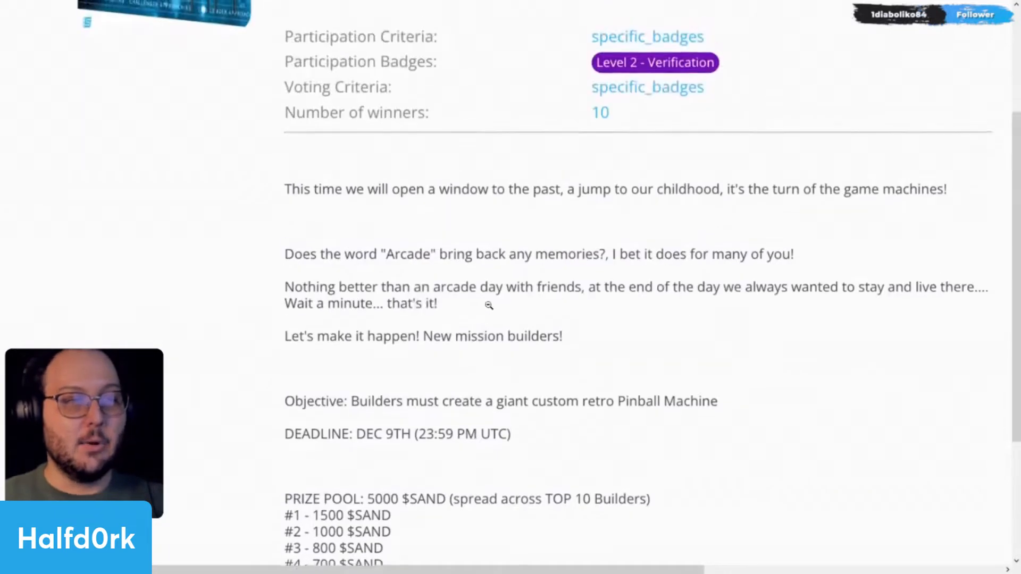
pyautogui.scroll(4, 488, 307)
# Switch to VoxEdit and confirm deleting the T_FierySwipes model from the TCG_VFX_v1 library.
pyautogui.moveTo(434, 8)
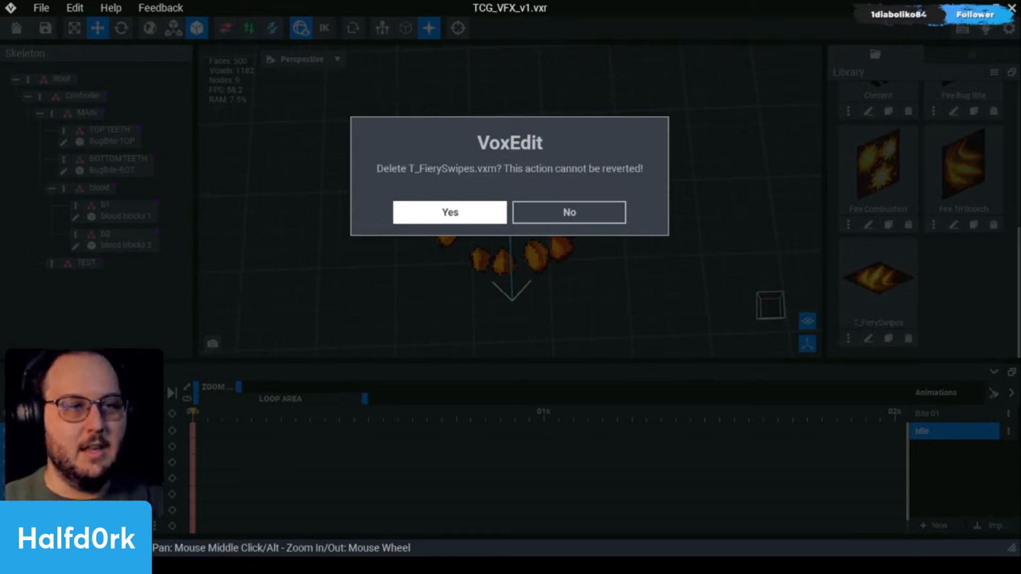
pyautogui.click(451, 212)
pyautogui.doubleClick(451, 210)
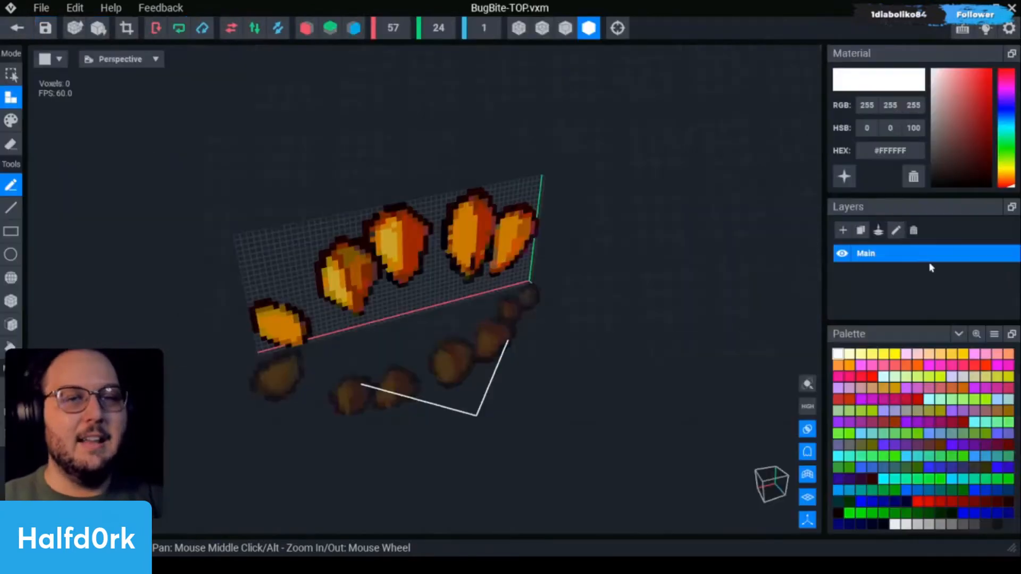
pyautogui.moveTo(508, 236); pyautogui.dragTo(513, 209, button='right')
pyautogui.click(17, 28)
pyautogui.click(393, 213)
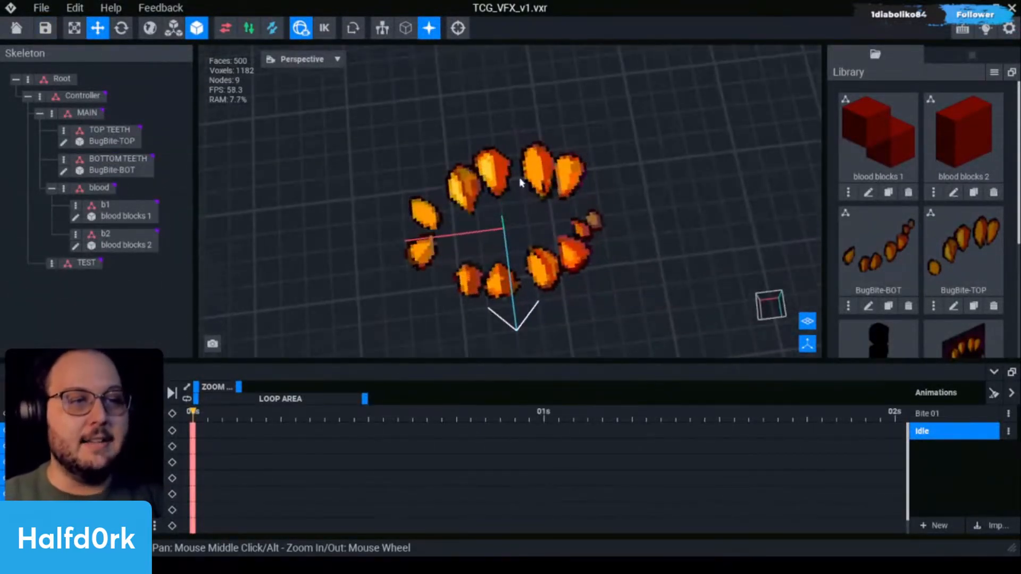
# Select the Bite 01 animation and play it back to check the teeth motion.
pyautogui.click(967, 414)
pyautogui.press('space')
pyautogui.press('space')
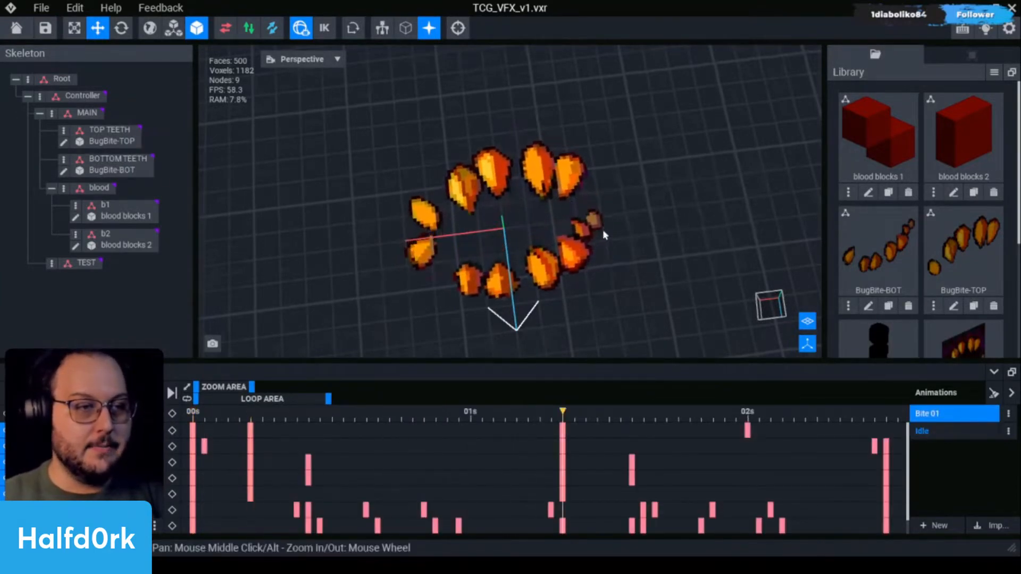
pyautogui.moveTo(572, 221); pyautogui.dragTo(555, 208, button='middle')
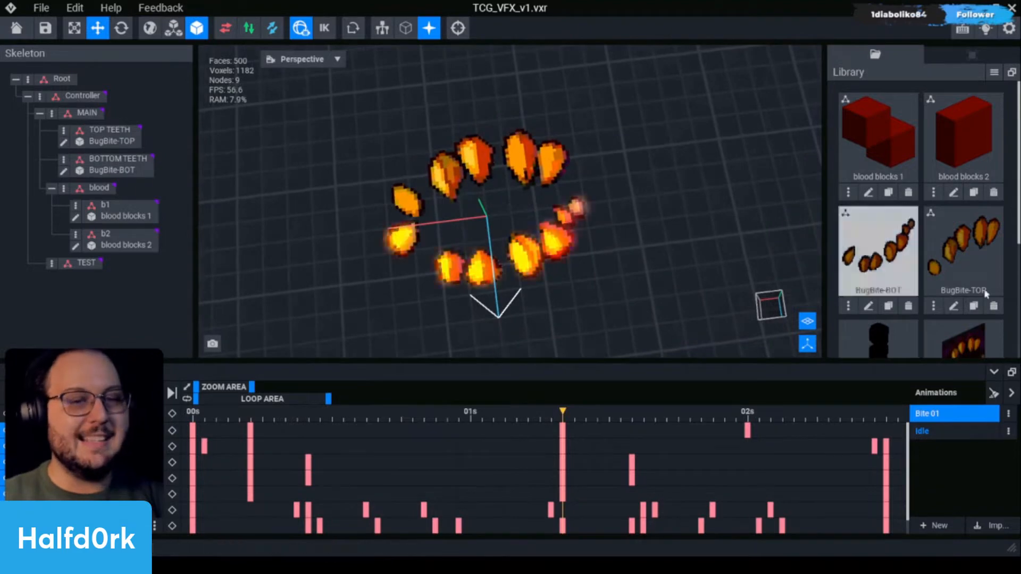
pyautogui.scroll(-4, 972, 283)
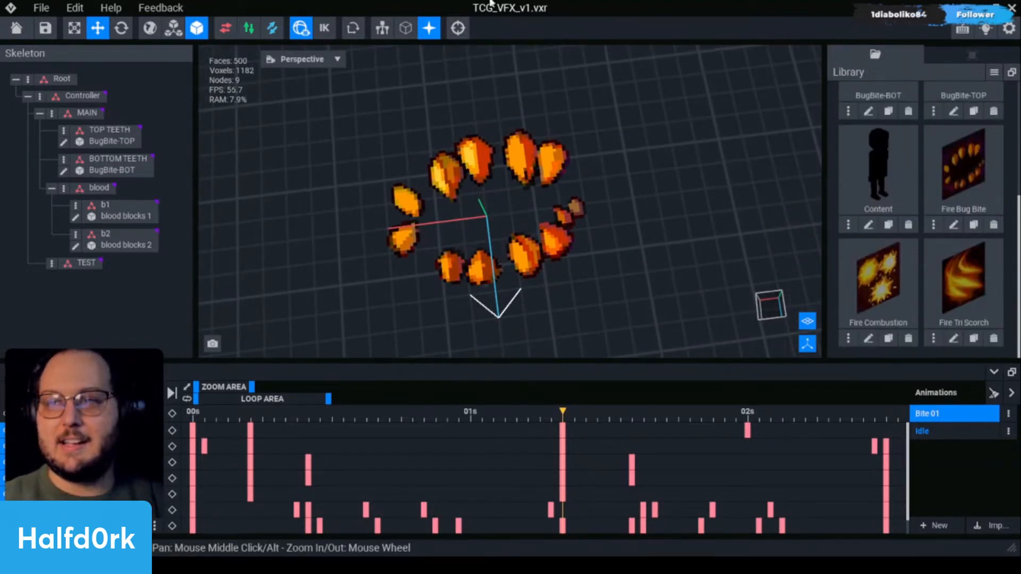
pyautogui.click(993, 72)
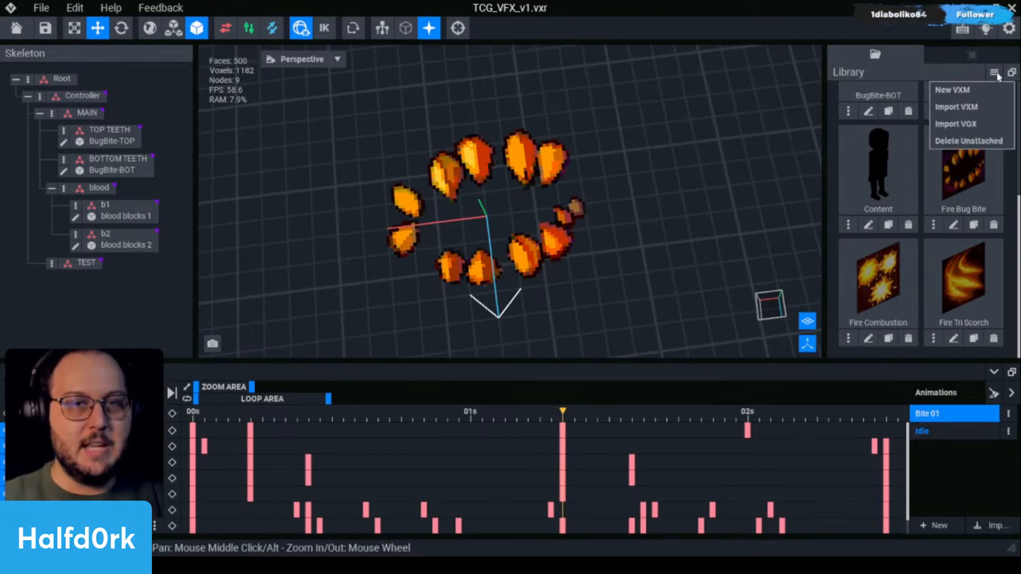
pyautogui.click(957, 107)
pyautogui.click(276, 256)
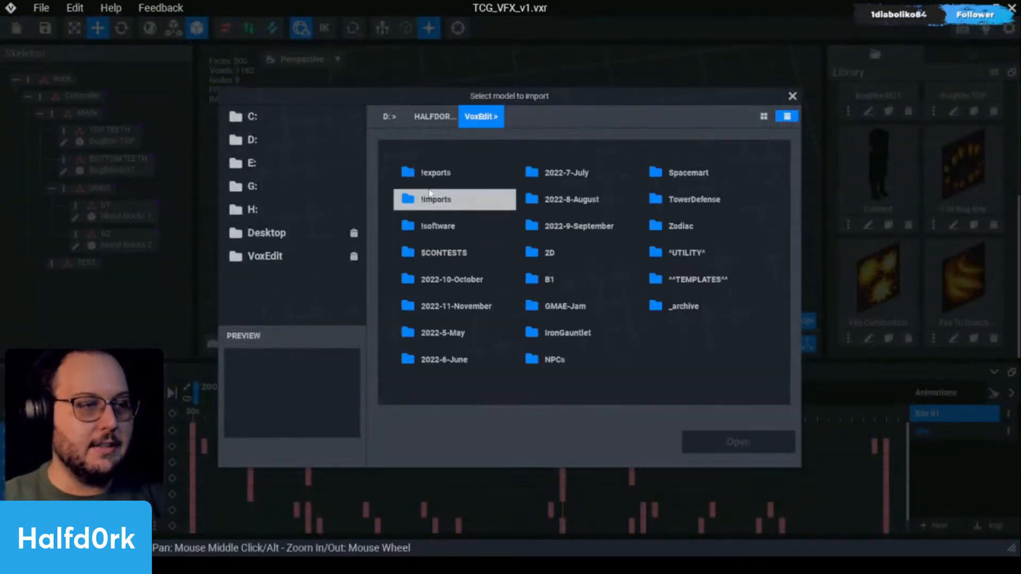
pyautogui.doubleClick(439, 196)
pyautogui.click(487, 118)
pyautogui.click(792, 95)
# Import the MagicaVoxel model 11-16_FIRE5 from the VoxEdit !imports folder into the library.
pyautogui.click(993, 72)
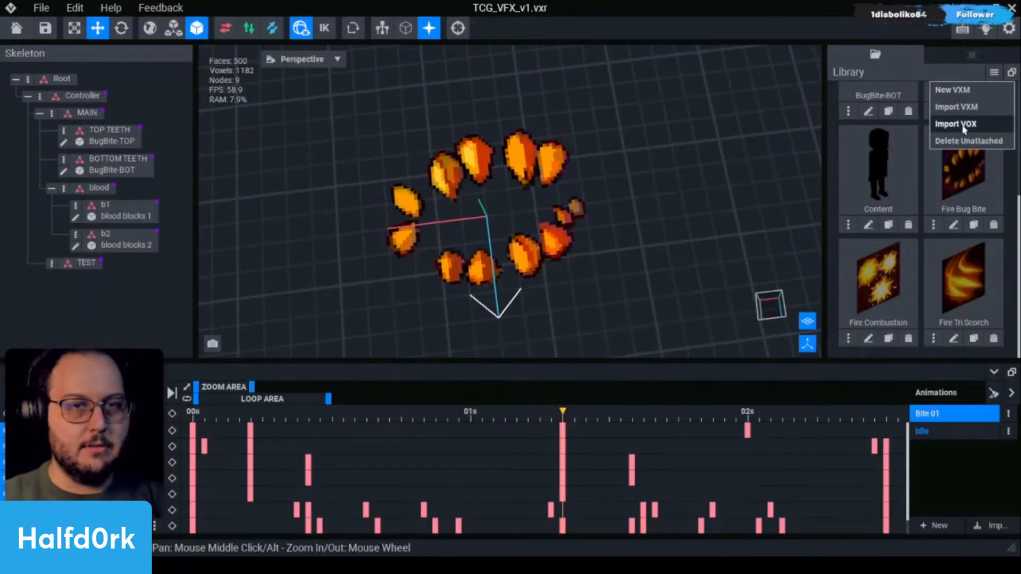
pyautogui.click(965, 125)
pyautogui.click(269, 256)
pyautogui.doubleClick(425, 200)
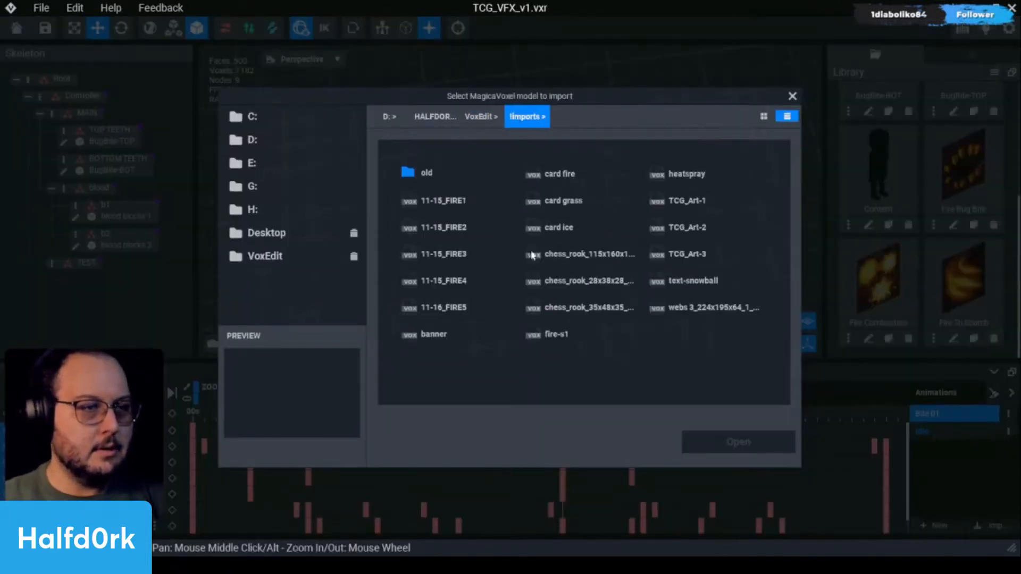
pyautogui.click(476, 308)
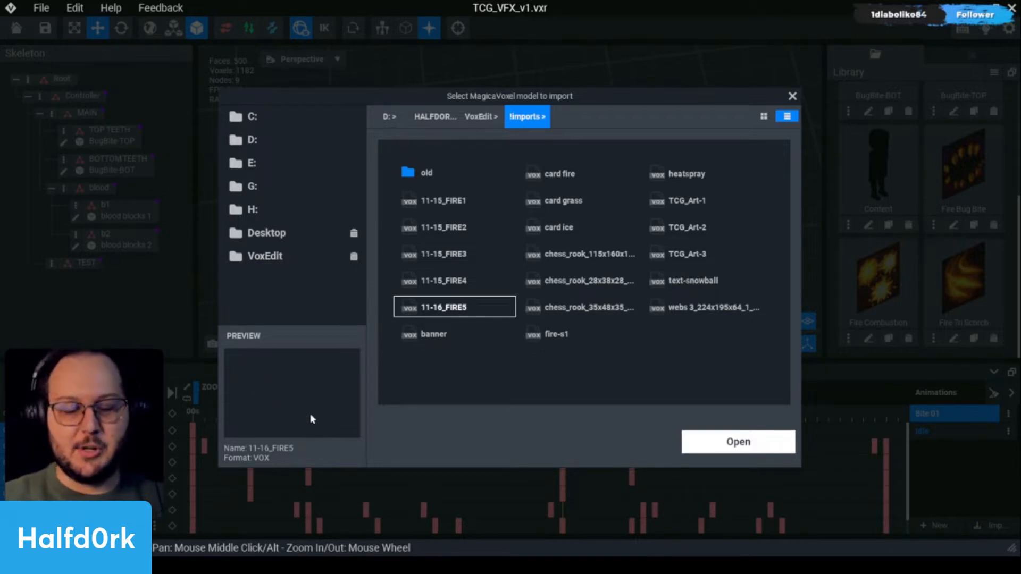
pyautogui.press('Return')
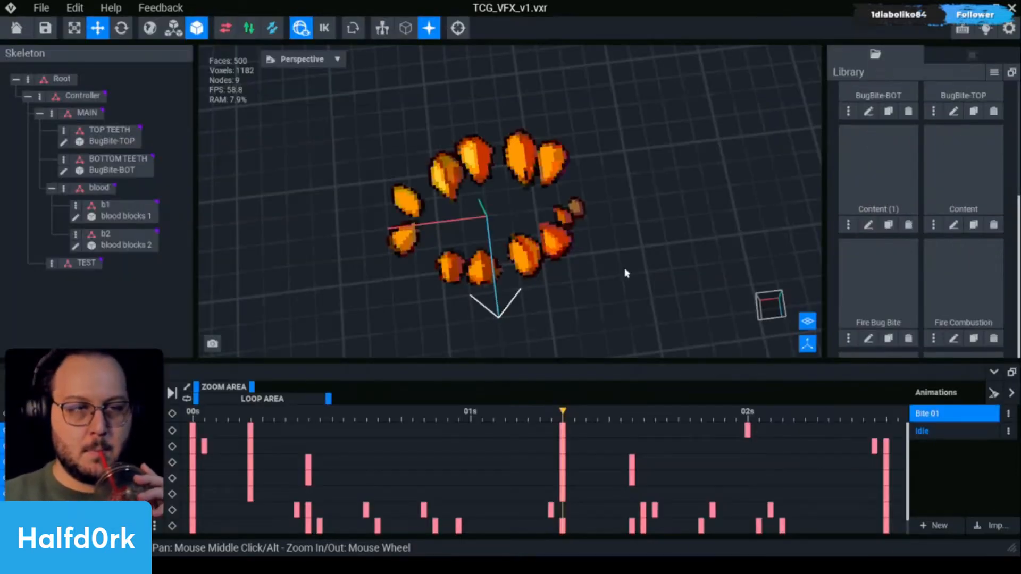
# Delete the Content (1) model from the library and confirm the deletion.
pyautogui.scroll(-2, 919, 280)
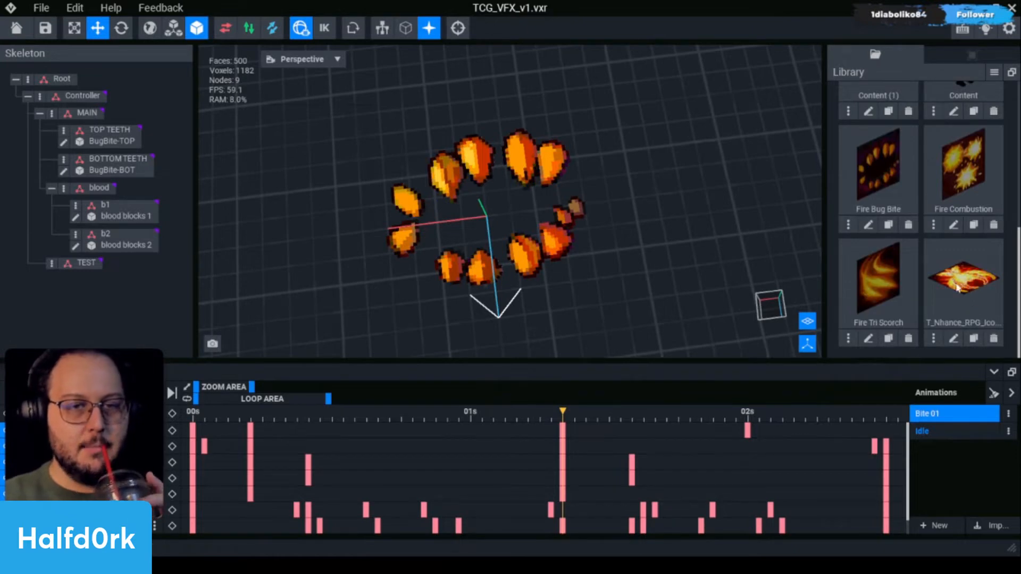
pyautogui.scroll(2, 919, 280)
pyautogui.click(908, 225)
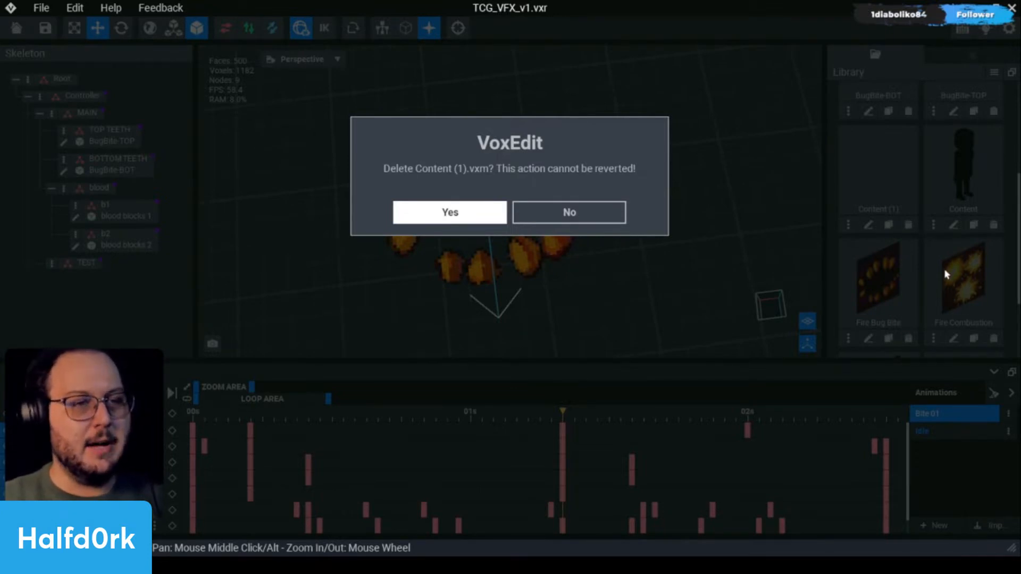
pyautogui.press('Return')
pyautogui.scroll(-3, 965, 273)
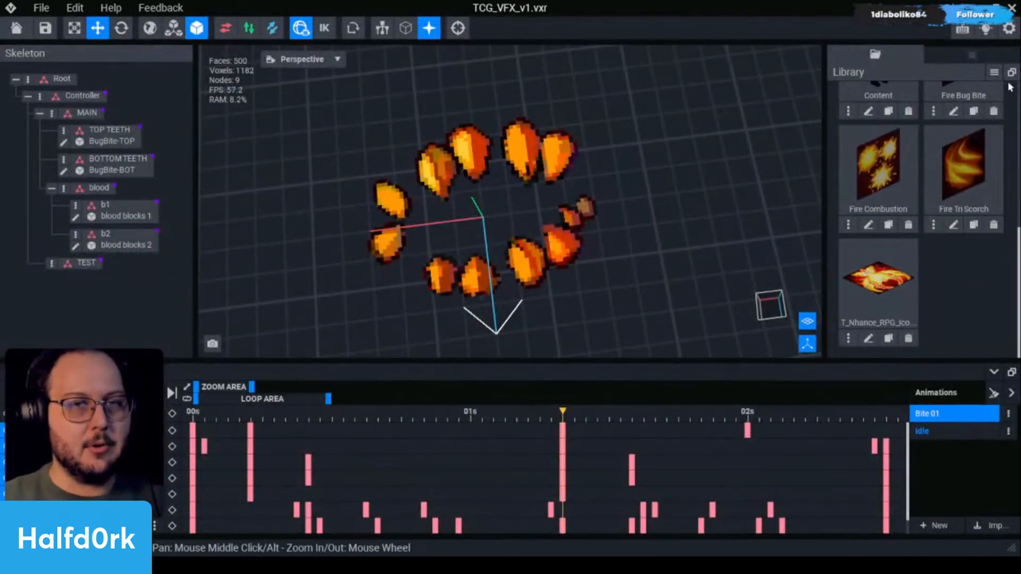
# Try importing the MagicaVoxel model 11-15_FIRE1 into the library and remove it again.
pyautogui.click(994, 72)
pyautogui.click(981, 124)
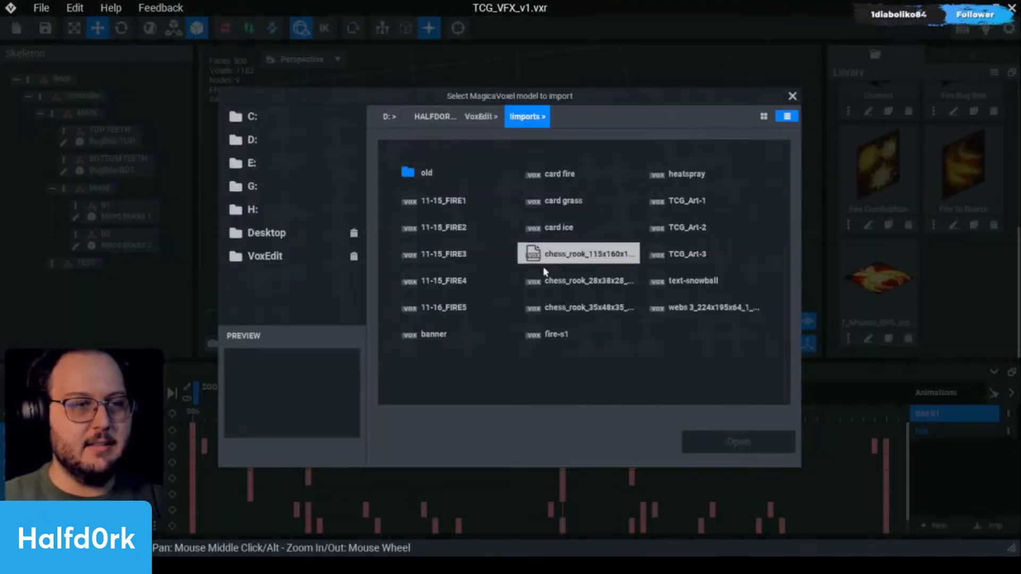
pyautogui.click(464, 202)
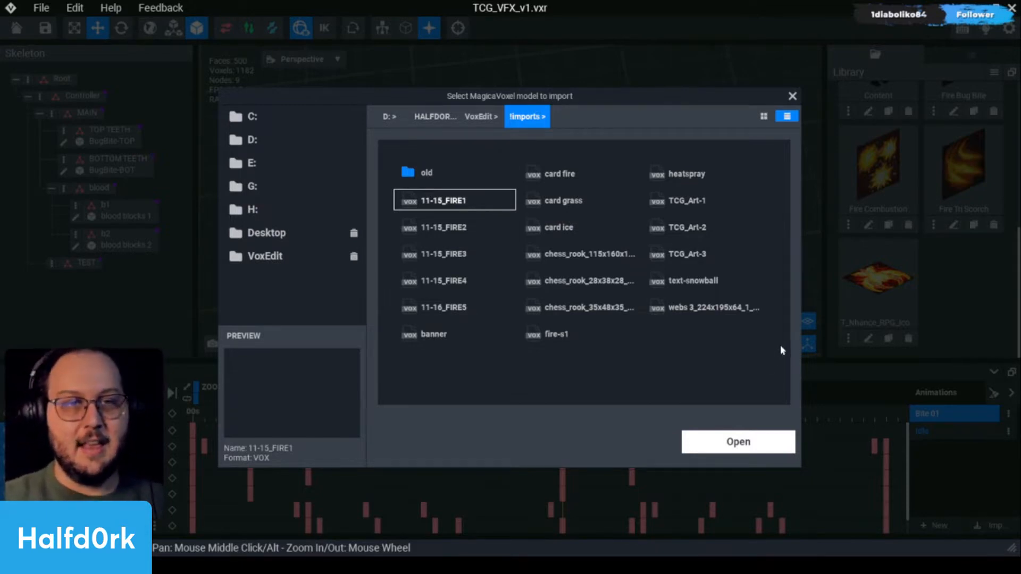
pyautogui.doubleClick(455, 204)
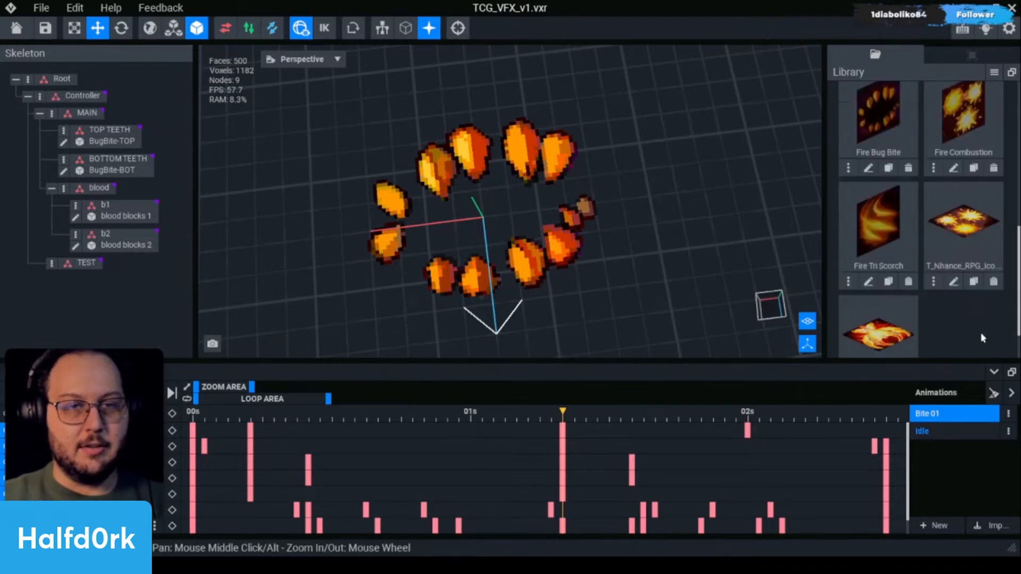
pyautogui.click(993, 281)
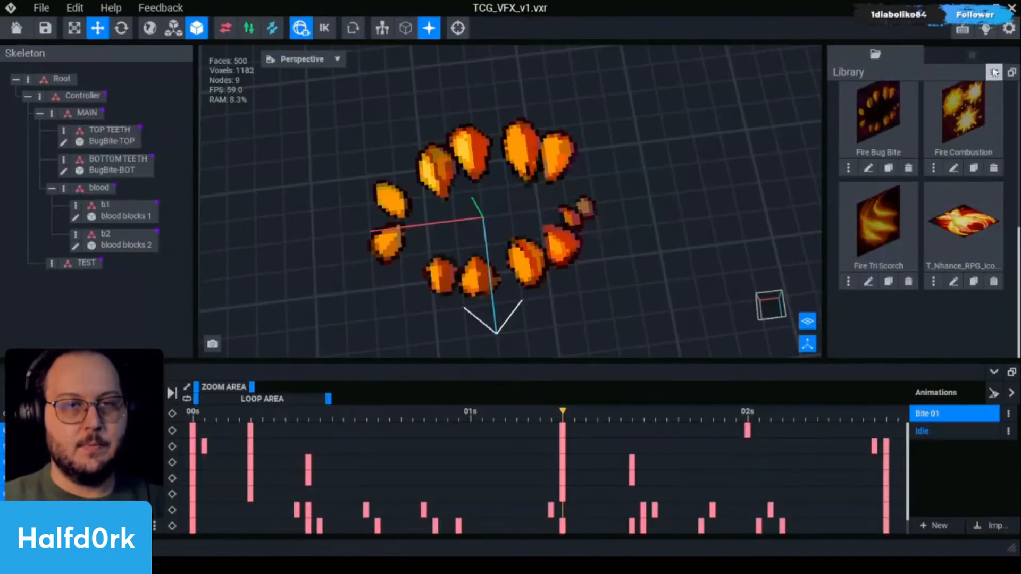
pyautogui.click(994, 71)
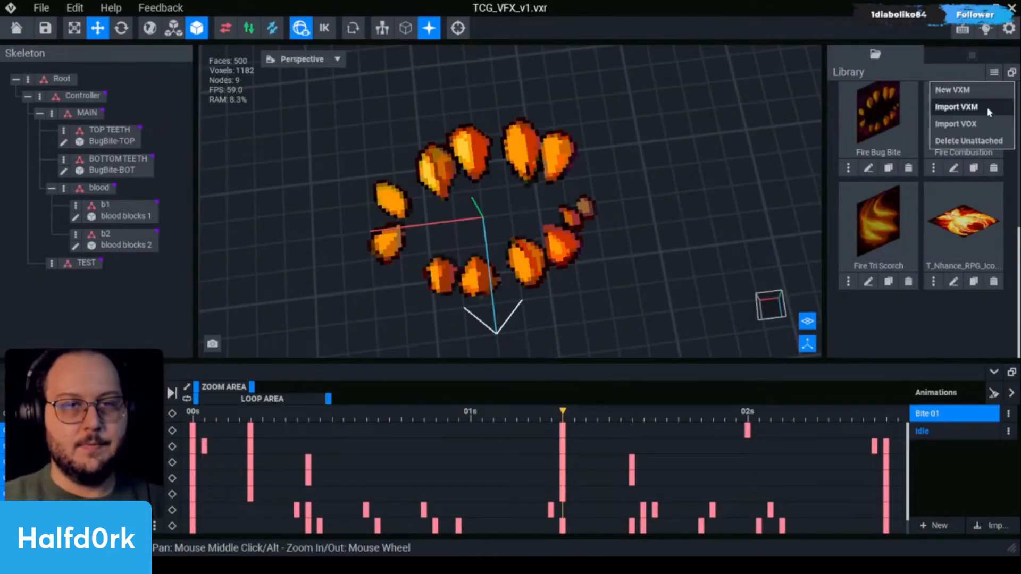
pyautogui.click(957, 107)
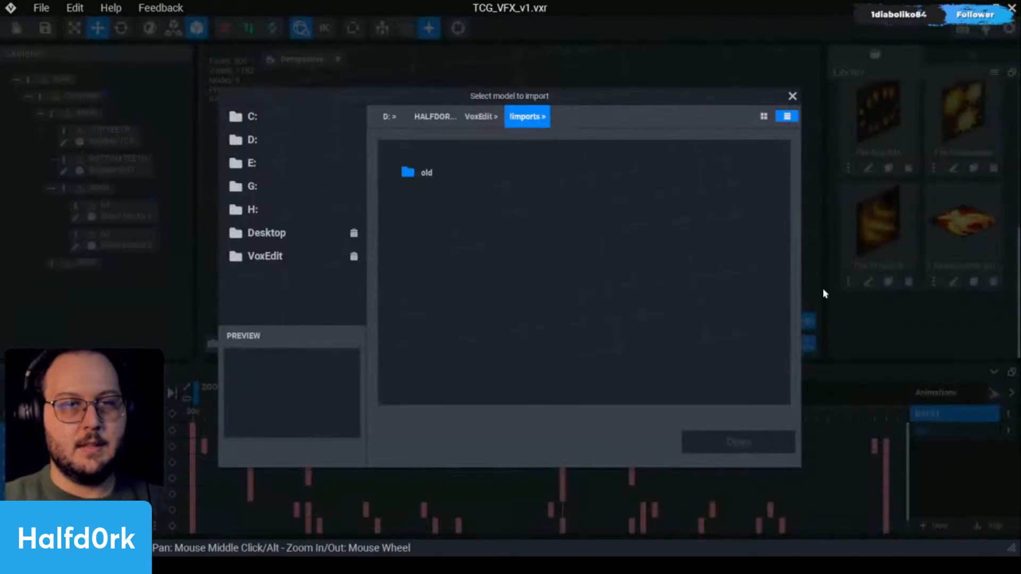
pyautogui.click(295, 261)
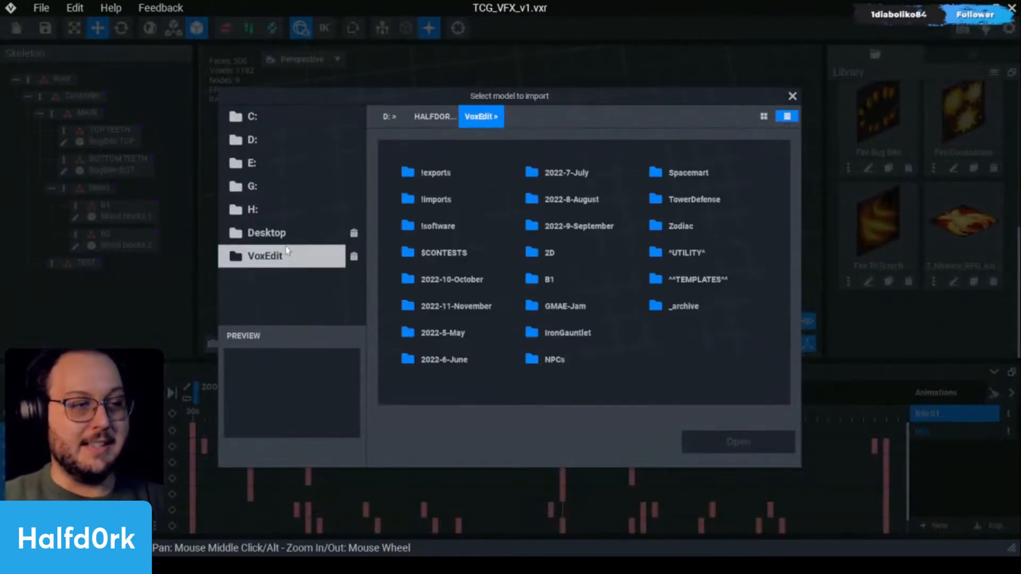
pyautogui.doubleClick(441, 200)
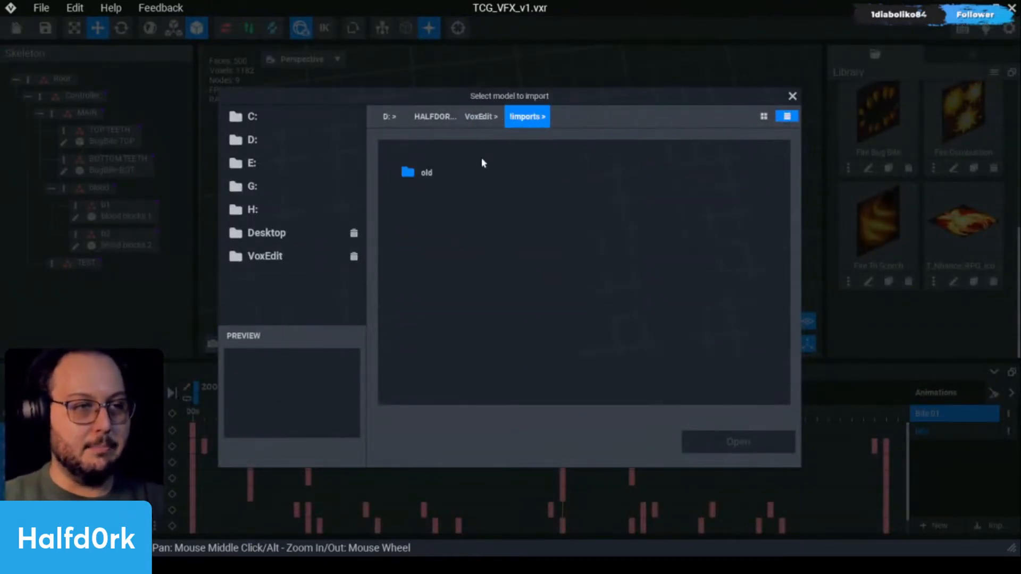
pyautogui.click(791, 96)
# Import the MagicaVoxel model 11-15_FIRE2 from the !imports folder into the library.
pyautogui.click(993, 72)
pyautogui.click(955, 123)
pyautogui.click(457, 227)
pyautogui.click(718, 441)
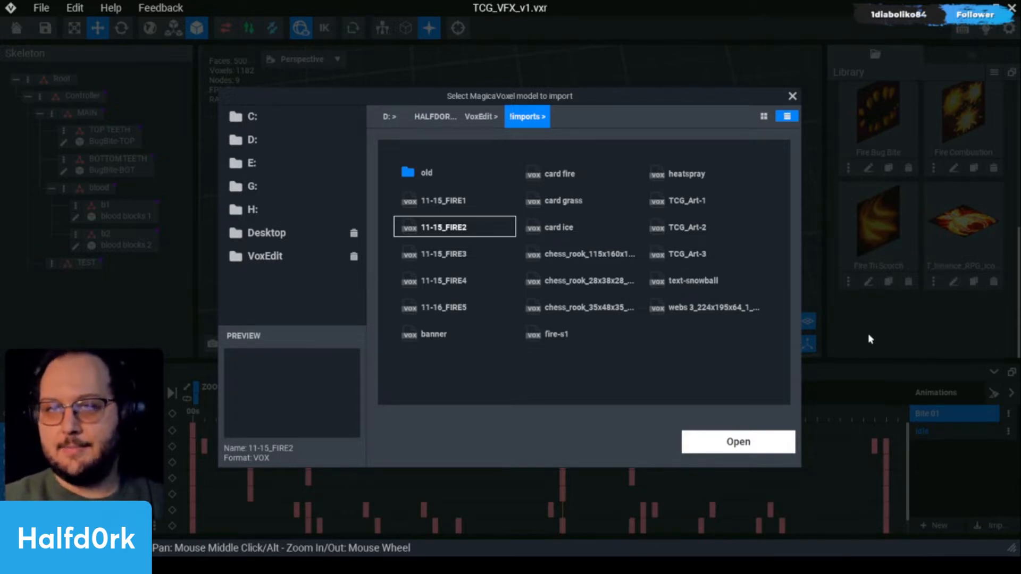
# Complete the 11-15_FIRE2 import and delete the T_BloodMaw model from the library, confirming the deletion.
pyautogui.click(764, 439)
pyautogui.scroll(-3, 992, 255)
pyautogui.scroll(2, 968, 303)
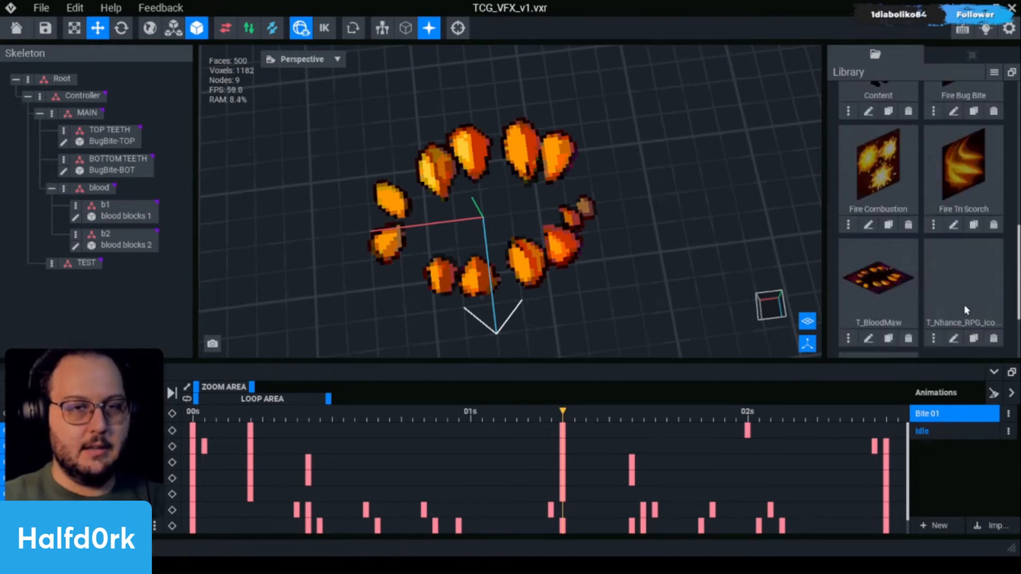
pyautogui.scroll(2, 919, 280)
pyautogui.scroll(-4, 918, 282)
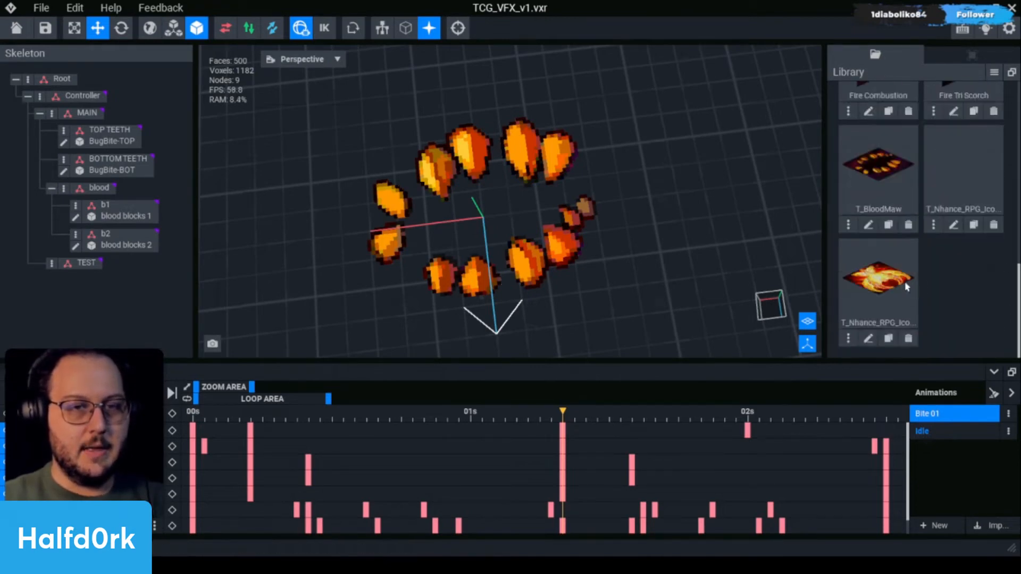
pyautogui.click(908, 224)
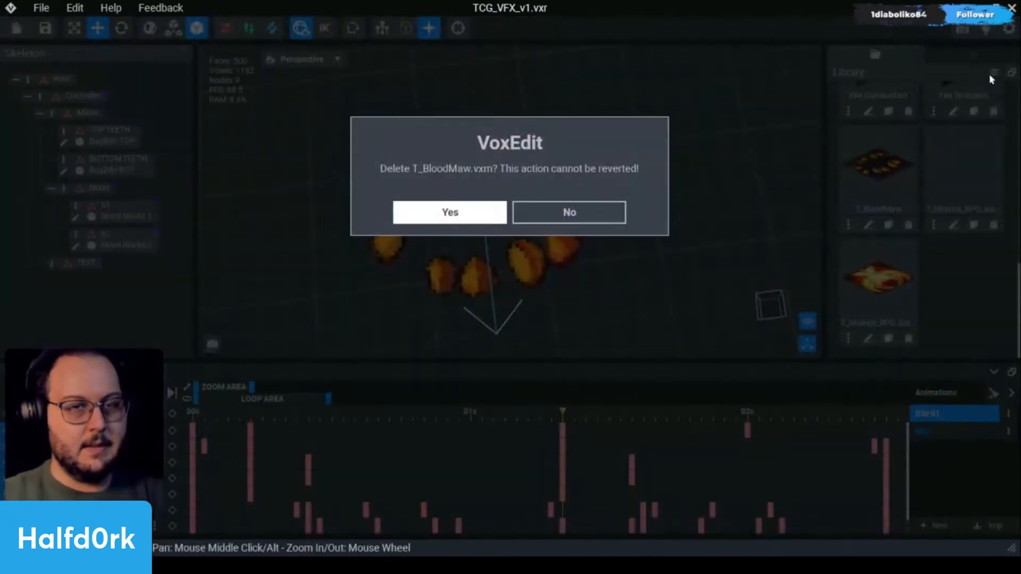
pyautogui.press('Return')
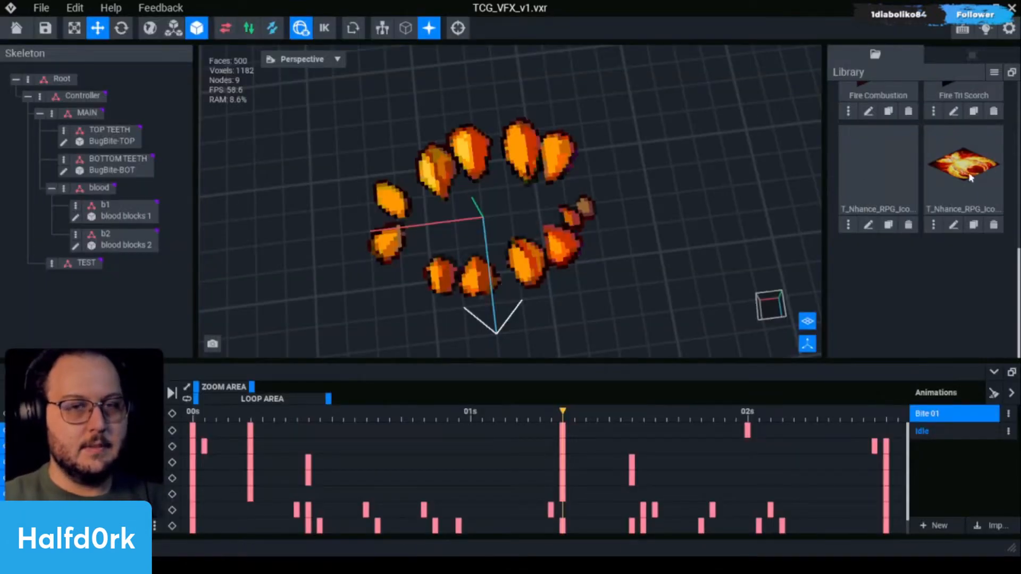
# Open the T_Nhance_RPG_Icons_Phoenix model for editing and flip it along the Z axis.
pyautogui.scroll(4, 973, 240)
pyautogui.scroll(-2, 976, 298)
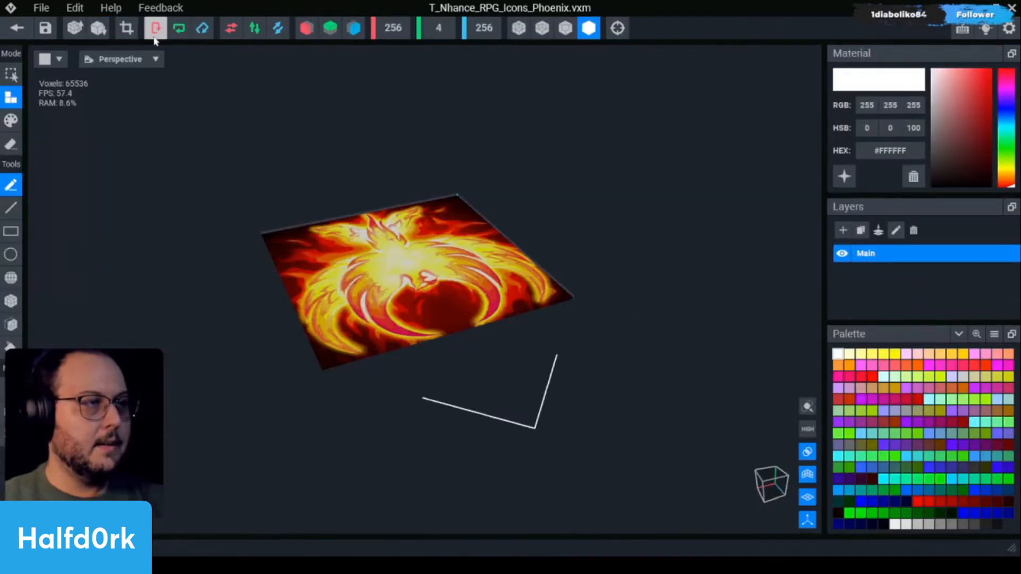
pyautogui.moveTo(425, 192); pyautogui.dragTo(490, 144, button='right')
pyautogui.scroll(4, 452, 227)
pyautogui.moveTo(276, 122); pyautogui.dragTo(415, 286, button='right')
pyautogui.click(254, 30)
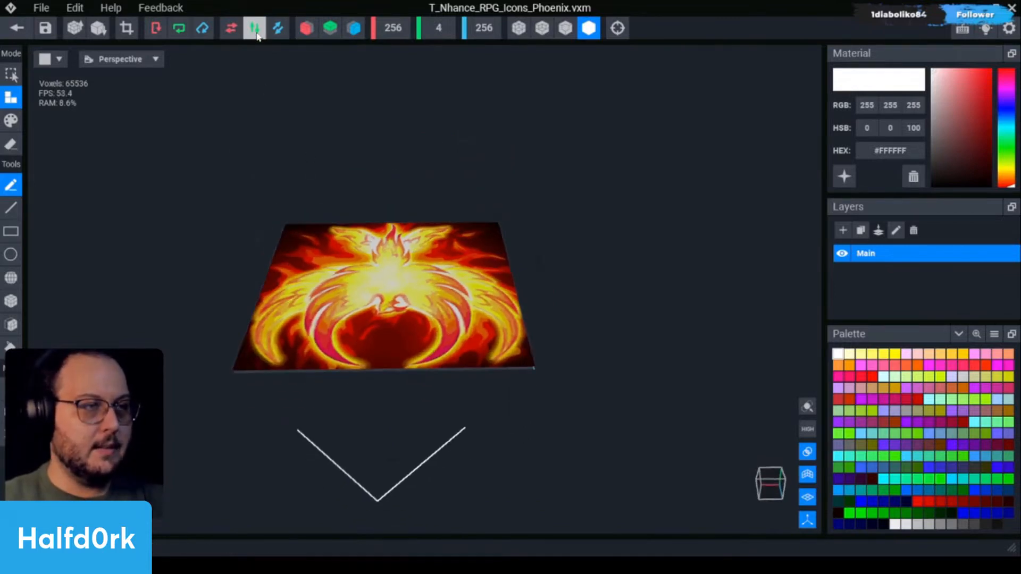
pyautogui.click(256, 31)
pyautogui.click(277, 29)
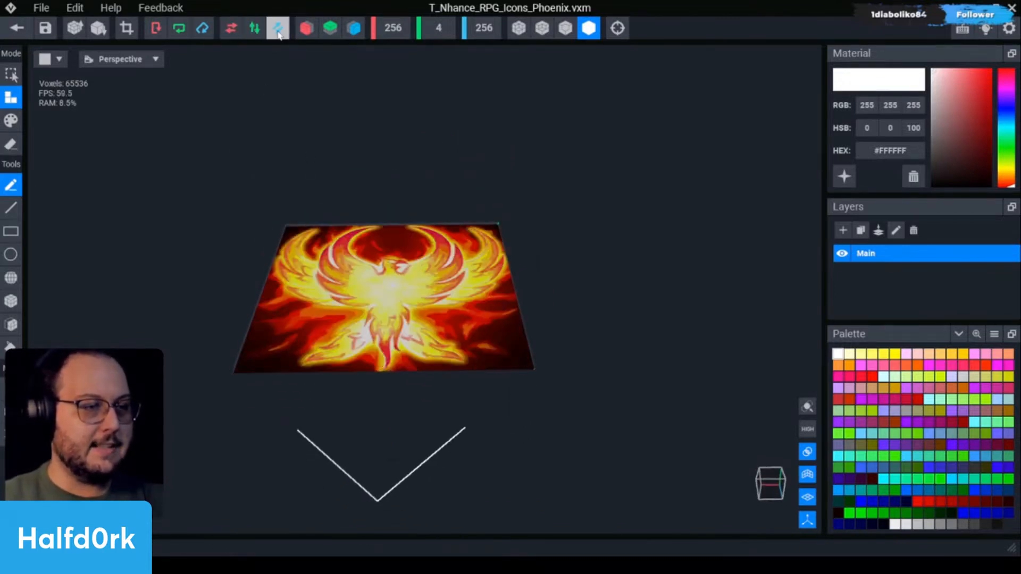
# Test rotating the Phoenix model around Y, and turn it 90 degrees around X to stand it upright.
pyautogui.click(184, 34)
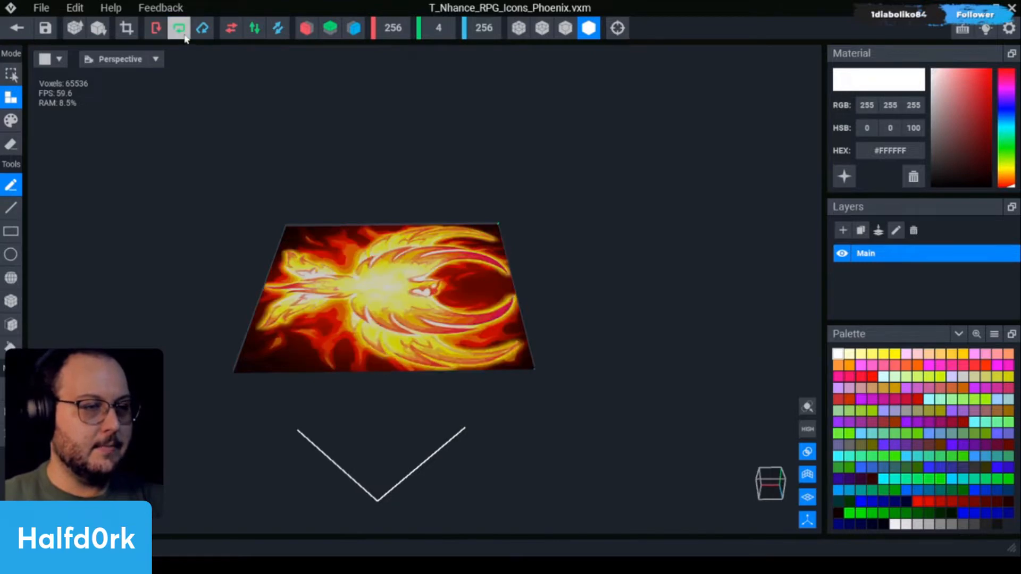
pyautogui.click(178, 32)
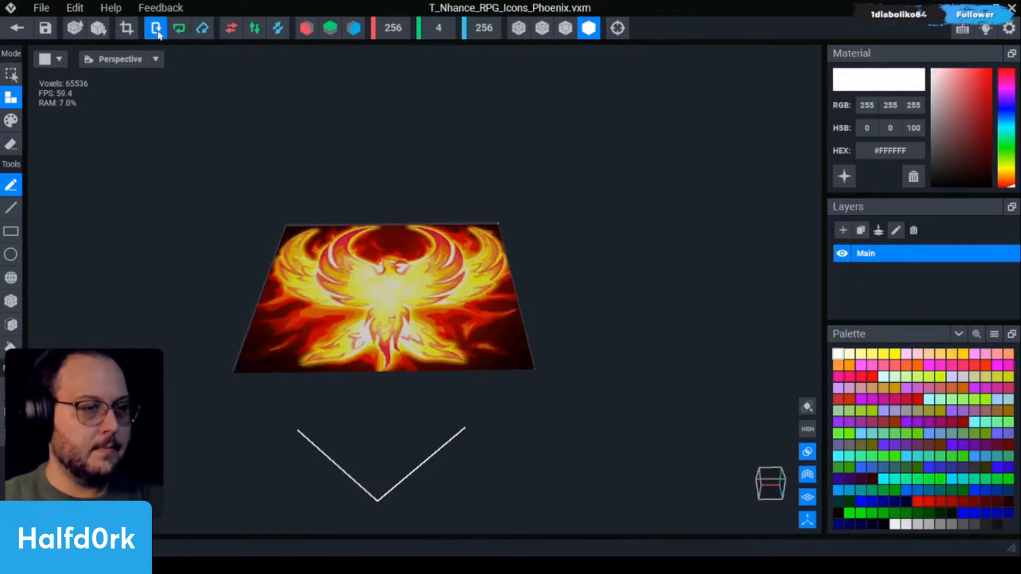
pyautogui.click(157, 33)
pyautogui.moveTo(347, 329); pyautogui.dragTo(379, 296, button='right')
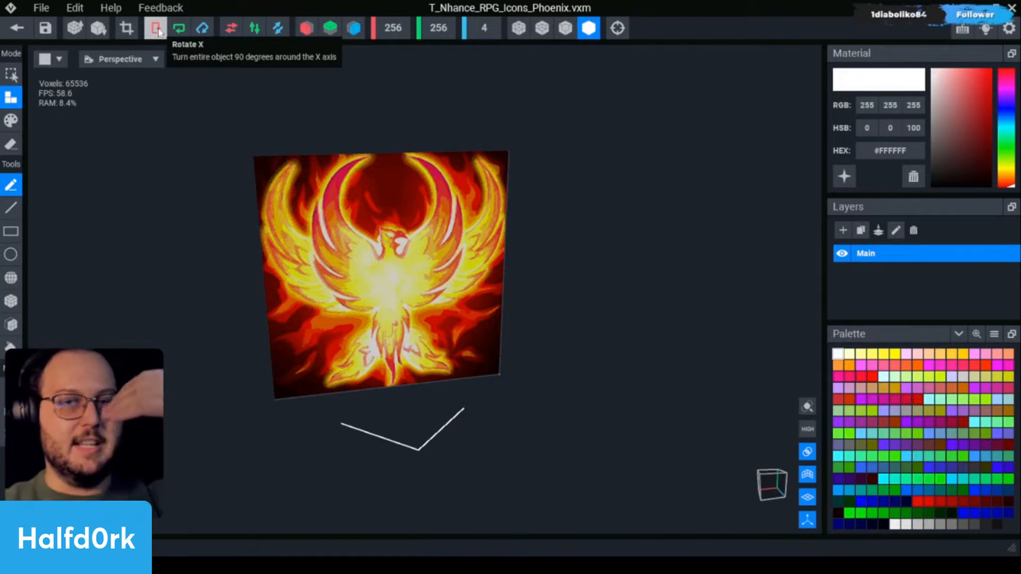
# Try a Z size of 1 for the Phoenix model and set it back to 4.
pyautogui.moveTo(480, 322); pyautogui.dragTo(145, 278, button='right')
pyautogui.click(11, 412)
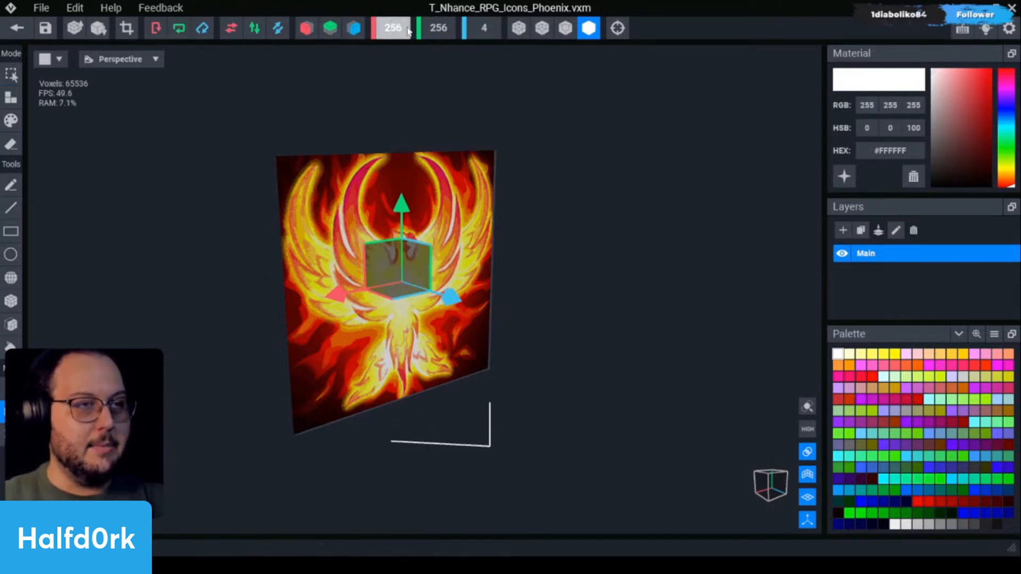
pyautogui.click(492, 31)
pyautogui.write('1')
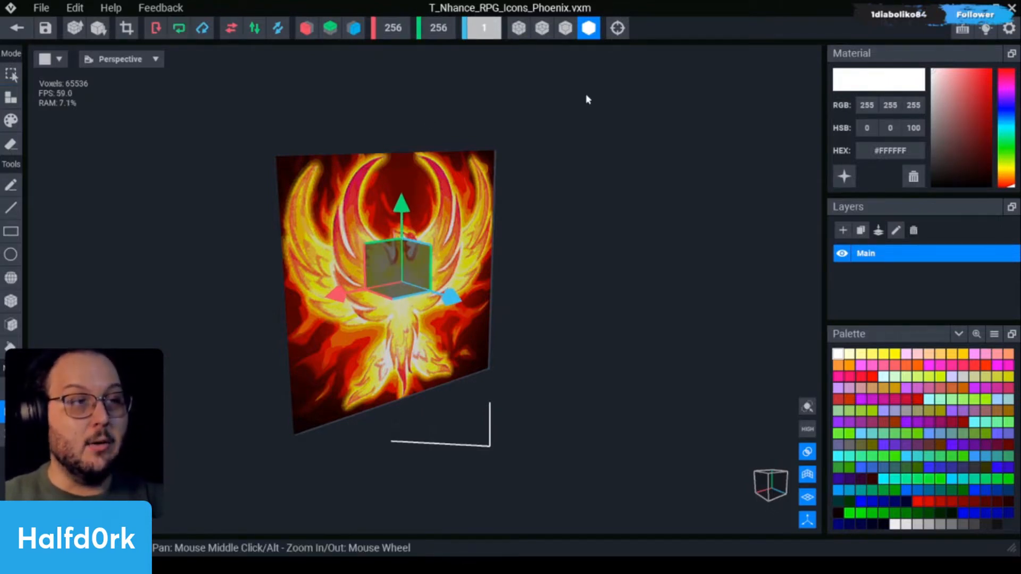
pyautogui.click(585, 93)
pyautogui.click(480, 36)
pyautogui.write('4')
pyautogui.press('Return')
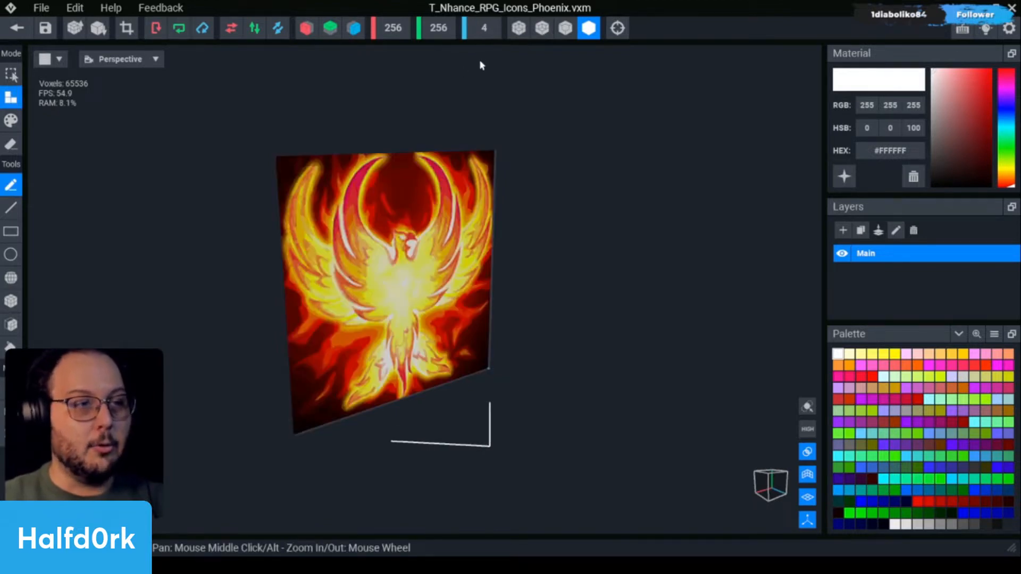
# Try halving the Phoenix model's resolution twice, and undo the downscaling.
pyautogui.click(99, 29)
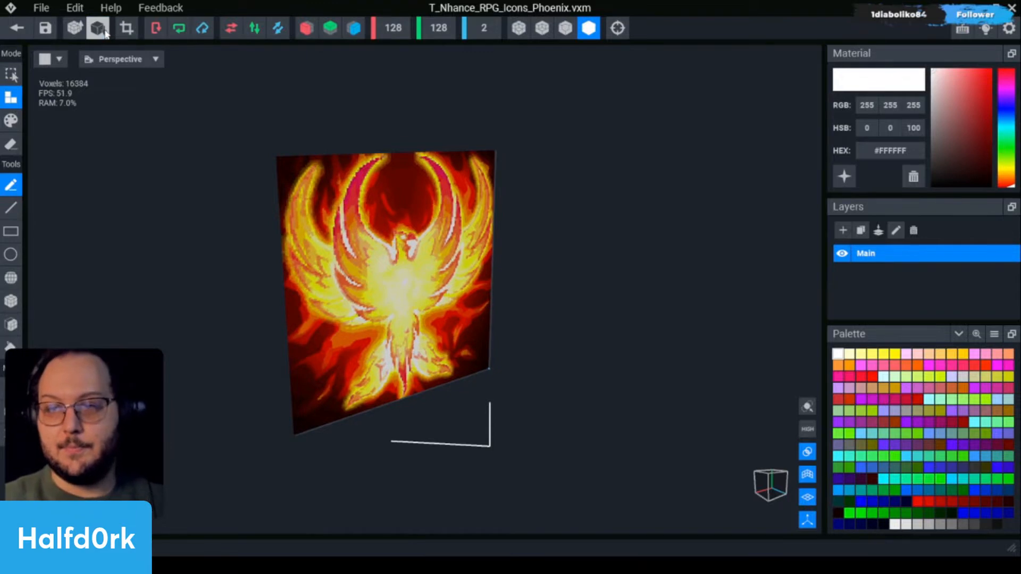
pyautogui.click(99, 29)
pyautogui.moveTo(422, 208); pyautogui.dragTo(399, 209, button='right')
pyautogui.scroll(-4, 437, 223)
pyautogui.scroll(6, 437, 224)
pyautogui.hotkey('ctrl', 'z')
pyautogui.scroll(3, 399, 209)
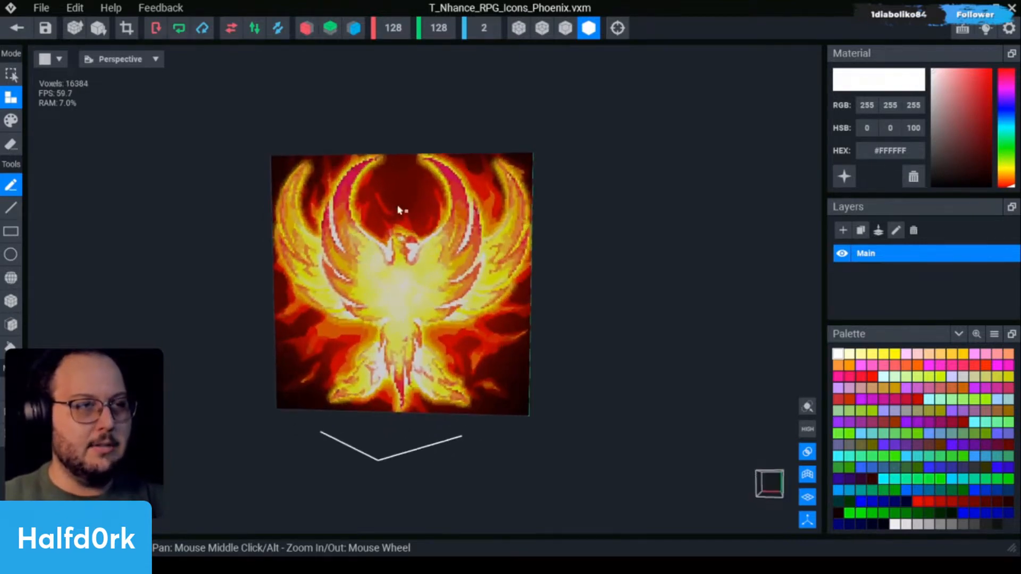
# Leave the model editor and return to the TCG_VFX_v1 rig, saving the rotated Phoenix model.
pyautogui.click(14, 30)
pyautogui.click(621, 223)
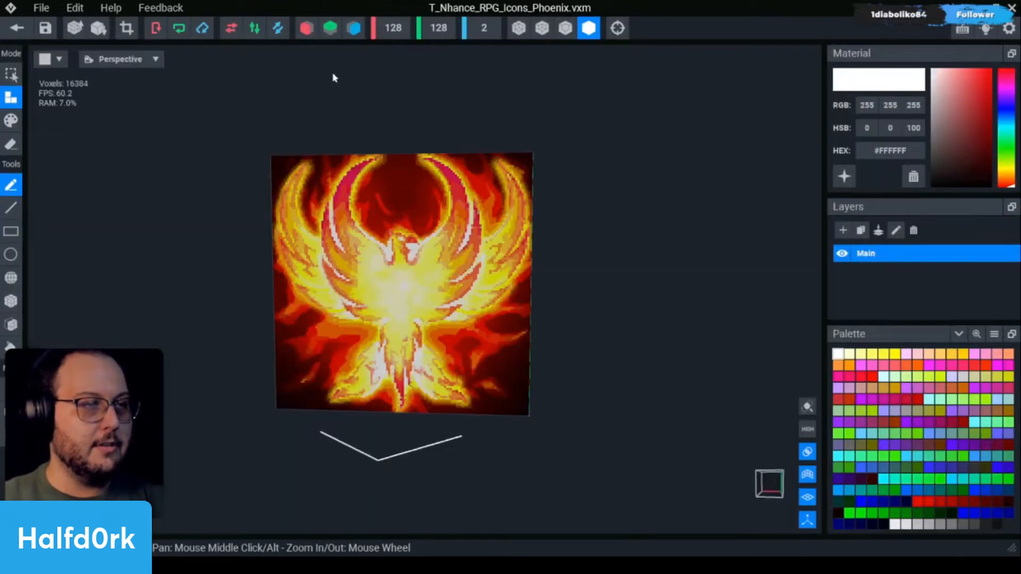
pyautogui.click(14, 30)
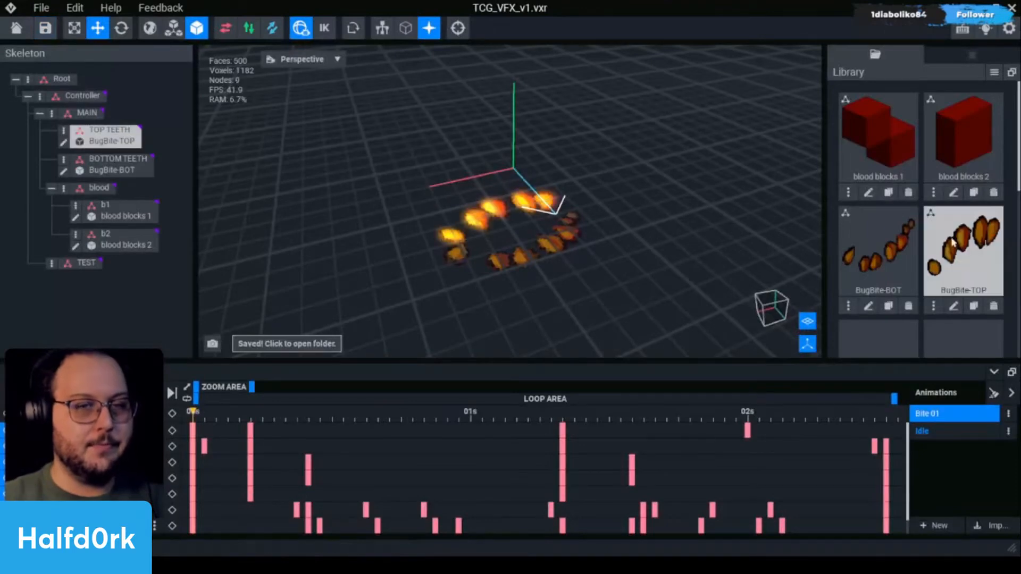
# Open the Fire Bug Bite model to check its voxel dimensions and return to the rig.
pyautogui.scroll(-6, 963, 302)
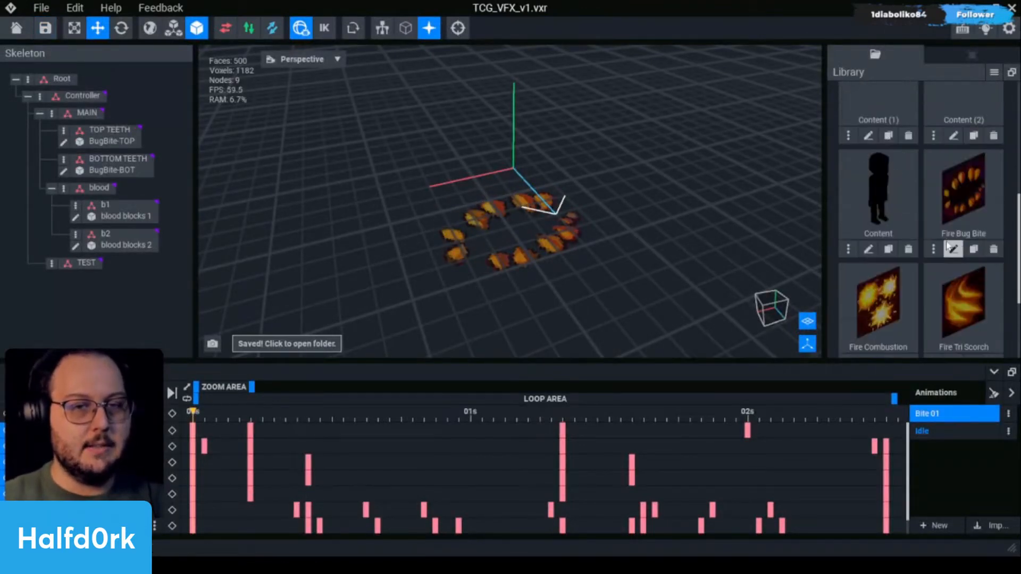
pyautogui.click(952, 249)
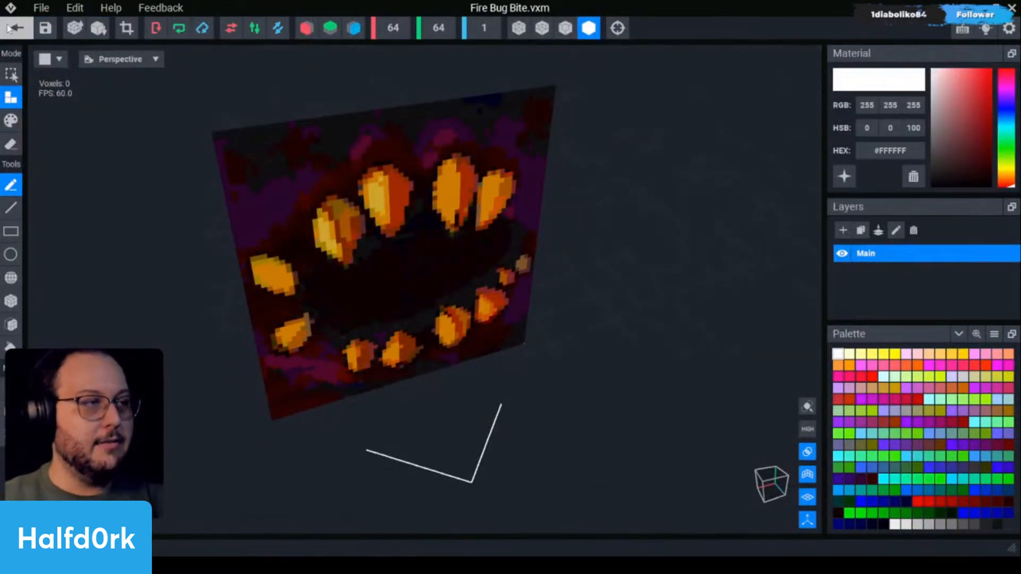
pyautogui.click(14, 29)
pyautogui.click(406, 215)
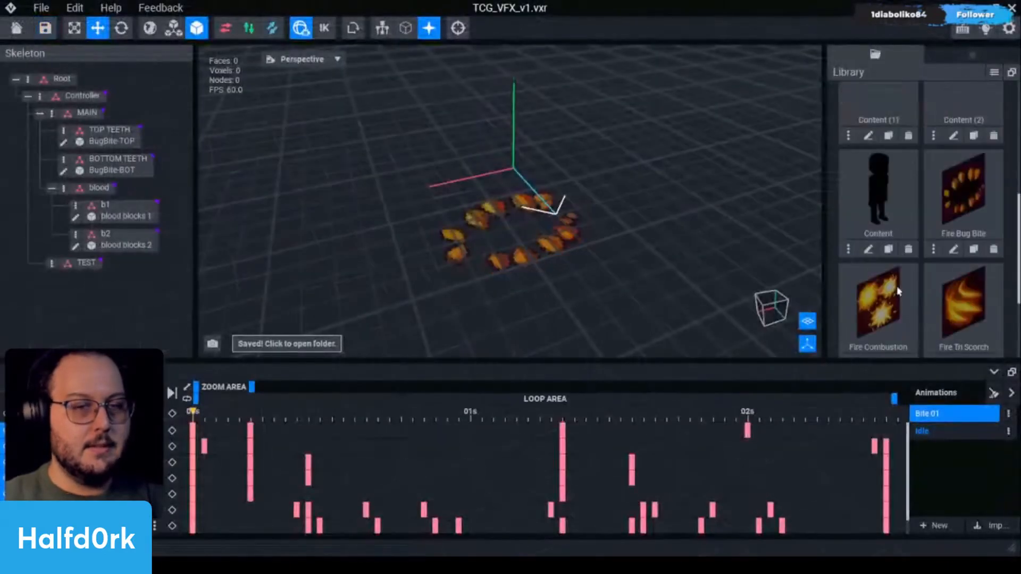
# Reopen the Phoenix model, halve its resolution twice to 64 × 64 × 1, and save it on returning to the rig.
pyautogui.click(953, 339)
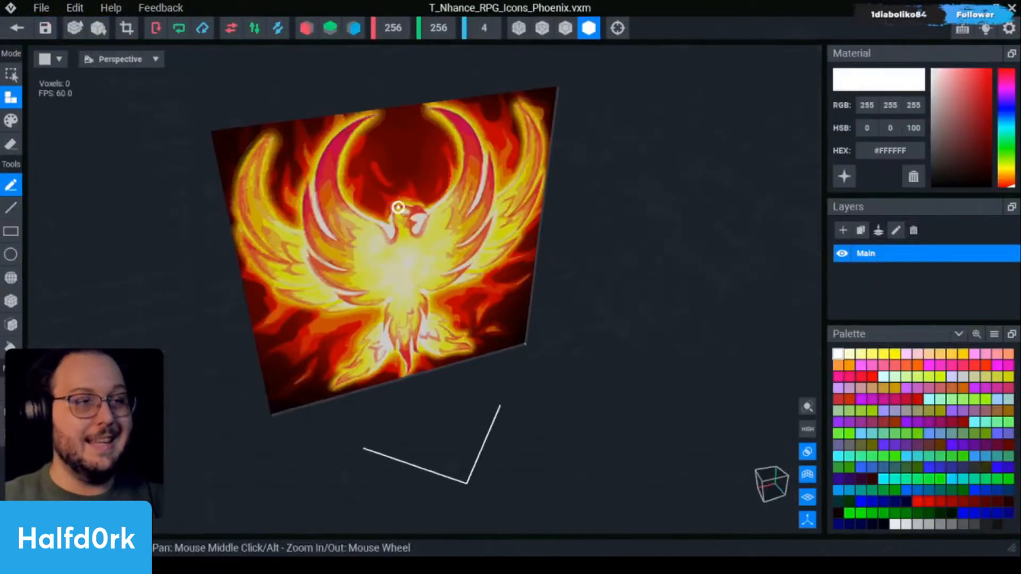
pyautogui.click(101, 30)
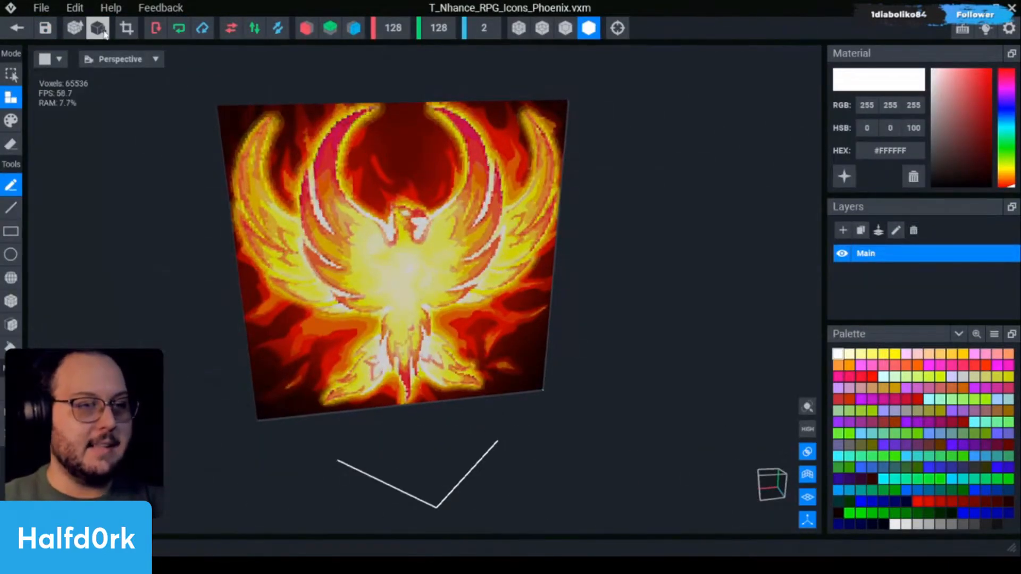
pyautogui.click(102, 31)
pyautogui.scroll(-5, 483, 202)
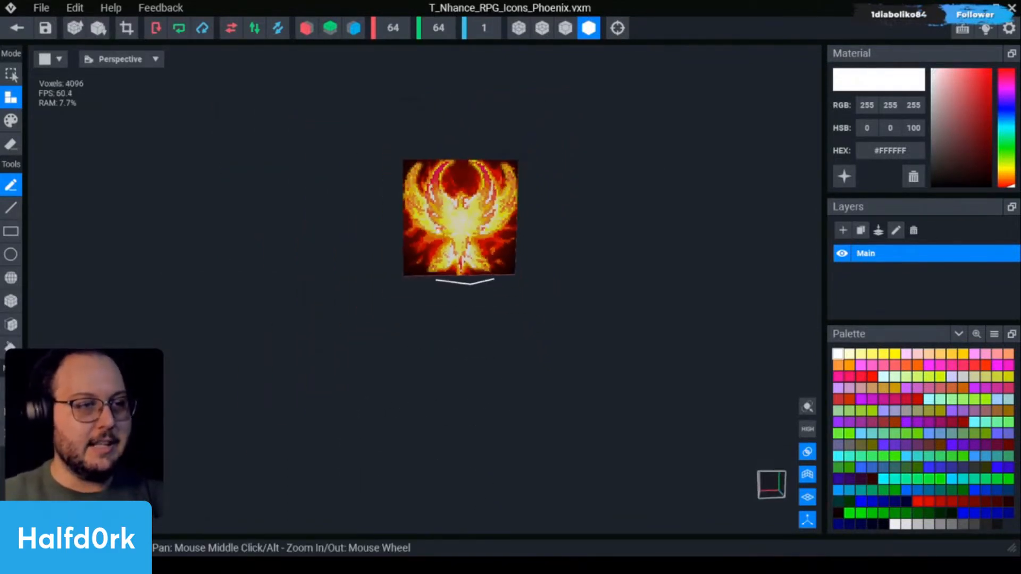
pyautogui.scroll(4, 438, 231)
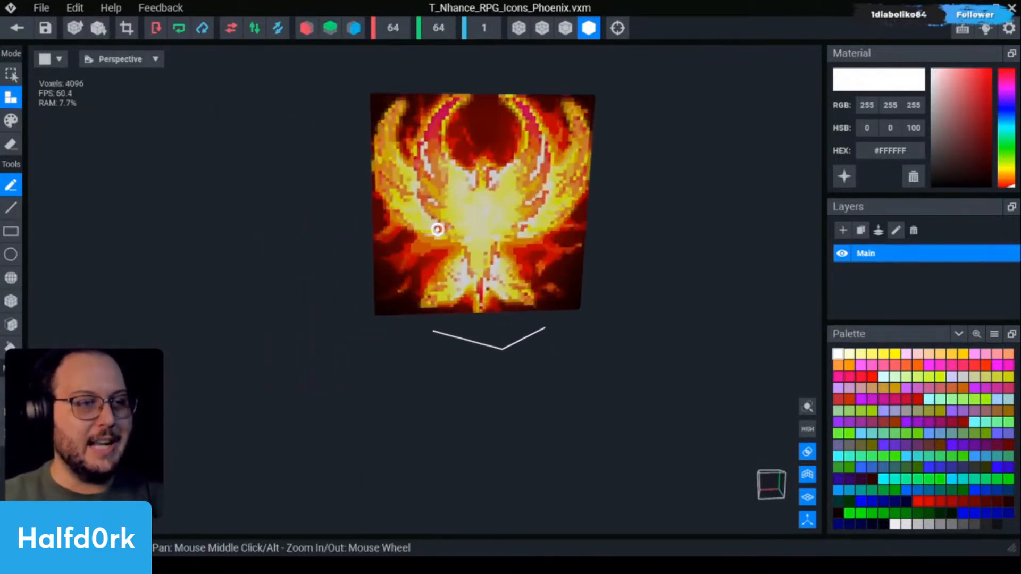
pyautogui.click(17, 28)
pyautogui.click(436, 211)
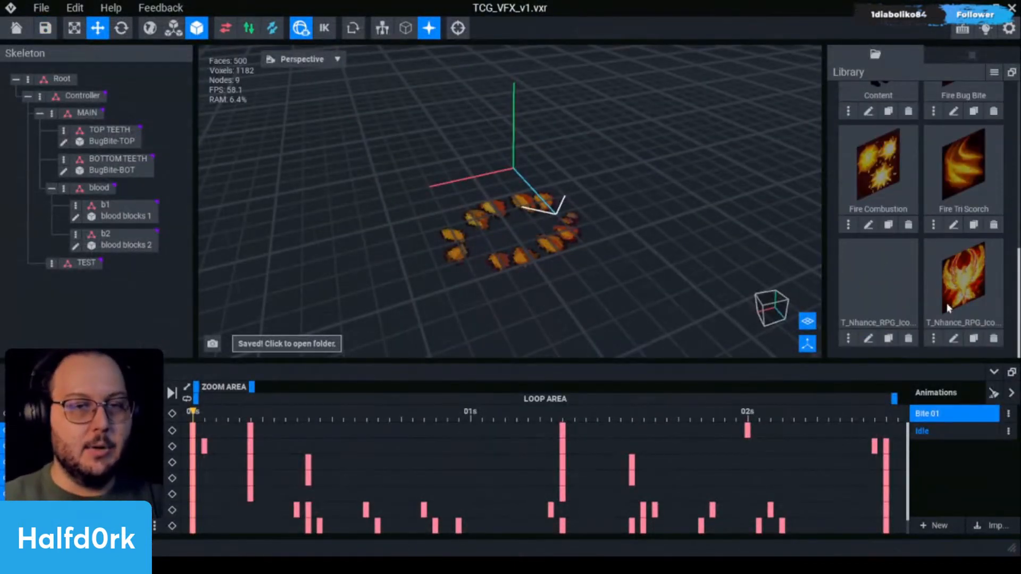
# Delete the T_Nhance_RPG_Icons_HolySparks model from the library and confirm the deletion.
pyautogui.scroll(2, 959, 319)
pyautogui.scroll(-2, 954, 313)
pyautogui.click(908, 338)
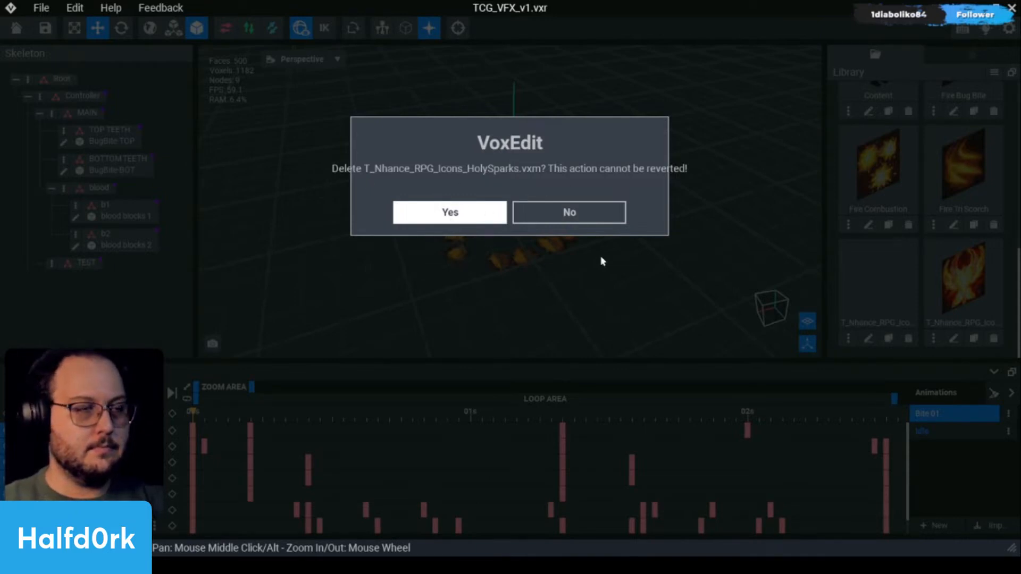
pyautogui.press('Return')
# Save a copy of the rig as TCG_VFX_Evolve in the 2022-11 project folder under VoxEdit.
pyautogui.click(41, 8)
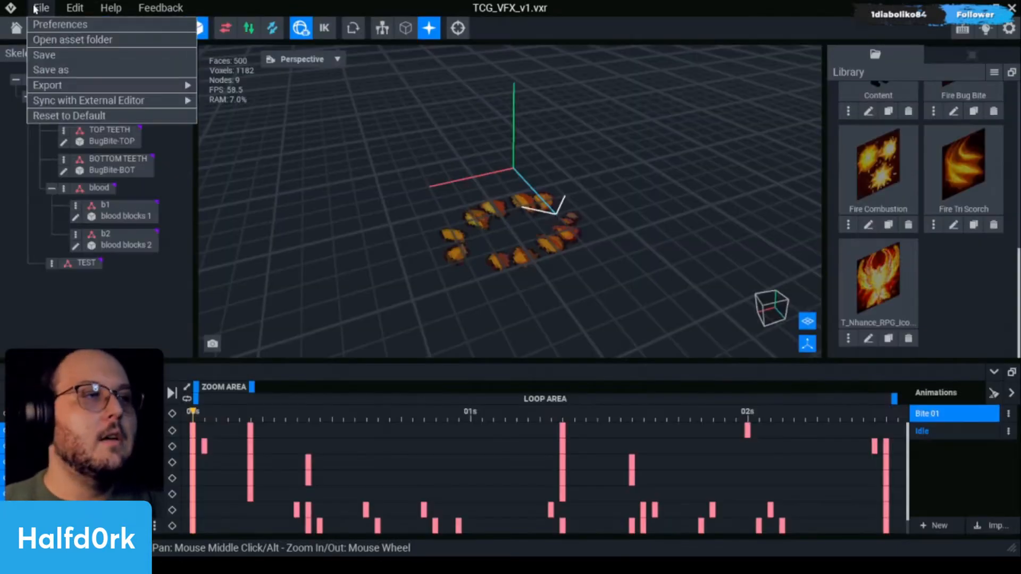
pyautogui.click(64, 70)
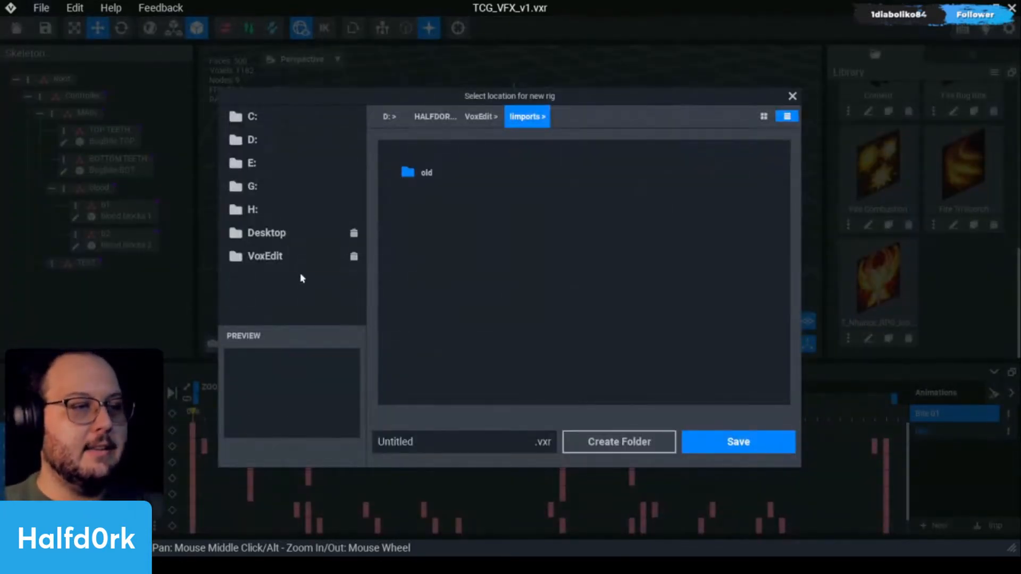
pyautogui.click(266, 256)
pyautogui.doubleClick(478, 312)
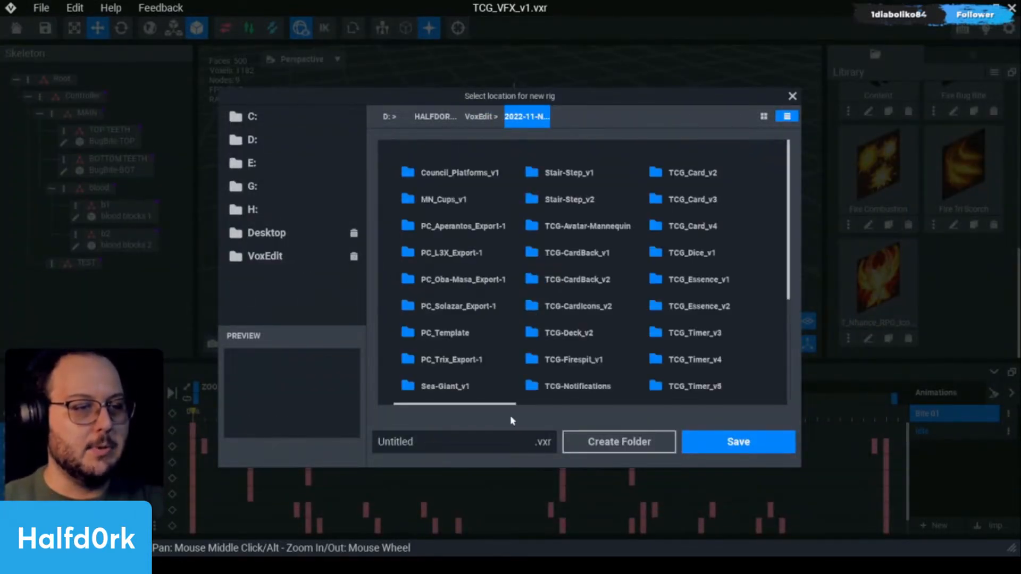
pyautogui.scroll(-4, 702, 342)
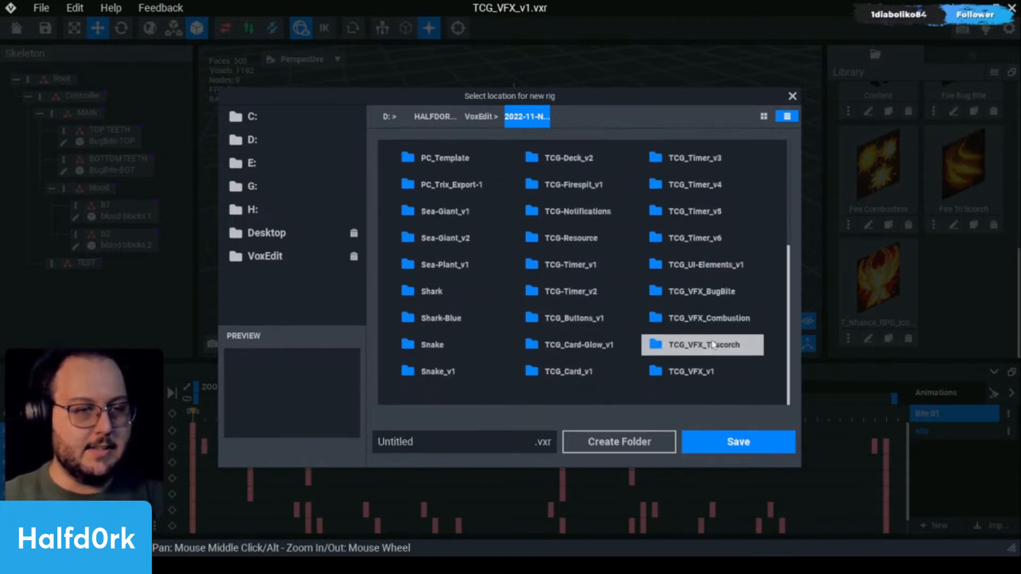
pyautogui.click(475, 441)
pyautogui.write('TCG_VFX_Evolve')
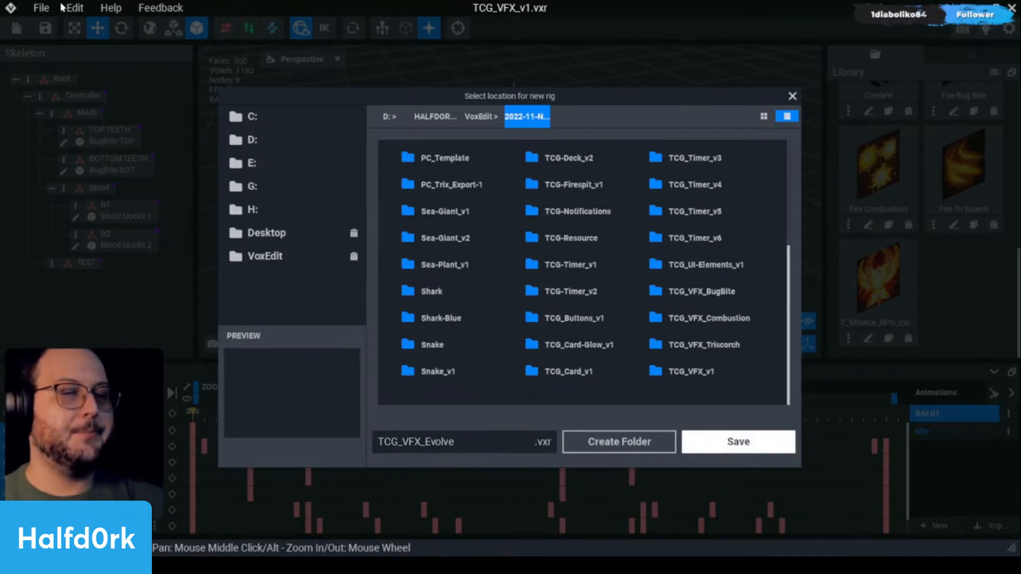
pyautogui.press('Return')
# Close the current rig with its changes saved, and open the TCG_VFX_Evolve rig from its own folder.
pyautogui.click(16, 28)
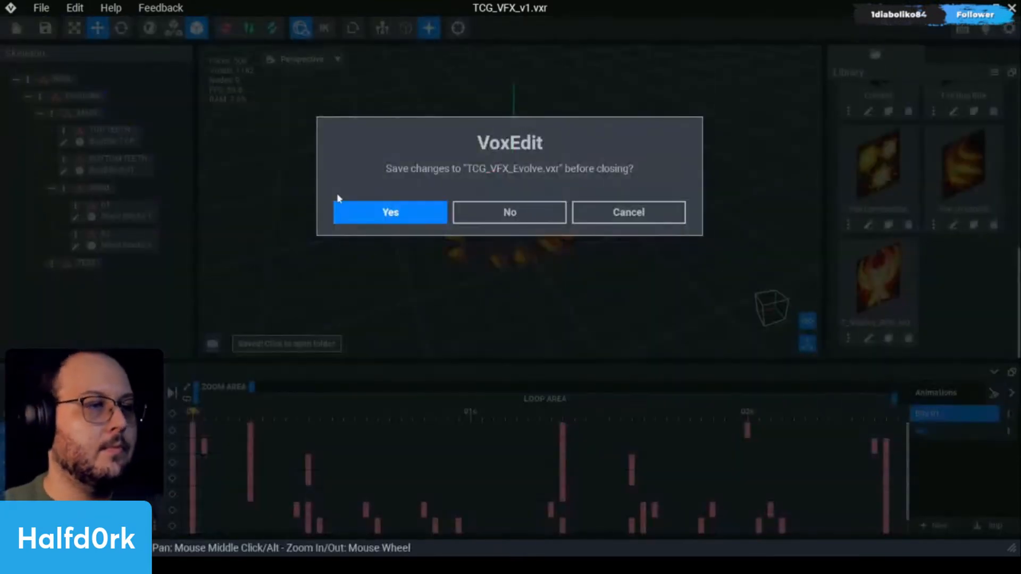
pyautogui.click(390, 215)
pyautogui.click(553, 87)
pyautogui.scroll(-5, 755, 404)
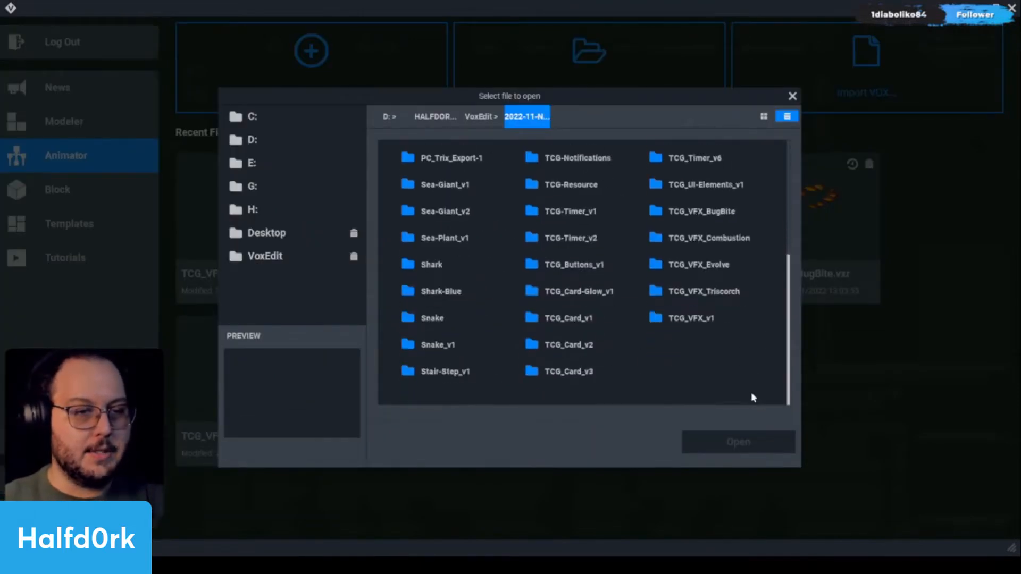
pyautogui.doubleClick(707, 264)
pyautogui.click(412, 175)
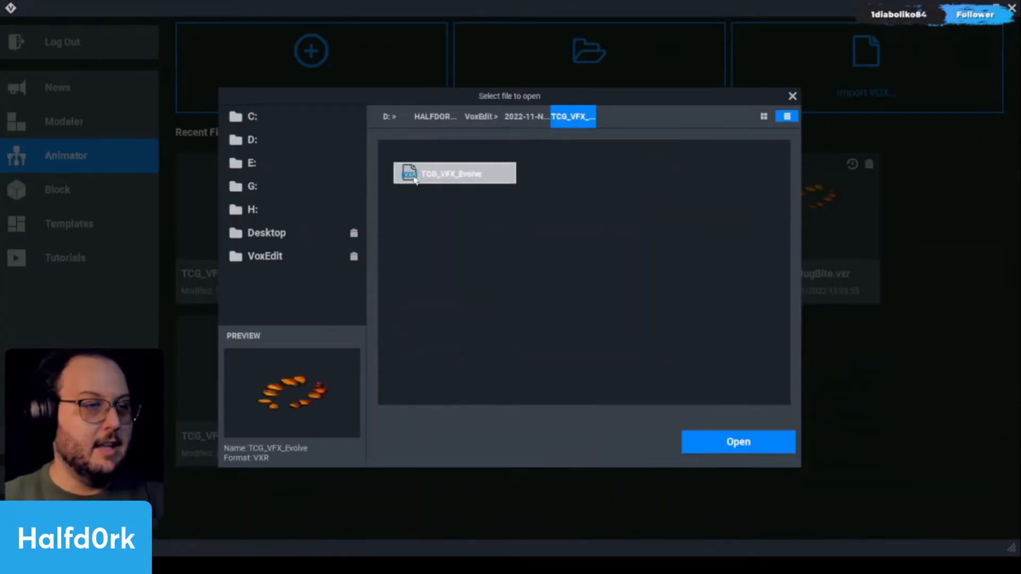
pyautogui.click(761, 452)
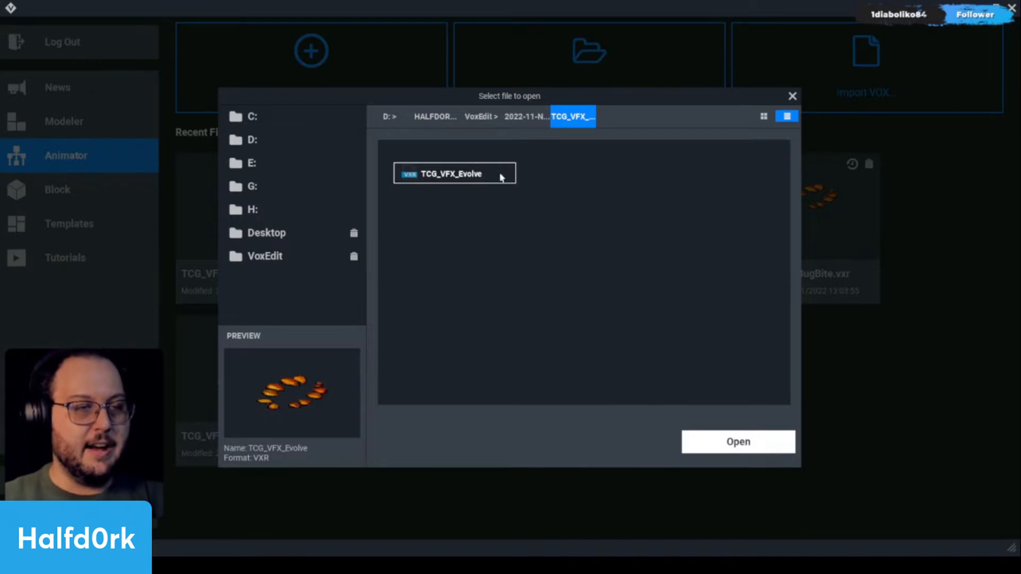
# Attach the T_Nhance_RPG_Icons_Phoenix model from the library to the TOP TEETH node in place of BugBite-TOP.
pyautogui.scroll(-5, 907, 284)
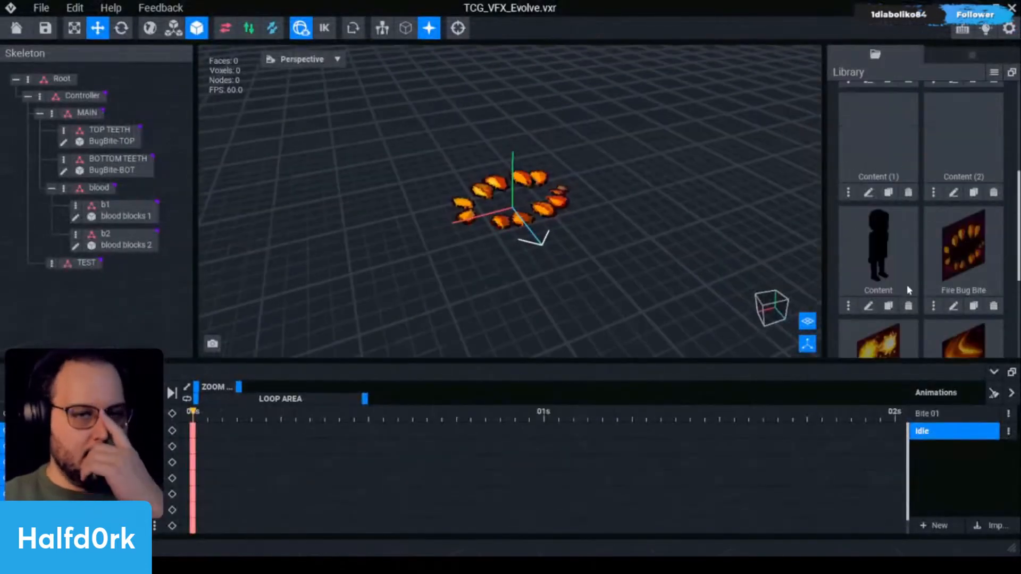
pyautogui.moveTo(902, 286); pyautogui.dragTo(107, 144)
pyautogui.scroll(6, 877, 255)
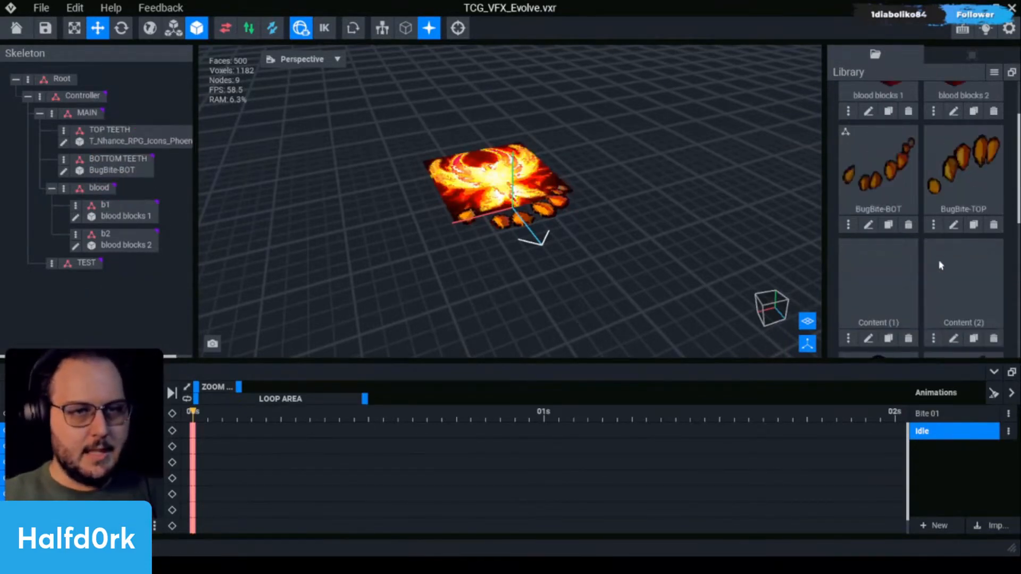
pyautogui.scroll(-3, 909, 242)
pyautogui.moveTo(908, 242); pyautogui.dragTo(83, 294)
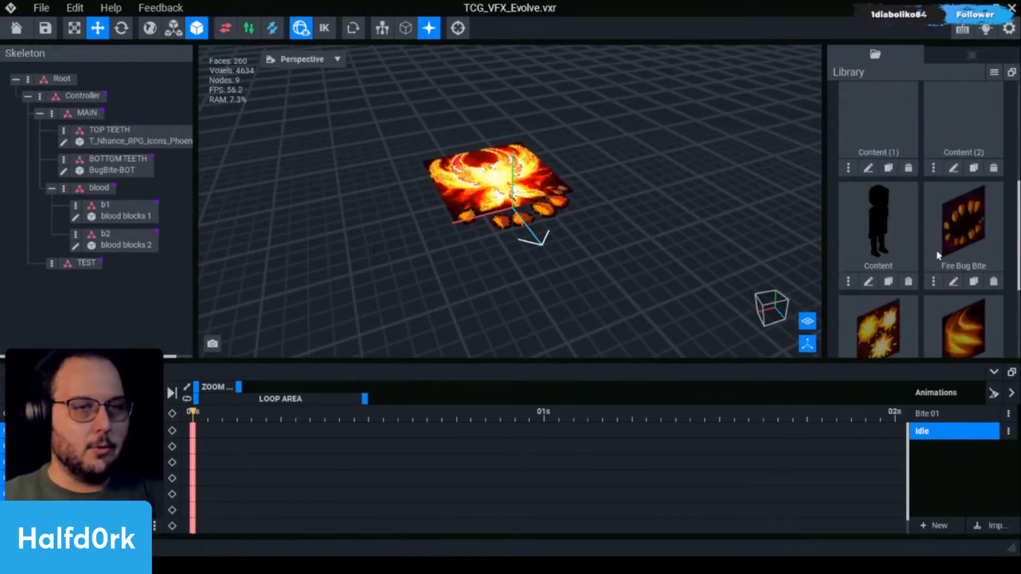
pyautogui.scroll(3, 925, 235)
# Delete all unattached models from the library and confirm their removal from disk.
pyautogui.click(994, 73)
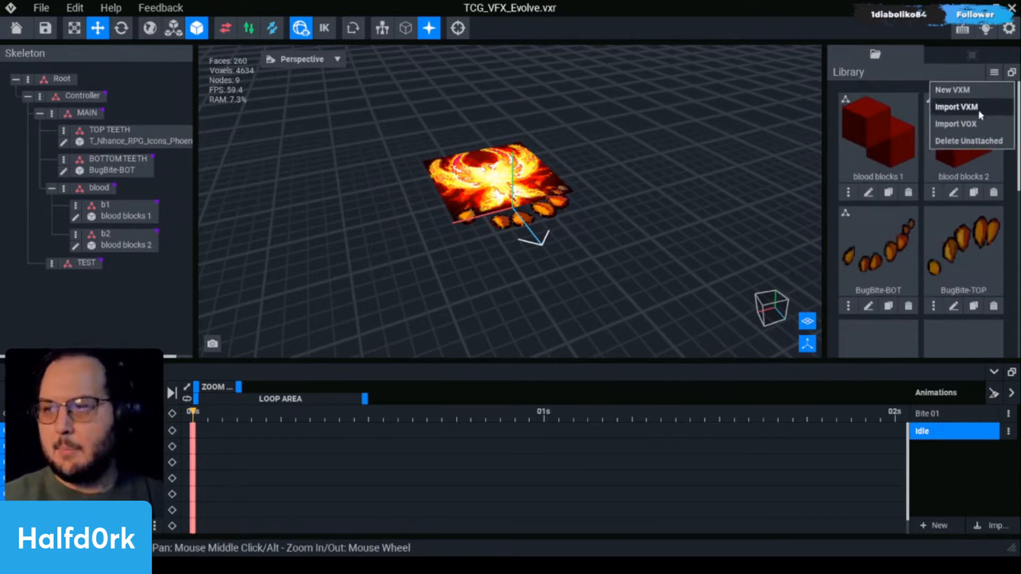
pyautogui.click(954, 142)
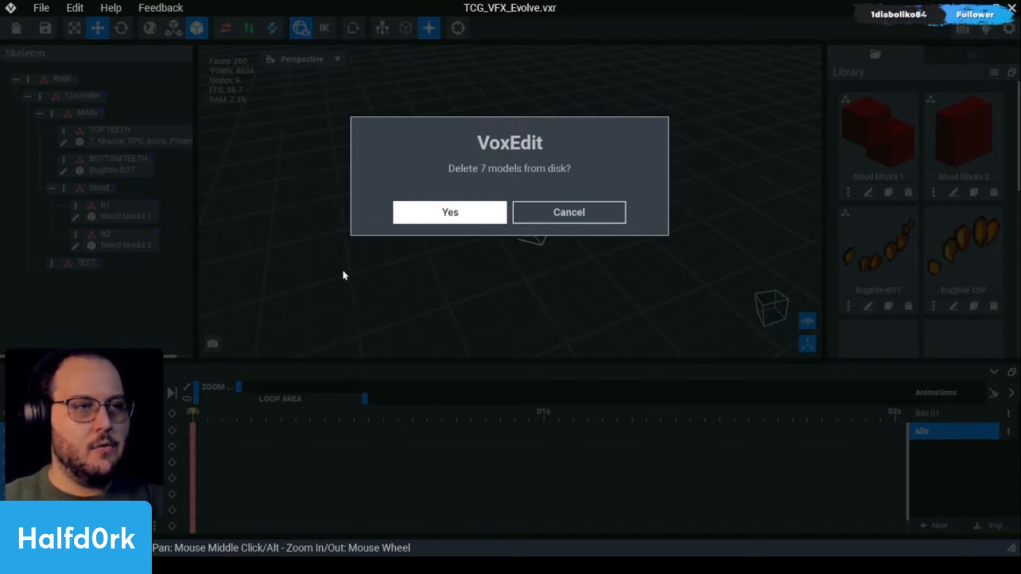
pyautogui.click(313, 61)
# Delete the BugBite-BOT model from the library and remove the BOTTOM TEETH node from the skeleton.
pyautogui.click(909, 307)
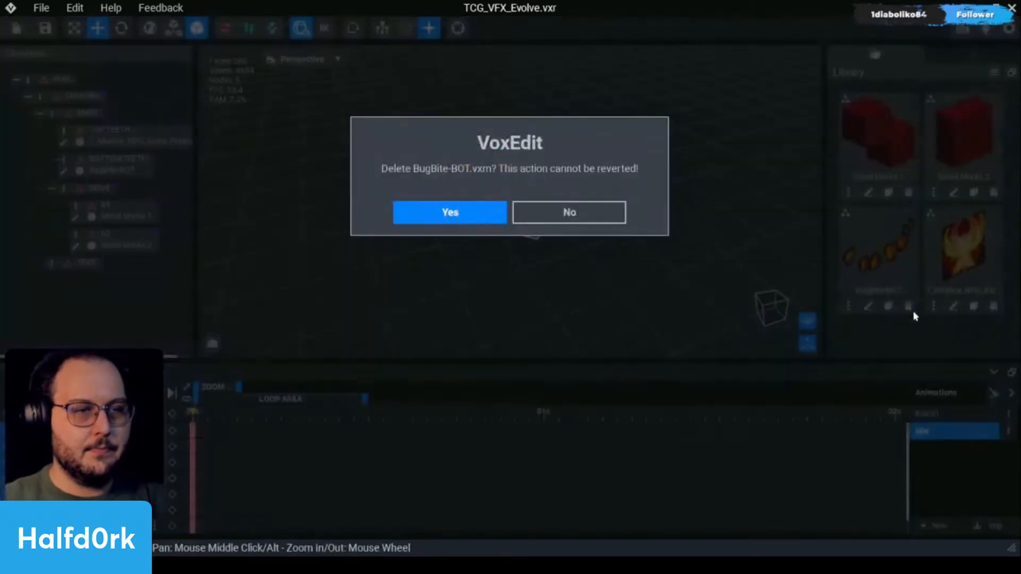
pyautogui.click(487, 218)
pyautogui.rightClick(73, 183)
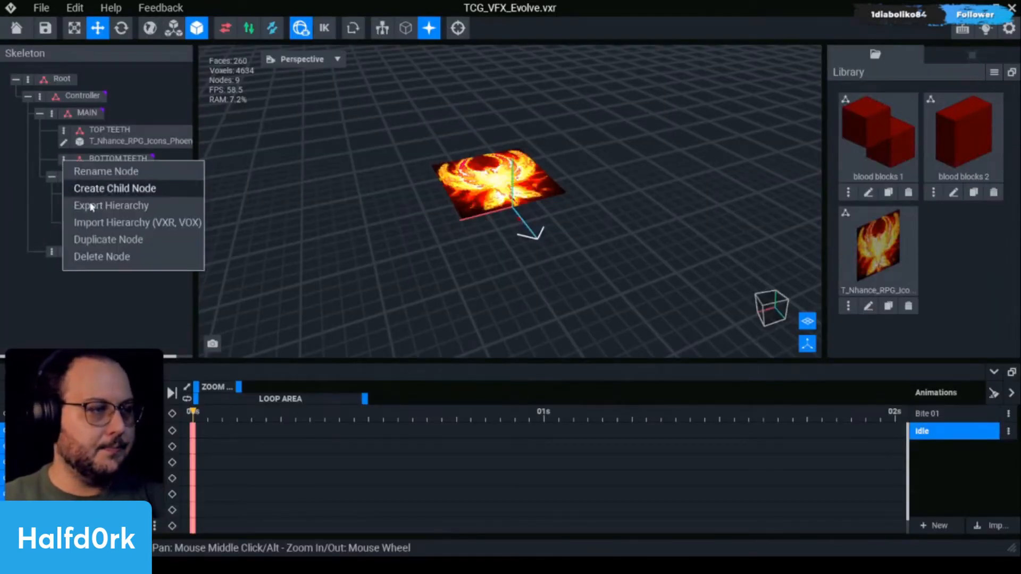
pyautogui.click(118, 256)
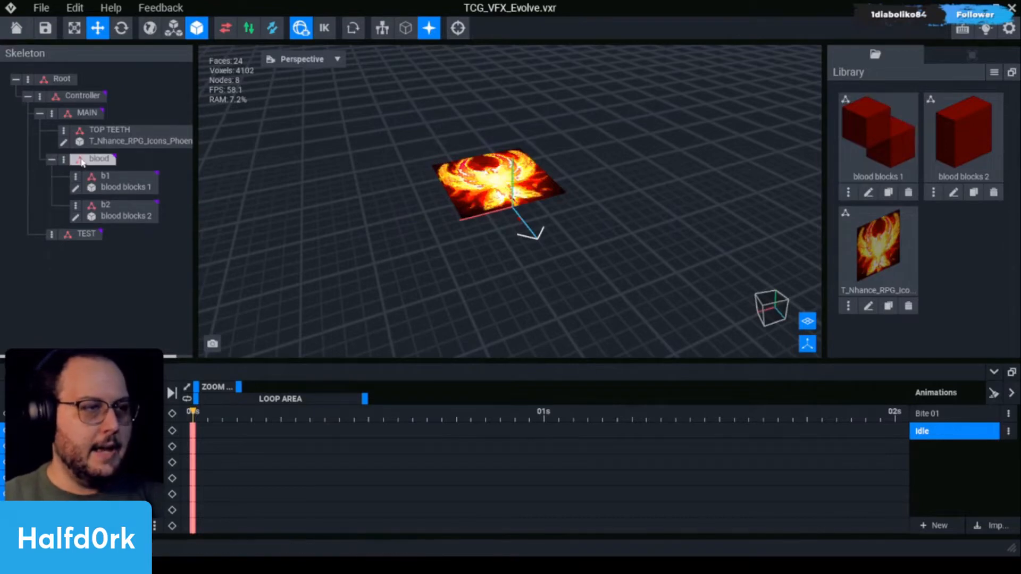
# Move the flat Phoenix model on the TOP TEETH node so that it is centred over the grid origin.
pyautogui.scroll(3, 391, 247)
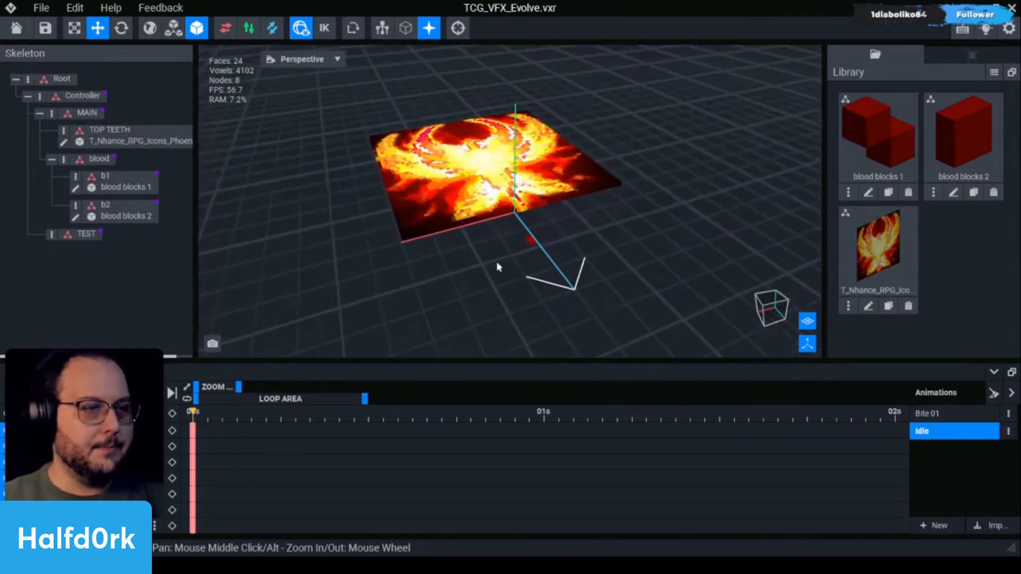
pyautogui.click(437, 180)
pyautogui.click(468, 161)
pyautogui.moveTo(468, 161); pyautogui.dragTo(425, 165, button='right')
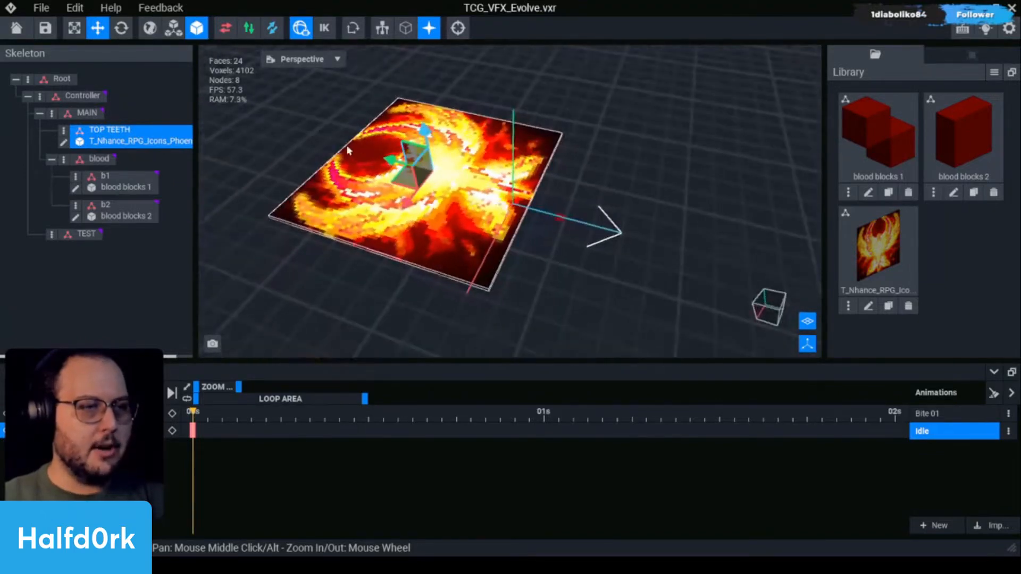
pyautogui.moveTo(389, 158); pyautogui.dragTo(481, 184)
pyautogui.moveTo(481, 186); pyautogui.dragTo(226, 202, button='right')
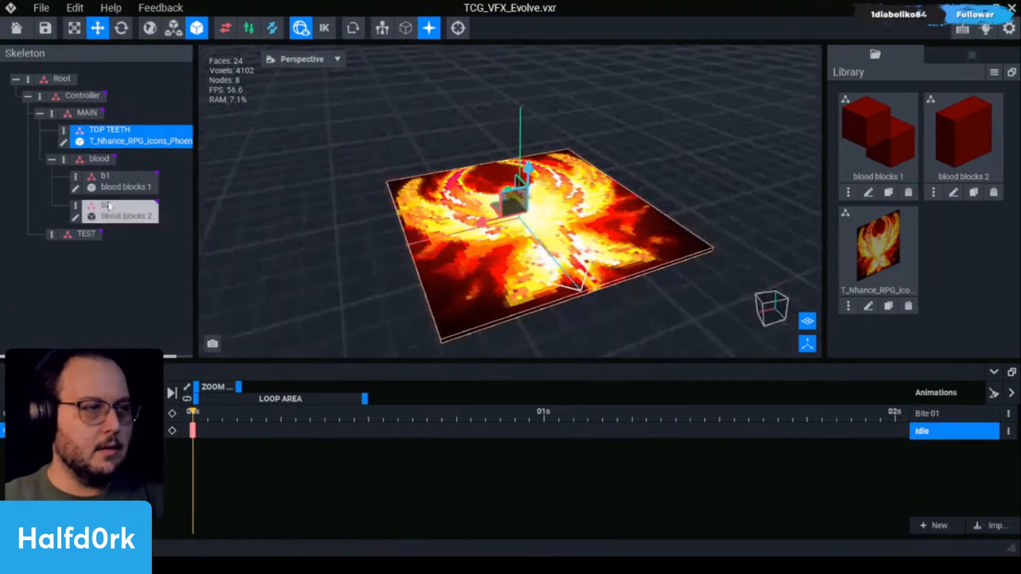
# Delete the blood node with its children and the TEST node from the skeleton.
pyautogui.click(63, 158)
pyautogui.click(104, 257)
pyautogui.click(52, 158)
pyautogui.click(82, 257)
# Delete the blood blocks 1 and blood blocks 2 models from the library, confirming each deletion.
pyautogui.click(908, 194)
pyautogui.press('Return')
pyautogui.click(907, 192)
pyautogui.press('Return')
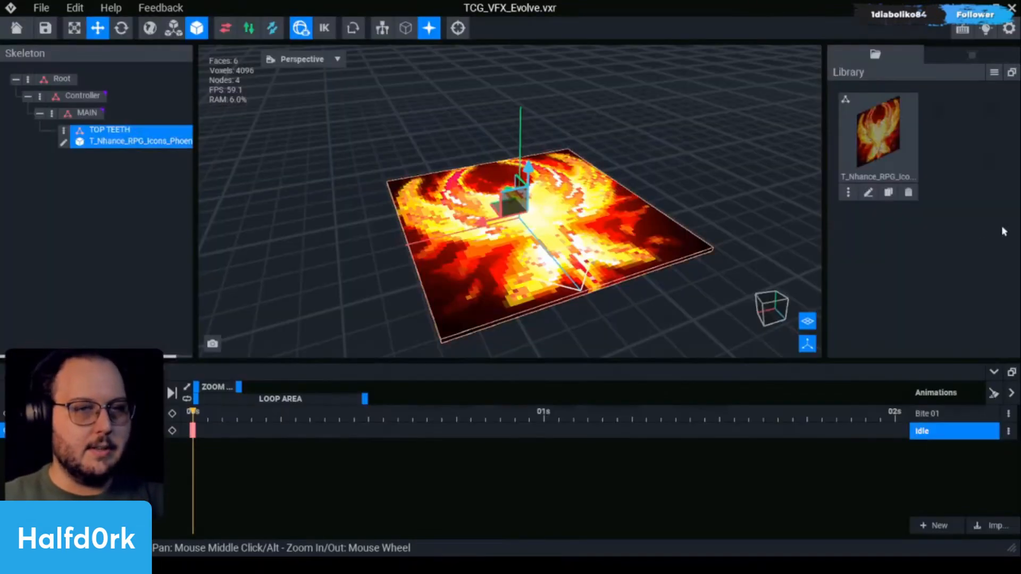
# Clone the Phoenix model under the name Pheonix-1 and open the clone for voxel editing.
pyautogui.click(888, 192)
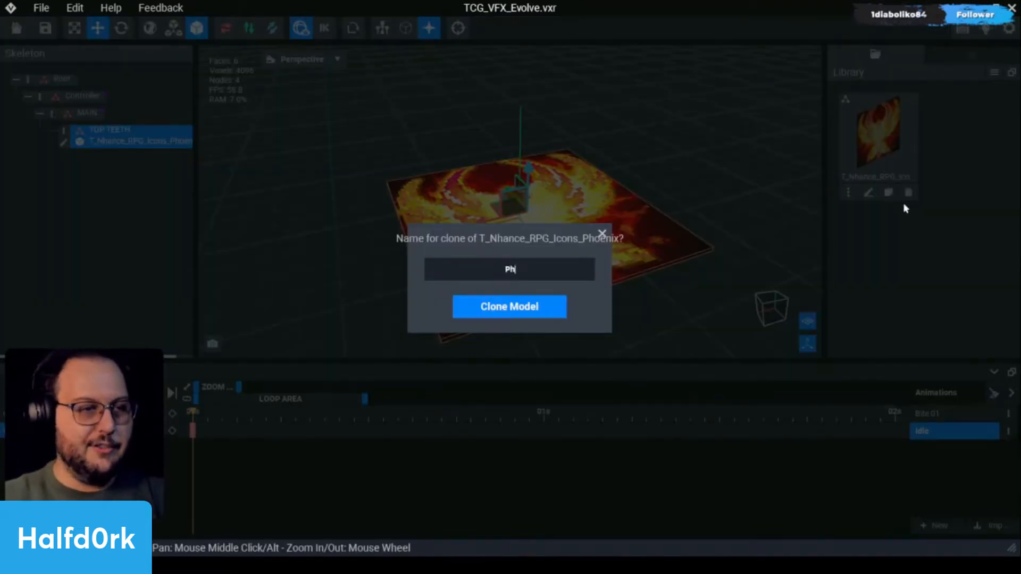
pyautogui.write('Pheonix-1')
pyautogui.press('Return')
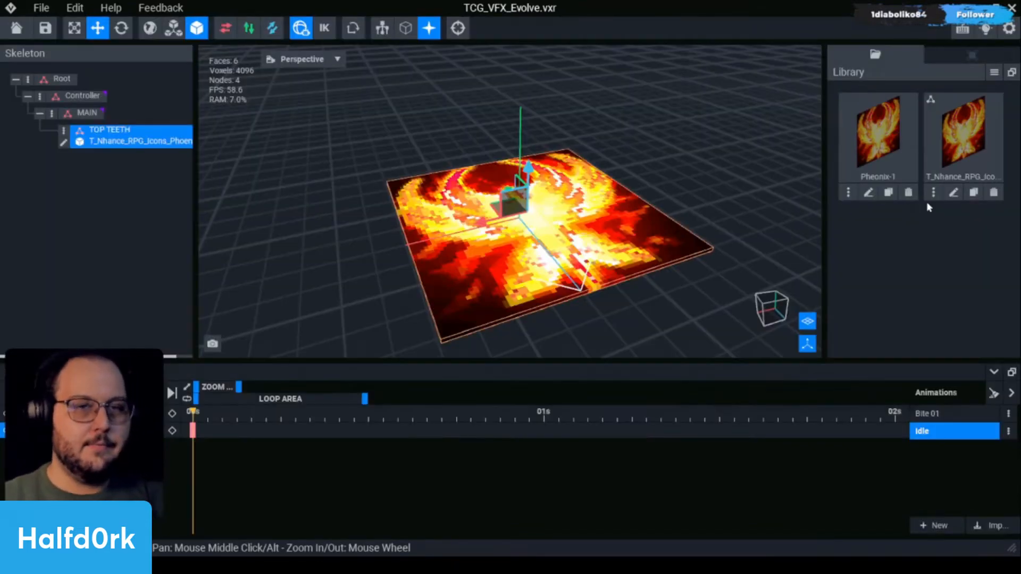
pyautogui.click(868, 193)
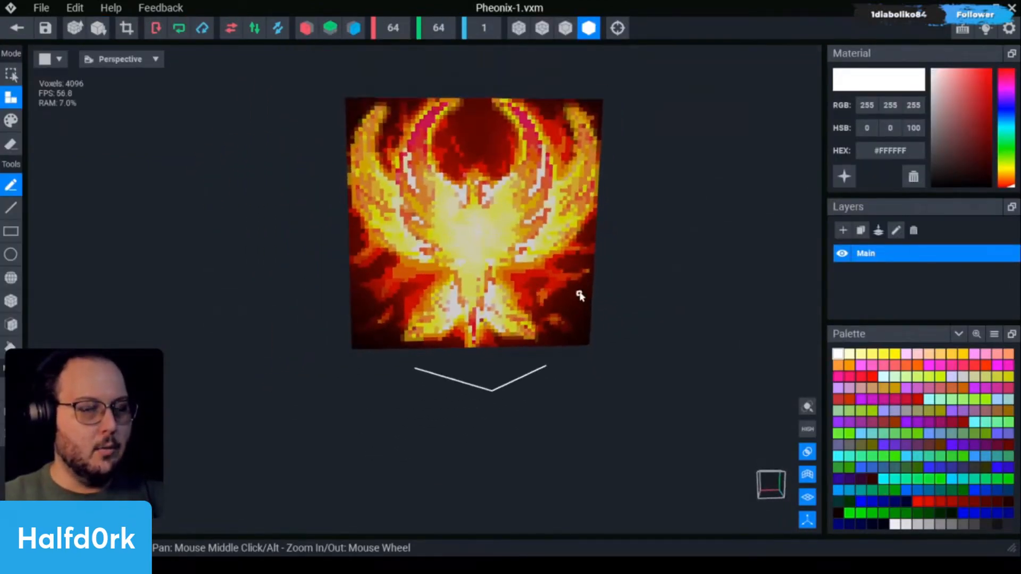
# Delete two near-black background materials, including #110000, from the lower corners of the phoenix image.
pyautogui.scroll(1, 580, 294)
pyautogui.moveTo(588, 318); pyautogui.dragTo(588, 318, button='right')
pyautogui.keyDown('alt'); pyautogui.click(586, 320); pyautogui.keyUp('alt')
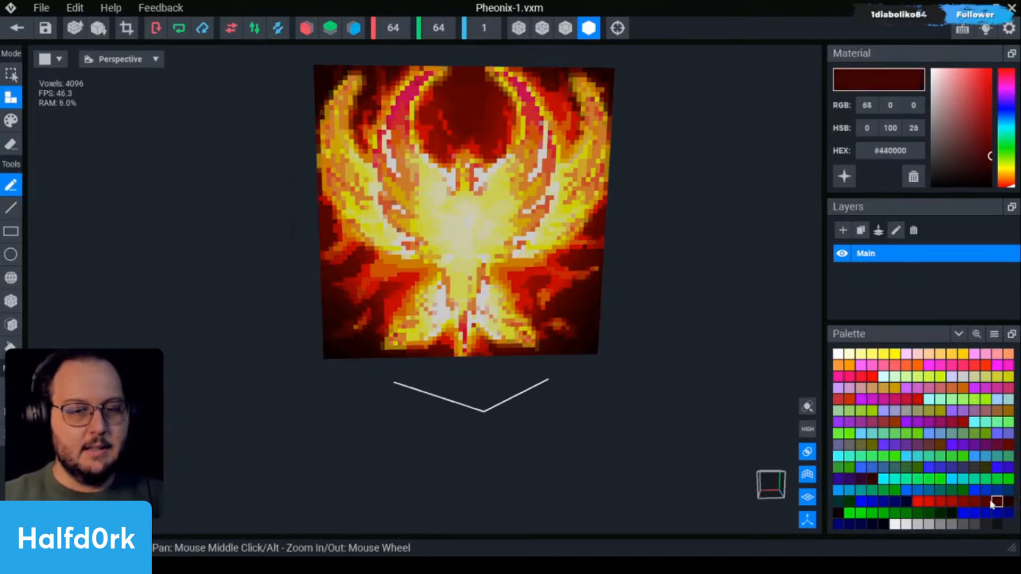
pyautogui.click(913, 176)
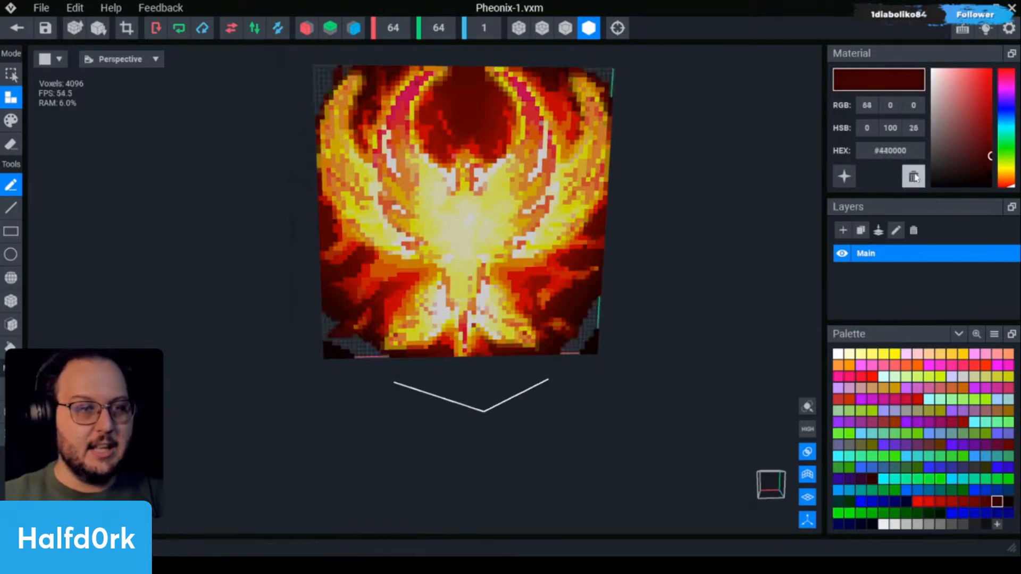
pyautogui.scroll(2, 580, 283)
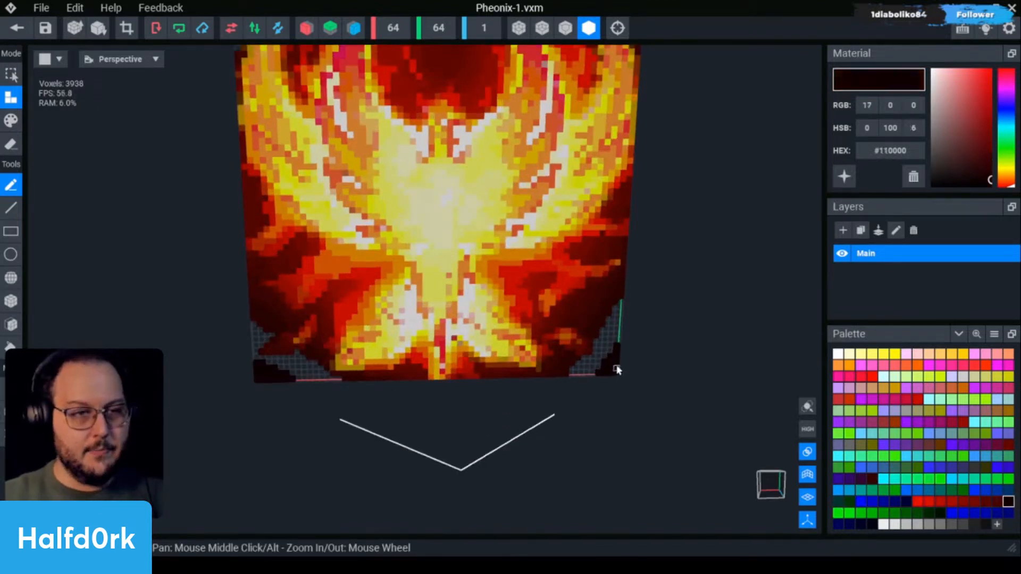
pyautogui.click(914, 177)
# Sample and delete the dark red background materials #330000, #440000, #550000 and #660000.
pyautogui.click(11, 389)
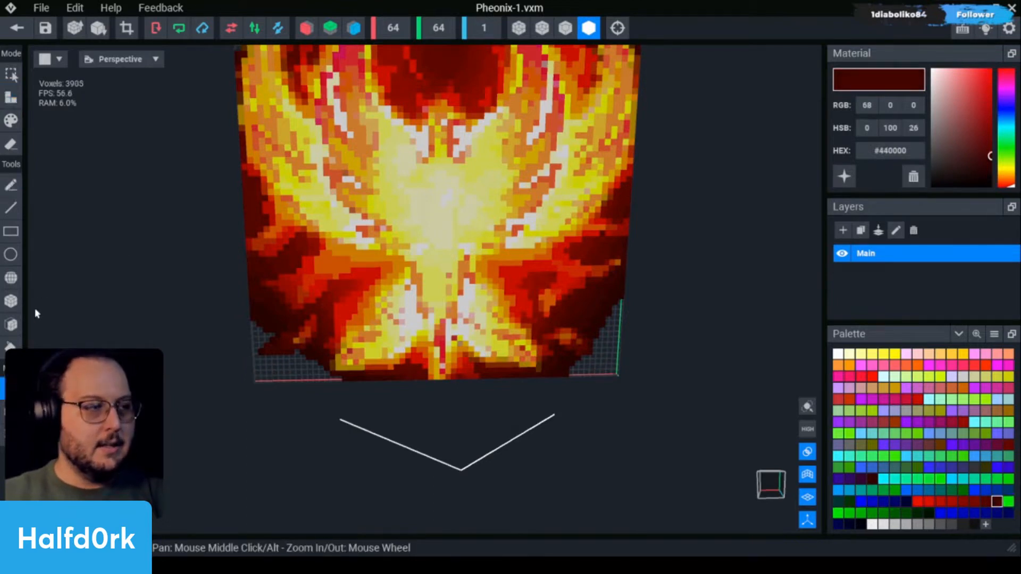
pyautogui.click(595, 318)
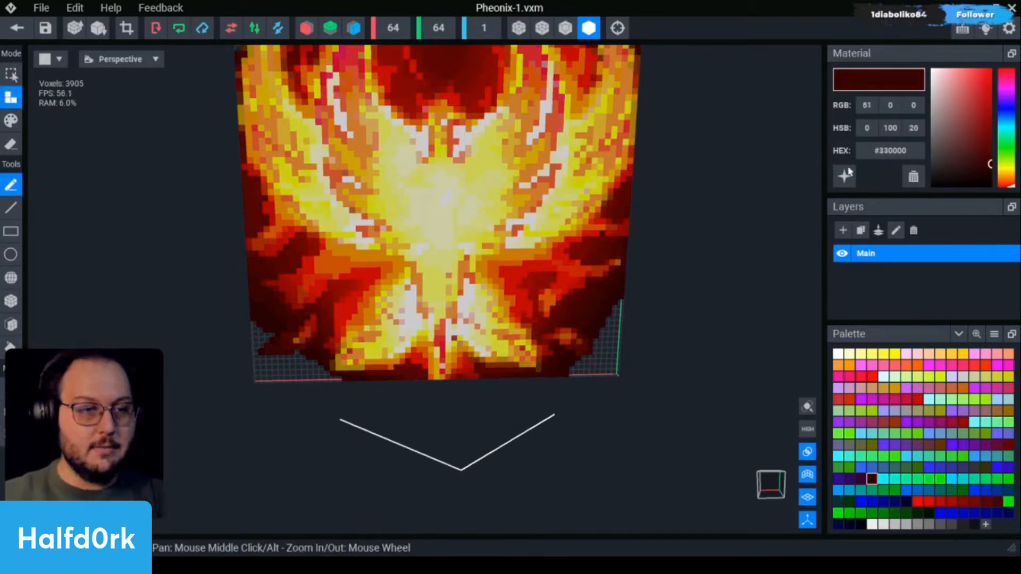
pyautogui.click(913, 176)
pyautogui.click(592, 315)
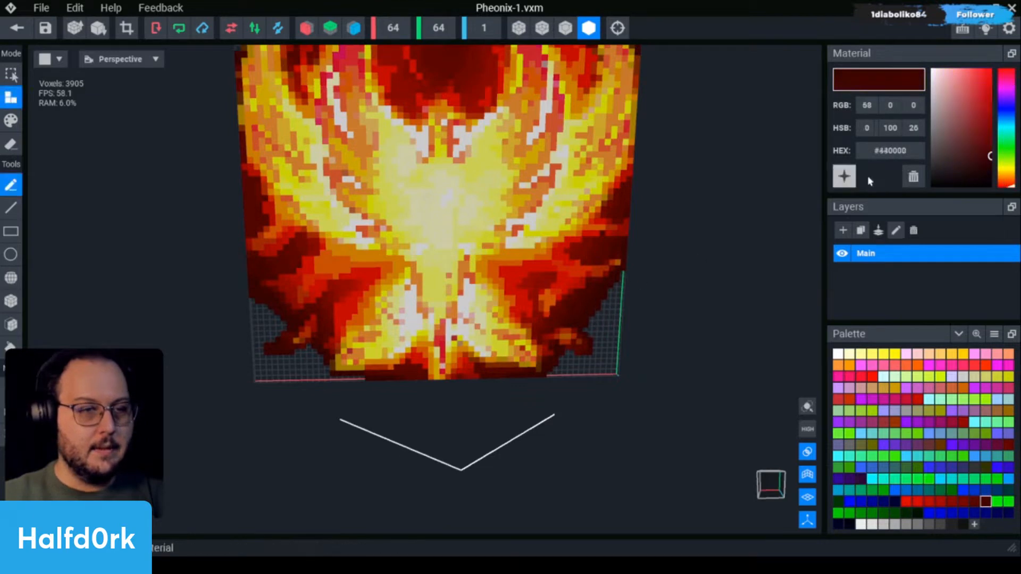
pyautogui.click(912, 176)
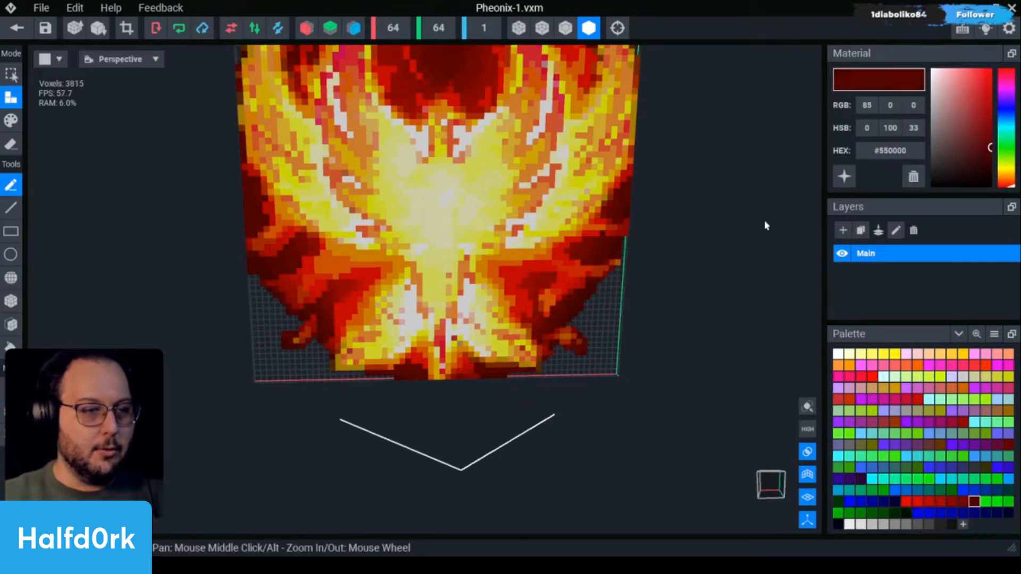
pyautogui.click(913, 176)
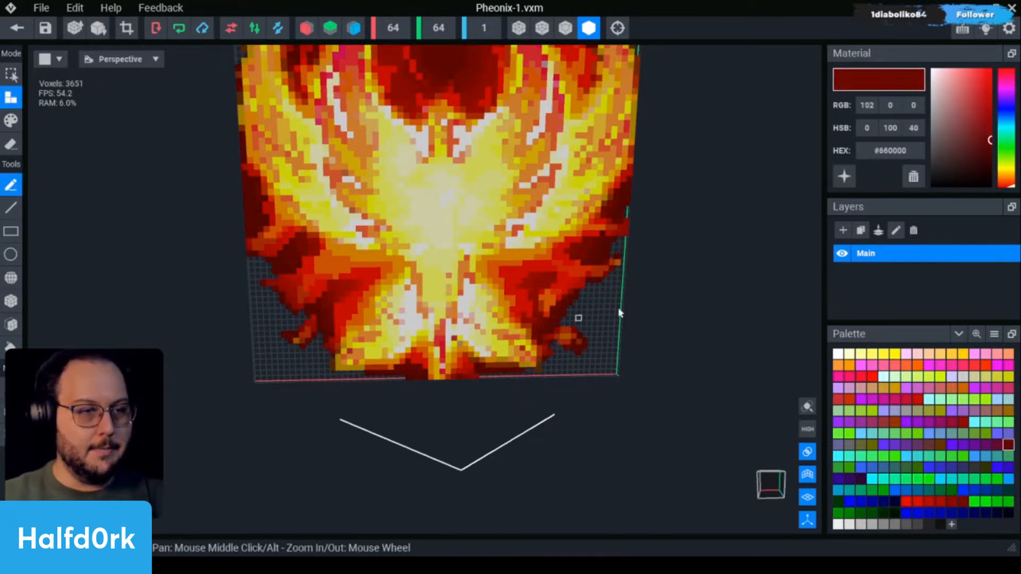
pyautogui.click(912, 176)
# Sample and delete three more red background materials from the flames beside the phoenix's tail and below its wings.
pyautogui.press('i')
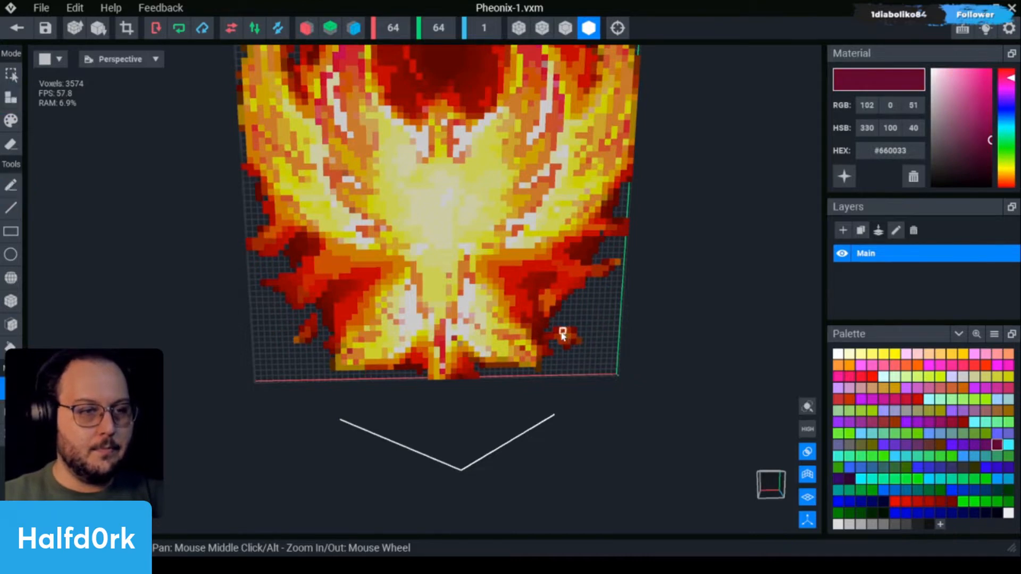
pyautogui.click(557, 334)
pyautogui.click(914, 180)
pyautogui.press('i')
pyautogui.click(520, 289)
pyautogui.click(912, 176)
pyautogui.press('i')
pyautogui.click(390, 265)
pyautogui.click(912, 177)
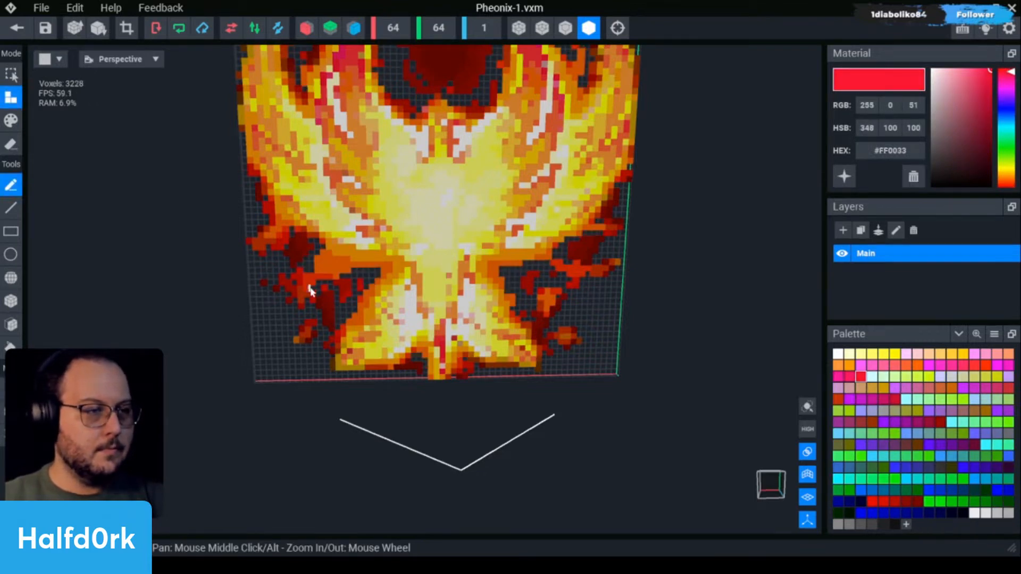
# Sample and delete four further red materials from the scattered flame patches under one wing.
pyautogui.press('i')
pyautogui.click(306, 290)
pyautogui.click(913, 176)
pyautogui.press('i')
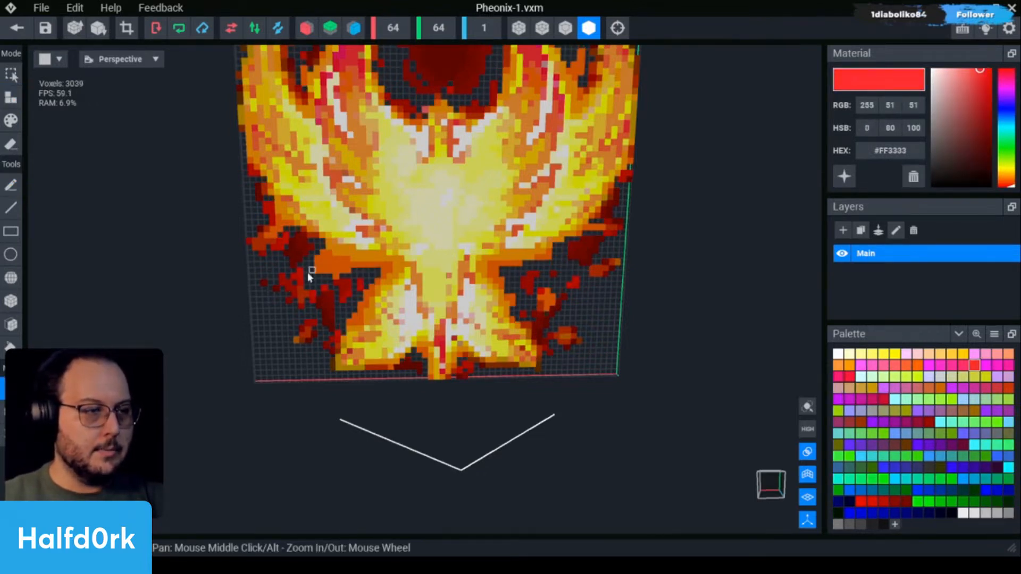
pyautogui.click(307, 295)
pyautogui.click(912, 176)
pyautogui.press('i')
pyautogui.click(288, 290)
pyautogui.click(913, 176)
pyautogui.press('i')
pyautogui.click(321, 298)
pyautogui.click(913, 176)
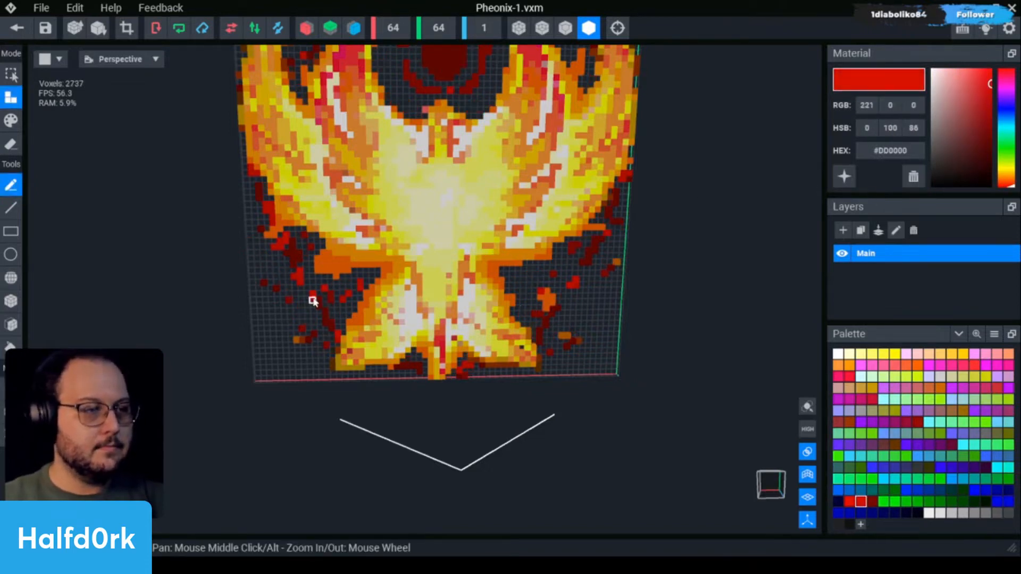
# Sample and delete the dark red #770000 and bright red #DD0000 materials from the remaining background specks.
pyautogui.press('i')
pyautogui.click(326, 319)
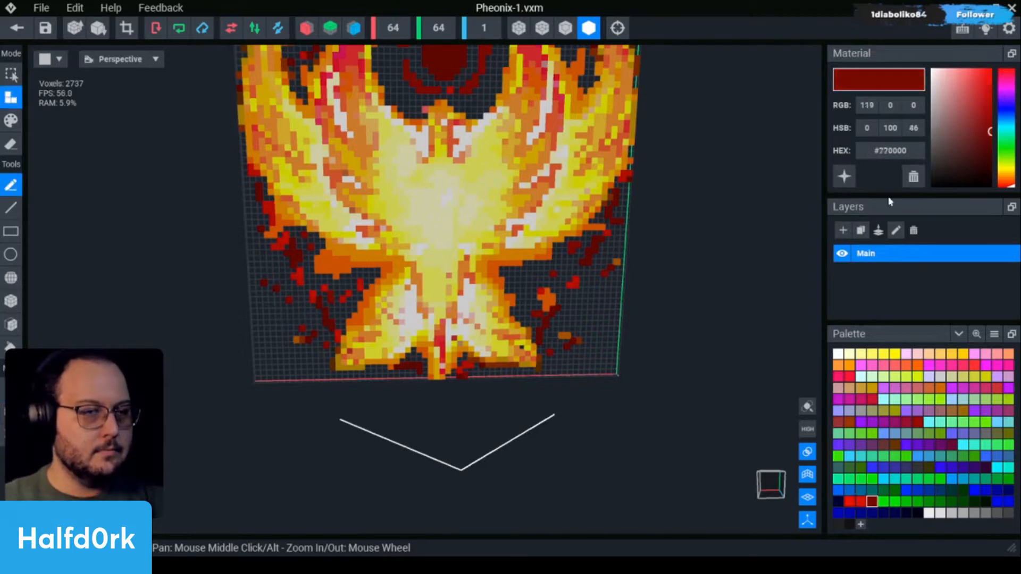
pyautogui.click(913, 177)
pyautogui.press('i')
pyautogui.click(312, 298)
pyautogui.click(912, 177)
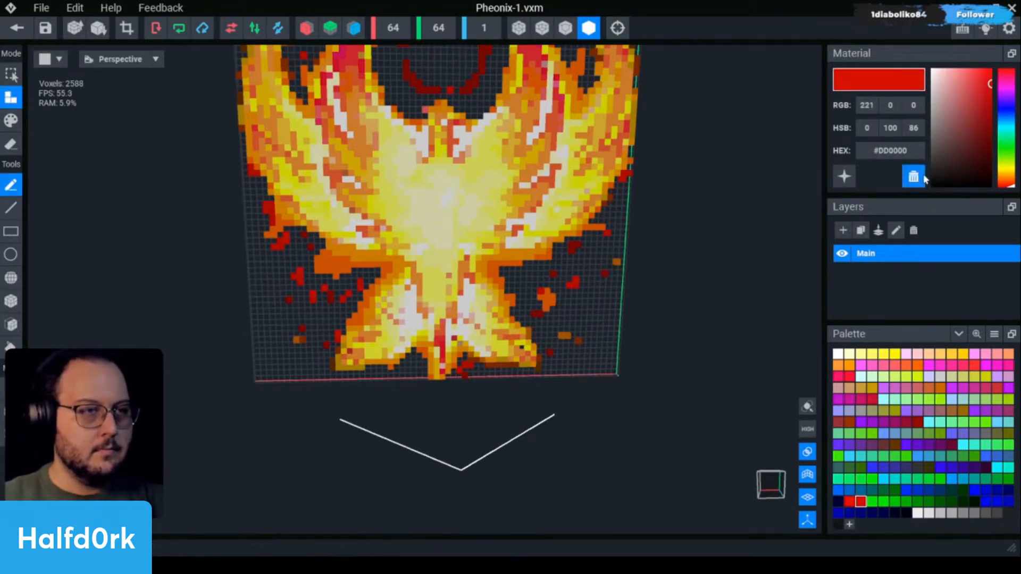
pyautogui.click(913, 177)
# Delete the dark red material of the arc around the phoenix's head and a material sampled at an inner wing tip.
pyautogui.moveTo(346, 69); pyautogui.dragTo(436, 270, button='middle')
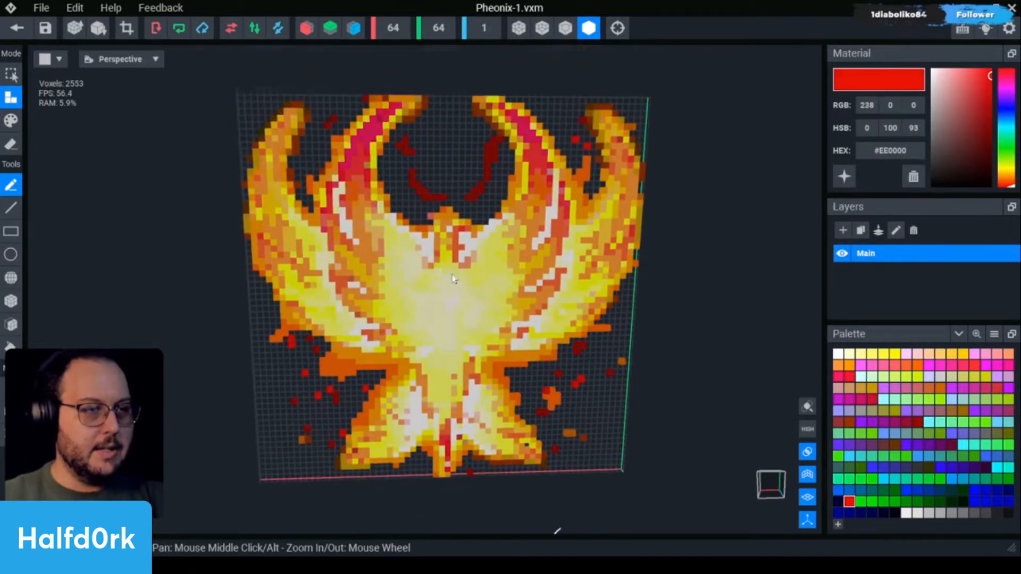
pyautogui.press('i')
pyautogui.click(437, 198)
pyautogui.click(913, 177)
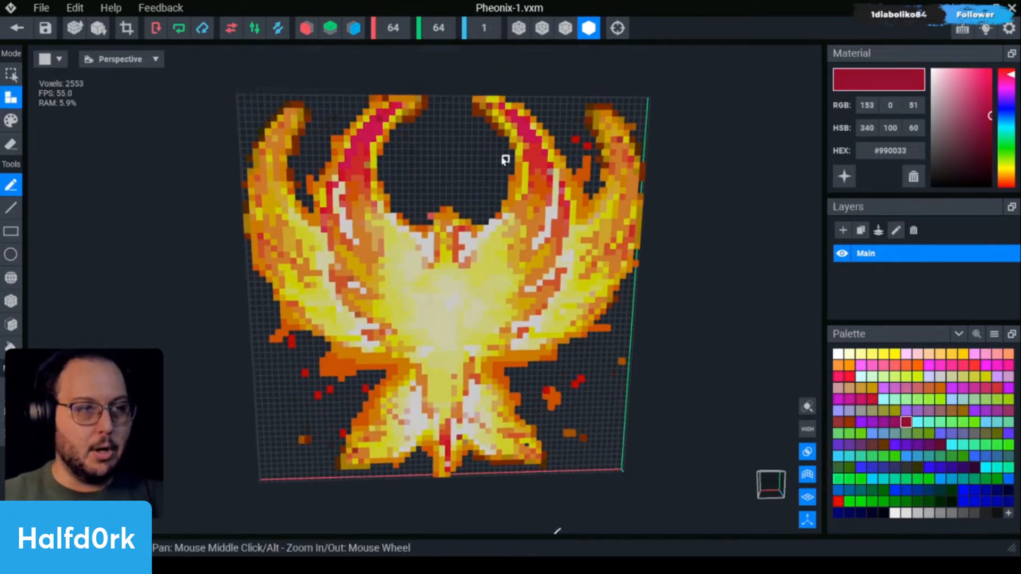
pyautogui.press('i')
pyautogui.click(482, 111)
pyautogui.click(912, 177)
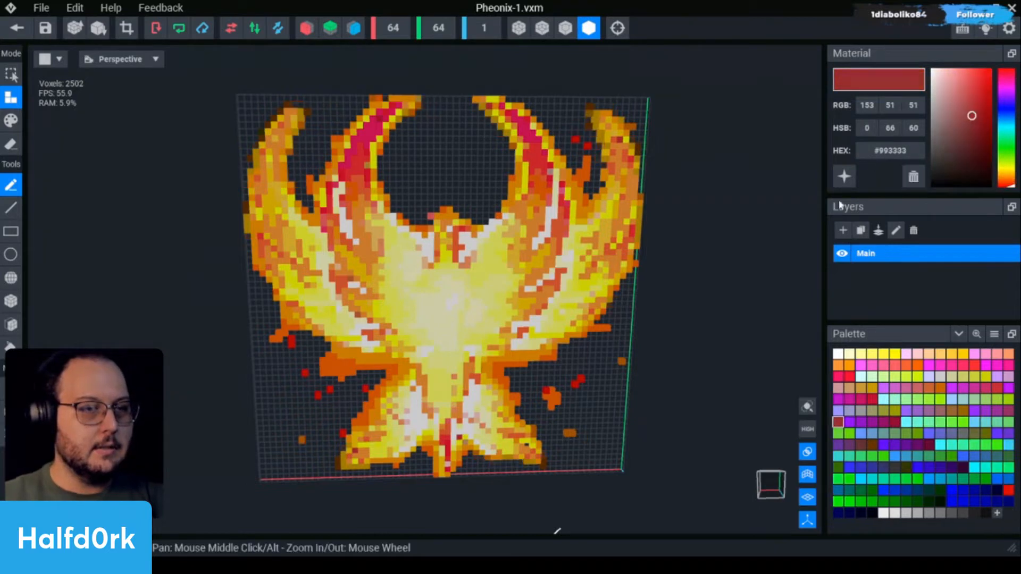
# Sample and delete the orange #FF6600 and darker orange #CC6600 materials from the stray patches beside the phoenix's tail.
pyautogui.moveTo(627, 310); pyautogui.dragTo(631, 281, button='middle')
pyautogui.press('i')
pyautogui.click(552, 373)
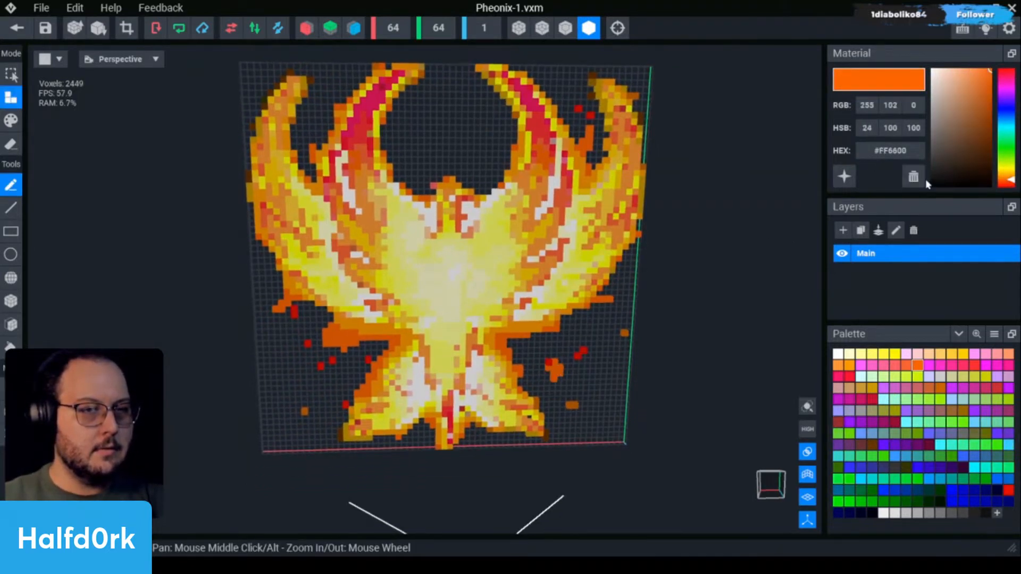
pyautogui.click(913, 176)
pyautogui.press('i')
pyautogui.click(571, 406)
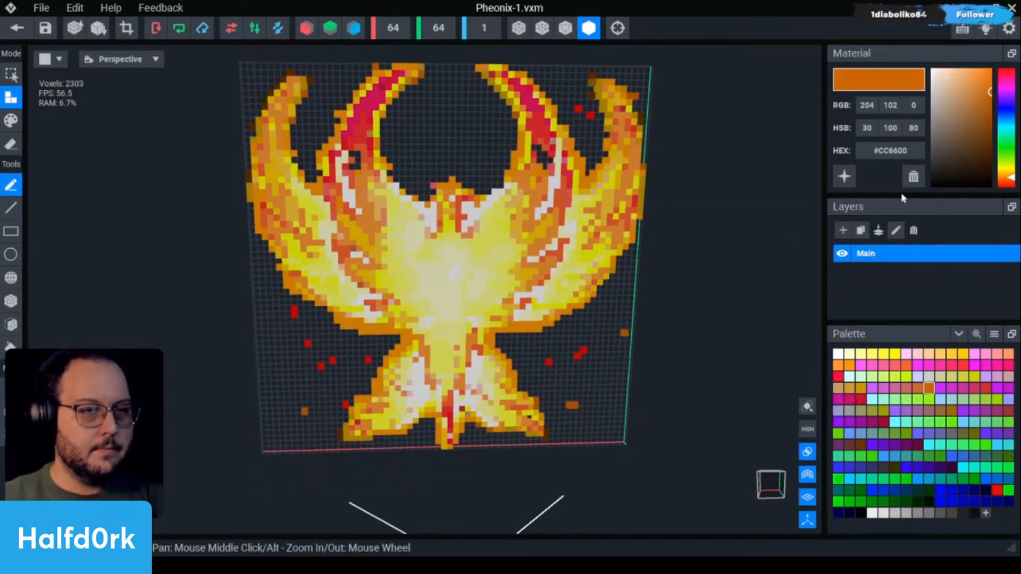
pyautogui.click(913, 176)
# Sample and delete the brown #663300 material at the tail fan's tip and the bright red #EE0000 of the remaining background specks.
pyautogui.press('i')
pyautogui.click(547, 428)
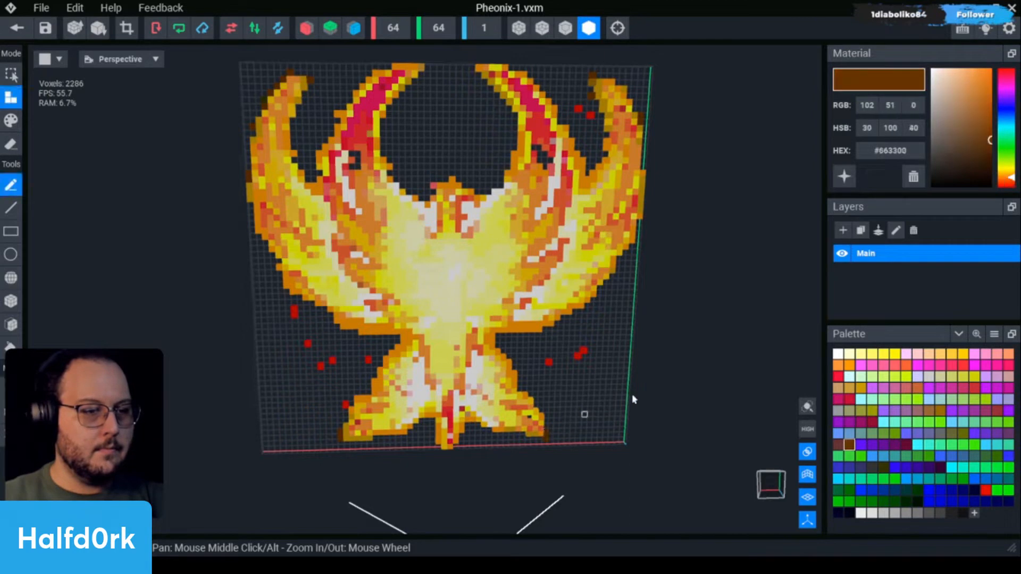
pyautogui.click(919, 181)
pyautogui.press('i')
pyautogui.click(548, 362)
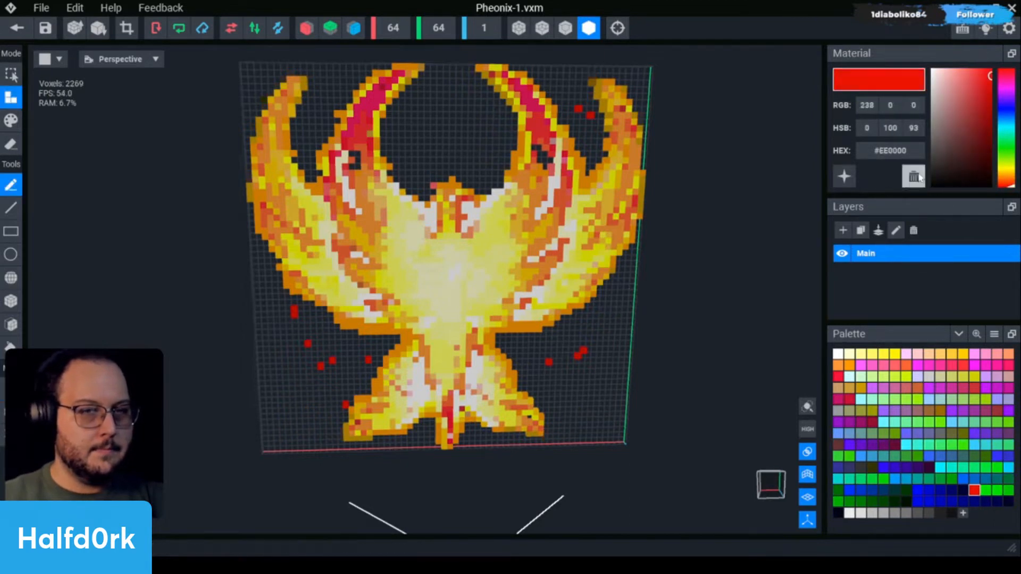
pyautogui.click(912, 177)
# Sample the pale yellow #FFFF66 from the body and fill the holes in both inner wings with voxels.
pyautogui.press('i')
pyautogui.scroll(-2, 586, 346)
pyautogui.scroll(-1, 587, 346)
pyautogui.scroll(4, 563, 303)
pyautogui.moveTo(319, 119); pyautogui.dragTo(346, 224, button='middle')
pyautogui.scroll(2, 348, 237)
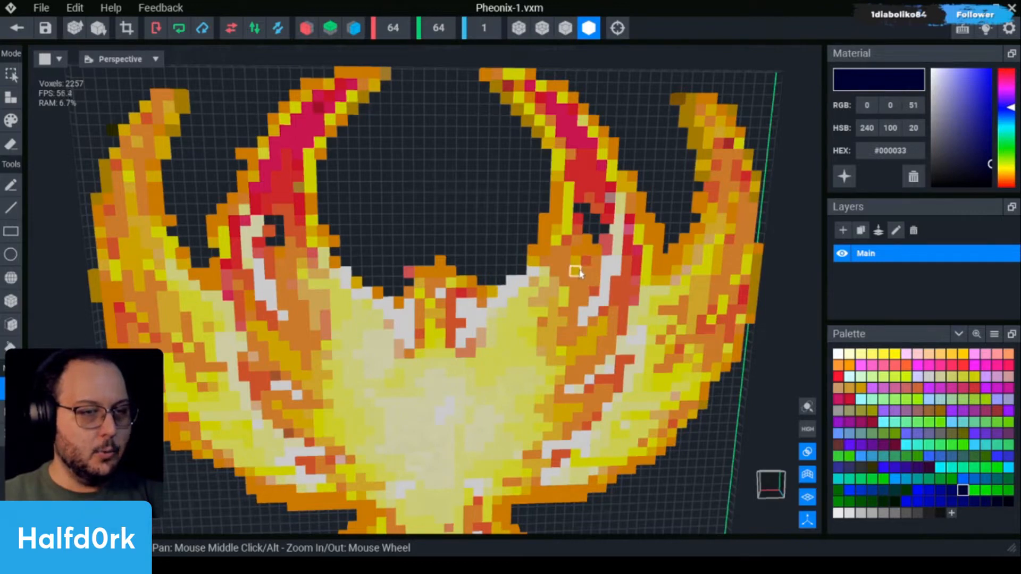
pyautogui.press('b')
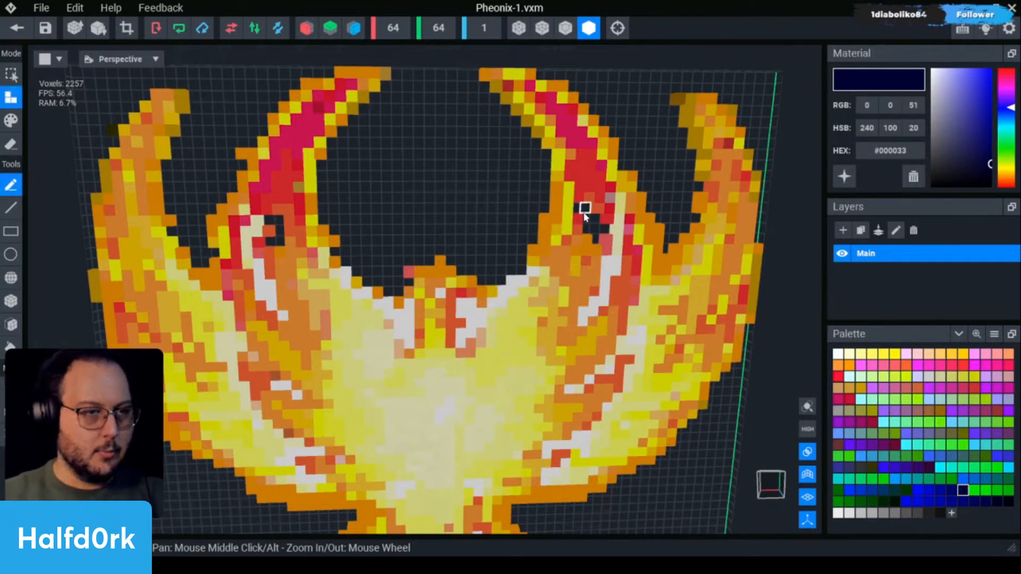
pyautogui.click(584, 211)
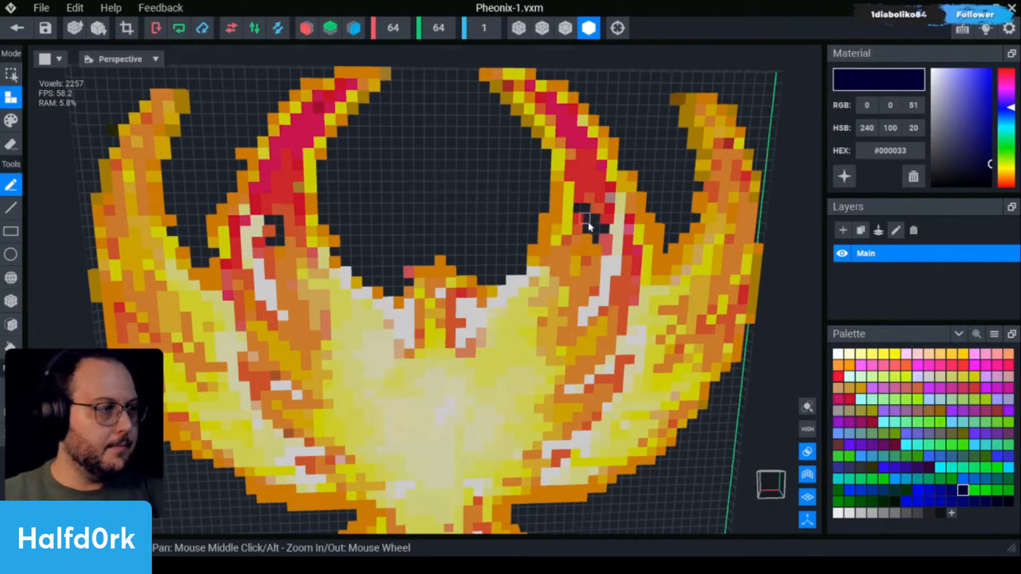
pyautogui.keyDown('alt'); pyautogui.click(529, 323); pyautogui.keyUp('alt')
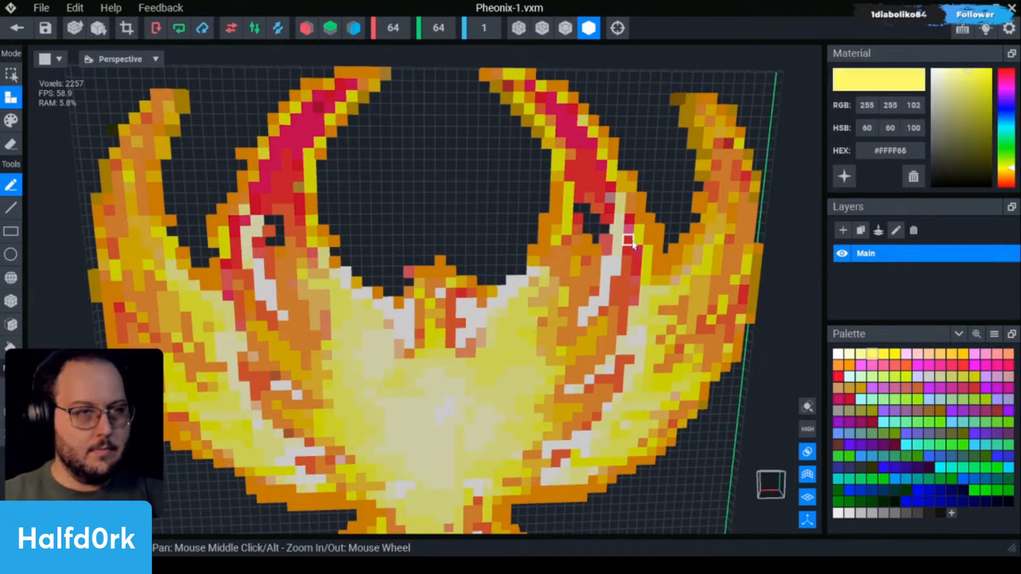
pyautogui.click(588, 209)
pyautogui.moveTo(589, 211); pyautogui.dragTo(605, 235)
pyautogui.moveTo(267, 240)
pyautogui.mouseDown()
pyautogui.moveTo(278, 248)
pyautogui.moveTo(268, 232)
pyautogui.moveTo(277, 223)
pyautogui.mouseUp()
pyautogui.click(278, 231)
# Sample the light orange #FF9966 from the left inner wing and paint a filled voxel on the right inner wing with it.
pyautogui.press('i')
pyautogui.click(293, 290)
pyautogui.press('p')
pyautogui.click(580, 210)
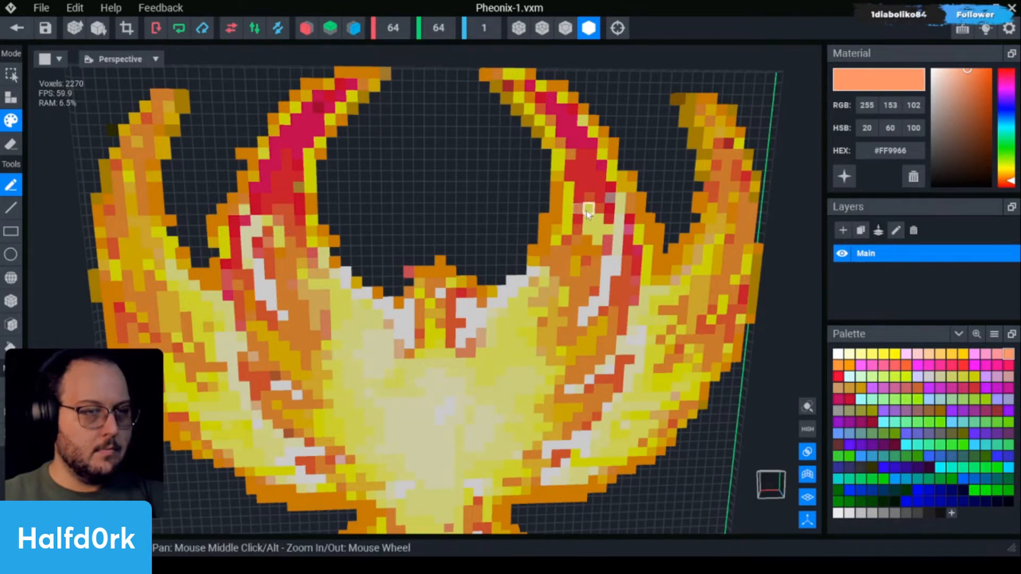
# Close the Pheonix-1 model with its changes saved and return to the TCG_VFX_Evolve rig.
pyautogui.scroll(-5, 680, 288)
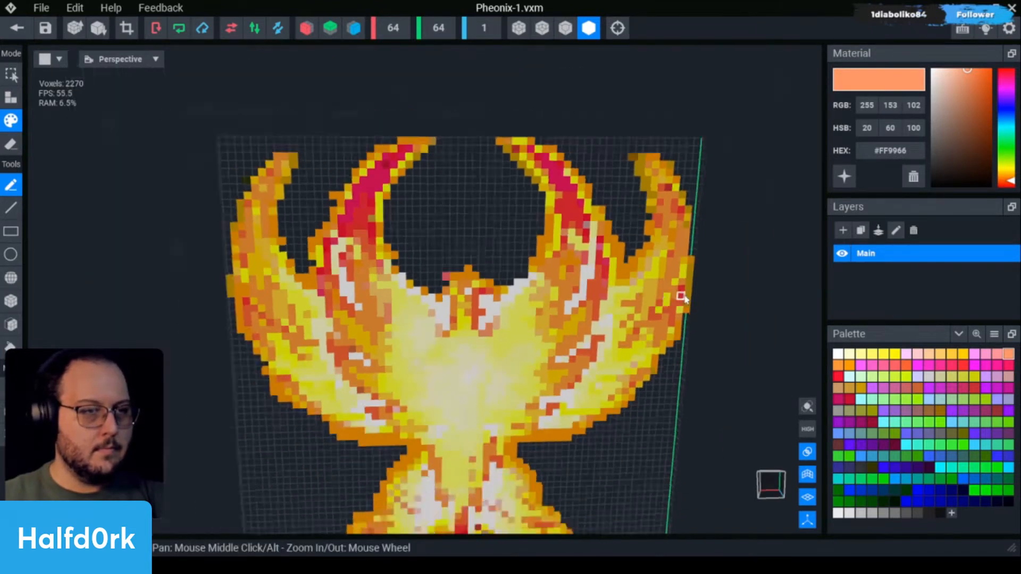
pyautogui.scroll(-4, 649, 333)
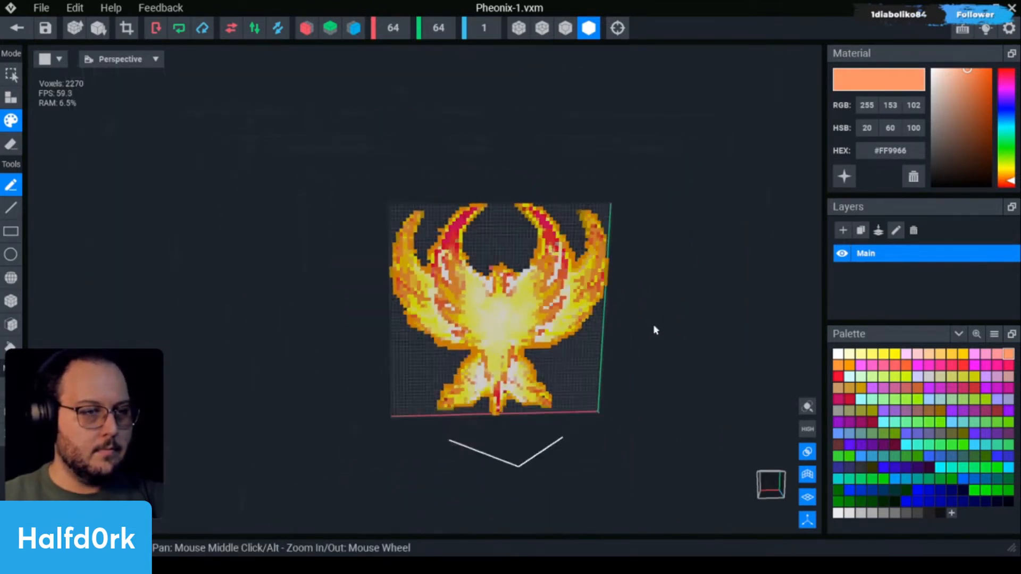
pyautogui.scroll(5, 642, 334)
pyautogui.scroll(-4, 572, 240)
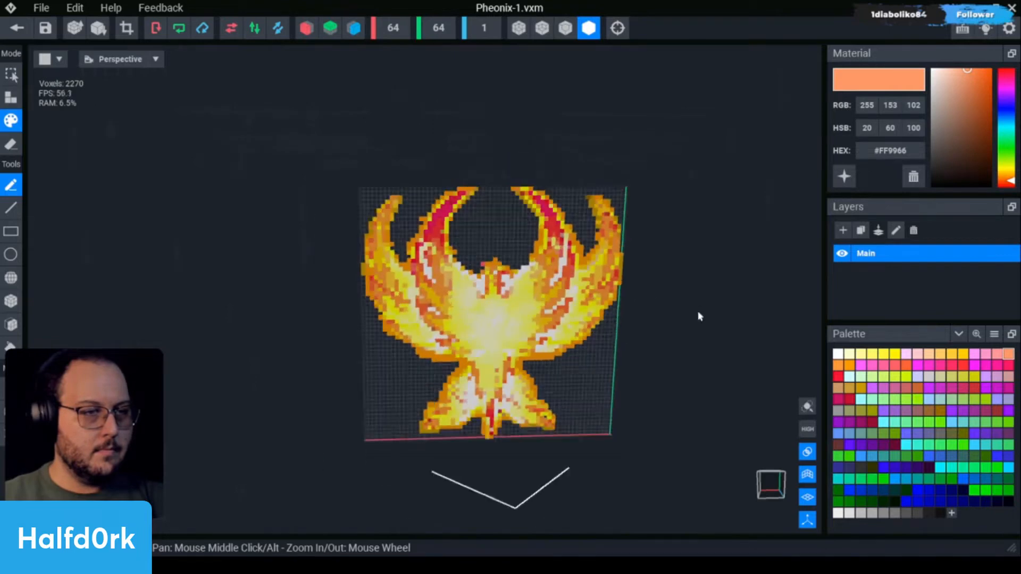
pyautogui.scroll(5, 688, 314)
pyautogui.scroll(-1, 670, 335)
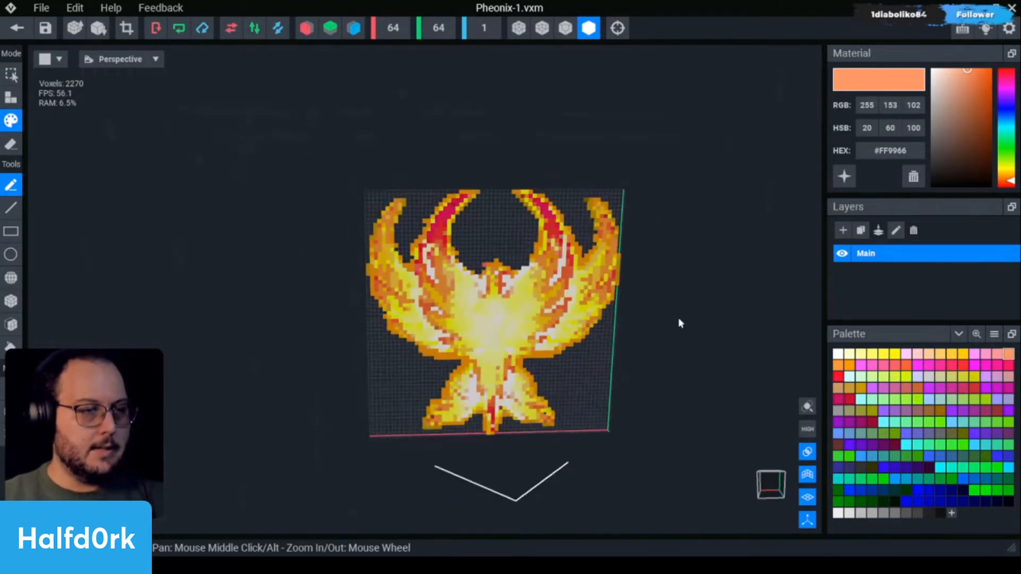
pyautogui.click(17, 28)
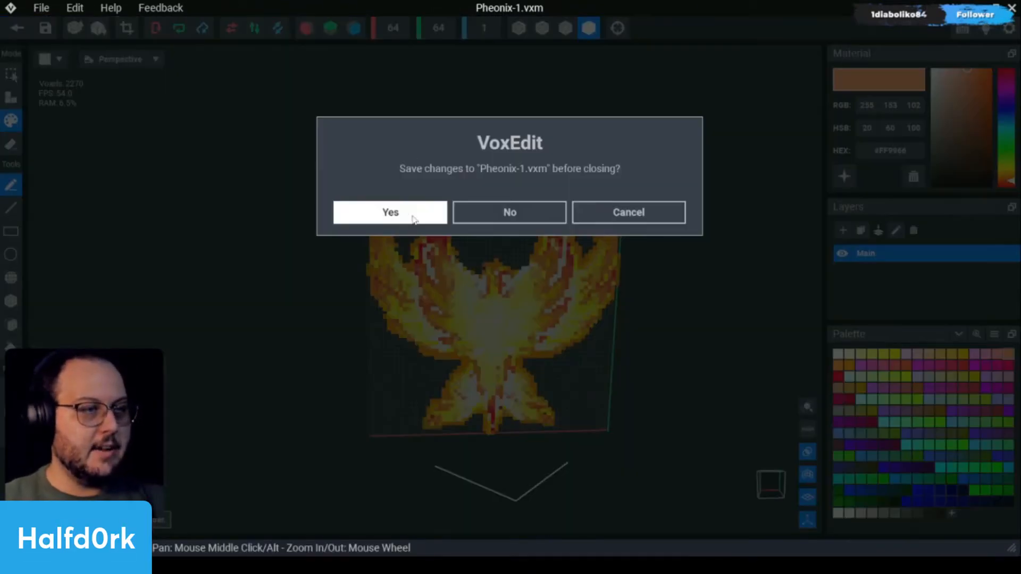
pyautogui.press('Return')
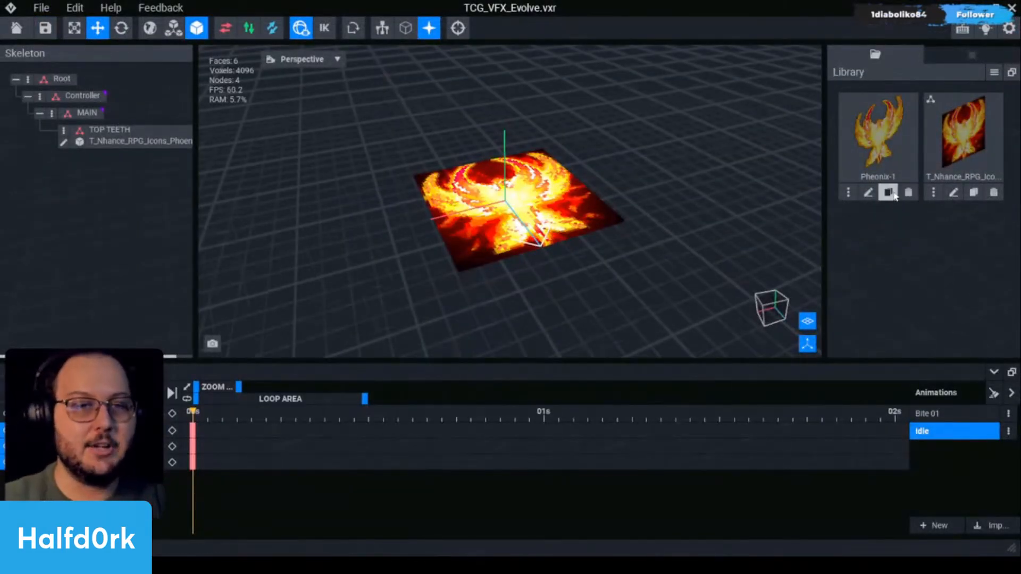
# Clone the Pheonix-1 model under the name Pheonix-2 and open the clone for editing.
pyautogui.click(889, 192)
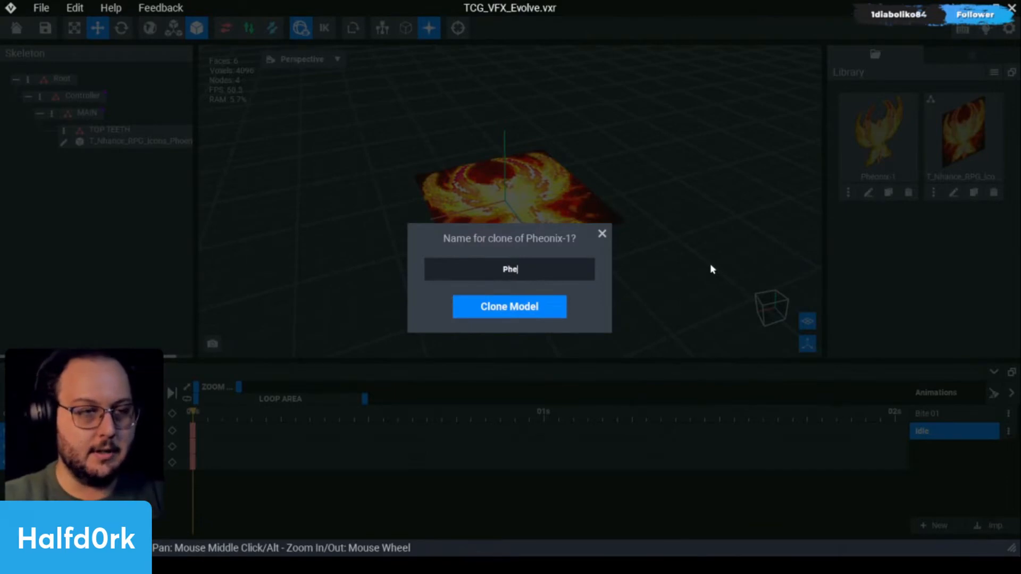
pyautogui.write('Pheonix-2')
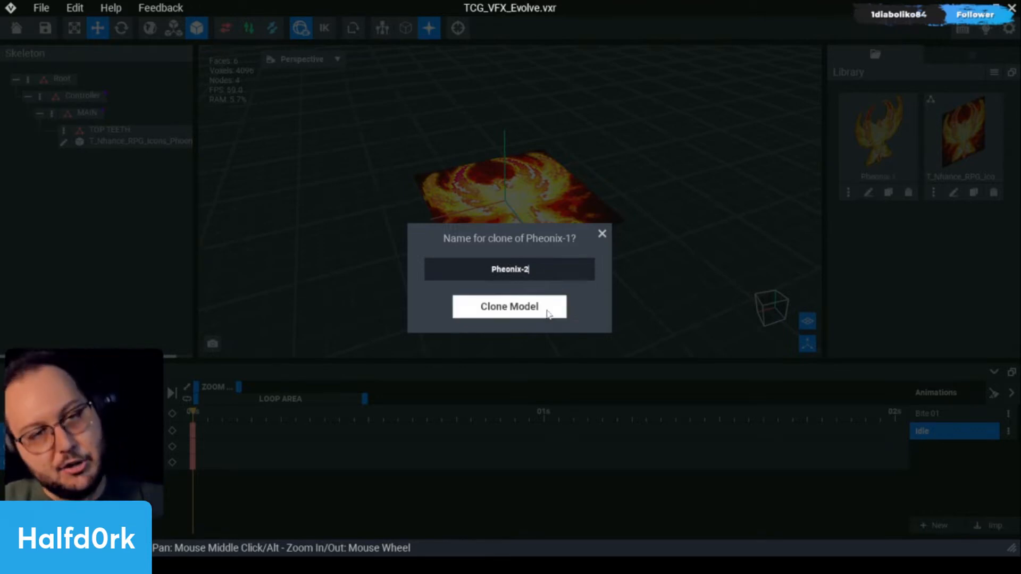
pyautogui.click(548, 307)
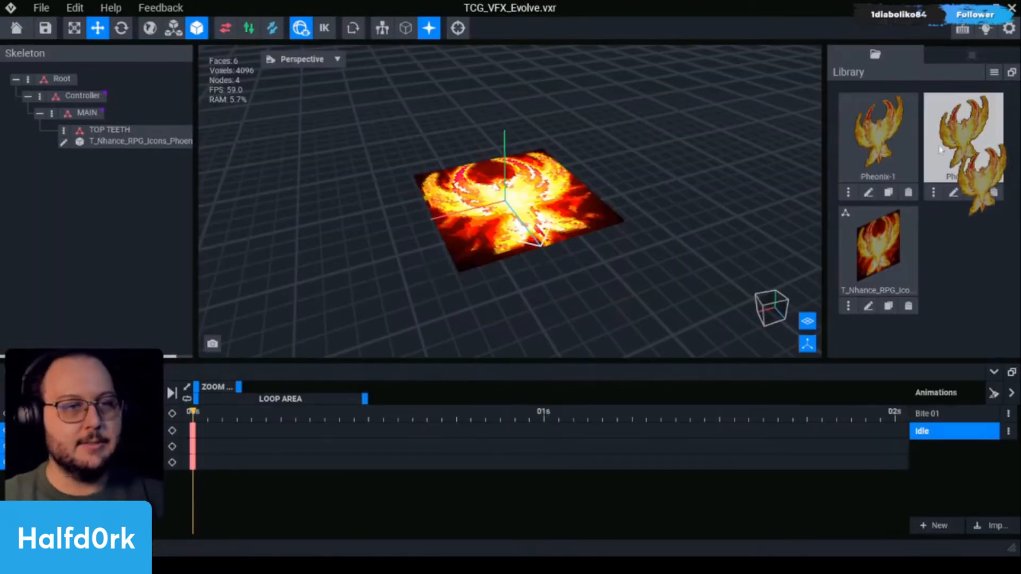
pyautogui.click(509, 228)
pyautogui.doubleClick(510, 229)
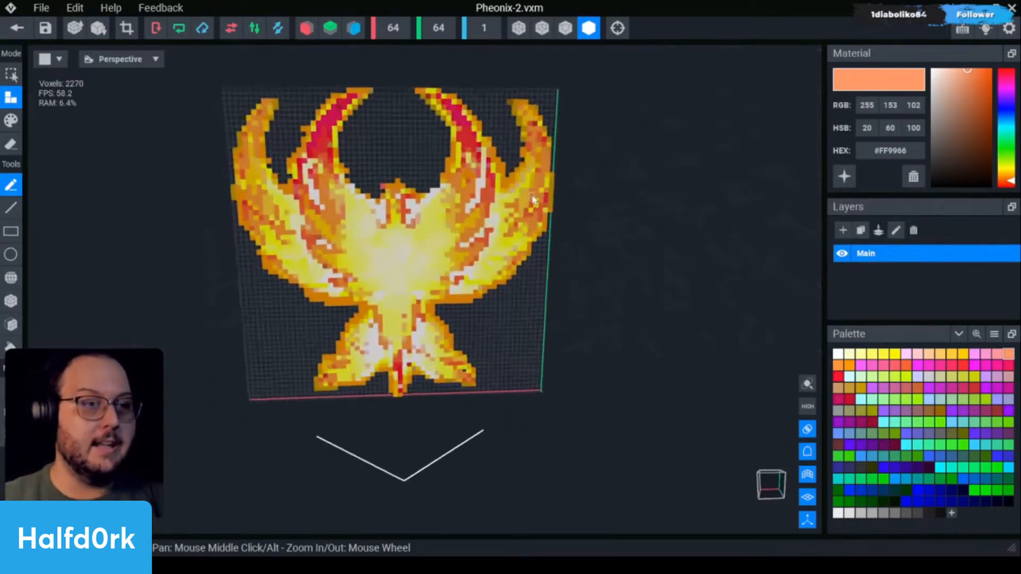
# Erase the left fan of the phoenix's tail with box-shaped erasing.
pyautogui.scroll(3, 511, 181)
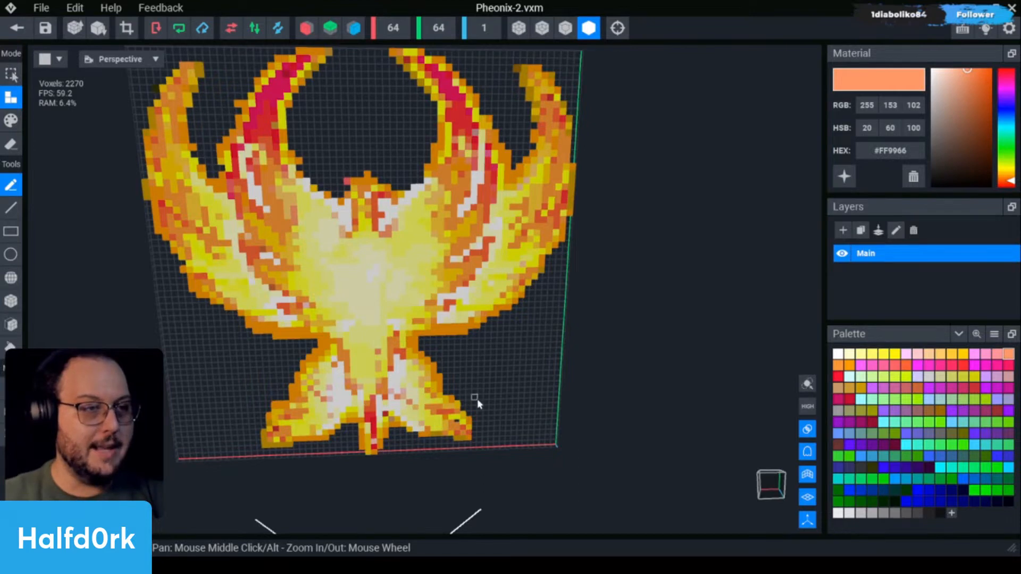
pyautogui.scroll(-3, 466, 392)
pyautogui.scroll(3, 388, 437)
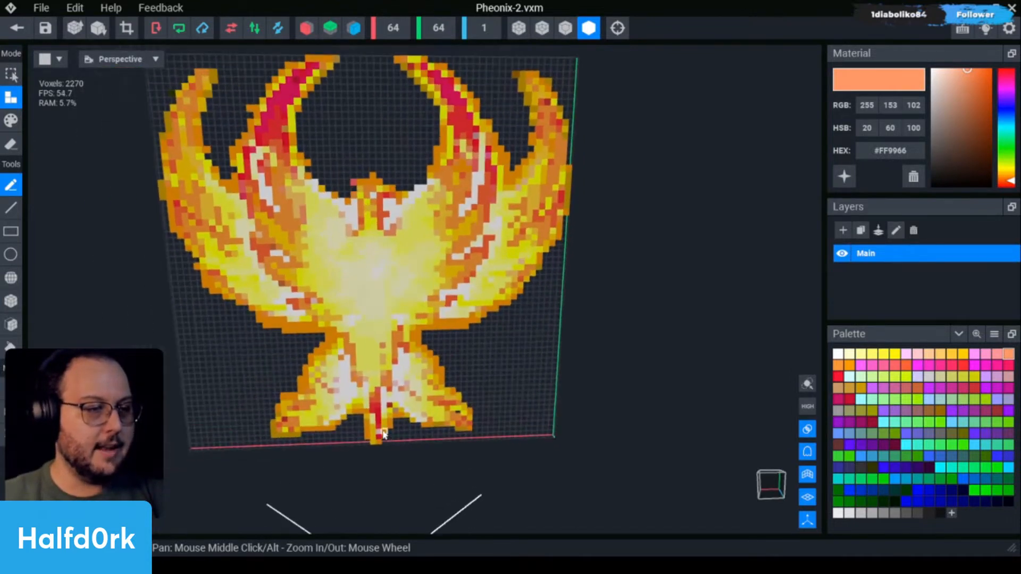
pyautogui.scroll(5, 442, 421)
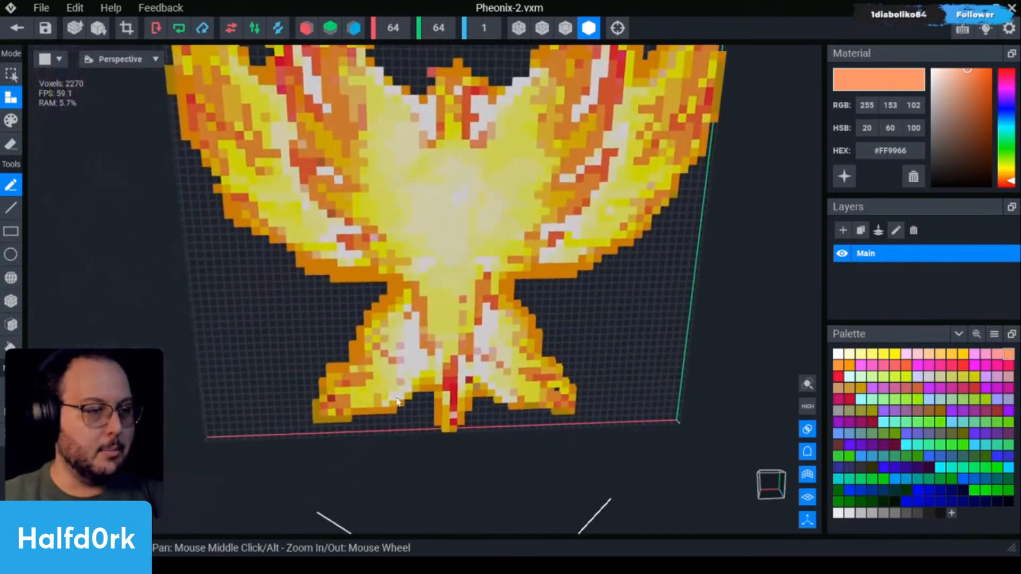
pyautogui.scroll(-2, 396, 390)
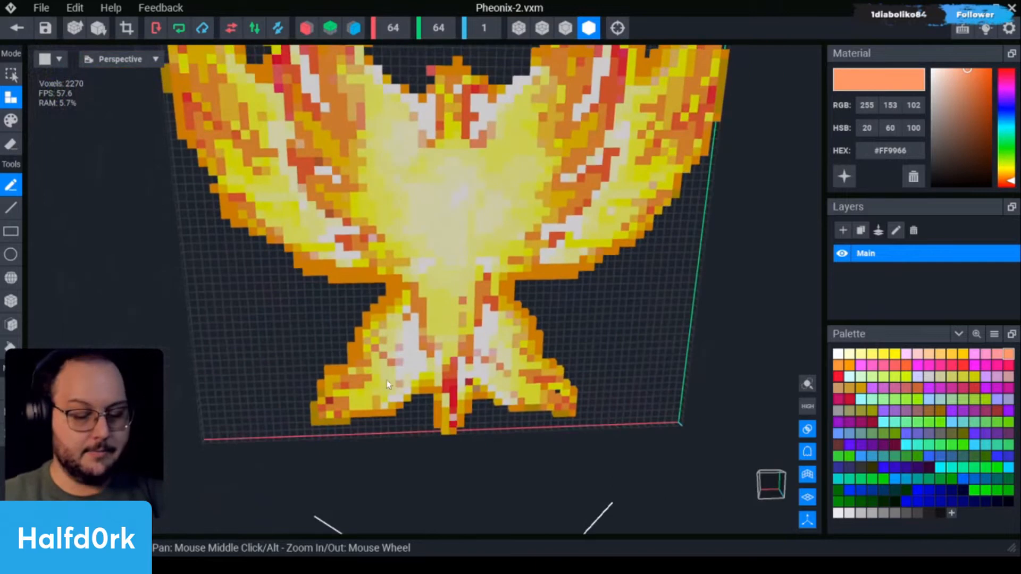
pyautogui.click(11, 208)
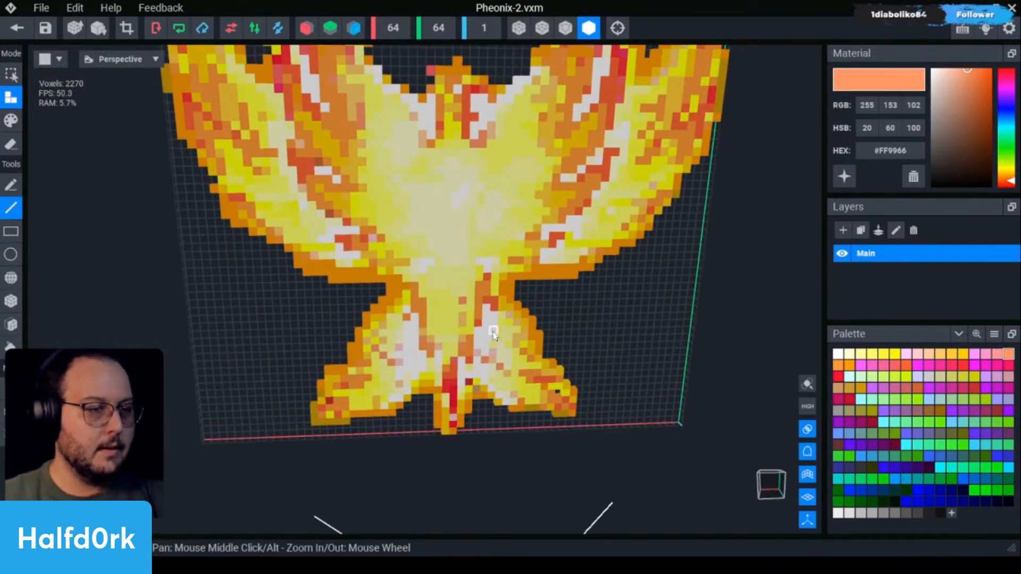
pyautogui.click(10, 144)
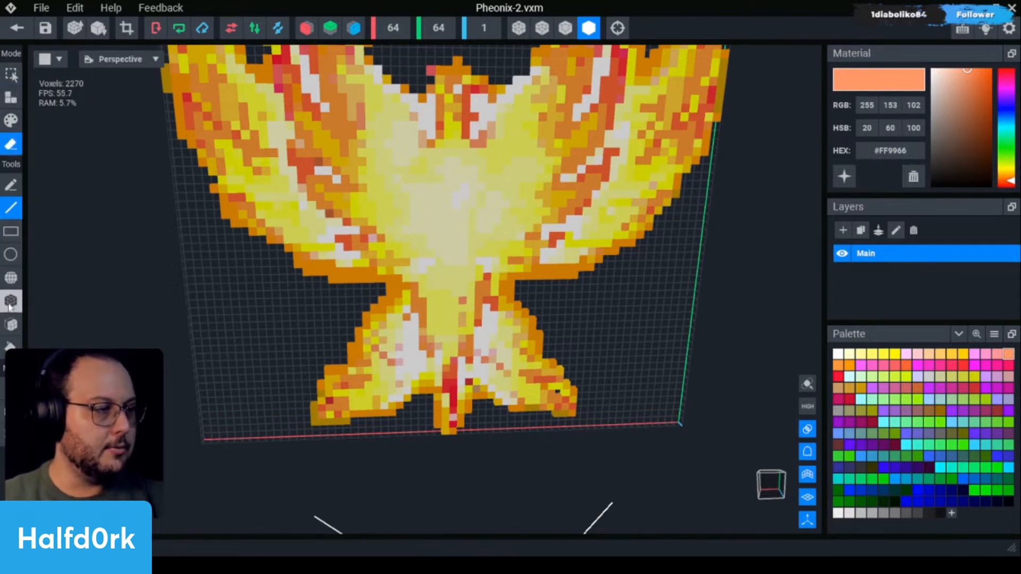
pyautogui.click(11, 302)
pyautogui.moveTo(439, 340)
pyautogui.mouseDown()
pyautogui.moveTo(392, 273)
pyautogui.moveTo(327, 245)
pyautogui.moveTo(258, 384)
pyautogui.moveTo(288, 384)
pyautogui.mouseUp()
pyautogui.moveTo(284, 295)
pyautogui.mouseDown()
pyautogui.moveTo(387, 432)
pyautogui.moveTo(428, 432)
pyautogui.moveTo(416, 417)
pyautogui.moveTo(403, 422)
pyautogui.mouseUp()
pyautogui.moveTo(394, 317); pyautogui.dragTo(422, 406)
# Shorten the central tail feather and erase the tail's right fan, trimming the leftover voxels along both sides of the tail.
pyautogui.moveTo(437, 352)
pyautogui.mouseDown()
pyautogui.moveTo(436, 420)
pyautogui.moveTo(472, 429)
pyautogui.moveTo(453, 399)
pyautogui.moveTo(455, 432)
pyautogui.mouseUp()
pyautogui.click(445, 399)
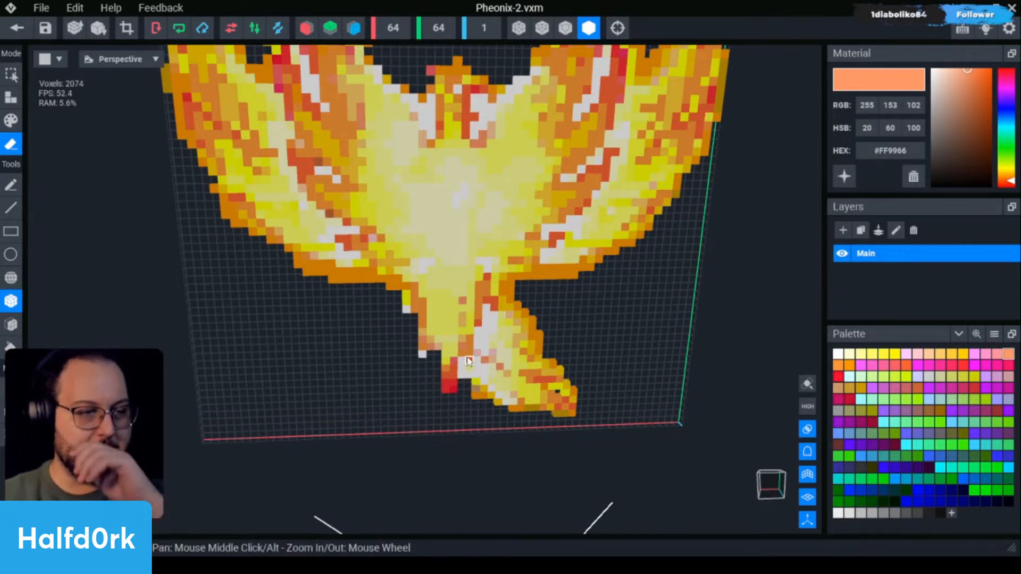
pyautogui.moveTo(472, 356); pyautogui.dragTo(598, 428)
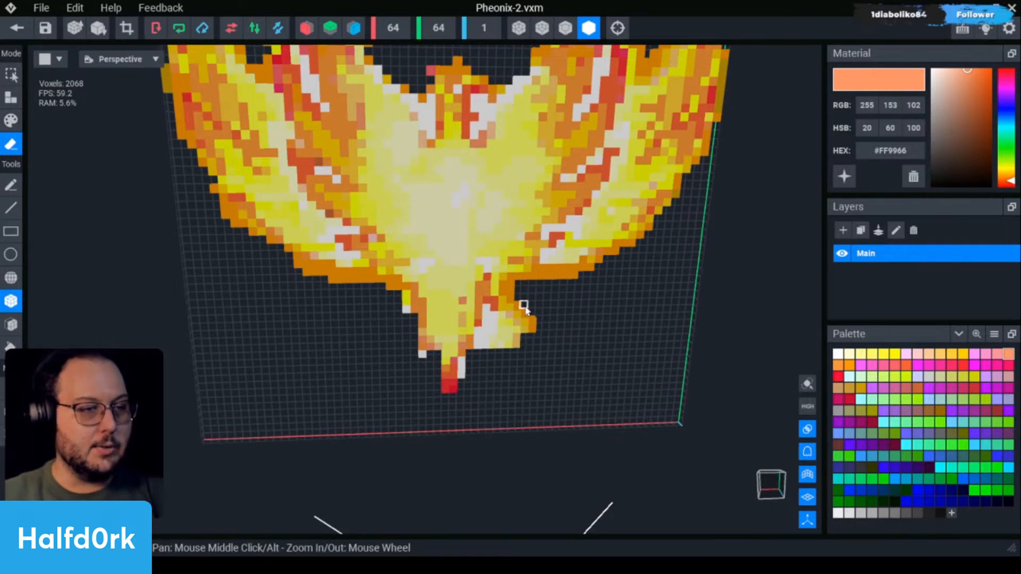
pyautogui.moveTo(545, 315)
pyautogui.mouseDown()
pyautogui.moveTo(479, 346)
pyautogui.moveTo(461, 375)
pyautogui.moveTo(400, 325)
pyautogui.moveTo(393, 293)
pyautogui.mouseUp()
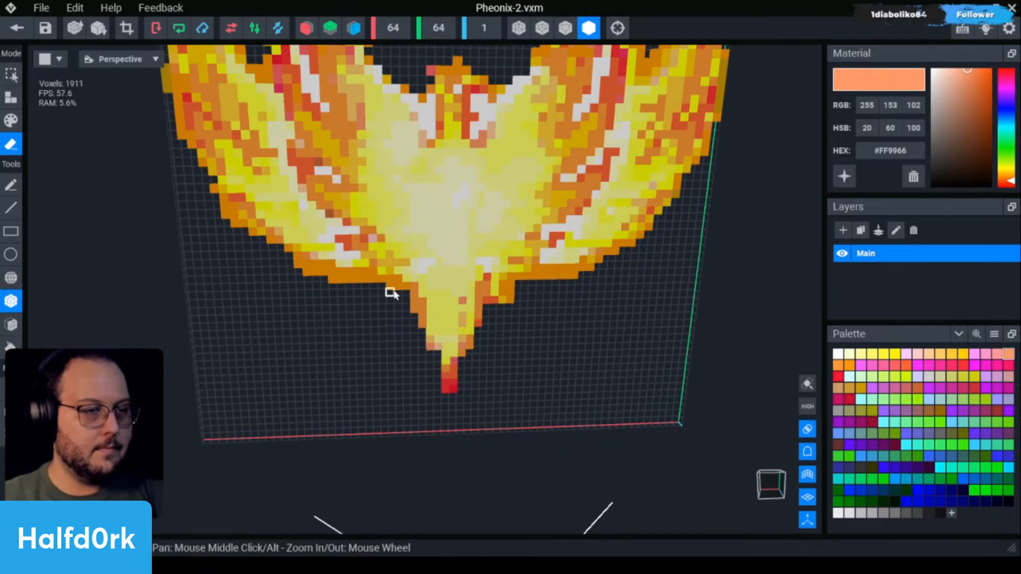
# Erase the phoenix's left outer wing box by box, undoing an oversized cut and leaving a stepped edge along the inner wing.
pyautogui.scroll(-2, 348, 272)
pyautogui.moveTo(306, 150); pyautogui.dragTo(320, 234, button='middle')
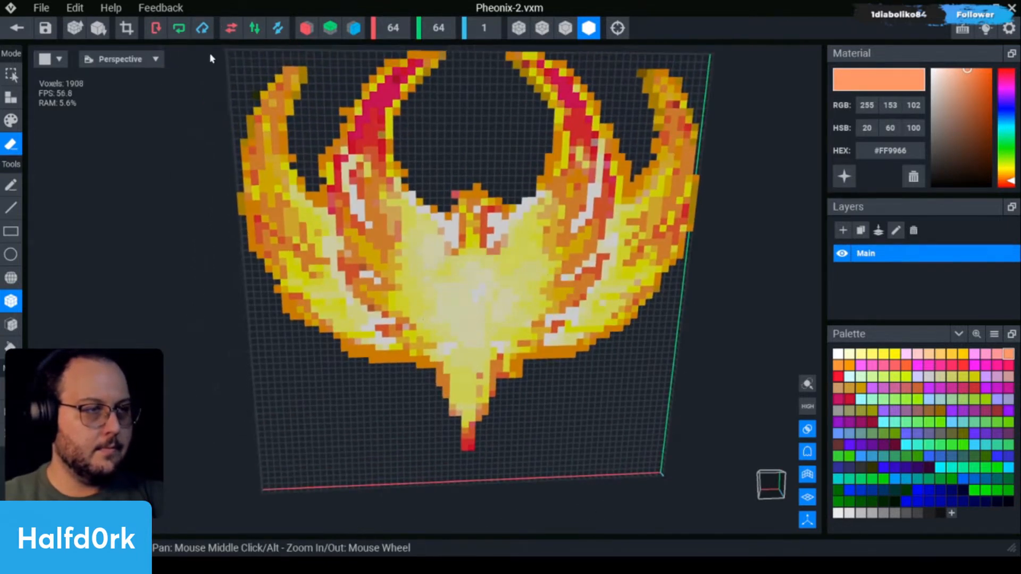
pyautogui.moveTo(340, 341)
pyautogui.mouseDown()
pyautogui.moveTo(266, 183)
pyautogui.moveTo(273, 223)
pyautogui.mouseUp()
pyautogui.moveTo(256, 95); pyautogui.dragTo(326, 248)
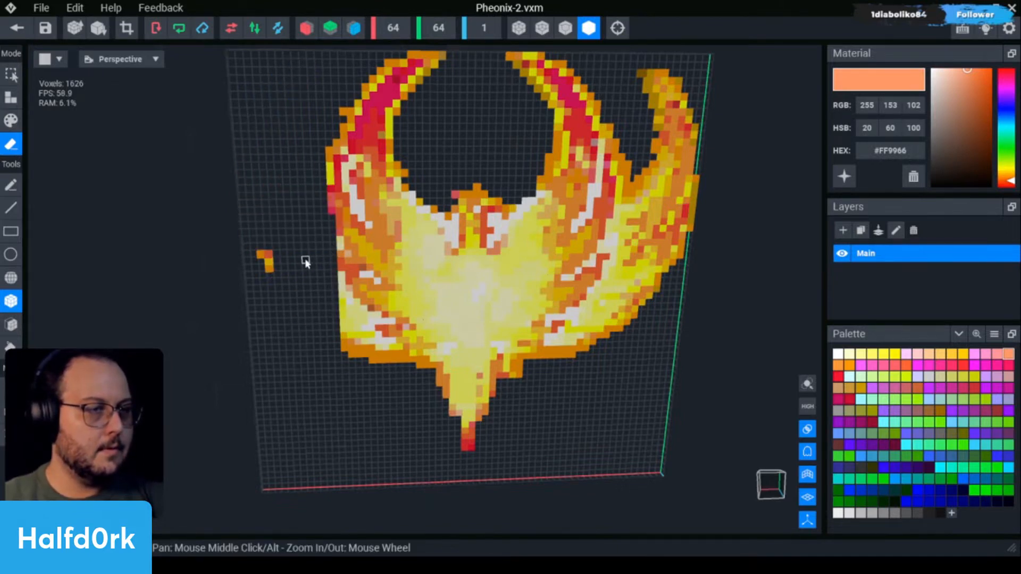
pyautogui.hotkey('ctrl', 'z')
pyautogui.moveTo(318, 213)
pyautogui.mouseDown()
pyautogui.moveTo(263, 75)
pyautogui.moveTo(257, 291)
pyautogui.mouseUp()
pyautogui.moveTo(685, 242); pyautogui.dragTo(631, 245, button='middle')
pyautogui.moveTo(296, 303)
pyautogui.mouseDown()
pyautogui.moveTo(308, 355)
pyautogui.moveTo(280, 291)
pyautogui.mouseUp()
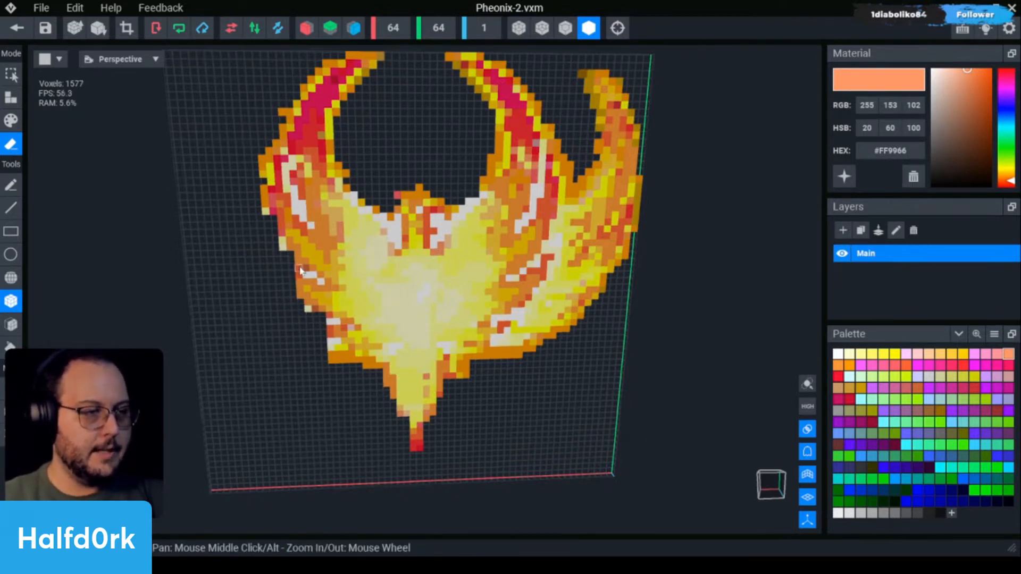
pyautogui.moveTo(291, 262); pyautogui.dragTo(277, 234)
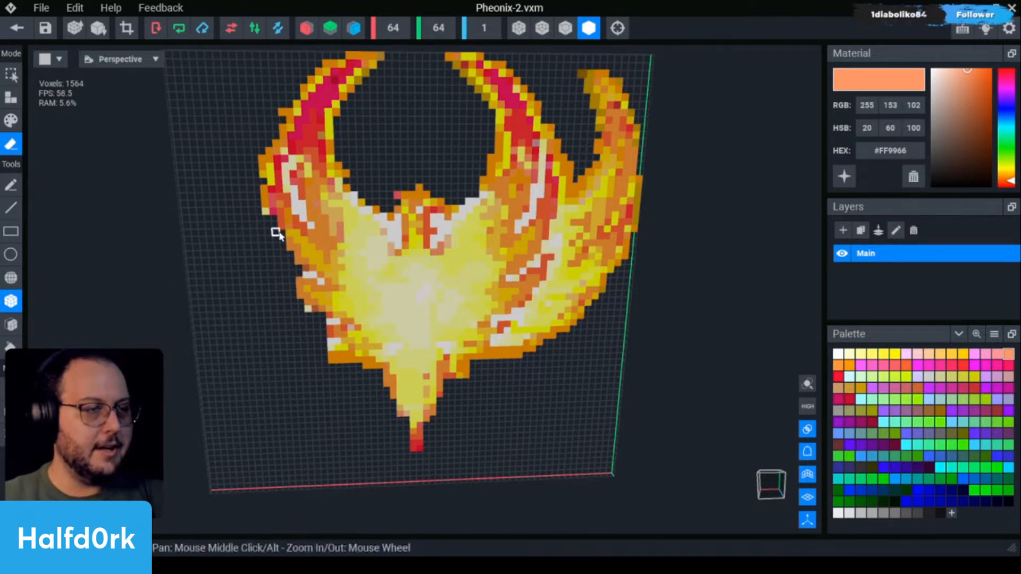
pyautogui.click(283, 246)
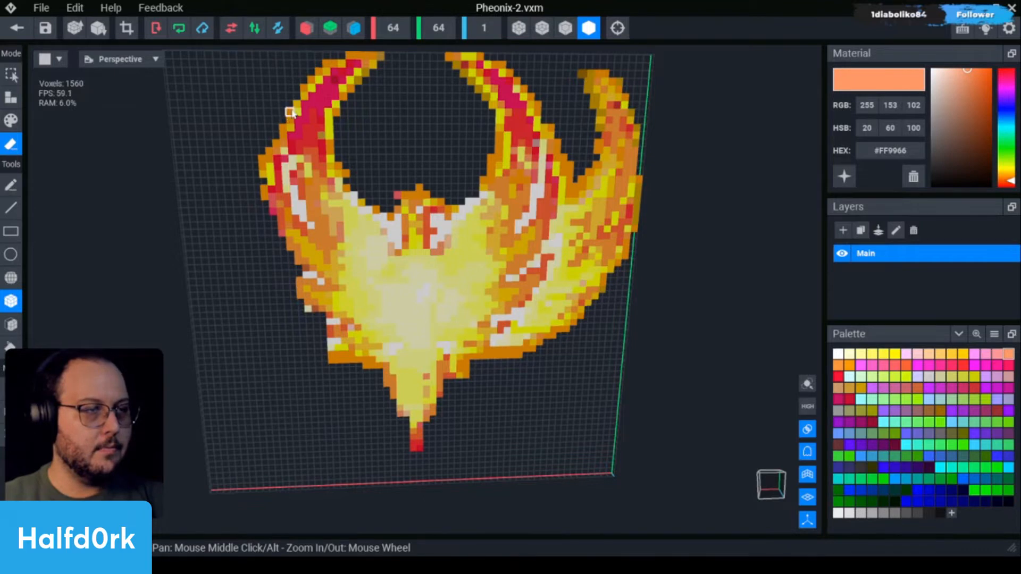
# Erase the phoenix's right outer wing box by box, from its upper tip down to the lower edge.
pyautogui.moveTo(283, 113); pyautogui.dragTo(271, 135, button='middle')
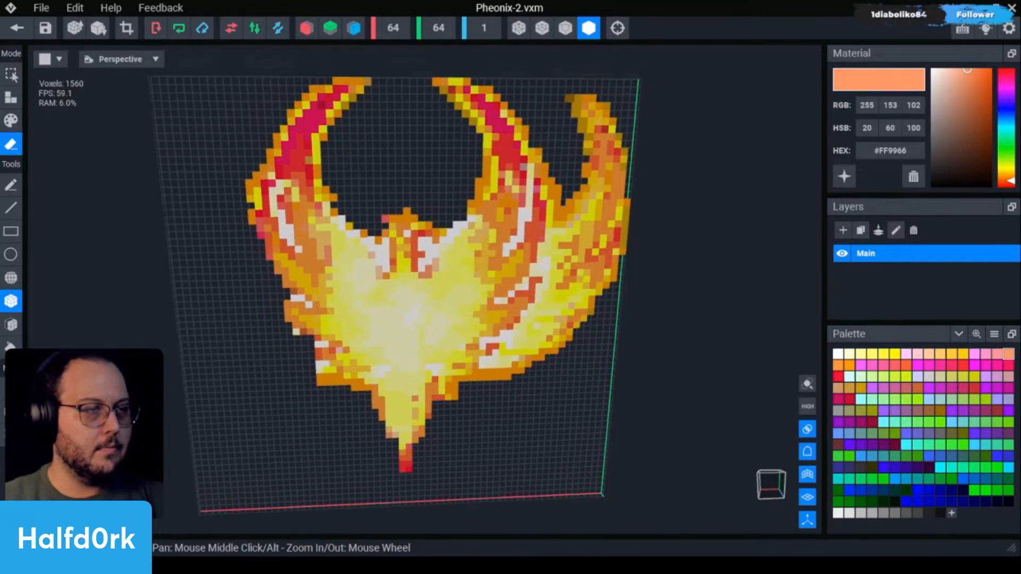
pyautogui.moveTo(491, 74)
pyautogui.mouseDown()
pyautogui.moveTo(576, 199)
pyautogui.moveTo(564, 149)
pyautogui.moveTo(569, 159)
pyautogui.mouseUp()
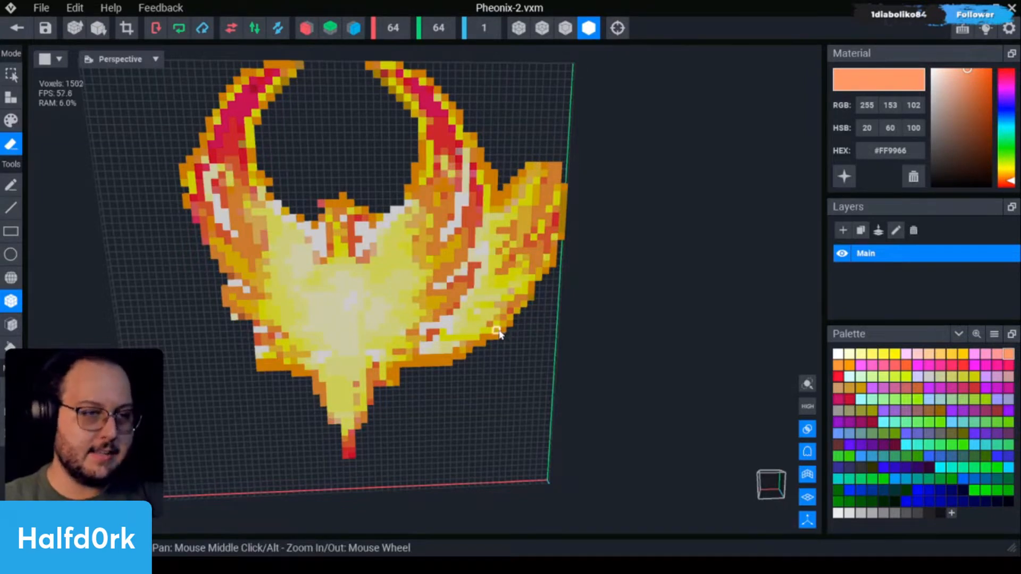
pyautogui.moveTo(494, 317)
pyautogui.mouseDown()
pyautogui.moveTo(566, 155)
pyautogui.moveTo(567, 187)
pyautogui.mouseUp()
pyautogui.moveTo(509, 327); pyautogui.dragTo(490, 300)
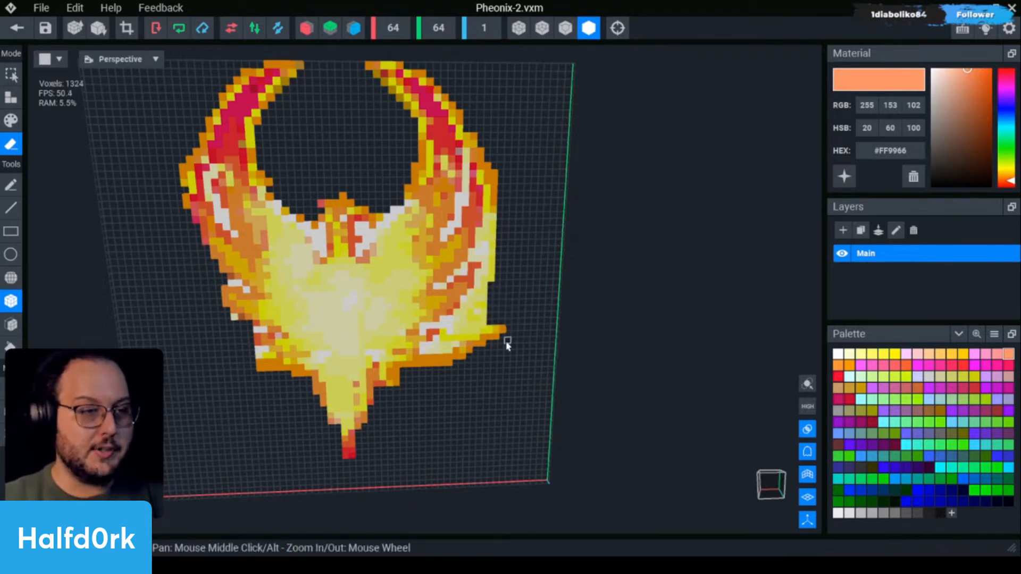
pyautogui.moveTo(505, 335)
pyautogui.mouseDown()
pyautogui.moveTo(444, 369)
pyautogui.moveTo(472, 365)
pyautogui.mouseUp()
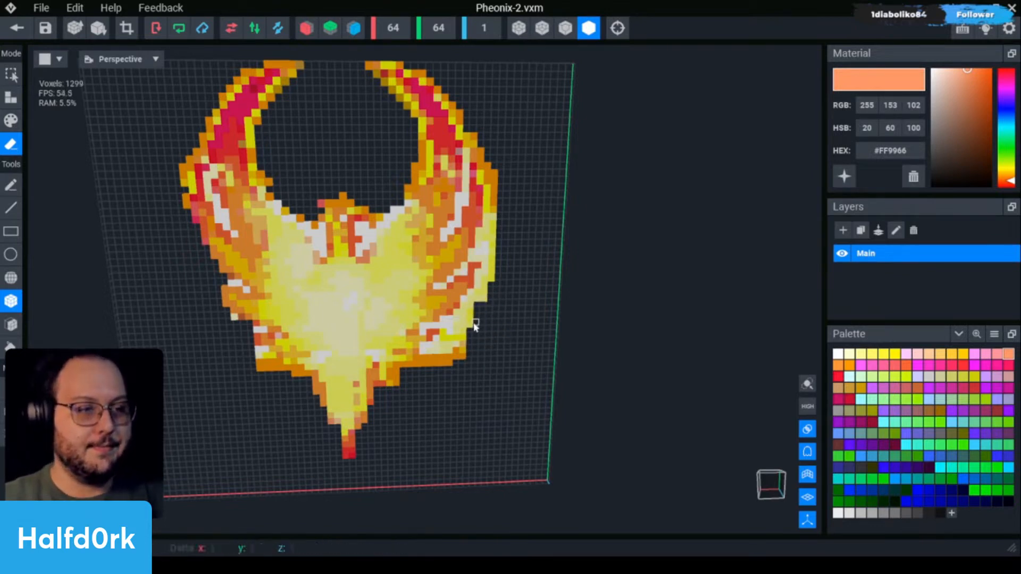
# Trim the orange underside of the right inner wing into a stepped edge leading to the tail.
pyautogui.moveTo(493, 168)
pyautogui.mouseDown()
pyautogui.moveTo(493, 155)
pyautogui.moveTo(493, 169)
pyautogui.mouseUp()
pyautogui.scroll(3, 487, 168)
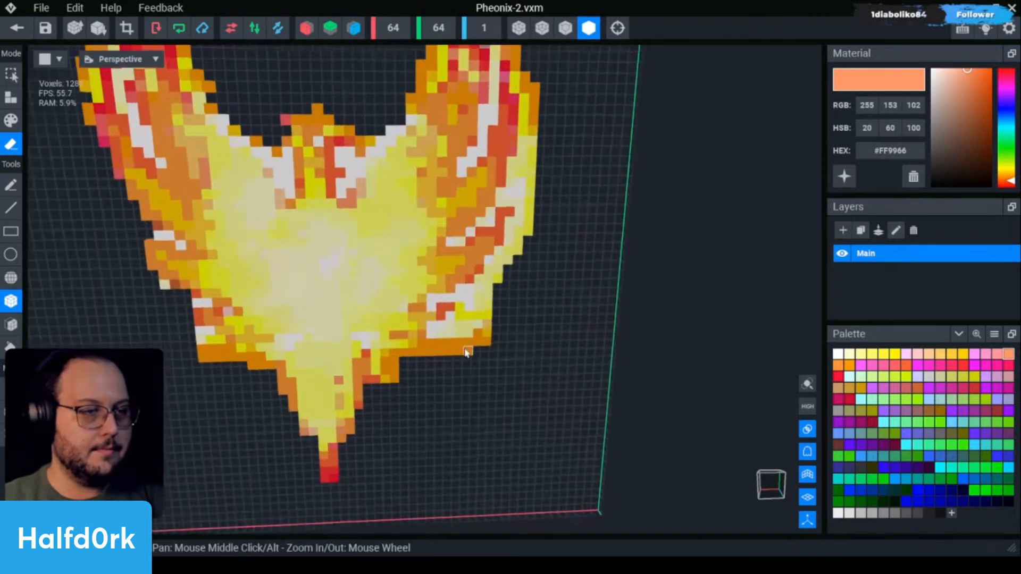
pyautogui.moveTo(428, 349)
pyautogui.mouseDown()
pyautogui.moveTo(490, 351)
pyautogui.moveTo(440, 323)
pyautogui.mouseUp()
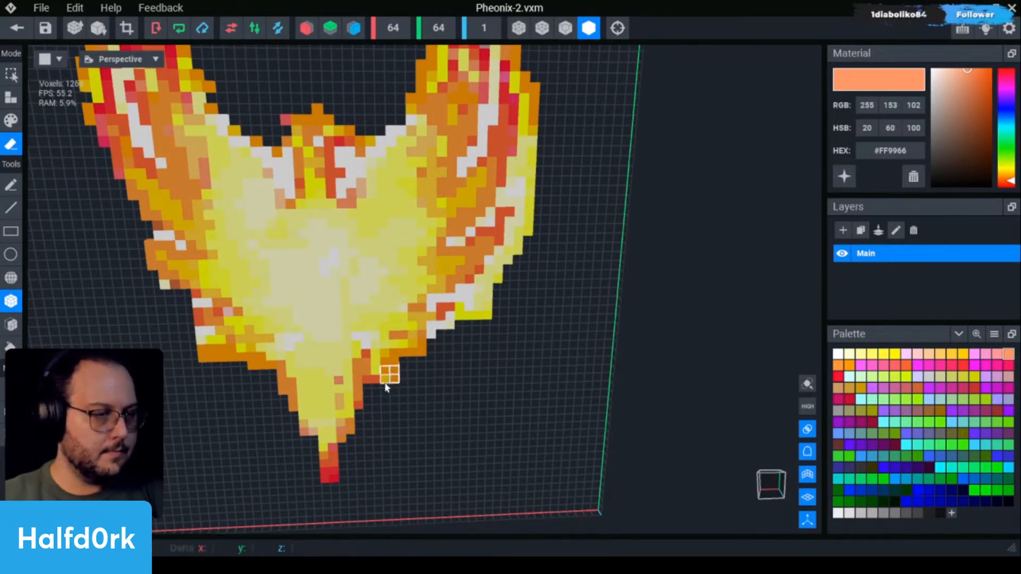
pyautogui.scroll(-2, 414, 388)
pyautogui.click(283, 334)
# Trim the blocky lower corner and stray edge voxels of the left inner wing into a stepped outline.
pyautogui.scroll(2, 284, 336)
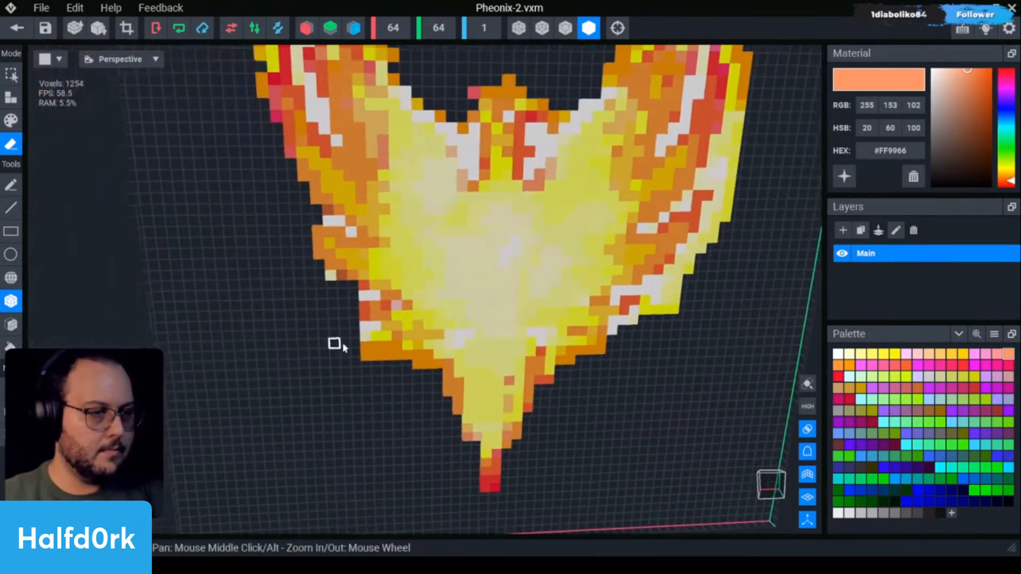
pyautogui.moveTo(397, 356)
pyautogui.mouseDown()
pyautogui.moveTo(375, 355)
pyautogui.moveTo(374, 335)
pyautogui.moveTo(386, 336)
pyautogui.moveTo(355, 326)
pyautogui.mouseUp()
pyautogui.moveTo(374, 295); pyautogui.dragTo(355, 305)
pyautogui.click(330, 275)
pyautogui.scroll(-3, 438, 376)
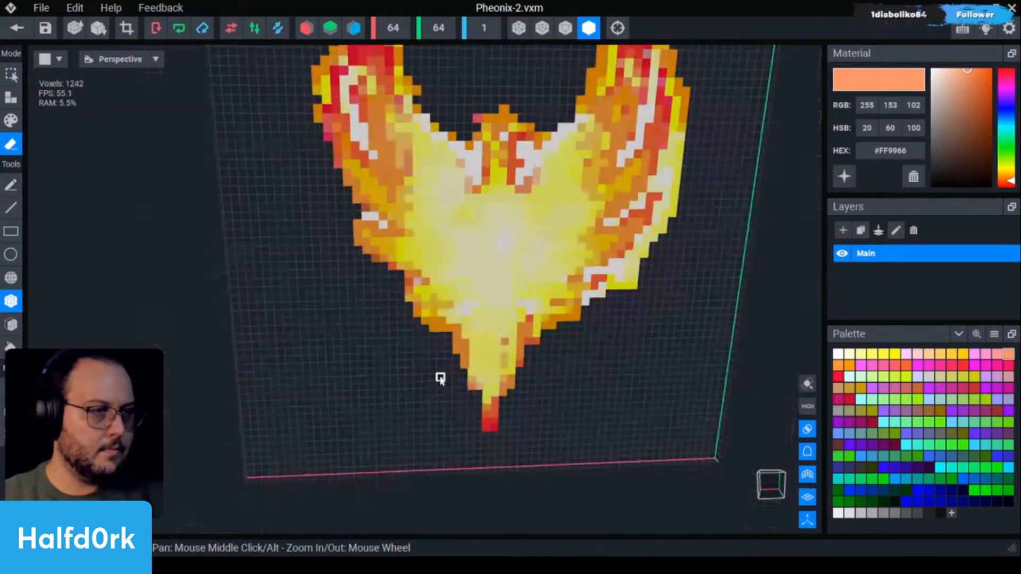
# Erase the white voxels between the left wing's lower feathers and at the end of its inner streak.
pyautogui.scroll(2, 384, 231)
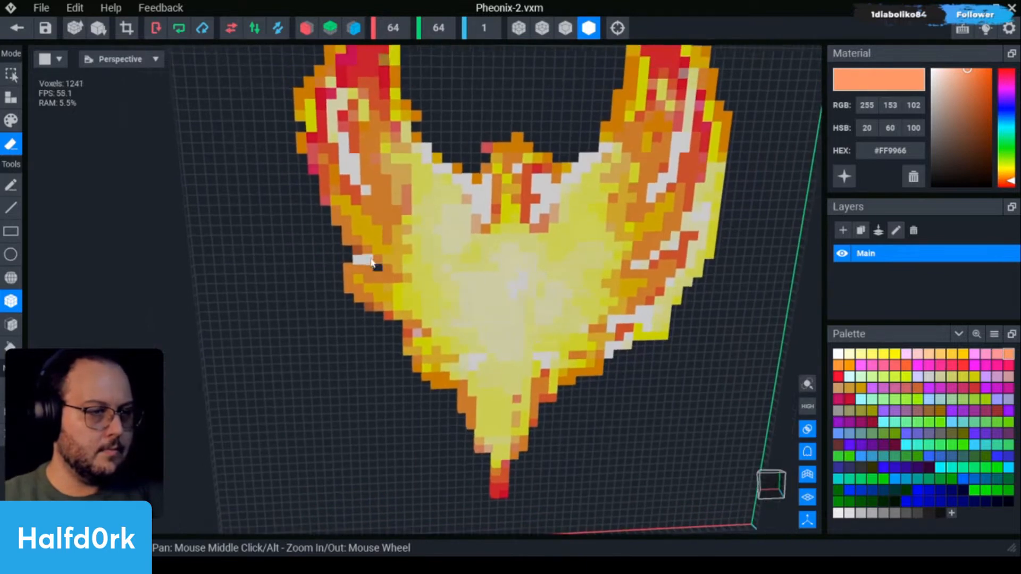
pyautogui.moveTo(359, 177); pyautogui.dragTo(353, 152)
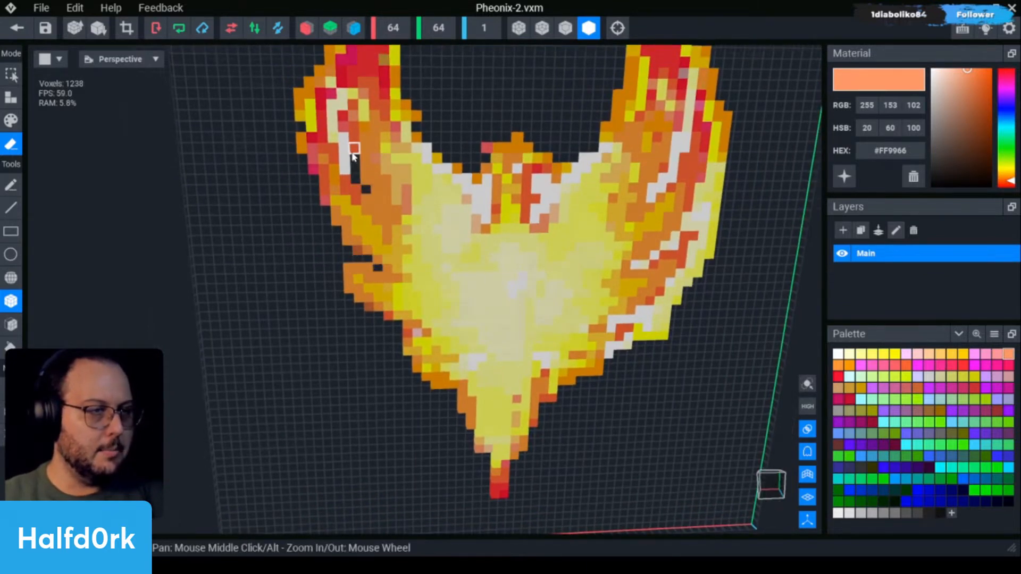
pyautogui.scroll(-4, 353, 152)
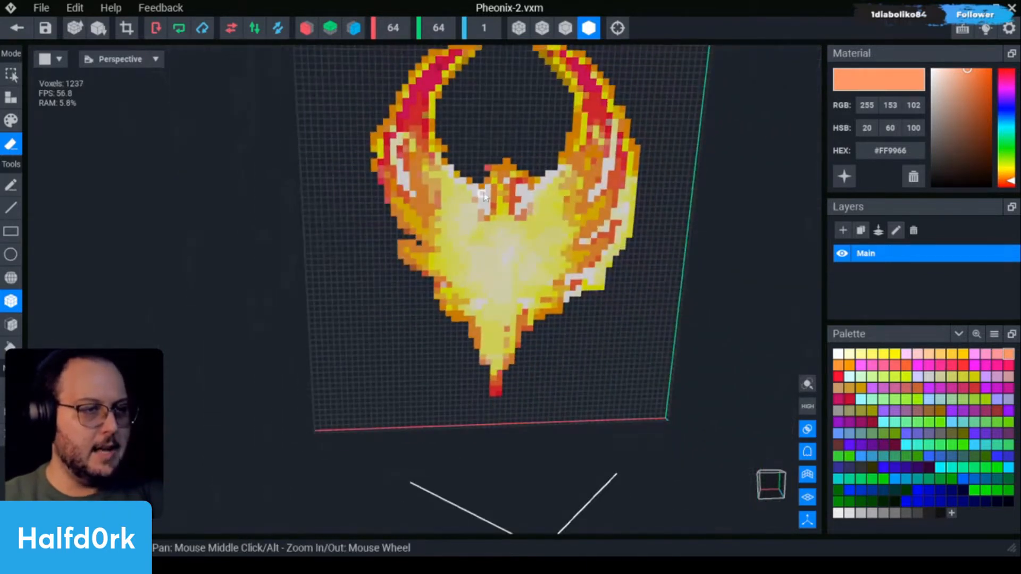
# Erase the white and orange voxels between the left wing and the neck, undoing a cut into the head.
pyautogui.scroll(2, 484, 197)
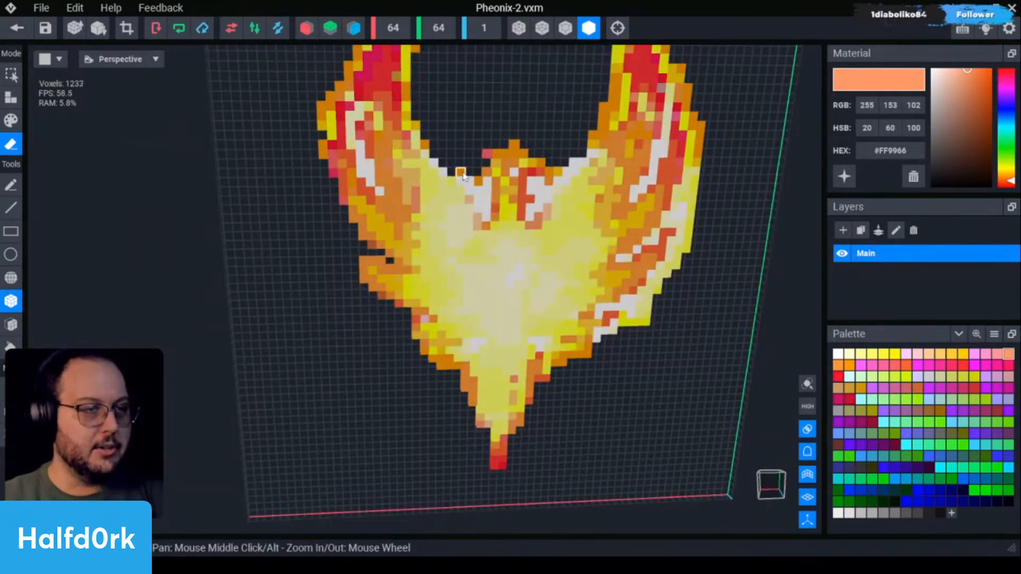
pyautogui.moveTo(487, 184); pyautogui.dragTo(478, 196)
pyautogui.click(485, 172)
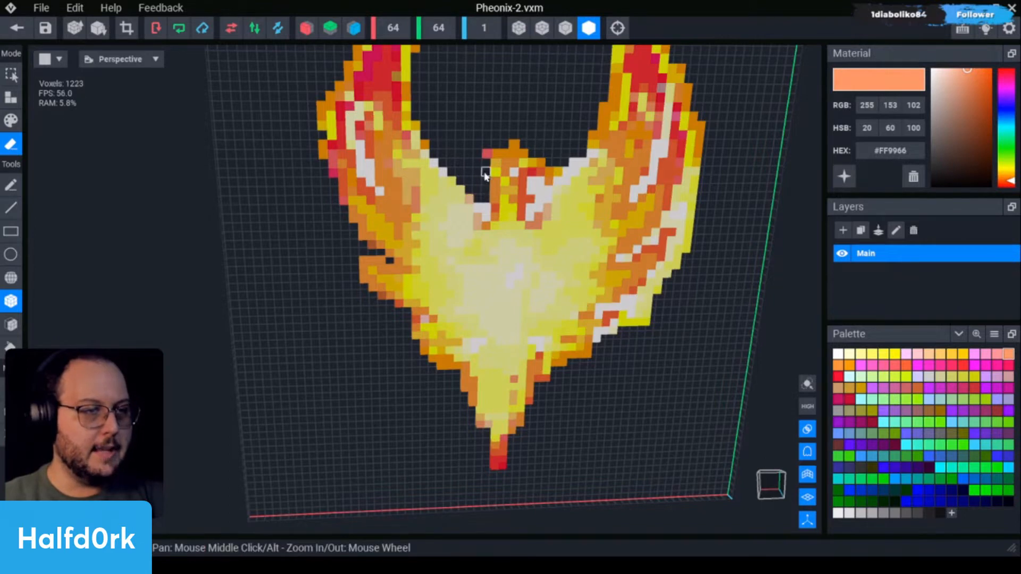
pyautogui.hotkey('ctrl', 'z')
pyautogui.click(488, 199)
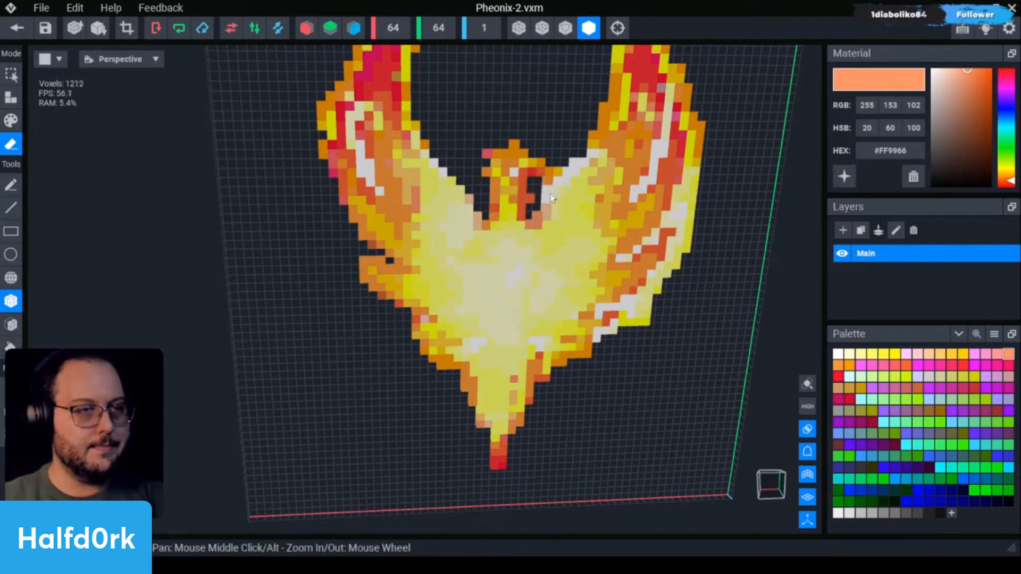
# Clear the voxels between the head and the right wing and trim the white voxels along that wing's inner edge.
pyautogui.moveTo(560, 193); pyautogui.dragTo(576, 170)
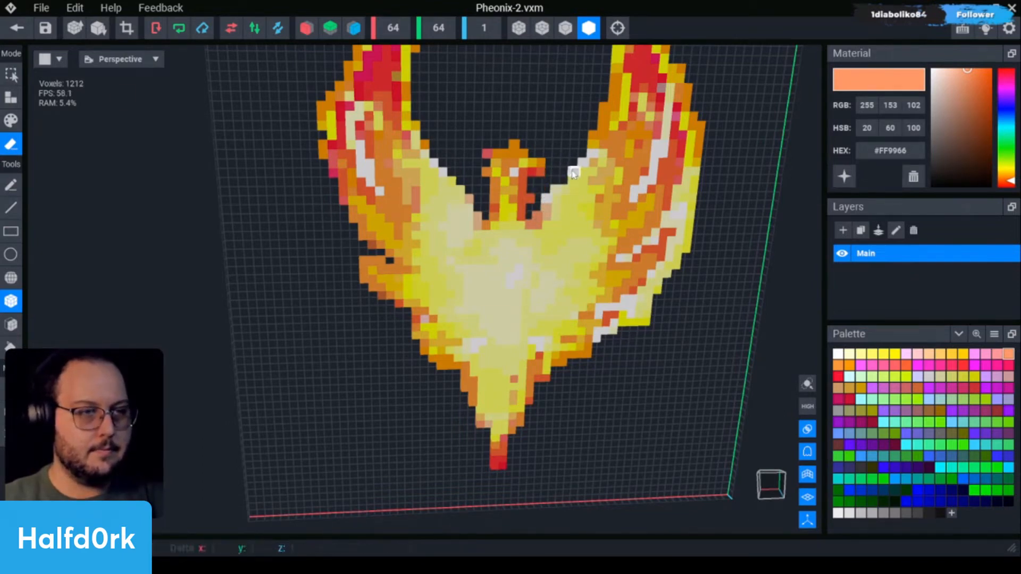
pyautogui.scroll(-3, 572, 170)
pyautogui.click(576, 163)
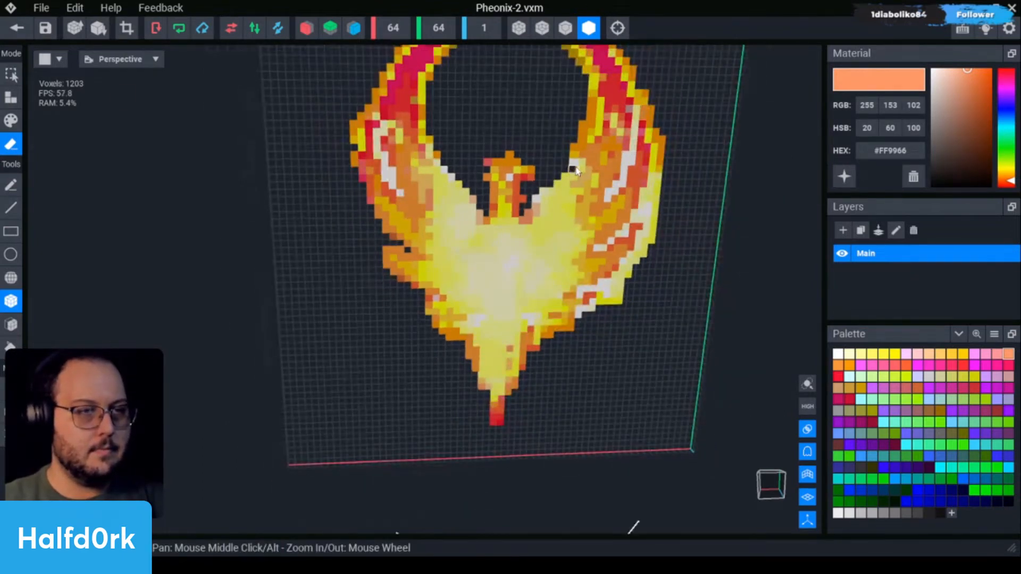
pyautogui.scroll(-1, 576, 163)
pyautogui.scroll(-2, 541, 184)
pyautogui.scroll(3, 585, 223)
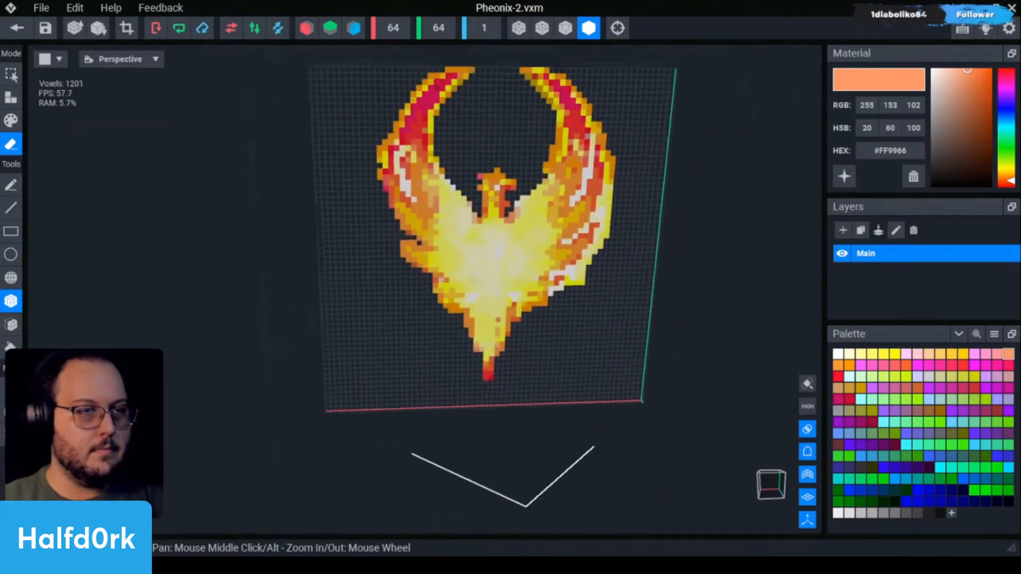
pyautogui.moveTo(539, 158); pyautogui.dragTo(521, 194)
pyautogui.click(536, 166)
pyautogui.scroll(-3, 492, 258)
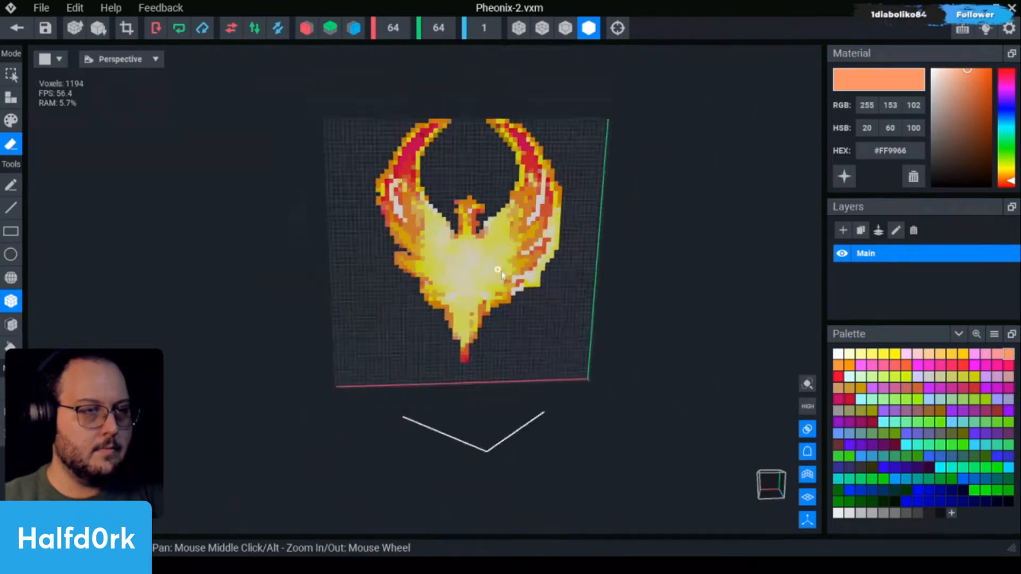
# Cut a notch in the left wing's lower edge and trim the right wing's lower corner into separate feathers.
pyautogui.scroll(1, 531, 250)
pyautogui.scroll(3, 585, 298)
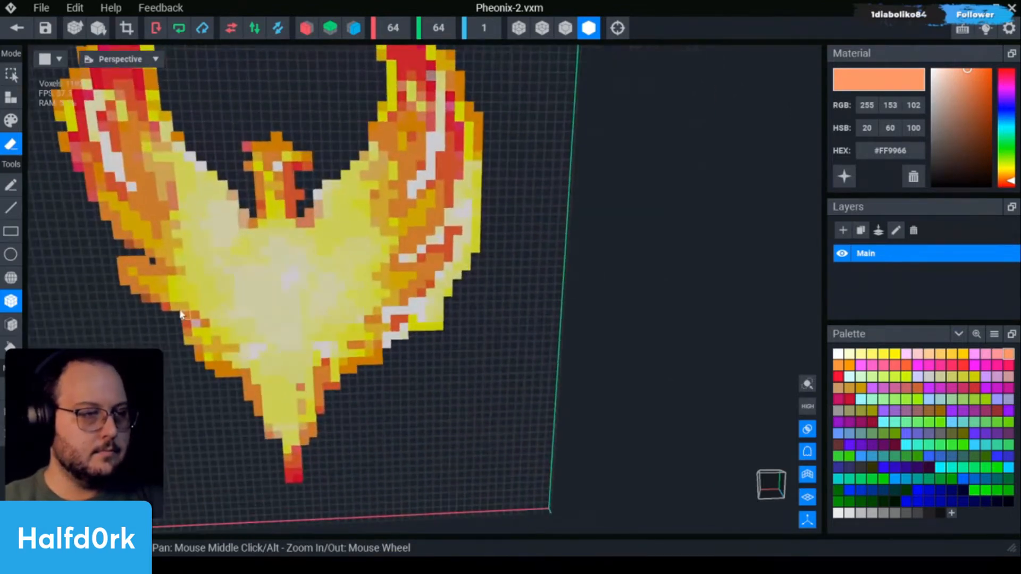
pyautogui.click(195, 326)
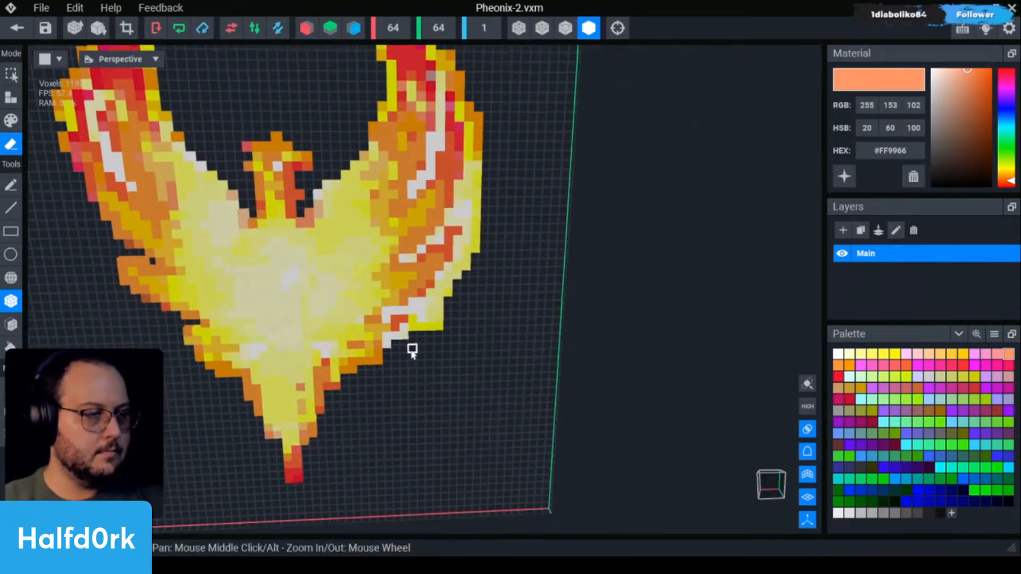
pyautogui.scroll(2, 413, 349)
pyautogui.moveTo(365, 377)
pyautogui.mouseDown()
pyautogui.moveTo(376, 337)
pyautogui.moveTo(417, 331)
pyautogui.moveTo(383, 352)
pyautogui.moveTo(425, 333)
pyautogui.moveTo(401, 332)
pyautogui.mouseUp()
pyautogui.click(383, 365)
pyautogui.click(374, 365)
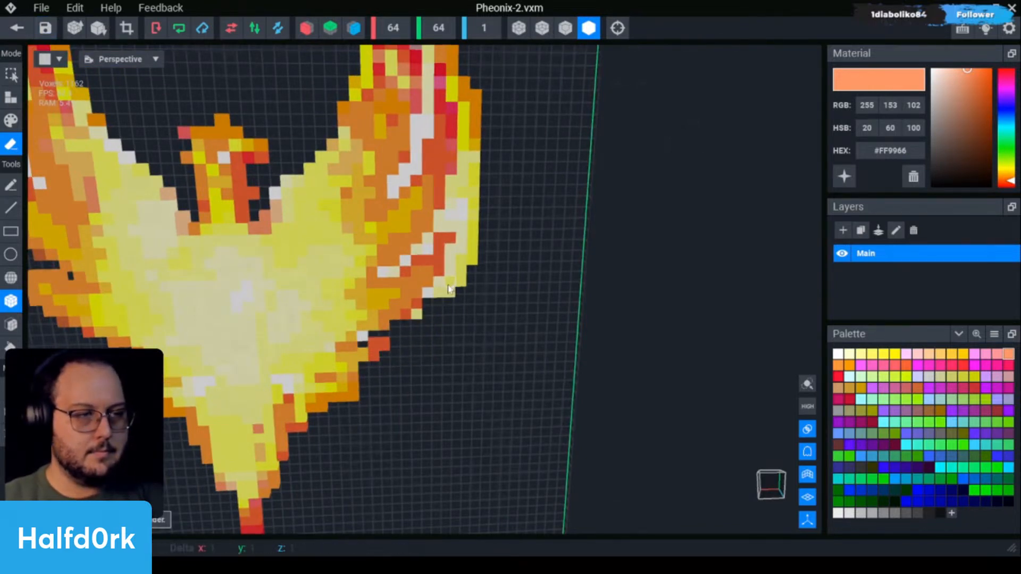
pyautogui.moveTo(424, 290); pyautogui.dragTo(444, 317, button='right')
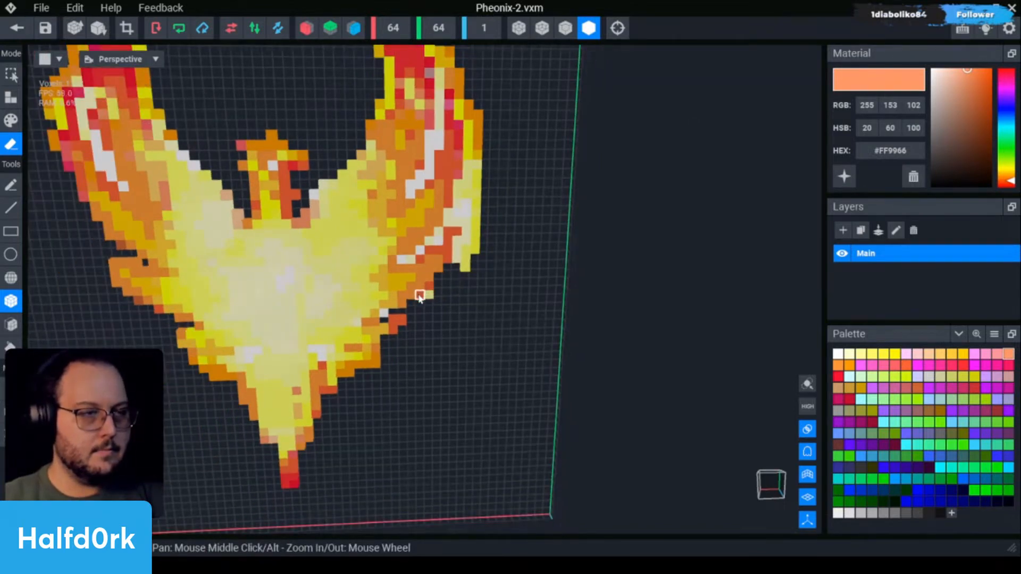
pyautogui.moveTo(428, 290); pyautogui.dragTo(478, 349, button='middle')
pyautogui.moveTo(446, 232); pyautogui.dragTo(475, 236, button='middle')
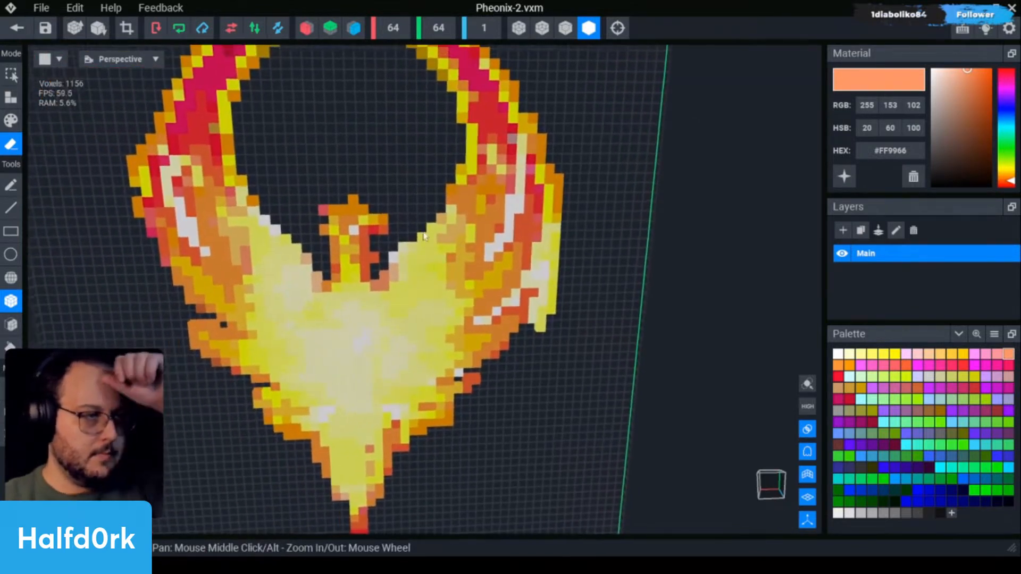
# Erase the white streak inside the left wing to leave a gap between its feathers.
pyautogui.moveTo(190, 249); pyautogui.dragTo(205, 251)
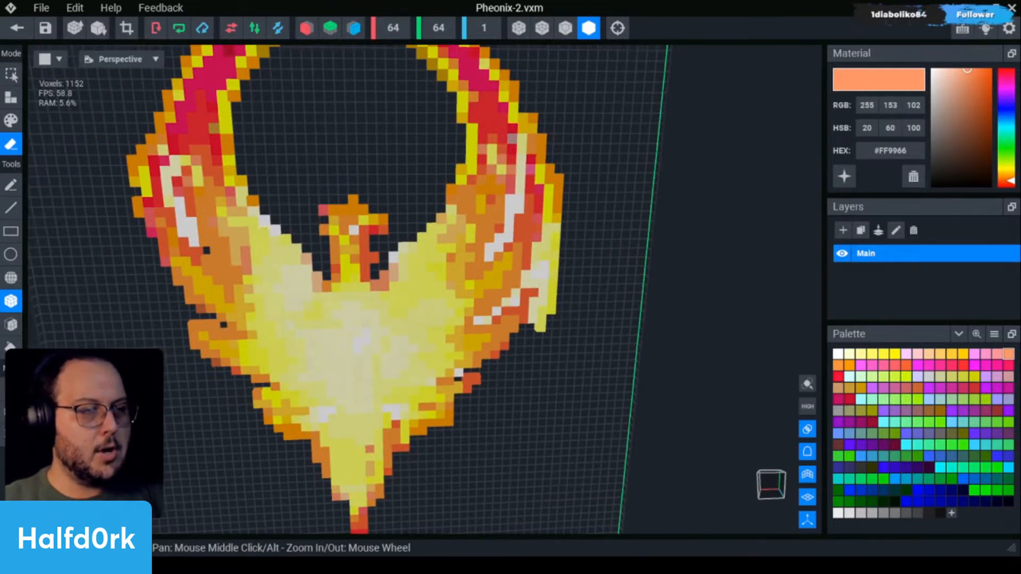
pyautogui.moveTo(191, 217); pyautogui.dragTo(269, 233, button='middle')
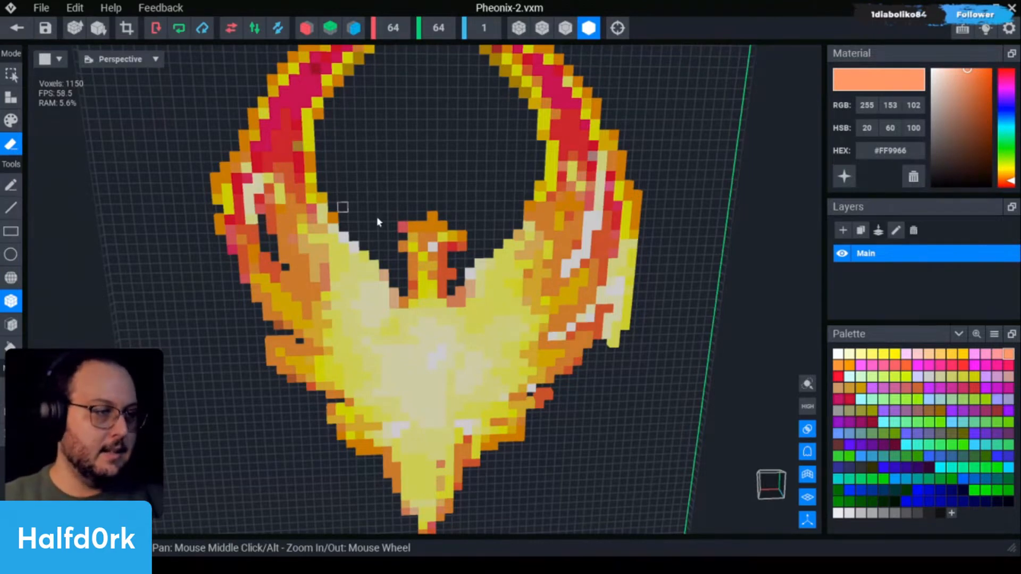
pyautogui.scroll(-3, 311, 208)
pyautogui.scroll(2, 254, 212)
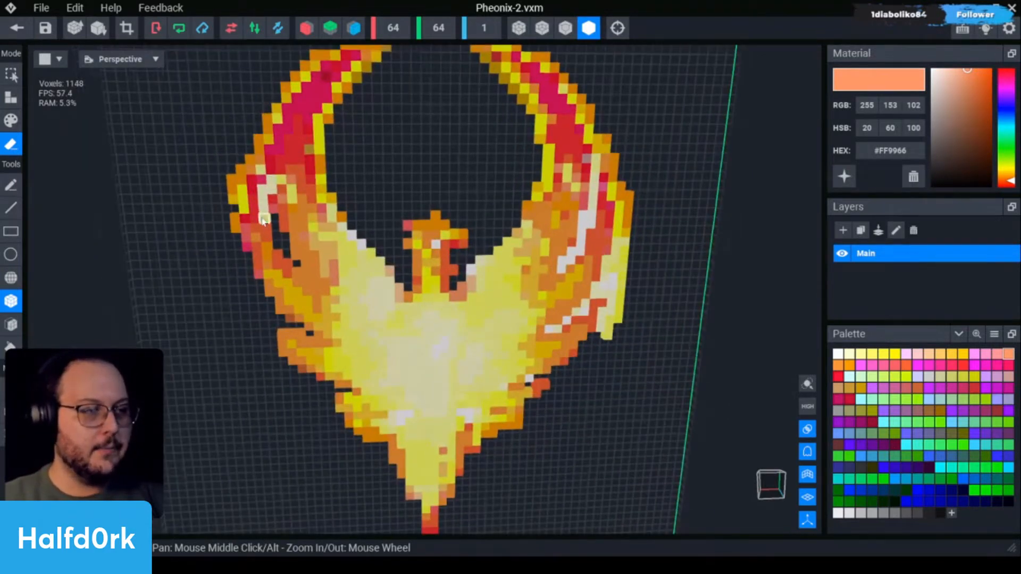
pyautogui.scroll(1, 481, 319)
pyautogui.moveTo(481, 319); pyautogui.dragTo(400, 287, button='middle')
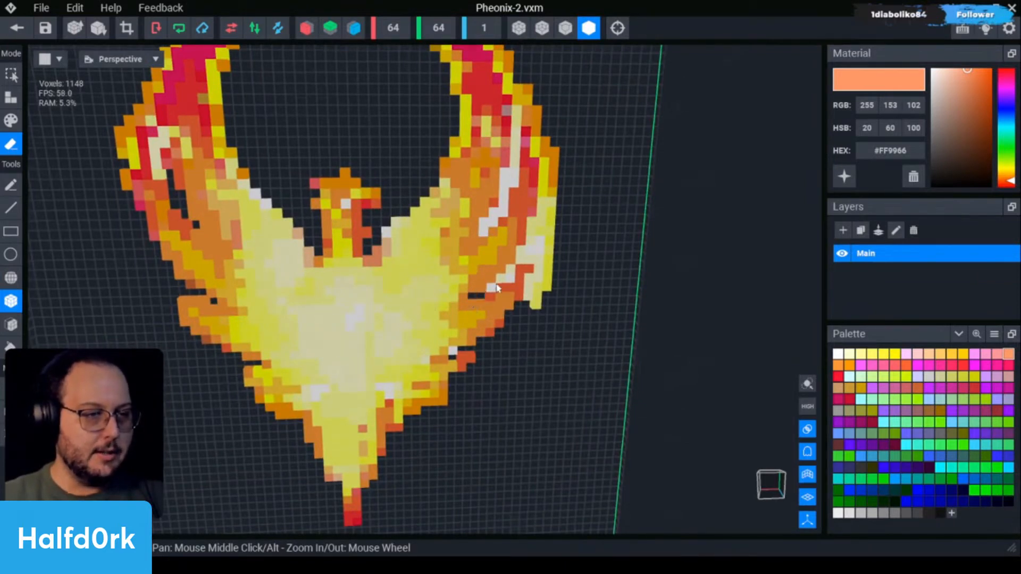
# Erase the right wing's yellow outer edge and its white streaks, leaving gaps between the feathers like the left wing.
pyautogui.moveTo(527, 256)
pyautogui.mouseDown()
pyautogui.moveTo(538, 251)
pyautogui.moveTo(534, 301)
pyautogui.moveTo(550, 142)
pyautogui.moveTo(553, 178)
pyautogui.moveTo(547, 160)
pyautogui.moveTo(540, 232)
pyautogui.moveTo(532, 229)
pyautogui.mouseUp()
pyautogui.moveTo(506, 198)
pyautogui.mouseDown()
pyautogui.moveTo(510, 171)
pyautogui.moveTo(488, 229)
pyautogui.mouseUp()
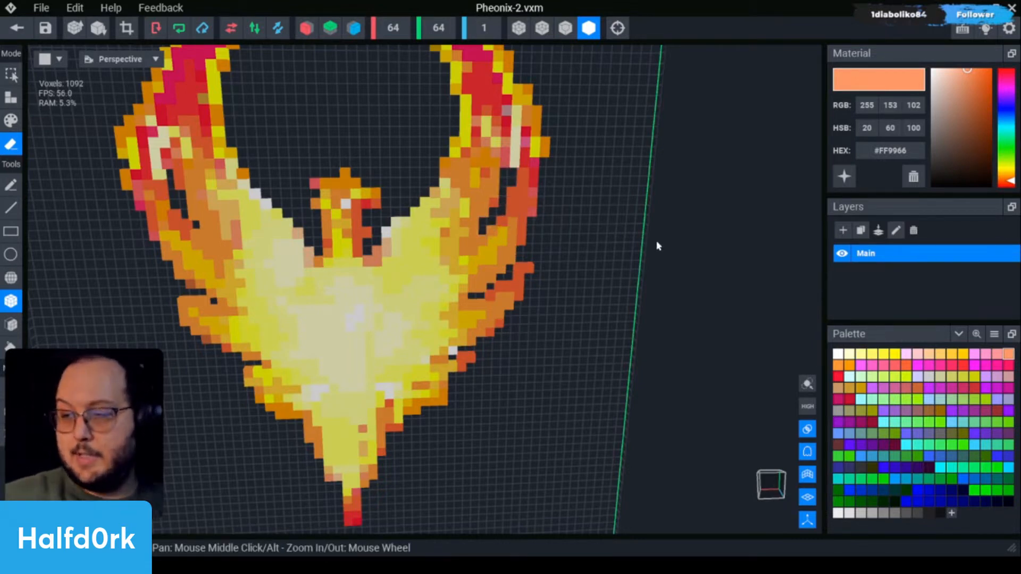
pyautogui.moveTo(550, 188); pyautogui.dragTo(530, 236, button='middle')
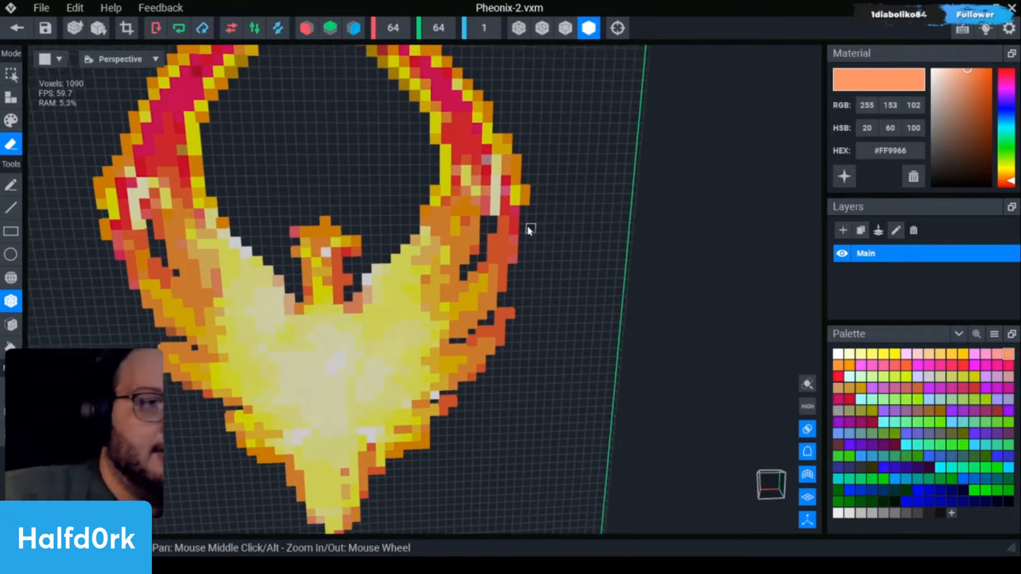
pyautogui.scroll(-3, 542, 234)
pyautogui.scroll(3, 494, 234)
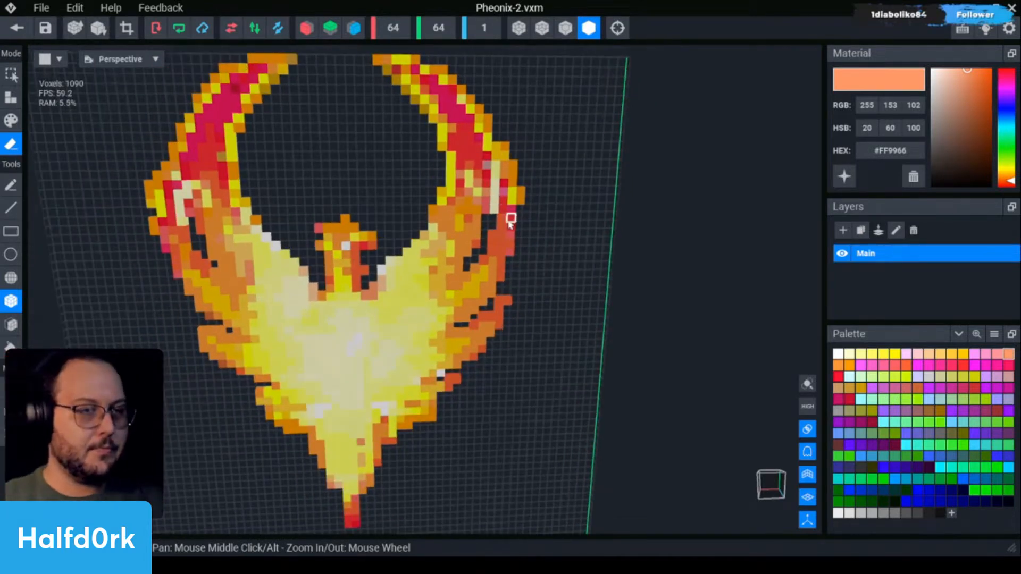
pyautogui.scroll(-5, 510, 220)
pyautogui.scroll(2, 502, 250)
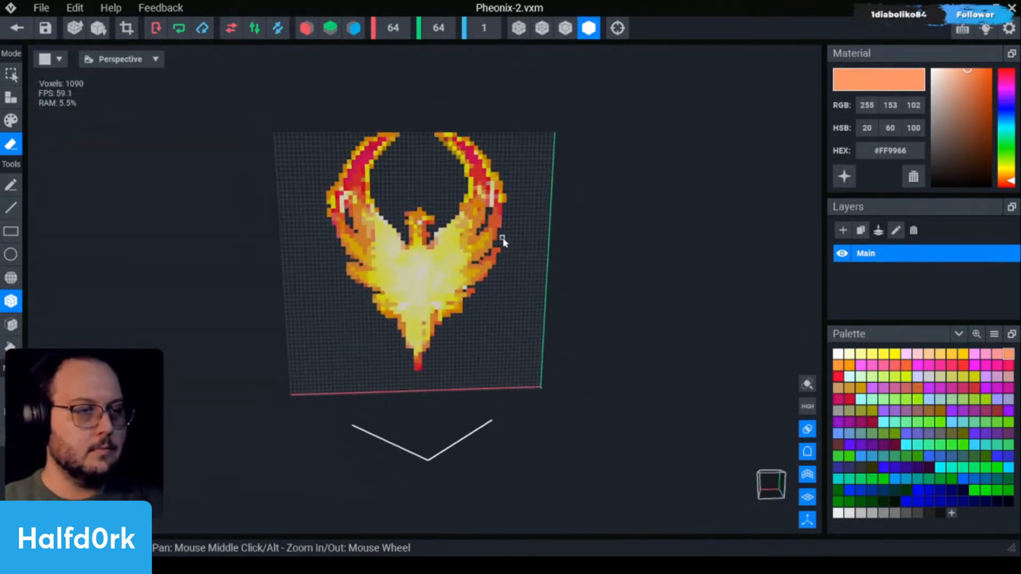
pyautogui.scroll(2, 478, 229)
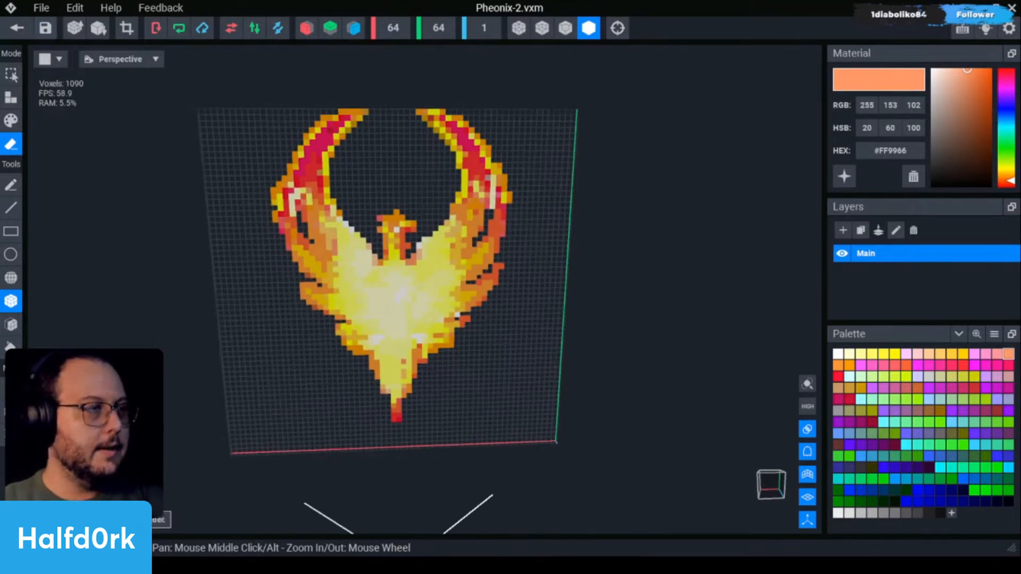
# Save the Pheonix-2 model and return to the TCG_VFX_Evolve rig to view it from the front.
pyautogui.click(16, 27)
pyautogui.click(439, 213)
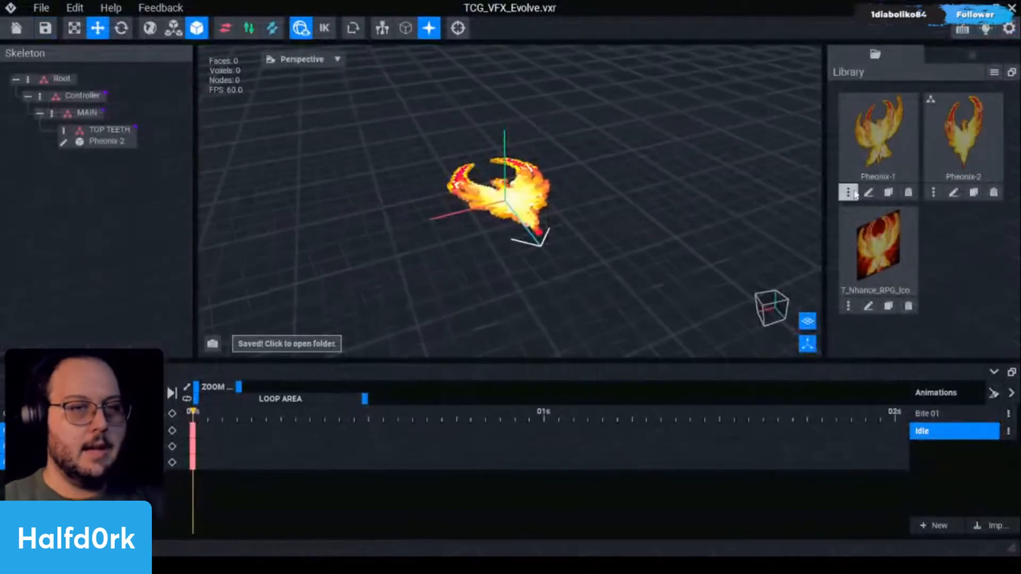
pyautogui.moveTo(479, 212); pyautogui.dragTo(518, 170, button='right')
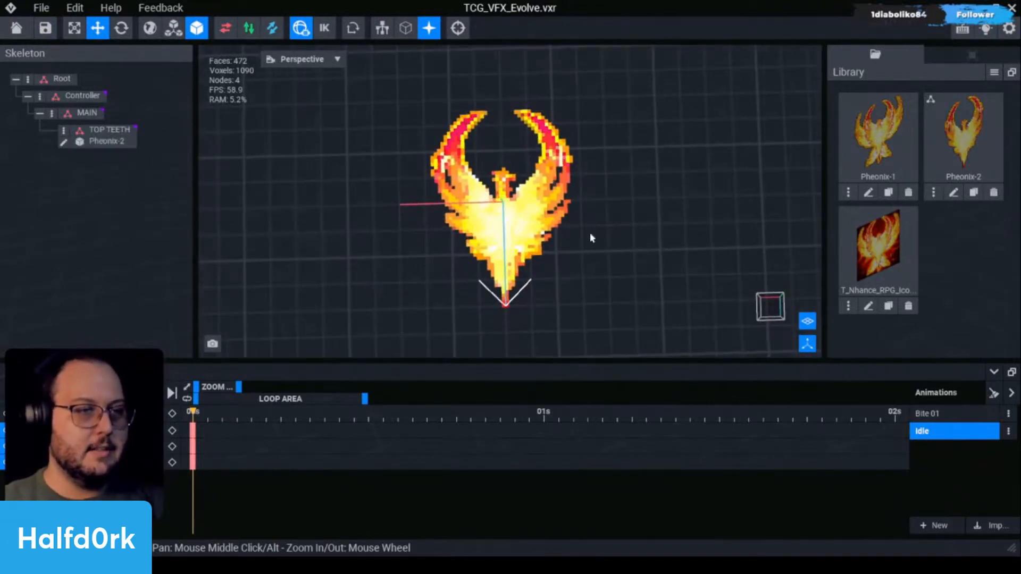
# Attach the Pheonix-1 model to the MAIN bone and view both phoenix layers from the side.
pyautogui.moveTo(877, 133); pyautogui.dragTo(87, 114)
pyautogui.moveTo(542, 194); pyautogui.dragTo(498, 230, button='right')
pyautogui.click(569, 185)
pyautogui.moveTo(569, 185); pyautogui.dragTo(689, 292, button='right')
pyautogui.click(749, 278)
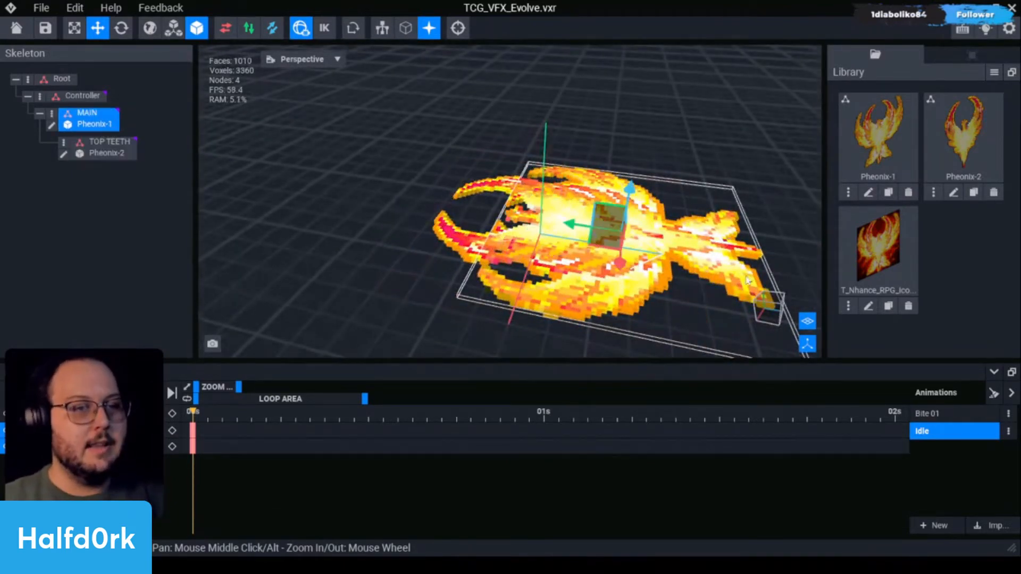
# Shift the MAIN phoenix layer along its length and compare its alignment with the TOP TEETH layer from above.
pyautogui.moveTo(598, 192); pyautogui.dragTo(583, 235, button='right')
pyautogui.moveTo(583, 235); pyautogui.dragTo(498, 223)
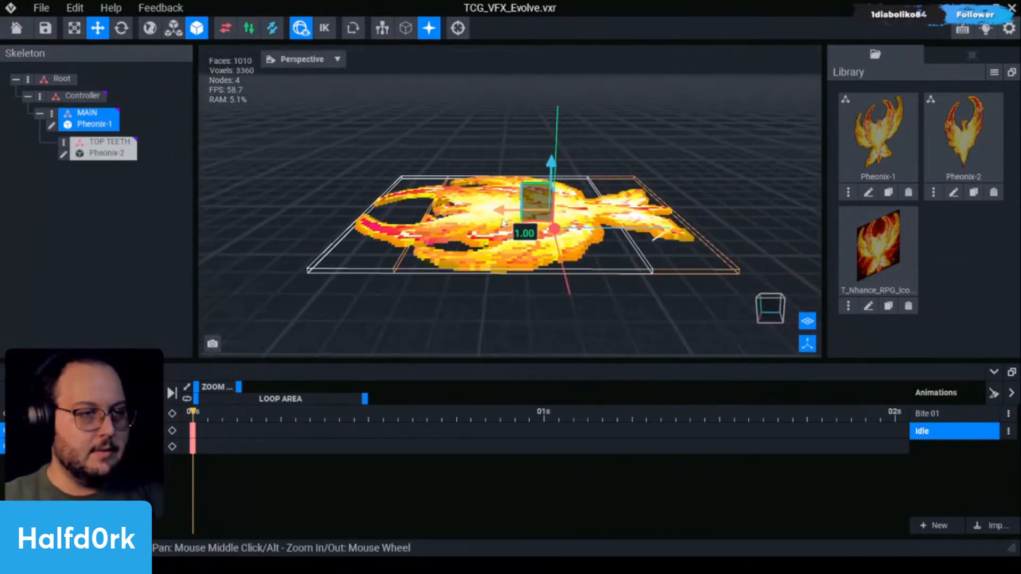
pyautogui.moveTo(503, 223); pyautogui.dragTo(459, 205, button='right')
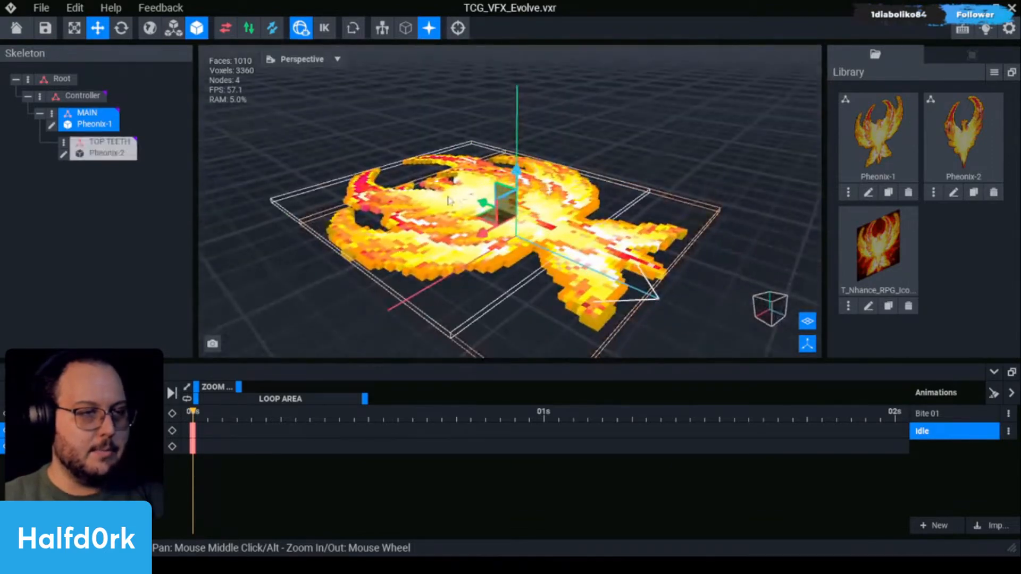
pyautogui.click(459, 204)
pyautogui.scroll(-2, 457, 200)
pyautogui.moveTo(456, 195); pyautogui.dragTo(485, 207)
pyautogui.moveTo(484, 208); pyautogui.dragTo(494, 170, button='right')
pyautogui.moveTo(495, 170); pyautogui.dragTo(494, 166)
pyautogui.moveTo(558, 173); pyautogui.dragTo(565, 158, button='right')
pyautogui.click(658, 191)
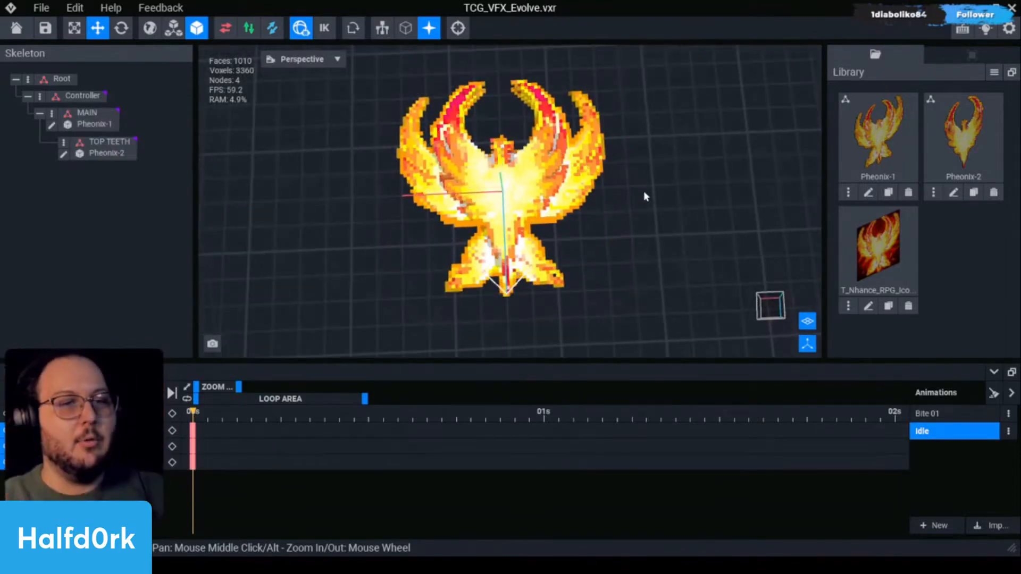
# Set the TOP TEETH phoenix layer's vertical offset from the MAIN layer to about 3.00 and check both layers together.
pyautogui.scroll(-2, 649, 198)
pyautogui.moveTo(663, 221); pyautogui.dragTo(664, 214, button='right')
pyautogui.click(553, 153)
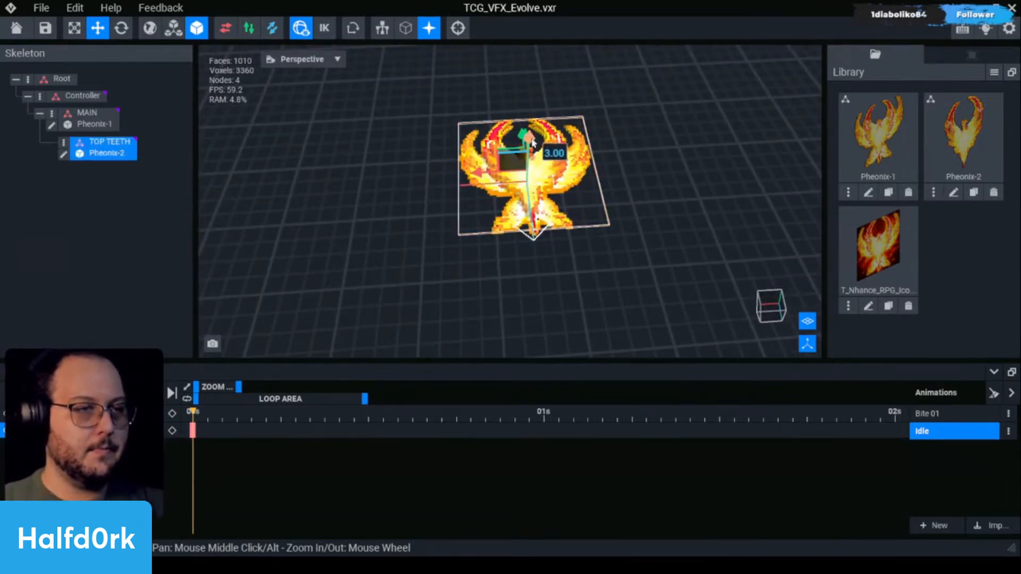
pyautogui.moveTo(537, 108); pyautogui.dragTo(537, 140)
pyautogui.click(682, 141)
pyautogui.click(568, 178)
pyautogui.click(717, 136)
pyautogui.click(558, 157)
pyautogui.click(712, 184)
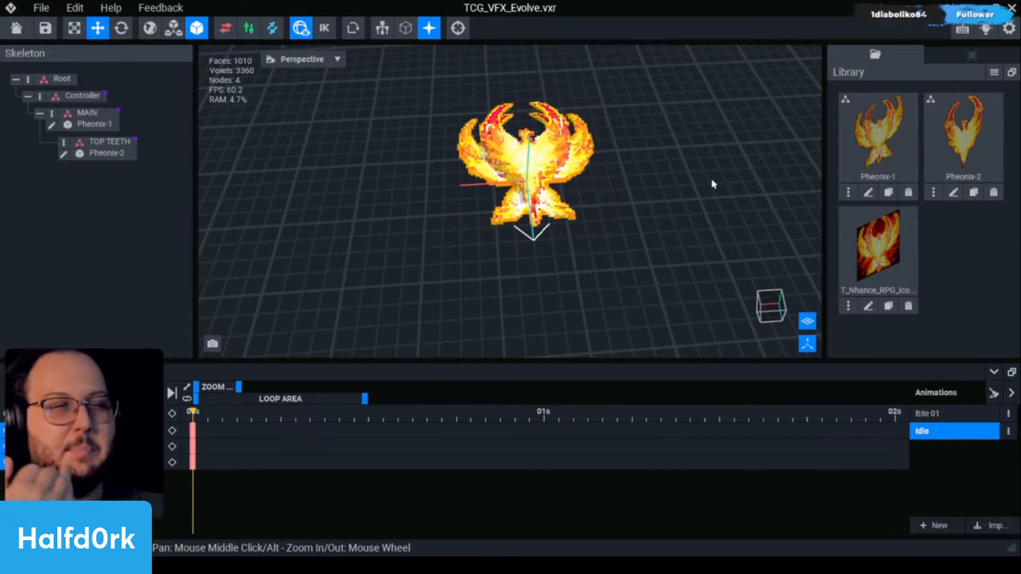
# Clone the Pheonix-1 model as Pheonix-3 and open the clone for editing.
pyautogui.press('Tab')
pyautogui.press('Tab')
pyautogui.moveTo(627, 154); pyautogui.dragTo(565, 158, button='right')
pyautogui.scroll(3, 565, 158)
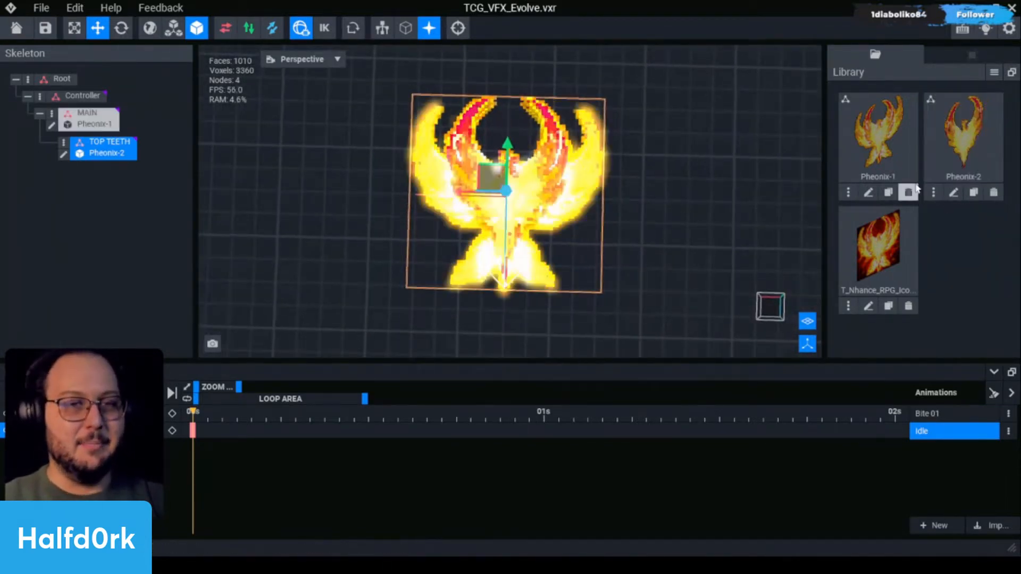
pyautogui.click(888, 194)
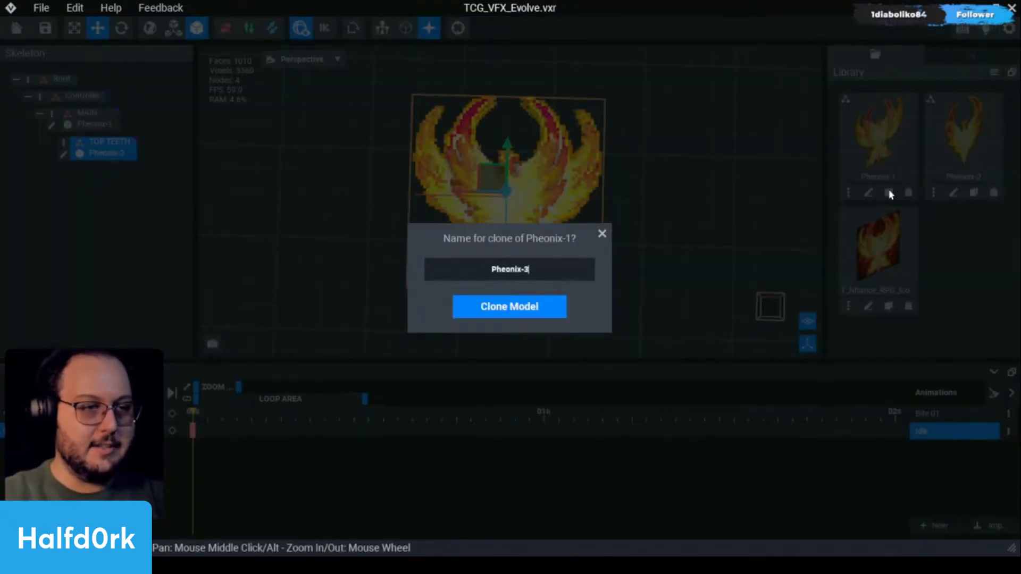
pyautogui.press('Return')
pyautogui.click(870, 305)
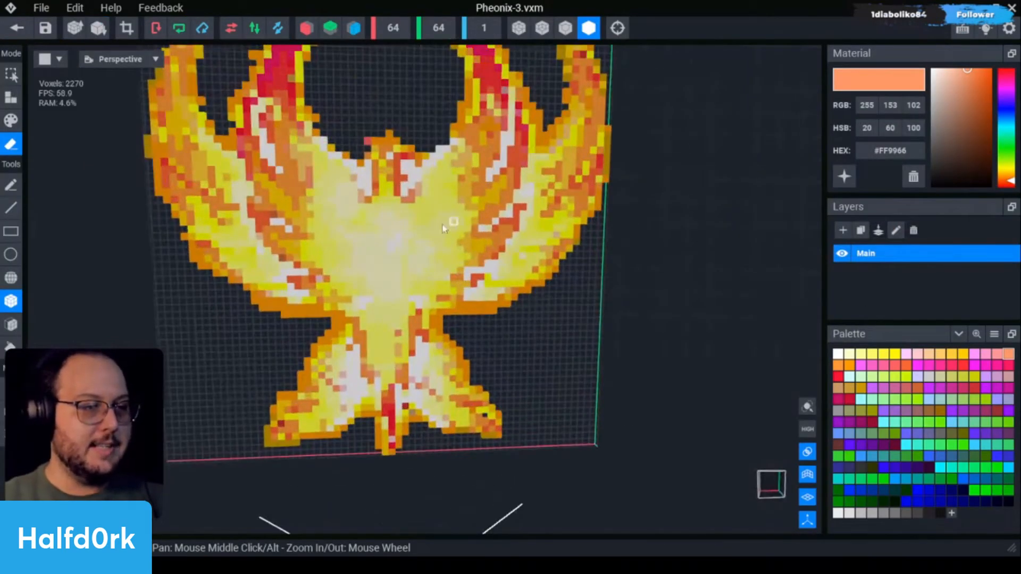
# Box-erase the head, chest and inner wing feathers of Pheonix-3, keeping the outer wings and the tail.
pyautogui.scroll(-4, 455, 228)
pyautogui.moveTo(454, 229); pyautogui.dragTo(406, 200, button='right')
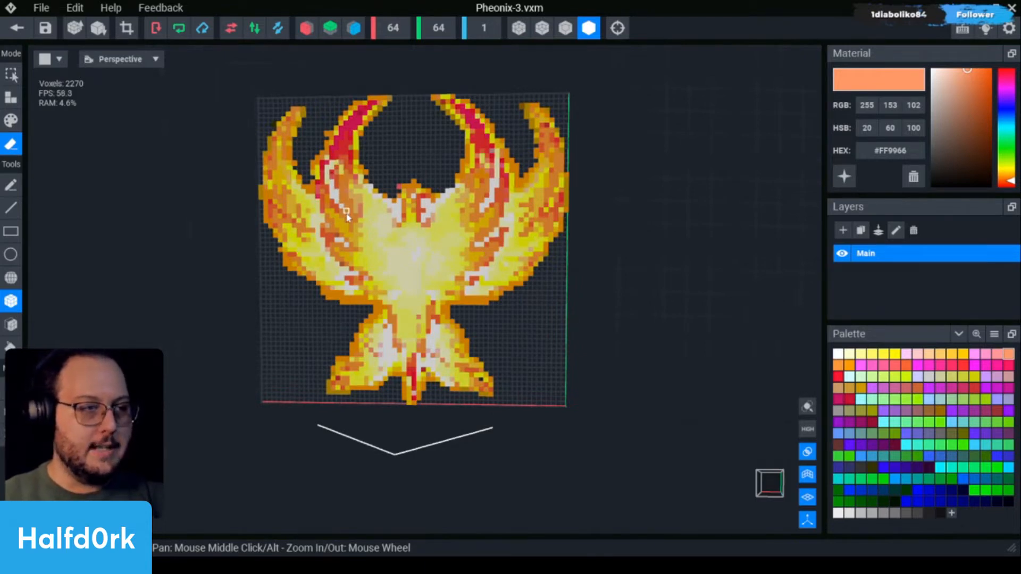
pyautogui.moveTo(388, 102); pyautogui.dragTo(417, 161, button='middle')
pyautogui.moveTo(417, 162); pyautogui.dragTo(433, 166, button='right')
pyautogui.scroll(3, 436, 203)
pyautogui.scroll(-3, 439, 263)
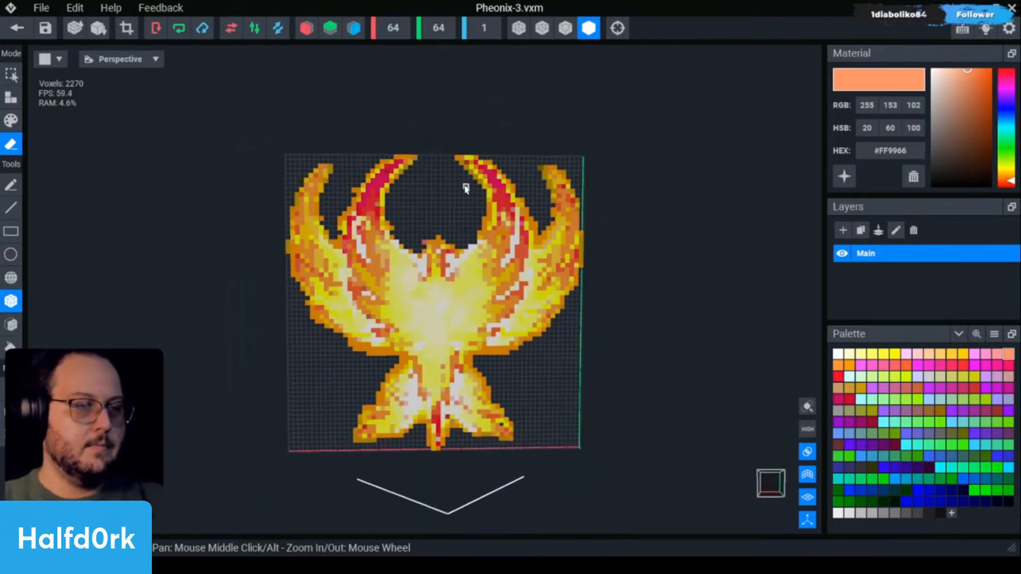
pyautogui.scroll(3, 466, 192)
pyautogui.scroll(-1, 499, 201)
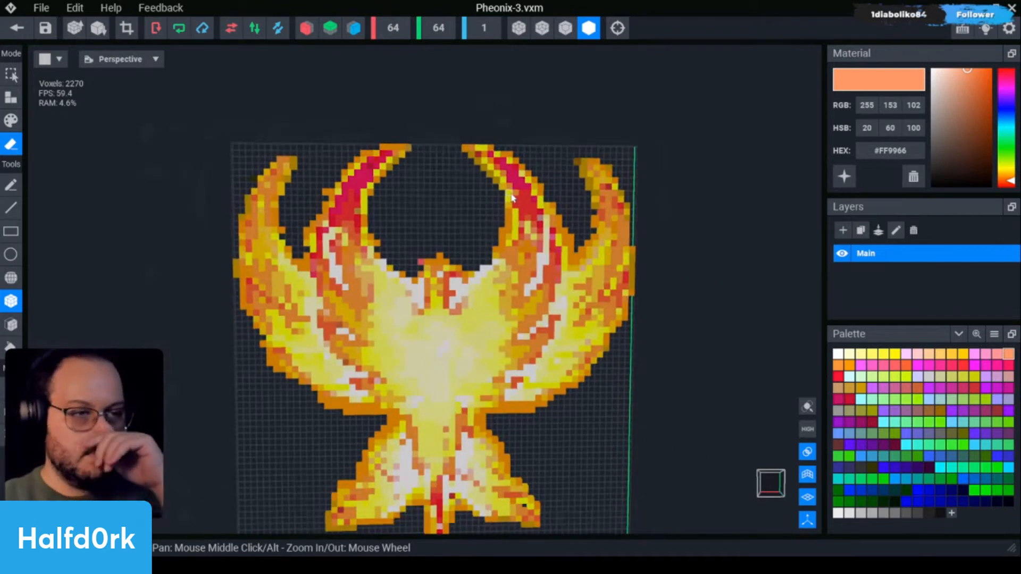
pyautogui.scroll(-2, 508, 212)
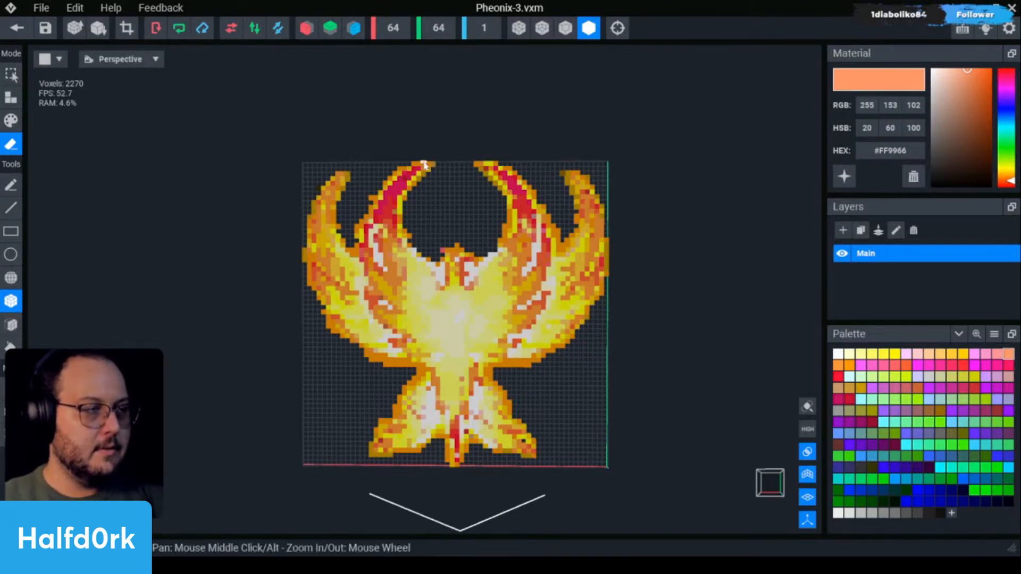
pyautogui.moveTo(405, 169)
pyautogui.mouseDown()
pyautogui.moveTo(480, 316)
pyautogui.moveTo(515, 335)
pyautogui.moveTo(531, 327)
pyautogui.mouseUp()
pyautogui.moveTo(553, 198)
pyautogui.mouseDown()
pyautogui.moveTo(523, 284)
pyautogui.moveTo(547, 218)
pyautogui.moveTo(543, 238)
pyautogui.mouseUp()
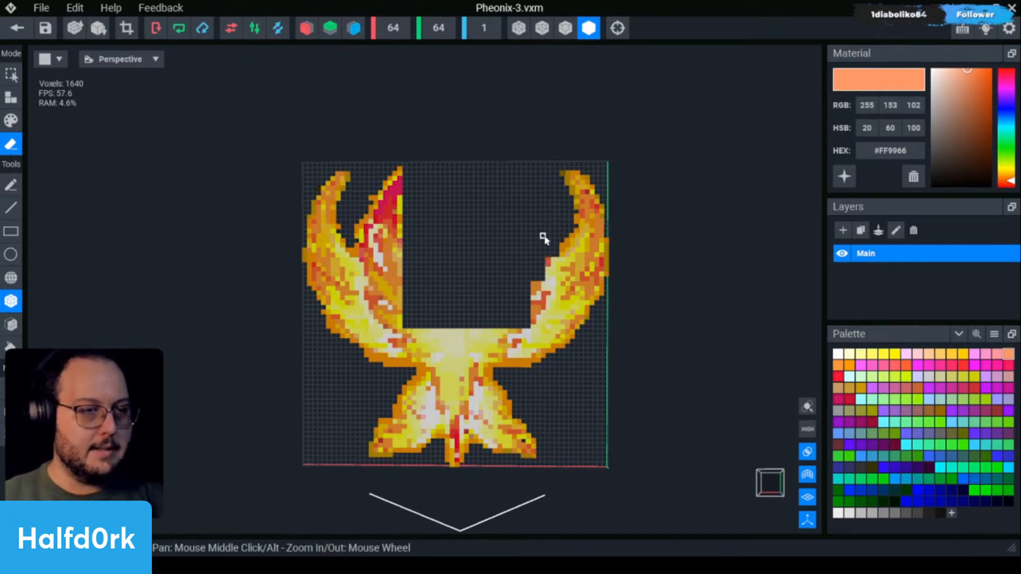
pyautogui.moveTo(376, 177)
pyautogui.mouseDown()
pyautogui.moveTo(400, 270)
pyautogui.moveTo(367, 217)
pyautogui.moveTo(361, 234)
pyautogui.moveTo(375, 198)
pyautogui.mouseUp()
pyautogui.click(400, 168)
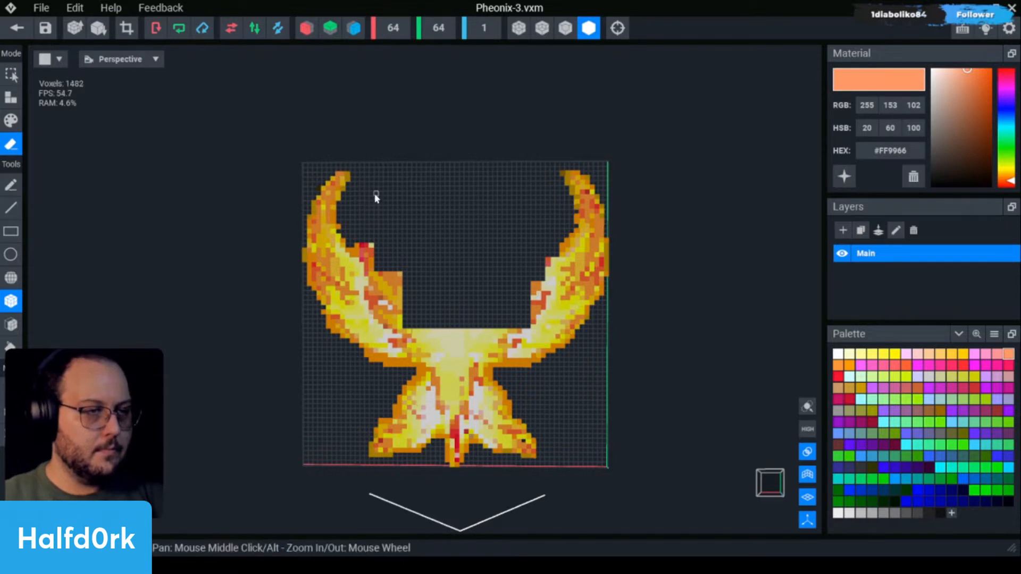
# Erase the leftover blocks along the left wing's inner edge and carve out the torso centre down to the tail.
pyautogui.moveTo(368, 245)
pyautogui.mouseDown()
pyautogui.moveTo(371, 264)
pyautogui.moveTo(376, 243)
pyautogui.mouseUp()
pyautogui.moveTo(386, 287); pyautogui.dragTo(399, 274)
pyautogui.moveTo(396, 317); pyautogui.dragTo(395, 293)
pyautogui.moveTo(390, 293); pyautogui.dragTo(425, 326)
pyautogui.moveTo(424, 326); pyautogui.dragTo(447, 360)
pyautogui.moveTo(456, 324); pyautogui.dragTo(466, 370)
pyautogui.moveTo(471, 324); pyautogui.dragTo(457, 378)
pyautogui.moveTo(451, 326); pyautogui.dragTo(448, 388)
pyautogui.moveTo(443, 363)
pyautogui.mouseDown()
pyautogui.moveTo(444, 381)
pyautogui.moveTo(466, 392)
pyautogui.mouseUp()
pyautogui.moveTo(496, 323); pyautogui.dragTo(474, 354)
pyautogui.moveTo(476, 340)
pyautogui.mouseDown()
pyautogui.moveTo(520, 331)
pyautogui.moveTo(500, 335)
pyautogui.mouseUp()
pyautogui.moveTo(427, 332); pyautogui.dragTo(426, 331)
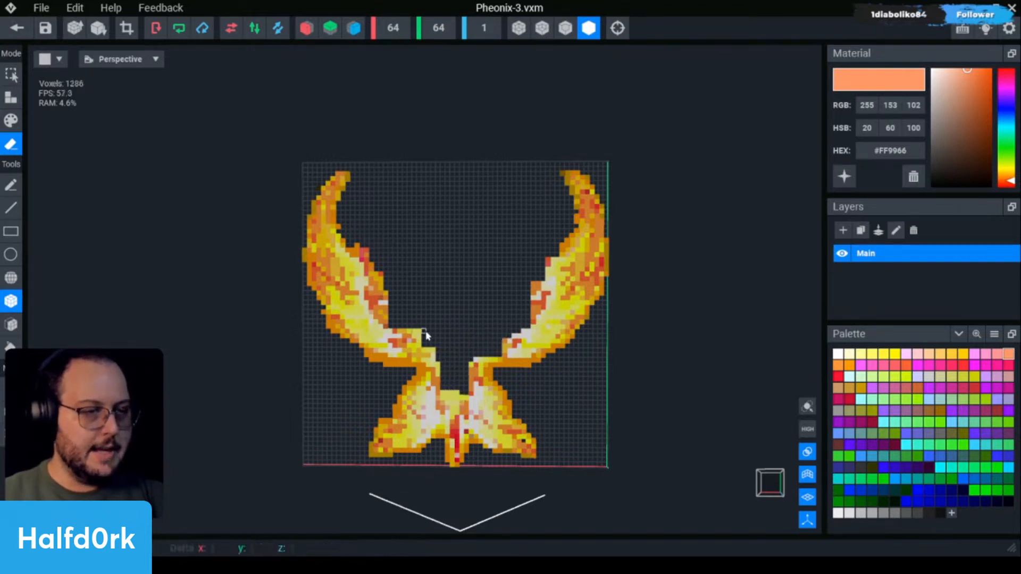
pyautogui.click(357, 247)
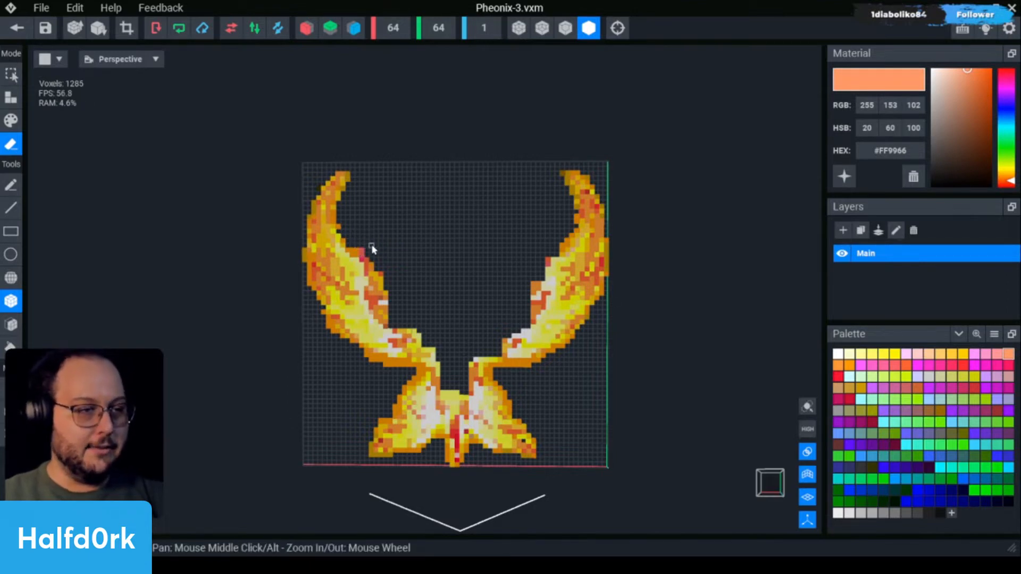
# Trim the inner edges of both wings and the shoulders with erasing lines so they slope smoothly towards the tail.
pyautogui.press('l')
pyautogui.scroll(2, 376, 223)
pyautogui.moveTo(326, 305); pyautogui.dragTo(290, 268)
pyautogui.moveTo(325, 301); pyautogui.dragTo(311, 288)
pyautogui.moveTo(562, 289); pyautogui.dragTo(530, 351)
pyautogui.moveTo(556, 309); pyautogui.dragTo(535, 342)
pyautogui.moveTo(570, 282); pyautogui.dragTo(529, 389)
pyautogui.moveTo(334, 341); pyautogui.dragTo(293, 266)
pyautogui.moveTo(333, 335); pyautogui.dragTo(340, 347)
pyautogui.scroll(-2, 342, 351)
pyautogui.moveTo(427, 389)
pyautogui.mouseDown()
pyautogui.moveTo(375, 331)
pyautogui.moveTo(410, 361)
pyautogui.mouseUp()
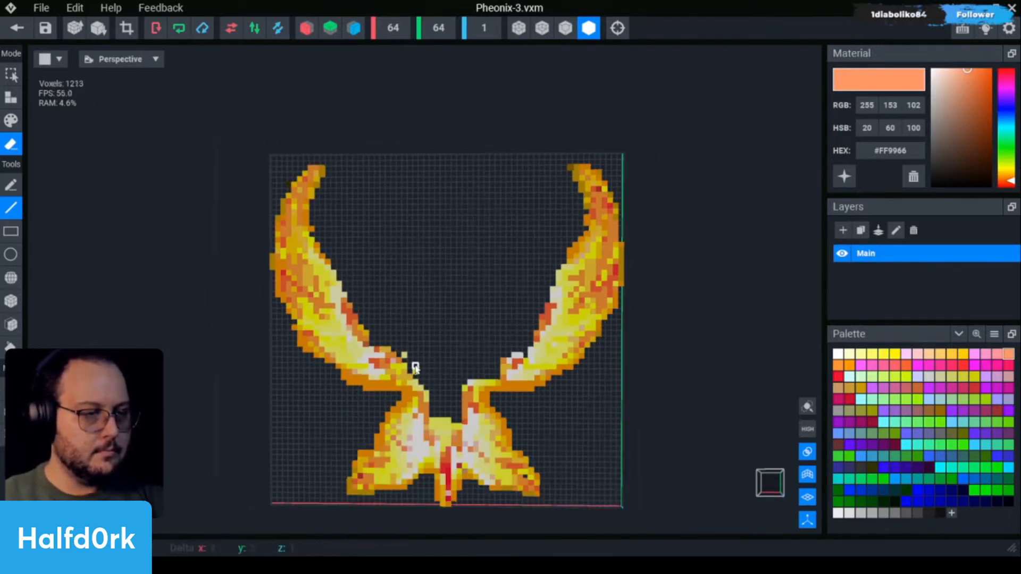
pyautogui.moveTo(499, 367)
pyautogui.mouseDown()
pyautogui.moveTo(464, 397)
pyautogui.moveTo(476, 379)
pyautogui.mouseUp()
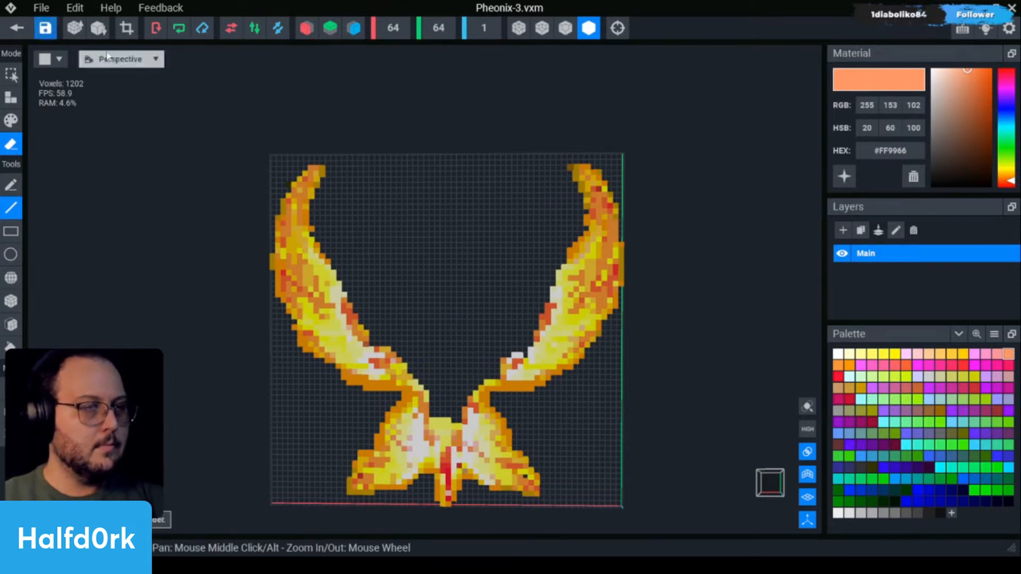
# Return to the TCG_VFX_Evolve rig and attach the Pheonix-3 model to the MAIN bone in place of Pheonix-1.
pyautogui.click(21, 27)
pyautogui.click(393, 219)
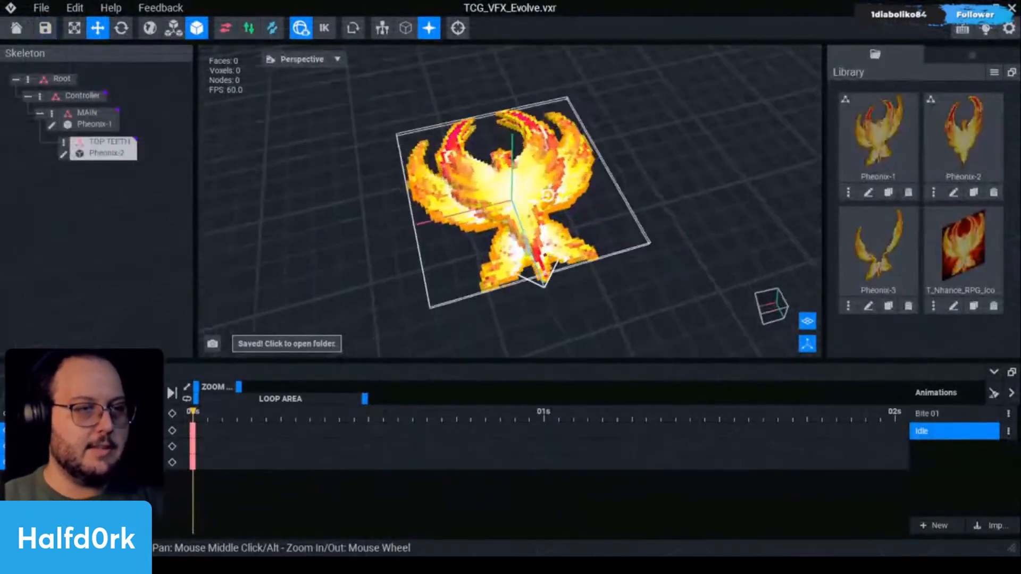
pyautogui.moveTo(878, 244); pyautogui.dragTo(98, 122)
pyautogui.moveTo(704, 198); pyautogui.dragTo(609, 191, button='right')
pyautogui.click(665, 196)
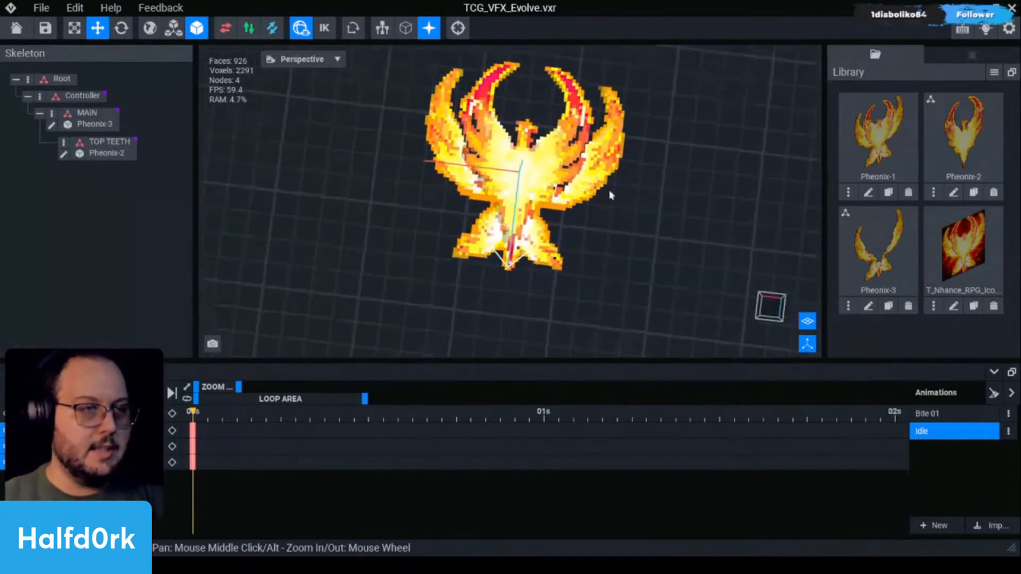
# Raise the TOP TEETH phoenix layer well above the MAIN layer and adjust the MAIN layer's position beneath it.
pyautogui.click(590, 184)
pyautogui.click(545, 171)
pyautogui.moveTo(545, 172); pyautogui.dragTo(640, 189, button='right')
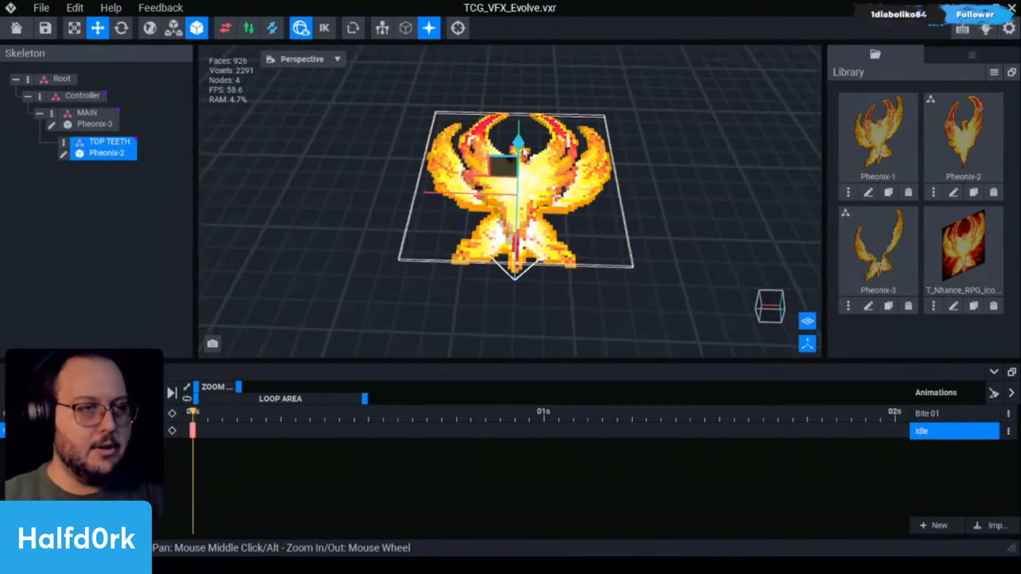
pyautogui.moveTo(521, 118); pyautogui.dragTo(522, 89)
pyautogui.moveTo(599, 98); pyautogui.dragTo(743, 133, button='right')
pyautogui.click(743, 132)
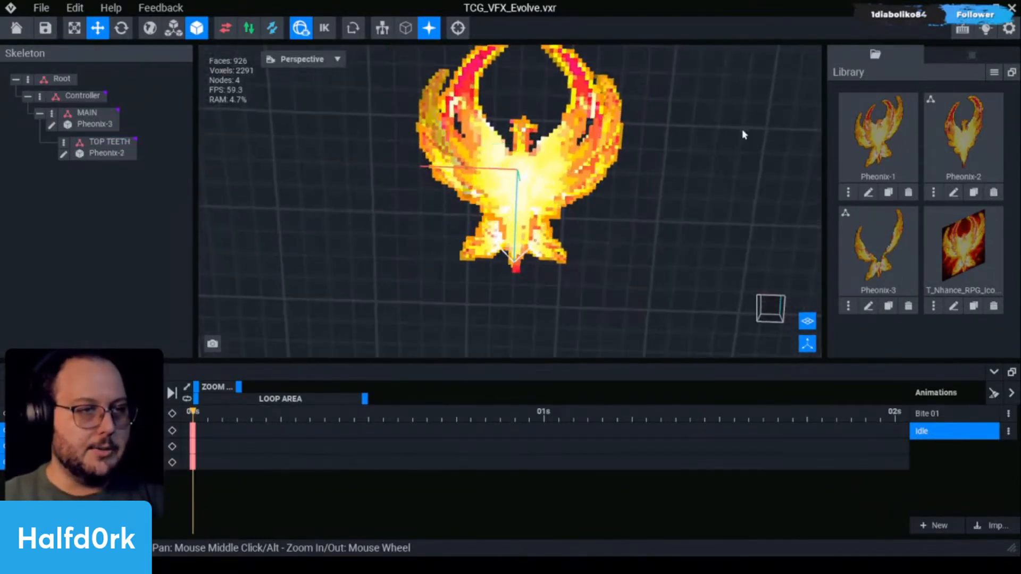
pyautogui.click(553, 257)
pyautogui.moveTo(554, 257); pyautogui.dragTo(511, 234, button='right')
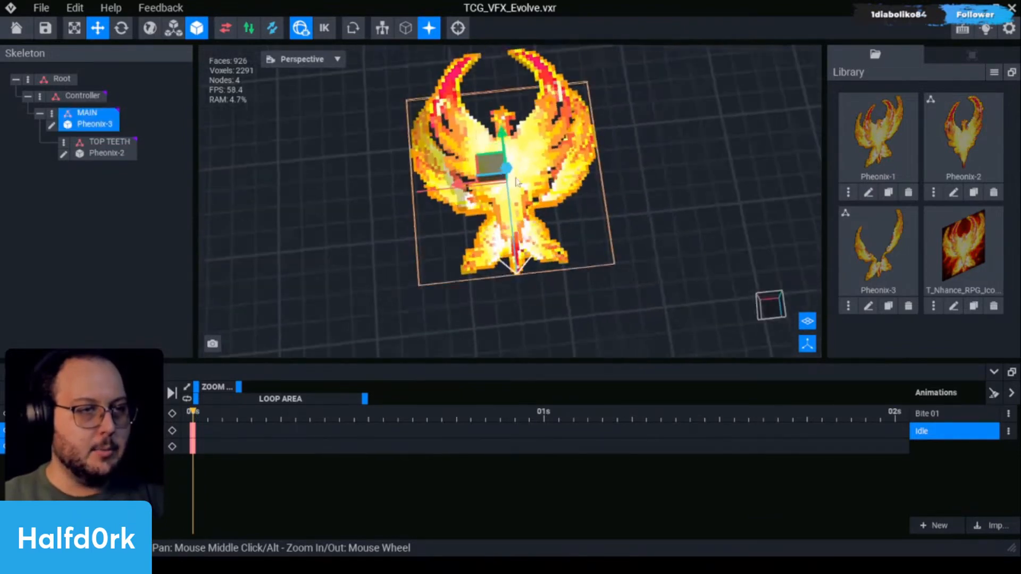
pyautogui.moveTo(502, 143); pyautogui.dragTo(507, 170)
pyautogui.click(104, 143)
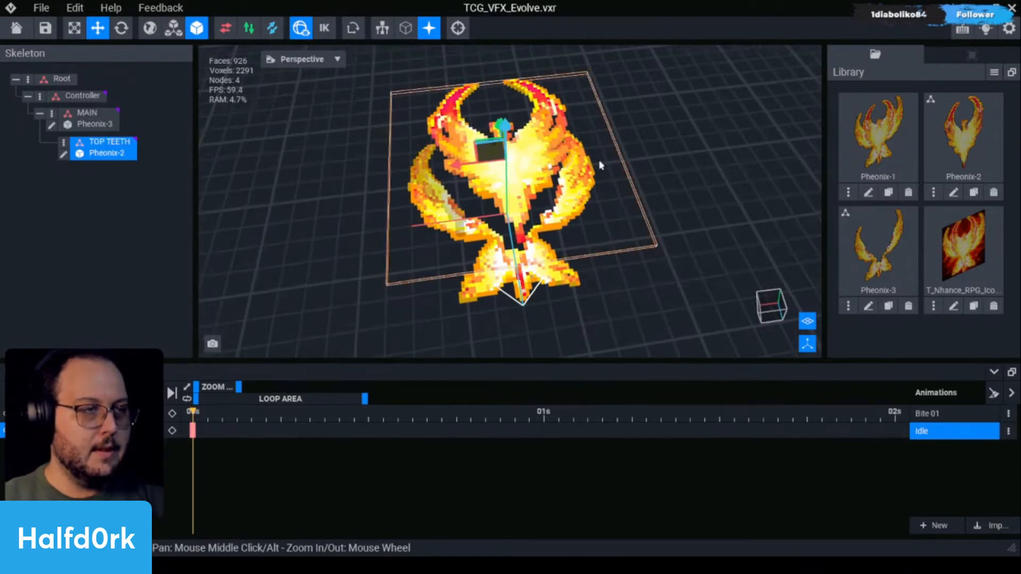
pyautogui.click(93, 115)
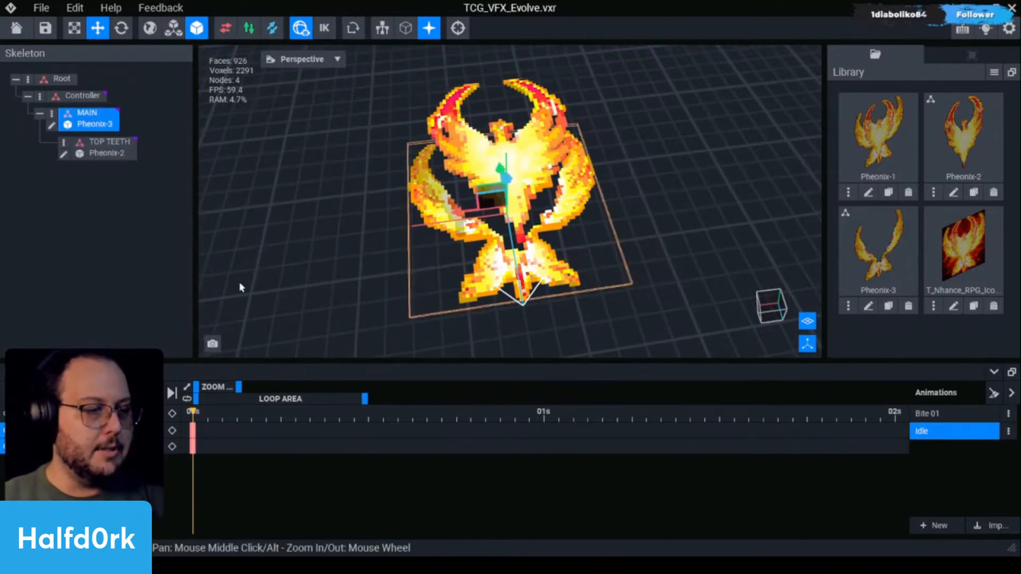
# Delete the Bite 01 animation from the rig.
pyautogui.click(1008, 413)
pyautogui.click(862, 492)
pyautogui.press('Return')
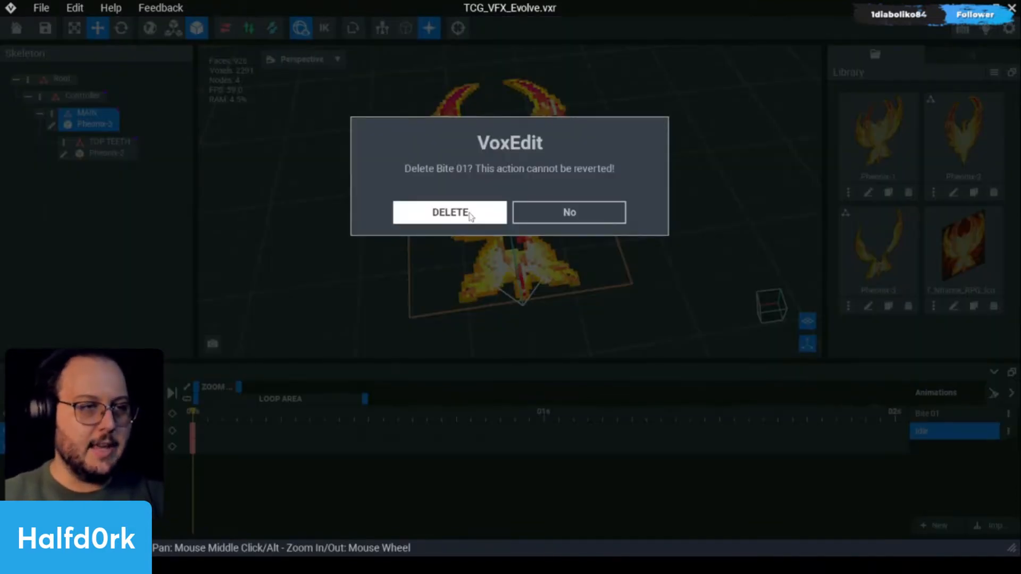
# Duplicate the Idle animation under the name Rise 01.
pyautogui.click(1008, 413)
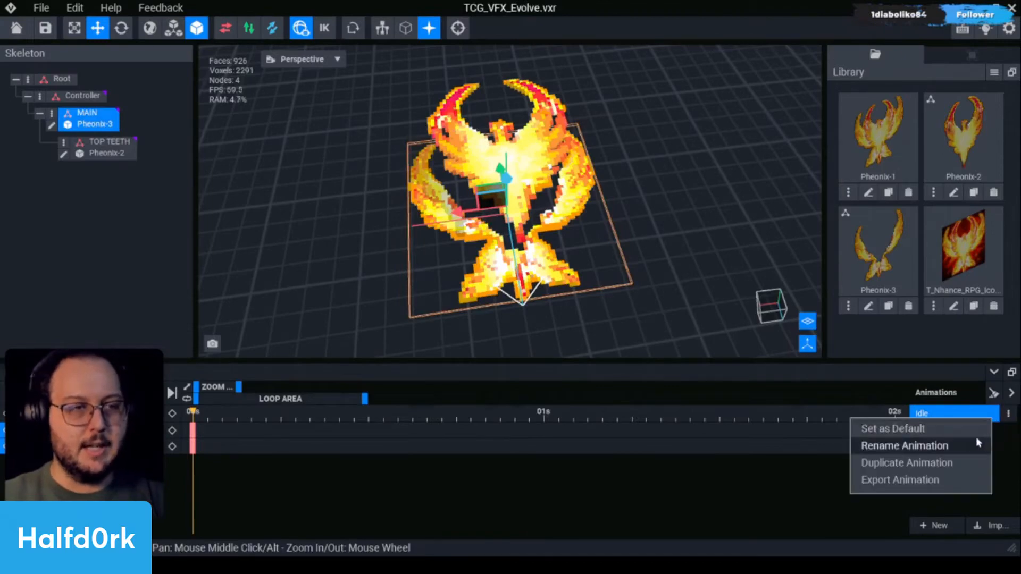
pyautogui.click(921, 467)
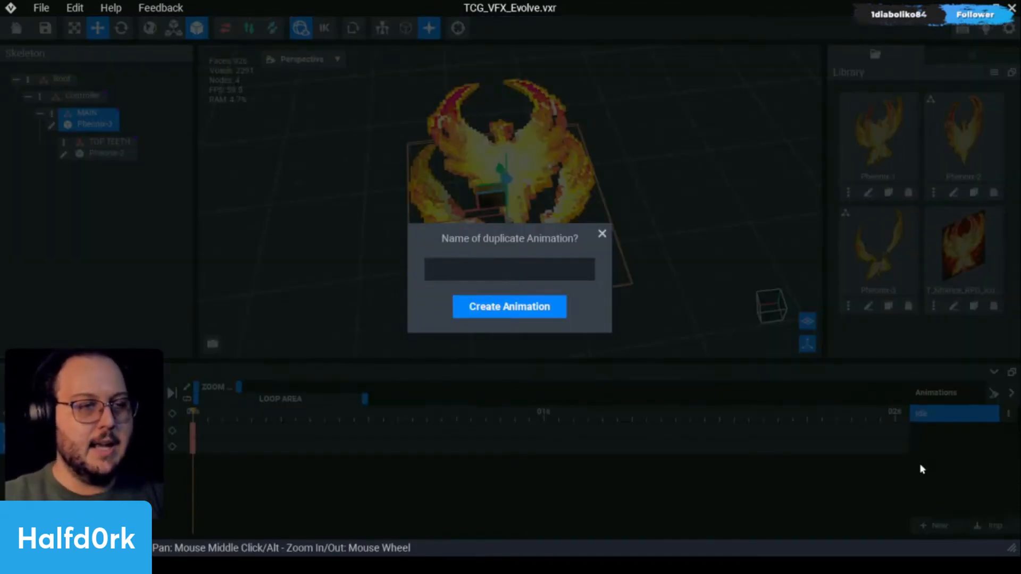
pyautogui.write('Rise 01')
pyautogui.press('Return')
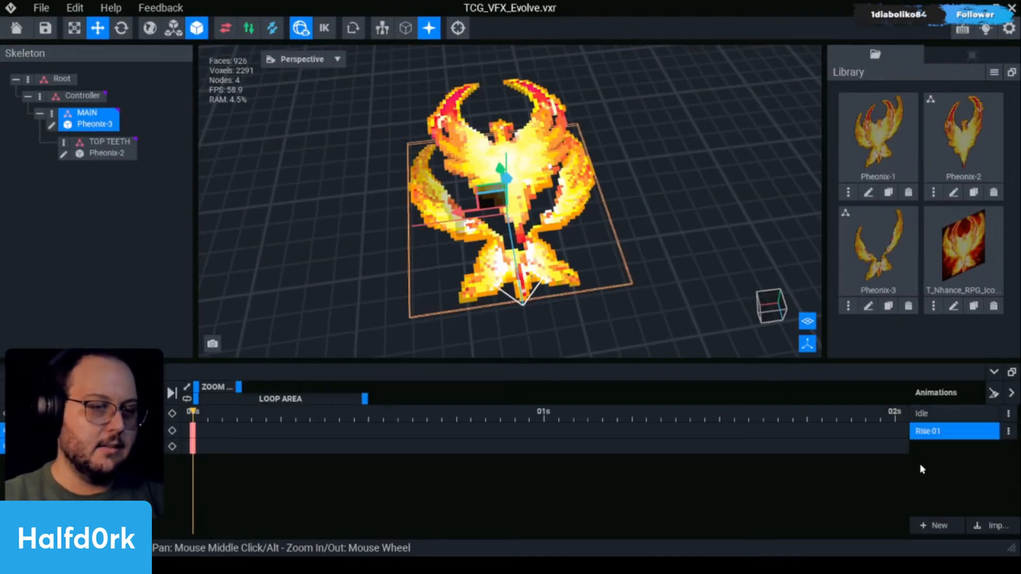
# Widen the visible timeline of Rise 01 and add keyframes for the Controller and both phoenix bones at 3 seconds.
pyautogui.moveTo(499, 414); pyautogui.dragTo(647, 413)
pyautogui.scroll(-4, 259, 400)
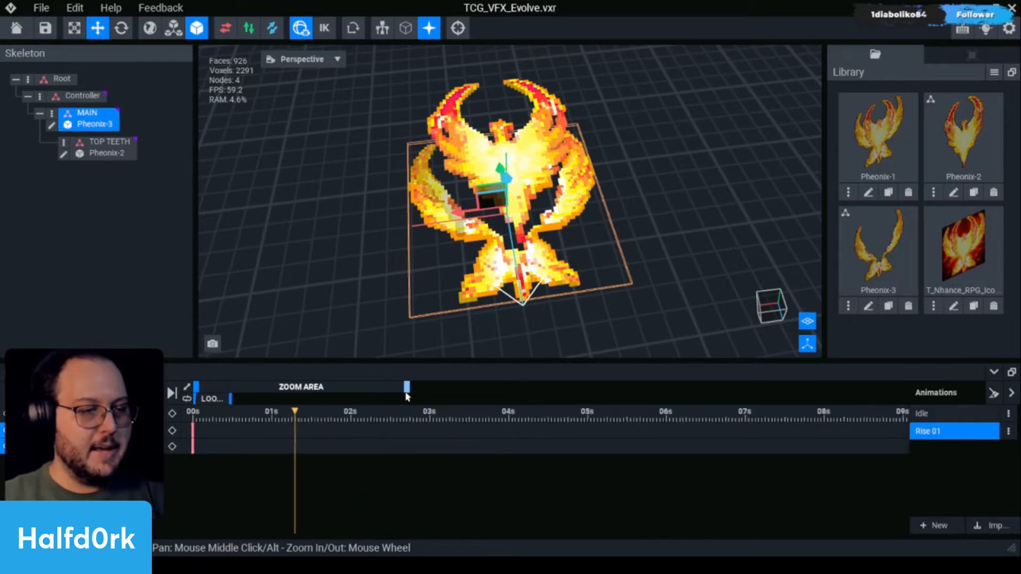
pyautogui.click(485, 416)
pyautogui.moveTo(487, 421); pyautogui.dragTo(489, 420)
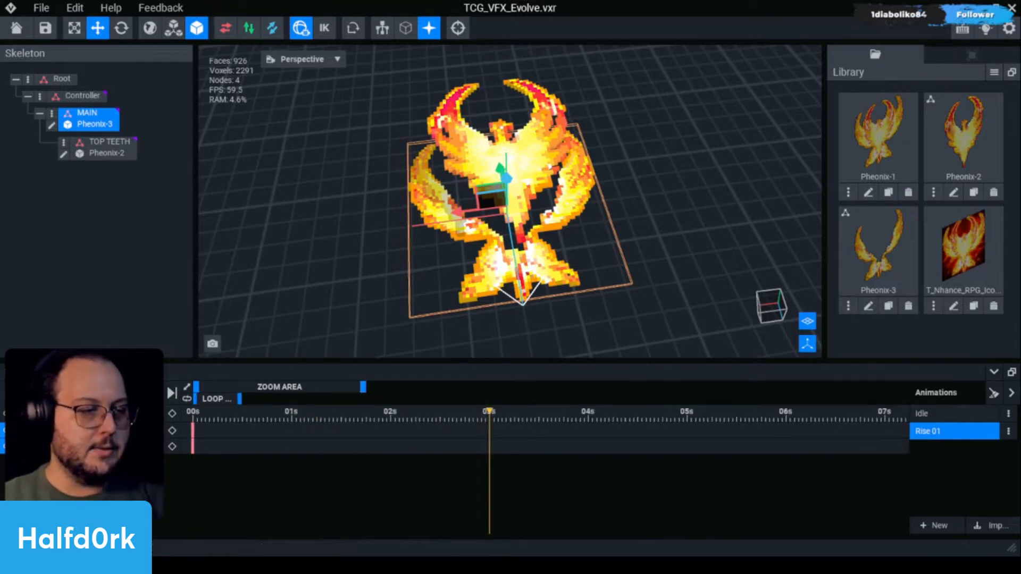
pyautogui.click(82, 96)
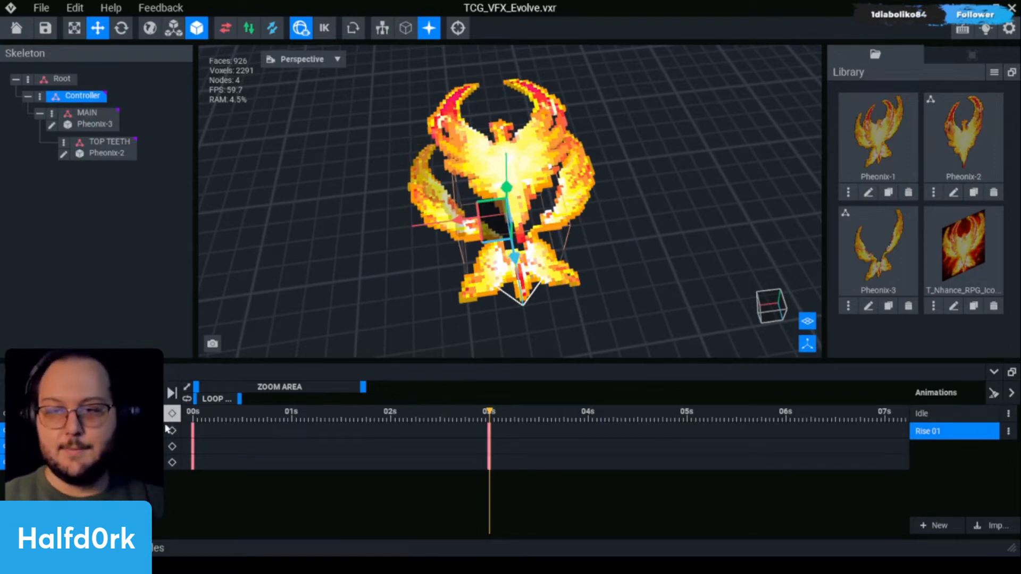
# Raise the Controller by about 7.00 at 1.5 seconds to key a mid-animation lift, and go to its 3-second keyframe.
pyautogui.moveTo(394, 418); pyautogui.dragTo(342, 420)
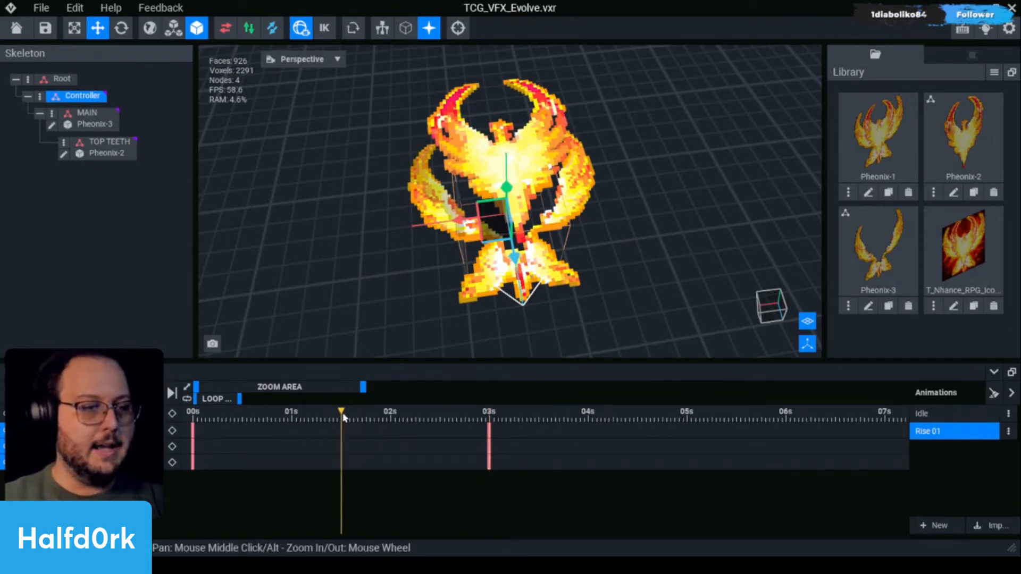
pyautogui.moveTo(447, 309); pyautogui.dragTo(469, 269, button='right')
pyautogui.moveTo(460, 216); pyautogui.dragTo(460, 199)
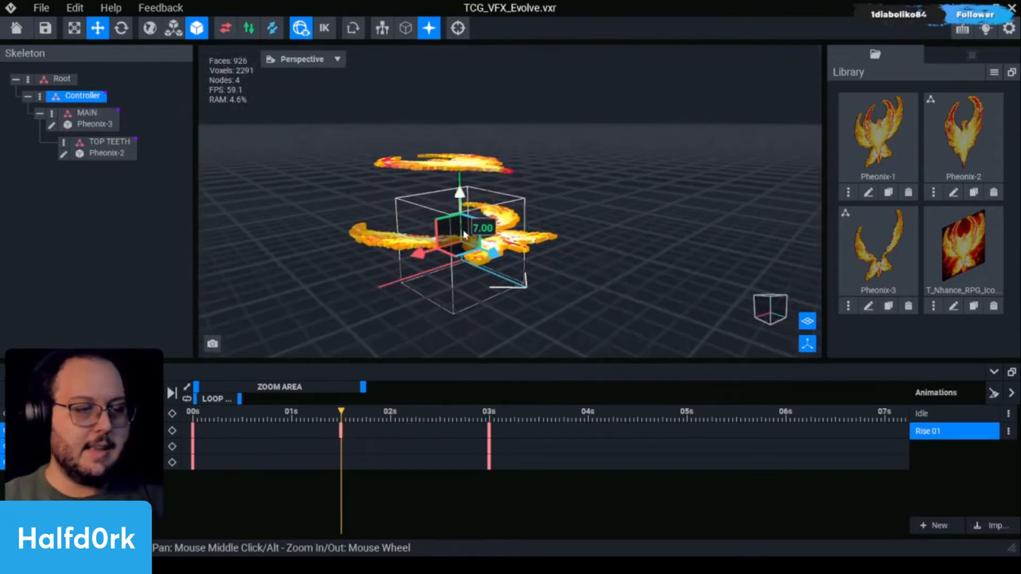
pyautogui.click(491, 432)
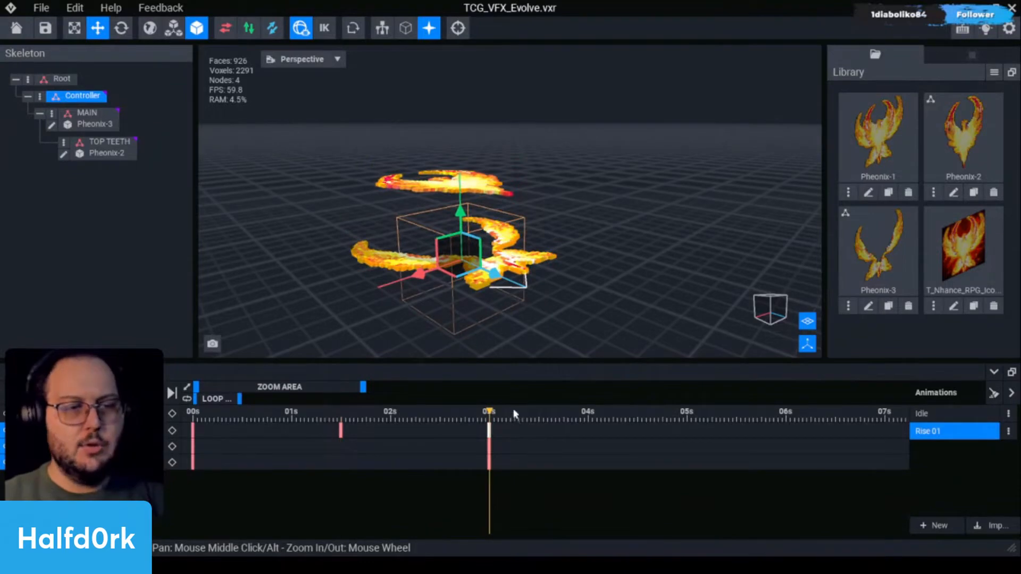
# Add keyframes for the Controller and both phoenix bones just before 3 seconds and just after the start of Rise 01.
pyautogui.moveTo(487, 417); pyautogui.dragTo(486, 416)
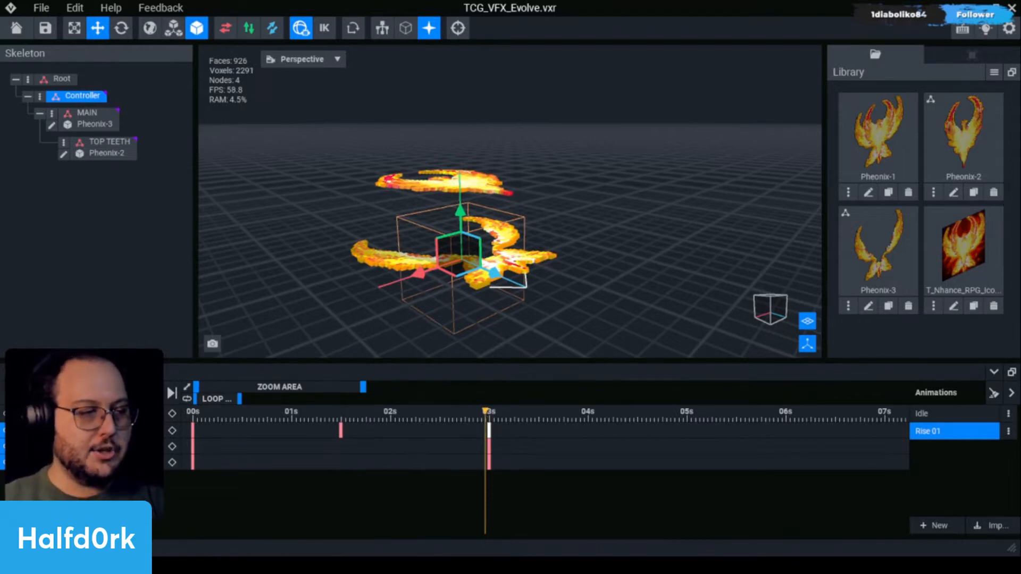
pyautogui.click(171, 416)
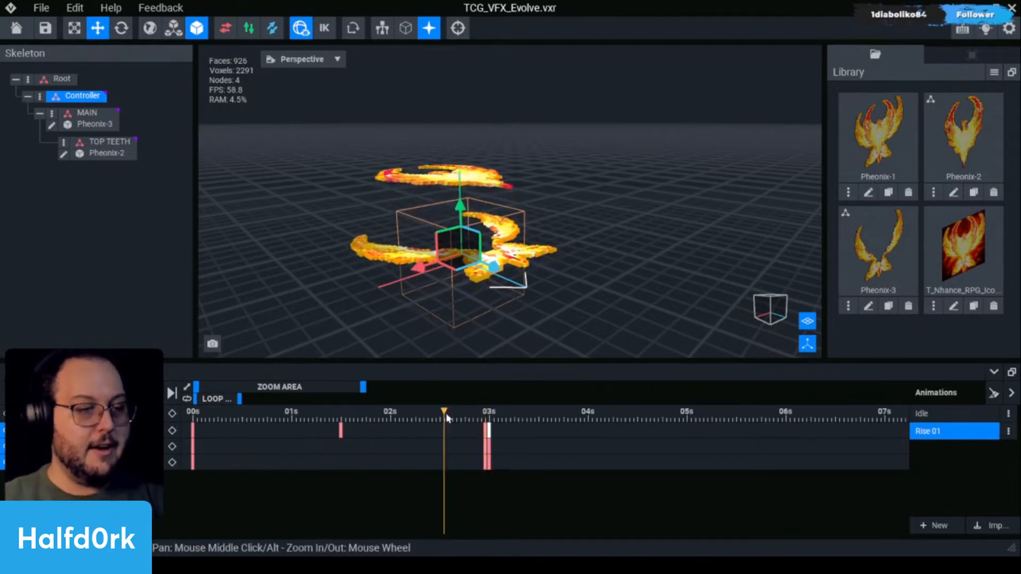
pyautogui.moveTo(486, 418); pyautogui.dragTo(159, 419)
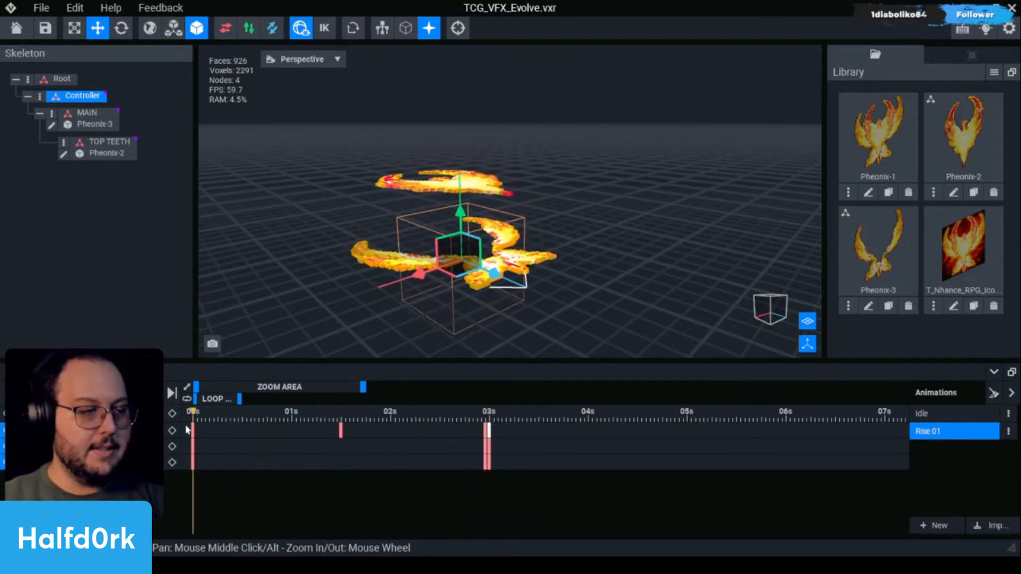
pyautogui.click(168, 420)
pyautogui.moveTo(197, 415); pyautogui.dragTo(180, 420)
pyautogui.click(265, 517)
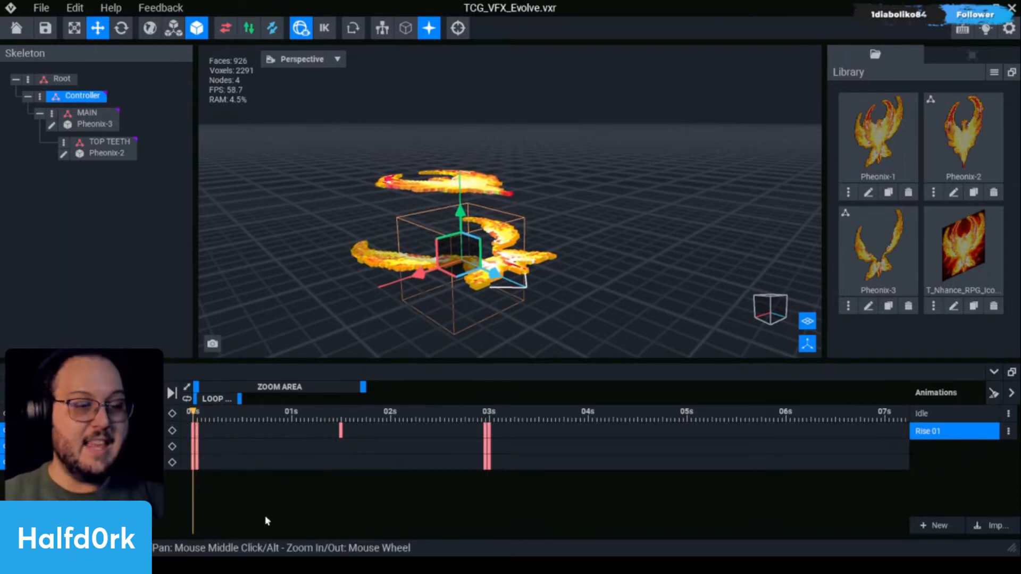
pyautogui.click(596, 290)
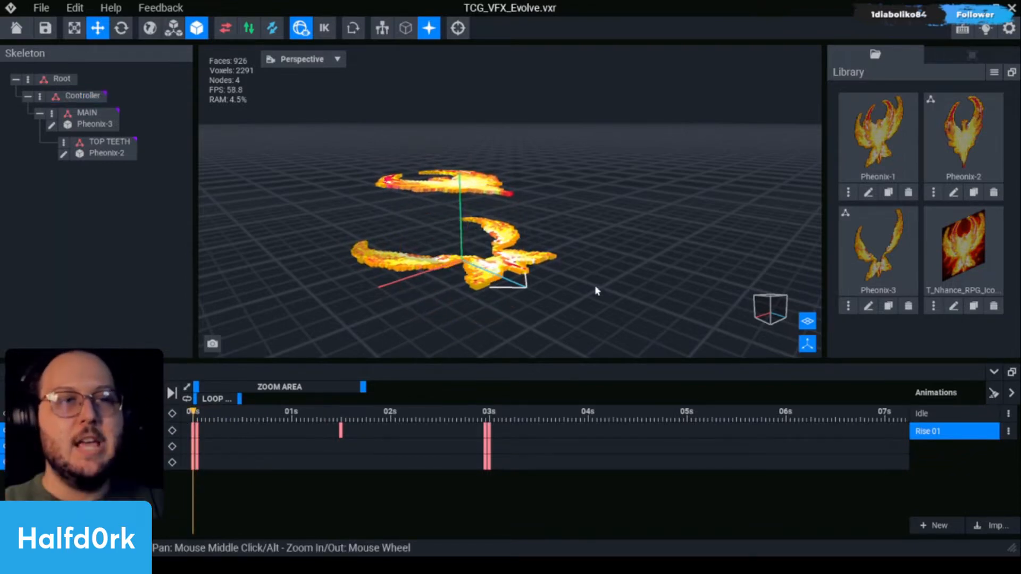
# Lower the TOP TEETH phoenix onto the MAIN phoenix at the 0-second keyframe.
pyautogui.scroll(-3, 595, 286)
pyautogui.moveTo(588, 282); pyautogui.dragTo(608, 273, button='middle')
pyautogui.scroll(1, 602, 285)
pyautogui.click(528, 259)
pyautogui.click(501, 196)
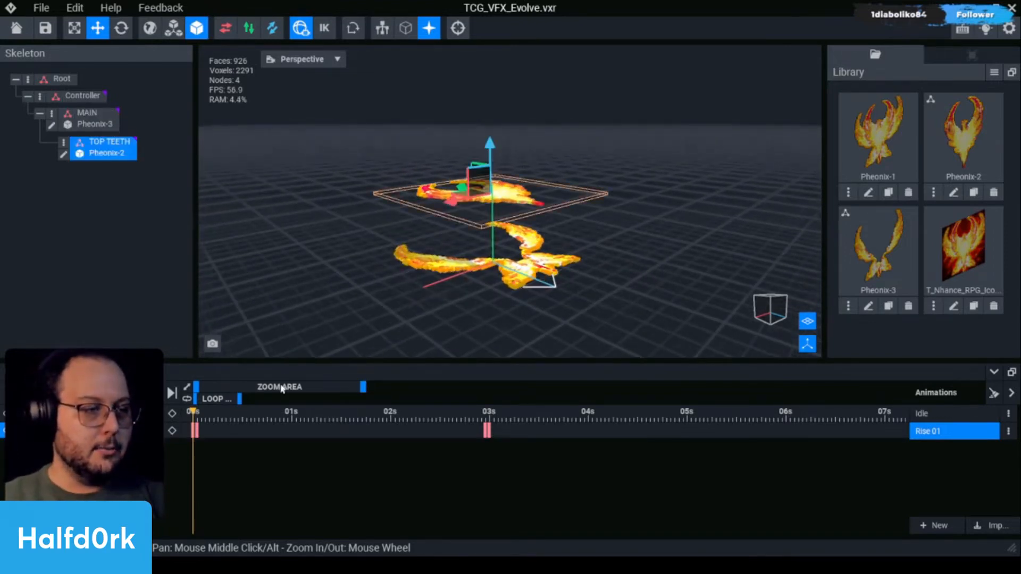
pyautogui.moveTo(505, 146); pyautogui.dragTo(490, 202)
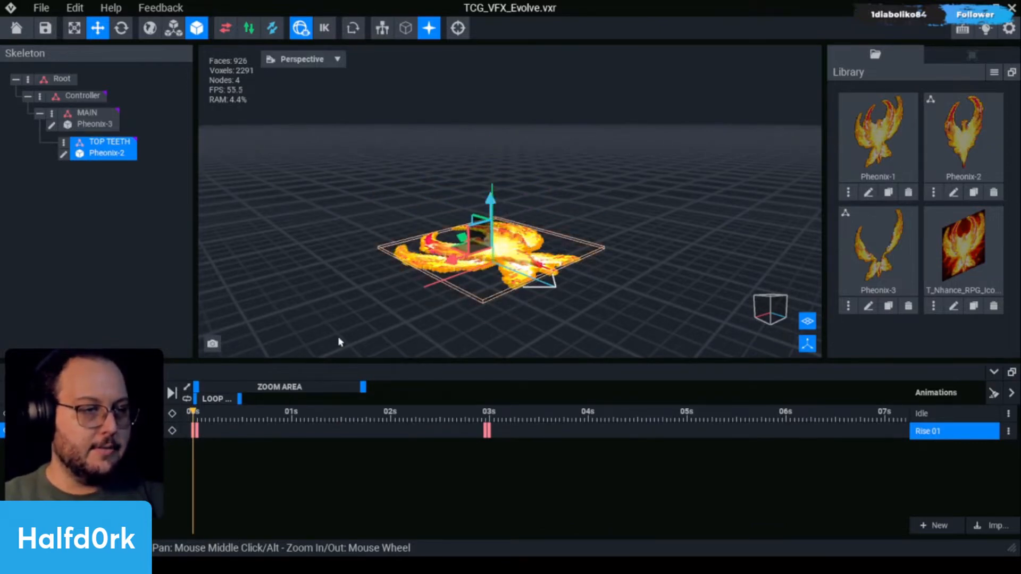
# Lower the Controller to about -40.00 at 0 seconds so both phoenixes start beneath the grid.
pyautogui.click(81, 97)
pyautogui.click(86, 112)
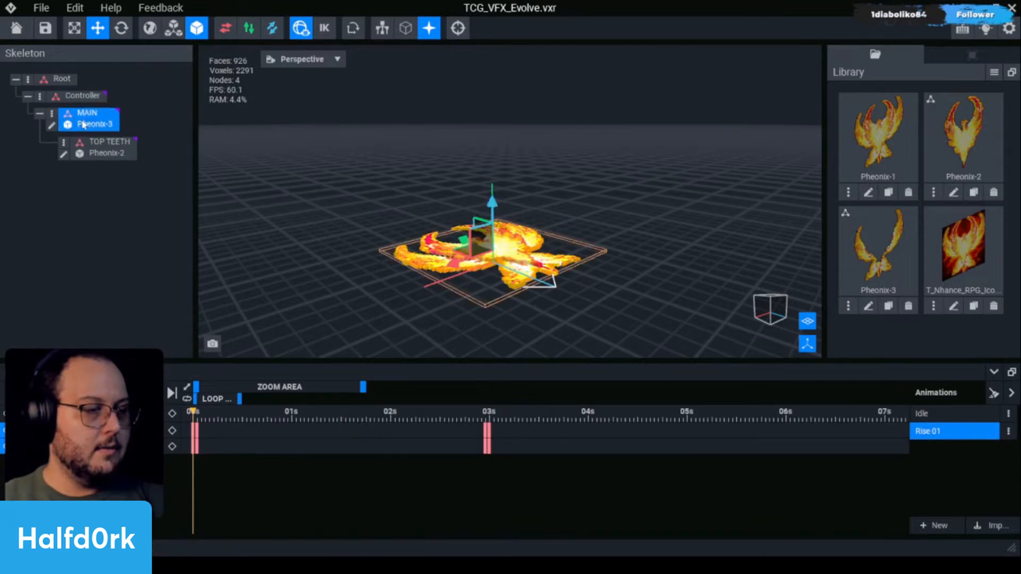
pyautogui.click(96, 97)
pyautogui.moveTo(492, 215); pyautogui.dragTo(497, 314)
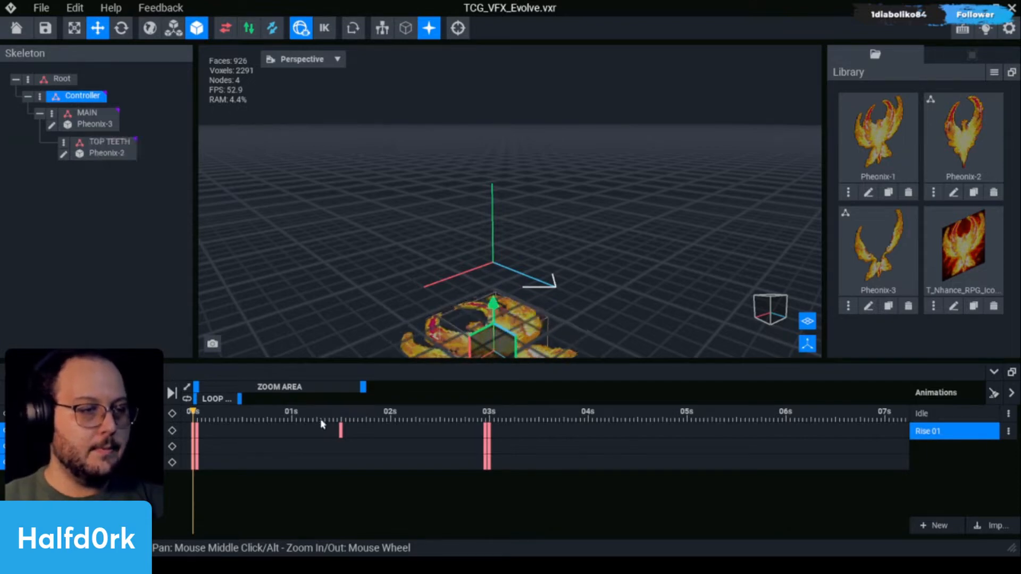
# Copy the 0-second keyframes of the Controller, MAIN and TOP TEETH onto their matching keyframes at 3 seconds.
pyautogui.rightClick(193, 436)
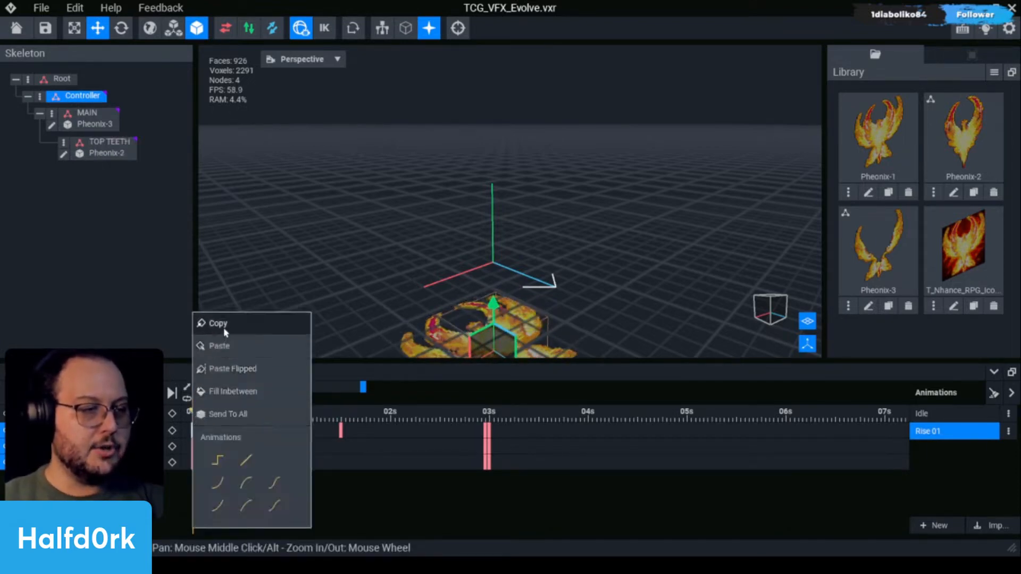
pyautogui.click(221, 324)
pyautogui.click(490, 417)
pyautogui.rightClick(490, 434)
pyautogui.click(517, 345)
pyautogui.rightClick(193, 449)
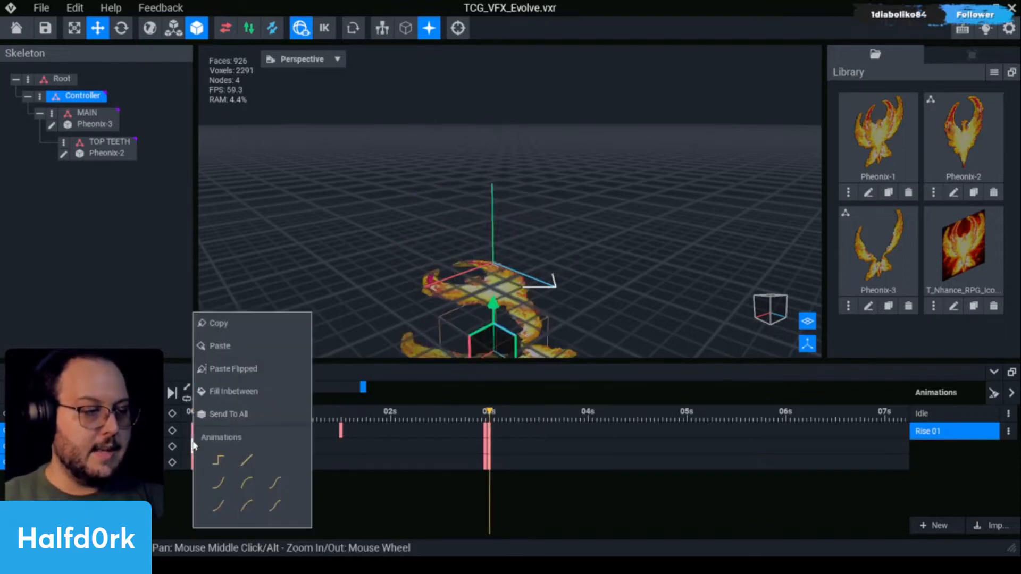
pyautogui.click(216, 323)
pyautogui.rightClick(491, 456)
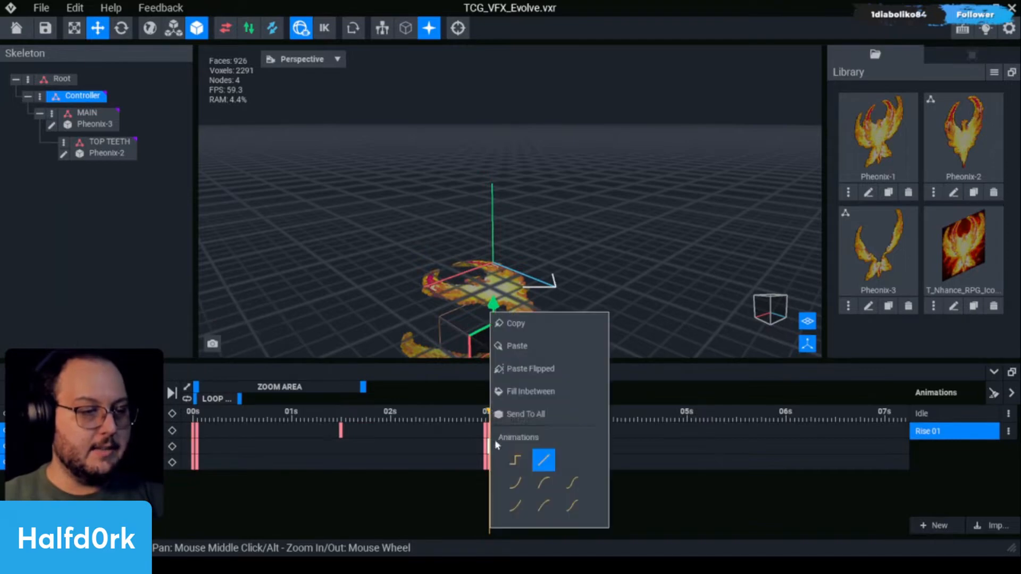
pyautogui.click(510, 347)
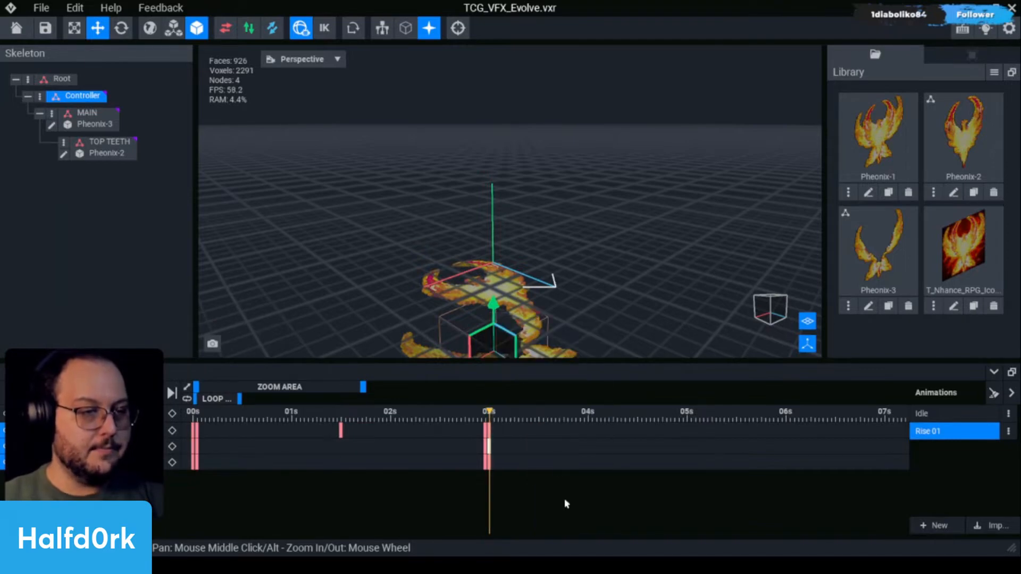
pyautogui.rightClick(193, 463)
pyautogui.click(222, 345)
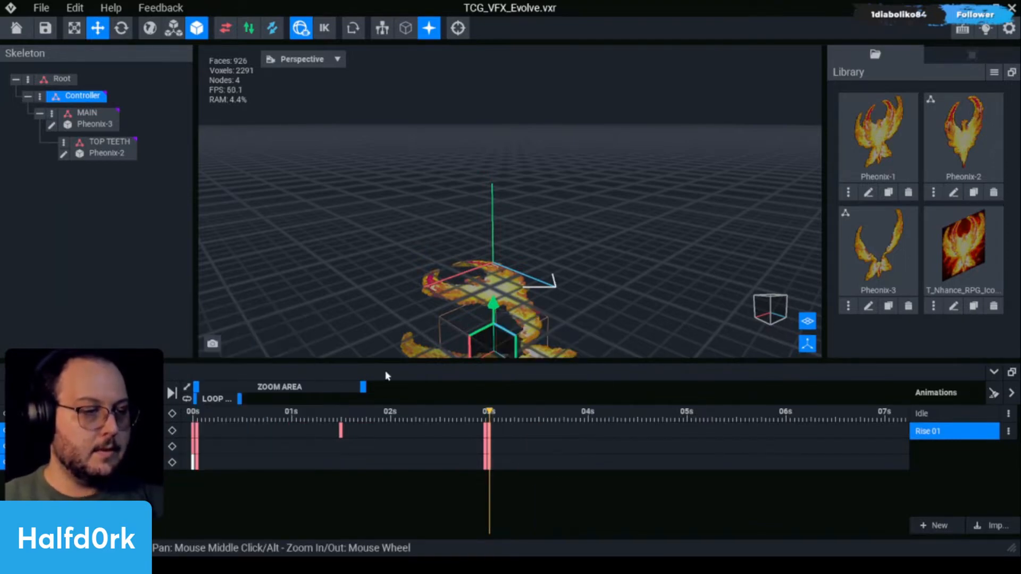
pyautogui.rightClick(489, 466)
pyautogui.click(510, 344)
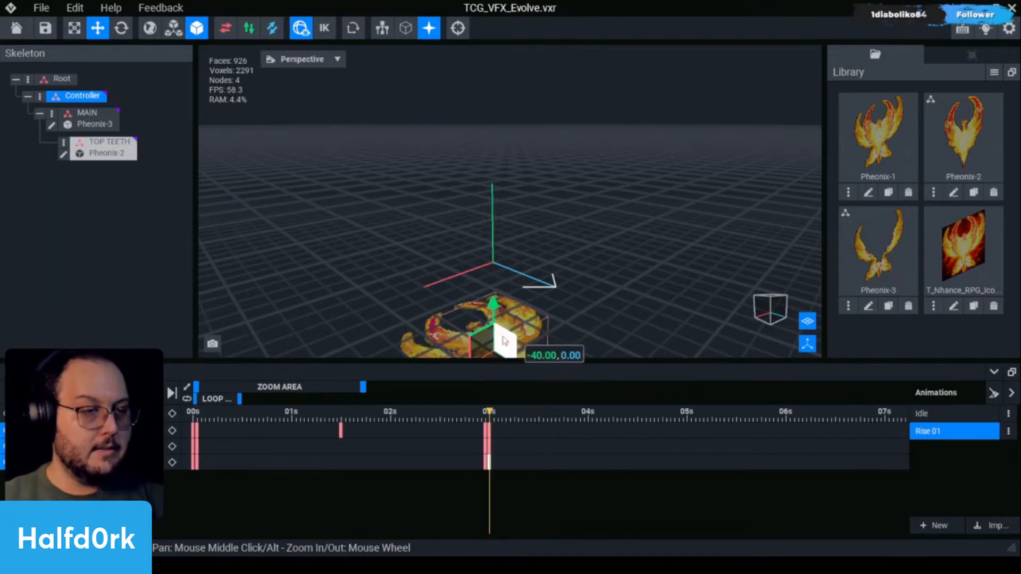
# Rename the TOP TEETH node as Pheonix TOP.
pyautogui.click(88, 153)
pyautogui.click(68, 144)
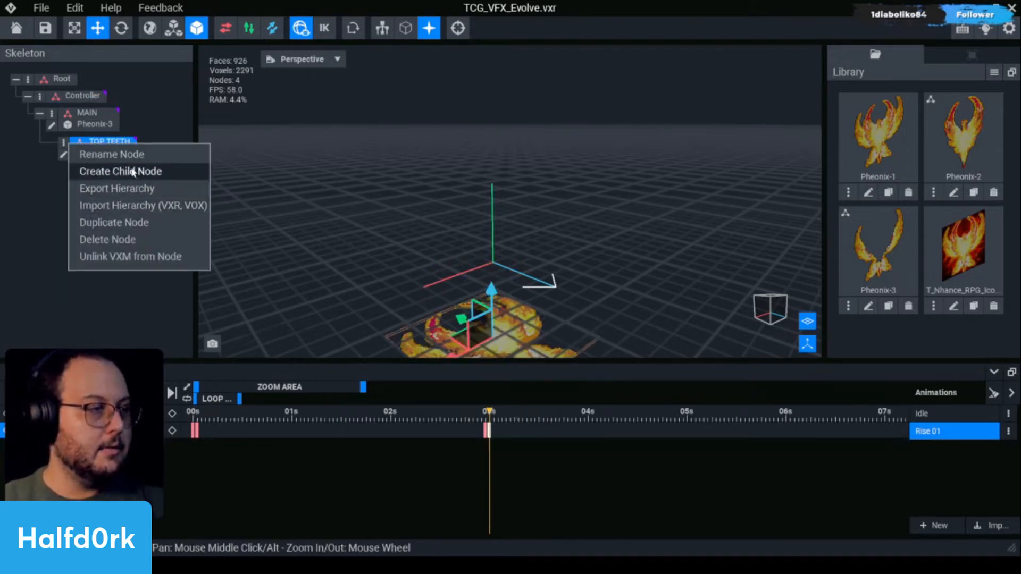
pyautogui.click(134, 159)
pyautogui.press('BackSpace')
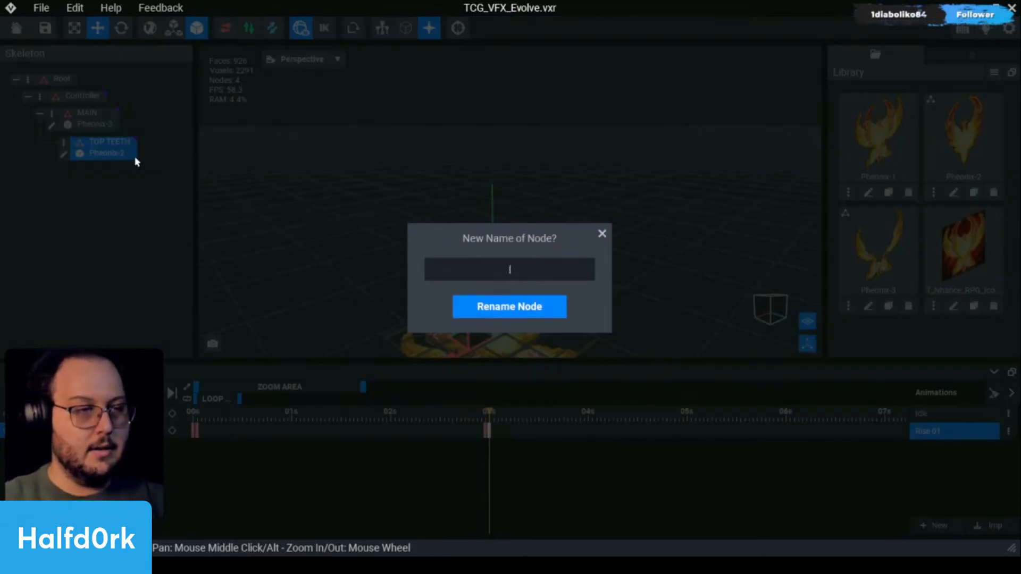
pyautogui.write('Pheonix TOP')
pyautogui.press('Return')
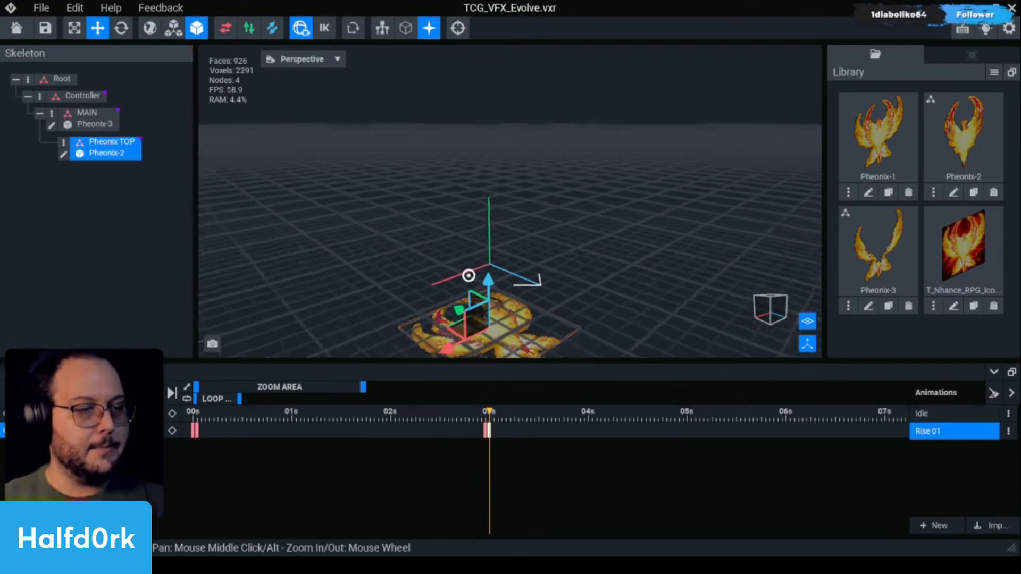
# Key Pheonix TOP higher above the MAIN phoenix at 1.5 seconds.
pyautogui.click(710, 308)
pyautogui.press('space')
pyautogui.moveTo(338, 417)
pyautogui.mouseDown()
pyautogui.moveTo(470, 419)
pyautogui.moveTo(218, 420)
pyautogui.moveTo(353, 428)
pyautogui.moveTo(341, 429)
pyautogui.mouseUp()
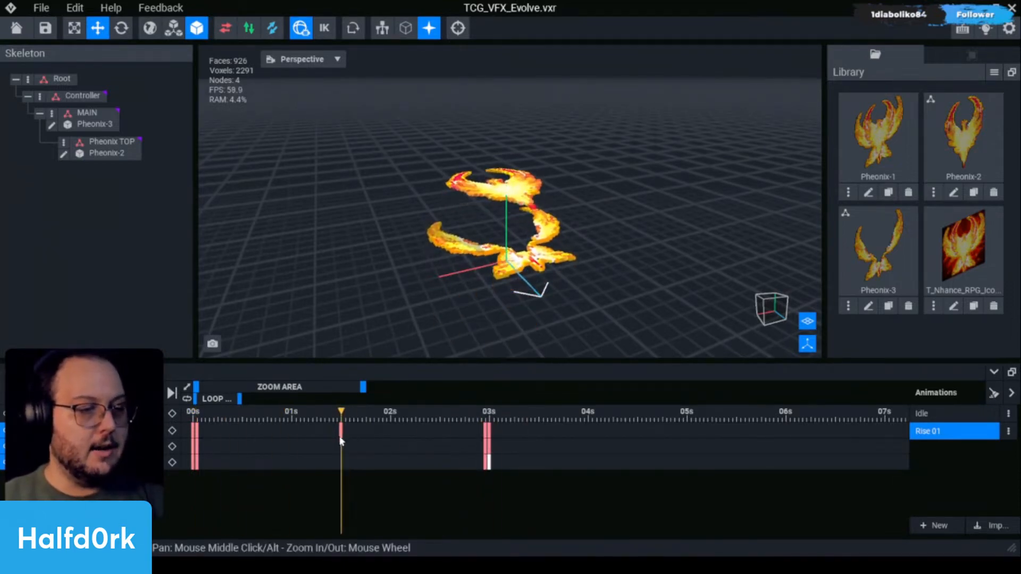
pyautogui.click(502, 193)
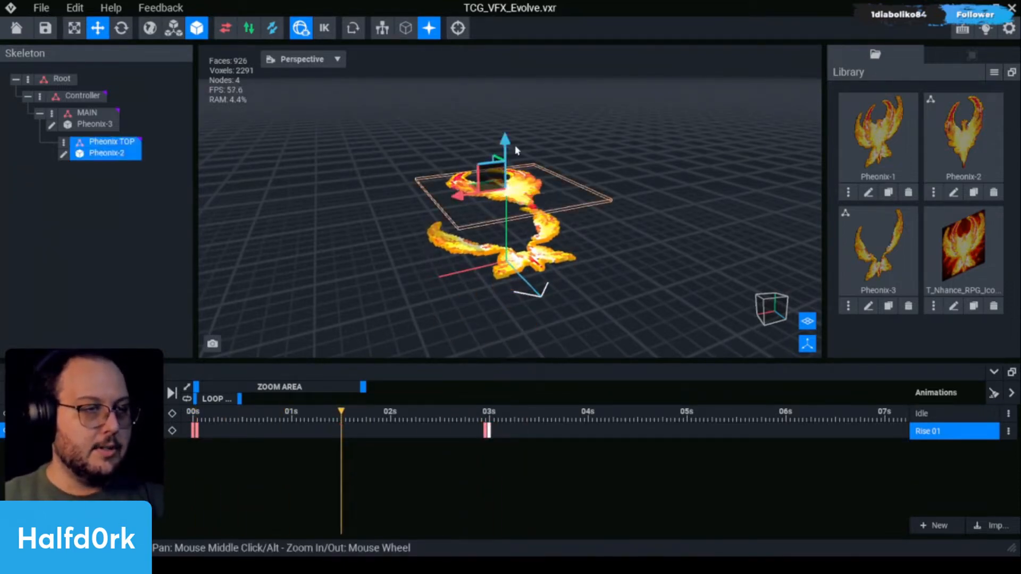
pyautogui.moveTo(508, 142); pyautogui.dragTo(508, 180)
pyautogui.moveTo(468, 276); pyautogui.dragTo(468, 276, button='right')
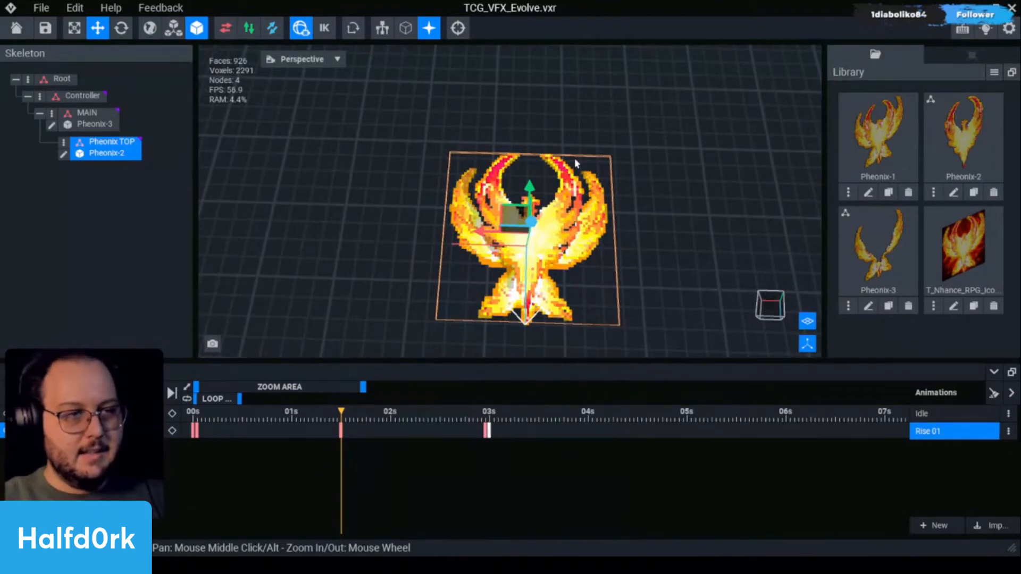
pyautogui.moveTo(575, 163); pyautogui.dragTo(536, 201, button='right')
pyautogui.moveTo(534, 190); pyautogui.dragTo(533, 124)
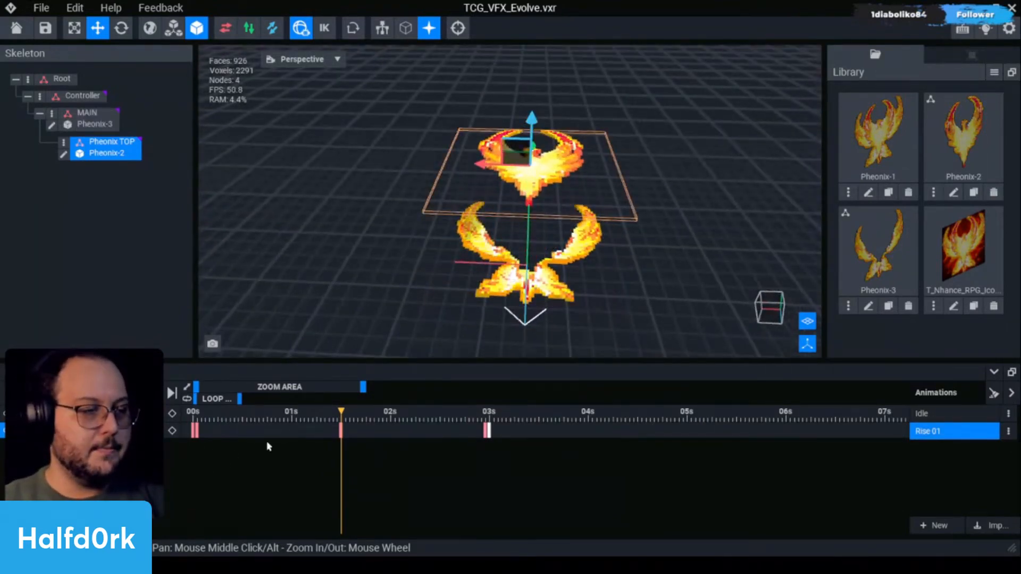
# Lower Pheonix TOP toward the MAIN phoenix at the keyframe just after the start and preview the animation.
pyautogui.moveTo(245, 421); pyautogui.dragTo(197, 421)
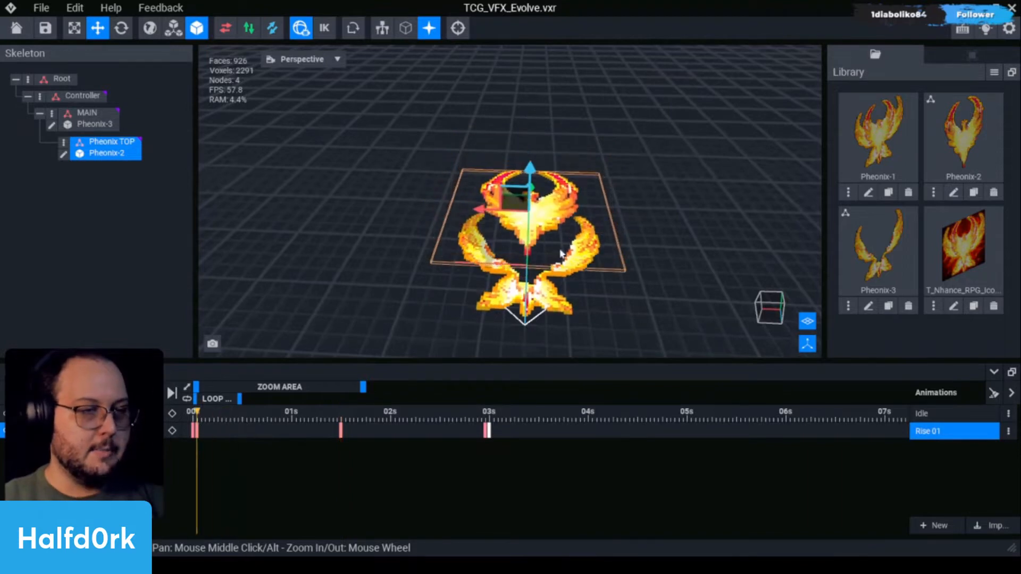
pyautogui.moveTo(533, 177); pyautogui.dragTo(533, 222)
pyautogui.moveTo(468, 276); pyautogui.dragTo(468, 276, button='right')
pyautogui.scroll(-3, 695, 216)
pyautogui.click(638, 263)
pyautogui.press('space')
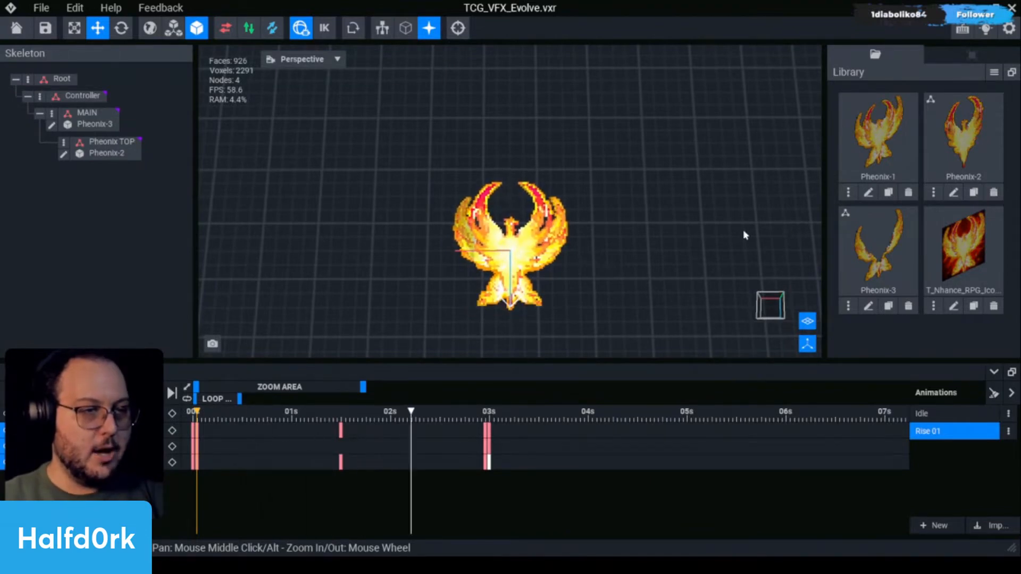
pyautogui.press('space')
# Review the phoenix spacing just before 3 seconds and play Rise 01 from the side and from above.
pyautogui.click(486, 416)
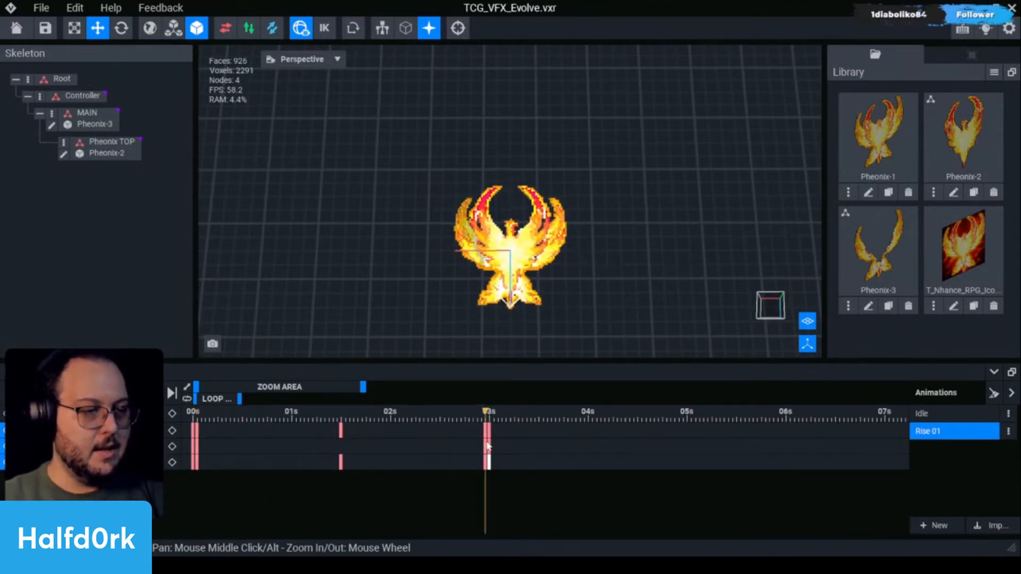
pyautogui.moveTo(594, 274); pyautogui.dragTo(532, 256, button='right')
pyautogui.click(532, 257)
pyautogui.moveTo(485, 415)
pyautogui.mouseDown()
pyautogui.moveTo(212, 414)
pyautogui.moveTo(487, 412)
pyautogui.mouseUp()
pyautogui.click(615, 218)
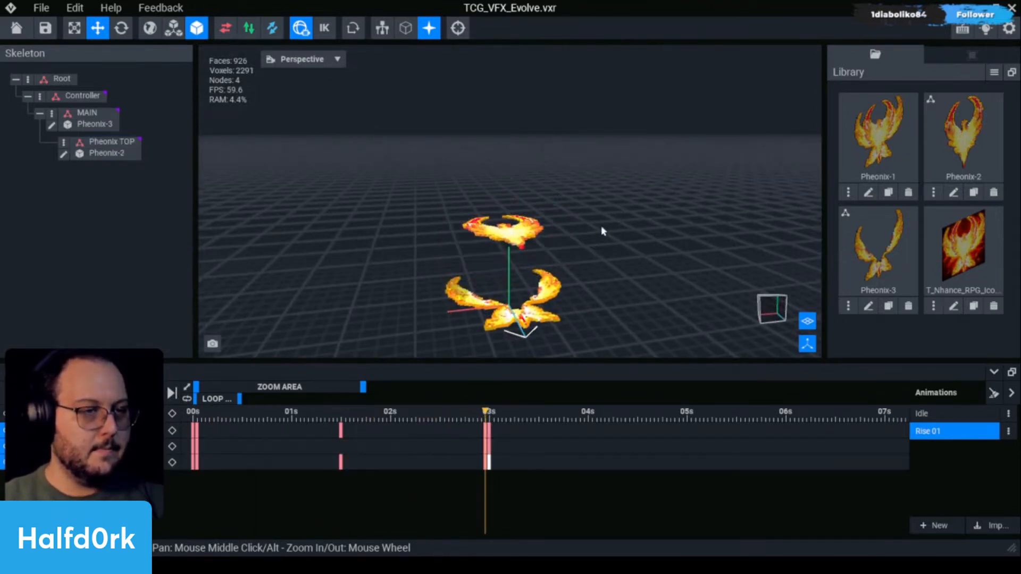
pyautogui.moveTo(306, 415); pyautogui.dragTo(449, 419)
pyautogui.press('space')
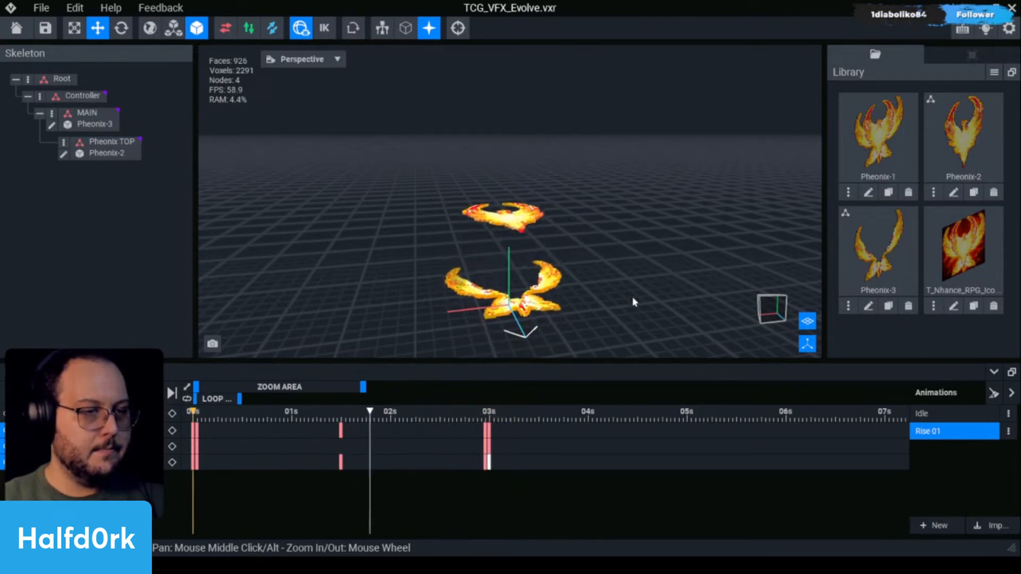
pyautogui.moveTo(586, 232); pyautogui.dragTo(613, 203, button='right')
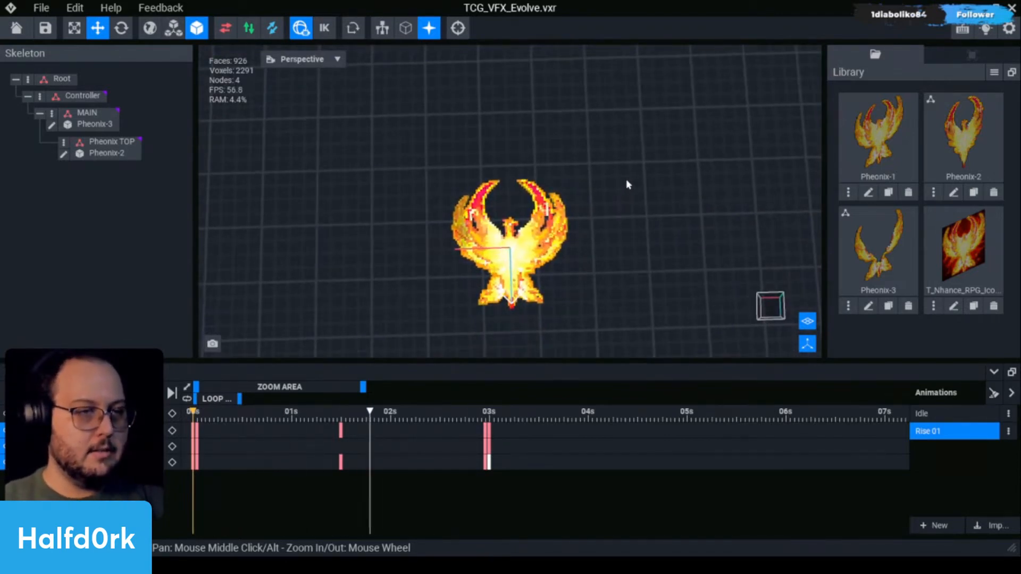
pyautogui.press('space')
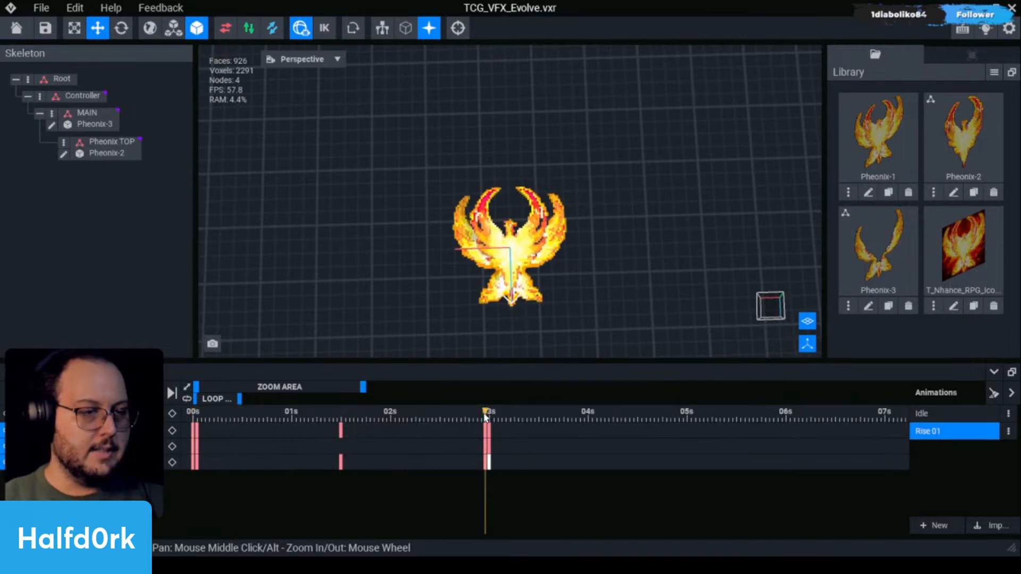
# Inspect Pheonix TOP at the keyframe just before 3 seconds from the front and above, and replay the animation.
pyautogui.click(485, 416)
pyautogui.moveTo(511, 250)
pyautogui.mouseDown(button='right')
pyautogui.moveTo(537, 205)
pyautogui.moveTo(518, 199)
pyautogui.mouseUp(button='right')
pyautogui.click(510, 259)
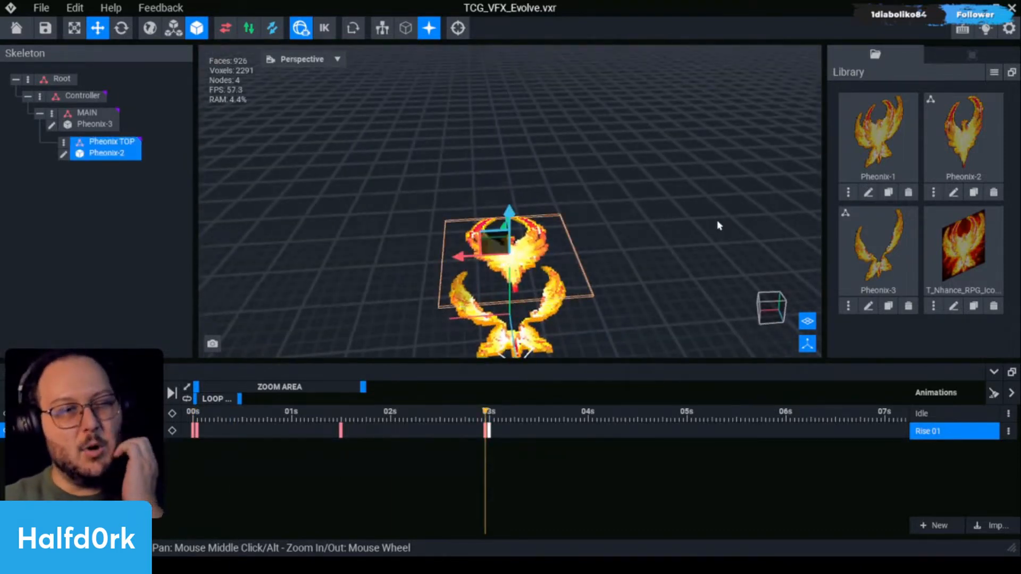
pyautogui.moveTo(584, 210); pyautogui.dragTo(568, 271, button='right')
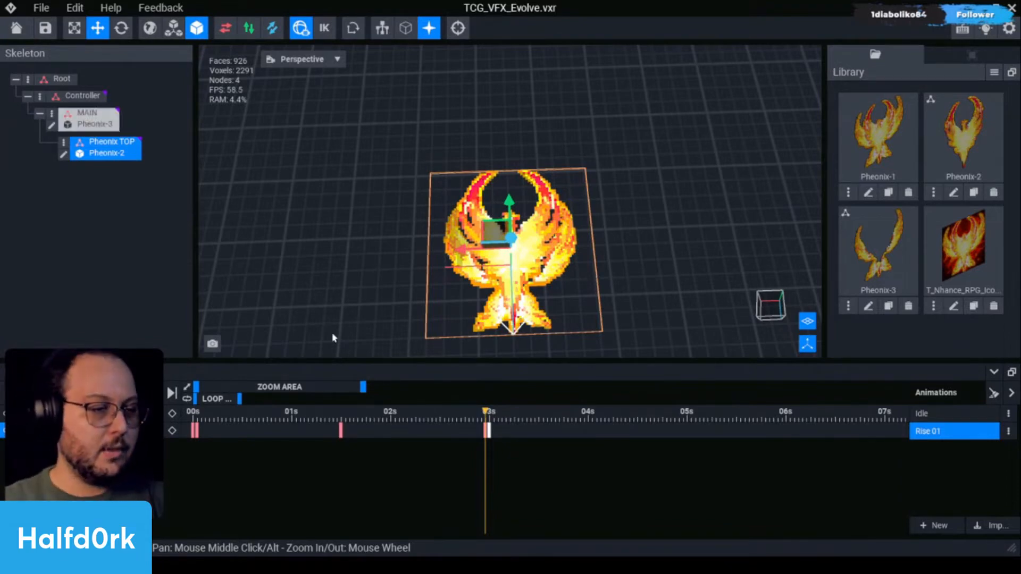
pyautogui.press('space')
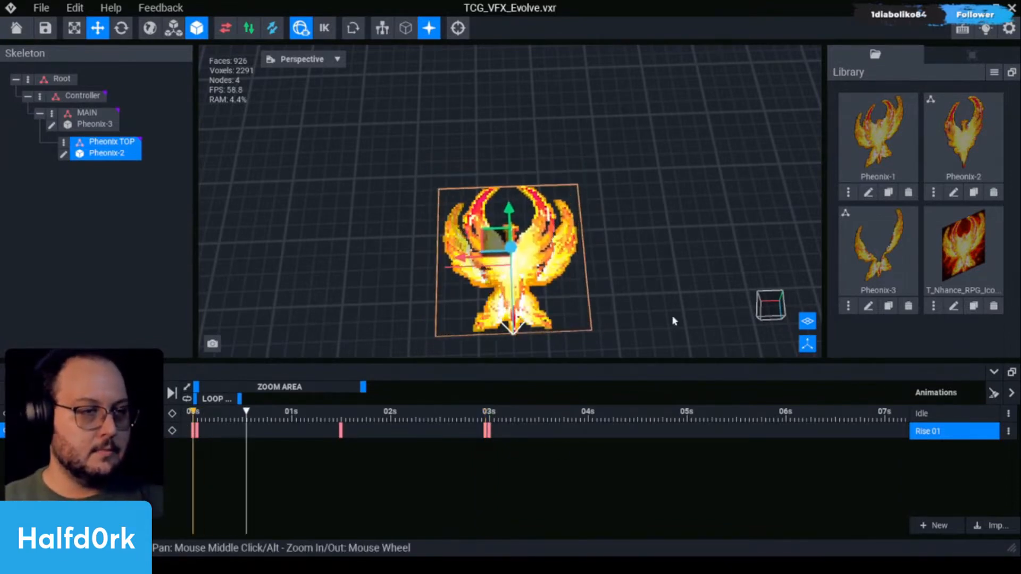
pyautogui.click(668, 325)
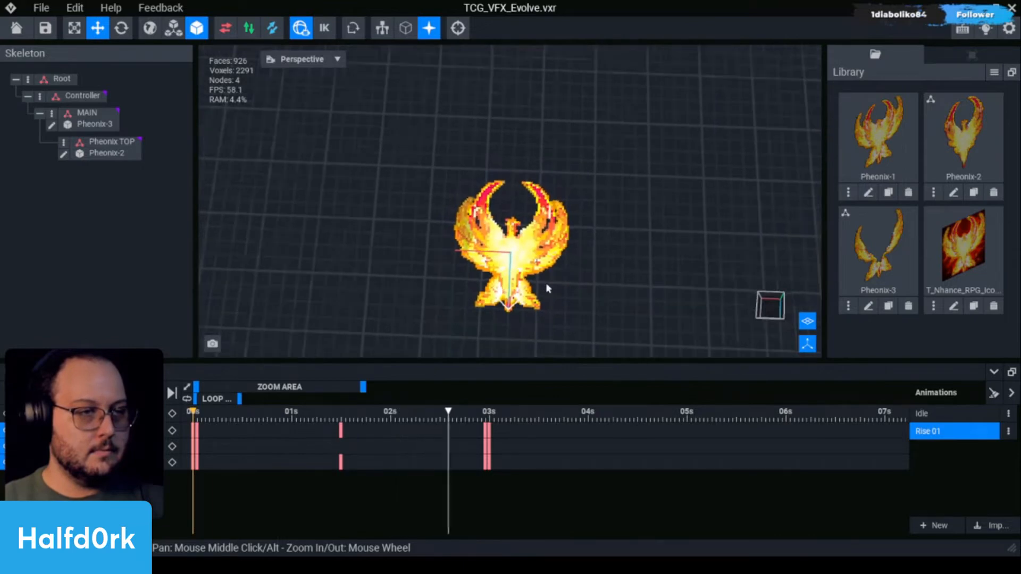
# Save the rig and replay Rise 01 from a raised front view.
pyautogui.click(532, 279)
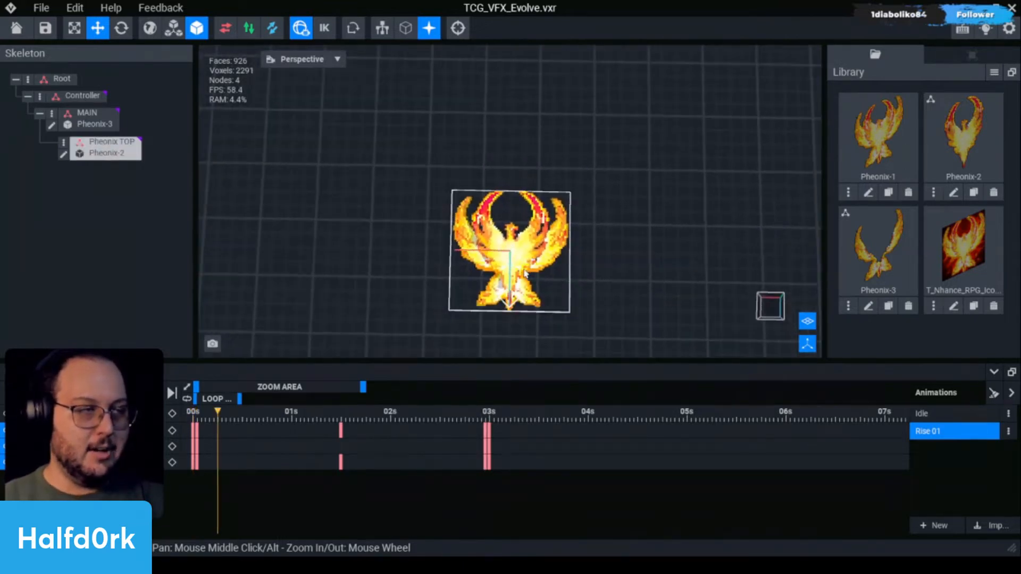
pyautogui.hotkey('ctrl', 's')
pyautogui.moveTo(222, 424); pyautogui.dragTo(421, 417)
pyautogui.click(509, 312)
pyautogui.click(627, 321)
pyautogui.moveTo(535, 281); pyautogui.dragTo(534, 271, button='right')
pyautogui.press('space')
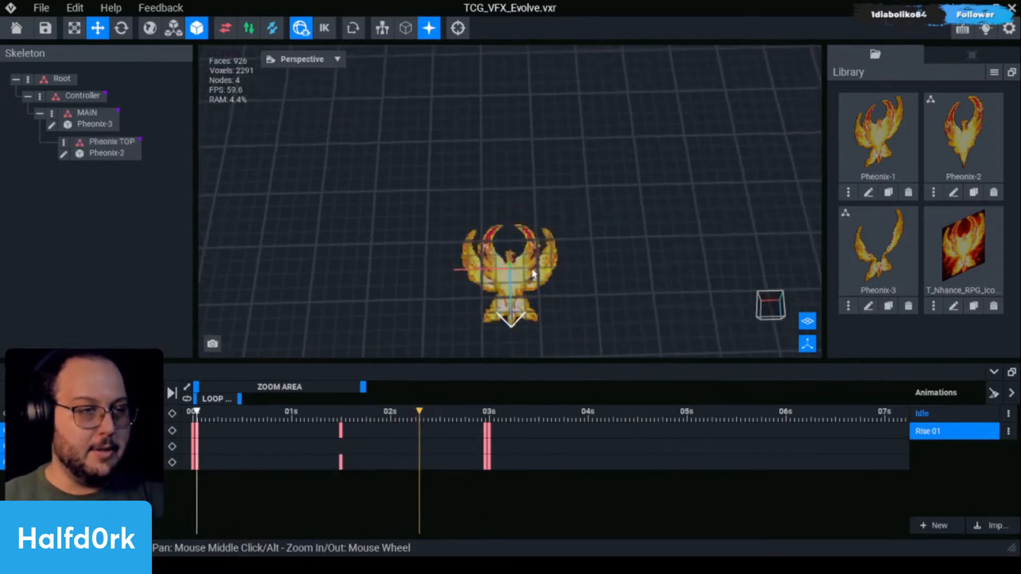
# Replay Rise 01 and examine the overlapping phoenix layers up close.
pyautogui.press('space')
pyautogui.scroll(5, 508, 248)
pyautogui.scroll(-5, 505, 246)
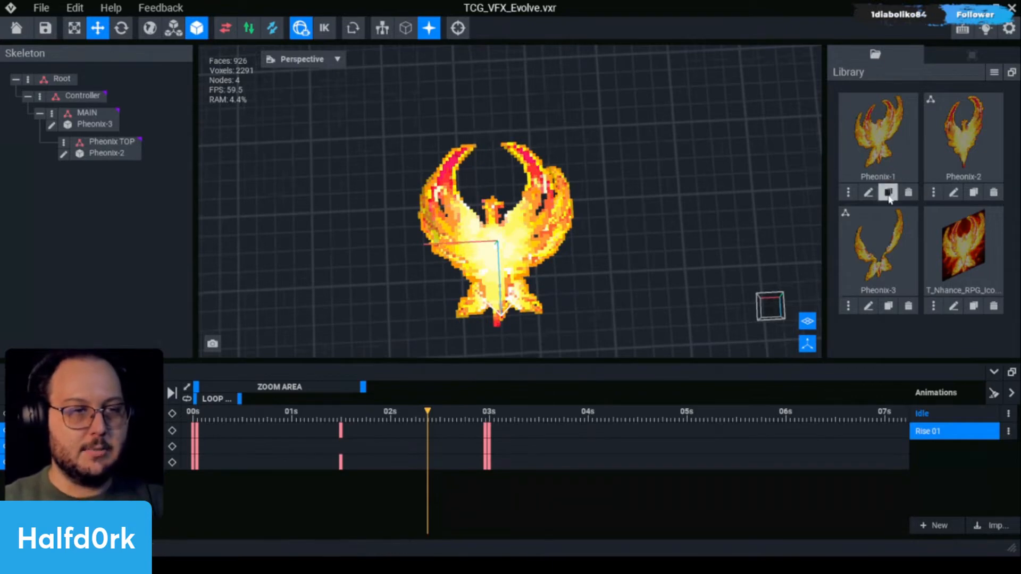
# Clone the Pheonix-1 model as Pheonix-4 and open the clone for voxel editing.
pyautogui.click(888, 193)
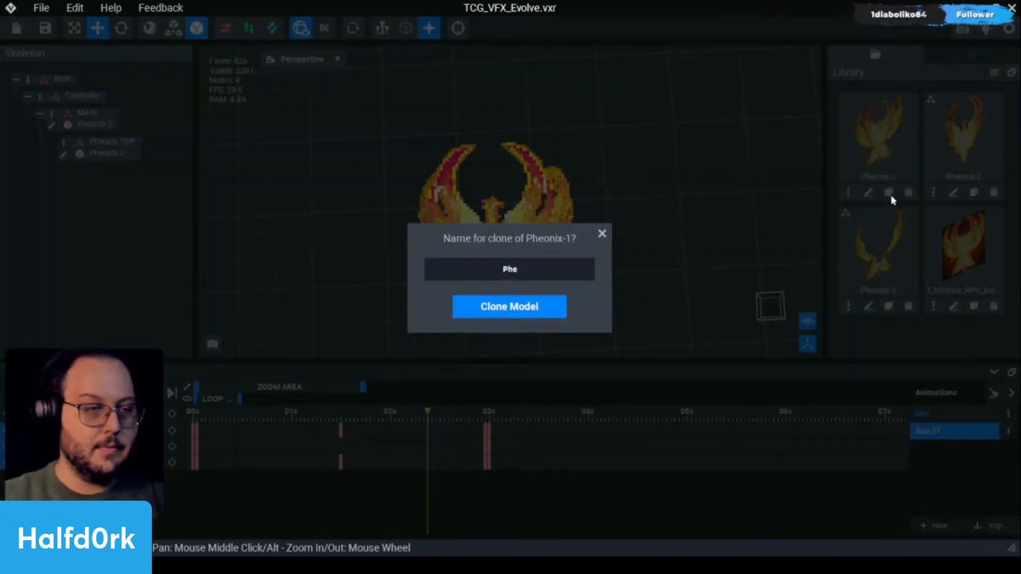
pyautogui.press('Return')
pyautogui.scroll(-2, 891, 196)
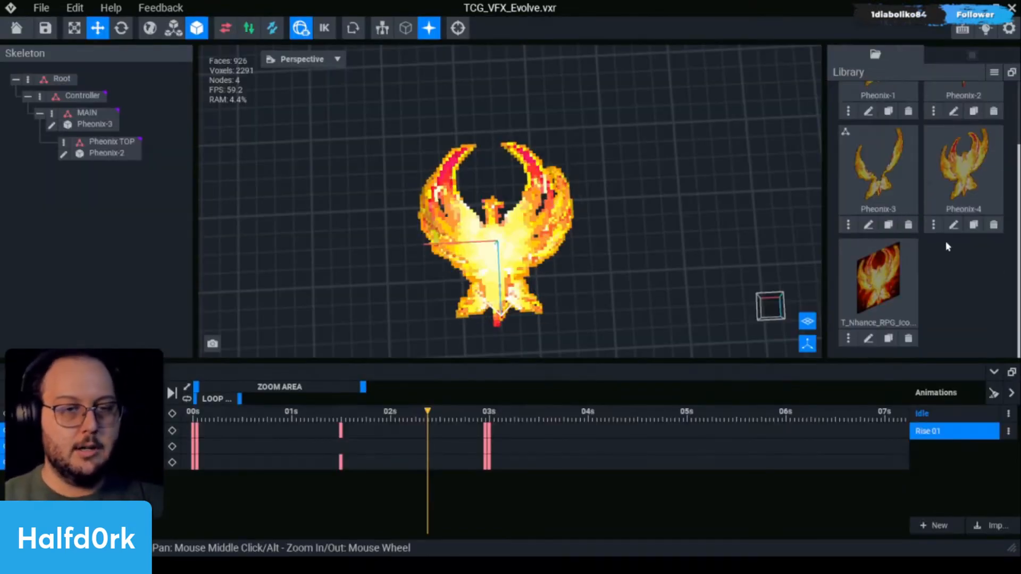
pyautogui.click(953, 224)
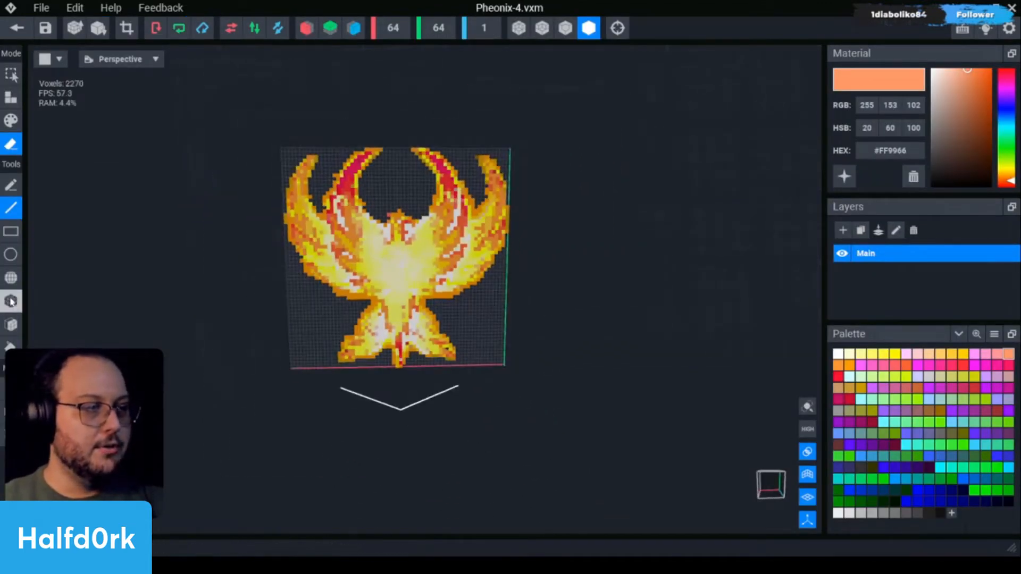
# Erase the lower half of the phoenix, including its tail and lower body, with a rectangle.
pyautogui.click(10, 325)
pyautogui.press('p')
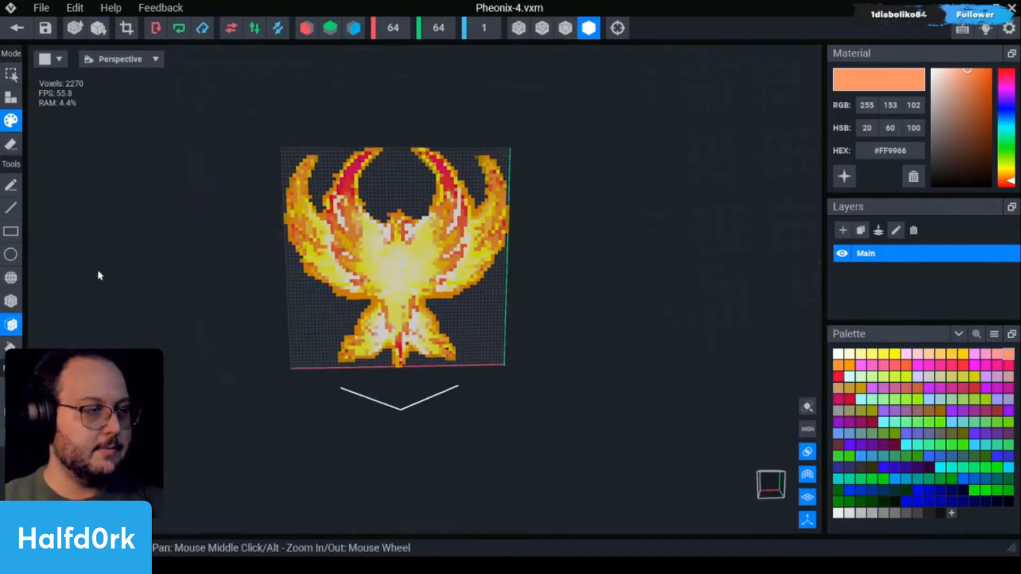
pyautogui.click(11, 231)
pyautogui.press('e')
pyautogui.moveTo(248, 260); pyautogui.dragTo(650, 437)
pyautogui.scroll(3, 448, 281)
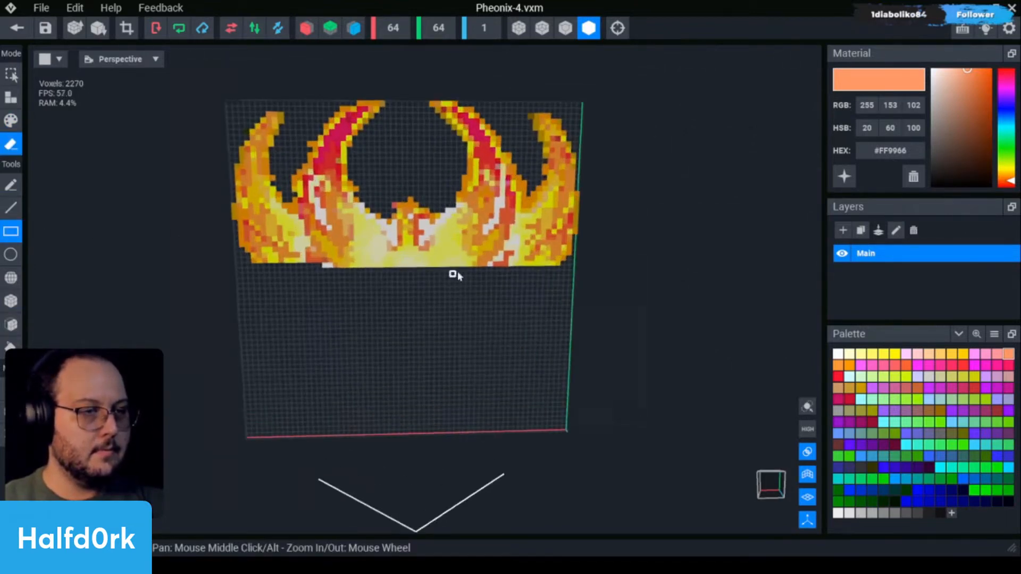
# Erase the outer wing feathers on both sides and the head and body between the two inner wings.
pyautogui.moveTo(544, 132); pyautogui.dragTo(549, 359)
pyautogui.moveTo(159, 110)
pyautogui.mouseDown()
pyautogui.moveTo(267, 302)
pyautogui.moveTo(292, 309)
pyautogui.mouseUp()
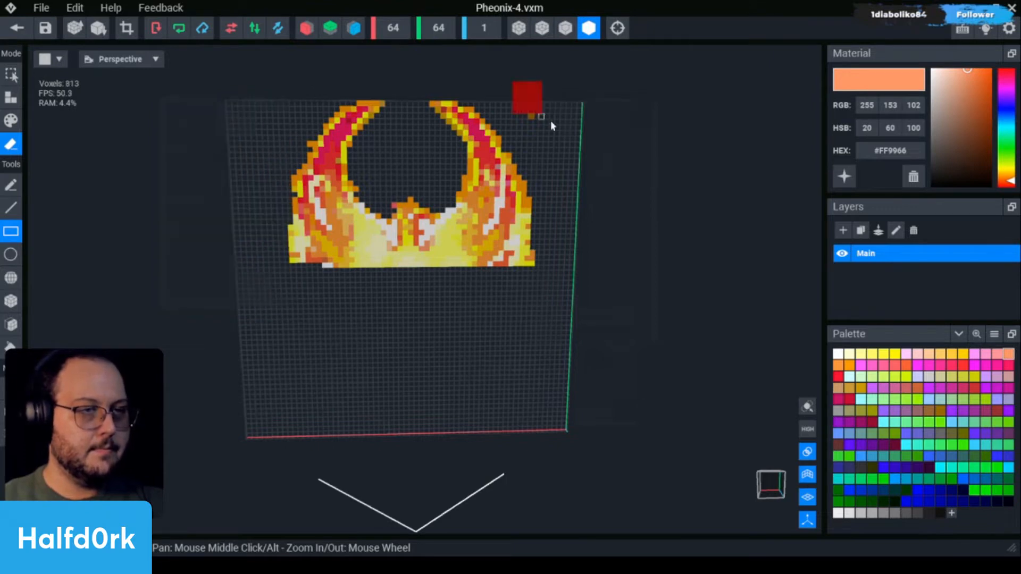
pyautogui.moveTo(382, 183); pyautogui.dragTo(462, 308)
pyautogui.scroll(2, 434, 282)
pyautogui.scroll(-1, 554, 200)
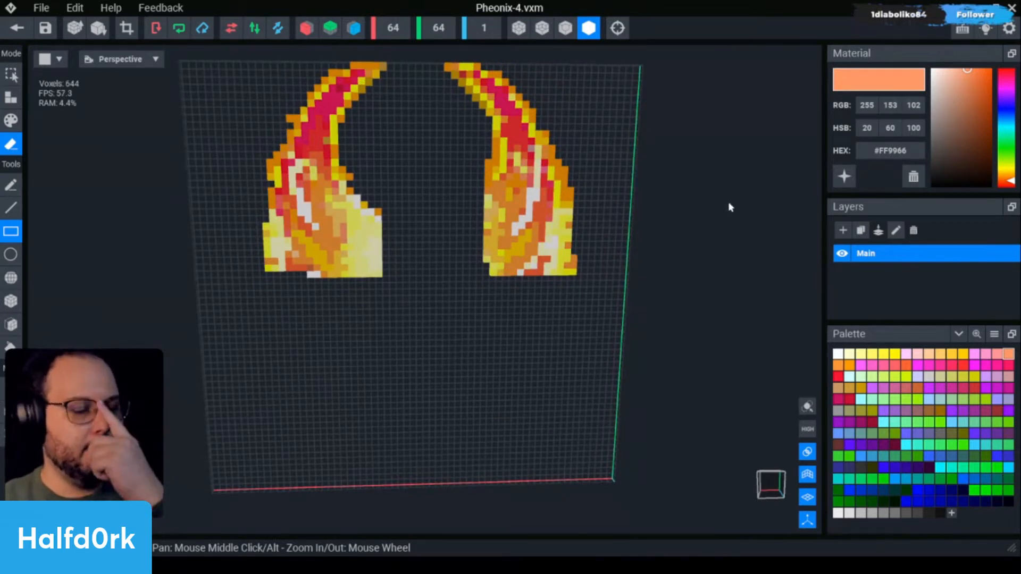
pyautogui.scroll(-2, 398, 147)
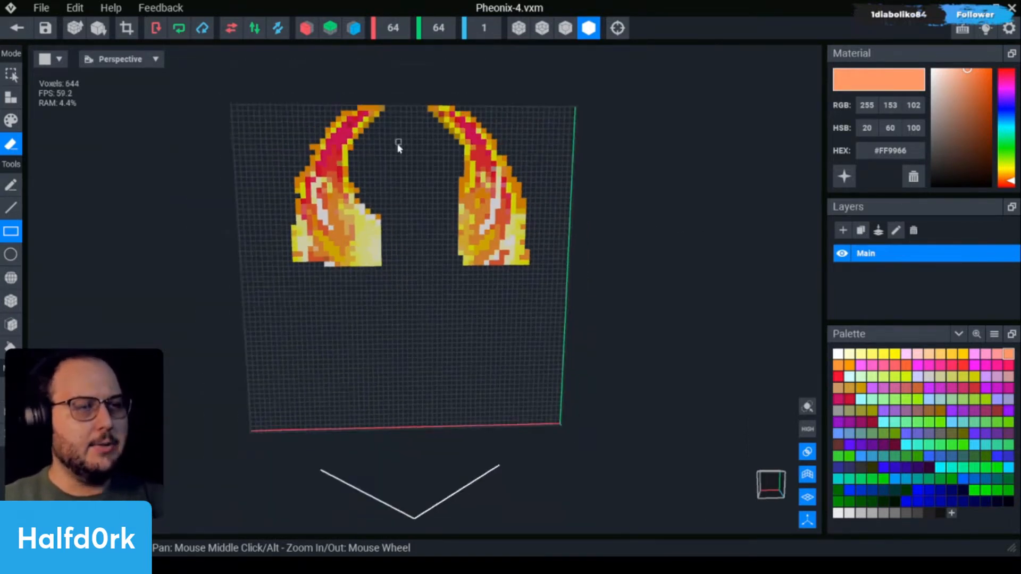
pyautogui.scroll(1, 415, 204)
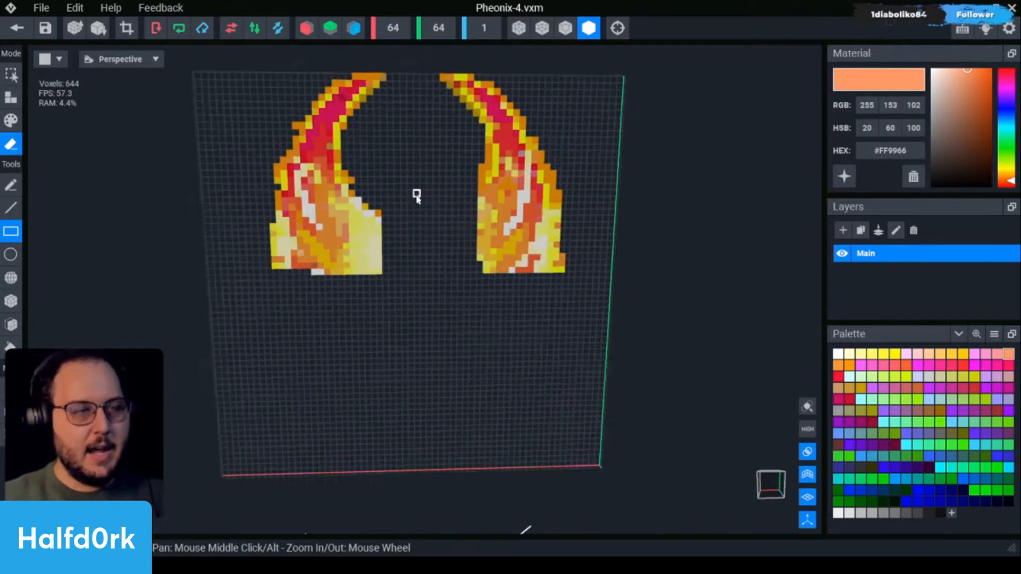
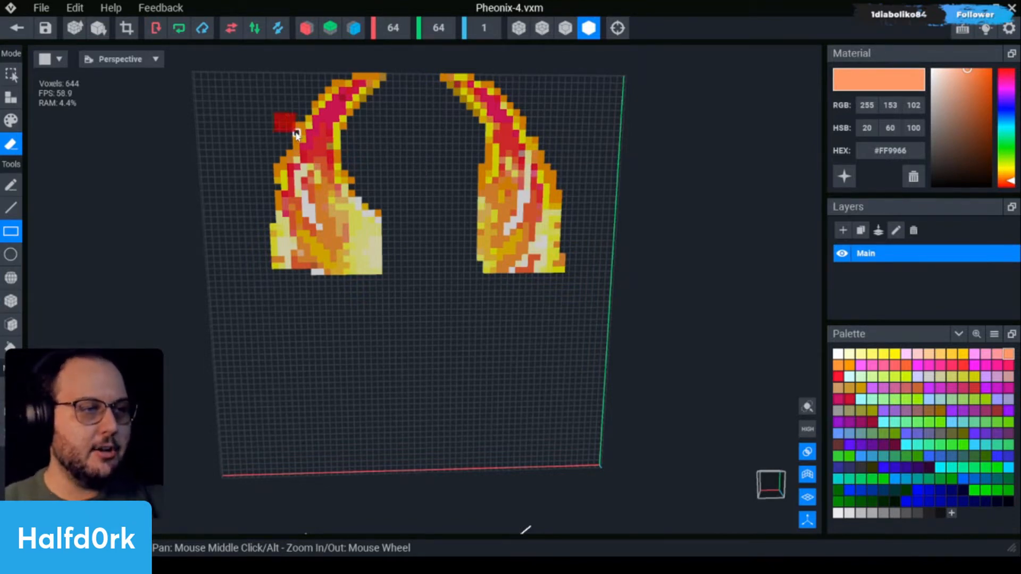
# Sample red #FF3333 from the left wing and paint diagonal red line streaks across its lower part.
pyautogui.click(10, 207)
pyautogui.scroll(5, 328, 157)
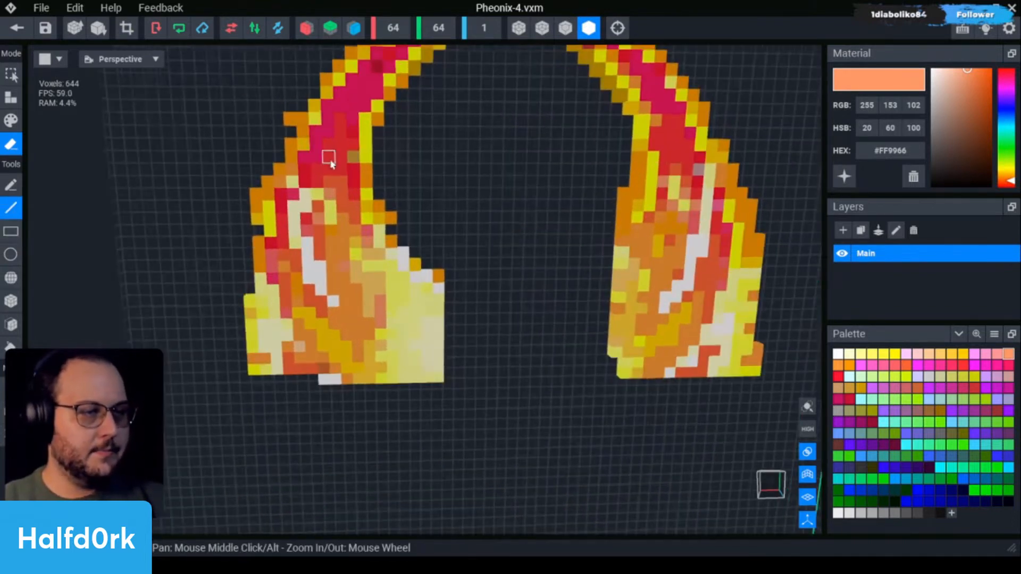
pyautogui.press('i')
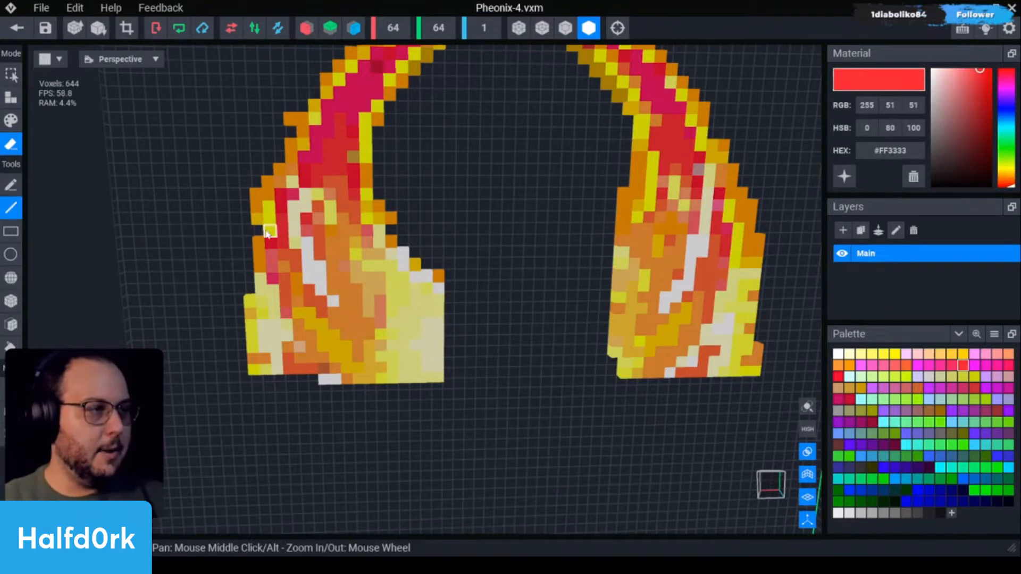
pyautogui.press('p')
pyautogui.moveTo(282, 219)
pyautogui.mouseDown()
pyautogui.moveTo(282, 266)
pyautogui.moveTo(381, 367)
pyautogui.mouseUp()
pyautogui.moveTo(297, 301); pyautogui.dragTo(357, 335)
pyautogui.moveTo(367, 254); pyautogui.dragTo(380, 312)
pyautogui.moveTo(331, 230); pyautogui.dragTo(392, 324)
pyautogui.moveTo(344, 256); pyautogui.dragTo(394, 347)
pyautogui.moveTo(355, 243)
pyautogui.mouseDown()
pyautogui.moveTo(403, 299)
pyautogui.moveTo(404, 289)
pyautogui.mouseUp()
pyautogui.moveTo(306, 195); pyautogui.dragTo(320, 278)
pyautogui.scroll(-2, 542, 242)
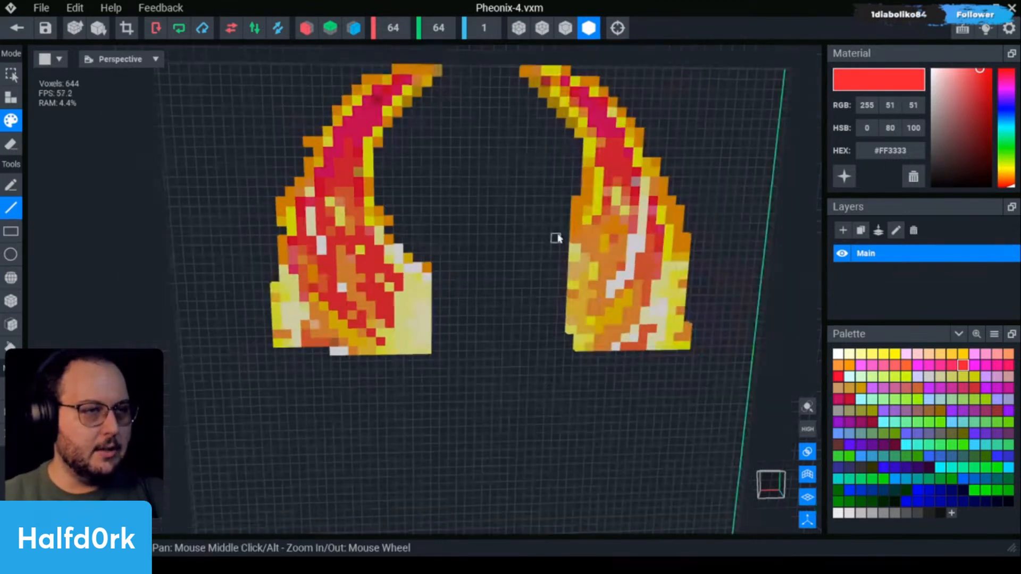
# Erase the entire right wing piece with a rectangle, leaving only the left wing.
pyautogui.press('r')
pyautogui.press('e')
pyautogui.scroll(-3, 550, 221)
pyautogui.moveTo(453, 89)
pyautogui.mouseDown()
pyautogui.moveTo(710, 396)
pyautogui.moveTo(700, 403)
pyautogui.mouseUp()
# Trim the remaining wing's inner side and lower outer corner with the rectangle eraser.
pyautogui.moveTo(451, 295); pyautogui.dragTo(410, 240)
pyautogui.moveTo(404, 236); pyautogui.dragTo(411, 270)
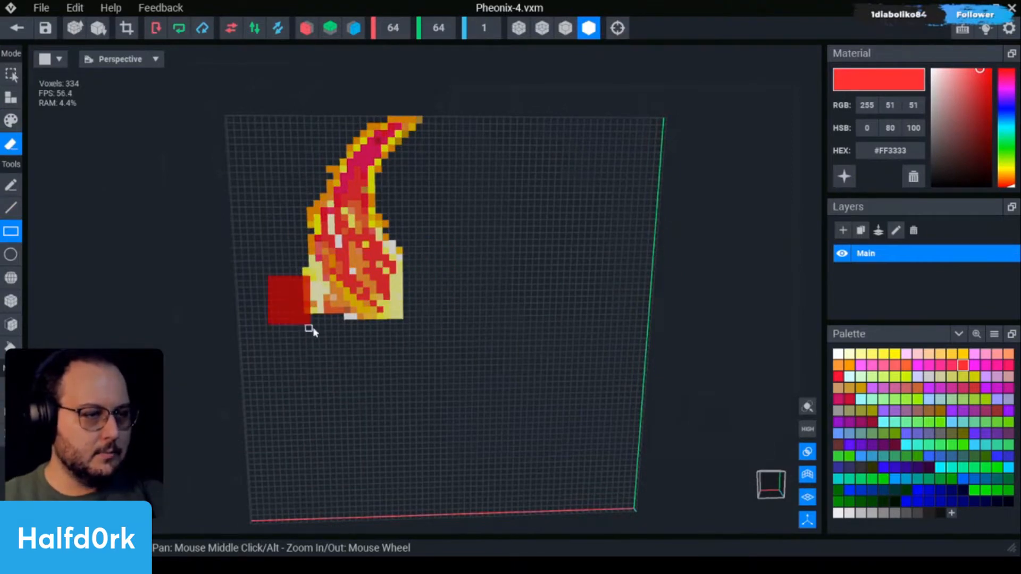
pyautogui.moveTo(311, 327); pyautogui.dragTo(311, 327)
pyautogui.scroll(3, 311, 327)
pyautogui.moveTo(246, 253)
pyautogui.mouseDown()
pyautogui.moveTo(269, 312)
pyautogui.moveTo(285, 307)
pyautogui.mouseUp()
pyautogui.scroll(2, 276, 326)
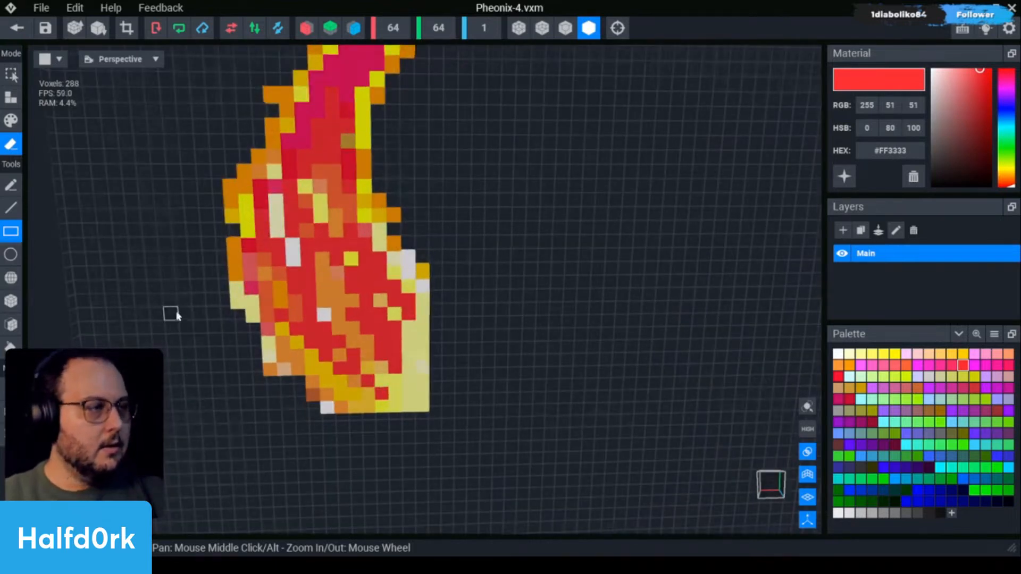
# Paint the interior of the wing's lower part almost solid #FF3333 red with freehand strokes.
pyautogui.press('2')
pyautogui.press('1')
pyautogui.press('e')
pyautogui.press('r')
pyautogui.press('e')
pyautogui.moveTo(423, 408)
pyautogui.mouseDown()
pyautogui.moveTo(391, 353)
pyautogui.moveTo(324, 303)
pyautogui.moveTo(291, 245)
pyautogui.mouseUp()
pyautogui.moveTo(333, 326)
pyautogui.mouseDown()
pyautogui.moveTo(262, 259)
pyautogui.moveTo(382, 331)
pyautogui.moveTo(406, 374)
pyautogui.moveTo(364, 369)
pyautogui.mouseUp()
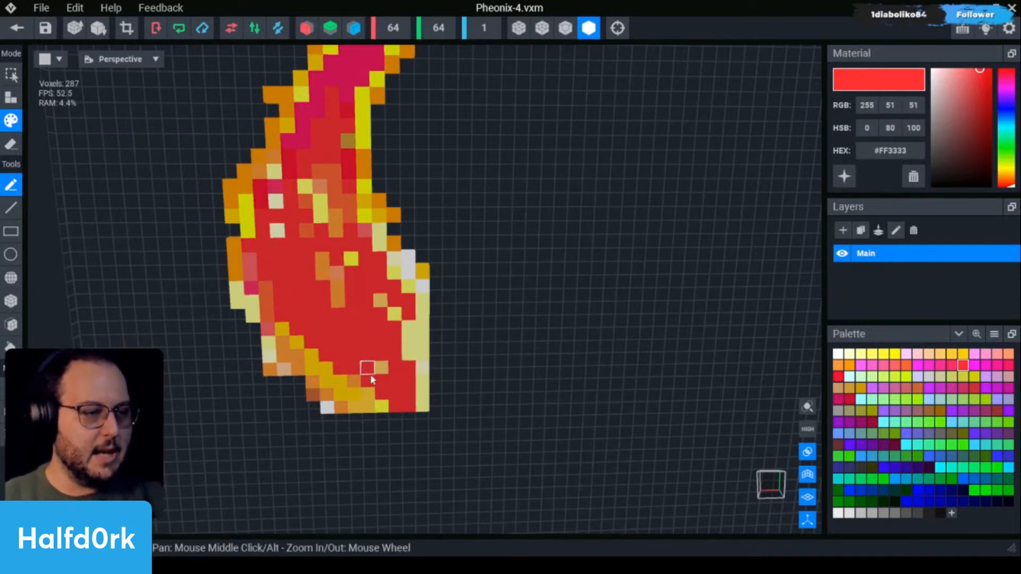
pyautogui.moveTo(383, 315)
pyautogui.mouseDown()
pyautogui.moveTo(447, 378)
pyautogui.moveTo(385, 307)
pyautogui.mouseUp()
pyautogui.click(393, 314)
pyautogui.scroll(-3, 443, 282)
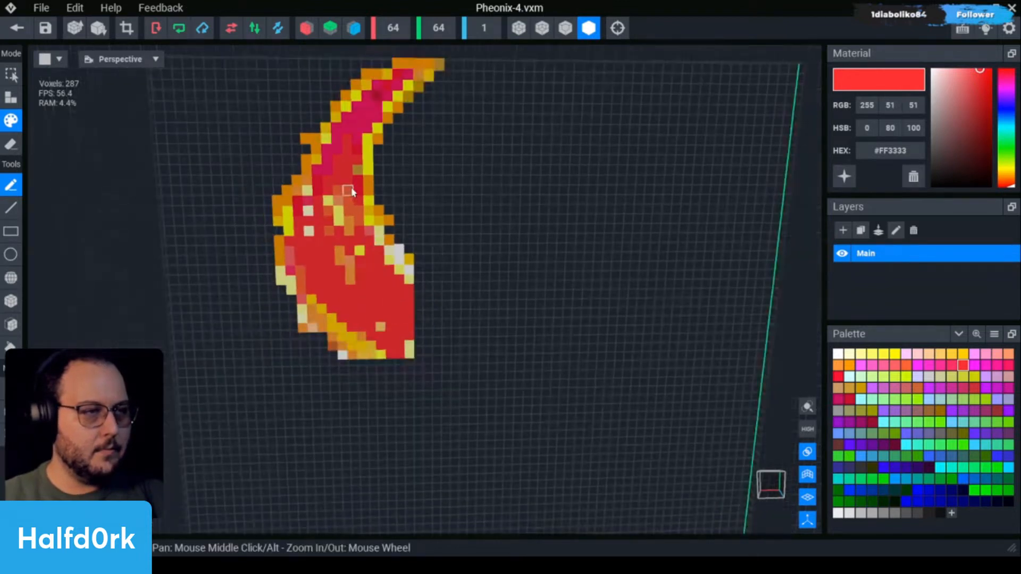
# Sample pink #FF0066 from the wing and paint a band down the inside of its outer edge.
pyautogui.moveTo(350, 192); pyautogui.dragTo(354, 159, button='right')
pyautogui.press('i')
pyautogui.click(365, 173)
pyautogui.scroll(3, 361, 175)
pyautogui.moveTo(360, 176); pyautogui.dragTo(424, 149, button='middle')
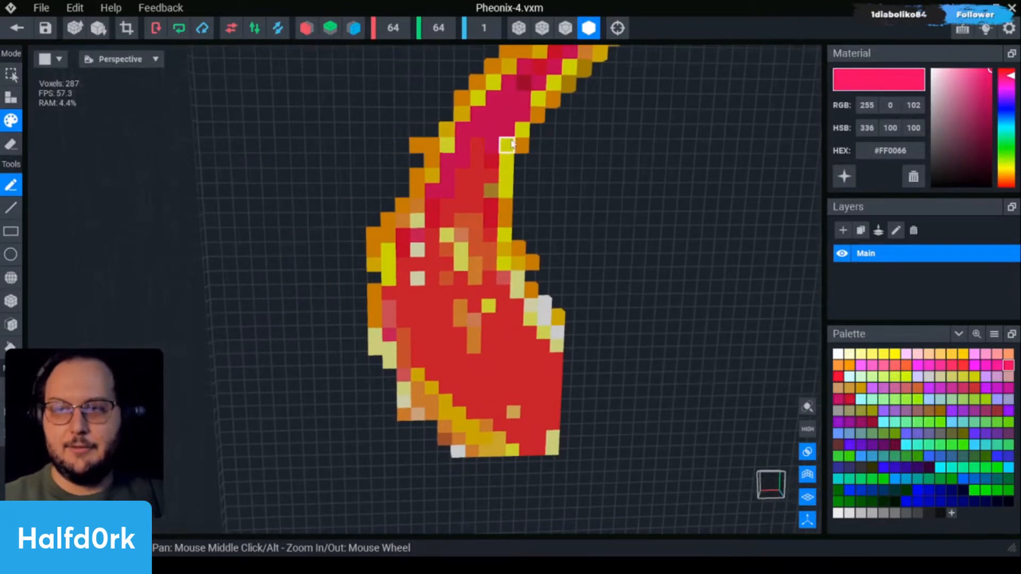
pyautogui.moveTo(435, 209)
pyautogui.mouseDown()
pyautogui.moveTo(399, 297)
pyautogui.moveTo(428, 350)
pyautogui.moveTo(434, 396)
pyautogui.moveTo(460, 405)
pyautogui.mouseUp()
pyautogui.moveTo(418, 322); pyautogui.dragTo(418, 335)
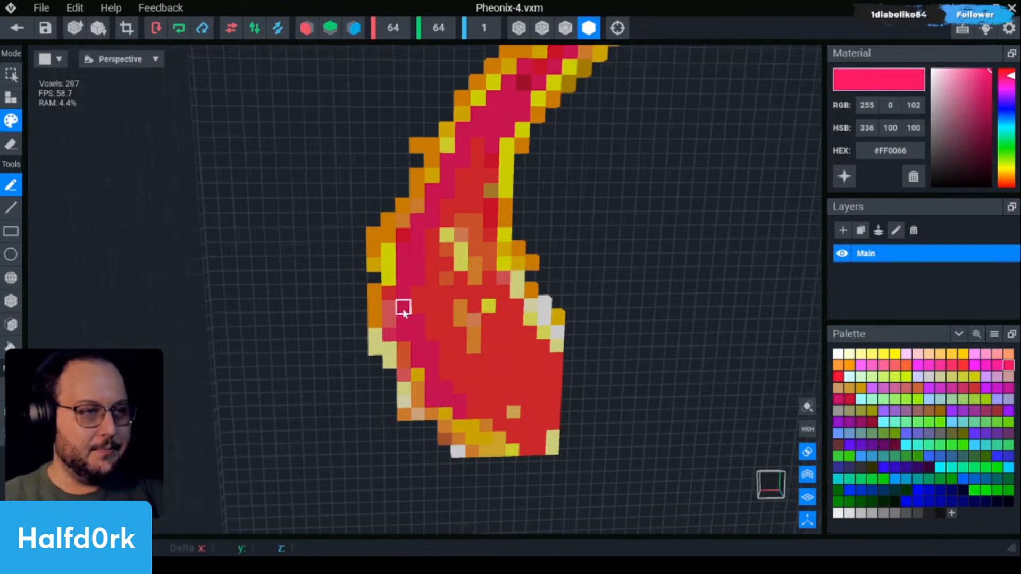
# Add #CC0033 dark red patches to the wing's red interior and blend in #FF0033 strokes.
pyautogui.keyDown('shift'); pyautogui.click(524, 85); pyautogui.keyUp('shift')
pyautogui.moveTo(478, 163)
pyautogui.mouseDown()
pyautogui.moveTo(444, 305)
pyautogui.moveTo(427, 303)
pyautogui.moveTo(472, 401)
pyautogui.moveTo(546, 449)
pyautogui.moveTo(458, 335)
pyautogui.moveTo(476, 221)
pyautogui.moveTo(527, 401)
pyautogui.moveTo(505, 184)
pyautogui.mouseUp()
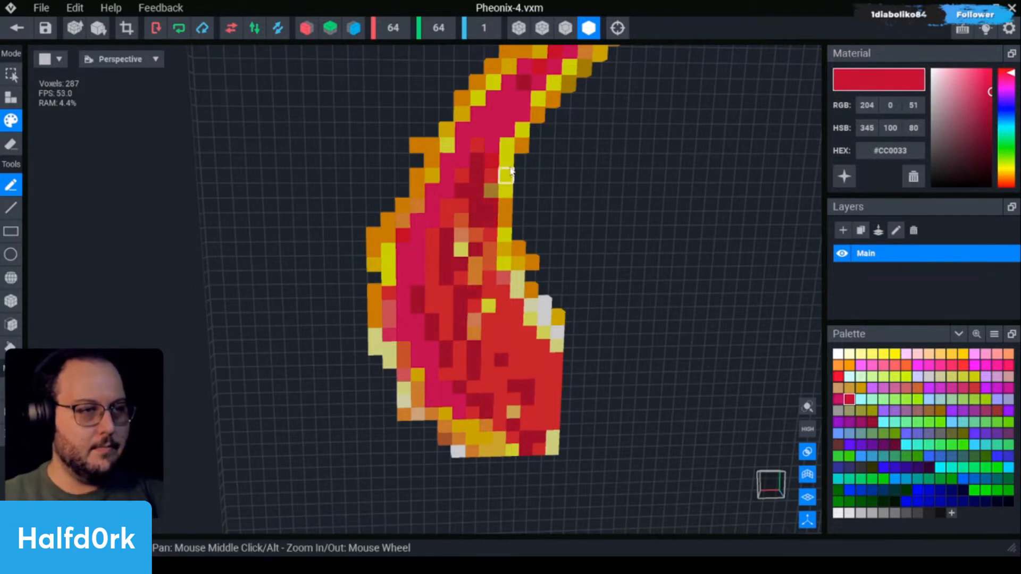
pyautogui.press('i')
pyautogui.click(544, 74)
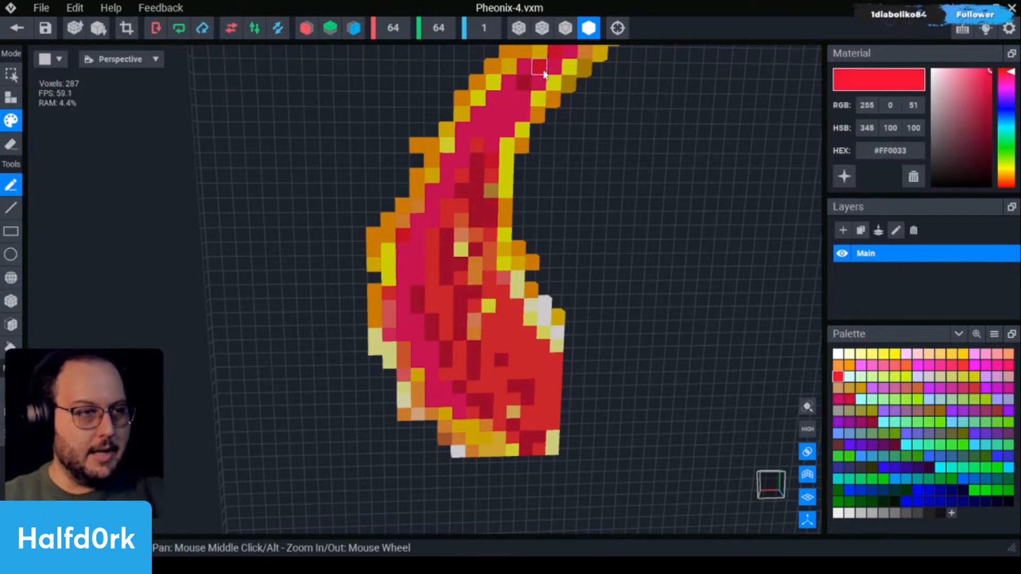
pyautogui.moveTo(494, 161); pyautogui.dragTo(492, 192)
pyautogui.moveTo(495, 346)
pyautogui.mouseDown()
pyautogui.moveTo(501, 358)
pyautogui.moveTo(529, 357)
pyautogui.moveTo(480, 224)
pyautogui.moveTo(476, 275)
pyautogui.moveTo(461, 247)
pyautogui.moveTo(547, 299)
pyautogui.mouseUp()
pyautogui.scroll(-3, 485, 308)
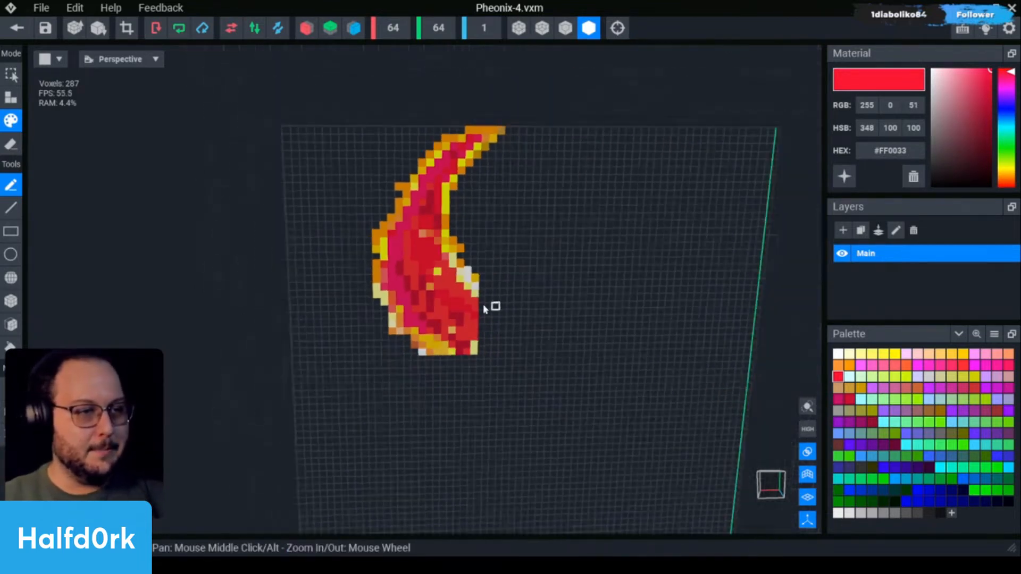
# Recolour the wing's outer rim with #FFCC00 and attach #FF9900 orange voxels along that edge.
pyautogui.scroll(2, 417, 173)
pyautogui.keyDown('alt'); pyautogui.click(422, 175); pyautogui.keyUp('alt')
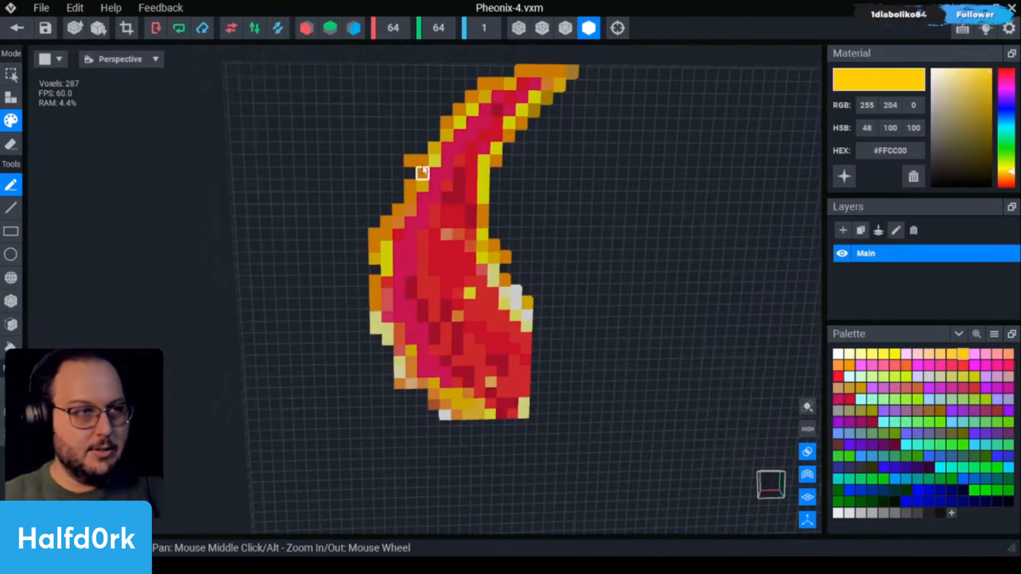
pyautogui.scroll(-2, 405, 212)
pyautogui.scroll(2, 441, 163)
pyautogui.keyDown('alt'); pyautogui.click(449, 122); pyautogui.keyUp('alt')
pyautogui.press('a')
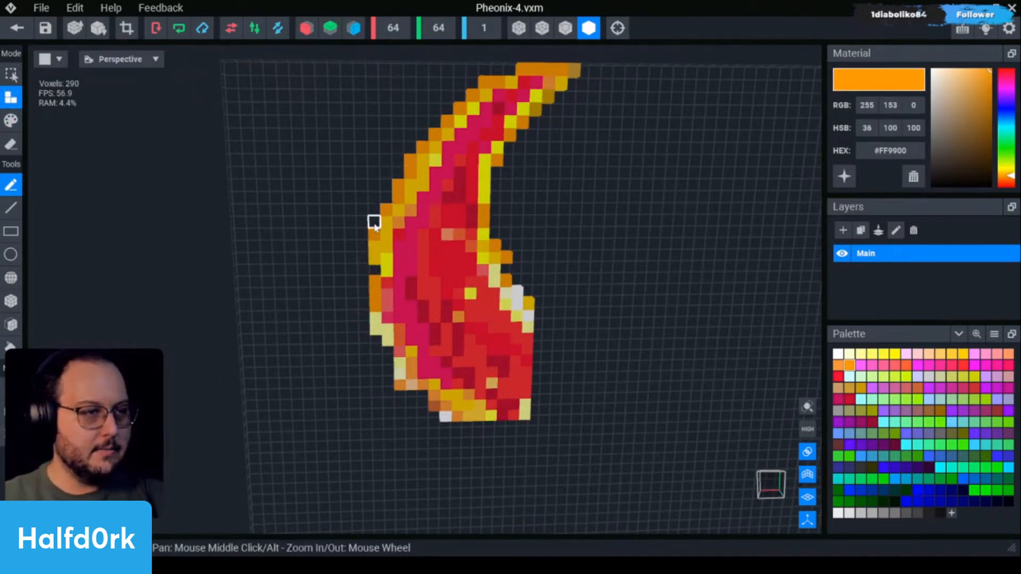
pyautogui.moveTo(362, 246); pyautogui.dragTo(365, 261)
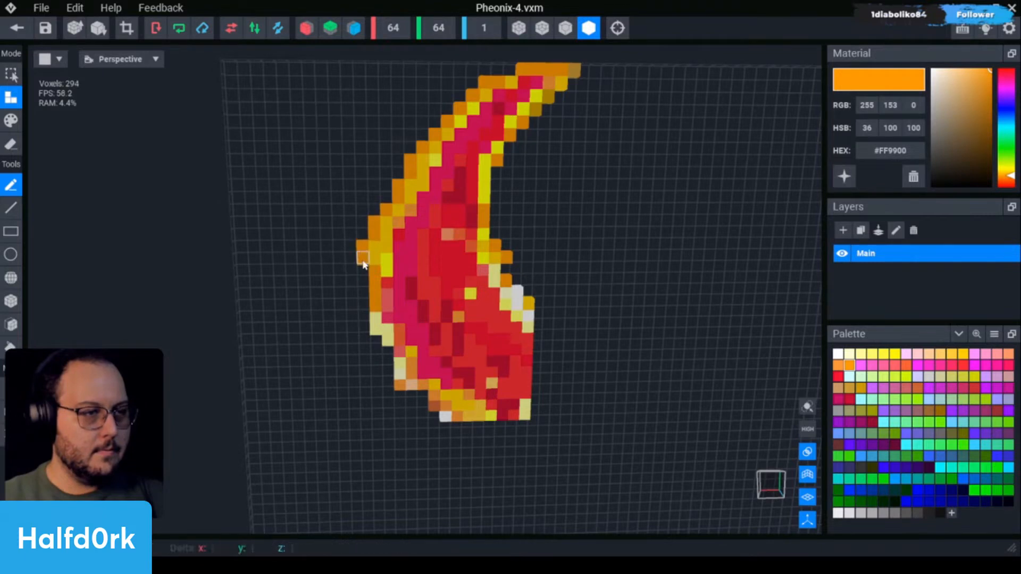
# Smooth the wing's inner edge by attaching #FF9900 voxels in its gaps and erasing a protruding one.
pyautogui.scroll(-5, 457, 306)
pyautogui.scroll(5, 493, 272)
pyautogui.scroll(2, 493, 272)
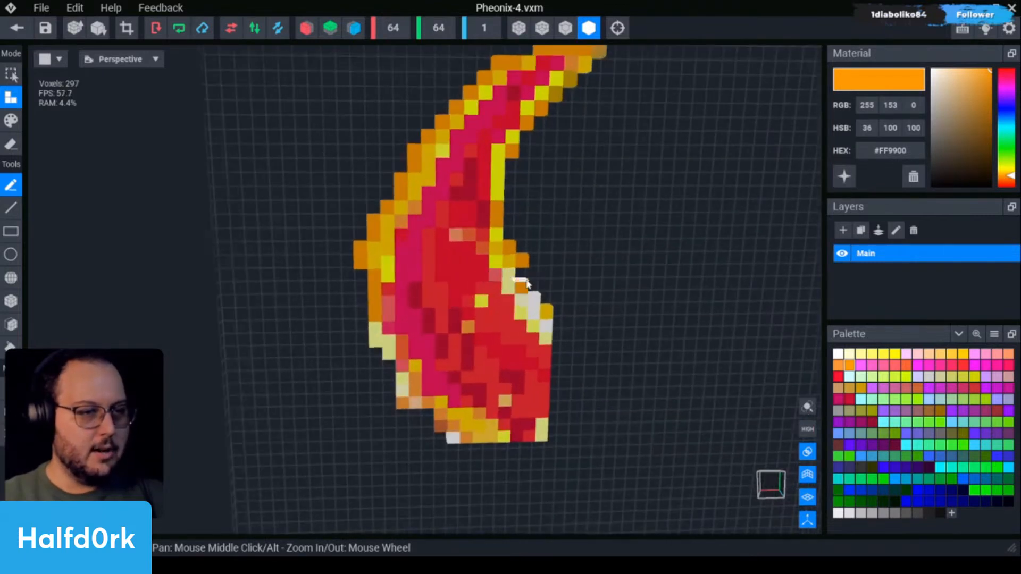
pyautogui.press('p')
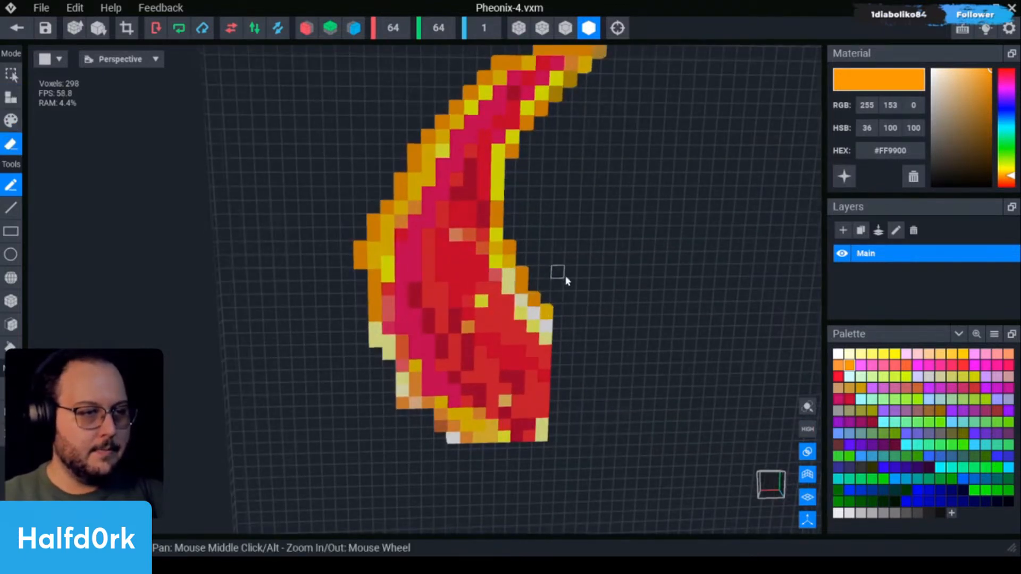
pyautogui.scroll(-2, 553, 273)
# Erase the protruding orange voxels from the bulge on the wing's outer edge.
pyautogui.scroll(-2, 484, 211)
pyautogui.scroll(2, 489, 206)
pyautogui.scroll(-4, 478, 208)
pyautogui.scroll(2, 415, 297)
pyautogui.press('e')
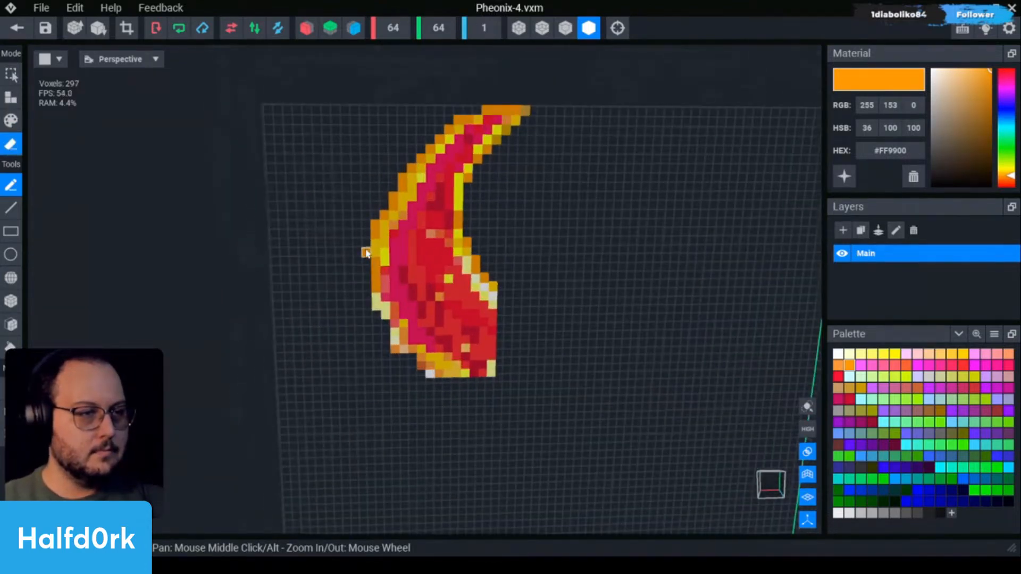
pyautogui.scroll(-4, 380, 264)
pyautogui.click(387, 279)
pyautogui.scroll(6, 372, 271)
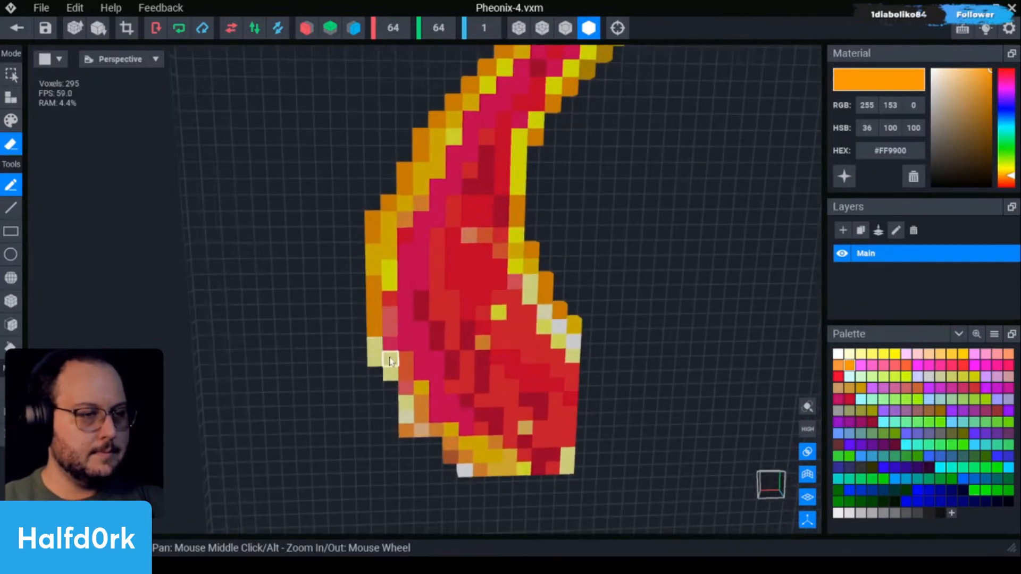
# Paint the middle of the wing's outer edge yellow #FFFF00 and attach a column of #FF9900 voxels beside it.
pyautogui.press('i')
pyautogui.press('p')
pyautogui.moveTo(375, 299); pyautogui.dragTo(379, 345)
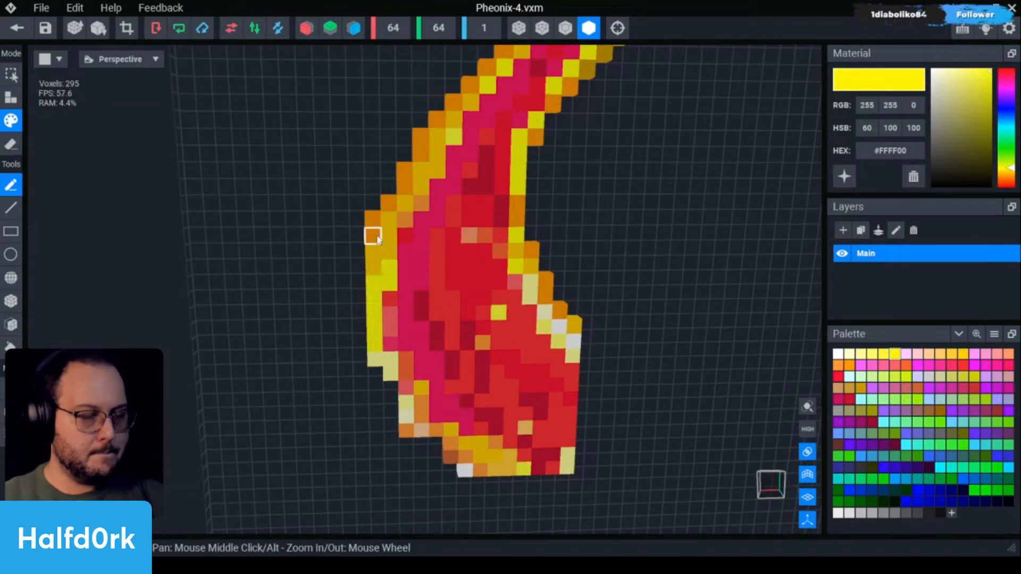
pyautogui.press('i')
pyautogui.press('a')
pyautogui.moveTo(358, 296); pyautogui.dragTo(361, 347)
pyautogui.scroll(-4, 363, 330)
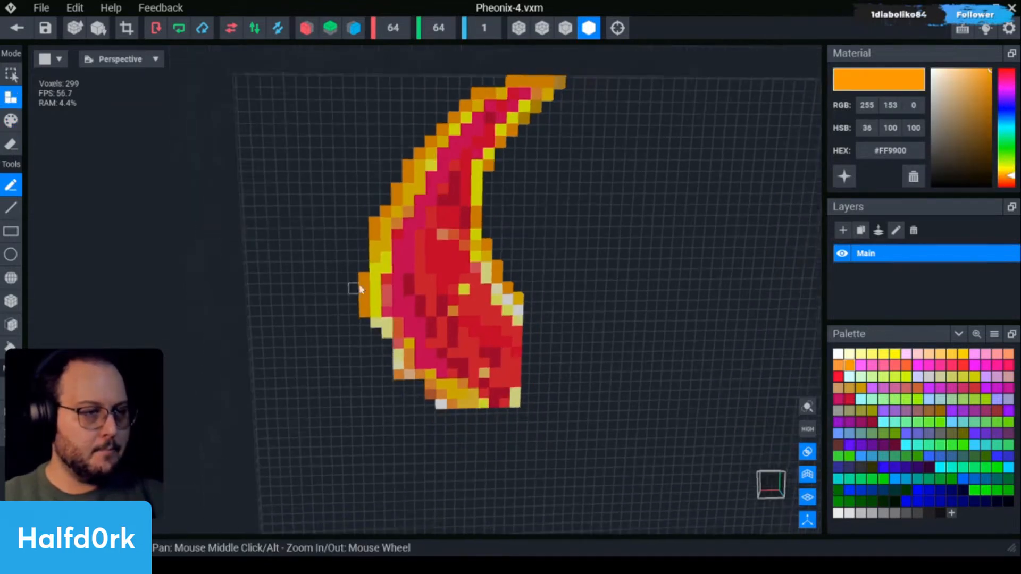
# Attach #FF9900 voxels in the gaps of the wing's lower outer edge and erase the protruding corner voxel there.
pyautogui.scroll(-4, 396, 267)
pyautogui.scroll(4, 383, 319)
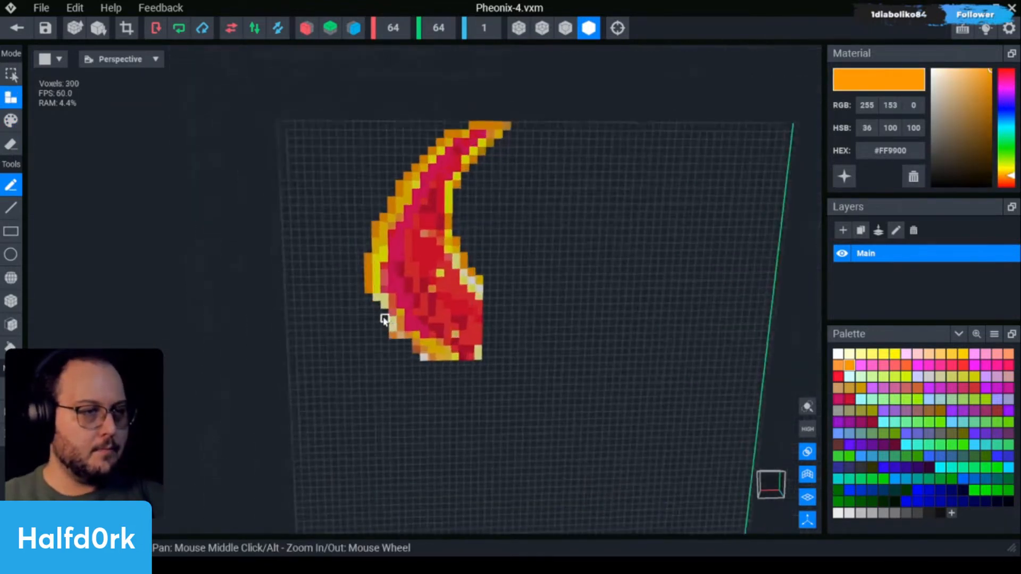
pyautogui.click(376, 336)
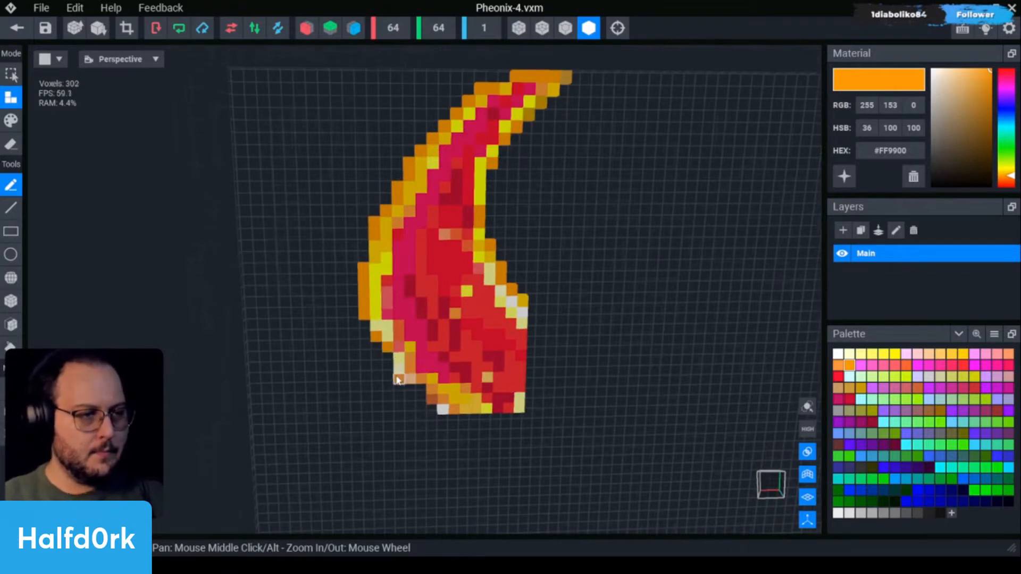
pyautogui.press('e')
pyautogui.press('p')
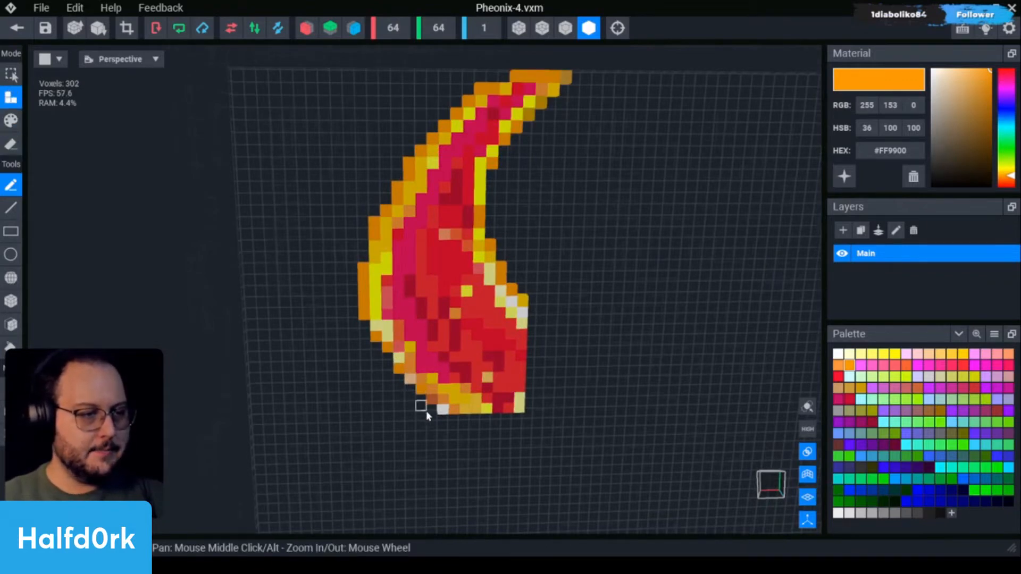
# Attach a row of #FF9900 voxels beneath the wing's bottom tip and erase the voxels at its lower inner corner.
pyautogui.scroll(-2, 431, 410)
pyautogui.scroll(-2, 451, 401)
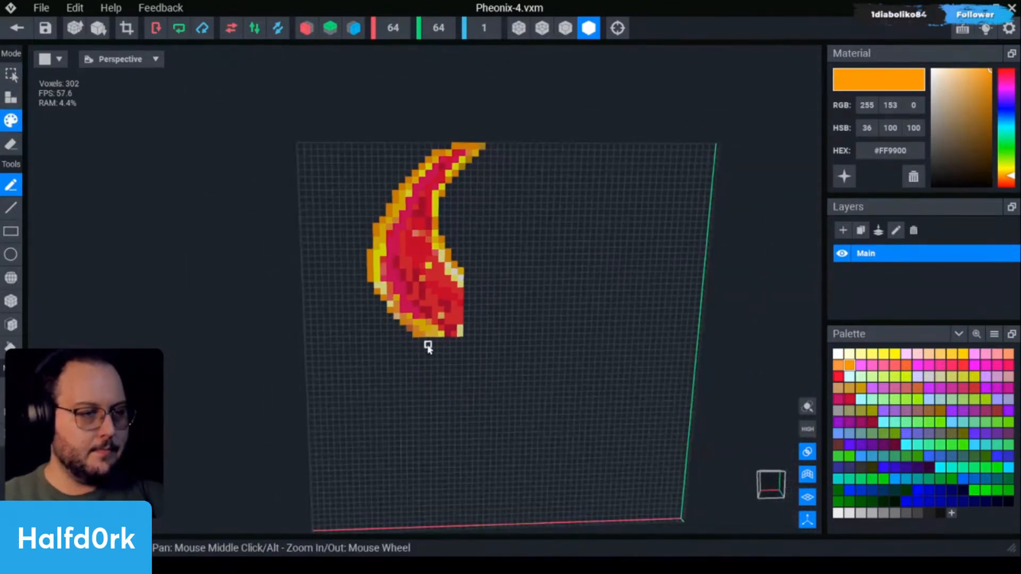
pyautogui.moveTo(434, 341); pyautogui.dragTo(456, 341)
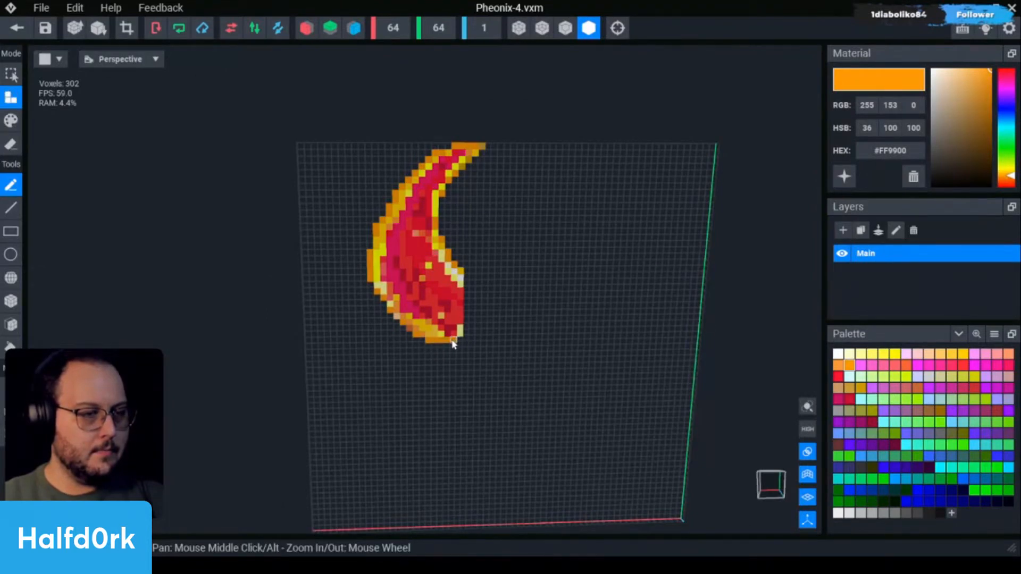
pyautogui.scroll(2, 473, 346)
pyautogui.press('e')
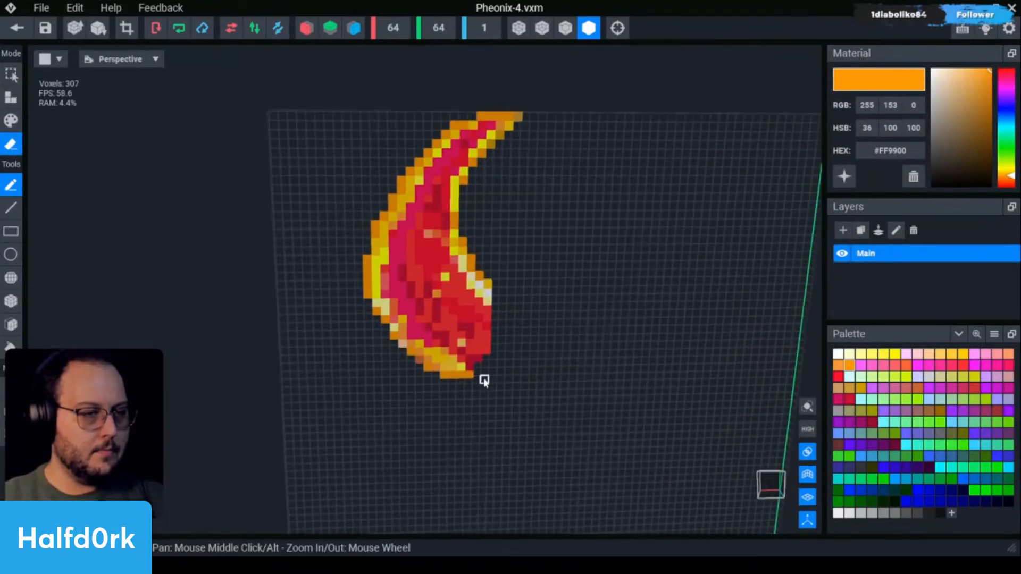
pyautogui.click(477, 371)
# Undo the accidental erasure inside the wing, and recolour the stray yellow and orange voxels in its red area with #FF3333.
pyautogui.scroll(-1, 485, 341)
pyautogui.scroll(-3, 486, 313)
pyautogui.scroll(5, 483, 298)
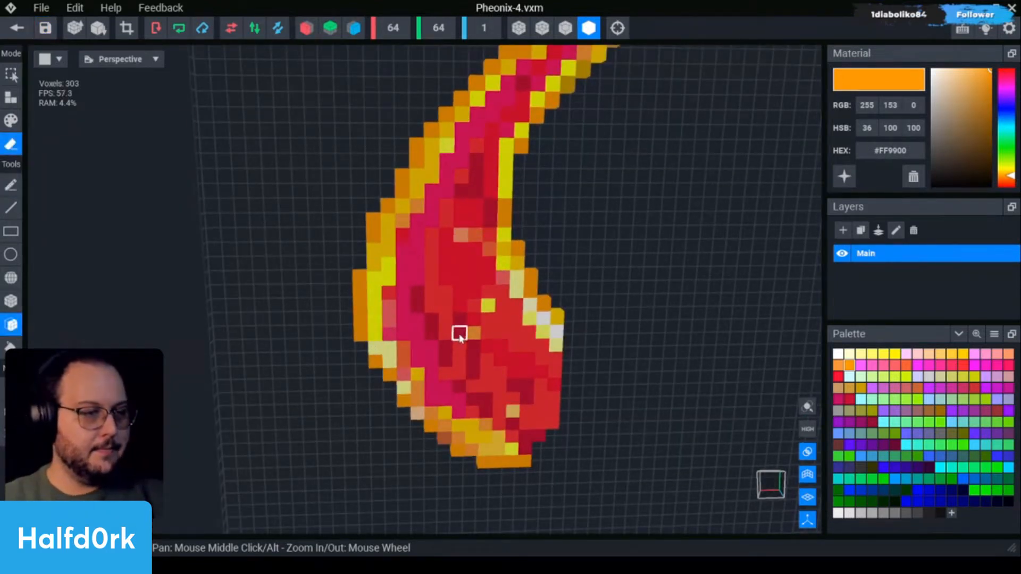
pyautogui.click(445, 337)
pyautogui.press('p')
pyautogui.hotkey('ctrl', 'z')
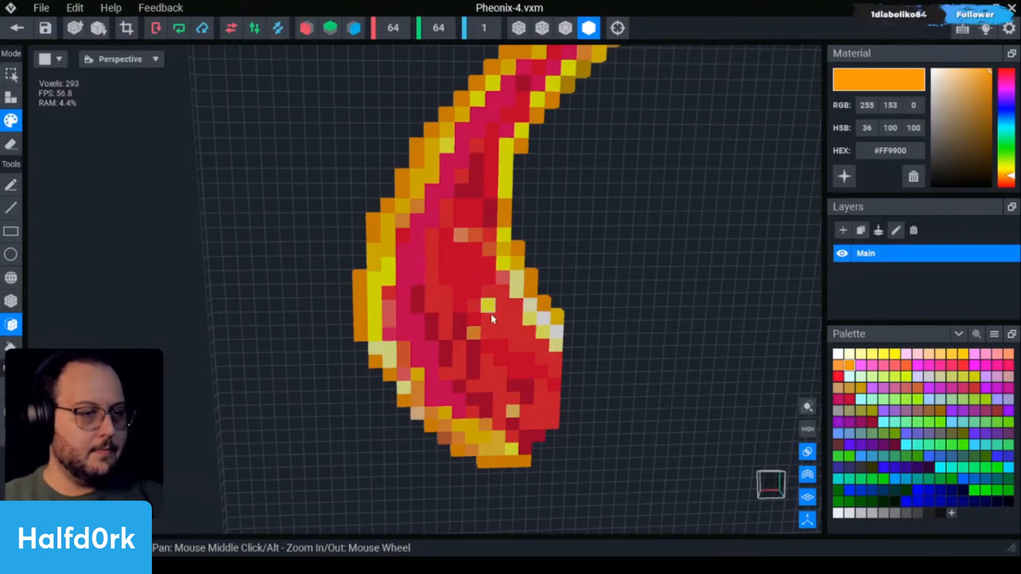
pyautogui.keyDown('alt'); pyautogui.click(460, 347); pyautogui.keyUp('alt')
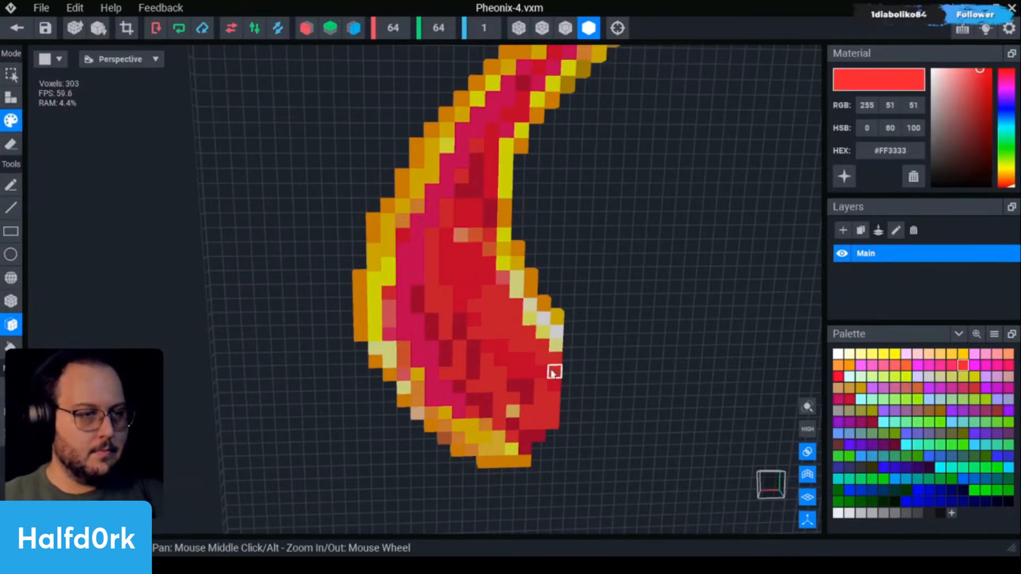
# Save the Pheonix-4 wing model and return to the TCG_VFX_Evolve rig.
pyautogui.scroll(-3, 546, 366)
pyautogui.scroll(-3, 526, 317)
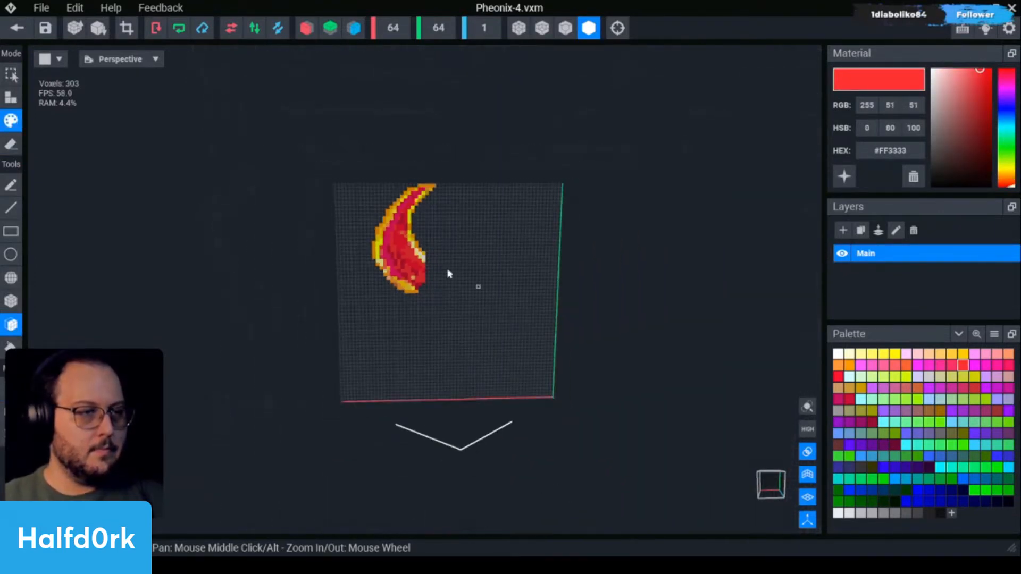
pyautogui.click(17, 27)
pyautogui.click(391, 214)
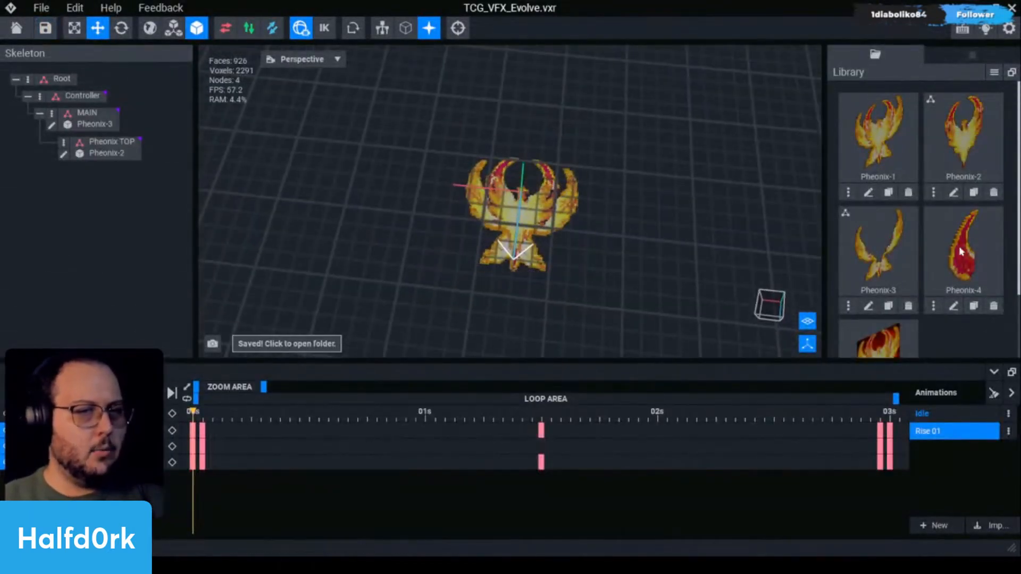
# Start creating a child node under the MAIN node of the skeleton.
pyautogui.scroll(-2, 982, 213)
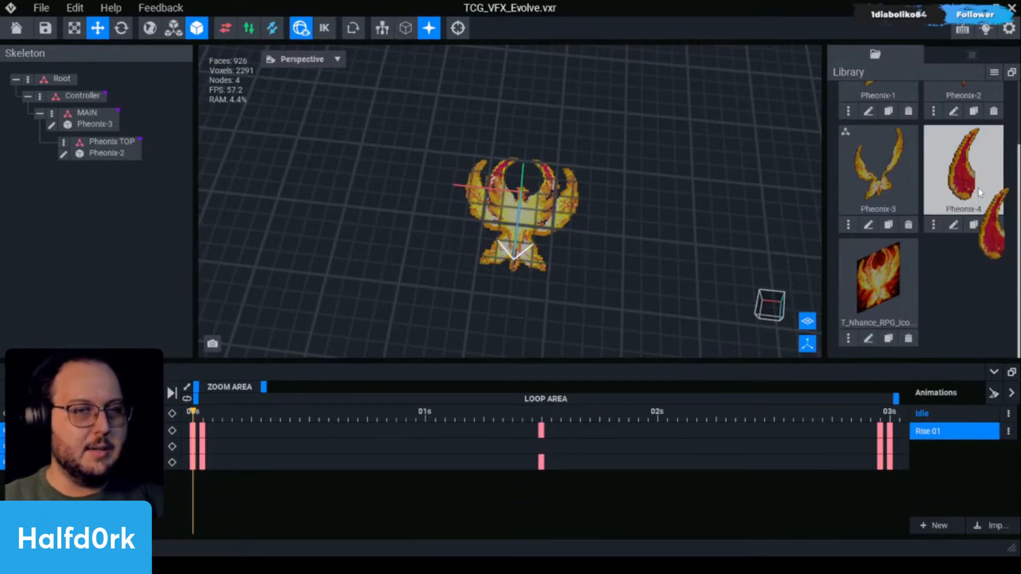
pyautogui.click(52, 113)
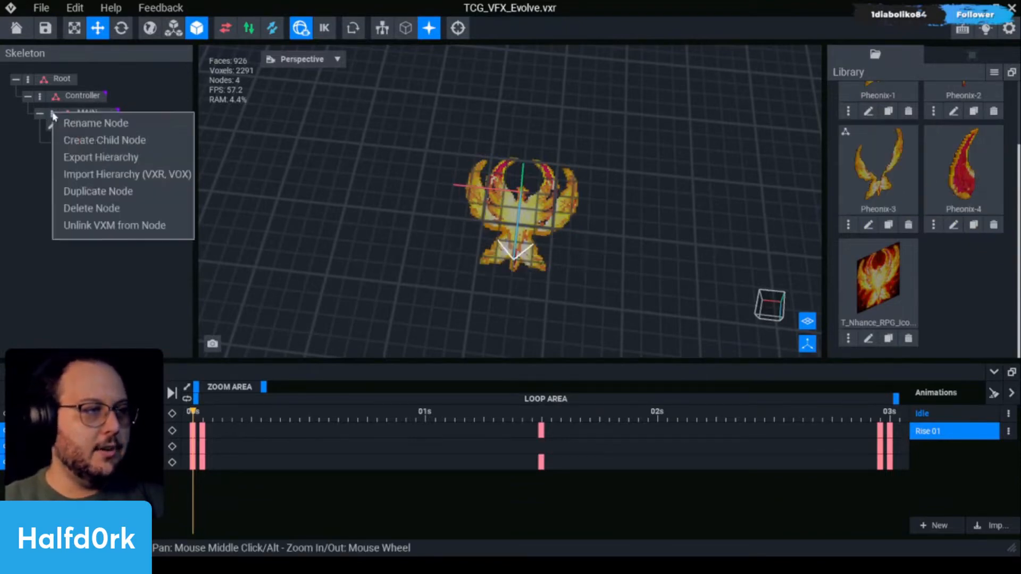
pyautogui.click(100, 140)
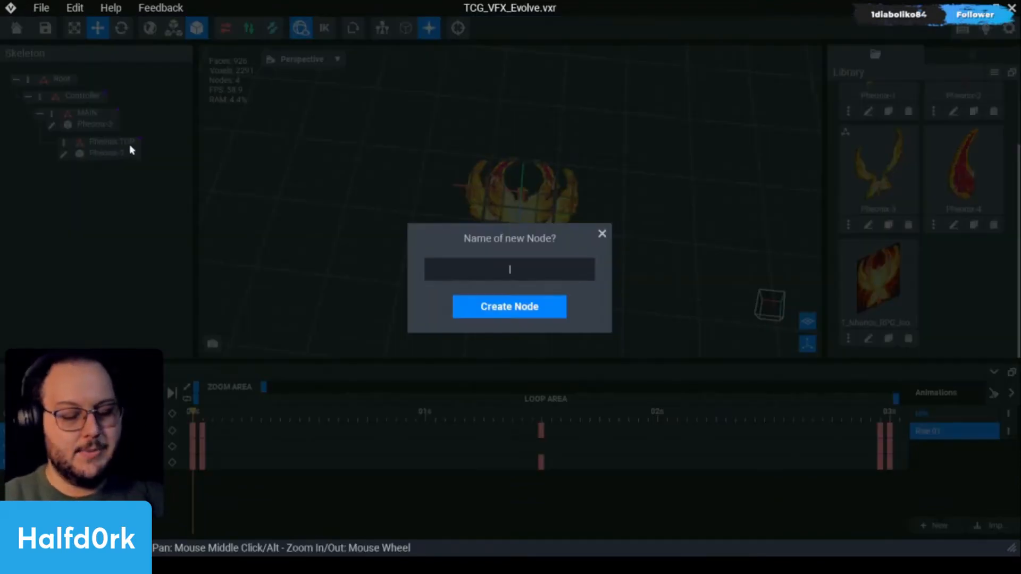
# Create a child node named F1 under MAIN and assign the Pheonix-4 model to it.
pyautogui.write('F1')
pyautogui.press('Return')
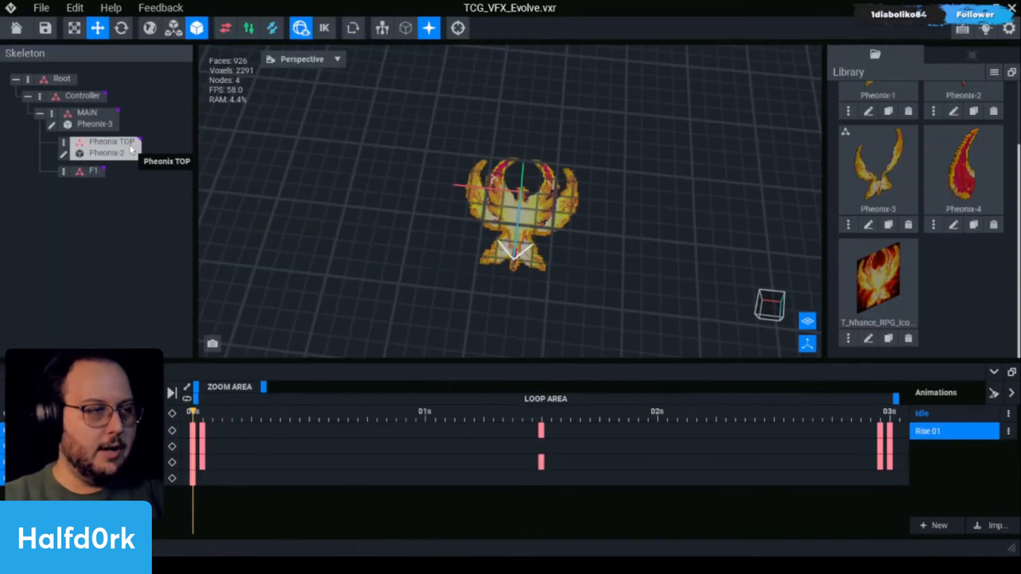
pyautogui.moveTo(992, 162); pyautogui.dragTo(93, 171)
pyautogui.scroll(2, 518, 214)
pyautogui.moveTo(518, 214); pyautogui.dragTo(518, 186, button='right')
pyautogui.scroll(2, 518, 214)
# Extend the visible timeline range past 5 seconds and scrub through the Rise 01 animation with the Controller node selected.
pyautogui.moveTo(319, 420); pyautogui.dragTo(447, 418)
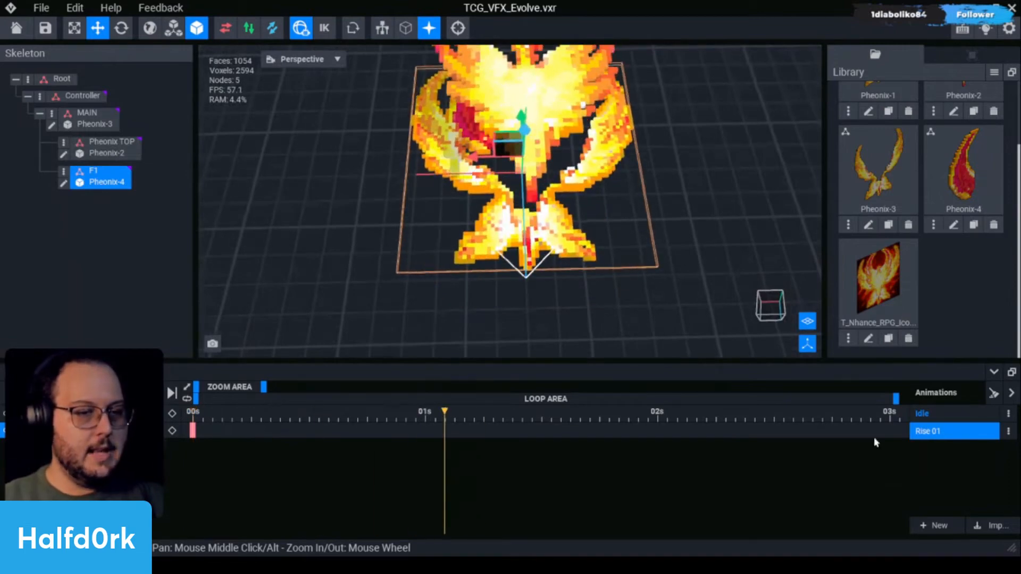
pyautogui.moveTo(264, 388); pyautogui.dragTo(323, 388)
pyautogui.click(87, 113)
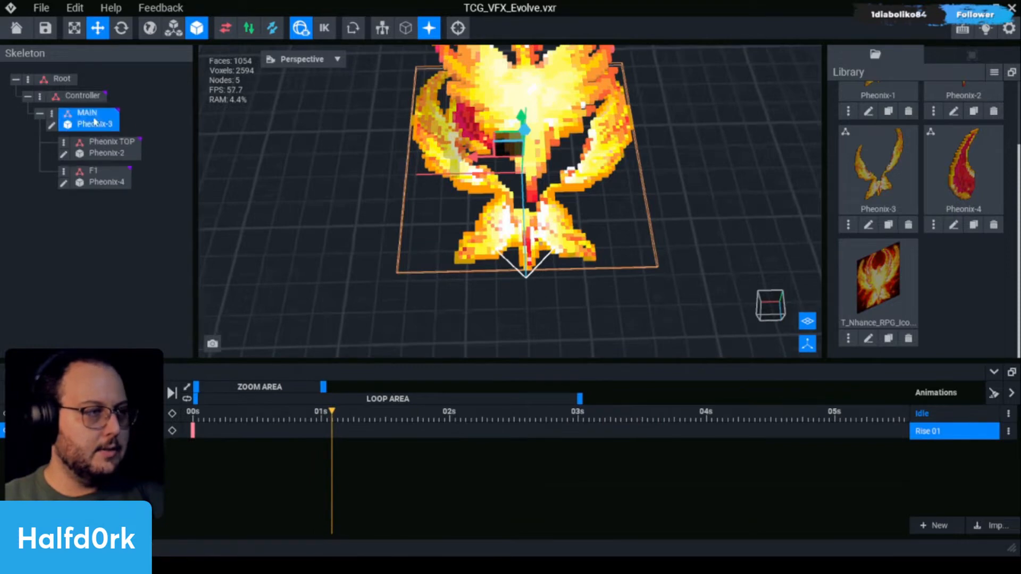
pyautogui.click(83, 95)
pyautogui.moveTo(271, 413); pyautogui.dragTo(375, 413)
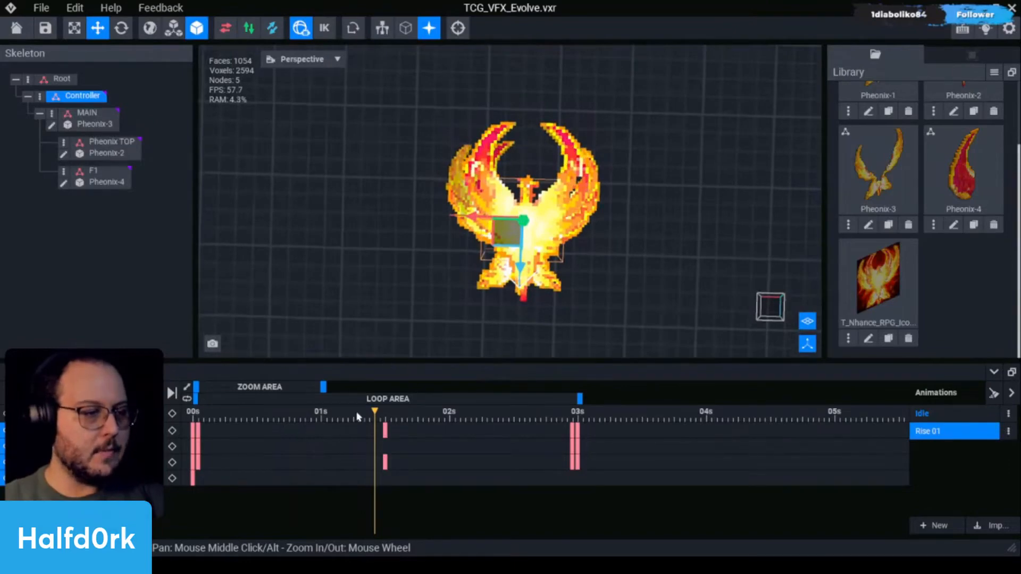
# Rotate the F1 node at the 1.5-second keyframe of Rise 01 and keep F1 selected.
pyautogui.click(385, 414)
pyautogui.press('e')
pyautogui.moveTo(525, 259); pyautogui.dragTo(556, 277)
pyautogui.hotkey('ctrl', 'z')
pyautogui.click(120, 177)
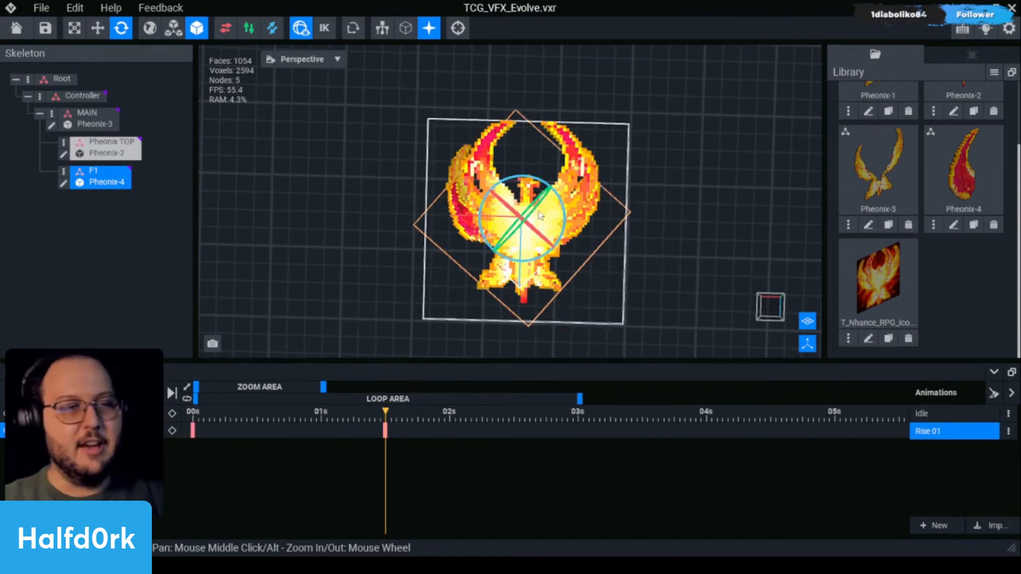
# Clone the Pheonix-2 model in the library as Pheonix-2b.
pyautogui.scroll(4, 552, 219)
pyautogui.scroll(-2, 550, 218)
pyautogui.moveTo(549, 218); pyautogui.dragTo(555, 211, button='middle')
pyautogui.moveTo(555, 211); pyautogui.dragTo(550, 189, button='right')
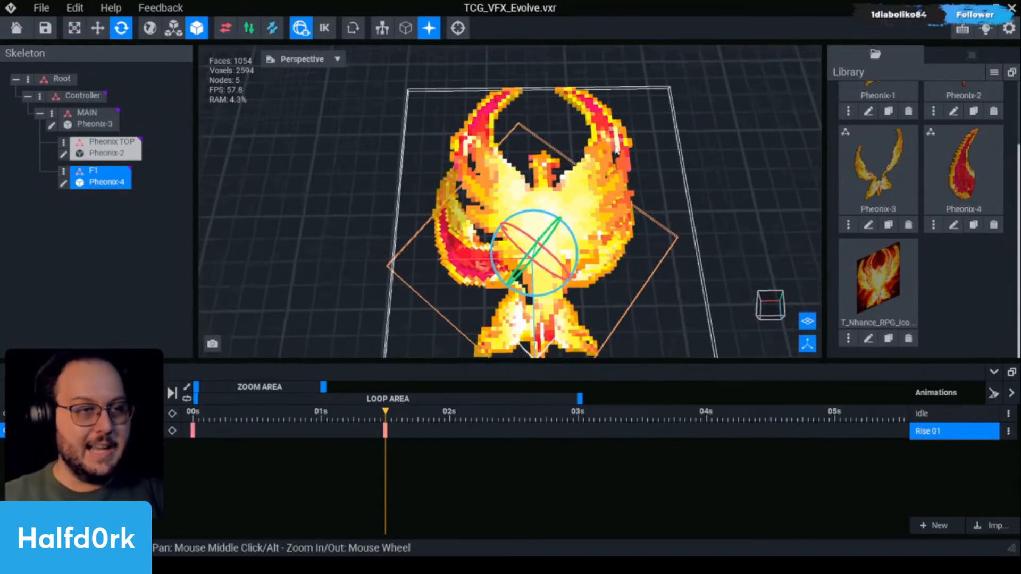
pyautogui.scroll(2, 910, 166)
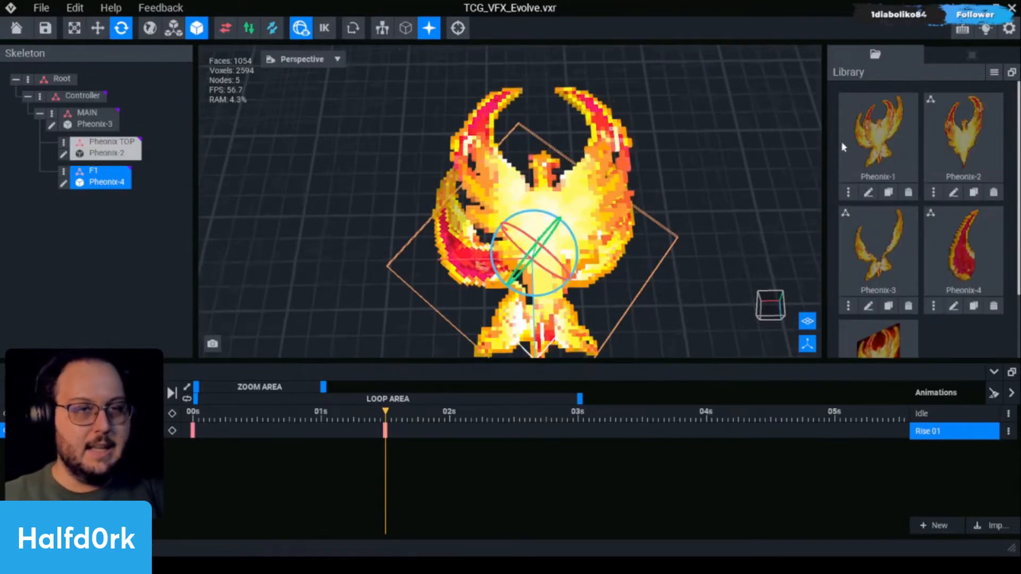
pyautogui.click(973, 193)
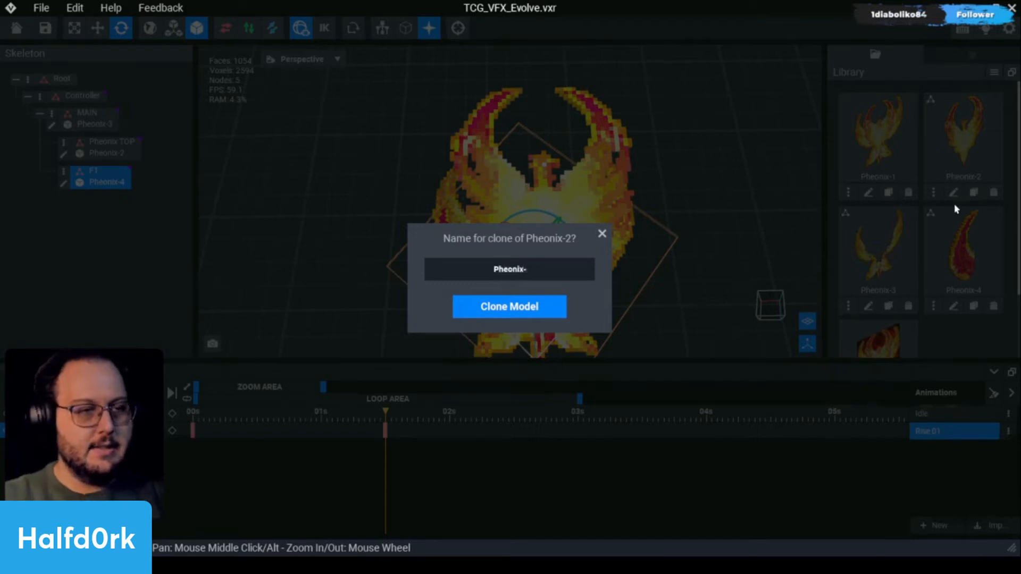
pyautogui.press('Return')
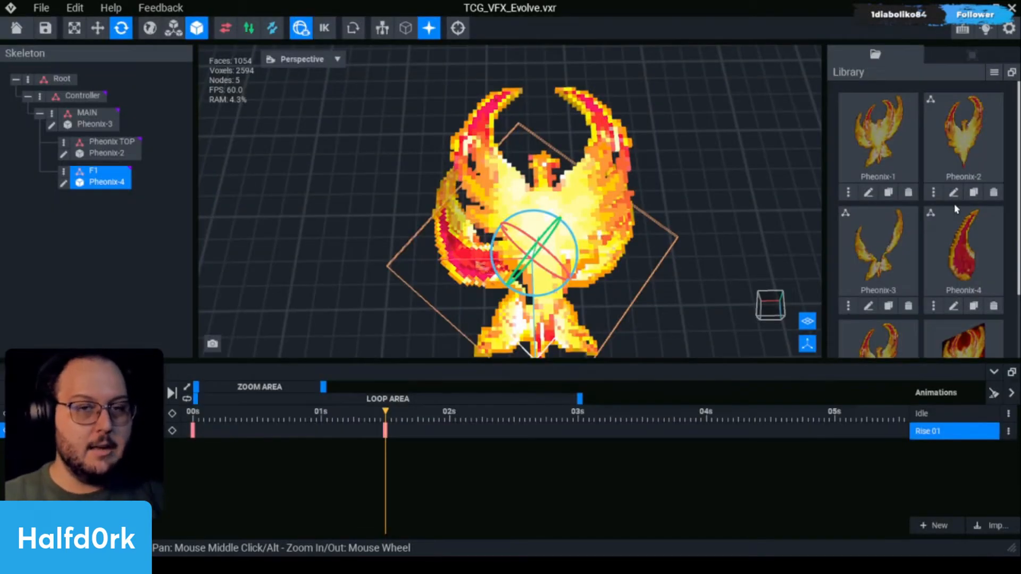
pyautogui.scroll(-2, 923, 250)
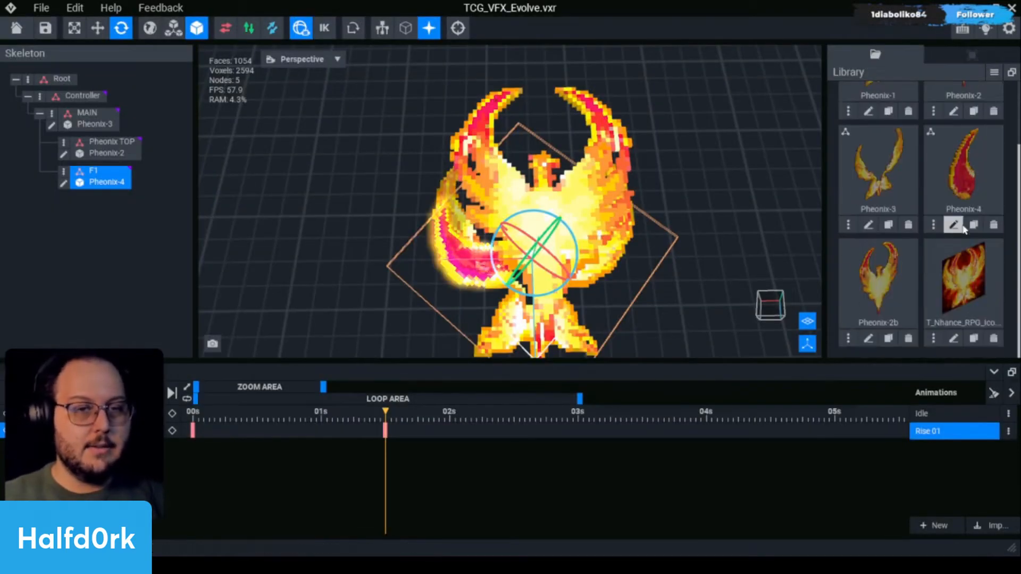
pyautogui.click(868, 338)
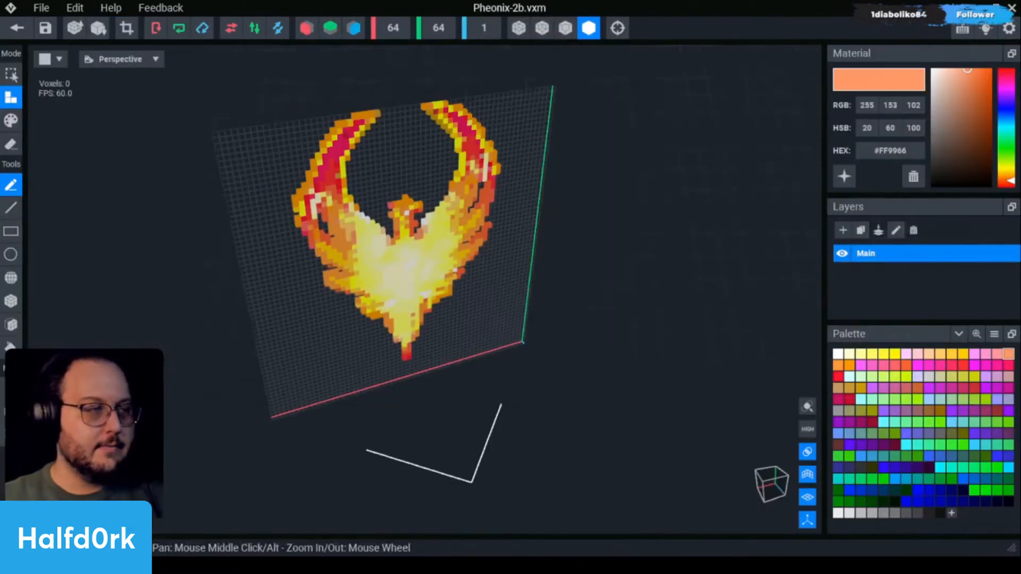
pyautogui.click(17, 28)
pyautogui.press('Return')
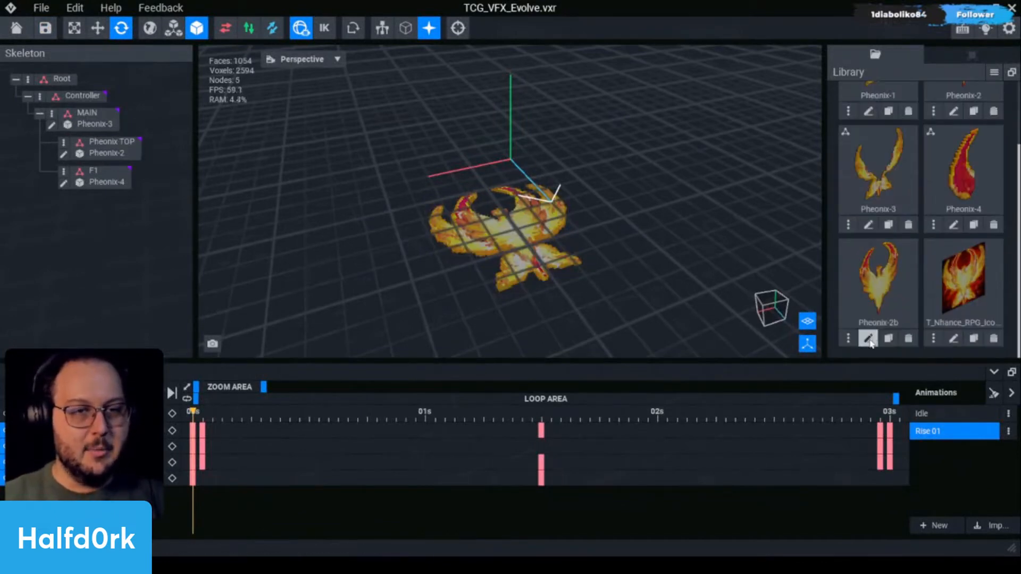
# Open the Pheonix-2b model for editing and erase the long curved upper tips of both wings with a rectangle.
pyautogui.click(868, 338)
pyautogui.scroll(3, 434, 229)
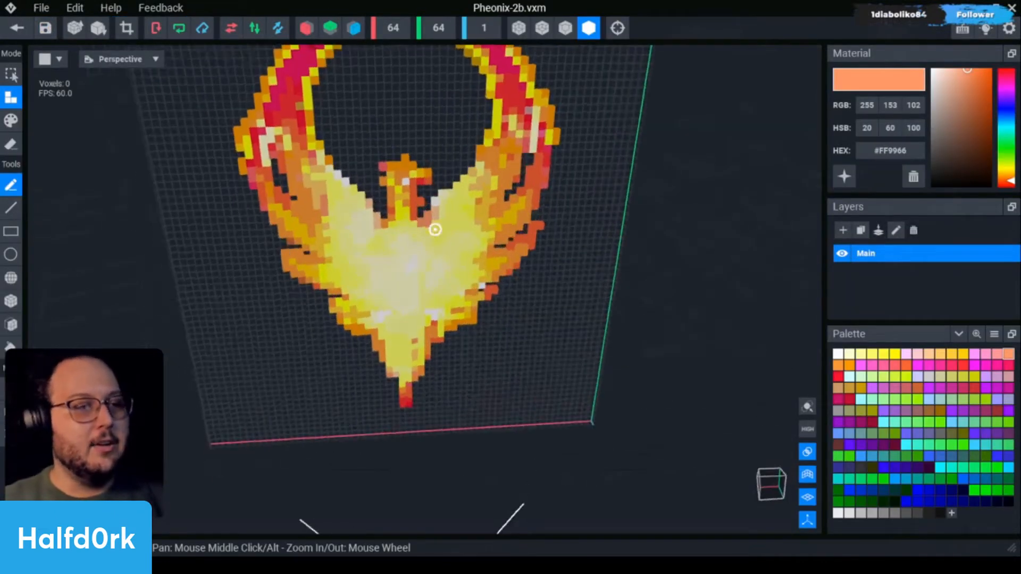
pyautogui.moveTo(435, 230); pyautogui.dragTo(428, 226, button='right')
pyautogui.moveTo(399, 106); pyautogui.dragTo(418, 231, button='middle')
pyautogui.moveTo(322, 217); pyautogui.dragTo(320, 228, button='right')
pyautogui.scroll(1, 292, 318)
pyautogui.moveTo(292, 317); pyautogui.dragTo(332, 144, button='right')
pyautogui.moveTo(408, 226); pyautogui.dragTo(424, 229)
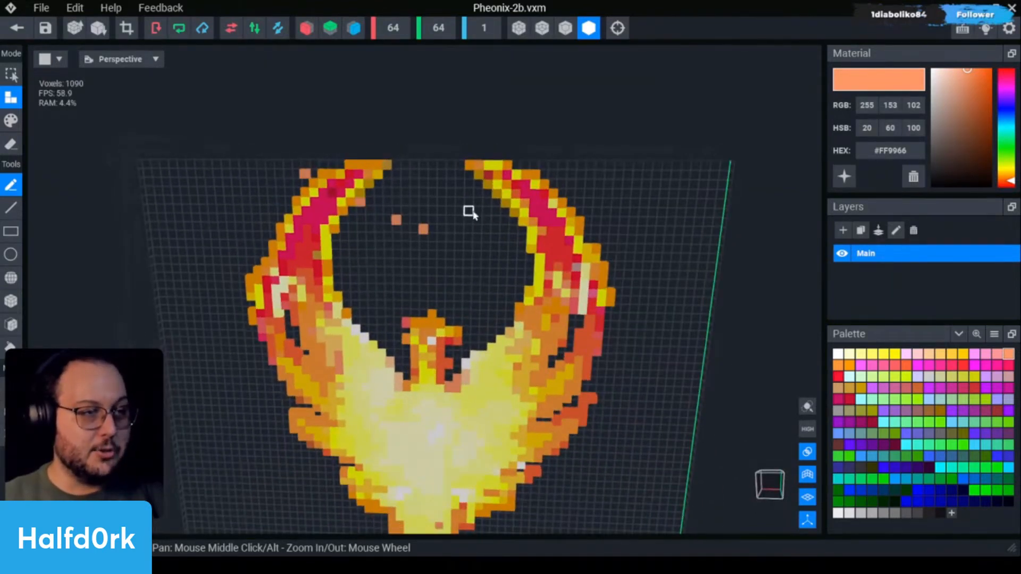
pyautogui.click(11, 232)
pyautogui.click(11, 143)
pyautogui.moveTo(192, 103)
pyautogui.mouseDown()
pyautogui.moveTo(412, 218)
pyautogui.moveTo(635, 262)
pyautogui.mouseUp()
pyautogui.scroll(2, 518, 242)
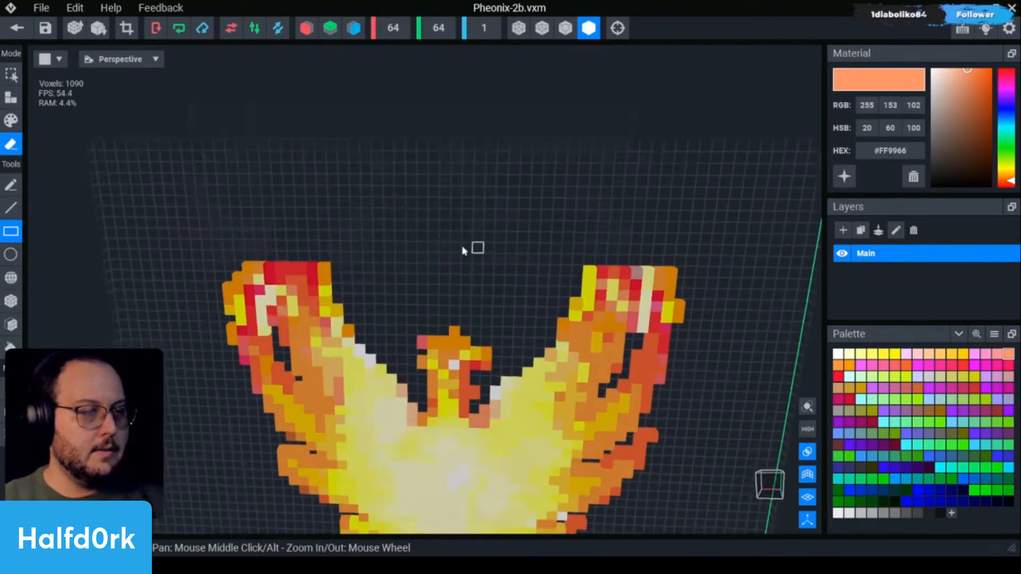
# Erase lines of voxels from the cut wing ends to shape the wing nearest the green axis into separate pointed feathers.
pyautogui.moveTo(327, 299)
pyautogui.mouseDown()
pyautogui.moveTo(305, 269)
pyautogui.moveTo(325, 292)
pyautogui.mouseUp()
pyautogui.click(324, 269)
pyautogui.click(575, 314)
pyautogui.click(589, 272)
pyautogui.moveTo(612, 272); pyautogui.dragTo(656, 306)
pyautogui.moveTo(635, 273)
pyautogui.mouseDown()
pyautogui.moveTo(633, 325)
pyautogui.moveTo(622, 294)
pyautogui.moveTo(645, 298)
pyautogui.moveTo(643, 327)
pyautogui.mouseUp()
pyautogui.moveTo(670, 272); pyautogui.dragTo(678, 305)
pyautogui.moveTo(657, 284); pyautogui.dragTo(666, 324)
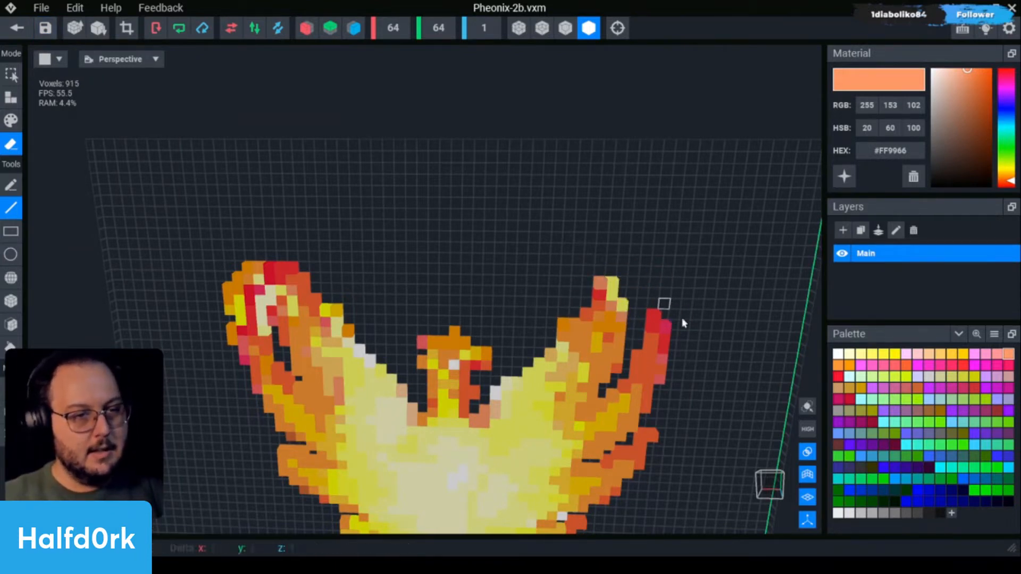
# Erase voxel lines from the opposite wing's cut end to form matching pointed feathers.
pyautogui.moveTo(270, 267)
pyautogui.mouseDown()
pyautogui.moveTo(252, 308)
pyautogui.moveTo(265, 327)
pyautogui.mouseUp()
pyautogui.moveTo(271, 300); pyautogui.dragTo(270, 310)
pyautogui.moveTo(292, 267); pyautogui.dragTo(282, 290)
pyautogui.moveTo(272, 291)
pyautogui.mouseDown()
pyautogui.moveTo(282, 268)
pyautogui.moveTo(231, 307)
pyautogui.mouseUp()
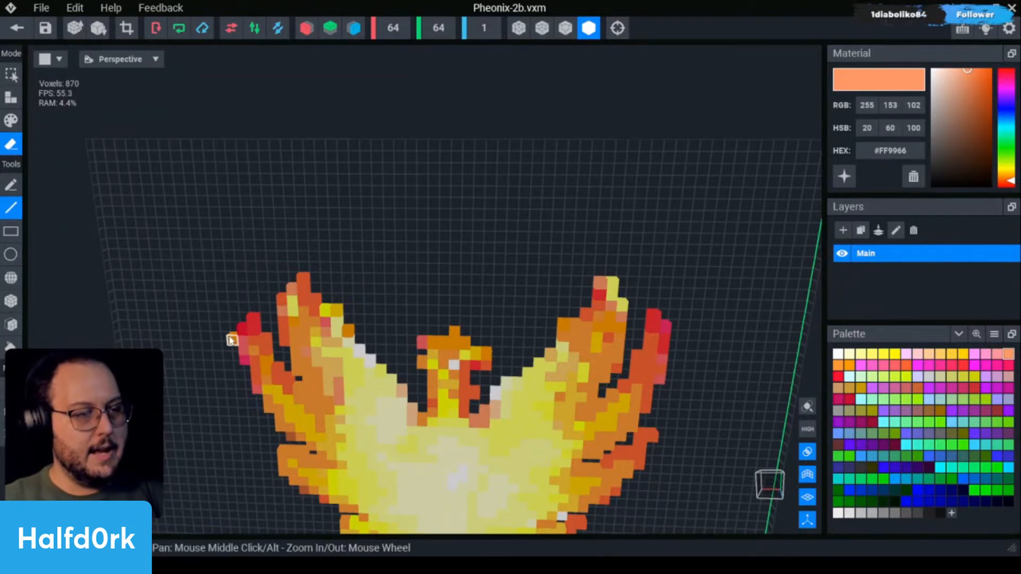
pyautogui.scroll(-3, 390, 270)
pyautogui.moveTo(276, 302); pyautogui.dragTo(281, 303)
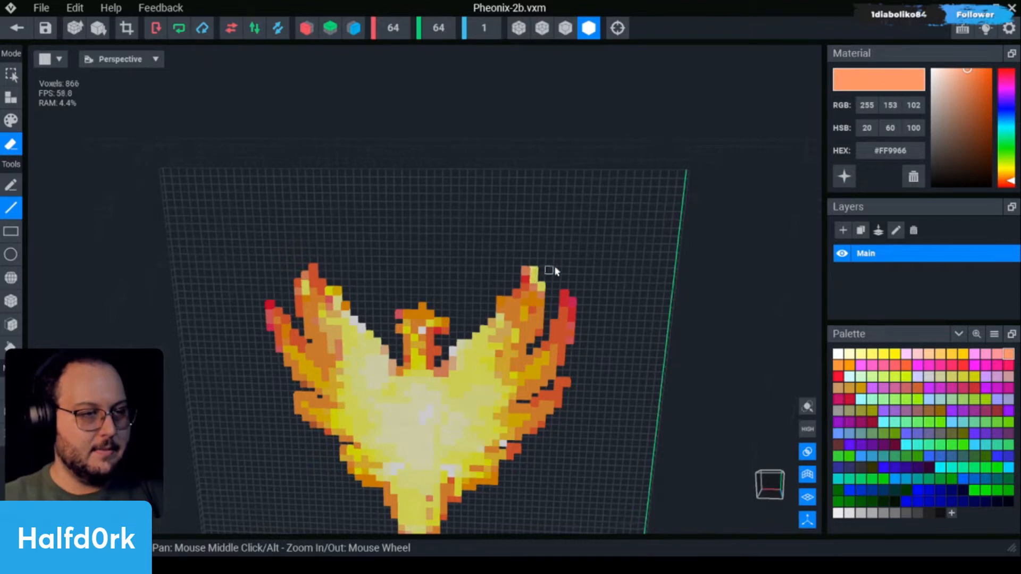
# Erase the leftover stray voxels at the wing tip and along the lower wing edge nearest the green axis.
pyautogui.moveTo(534, 266); pyautogui.dragTo(493, 311)
pyautogui.scroll(-5, 627, 288)
pyautogui.moveTo(283, 275); pyautogui.dragTo(372, 272, button='right')
pyautogui.scroll(3, 399, 292)
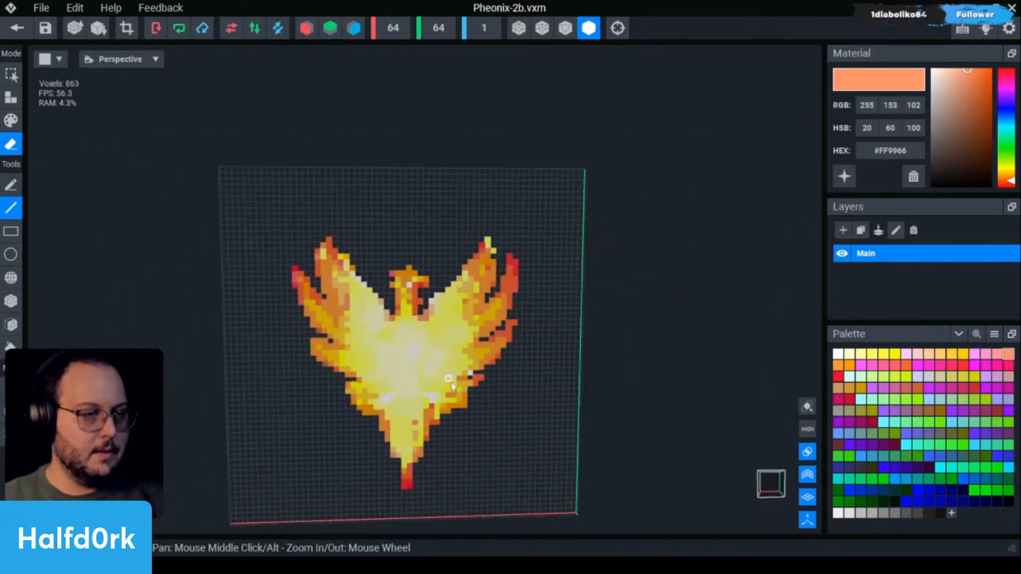
pyautogui.scroll(2, 494, 388)
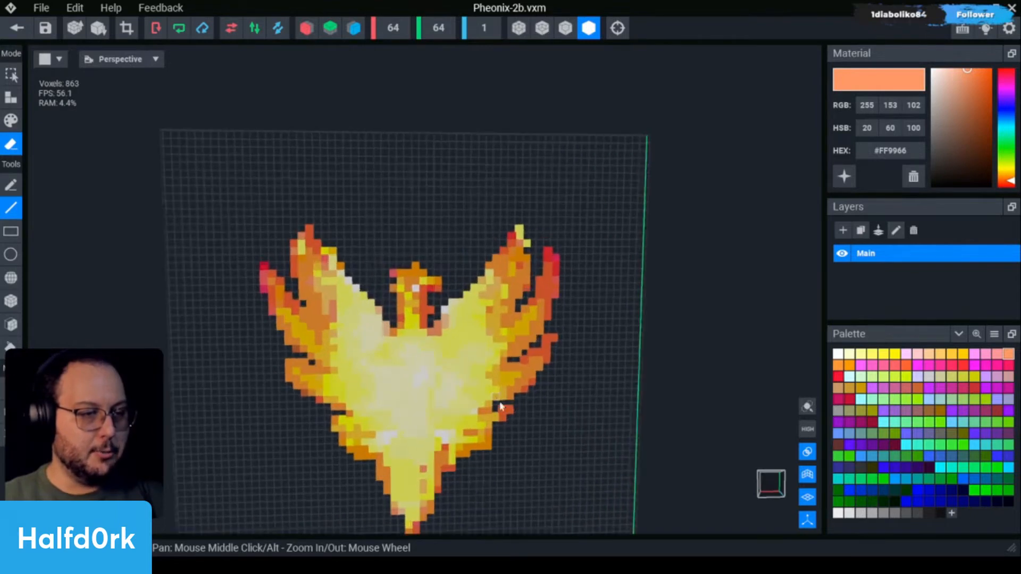
pyautogui.scroll(-2, 549, 354)
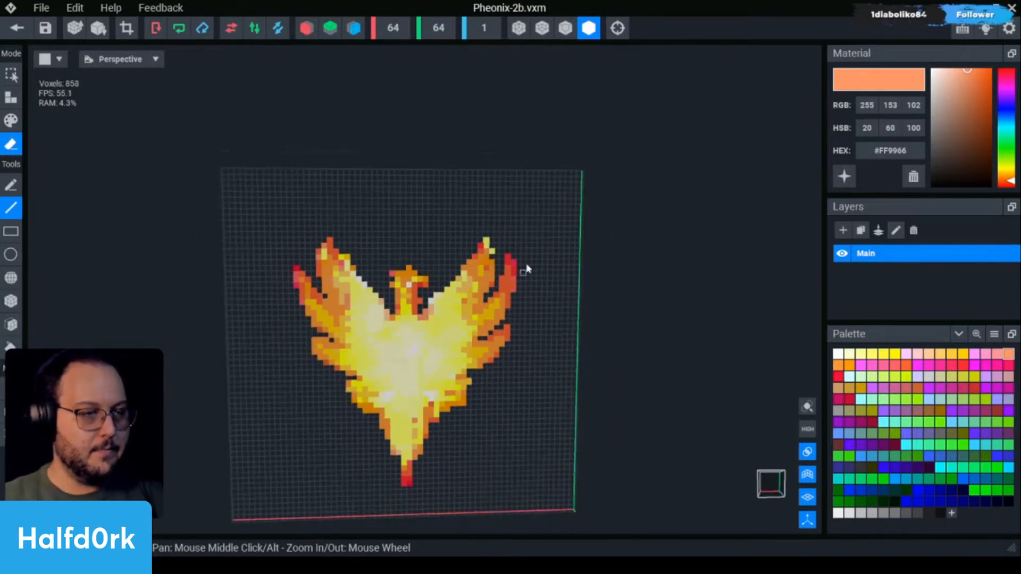
# Close the Pheonix-2b model and save its changes to return to the TCG_VFX_Evolve rig.
pyautogui.click(7, 33)
pyautogui.click(8, 33)
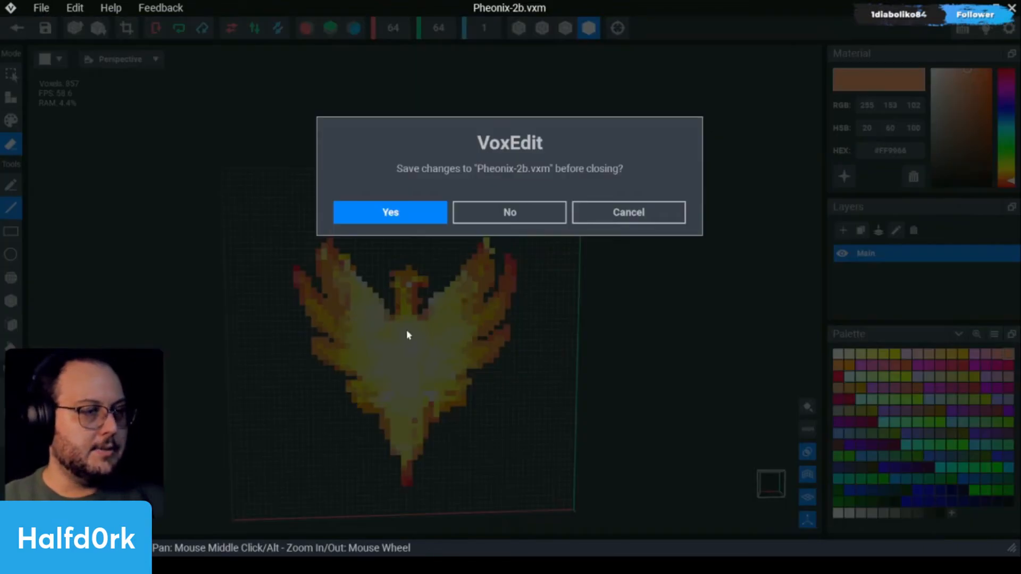
pyautogui.press('Return')
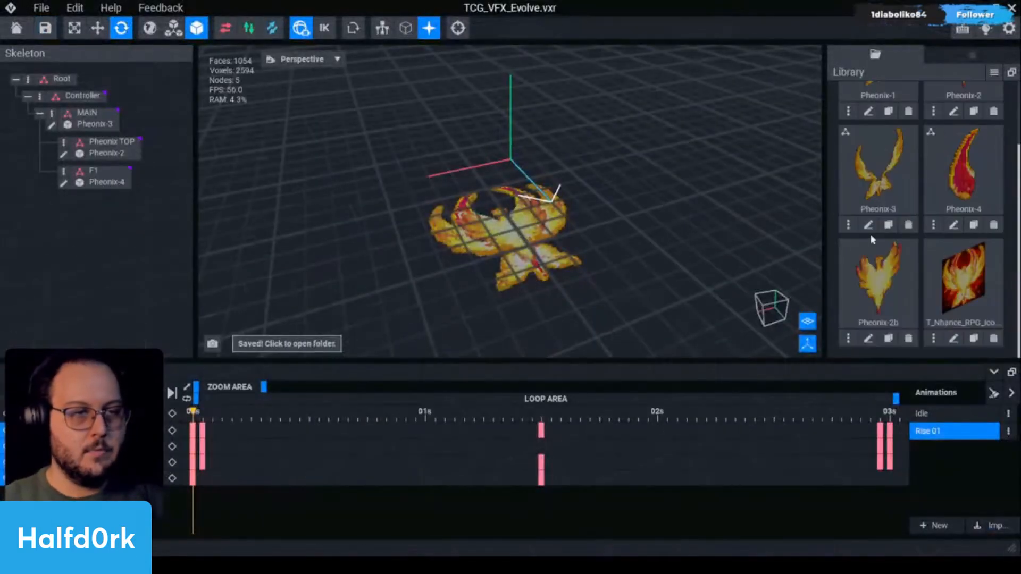
# Replace the Pheonix TOP node's model with Pheonix-2b.
pyautogui.moveTo(253, 419); pyautogui.dragTo(358, 410)
pyautogui.moveTo(579, 54); pyautogui.dragTo(566, 218, button='right')
pyautogui.scroll(2, 564, 205)
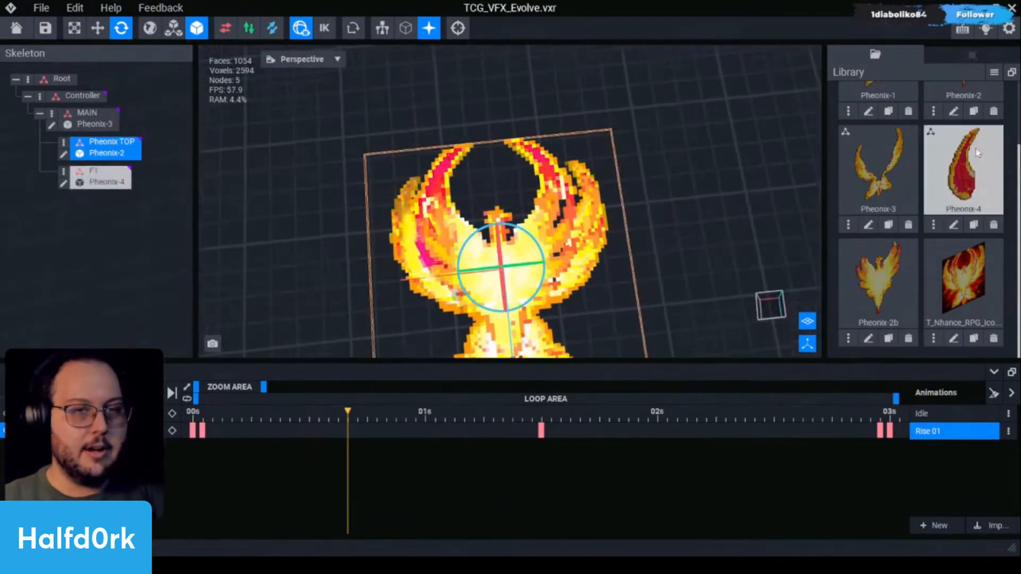
pyautogui.moveTo(878, 281); pyautogui.dragTo(113, 145)
pyautogui.moveTo(581, 285); pyautogui.dragTo(547, 276, button='right')
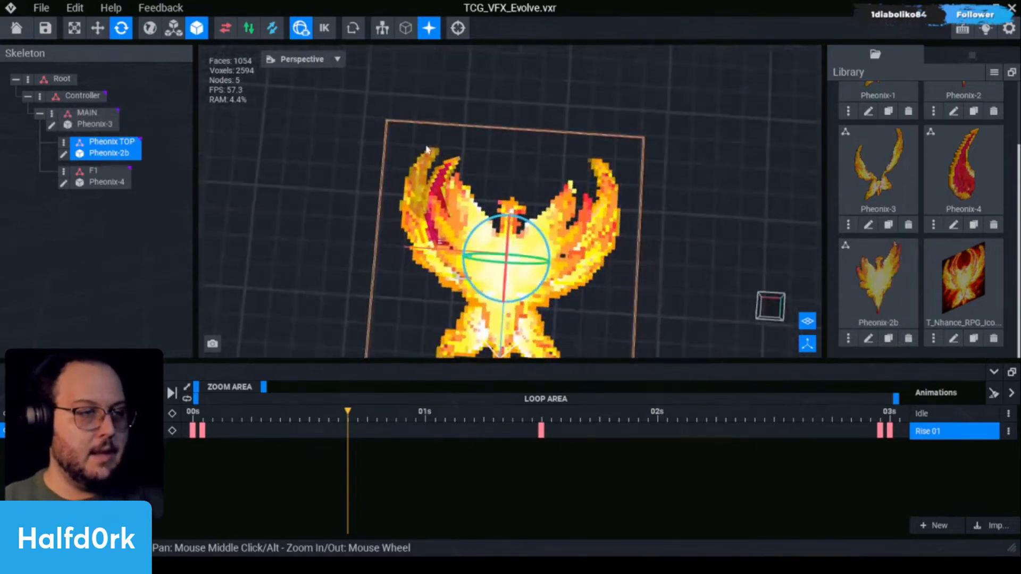
# Raise and reposition the F1 feather over the phoenix's wing at about 0.7 seconds in Rise 01.
pyautogui.click(424, 150)
pyautogui.moveTo(382, 416); pyautogui.dragTo(359, 424)
pyautogui.press('w')
pyautogui.moveTo(524, 267); pyautogui.dragTo(543, 218, button='right')
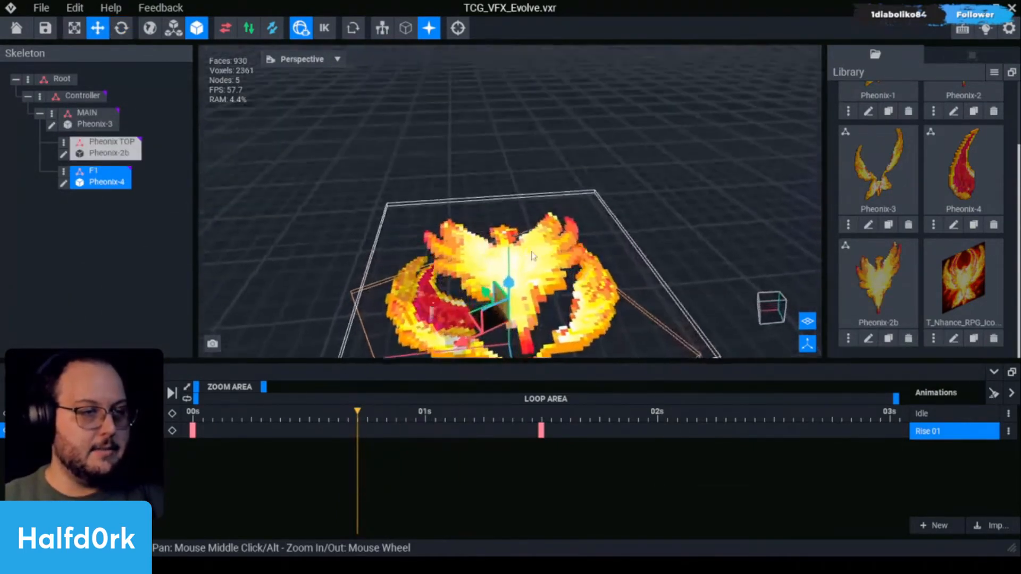
pyautogui.moveTo(508, 284); pyautogui.dragTo(521, 228)
pyautogui.moveTo(521, 231); pyautogui.dragTo(482, 289, button='right')
pyautogui.moveTo(484, 266); pyautogui.dragTo(514, 226)
pyautogui.scroll(-2, 672, 233)
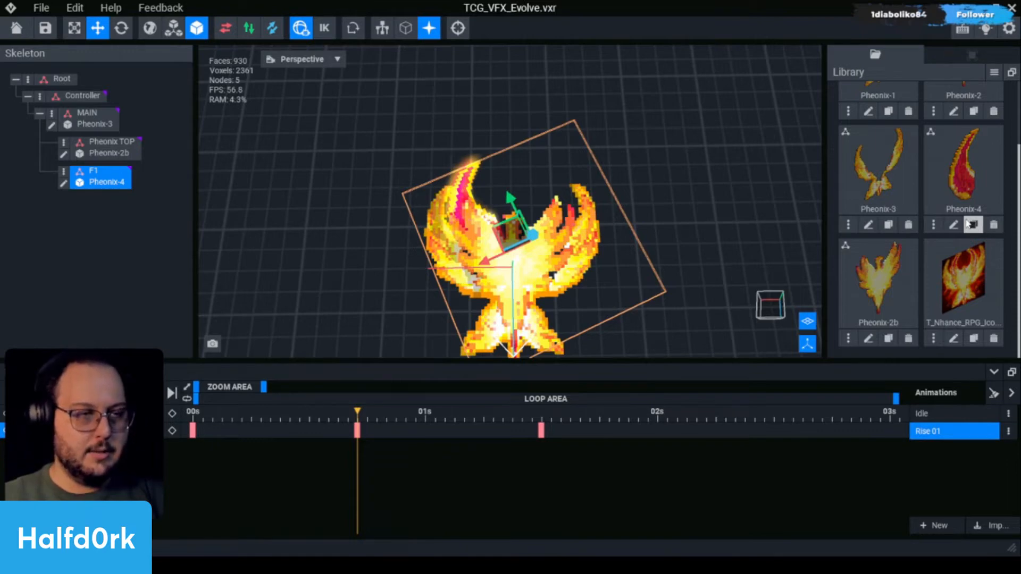
# Duplicate the F1 node and name the copy F2.
pyautogui.click(63, 172)
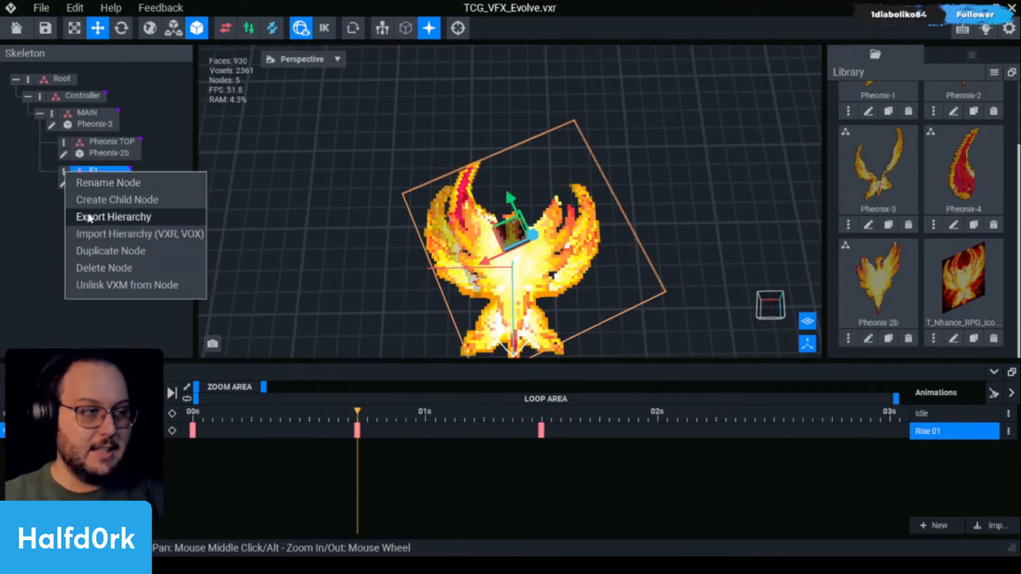
pyautogui.click(111, 251)
pyautogui.write('F')
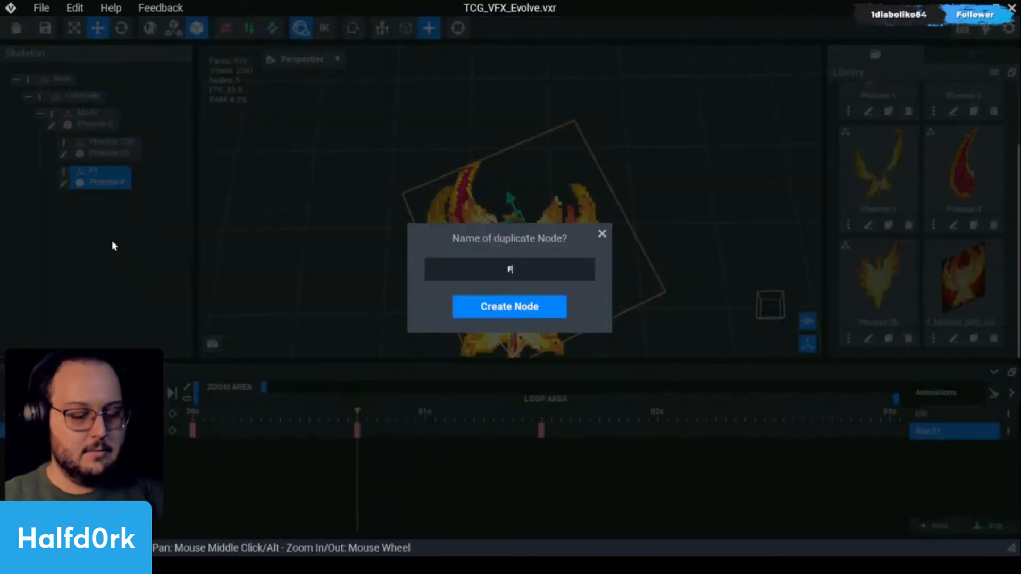
pyautogui.write('2')
pyautogui.press('Return')
# Rotate the F2 feather to flip it over toward the opposite wing from F1.
pyautogui.press('e')
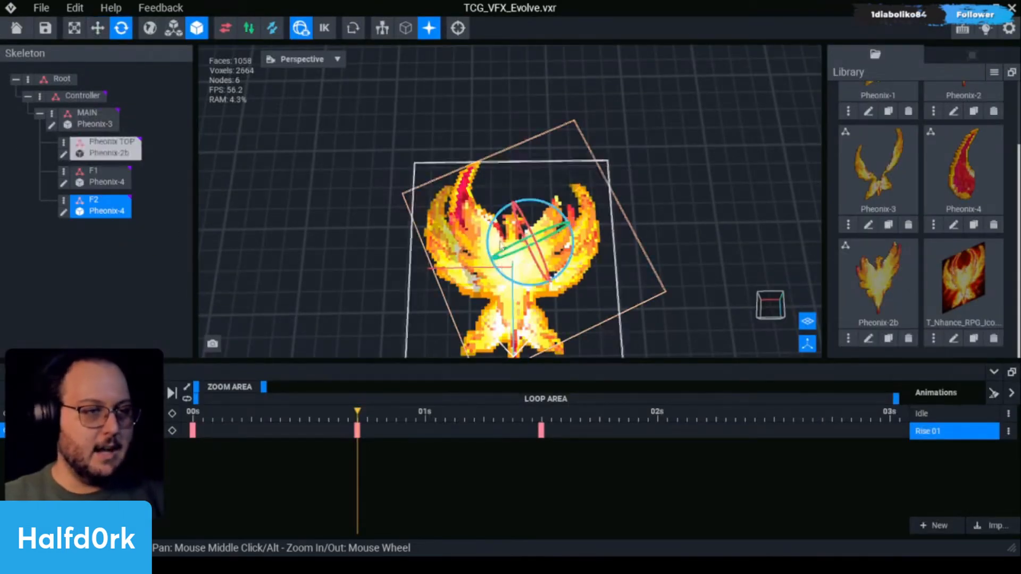
pyautogui.moveTo(510, 248); pyautogui.dragTo(518, 195, button='right')
pyautogui.moveTo(517, 195); pyautogui.dragTo(671, 276)
pyautogui.moveTo(534, 195); pyautogui.dragTo(533, 195)
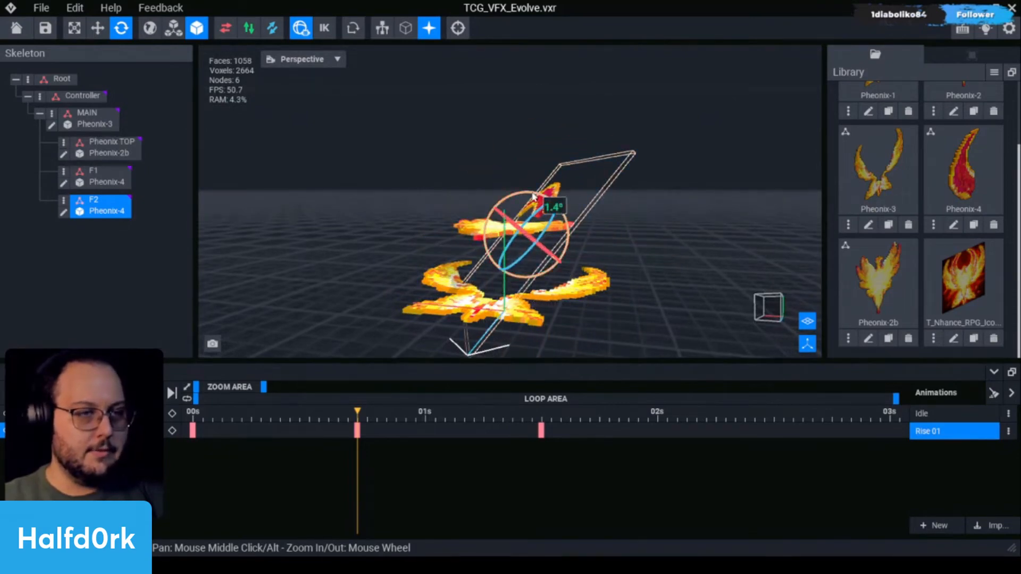
pyautogui.moveTo(572, 213); pyautogui.dragTo(574, 258, button='right')
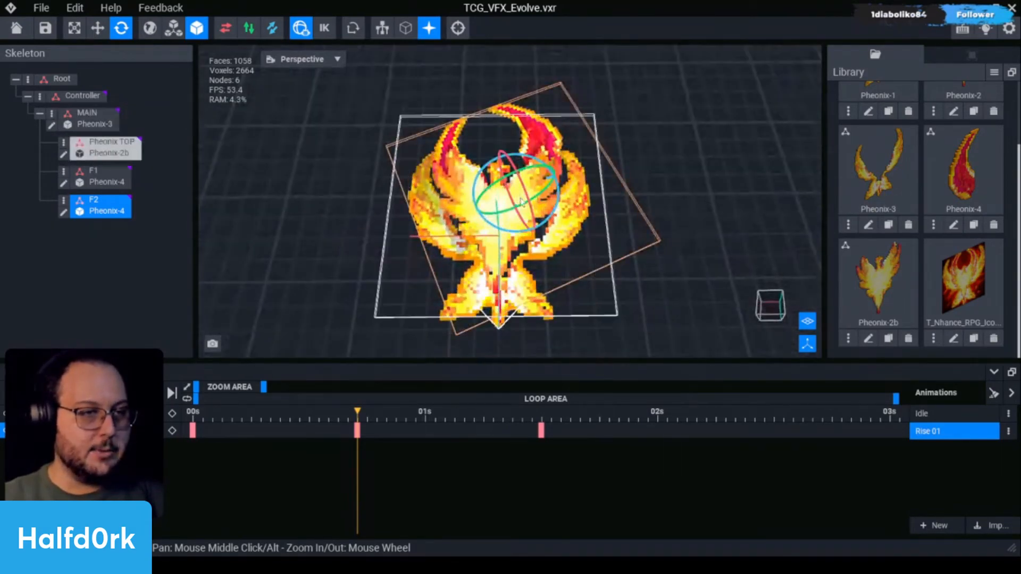
# Fine-tune the rotation of the F2 and F1 feathers so they sit symmetrically over the two wings.
pyautogui.moveTo(555, 213); pyautogui.dragTo(541, 238)
pyautogui.press('w')
pyautogui.moveTo(530, 201); pyautogui.dragTo(520, 226, button='right')
pyautogui.press('e')
pyautogui.moveTo(519, 226); pyautogui.dragTo(499, 218)
pyautogui.scroll(3, 511, 210)
pyautogui.moveTo(512, 209); pyautogui.dragTo(508, 238, button='right')
pyautogui.moveTo(507, 239); pyautogui.dragTo(441, 241)
pyautogui.click(441, 101)
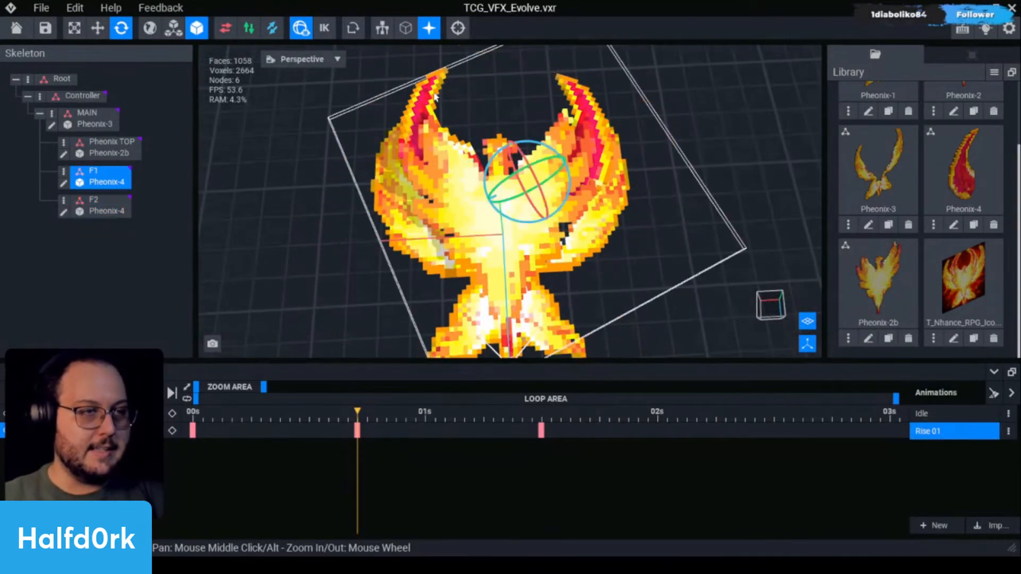
pyautogui.moveTo(520, 228)
pyautogui.mouseDown()
pyautogui.moveTo(549, 230)
pyautogui.moveTo(531, 228)
pyautogui.mouseUp()
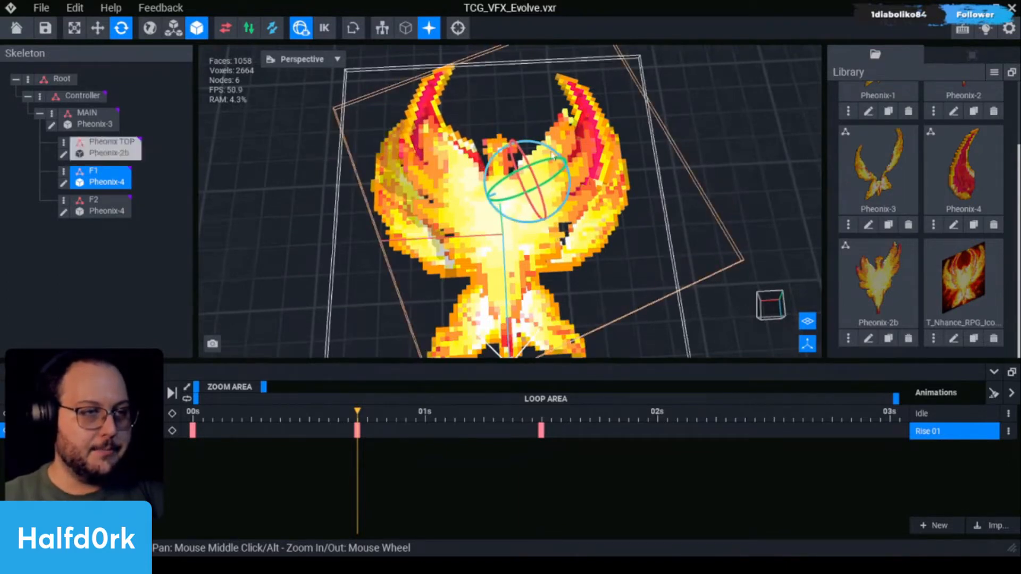
# Clone the Pheonix-4 feather model as Phoenix-4b and open the clone for editing.
pyautogui.click(973, 225)
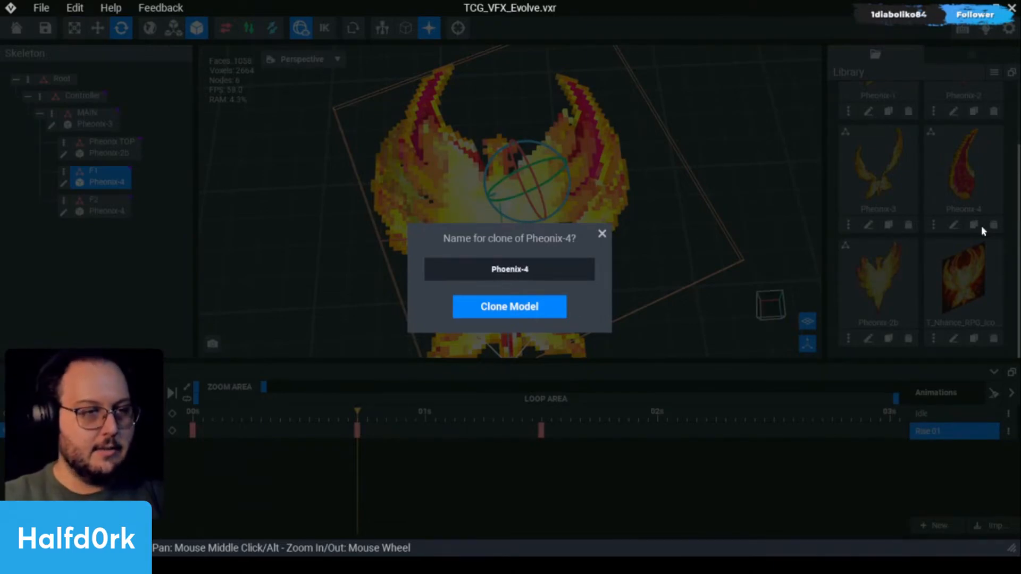
pyautogui.press('Return')
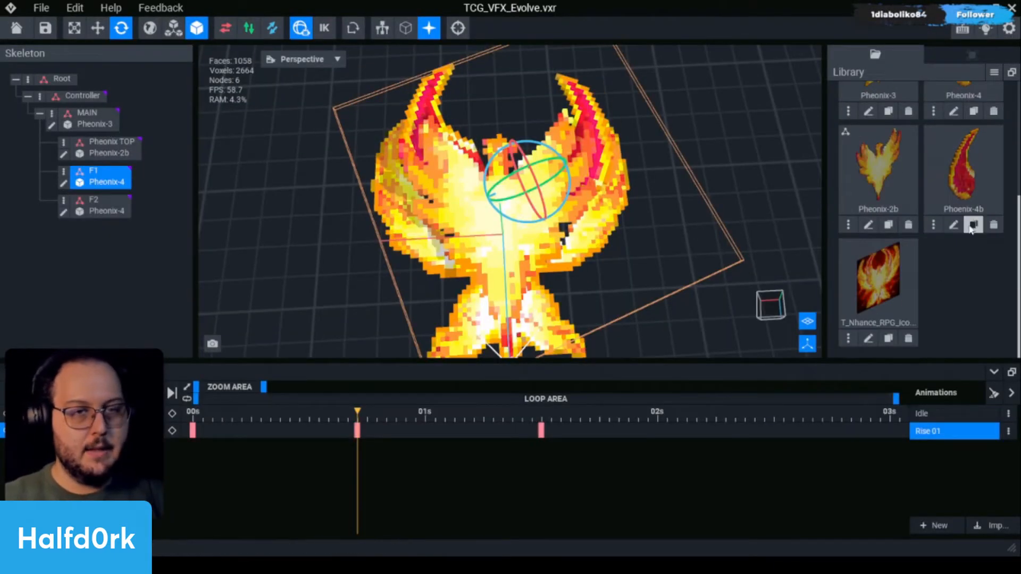
pyautogui.click(961, 225)
pyautogui.moveTo(426, 168); pyautogui.dragTo(421, 163, button='right')
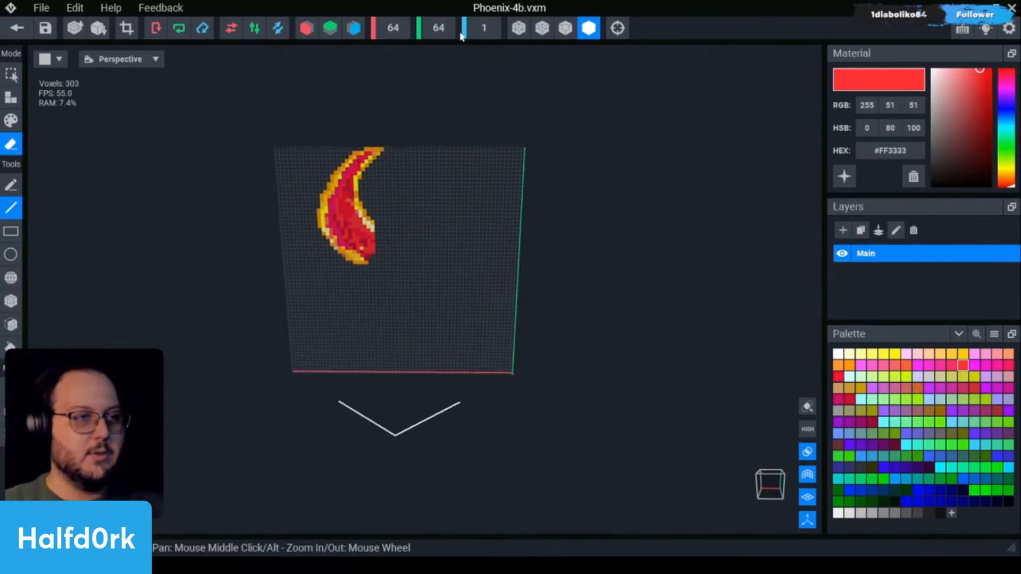
# Set the model depth to 2, shrink the feather to half size, and enlarge its canvas to 64 by 64.
pyautogui.scroll(1, 494, 24)
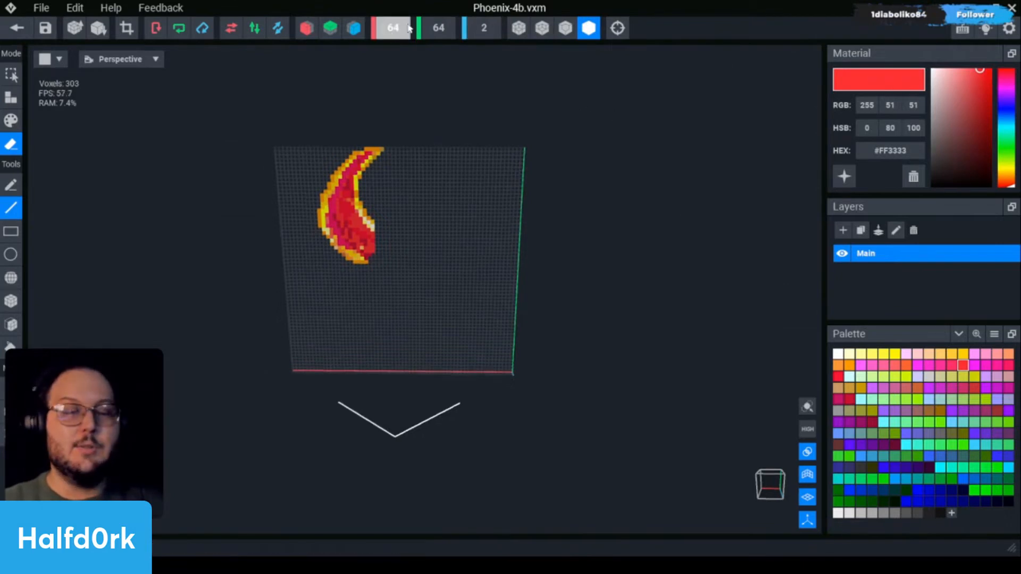
pyautogui.click(96, 29)
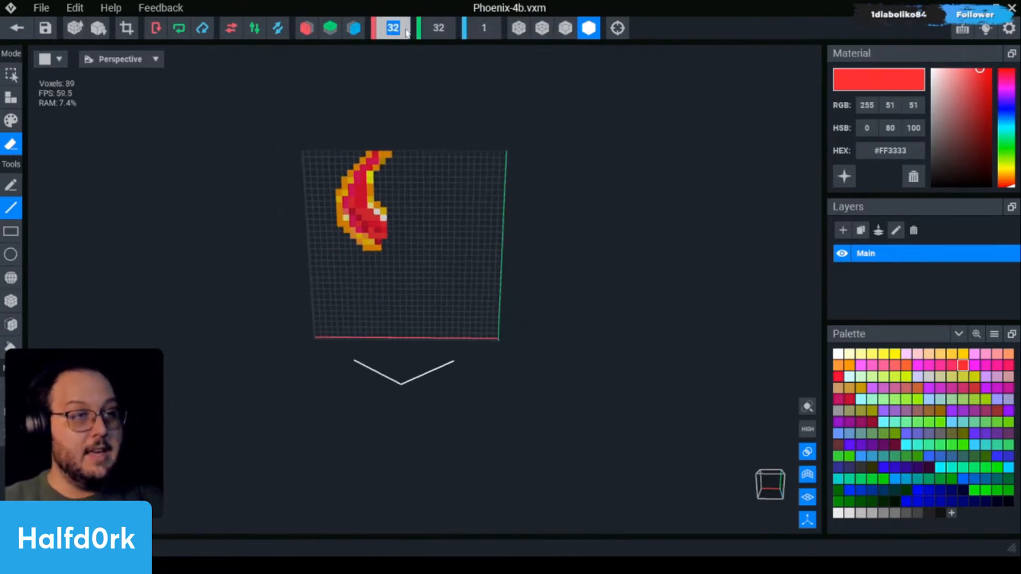
pyautogui.write('64')
pyautogui.press('Return')
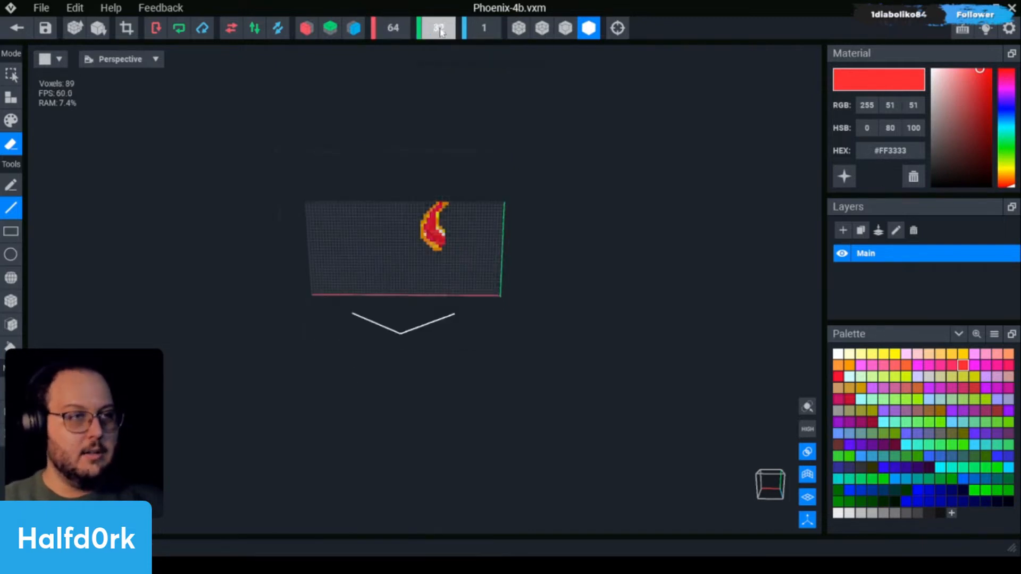
pyautogui.write('64')
pyautogui.press('Return')
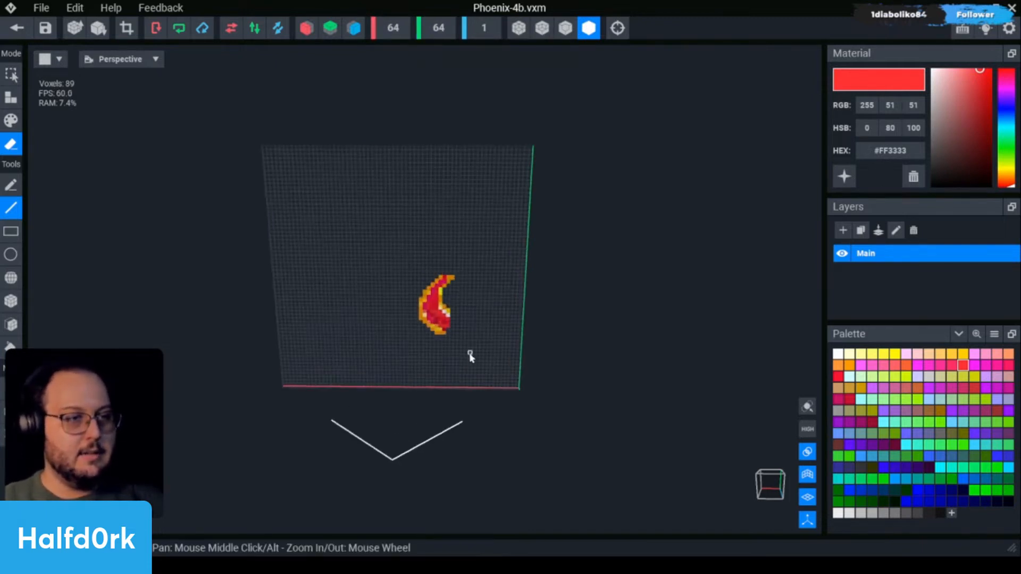
# Select all of the small feather's voxels and move them to the upper-left part of the canvas.
pyautogui.press('s')
pyautogui.moveTo(485, 378); pyautogui.dragTo(297, 118)
pyautogui.moveTo(434, 228); pyautogui.dragTo(439, 150)
pyautogui.click(334, 227)
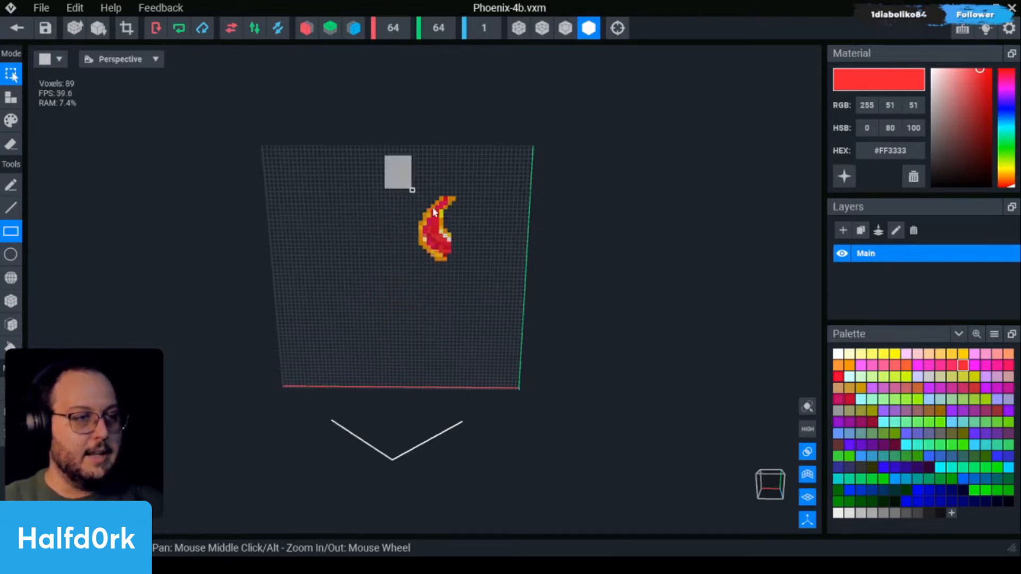
pyautogui.hotkey('ctrl', 'a')
pyautogui.moveTo(353, 228); pyautogui.dragTo(293, 230)
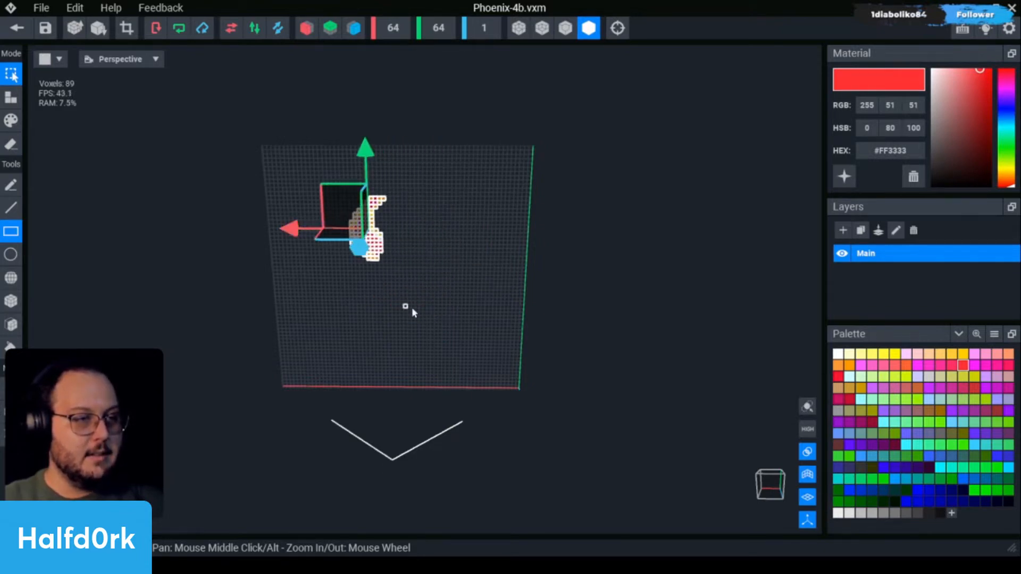
# Move the Phoenix-4b model's animation pivot to about the centre of the canvas.
pyautogui.click(4, 405)
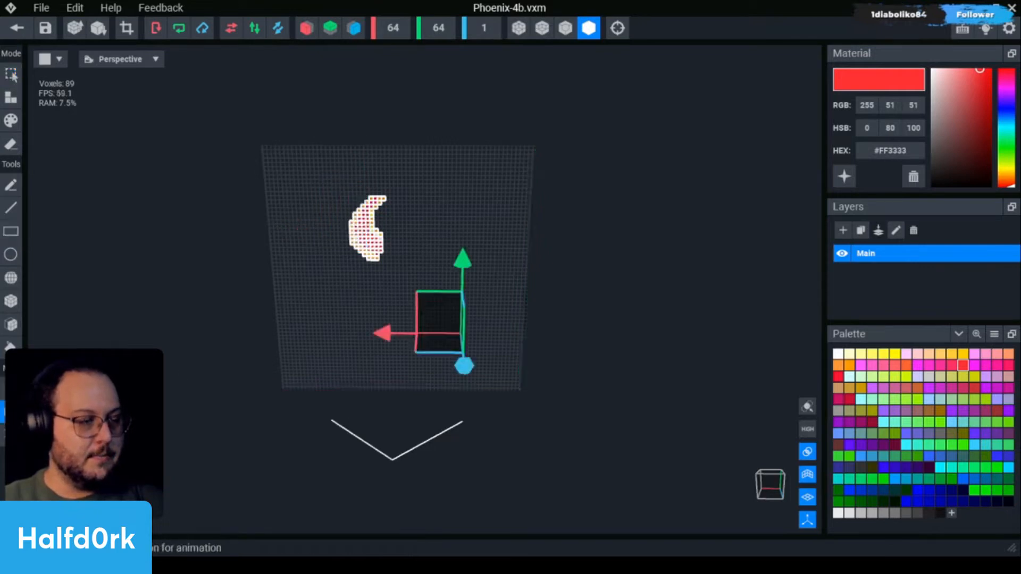
pyautogui.moveTo(426, 168); pyautogui.dragTo(426, 167, button='right')
pyautogui.moveTo(363, 363); pyautogui.dragTo(317, 334, button='right')
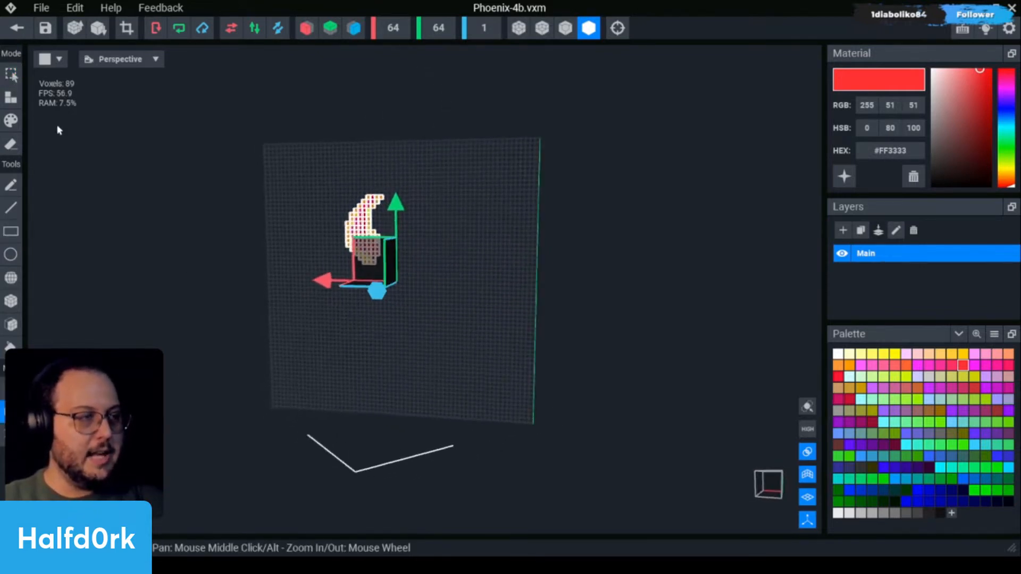
# Nudge the small feather slightly higher on its canvas, then save the model and return to the rig.
pyautogui.click(12, 76)
pyautogui.moveTo(287, 171); pyautogui.dragTo(304, 174, button='right')
pyautogui.moveTo(371, 156); pyautogui.dragTo(367, 147)
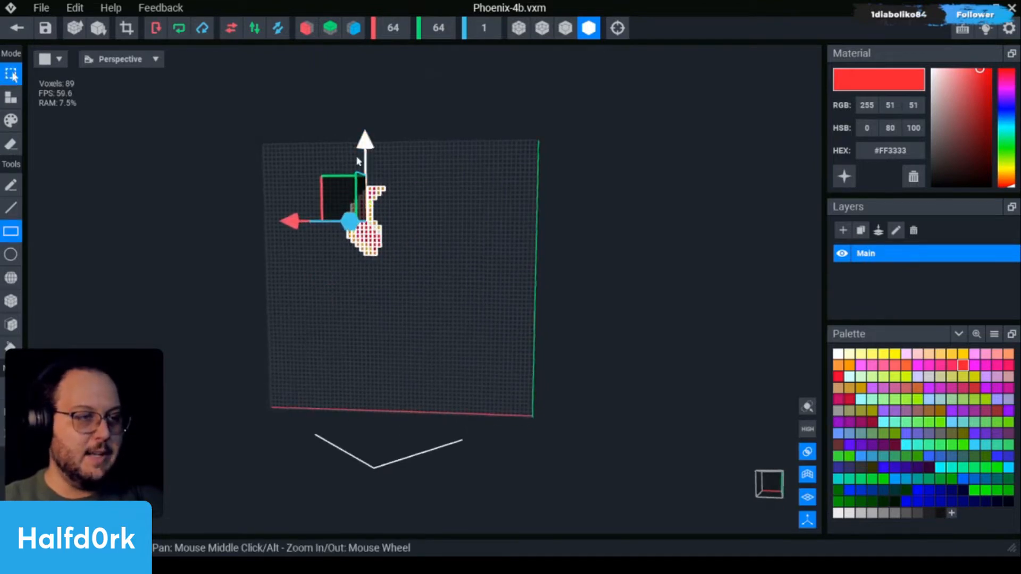
pyautogui.moveTo(285, 223); pyautogui.dragTo(282, 218)
pyautogui.moveTo(364, 145); pyautogui.dragTo(364, 136)
pyautogui.press('e')
pyautogui.moveTo(409, 165); pyautogui.dragTo(402, 163, button='right')
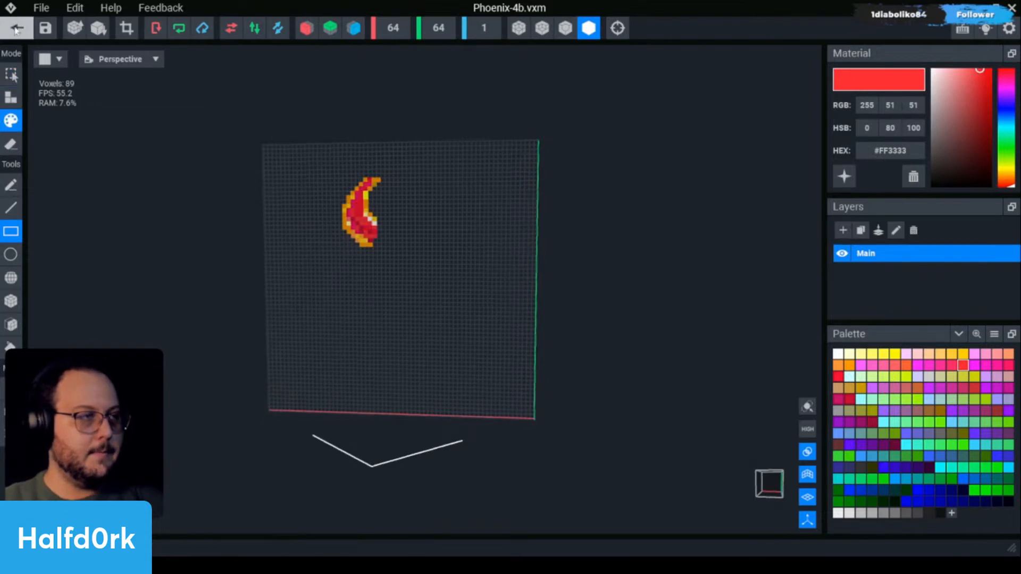
pyautogui.click(17, 28)
pyautogui.press('Return')
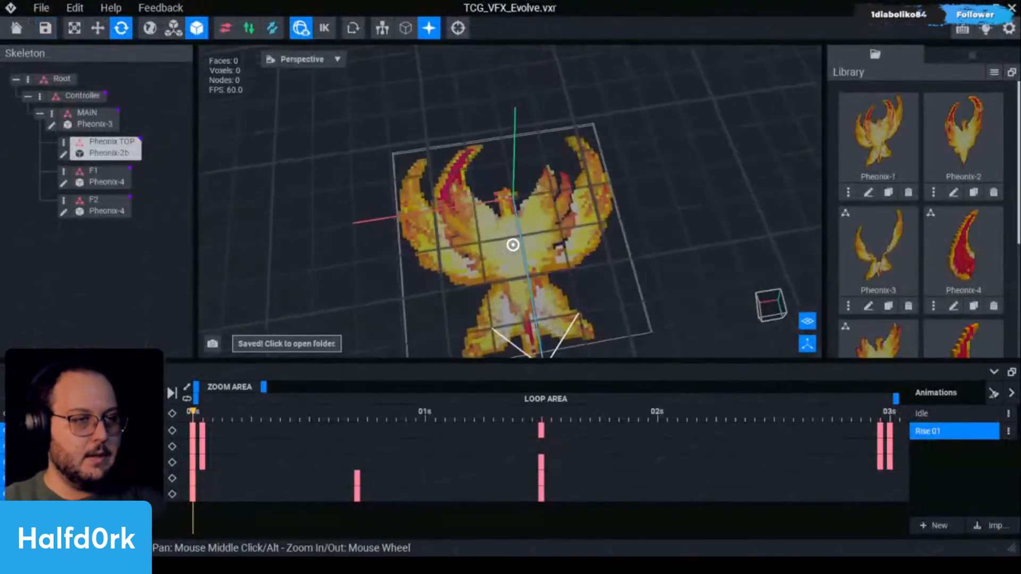
# At about 0.7 seconds in Rise 01, duplicate the F1 node and name the copy F3.
pyautogui.click(357, 418)
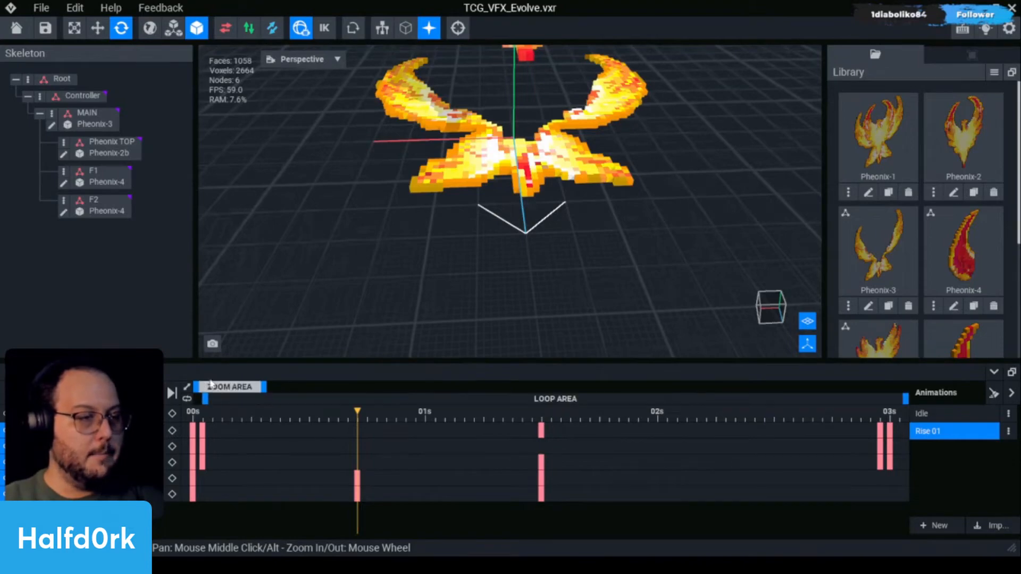
pyautogui.click(63, 172)
pyautogui.click(130, 252)
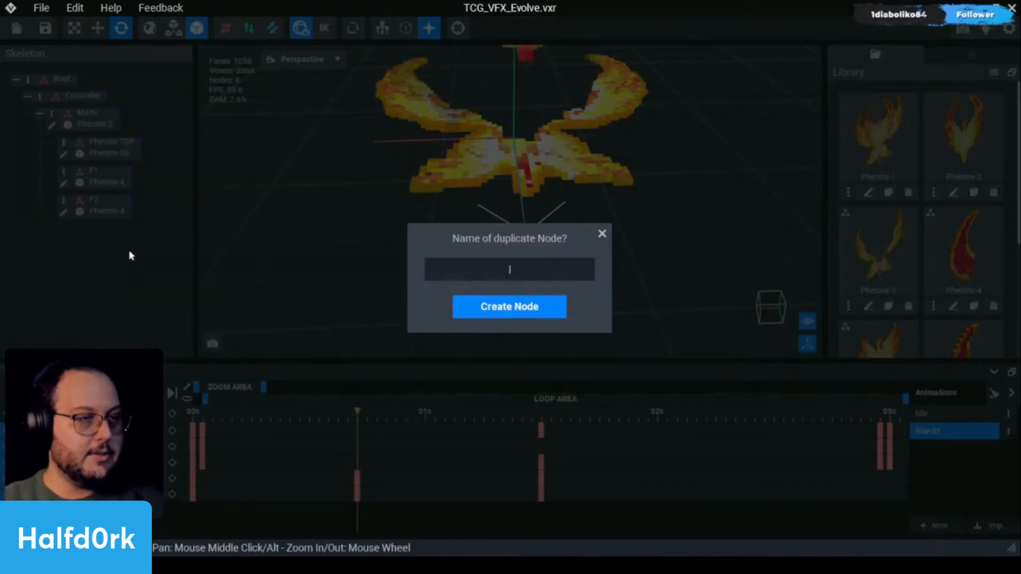
pyautogui.write('F3')
pyautogui.press('Return')
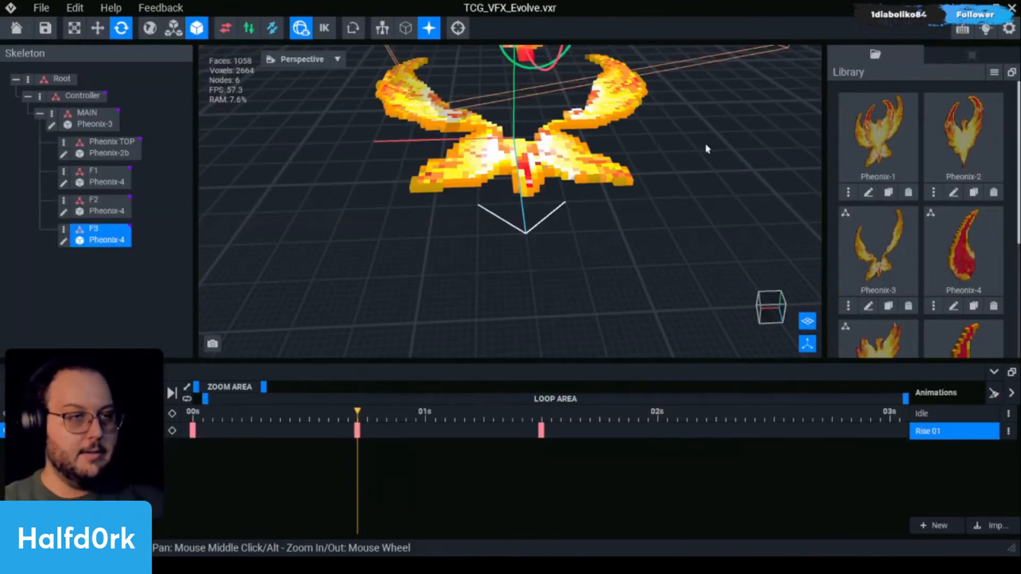
# Replace the F3 node's model with Phoenix-4b from the library.
pyautogui.scroll(-4, 557, 117)
pyautogui.moveTo(557, 118)
pyautogui.mouseDown(button='right')
pyautogui.moveTo(552, 170)
pyautogui.moveTo(548, 122)
pyautogui.moveTo(561, 85)
pyautogui.moveTo(564, 113)
pyautogui.mouseUp(button='right')
pyautogui.scroll(-4, 963, 295)
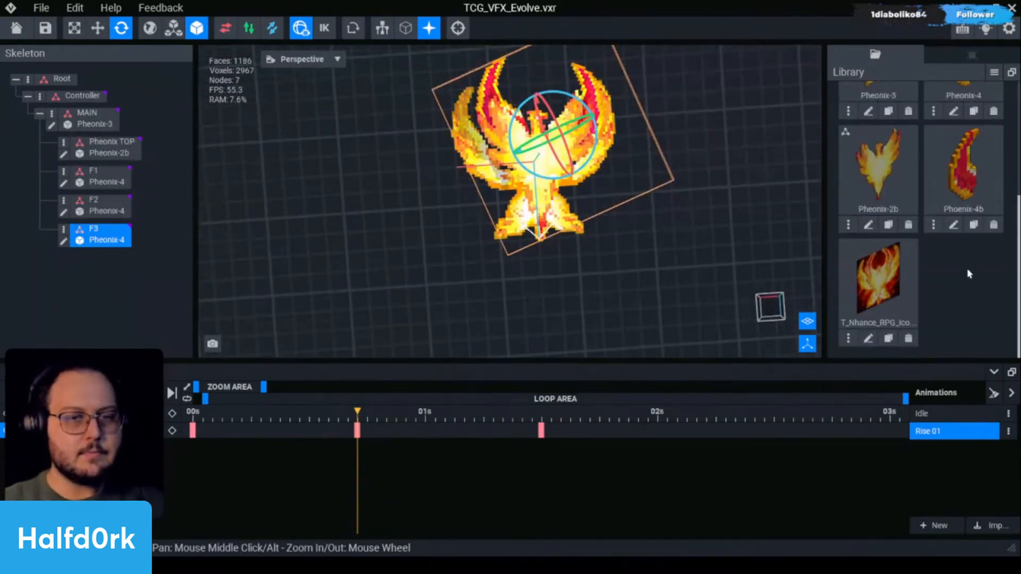
pyautogui.moveTo(980, 189); pyautogui.dragTo(106, 239)
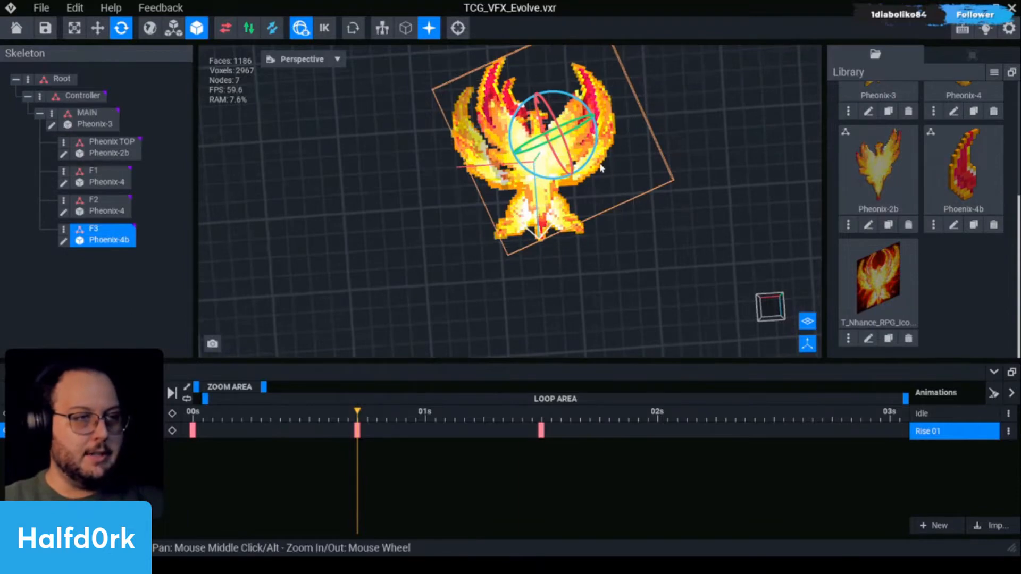
# Move and rotate the small F3 feather over the same wing as F1 at about 0.7 seconds.
pyautogui.press('w')
pyautogui.moveTo(564, 135); pyautogui.dragTo(520, 178)
pyautogui.press('e')
pyautogui.press('w')
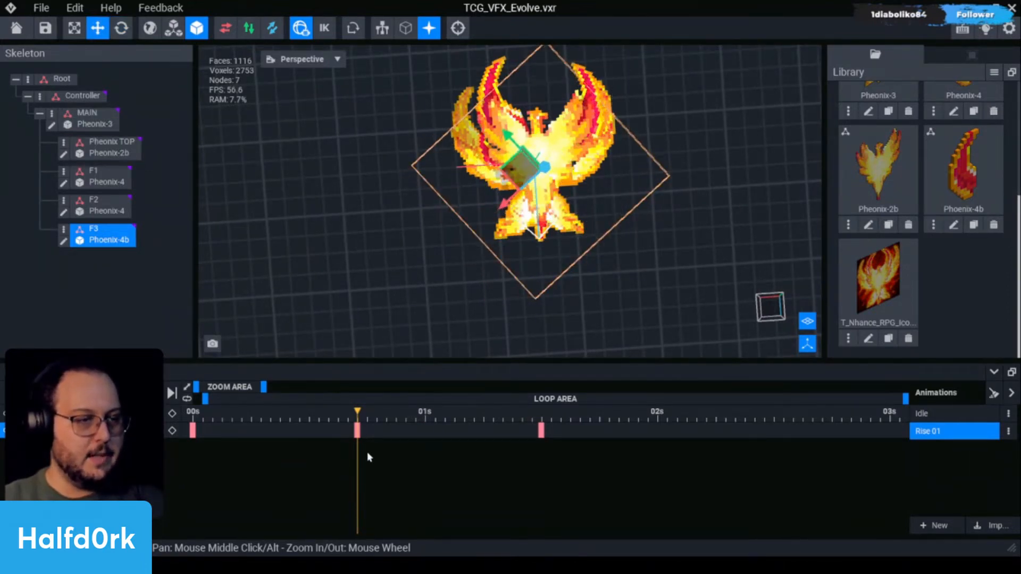
pyautogui.moveTo(364, 414)
pyautogui.mouseDown()
pyautogui.moveTo(543, 414)
pyautogui.moveTo(269, 412)
pyautogui.moveTo(358, 410)
pyautogui.mouseUp()
# Copy F2's keyframe at about 0.7 seconds and paste it onto its keyframe at 0 seconds.
pyautogui.click(92, 201)
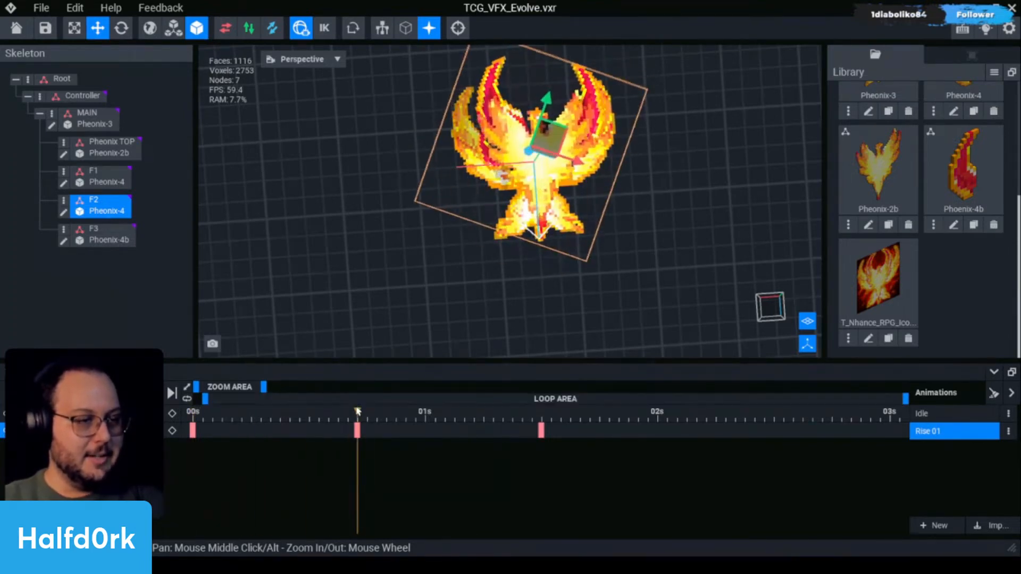
pyautogui.rightClick(358, 430)
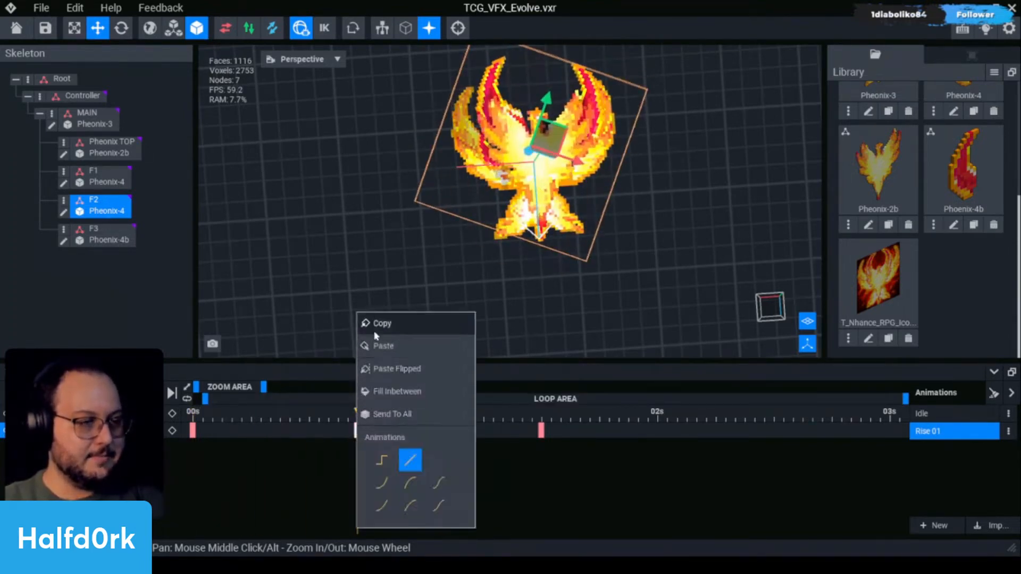
pyautogui.click(193, 430)
pyautogui.rightClick(194, 430)
pyautogui.click(216, 334)
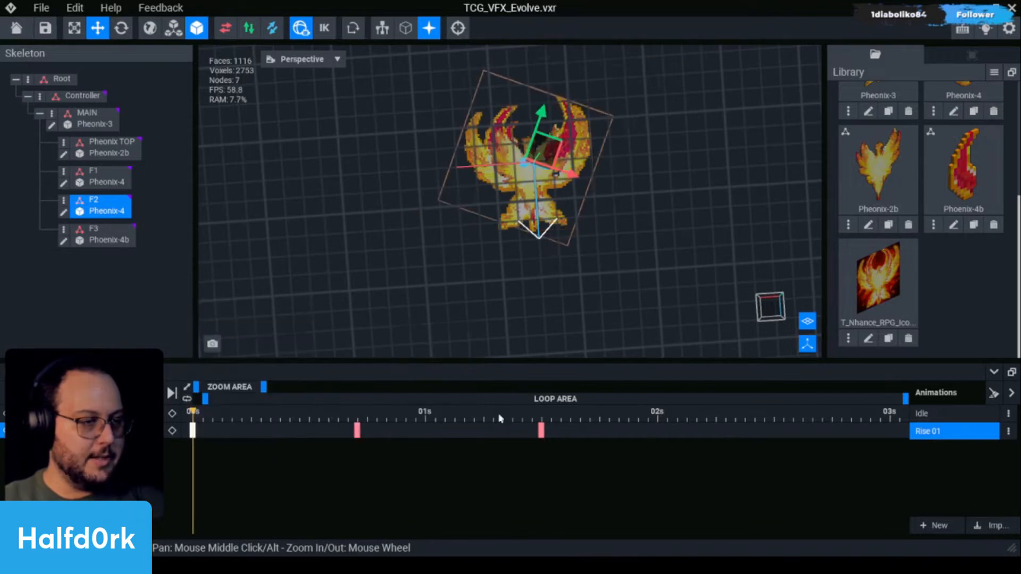
# Paste the copied F2 pose onto its keyframe at about 1.5 seconds and play back the animation.
pyautogui.click(541, 430)
pyautogui.rightClick(543, 430)
pyautogui.click(543, 432)
pyautogui.rightClick(541, 431)
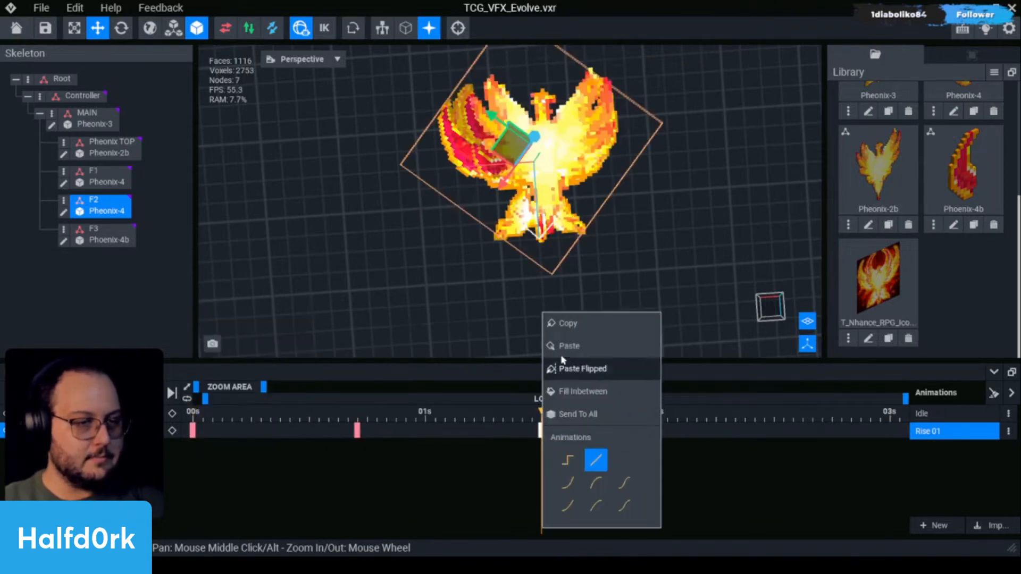
pyautogui.click(563, 346)
pyautogui.click(443, 448)
pyautogui.press('space')
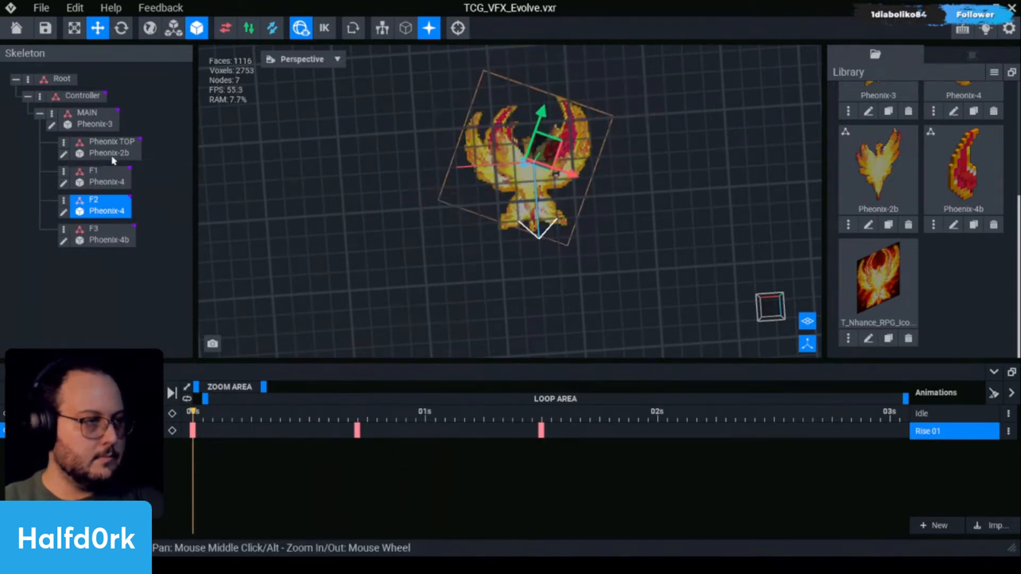
# Lower the F2 feather at 0 seconds to F1's level and shift it sideways into line with its wing.
pyautogui.click(109, 116)
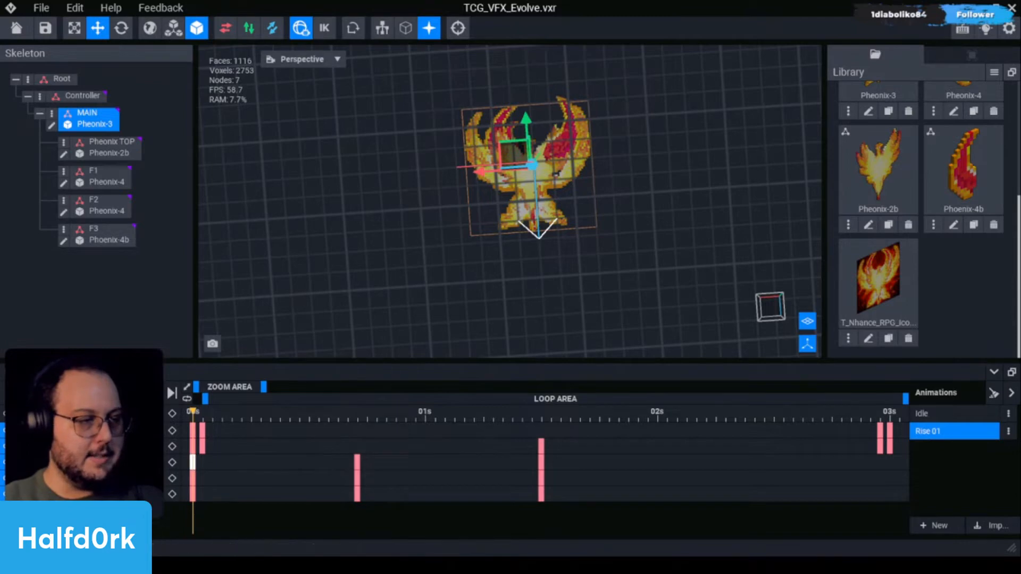
pyautogui.click(104, 176)
pyautogui.moveTo(543, 171); pyautogui.dragTo(486, 282, button='right')
pyautogui.click(357, 428)
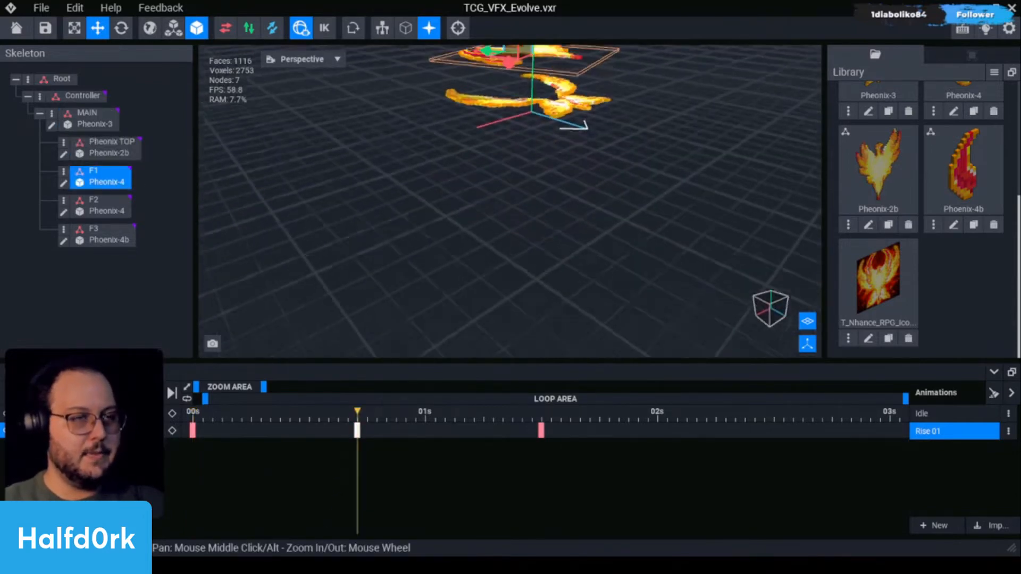
pyautogui.moveTo(486, 200); pyautogui.dragTo(551, 197, button='right')
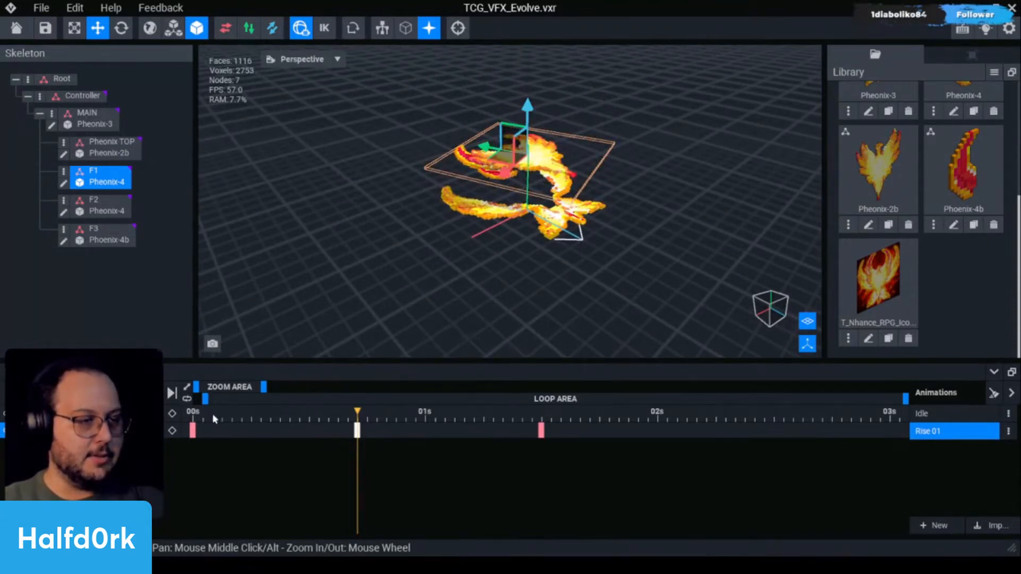
pyautogui.click(193, 428)
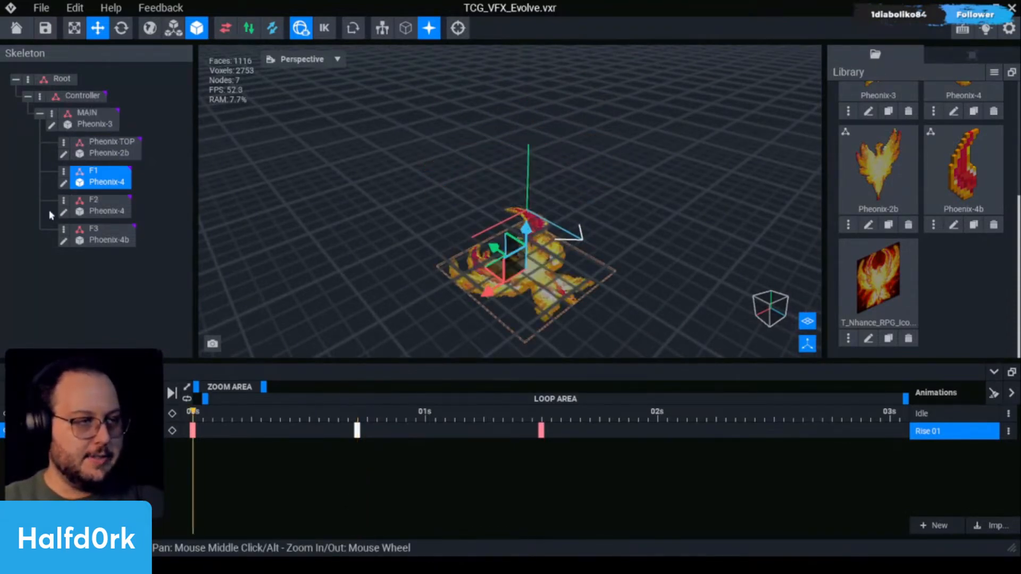
pyautogui.click(106, 210)
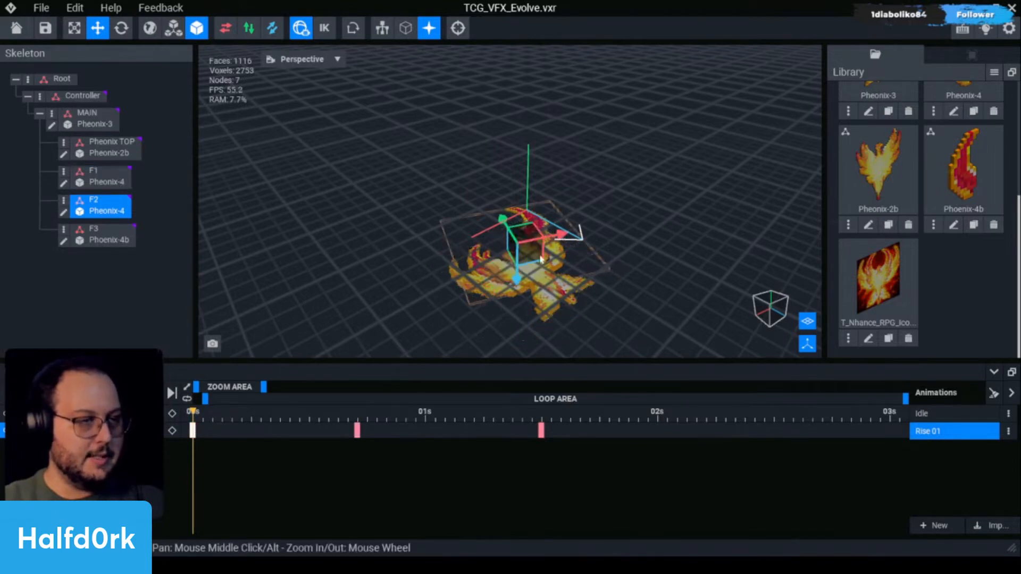
pyautogui.moveTo(517, 278); pyautogui.dragTo(516, 302)
pyautogui.moveTo(522, 260); pyautogui.dragTo(567, 264)
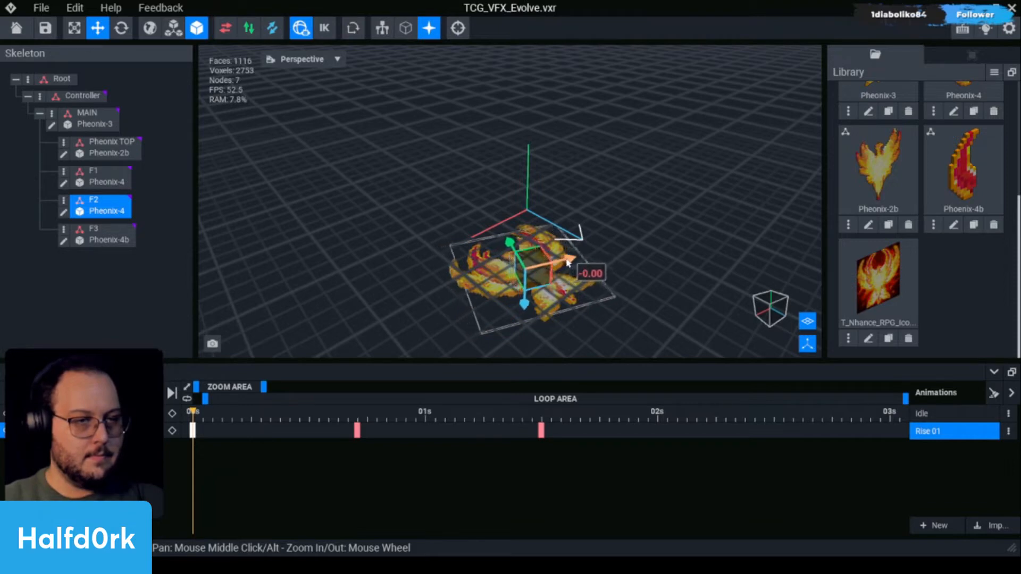
# Copy F2's lowered keyframe at 0 seconds onto its keyframe at about 1.5 seconds and scrub the result.
pyautogui.moveTo(601, 253); pyautogui.dragTo(558, 276, button='right')
pyautogui.rightClick(193, 430)
pyautogui.click(541, 430)
pyautogui.rightClick(543, 431)
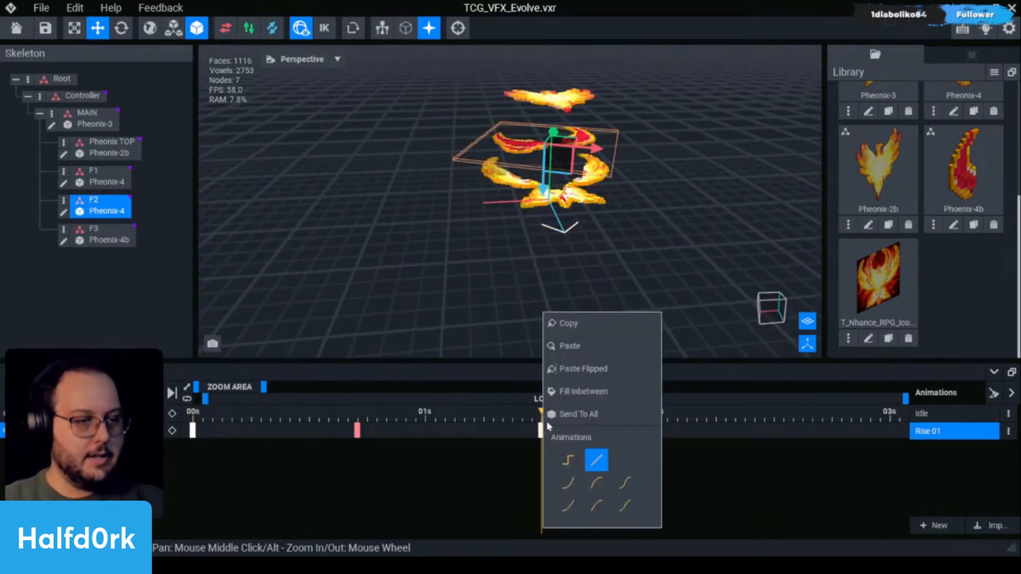
pyautogui.click(643, 346)
pyautogui.moveTo(529, 413)
pyautogui.mouseDown()
pyautogui.moveTo(388, 413)
pyautogui.moveTo(509, 418)
pyautogui.mouseUp()
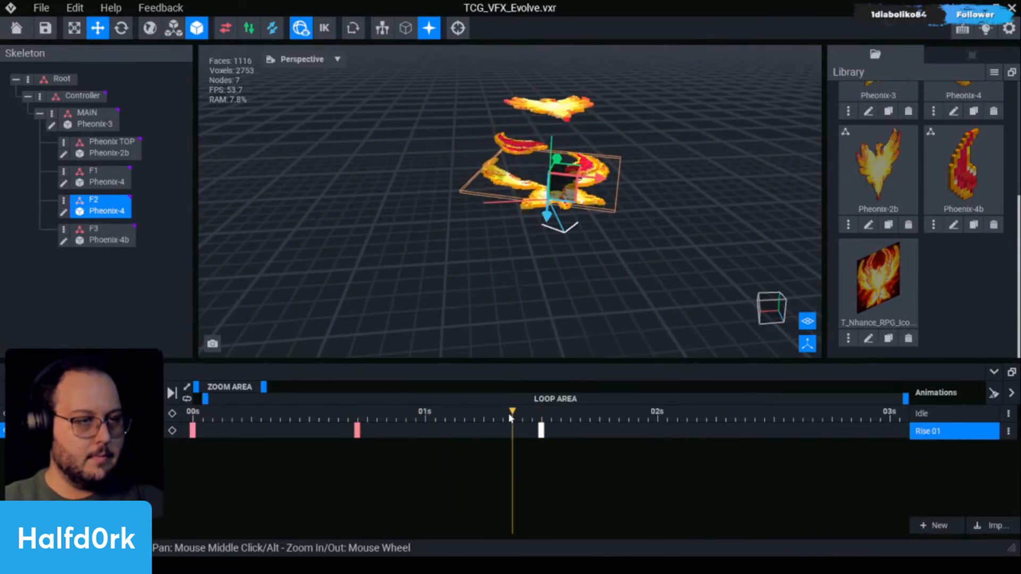
# Copy F2's raised keyframe at about 0.7 seconds onto its keyframe at about 1.5 seconds.
pyautogui.rightClick(357, 430)
pyautogui.click(374, 321)
pyautogui.click(542, 429)
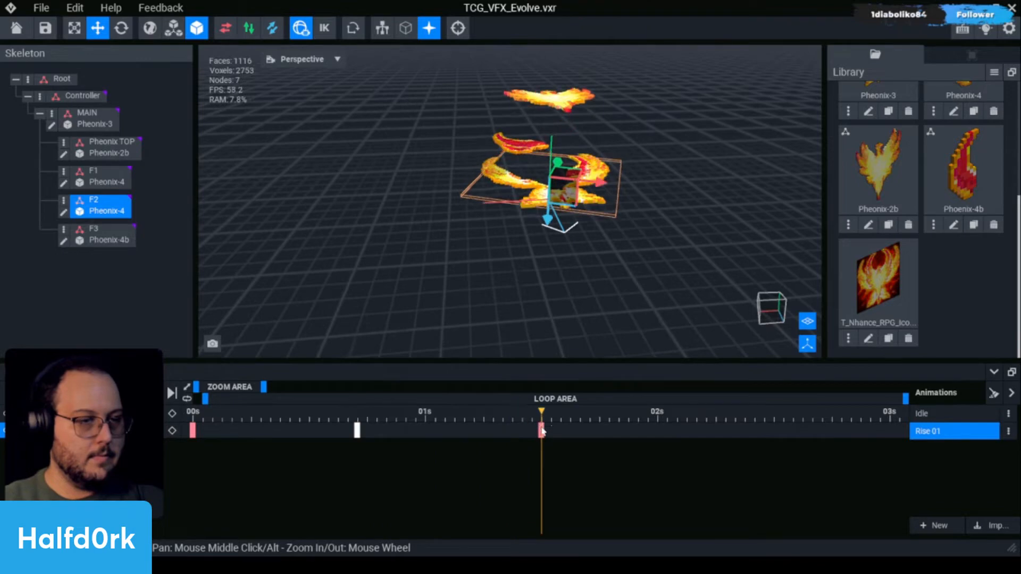
pyautogui.rightClick(541, 428)
pyautogui.click(570, 347)
pyautogui.moveTo(567, 215); pyautogui.dragTo(571, 297, button='right')
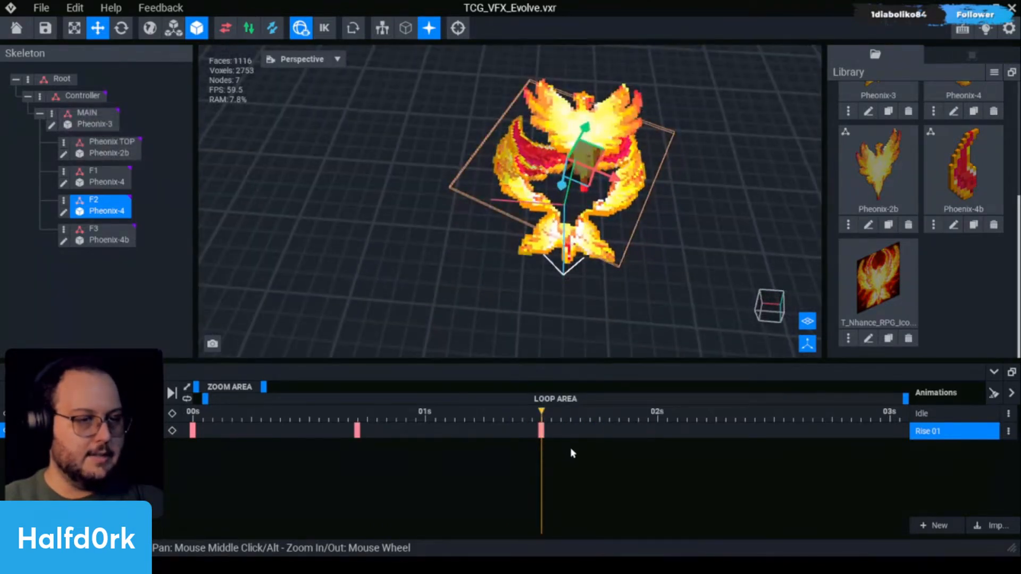
# Undo the last paste on the F2 feather and realign its keyframe with the other nodes' keyframes at about 1.5 seconds.
pyautogui.hotkey('ctrl', 'z')
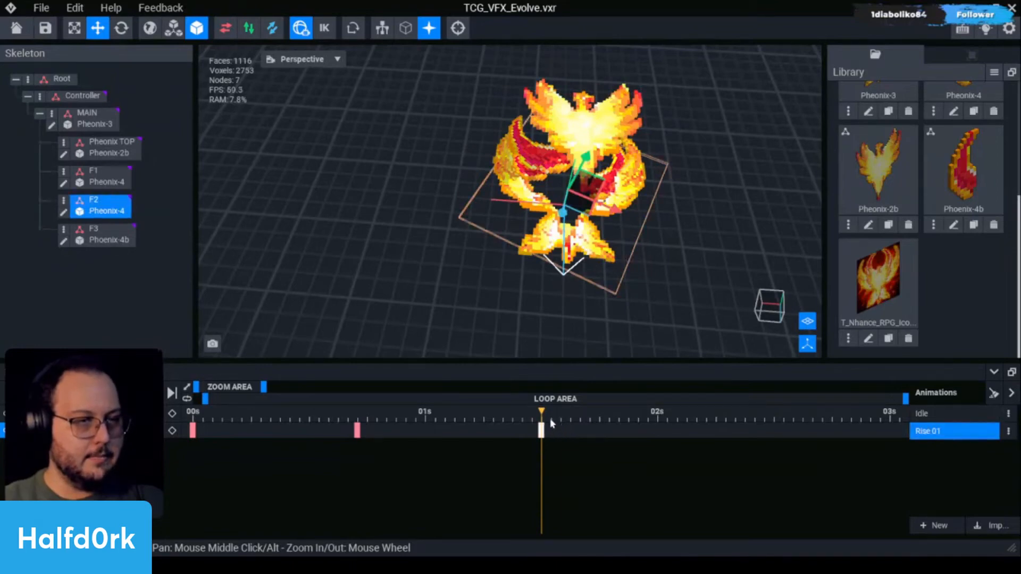
pyautogui.moveTo(543, 433); pyautogui.dragTo(550, 431)
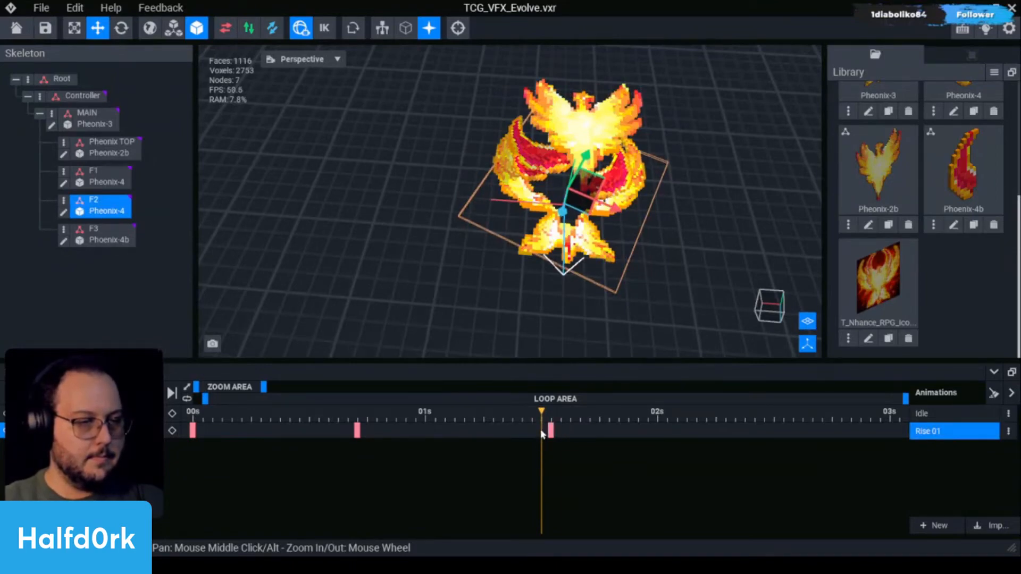
pyautogui.rightClick(542, 434)
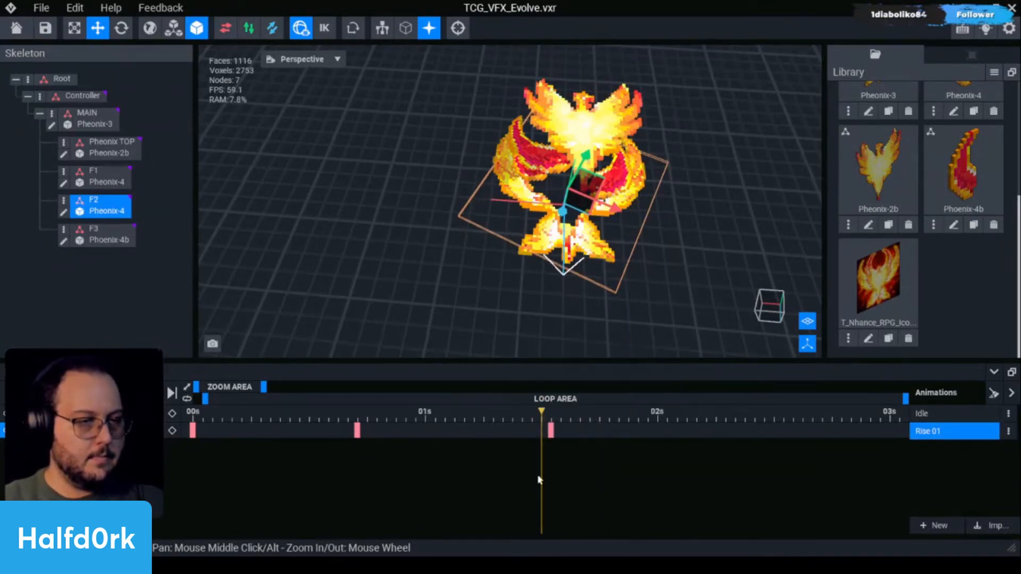
pyautogui.rightClick(358, 432)
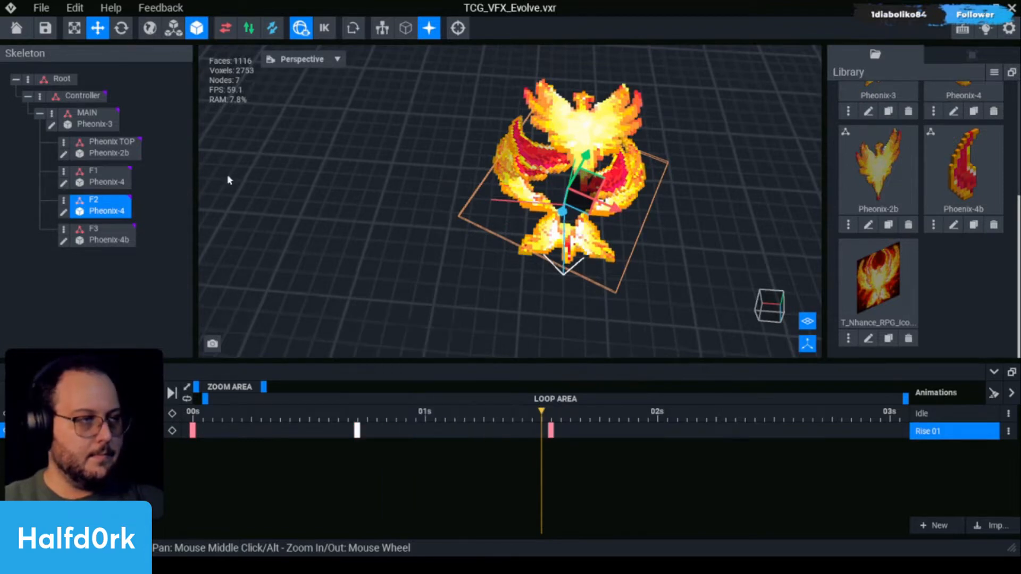
pyautogui.click(81, 96)
pyautogui.moveTo(545, 426); pyautogui.dragTo(882, 487)
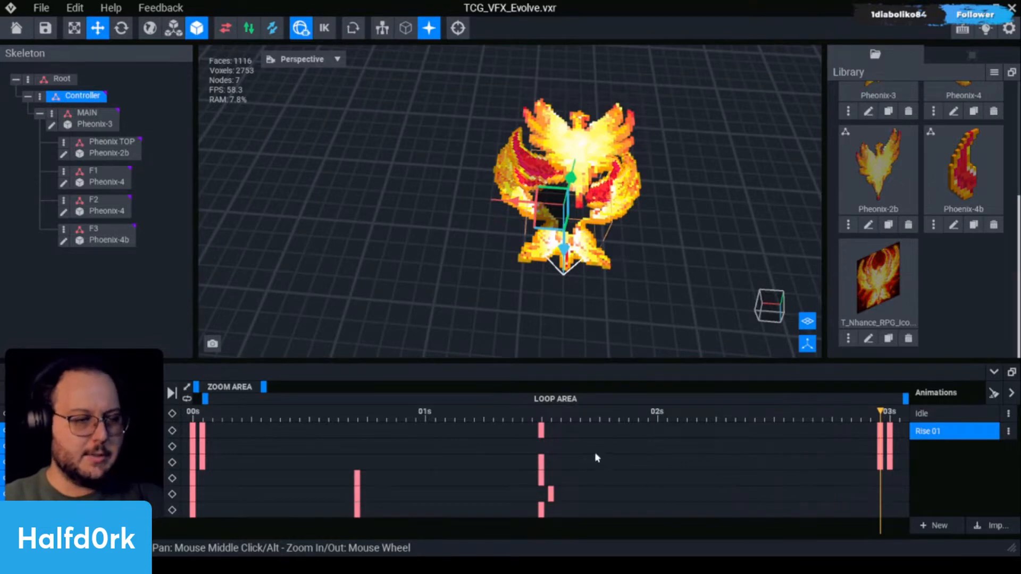
pyautogui.moveTo(541, 422)
pyautogui.mouseDown()
pyautogui.moveTo(340, 422)
pyautogui.moveTo(563, 415)
pyautogui.moveTo(545, 413)
pyautogui.mouseUp()
# Raise the F2 feather at about 1.5 seconds to the level of the F1 feather.
pyautogui.moveTo(558, 340); pyautogui.dragTo(581, 290, button='right')
pyautogui.click(579, 177)
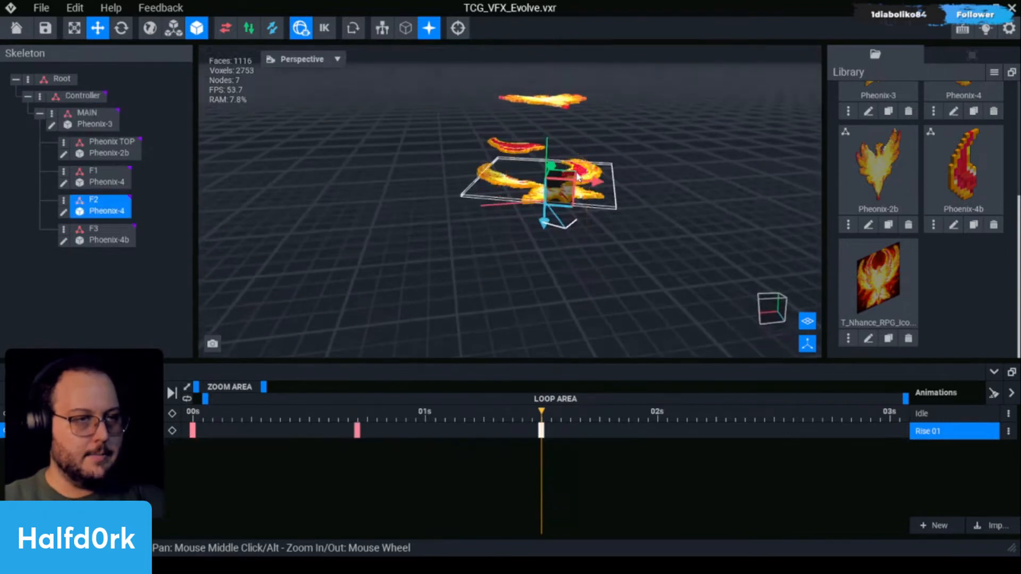
pyautogui.click(101, 235)
pyautogui.click(108, 215)
pyautogui.moveTo(540, 135); pyautogui.dragTo(505, 159, button='middle')
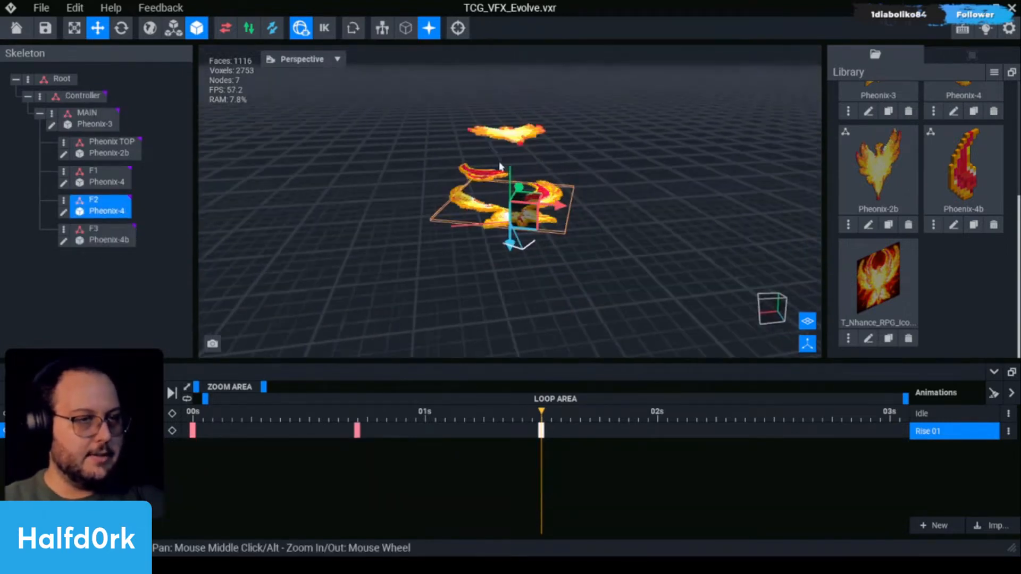
pyautogui.moveTo(509, 247); pyautogui.dragTo(512, 228)
# Fine-tune the F1 feather's height at about 1.5 seconds.
pyautogui.click(491, 180)
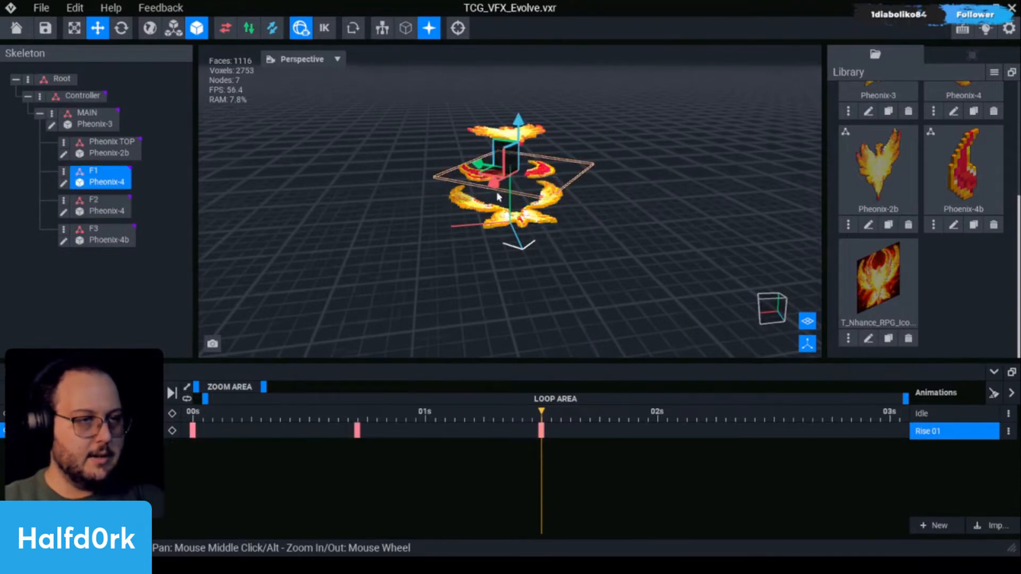
pyautogui.moveTo(520, 123); pyautogui.dragTo(519, 126)
pyautogui.moveTo(531, 298); pyautogui.dragTo(517, 360, button='right')
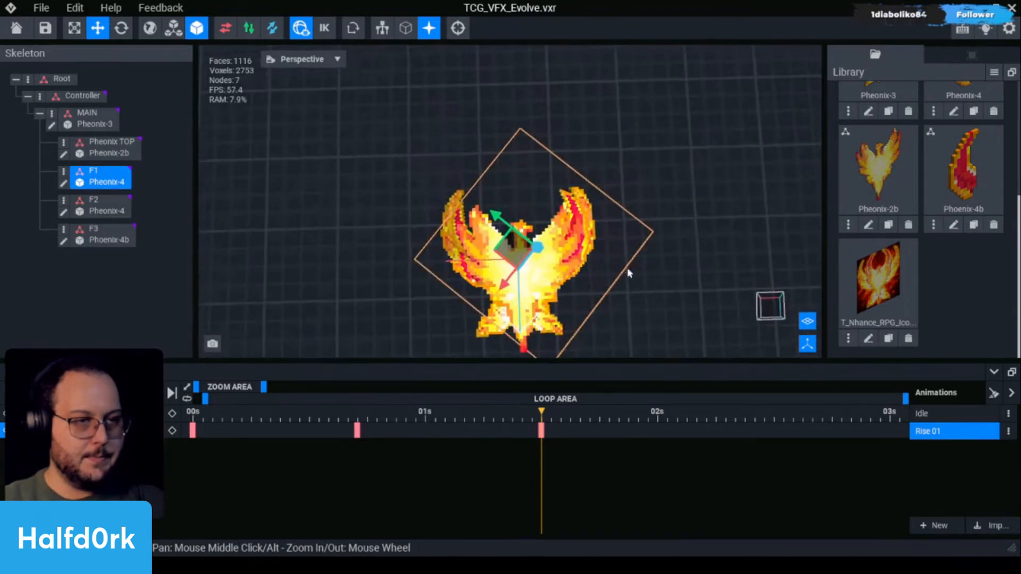
# Raise the F1 feather by about 14 units at its keyframe at about 0.7 seconds.
pyautogui.moveTo(399, 412); pyautogui.dragTo(358, 382)
pyautogui.moveTo(518, 345); pyautogui.dragTo(529, 290, button='right')
pyautogui.moveTo(457, 199); pyautogui.dragTo(537, 185, button='right')
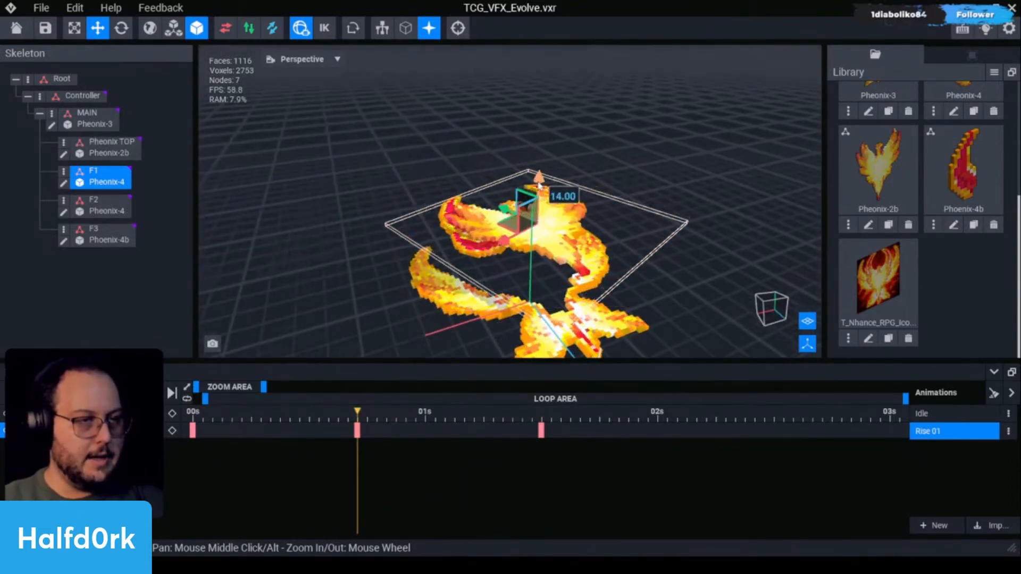
pyautogui.moveTo(539, 186)
pyautogui.mouseDown(button='right')
pyautogui.moveTo(538, 164)
pyautogui.moveTo(544, 188)
pyautogui.mouseUp(button='right')
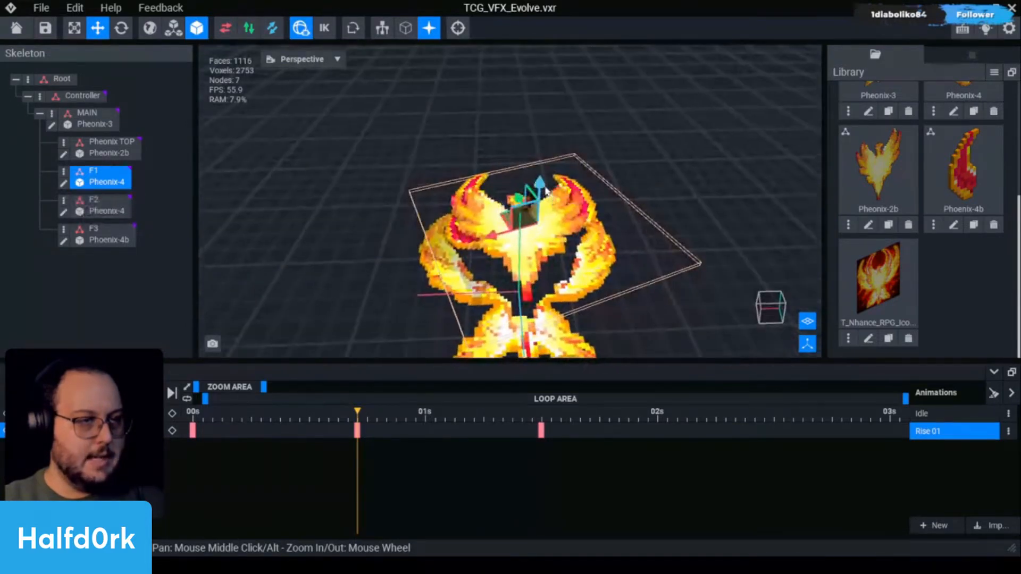
# Shift the F1 feather outward and rotate it at about 1.5 seconds so its tip extends beyond the wing.
pyautogui.click(122, 28)
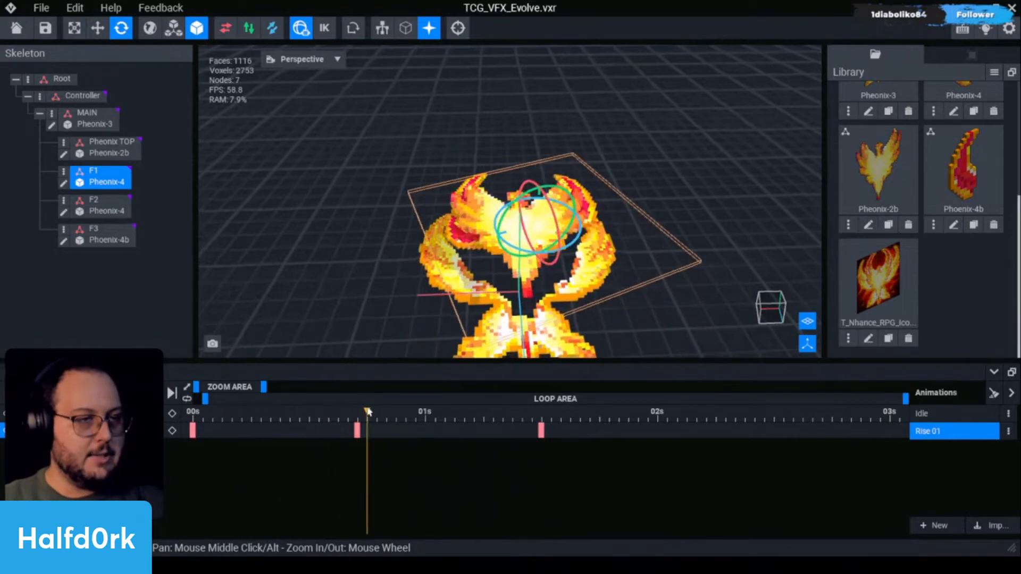
pyautogui.moveTo(465, 412); pyautogui.dragTo(543, 409)
pyautogui.moveTo(542, 165); pyautogui.dragTo(582, 250, button='right')
pyautogui.scroll(-5, 560, 160)
pyautogui.scroll(3, 565, 129)
pyautogui.press('w')
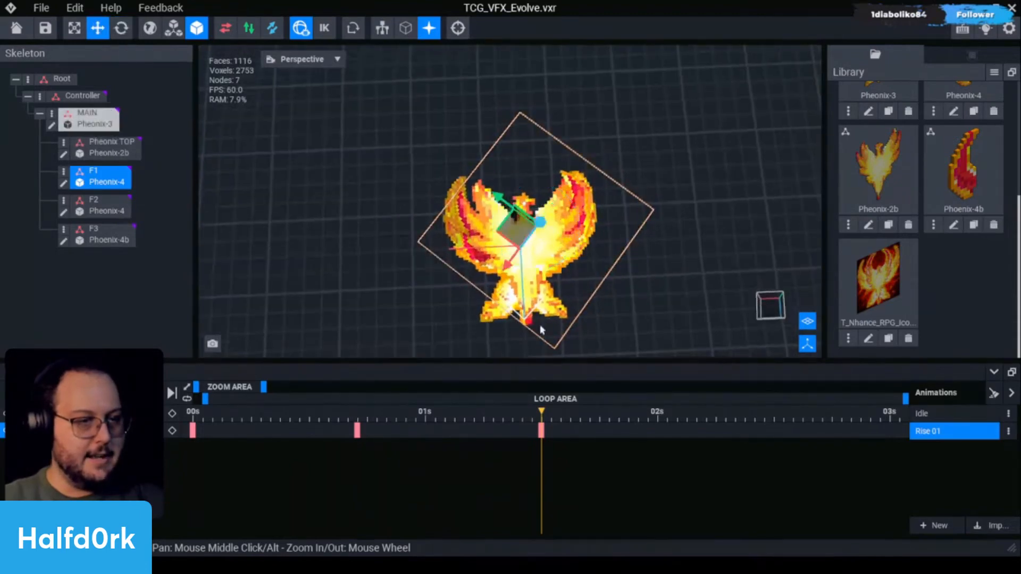
pyautogui.moveTo(516, 241); pyautogui.dragTo(523, 238)
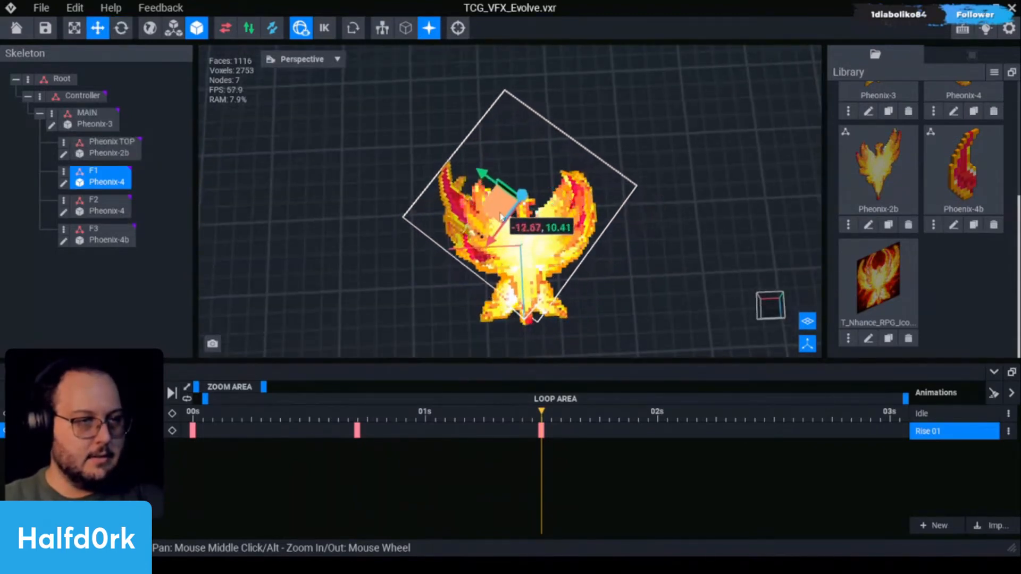
pyautogui.press('e')
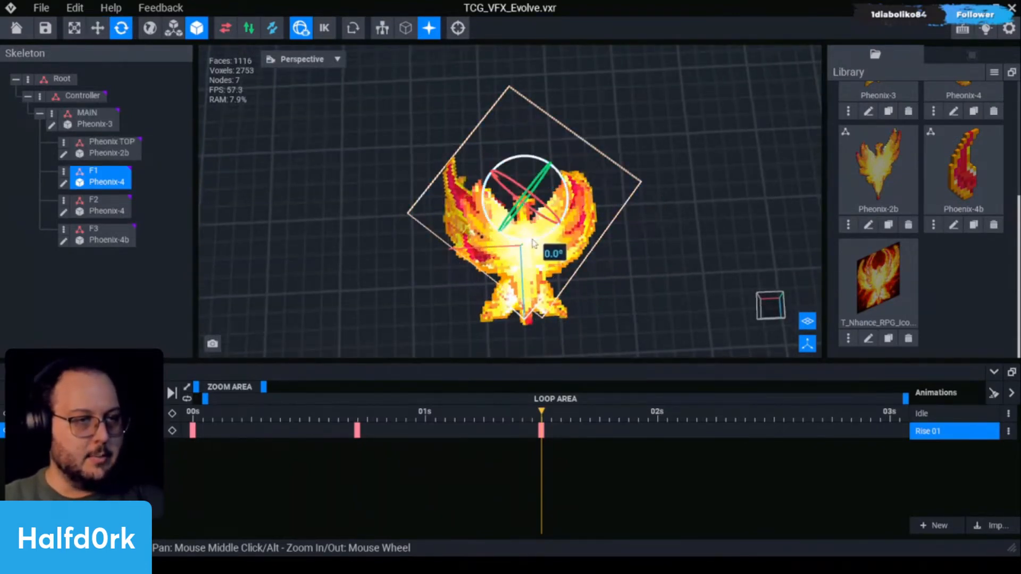
pyautogui.press('w')
pyautogui.moveTo(497, 199)
pyautogui.mouseDown()
pyautogui.moveTo(458, 213)
pyautogui.moveTo(518, 214)
pyautogui.moveTo(503, 208)
pyautogui.mouseUp()
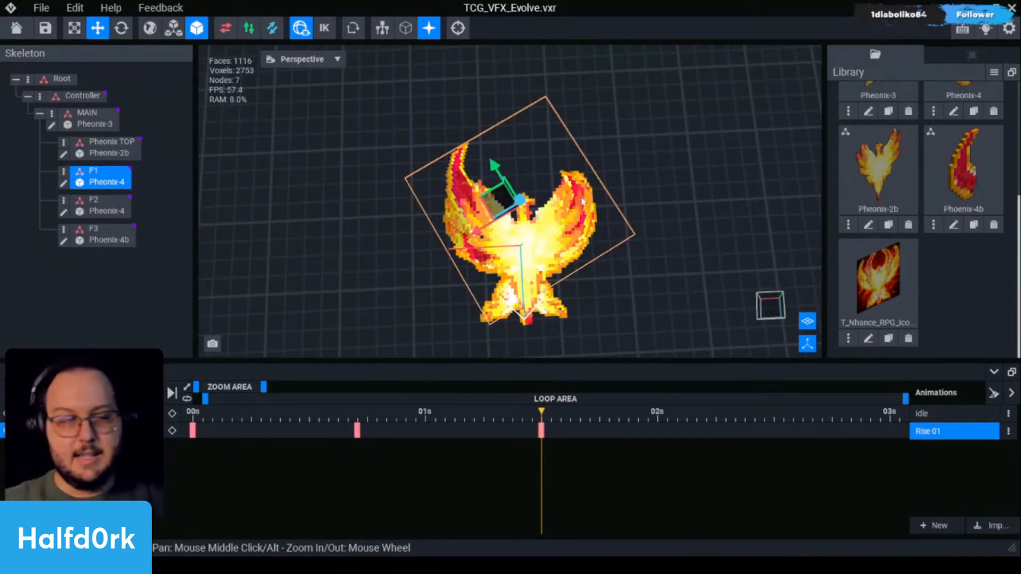
# Shift the F2 feather and move it about -14 units vertically at about 1.5 seconds to match F1's level.
pyautogui.scroll(2, 627, 221)
pyautogui.click(116, 214)
pyautogui.moveTo(456, 260); pyautogui.dragTo(505, 267, button='right')
pyautogui.moveTo(529, 255); pyautogui.dragTo(544, 240)
pyautogui.moveTo(456, 260); pyautogui.dragTo(571, 238, button='right')
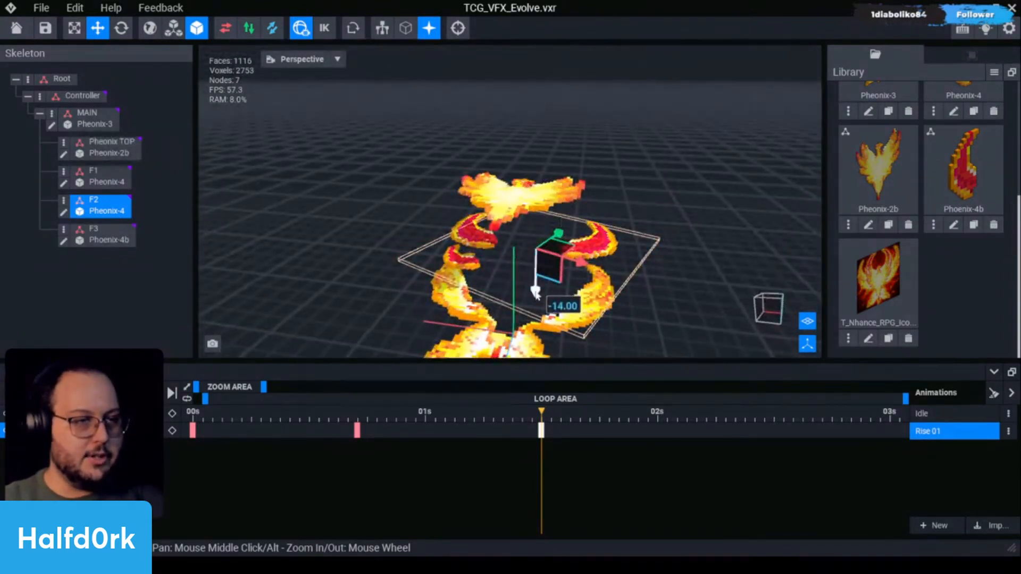
# Rotate the F2 feather at about 1.5 seconds so that it mirrors the F1 feather on the opposite wing.
pyautogui.click(462, 260)
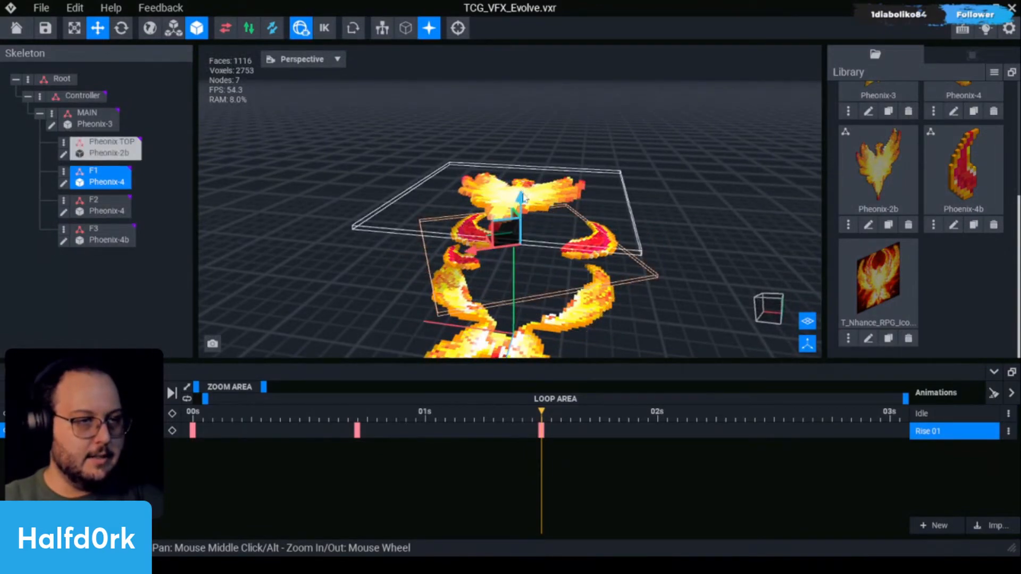
pyautogui.click(595, 252)
pyautogui.moveTo(595, 251); pyautogui.dragTo(580, 274, button='right')
pyautogui.press('e')
pyautogui.moveTo(587, 288); pyautogui.dragTo(552, 225, button='middle')
pyautogui.moveTo(551, 226); pyautogui.dragTo(551, 226, button='right')
pyautogui.scroll(1, 551, 226)
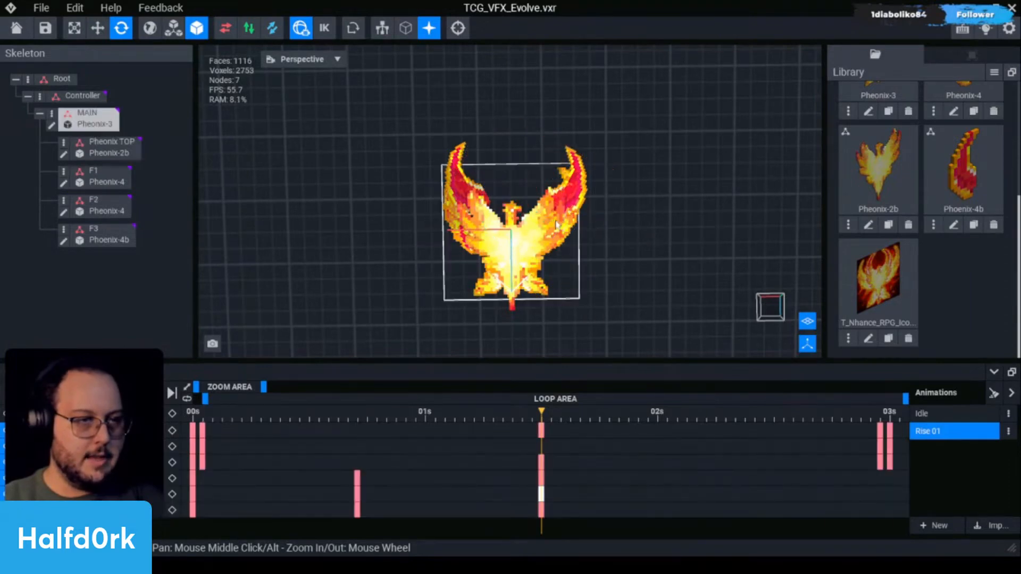
pyautogui.moveTo(535, 248); pyautogui.dragTo(539, 247)
pyautogui.click(567, 237)
pyautogui.moveTo(567, 237); pyautogui.dragTo(566, 236, button='right')
# Rotate the F3 feather slightly and shift it sideways along its wing at about 1.5 seconds.
pyautogui.click(103, 234)
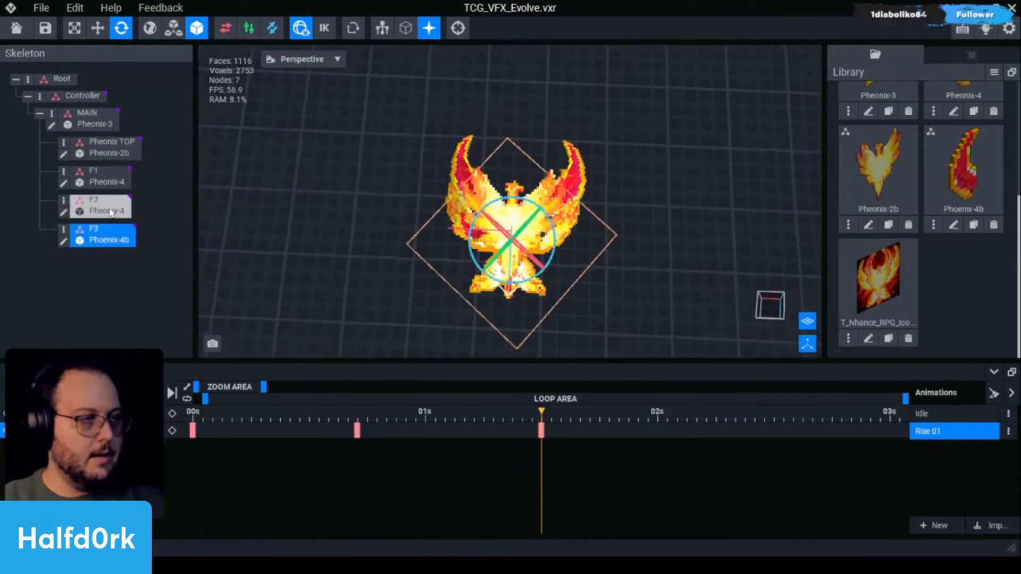
pyautogui.moveTo(511, 255); pyautogui.dragTo(523, 282, button='right')
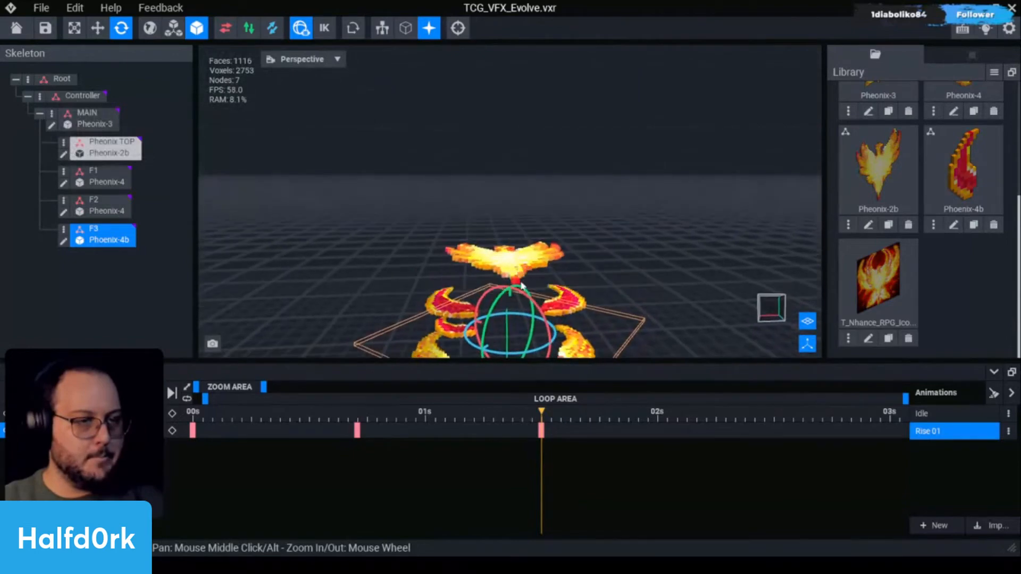
pyautogui.click(309, 415)
pyautogui.moveTo(379, 420); pyautogui.dragTo(539, 436)
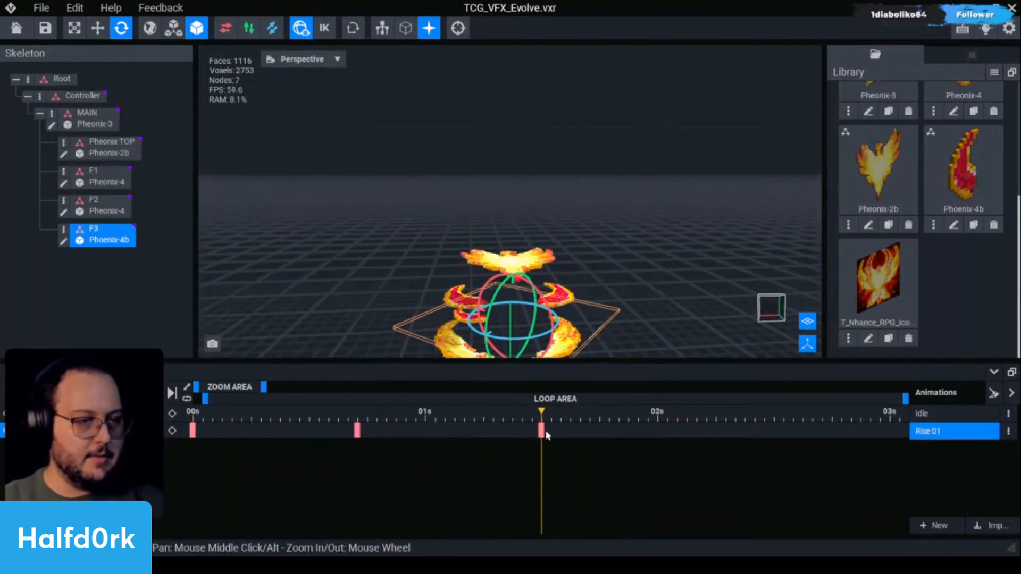
pyautogui.moveTo(515, 229); pyautogui.dragTo(520, 257, button='right')
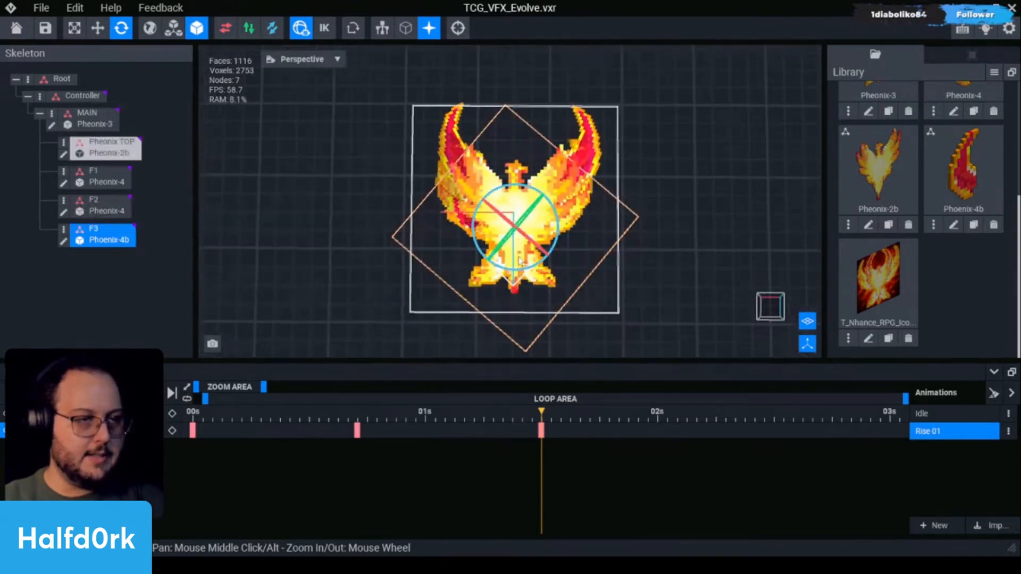
pyautogui.click(523, 271)
pyautogui.click(133, 229)
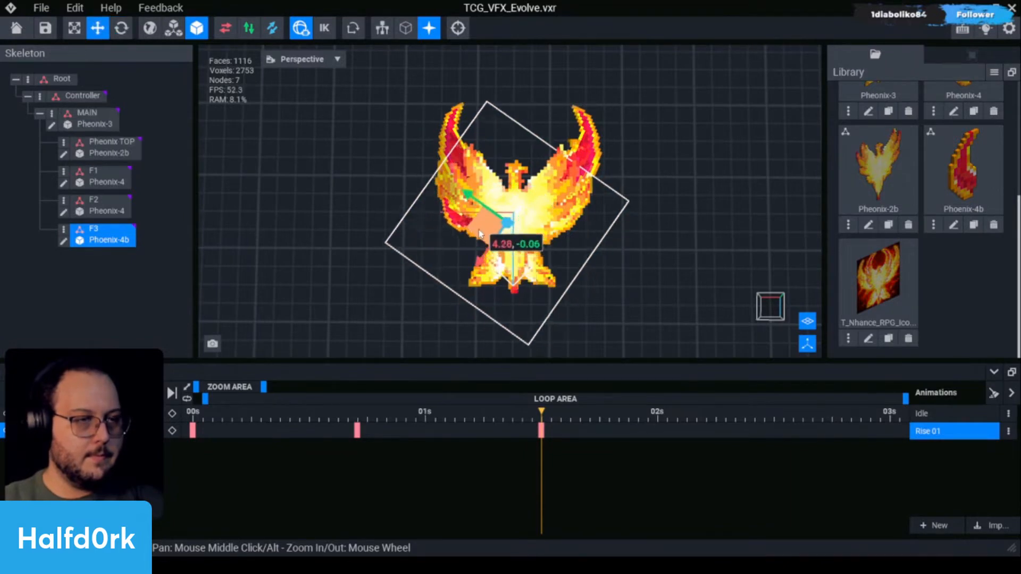
# Copy F3's keyframe at about 0.7 seconds onto its keyframe at 0 seconds and play back the animation.
pyautogui.moveTo(467, 423); pyautogui.dragTo(426, 415)
pyautogui.moveTo(574, 423); pyautogui.dragTo(416, 412)
pyautogui.moveTo(483, 418); pyautogui.dragTo(349, 405)
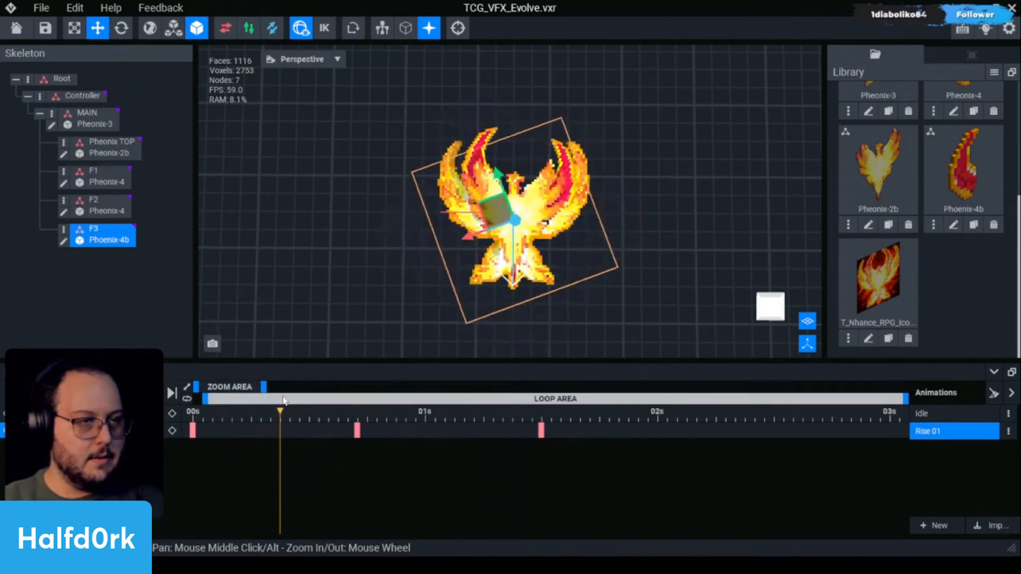
pyautogui.moveTo(410, 402); pyautogui.dragTo(367, 410)
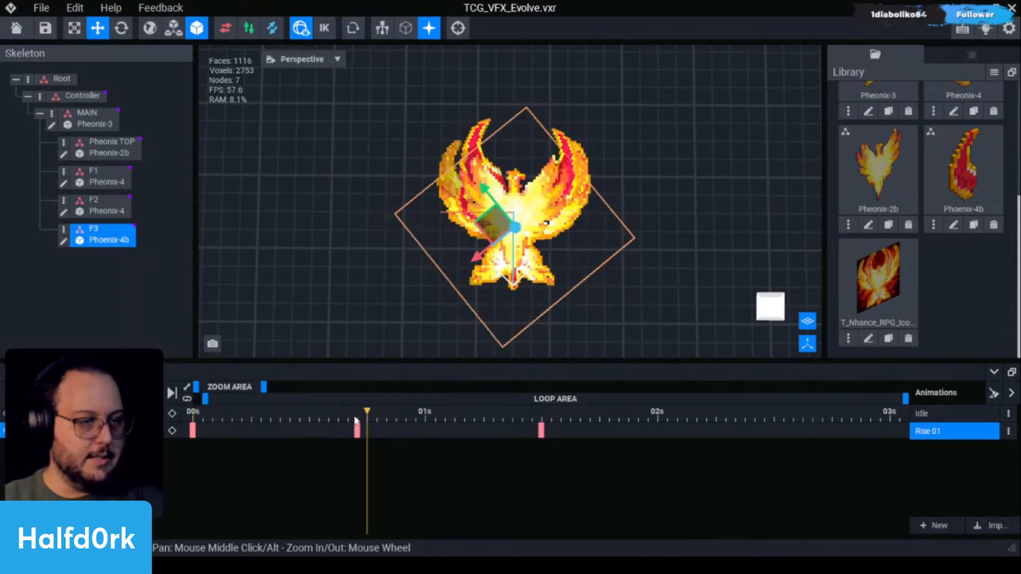
pyautogui.rightClick(357, 429)
pyautogui.click(295, 379)
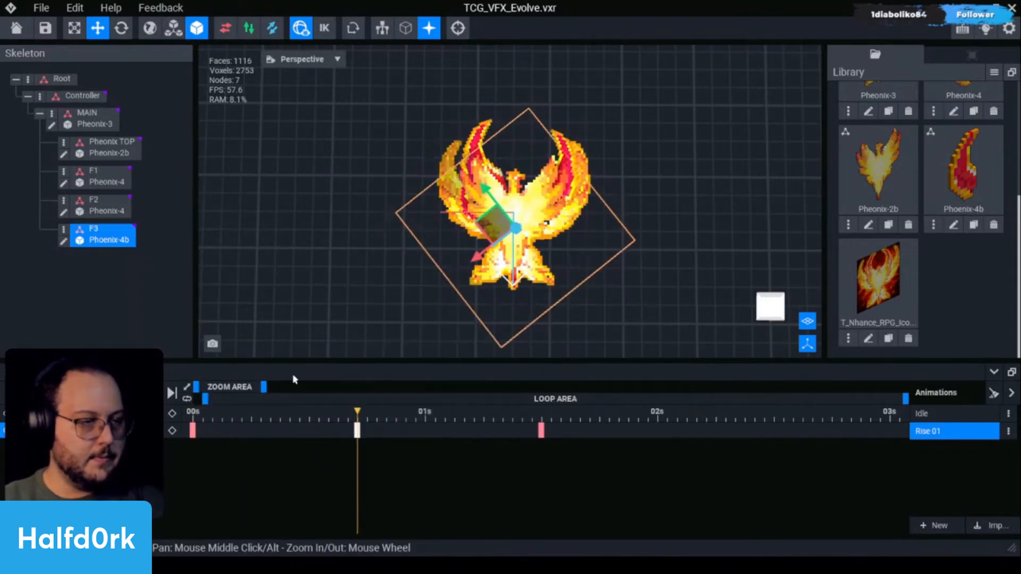
pyautogui.rightClick(194, 431)
pyautogui.click(222, 348)
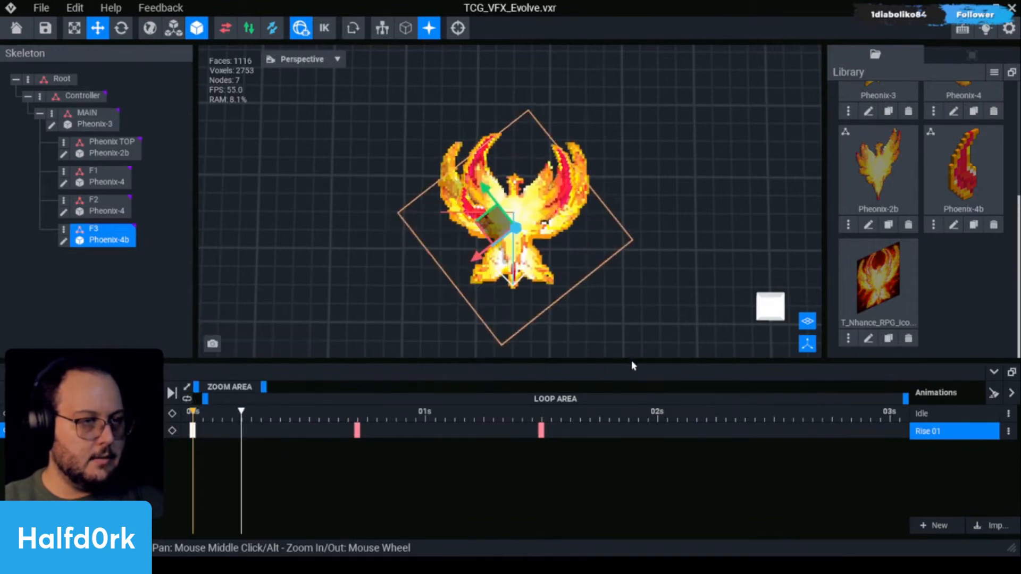
pyautogui.press('space')
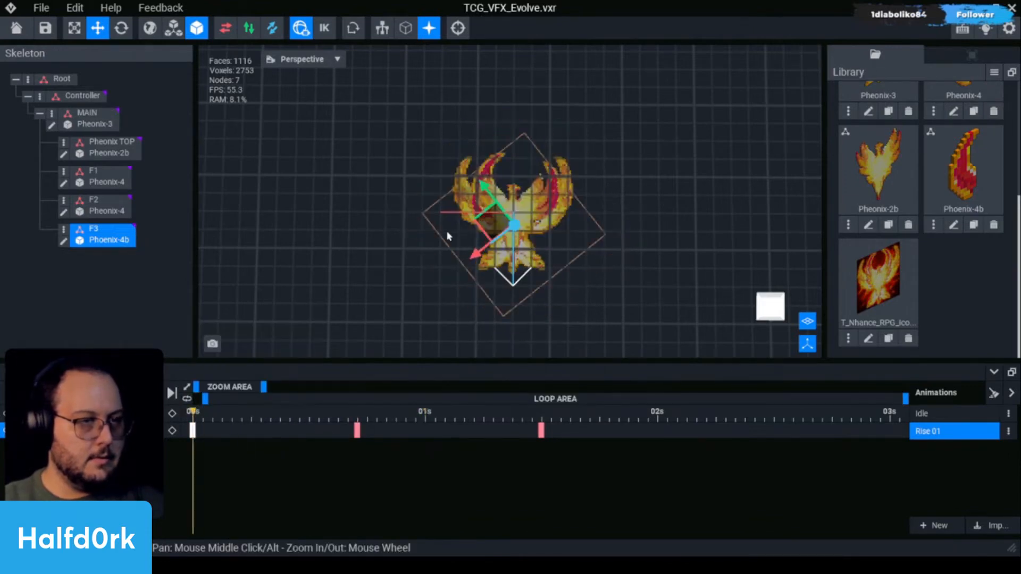
# Lower the F3 feather at the first frame after 0 seconds toward the other phoenix parts, keyframing it there.
pyautogui.scroll(3, 447, 236)
pyautogui.press('e')
pyautogui.click(539, 171)
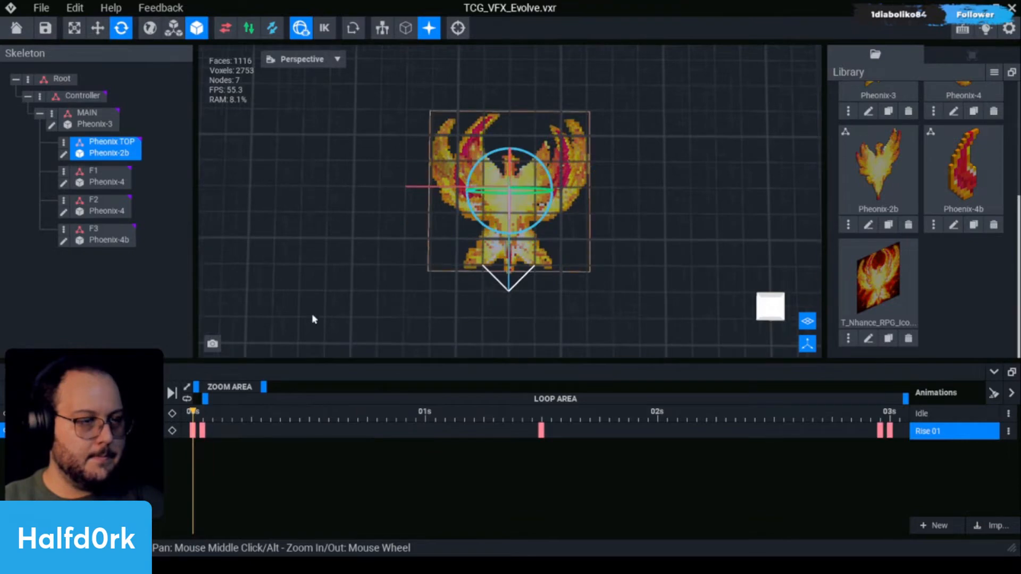
pyautogui.click(201, 419)
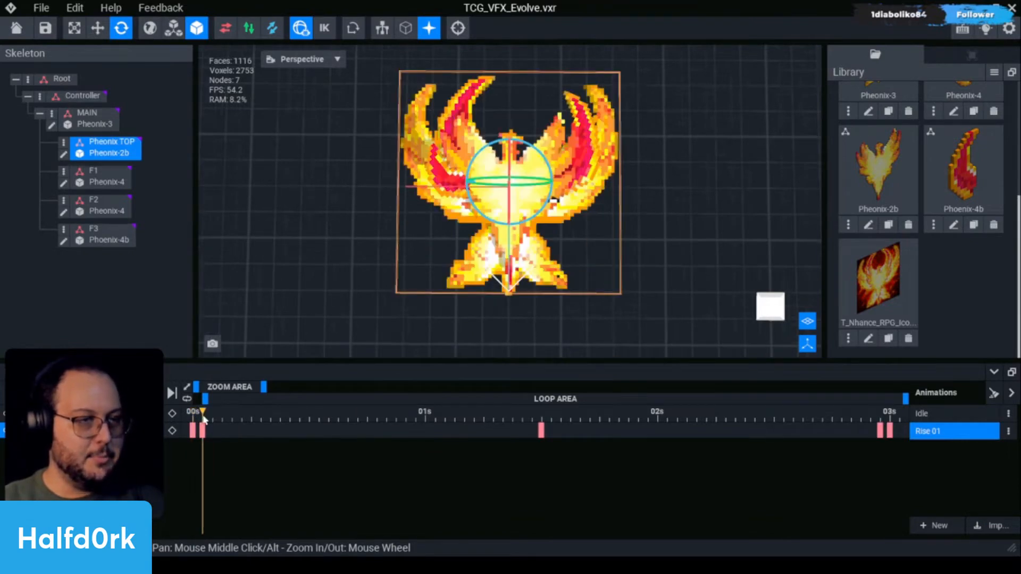
pyautogui.moveTo(204, 420); pyautogui.dragTo(219, 429)
pyautogui.moveTo(467, 228); pyautogui.dragTo(520, 264, button='right')
pyautogui.click(439, 322)
pyautogui.press('f')
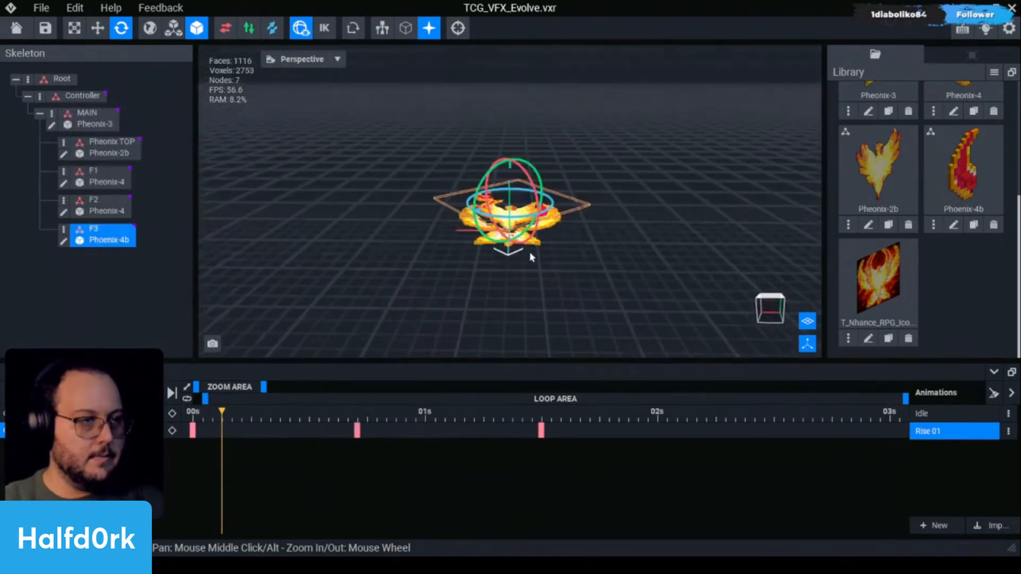
pyautogui.click(207, 420)
pyautogui.moveTo(458, 219); pyautogui.dragTo(500, 155, button='right')
pyautogui.press('w')
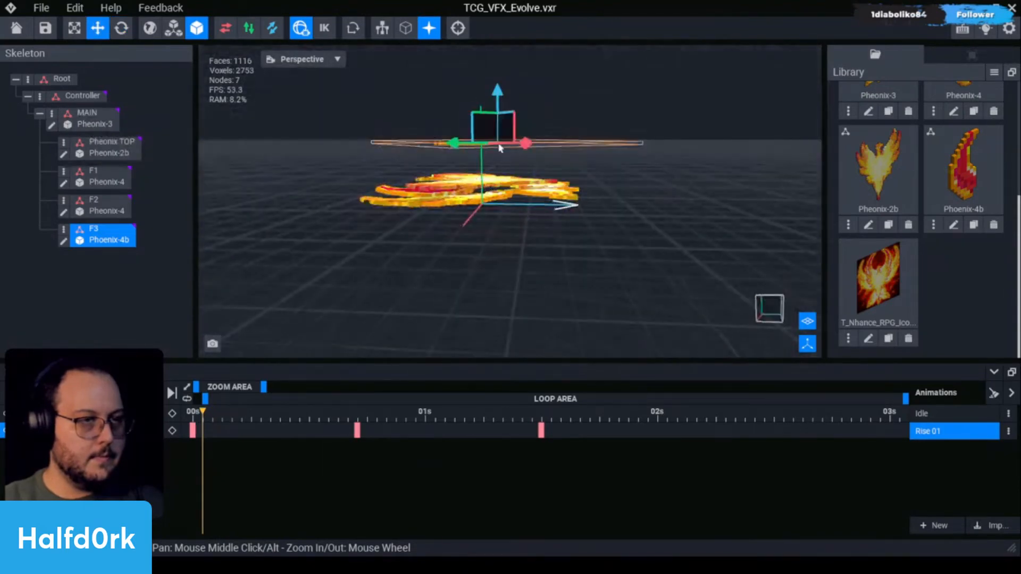
pyautogui.moveTo(499, 93); pyautogui.dragTo(498, 137)
pyautogui.moveTo(497, 138); pyautogui.dragTo(497, 180, button='right')
# Play back the animation and scrub it to about 1.7 seconds to check the feather motion.
pyautogui.press('space')
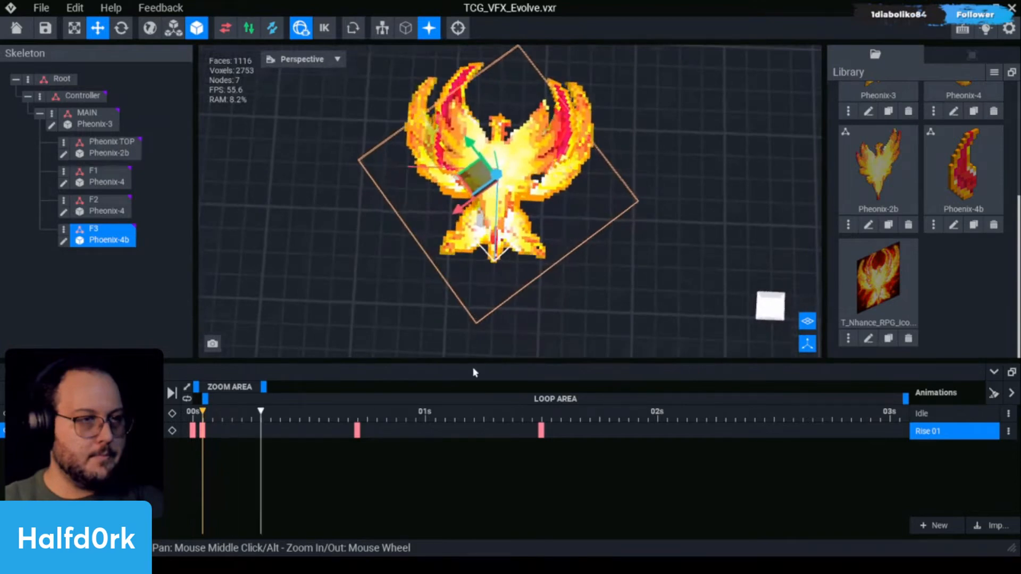
pyautogui.moveTo(250, 411); pyautogui.dragTo(580, 409)
pyautogui.scroll(-3, 563, 158)
pyautogui.click(650, 176)
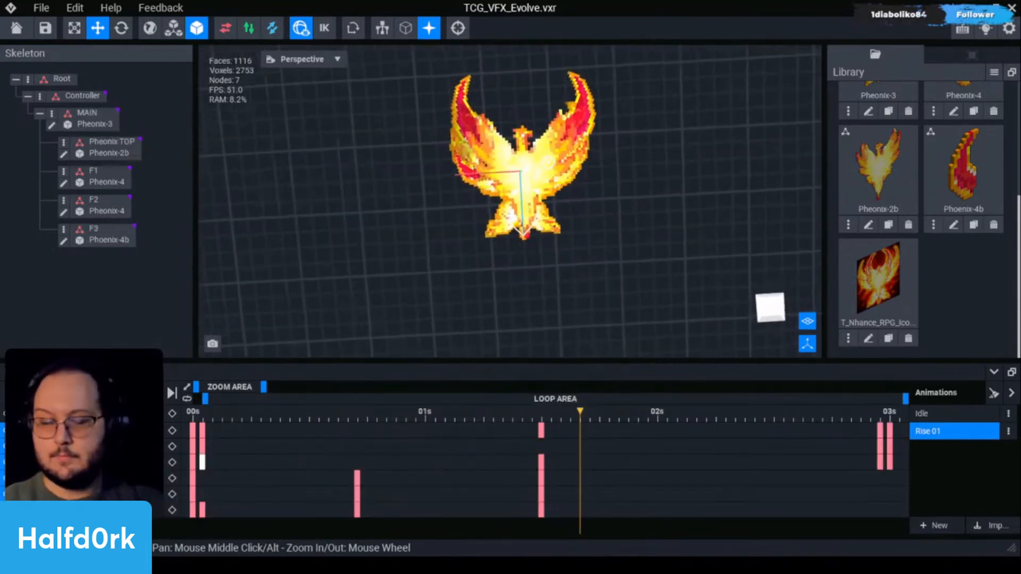
# Duplicate the F3 feather node and name the copy F4.
pyautogui.click(119, 229)
pyautogui.rightClick(72, 234)
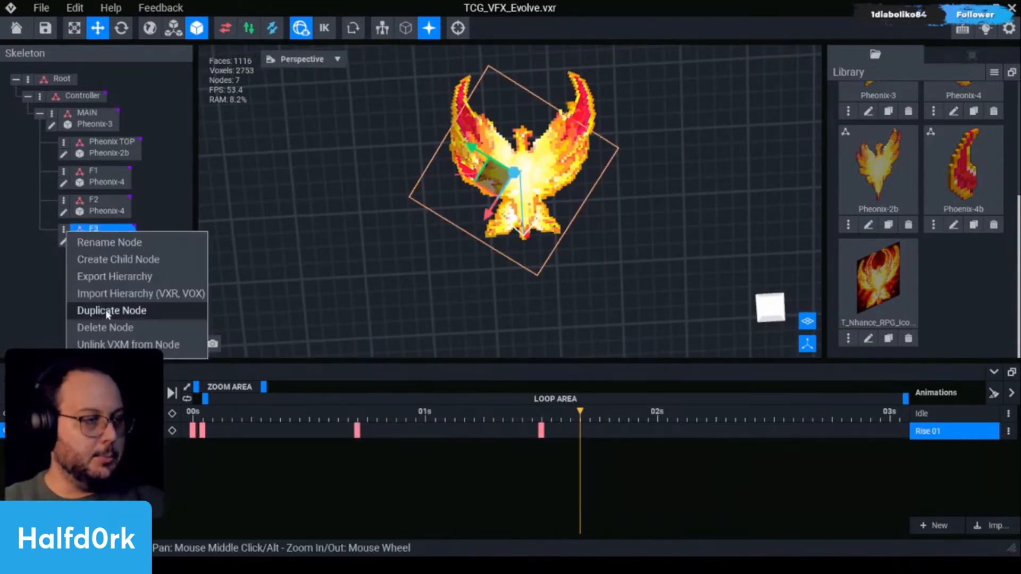
pyautogui.click(114, 308)
pyautogui.write('F4')
pyautogui.press('Return')
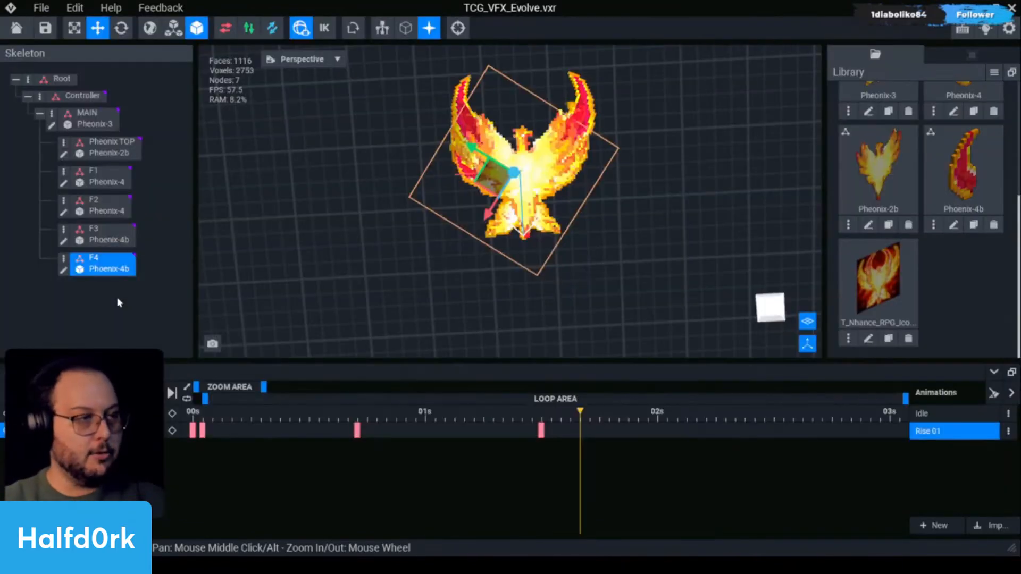
# Rotate the F4 feather 180° about two axes at about 0.7 seconds to mirror it onto the opposite wing.
pyautogui.moveTo(547, 163); pyautogui.dragTo(547, 162, button='right')
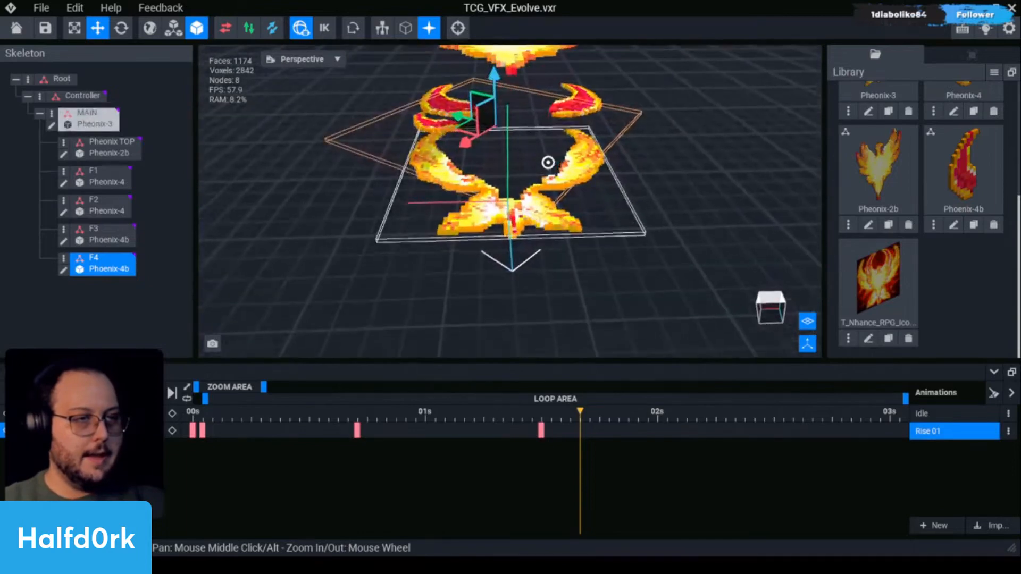
pyautogui.moveTo(346, 417); pyautogui.dragTo(359, 416)
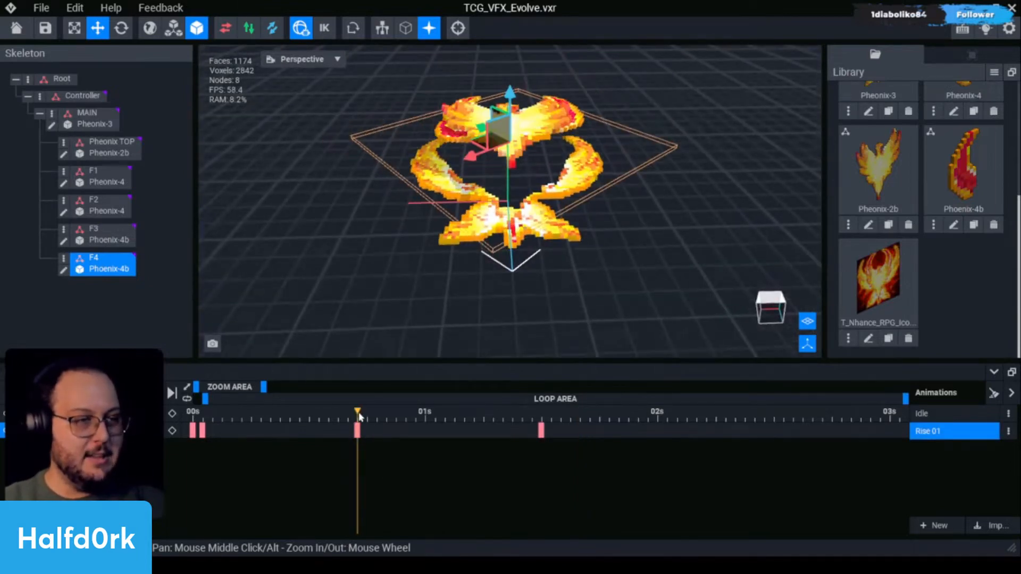
pyautogui.click(504, 112)
pyautogui.press('e')
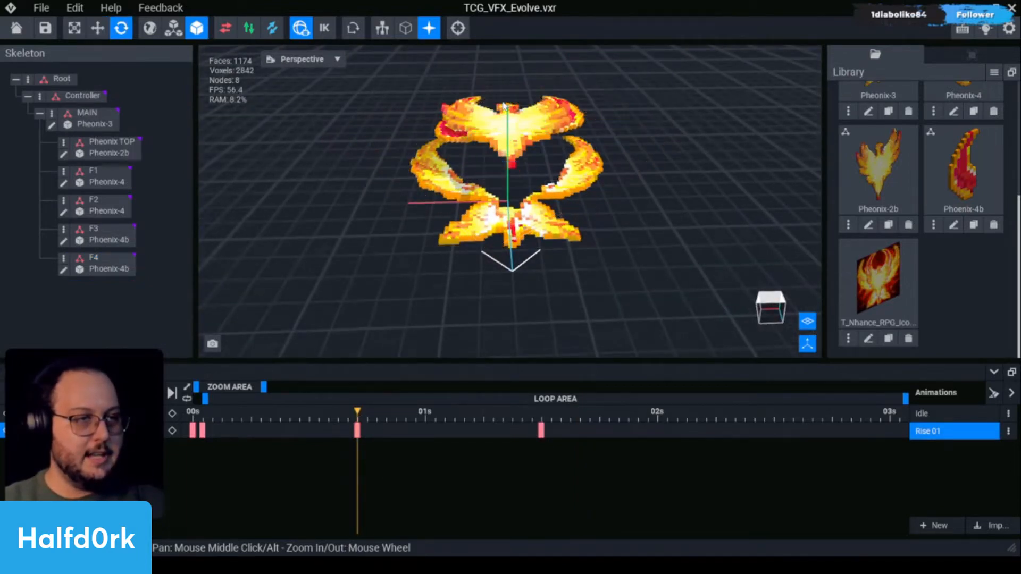
pyautogui.click(464, 160)
pyautogui.click(105, 262)
pyautogui.moveTo(502, 117); pyautogui.dragTo(464, 99, button='right')
pyautogui.moveTo(464, 103); pyautogui.dragTo(830, 282)
pyautogui.moveTo(512, 108); pyautogui.dragTo(542, 129)
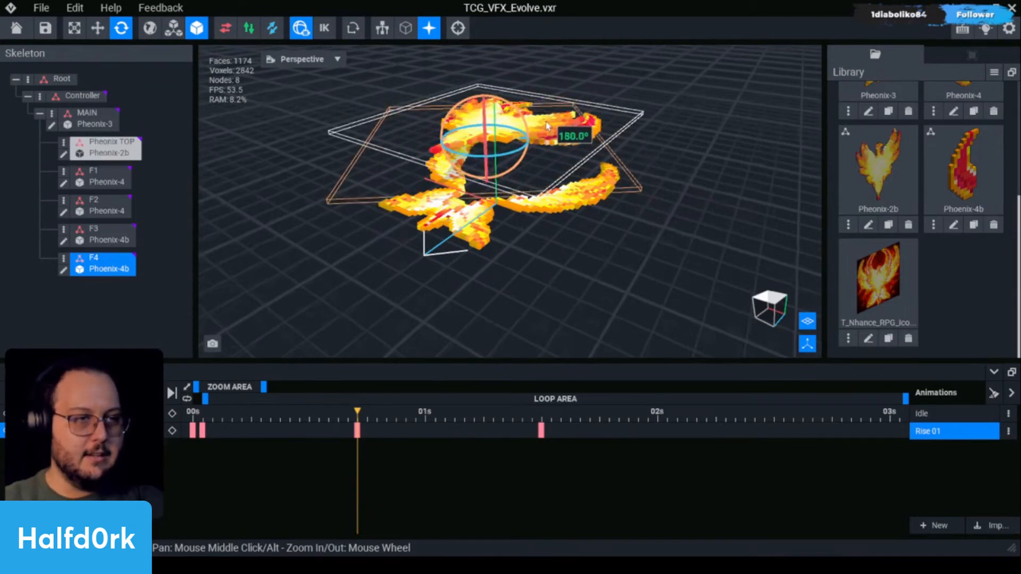
pyautogui.moveTo(550, 136); pyautogui.dragTo(591, 183, button='right')
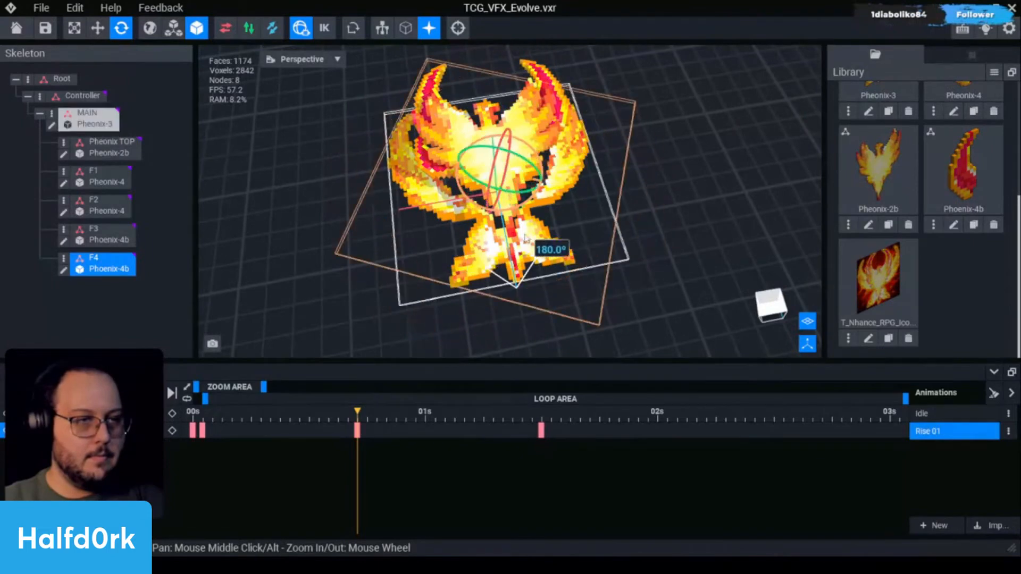
# Adjust the heights of the F2 and F4 feathers at about 0.7 seconds so they layer below the phoenix top.
pyautogui.moveTo(511, 129); pyautogui.dragTo(473, 225, button='right')
pyautogui.moveTo(574, 170); pyautogui.dragTo(537, 109, button='right')
pyautogui.scroll(5, 527, 176)
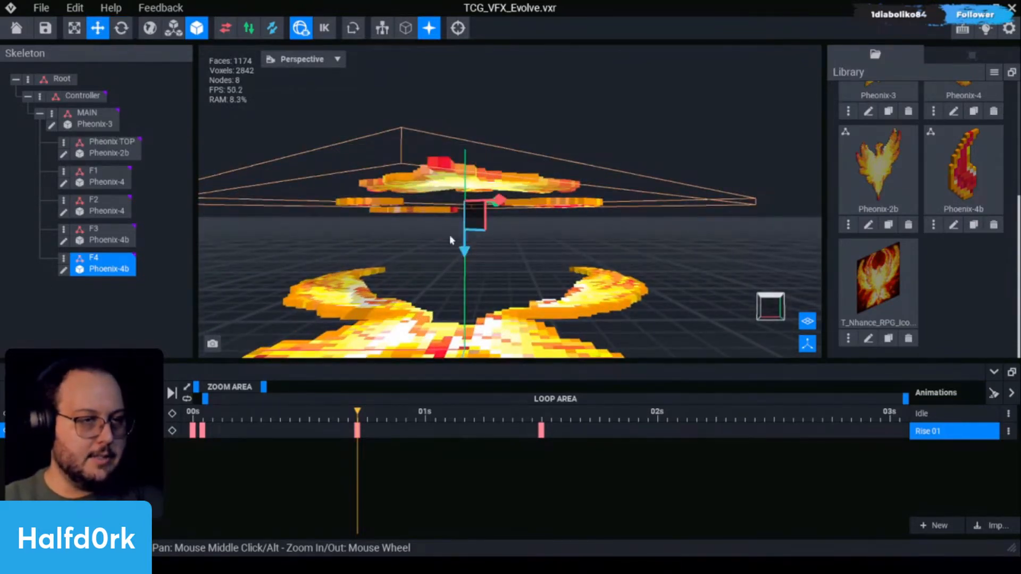
pyautogui.moveTo(434, 217); pyautogui.dragTo(611, 186, button='right')
pyautogui.click(760, 205)
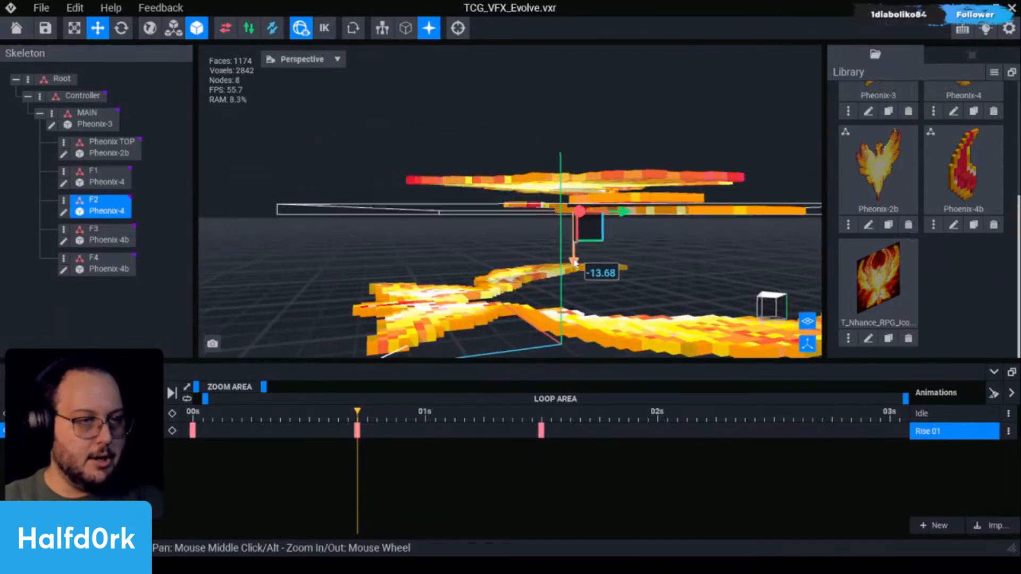
pyautogui.moveTo(478, 173); pyautogui.dragTo(523, 175, button='right')
pyautogui.moveTo(438, 258); pyautogui.dragTo(437, 255)
pyautogui.moveTo(525, 183); pyautogui.dragTo(528, 162, button='right')
pyautogui.click(573, 210)
pyautogui.click(577, 205)
pyautogui.moveTo(558, 197); pyautogui.dragTo(526, 174, button='right')
# Shift the F1 feather slightly down its wing and rotate it a little at about 0.7 seconds.
pyautogui.scroll(-4, 525, 174)
pyautogui.scroll(3, 526, 174)
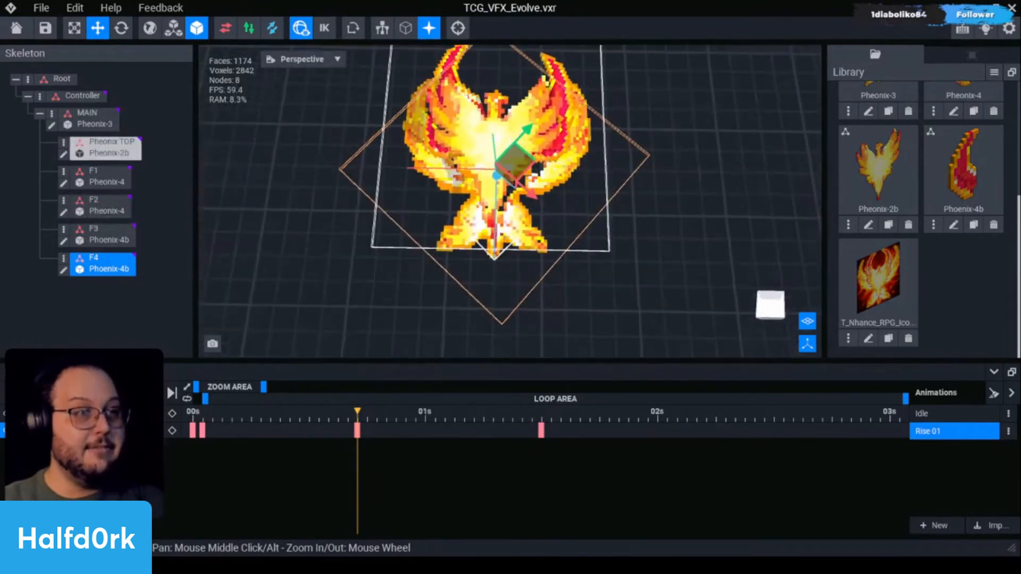
pyautogui.moveTo(528, 171); pyautogui.dragTo(530, 206, button='middle')
pyautogui.click(531, 159)
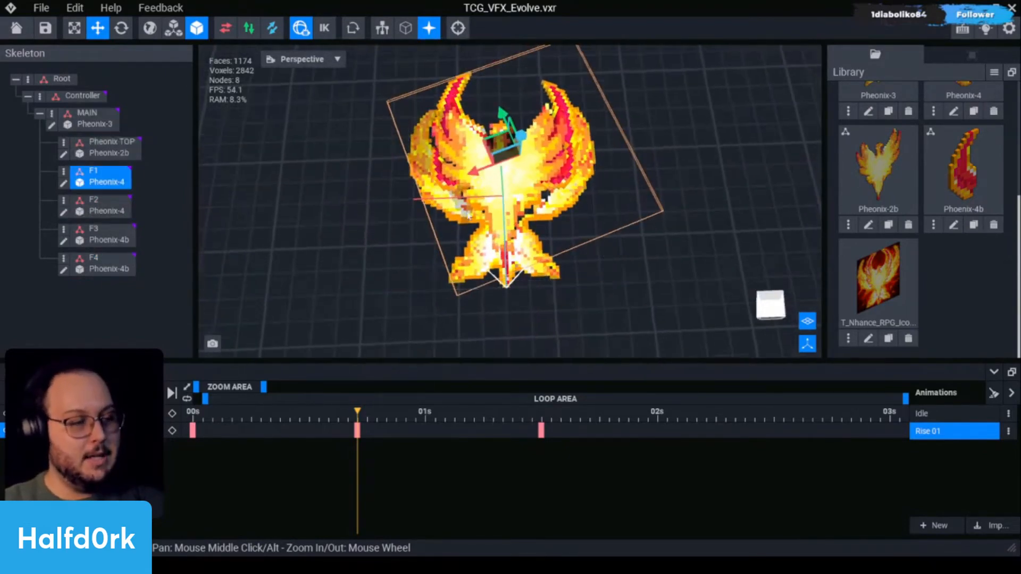
pyautogui.scroll(3, 477, 188)
pyautogui.moveTo(478, 189); pyautogui.dragTo(478, 199, button='middle')
pyautogui.moveTo(516, 133); pyautogui.dragTo(513, 150)
pyautogui.press('e')
pyautogui.moveTo(540, 118)
pyautogui.mouseDown()
pyautogui.moveTo(551, 120)
pyautogui.moveTo(533, 115)
pyautogui.mouseUp()
# Examine how the feathers and main body layer at about 0.7 seconds from several angles.
pyautogui.scroll(-3, 452, 182)
pyautogui.moveTo(452, 183); pyautogui.dragTo(526, 142, button='right')
pyautogui.scroll(6, 529, 141)
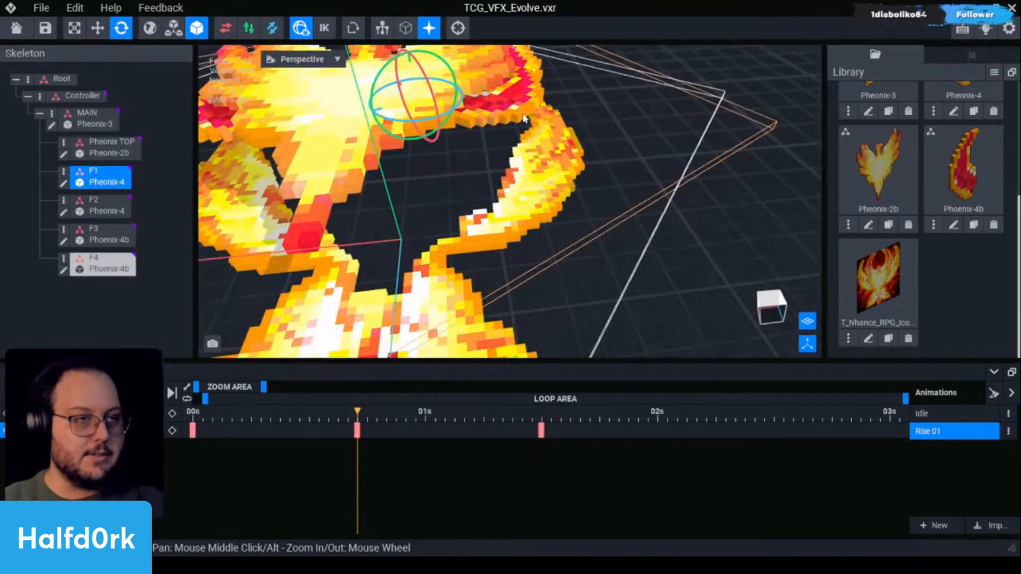
pyautogui.scroll(-6, 519, 116)
pyautogui.click(676, 172)
pyautogui.click(612, 189)
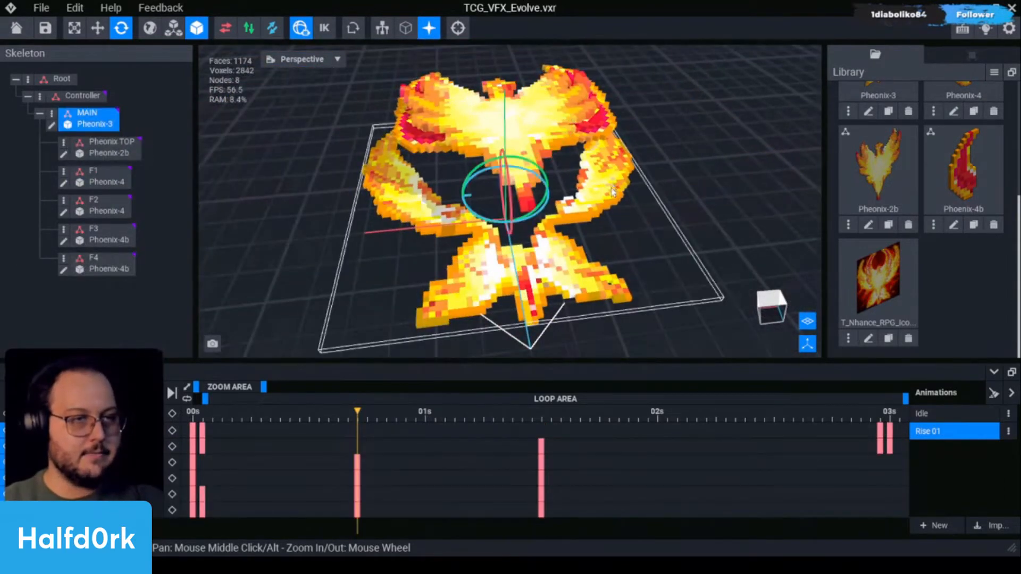
pyautogui.moveTo(613, 189); pyautogui.dragTo(611, 193, button='right')
pyautogui.scroll(3, 615, 189)
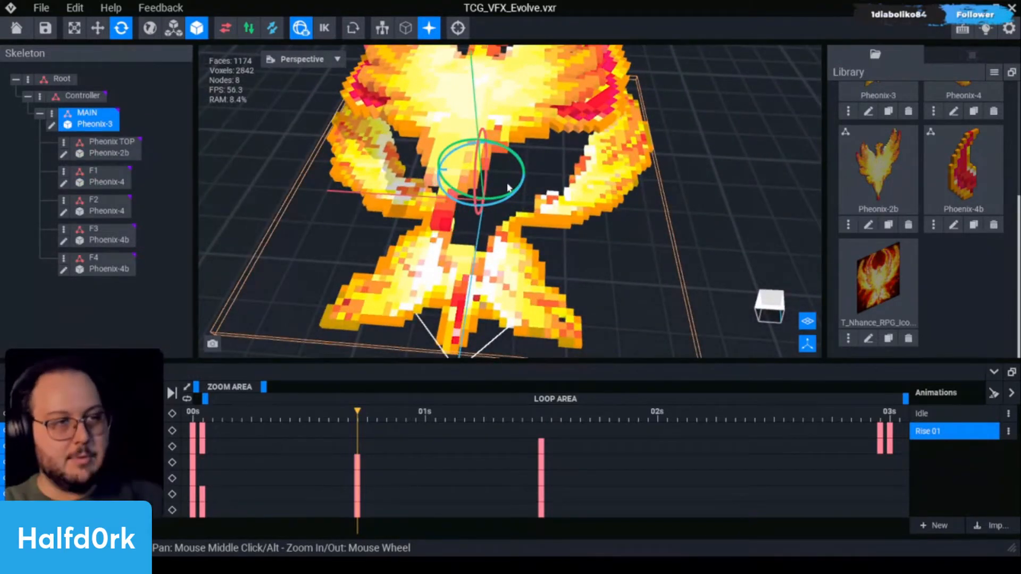
# Try to rotate the F4 feather into place at the first frame after 0 seconds, and undo both rotations.
pyautogui.click(133, 260)
pyautogui.moveTo(330, 425); pyautogui.dragTo(205, 427)
pyautogui.moveTo(425, 287); pyautogui.dragTo(452, 218, button='right')
pyautogui.moveTo(454, 218); pyautogui.dragTo(932, 284)
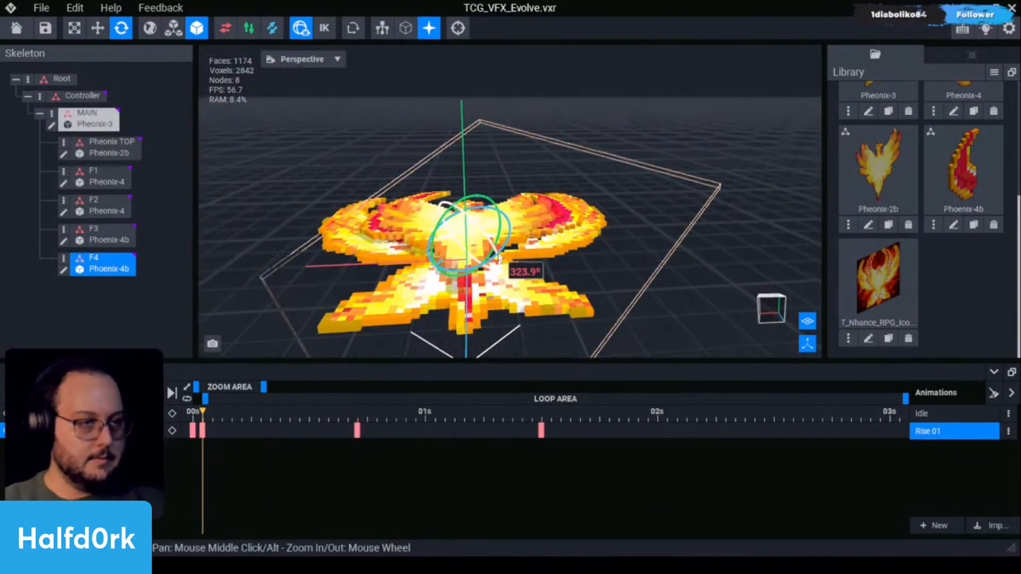
pyautogui.moveTo(475, 198); pyautogui.dragTo(495, 207)
pyautogui.hotkey('ctrl', 'z')
pyautogui.hotkey('ctrl', 'z')
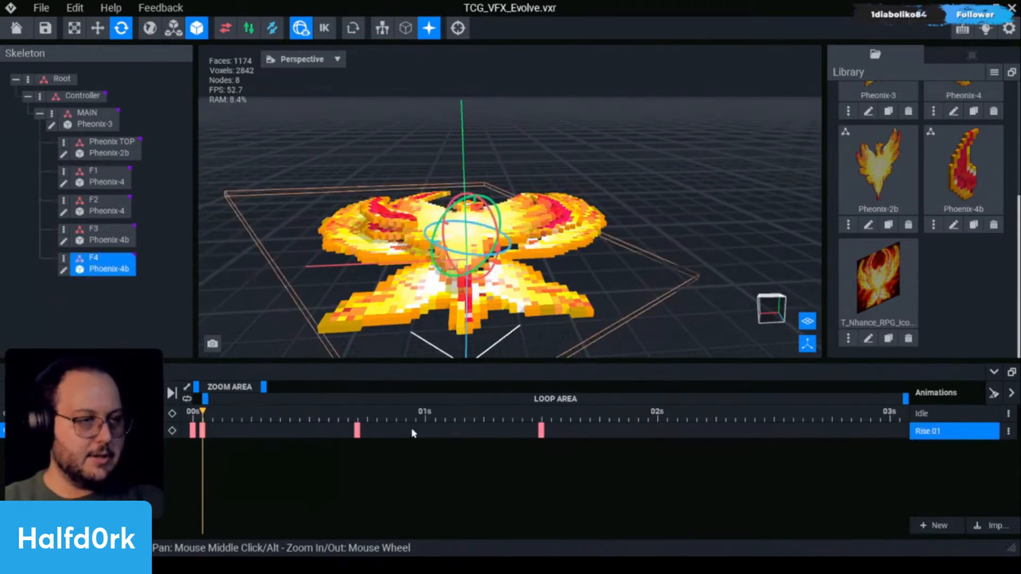
# Copy F4's keyframe at about 0.7 seconds onto its first keyframe after 0 seconds and lower the feather toward the phoenix.
pyautogui.rightClick(360, 425)
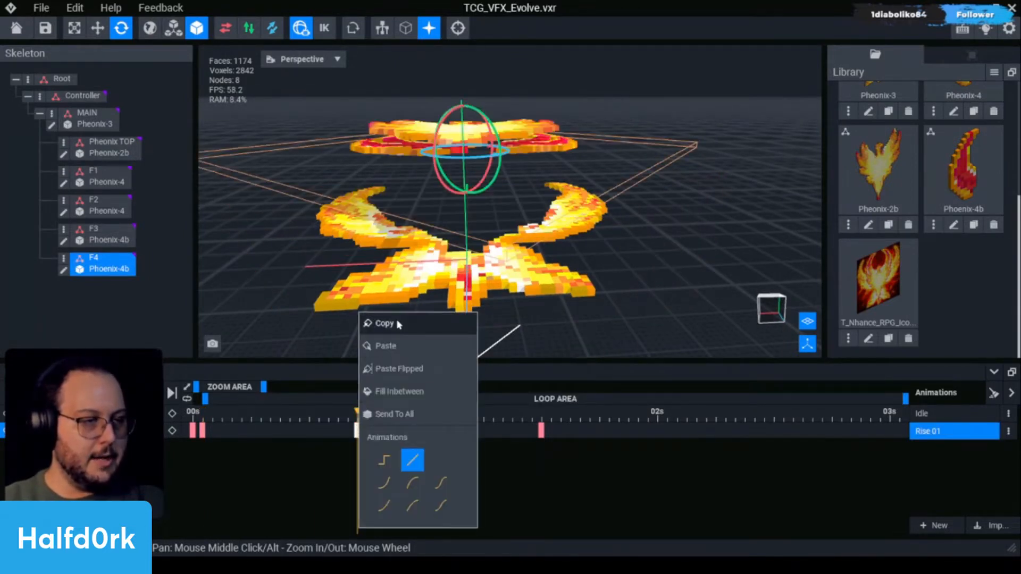
pyautogui.click(466, 322)
pyautogui.click(202, 429)
pyautogui.rightClick(202, 429)
pyautogui.click(224, 344)
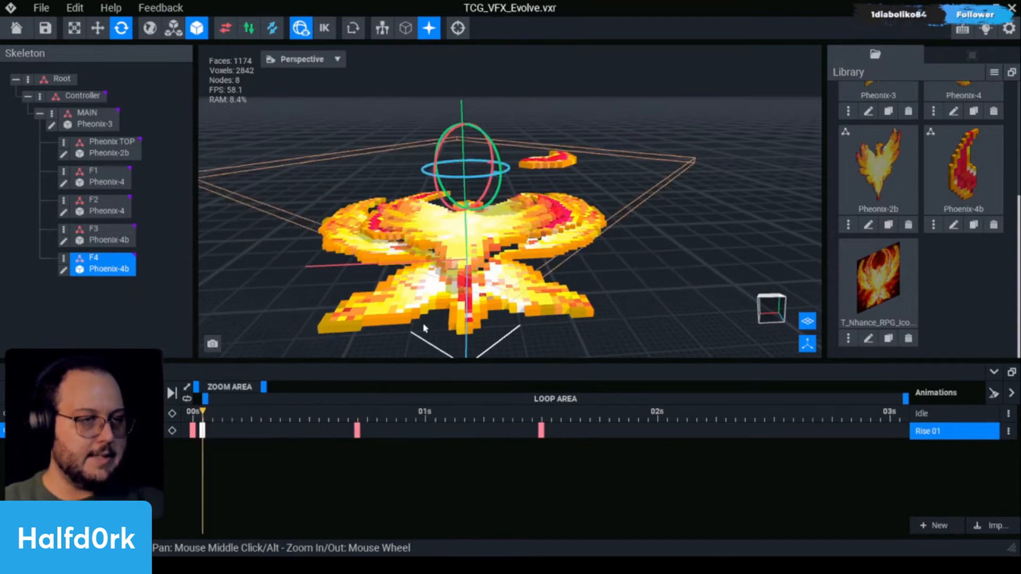
pyautogui.moveTo(487, 184); pyautogui.dragTo(471, 291)
pyautogui.moveTo(484, 261); pyautogui.dragTo(554, 330, button='right')
pyautogui.scroll(-5, 554, 330)
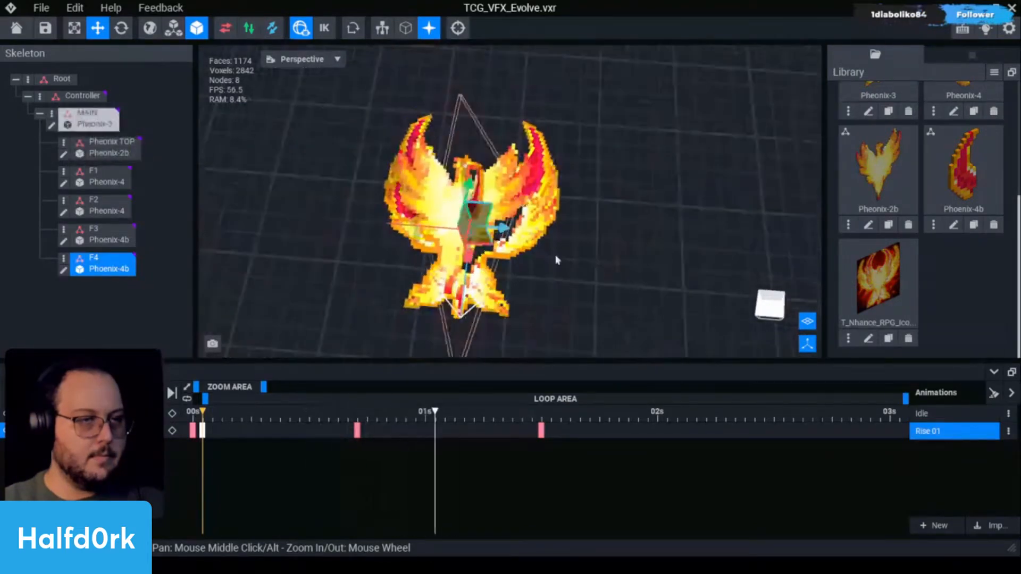
# Copy F4's first keyframe after 0 seconds onto its keyframe at about 1.5 seconds.
pyautogui.click(533, 417)
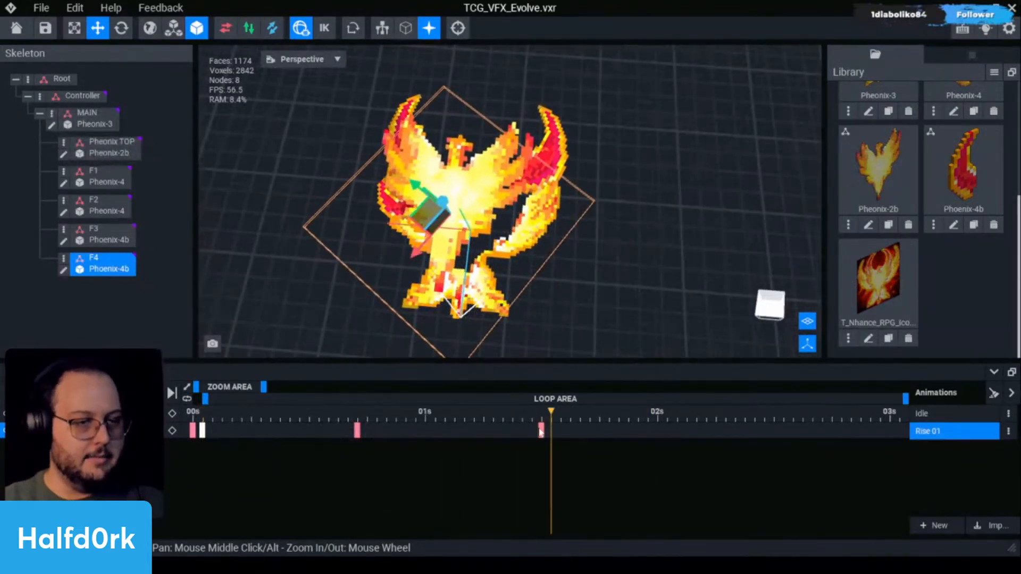
pyautogui.click(205, 418)
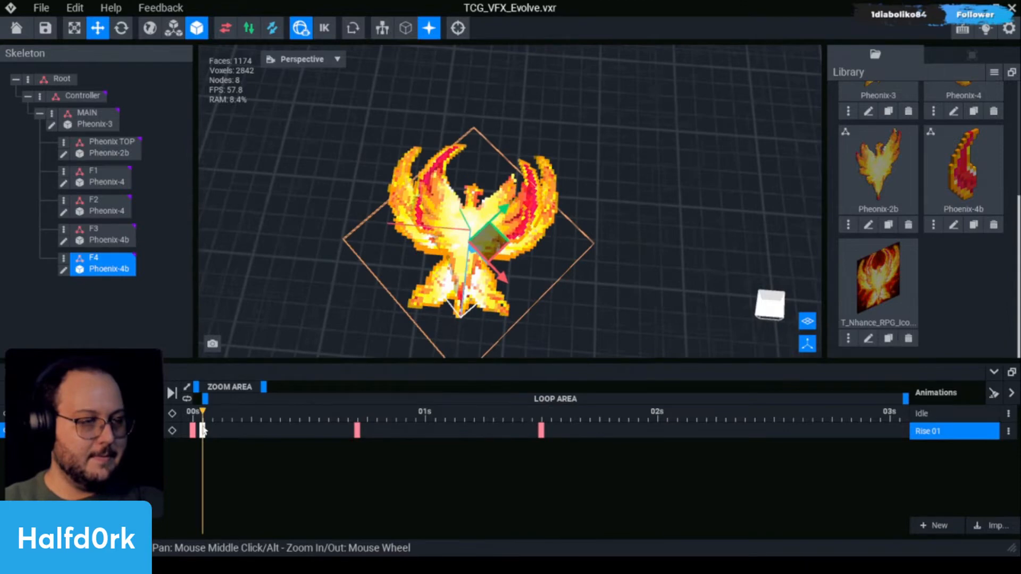
pyautogui.moveTo(447, 293); pyautogui.dragTo(434, 306, button='right')
pyautogui.rightClick(204, 429)
pyautogui.click(229, 323)
pyautogui.click(540, 430)
pyautogui.rightClick(541, 430)
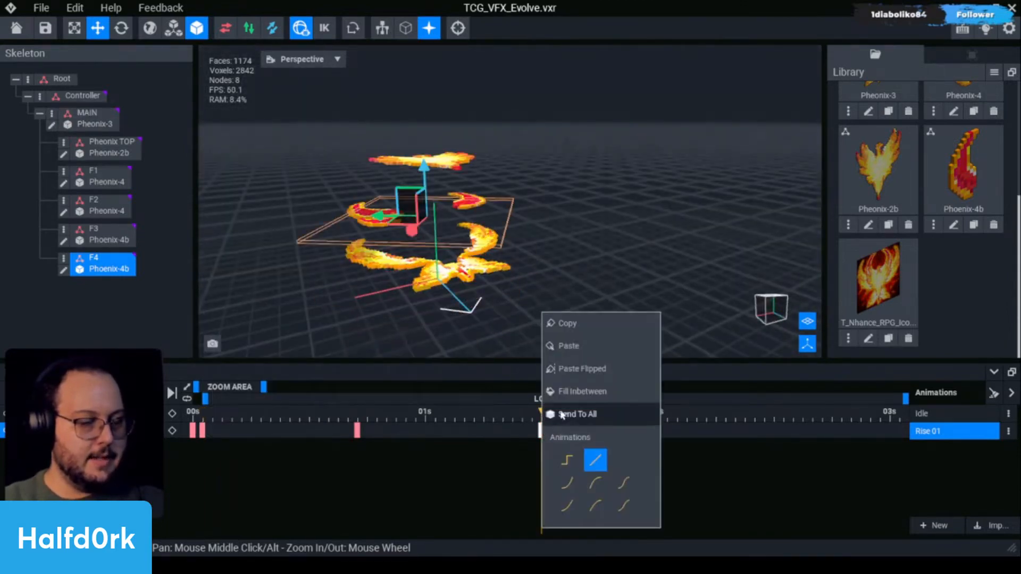
pyautogui.click(574, 346)
pyautogui.moveTo(447, 291); pyautogui.dragTo(446, 289, button='right')
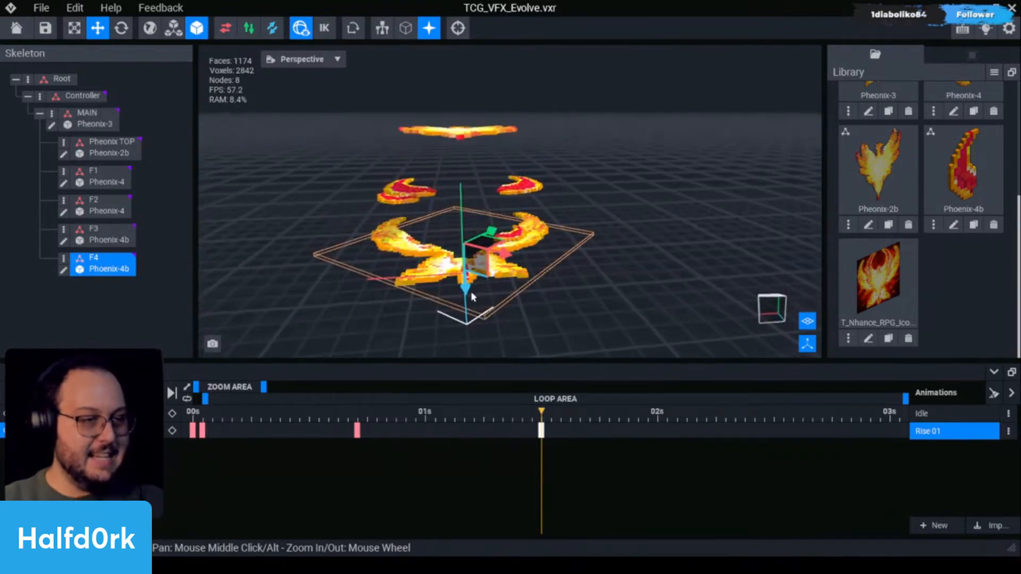
# Copy F4's keyframe at about 0.7 seconds onto its keyframe at about 1.5 seconds.
pyautogui.rightClick(357, 430)
pyautogui.click(384, 323)
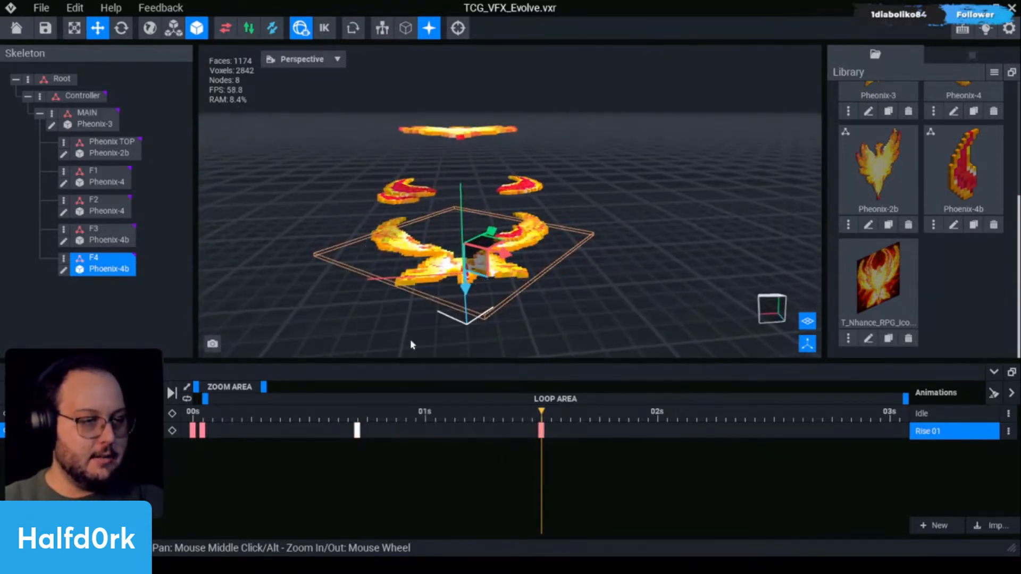
pyautogui.rightClick(541, 430)
pyautogui.click(567, 346)
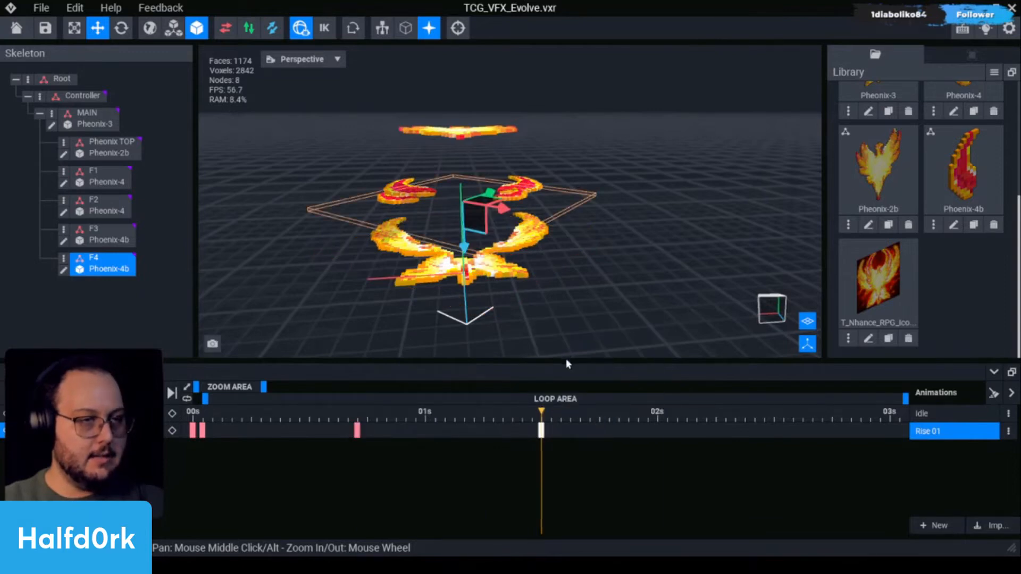
# Rotate the F4 feather slightly and shift it outward along its wing at about 1.5 seconds.
pyautogui.moveTo(446, 291); pyautogui.dragTo(599, 273, button='right')
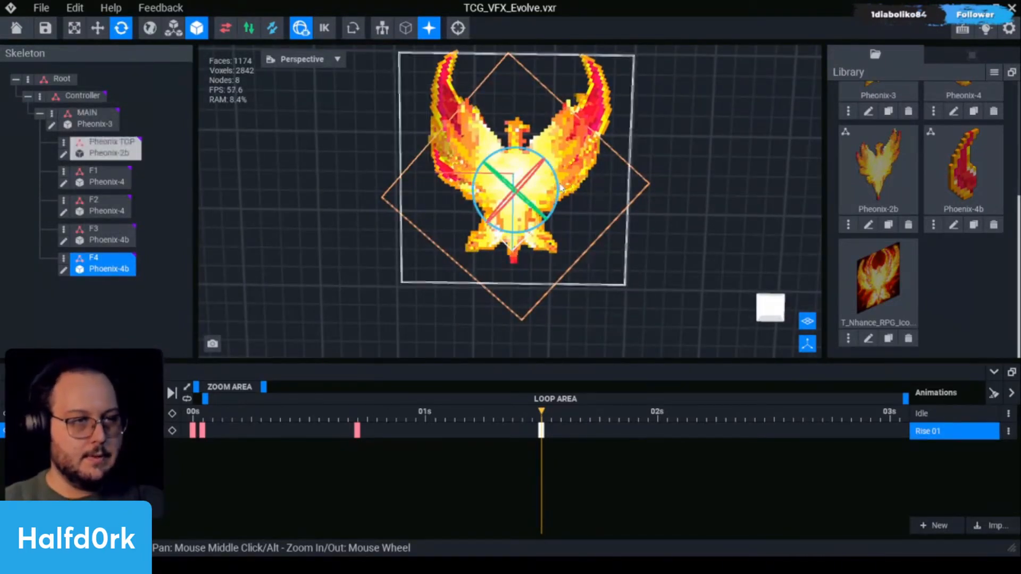
pyautogui.moveTo(559, 188)
pyautogui.mouseDown()
pyautogui.moveTo(558, 201)
pyautogui.moveTo(567, 196)
pyautogui.mouseUp()
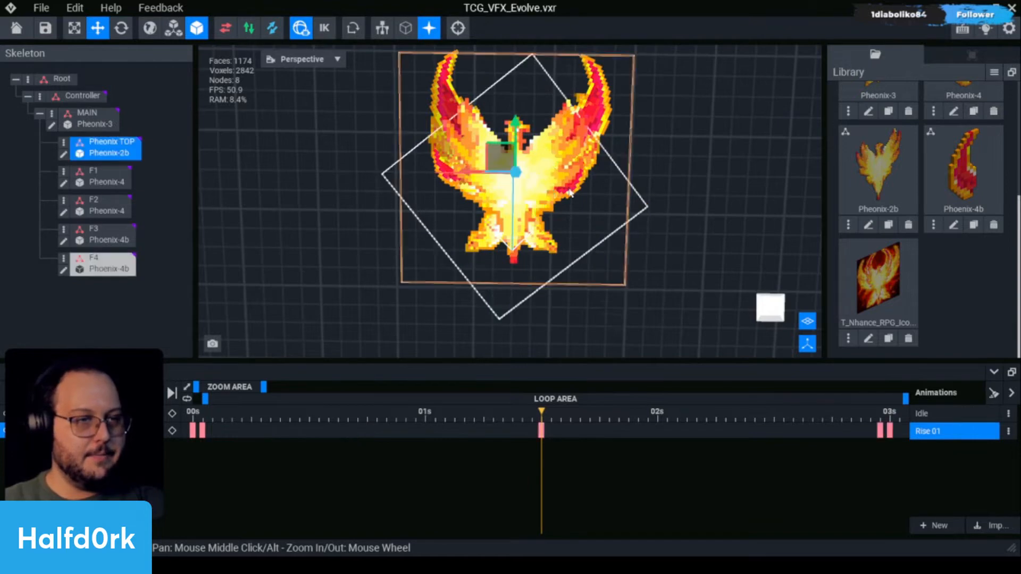
pyautogui.moveTo(533, 195); pyautogui.dragTo(540, 203)
pyautogui.moveTo(445, 292); pyautogui.dragTo(446, 292, button='right')
pyautogui.moveTo(539, 184); pyautogui.dragTo(543, 178)
# Play back the animation, scrub it to 0 seconds and examine the feather heights there from below.
pyautogui.press('space')
pyautogui.press('space')
pyautogui.moveTo(340, 411); pyautogui.dragTo(444, 458)
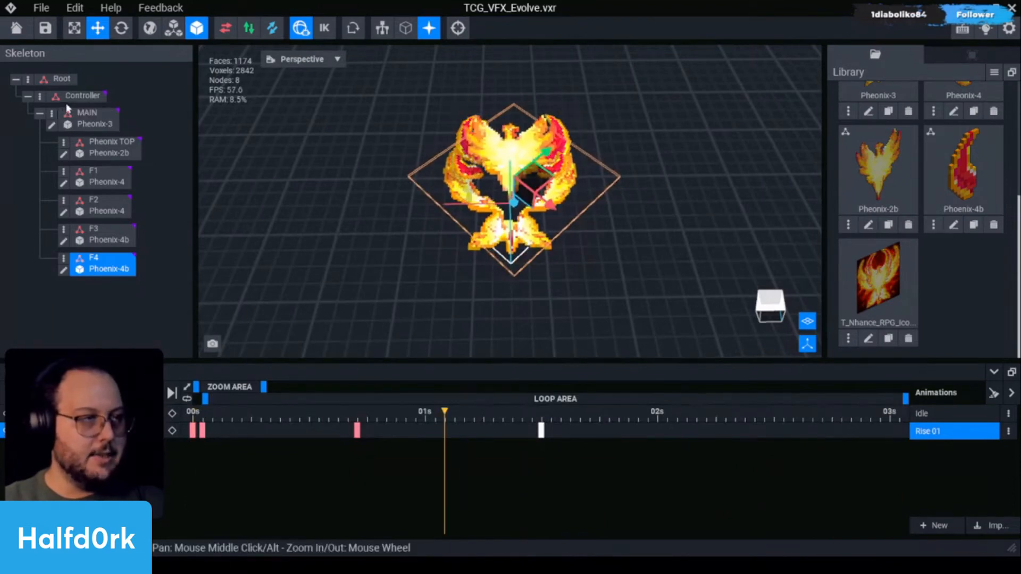
pyautogui.moveTo(399, 420); pyautogui.dragTo(170, 442)
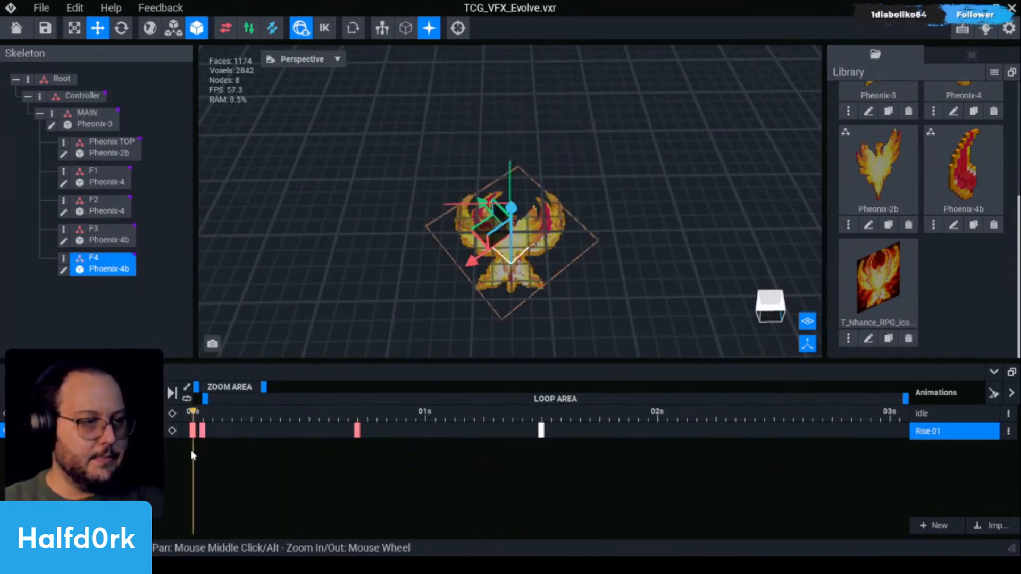
pyautogui.moveTo(410, 229); pyautogui.dragTo(718, 212, button='right')
pyautogui.moveTo(542, 230); pyautogui.dragTo(548, 237, button='right')
pyautogui.moveTo(550, 237); pyautogui.dragTo(556, 227, button='right')
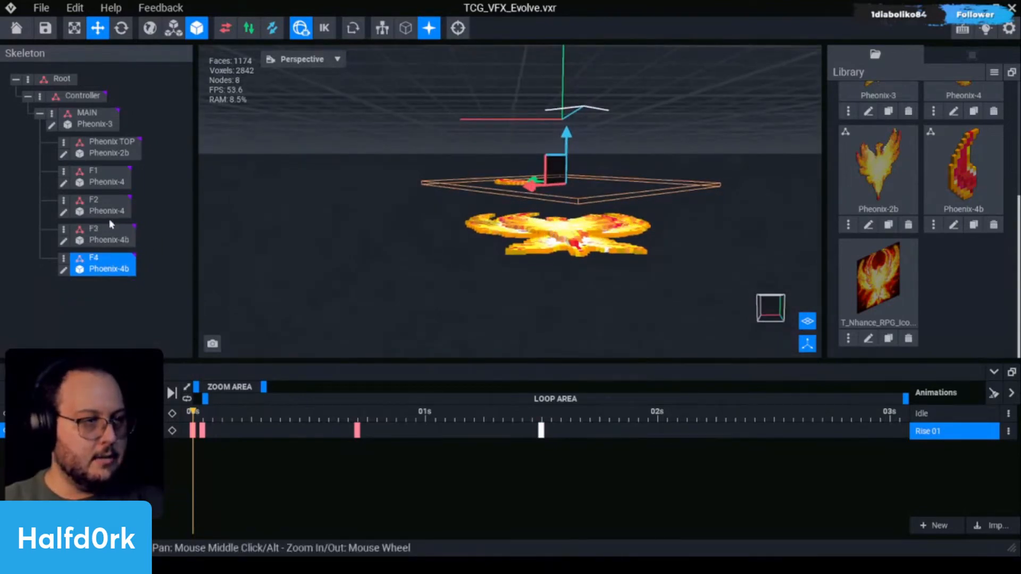
pyautogui.click(516, 182)
pyautogui.click(516, 182)
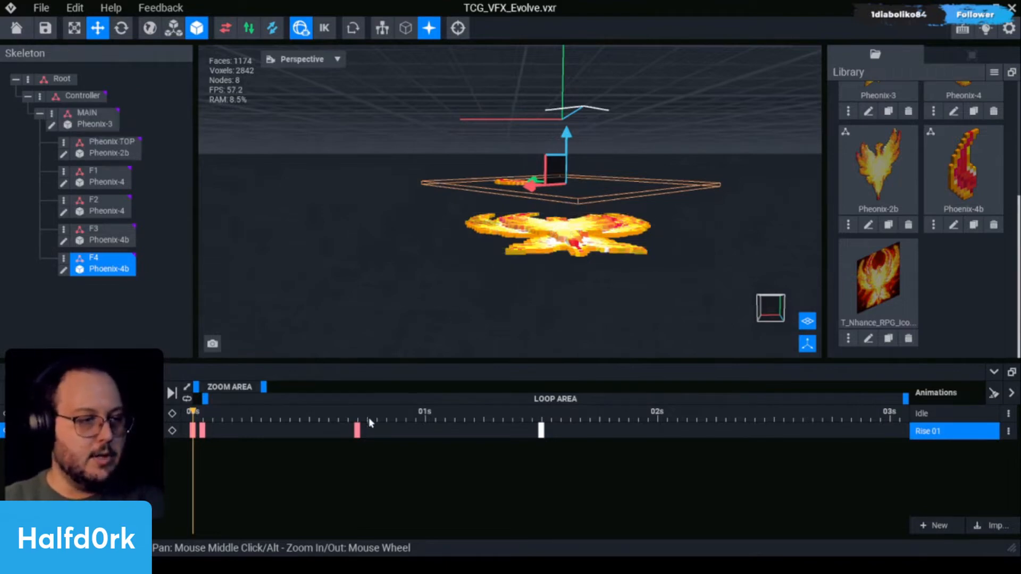
# Copy F4's mirrored pose onto its keyframe at 0 seconds and lower the feather to the phoenix body.
pyautogui.rightClick(542, 433)
pyautogui.click(450, 364)
pyautogui.click(193, 431)
pyautogui.rightClick(195, 434)
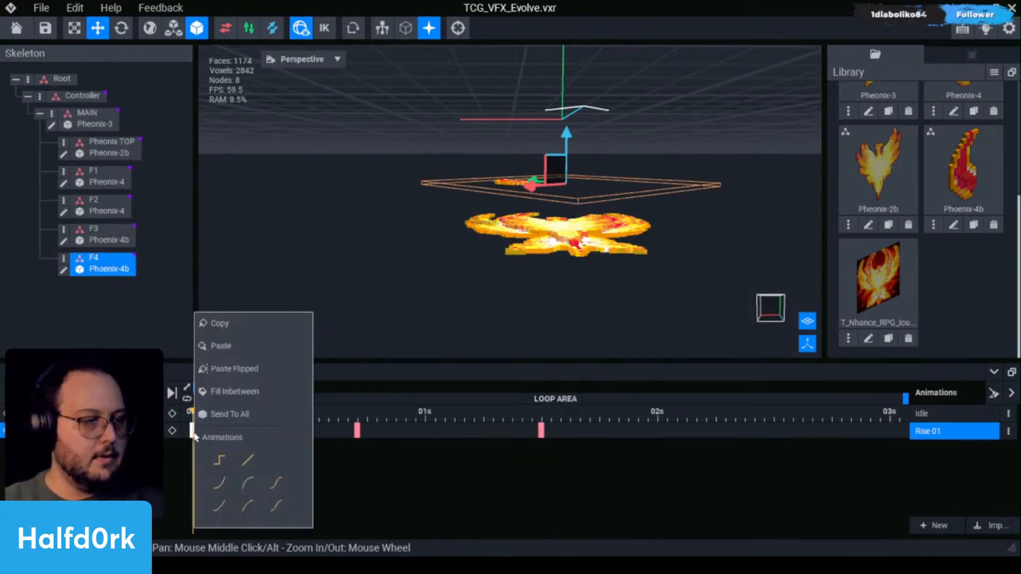
pyautogui.click(234, 364)
pyautogui.moveTo(611, 213); pyautogui.dragTo(609, 213, button='right')
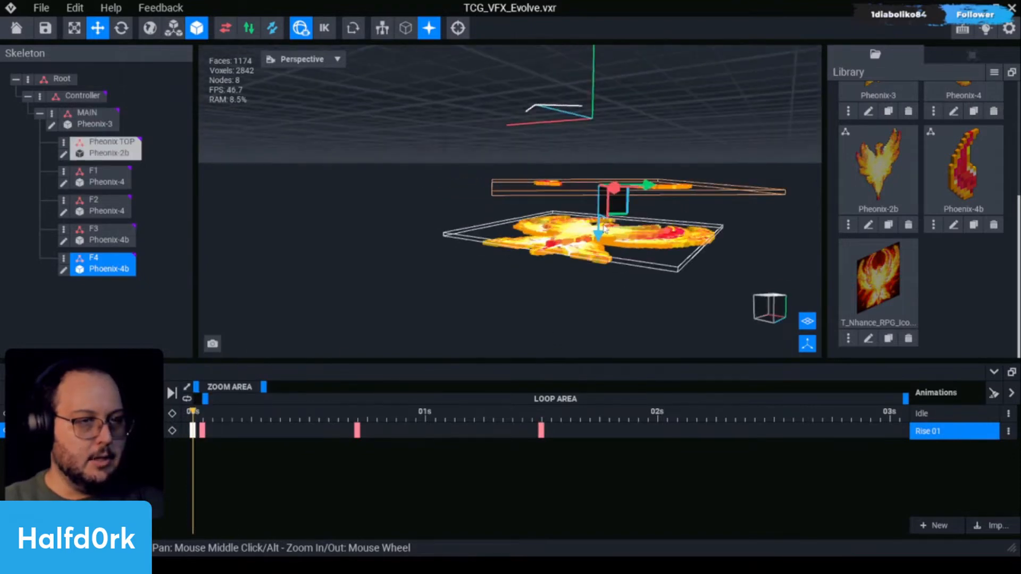
pyautogui.moveTo(601, 230); pyautogui.dragTo(596, 288)
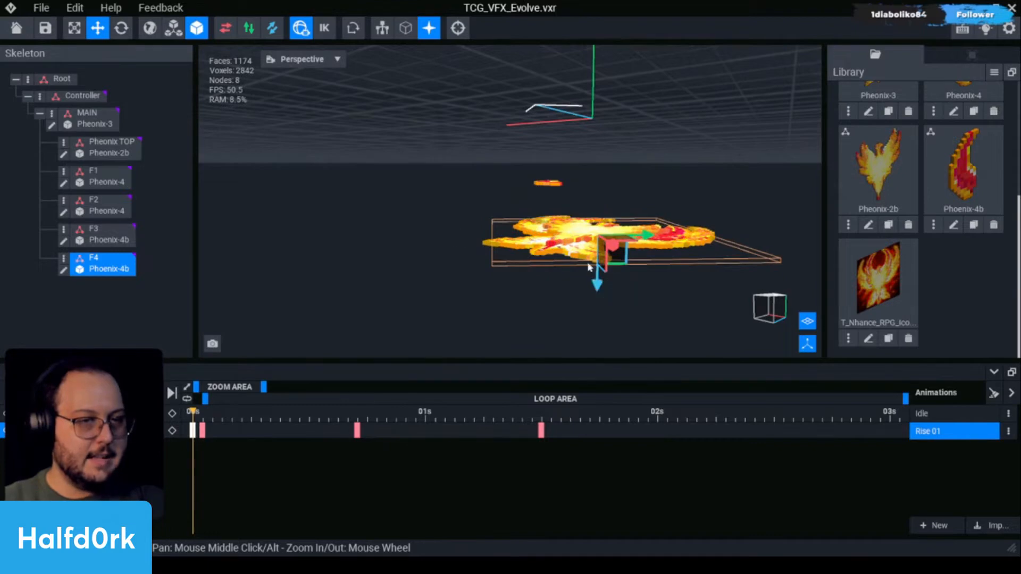
# Lower the F3 feather raised above the other parts to the phoenix body at 0 seconds, and deselect it.
pyautogui.click(544, 184)
pyautogui.moveTo(585, 135); pyautogui.dragTo(582, 194)
pyautogui.moveTo(615, 217); pyautogui.dragTo(664, 223, button='right')
pyautogui.click(697, 204)
pyautogui.moveTo(691, 218); pyautogui.dragTo(588, 235, button='middle')
pyautogui.scroll(1, 683, 222)
pyautogui.scroll(1, 676, 230)
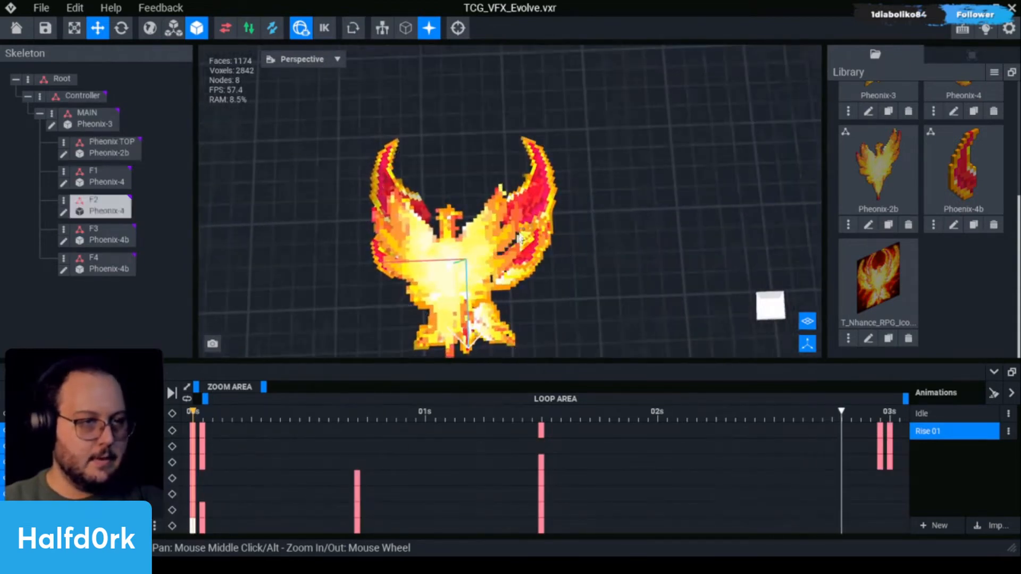
# Play back the Rise 01 animation and tilt the F1 feather outward just after 0 seconds.
pyautogui.scroll(-1, 524, 237)
pyautogui.moveTo(513, 235); pyautogui.dragTo(665, 246, button='right')
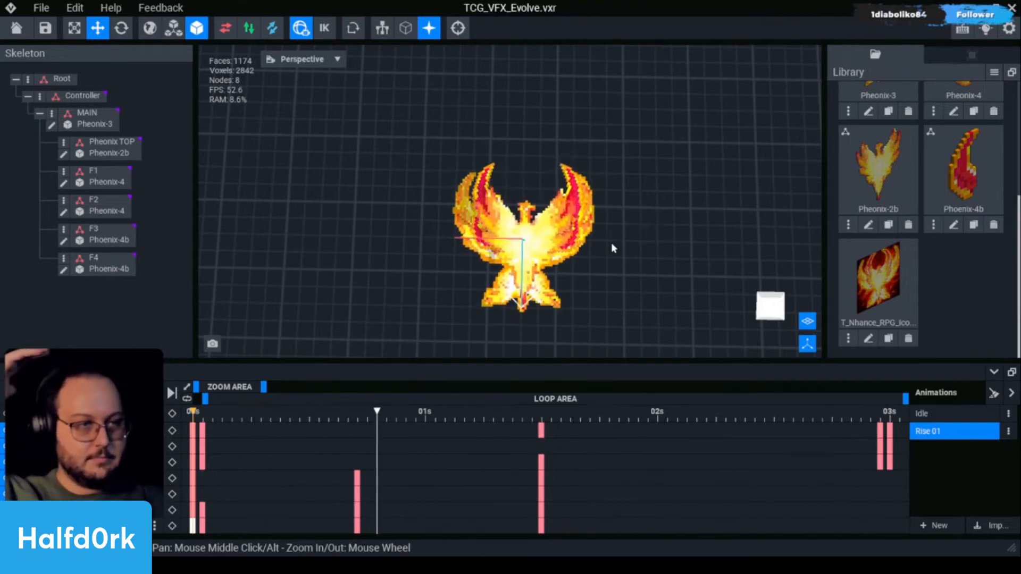
pyautogui.click(508, 299)
pyautogui.click(552, 309)
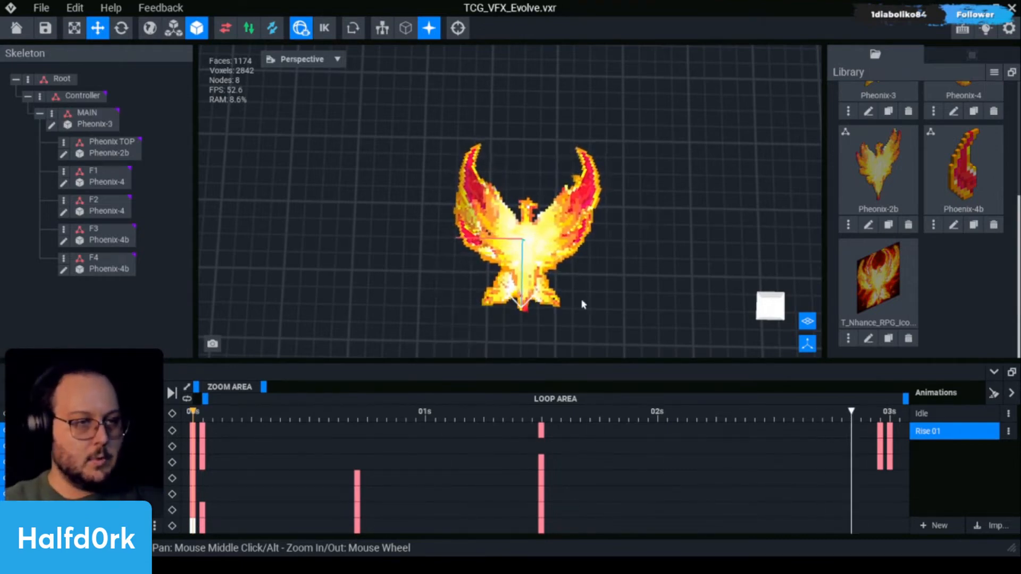
pyautogui.moveTo(320, 412); pyautogui.dragTo(202, 420)
pyautogui.click(509, 177)
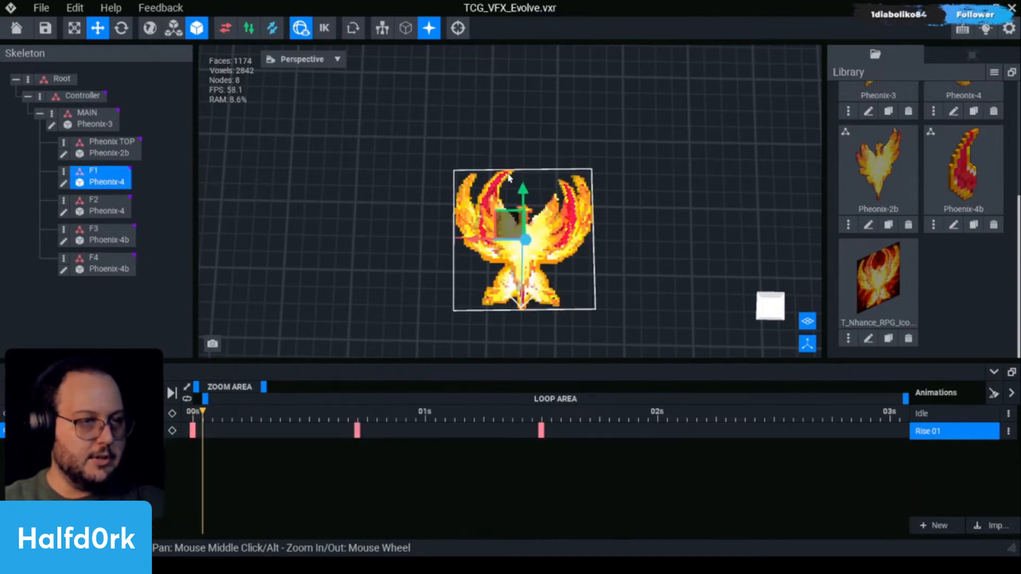
pyautogui.moveTo(545, 214); pyautogui.dragTo(543, 204)
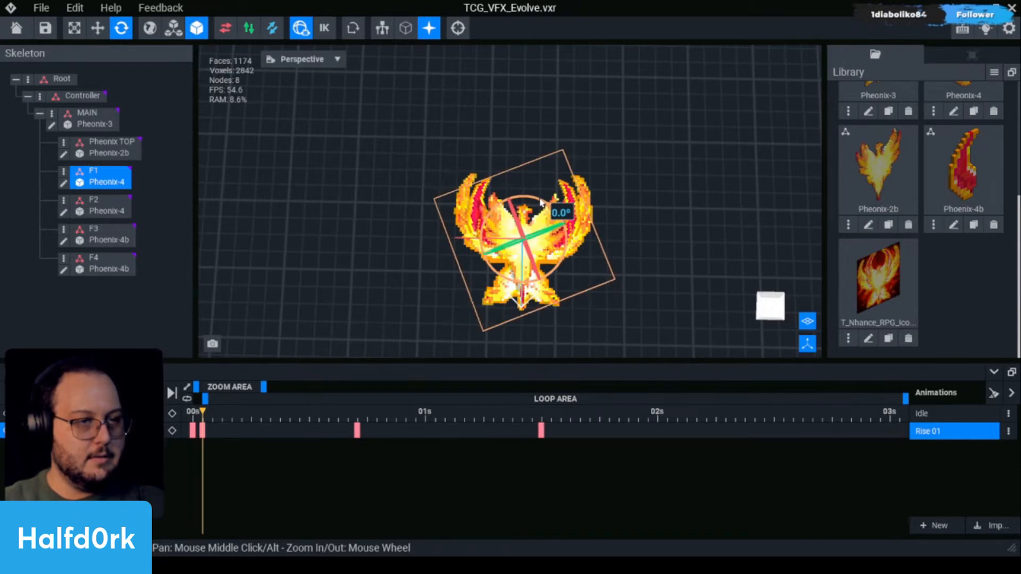
pyautogui.click(755, 251)
pyautogui.press('space')
# Shift the F1 feather slightly outward on its keyframe at about 0.7 seconds, and play the animation to check it.
pyautogui.click(359, 419)
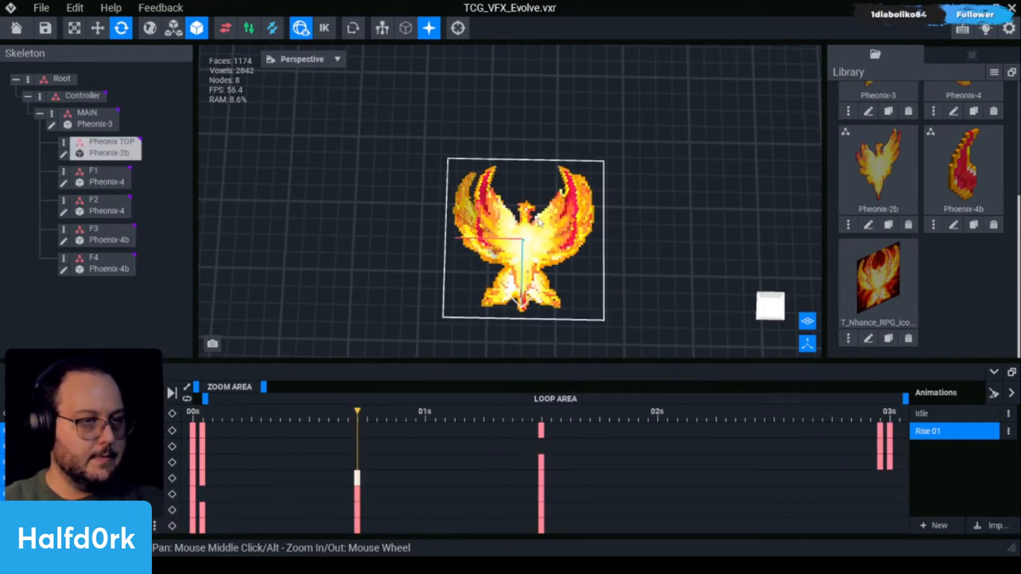
pyautogui.click(98, 145)
pyautogui.click(104, 177)
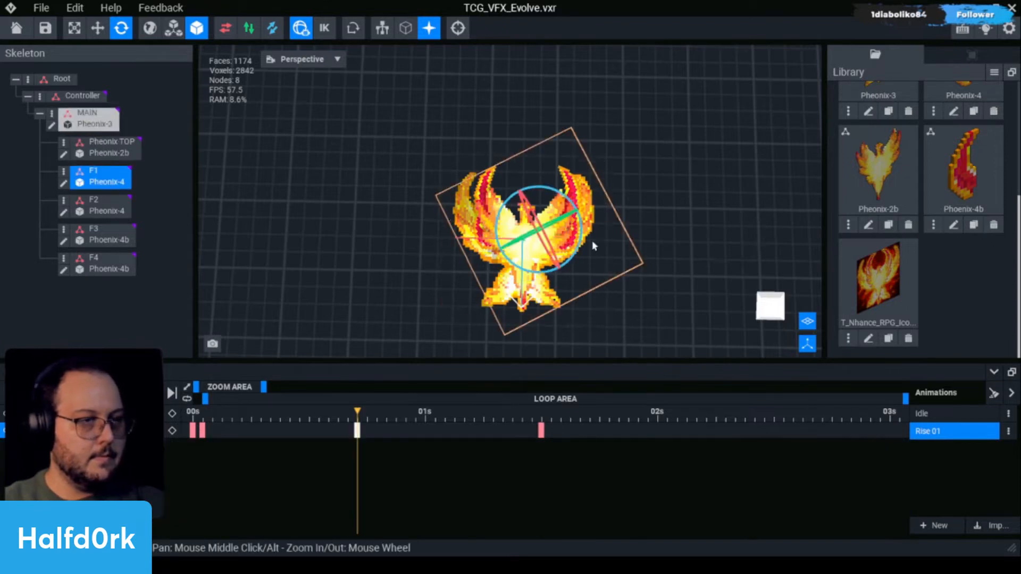
pyautogui.click(575, 260)
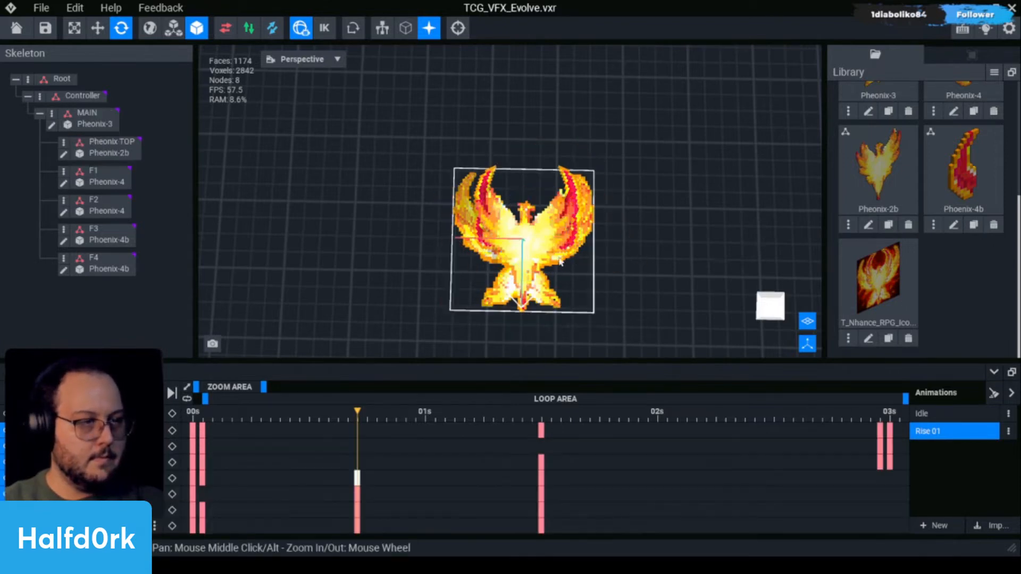
pyautogui.click(107, 184)
pyautogui.moveTo(540, 273); pyautogui.dragTo(540, 273)
pyautogui.press('w')
pyautogui.moveTo(524, 237); pyautogui.dragTo(518, 233)
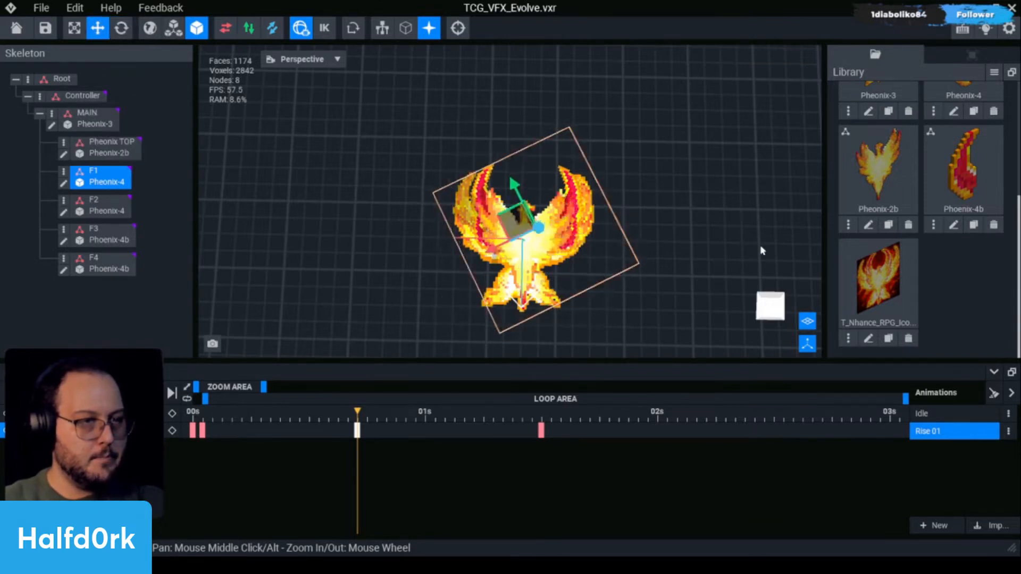
pyautogui.press('space')
pyautogui.click(760, 244)
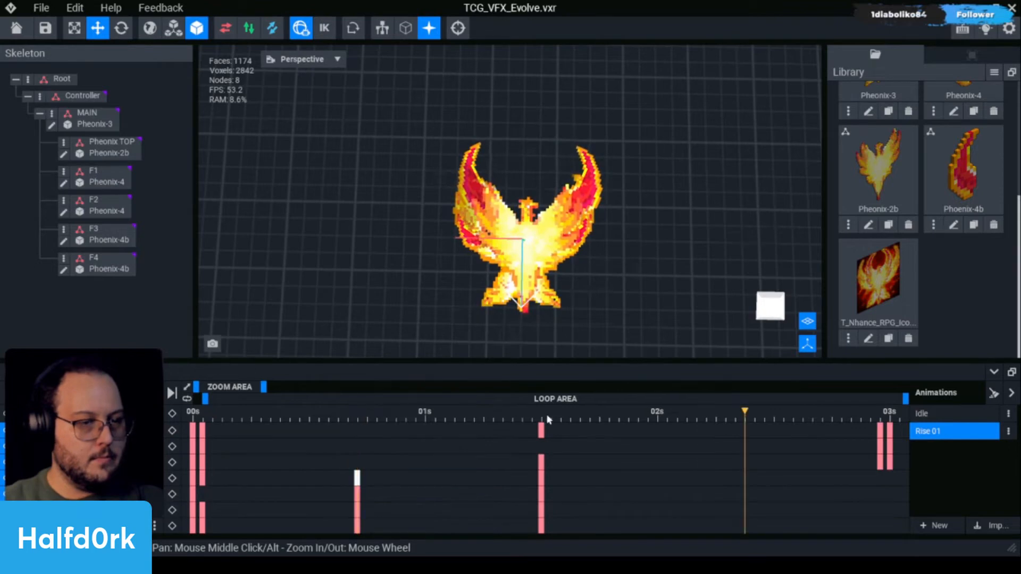
# Reposition the F1 and F2 feathers outward along their wings just before the 3-second mark.
pyautogui.press('space')
pyautogui.moveTo(798, 416); pyautogui.dragTo(897, 418)
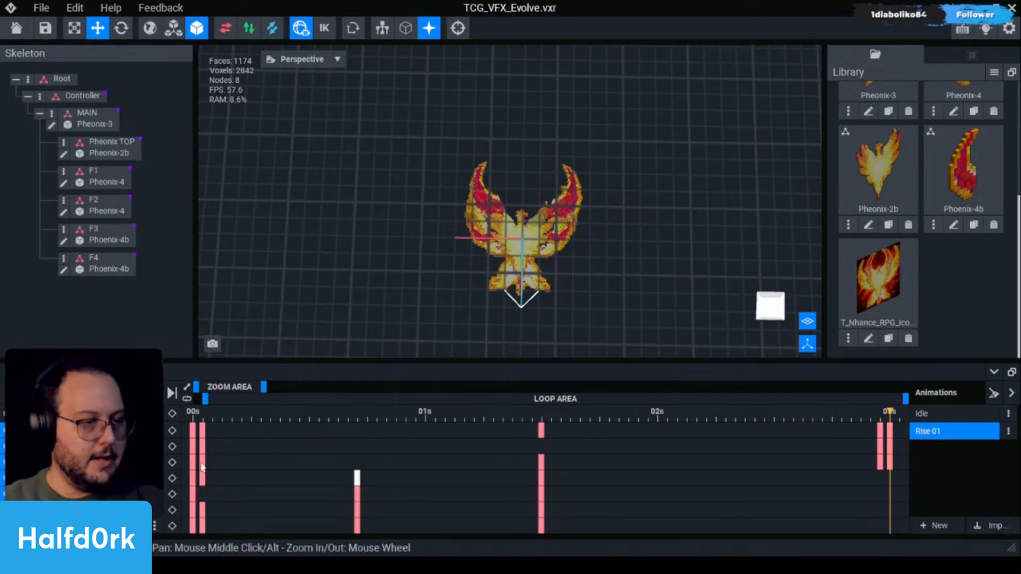
pyautogui.click(881, 416)
pyautogui.click(512, 211)
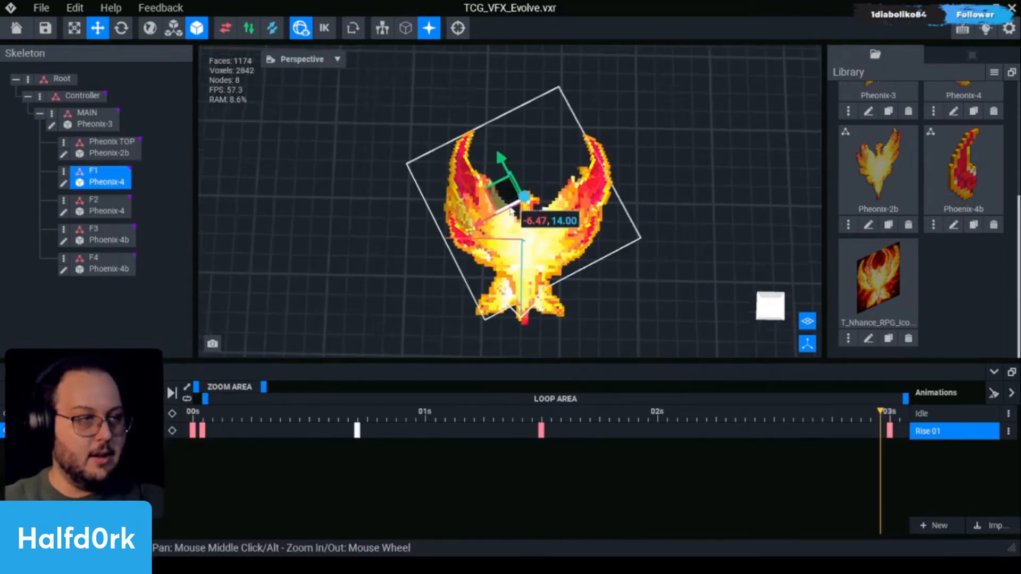
pyautogui.moveTo(500, 208); pyautogui.dragTo(494, 208)
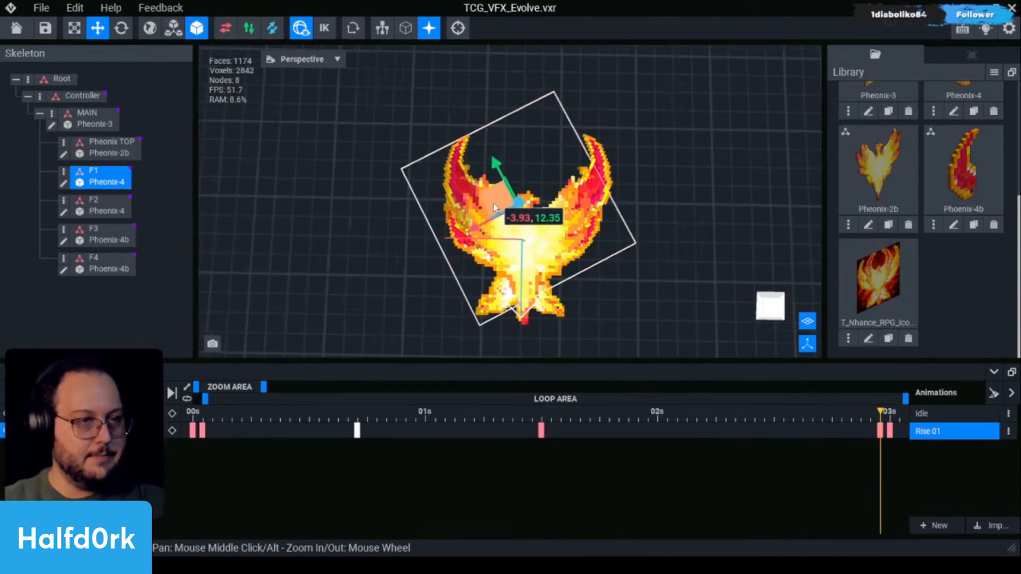
pyautogui.press('r')
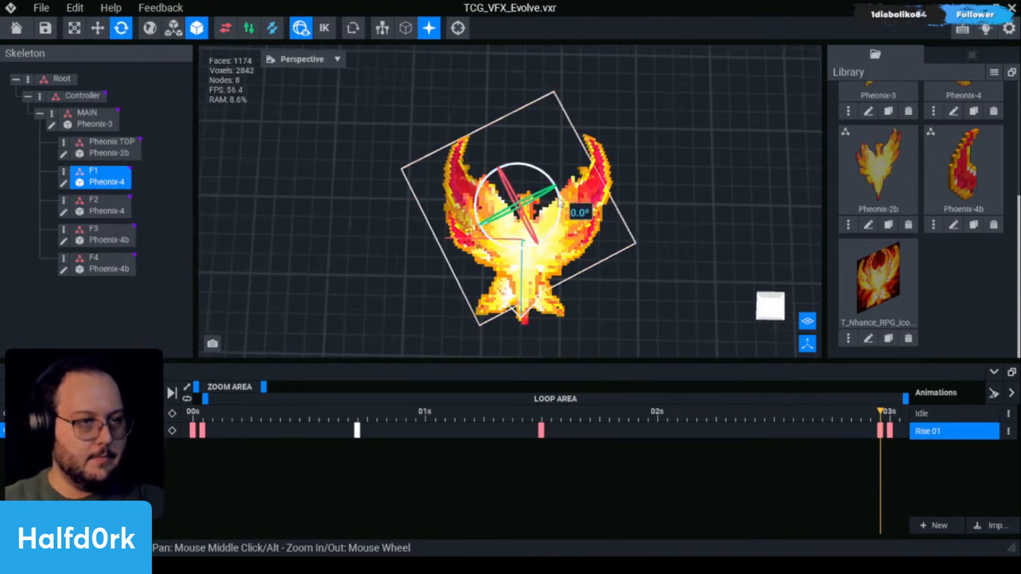
pyautogui.click(595, 198)
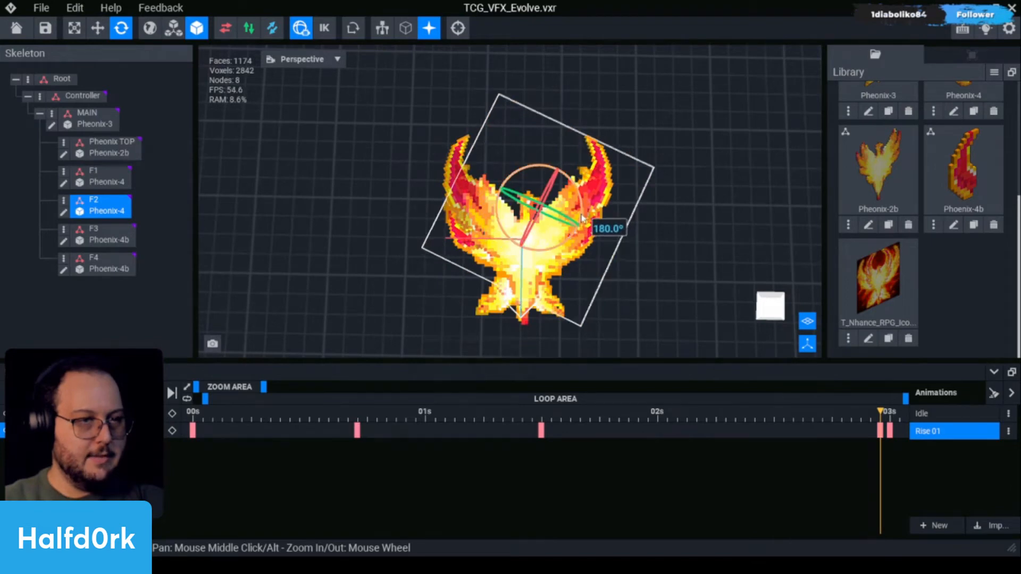
pyautogui.press('t')
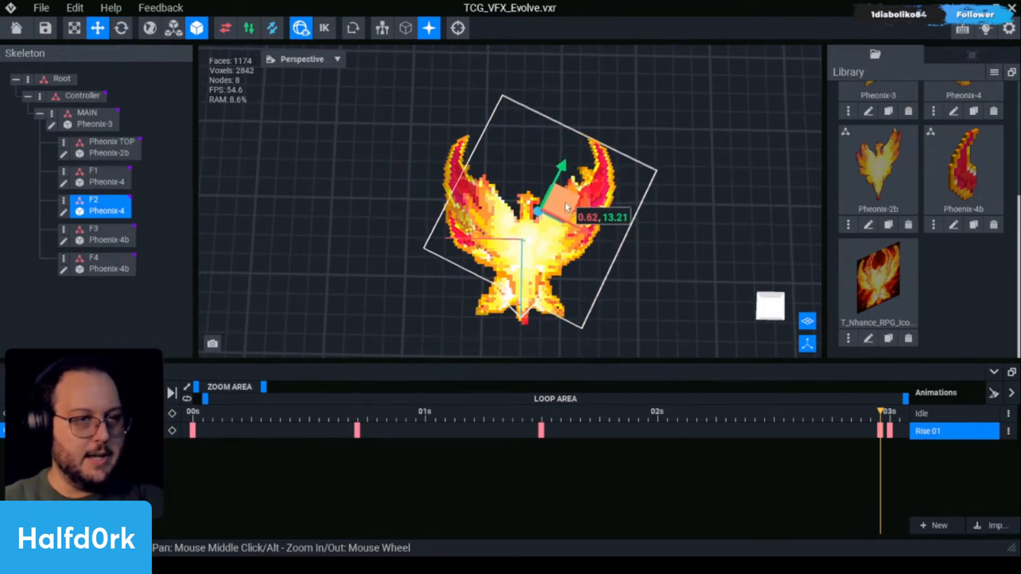
# Reposition the F3 and F4 feathers along the lower wings just before 3 seconds, and play the animation.
pyautogui.click(126, 239)
pyautogui.moveTo(501, 255)
pyautogui.mouseDown()
pyautogui.moveTo(476, 257)
pyautogui.moveTo(487, 257)
pyautogui.mouseUp()
pyautogui.click(742, 294)
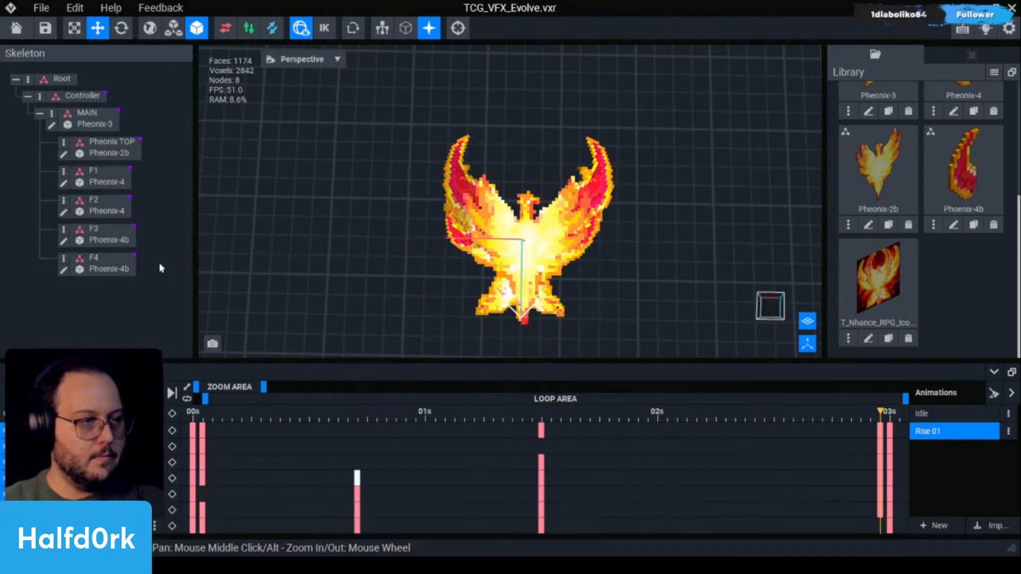
pyautogui.click(120, 268)
pyautogui.moveTo(557, 255); pyautogui.dragTo(576, 266)
pyautogui.click(747, 212)
pyautogui.press('space')
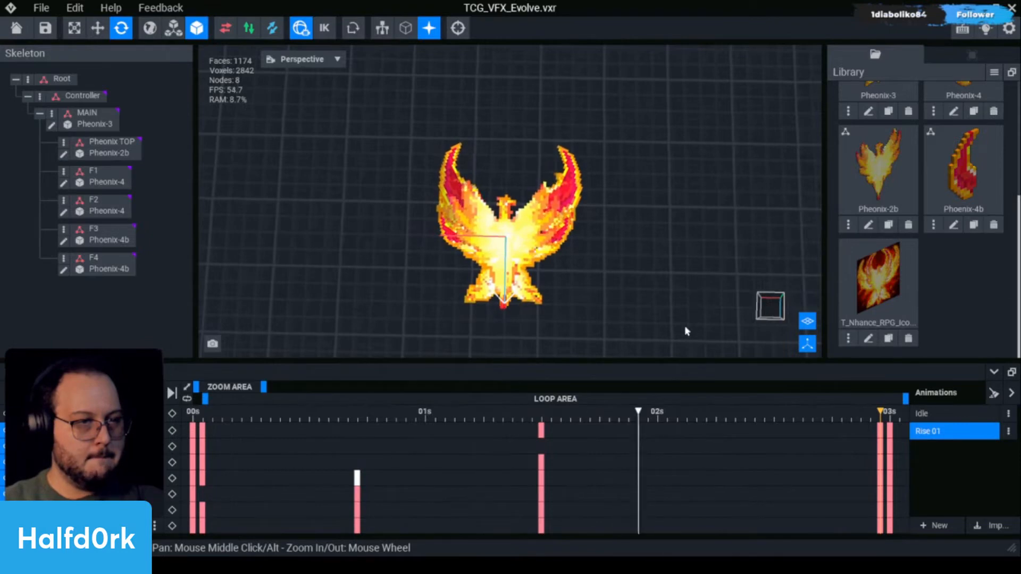
# Shift the F3 feather slightly at about 2.25 seconds and save the project.
pyautogui.click(476, 273)
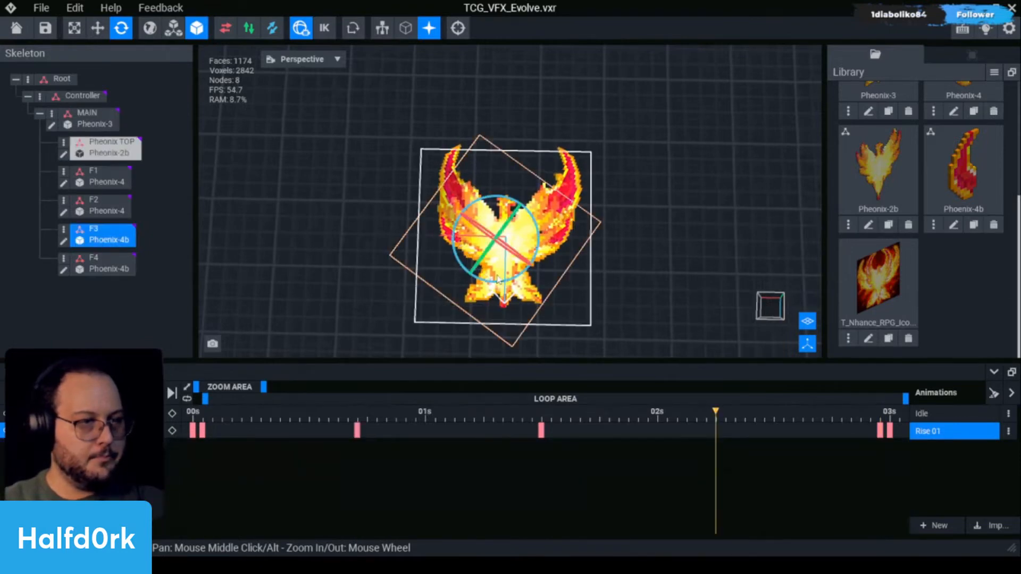
pyautogui.moveTo(482, 251); pyautogui.dragTo(481, 250)
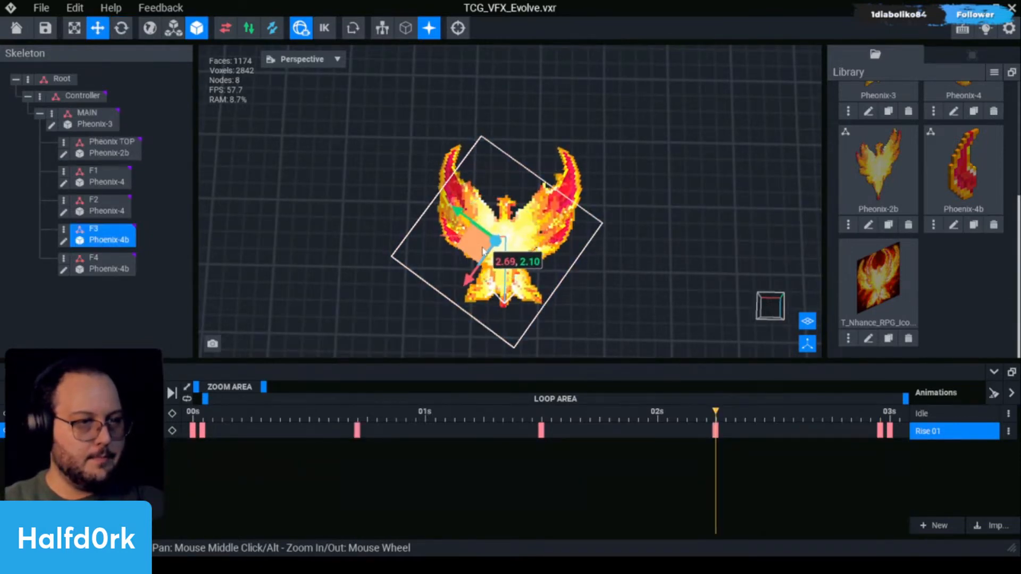
pyautogui.click(723, 256)
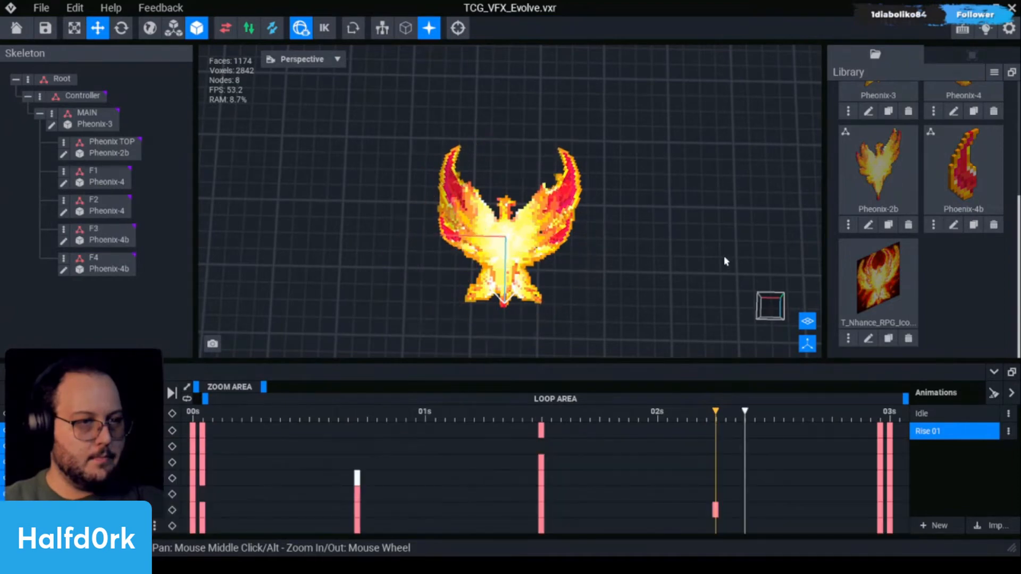
pyautogui.hotkey('ctrl', 's')
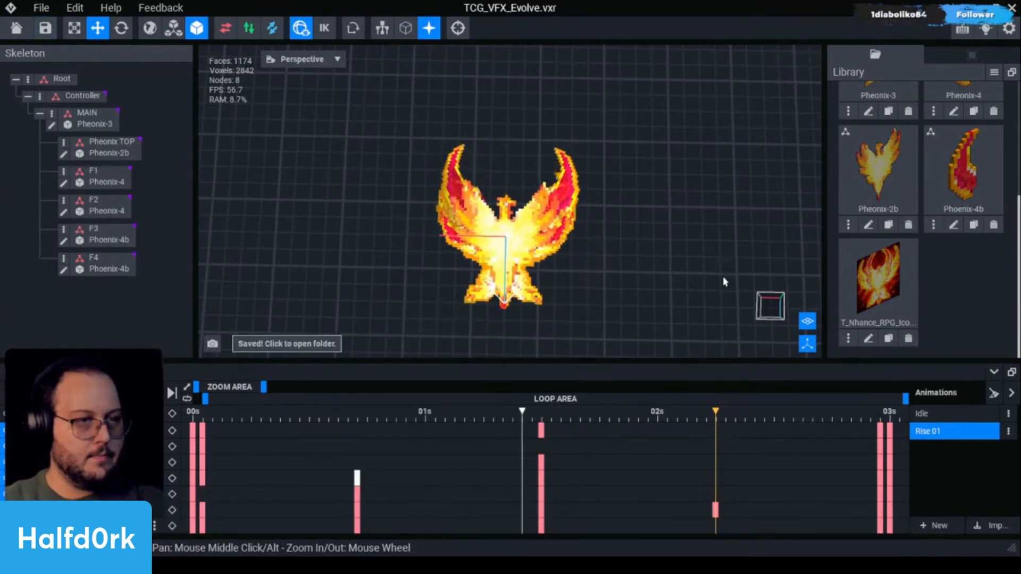
# Shift the F1 feather slightly at about 2.8 seconds, check the playback and save the project.
pyautogui.scroll(2, 632, 292)
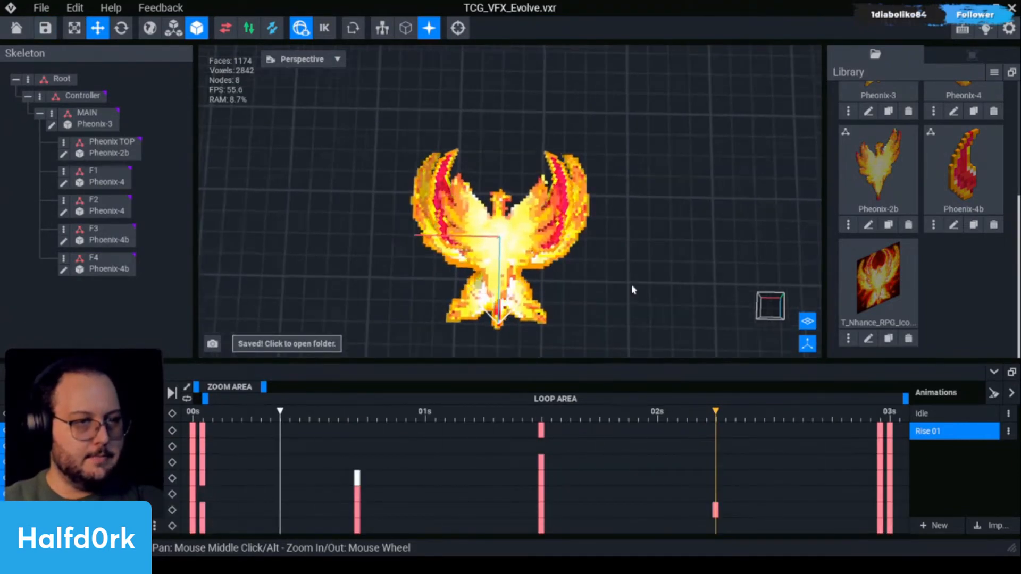
pyautogui.scroll(-4, 638, 292)
pyautogui.scroll(-2, 637, 290)
pyautogui.press('space')
pyautogui.click(486, 209)
pyautogui.scroll(3, 487, 208)
pyautogui.scroll(1, 486, 208)
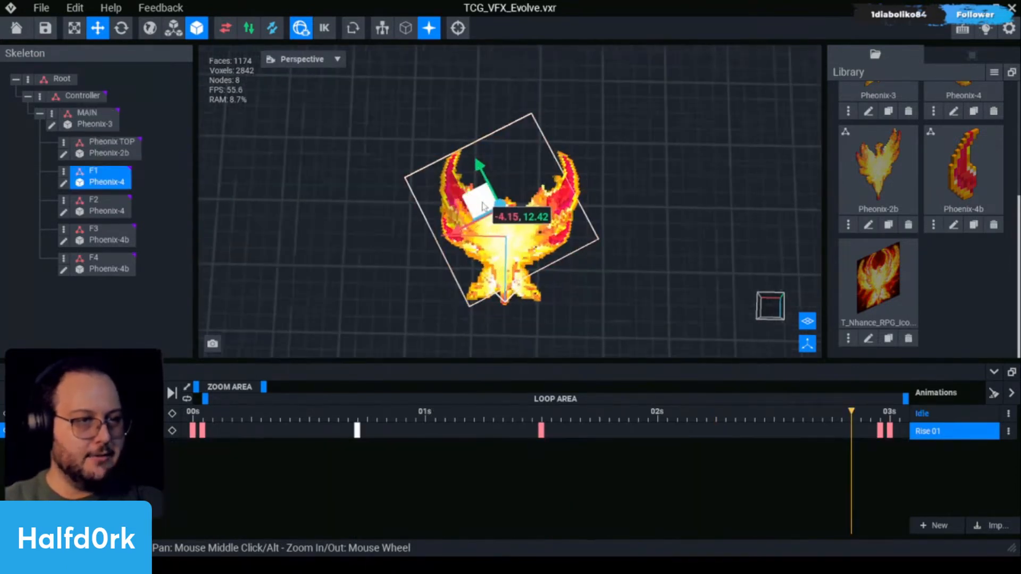
pyautogui.click(724, 263)
pyautogui.press('space')
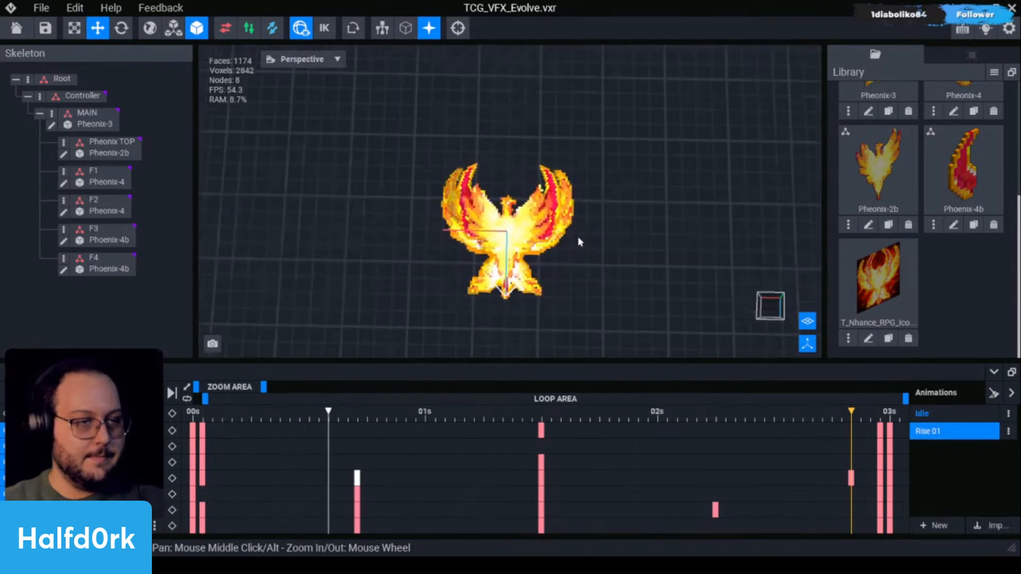
pyautogui.press('space')
pyautogui.moveTo(542, 242)
pyautogui.mouseDown(button='right')
pyautogui.moveTo(524, 160)
pyautogui.moveTo(537, 135)
pyautogui.moveTo(532, 229)
pyautogui.moveTo(491, 205)
pyautogui.moveTo(534, 231)
pyautogui.mouseUp(button='right')
pyautogui.hotkey('ctrl', 's')
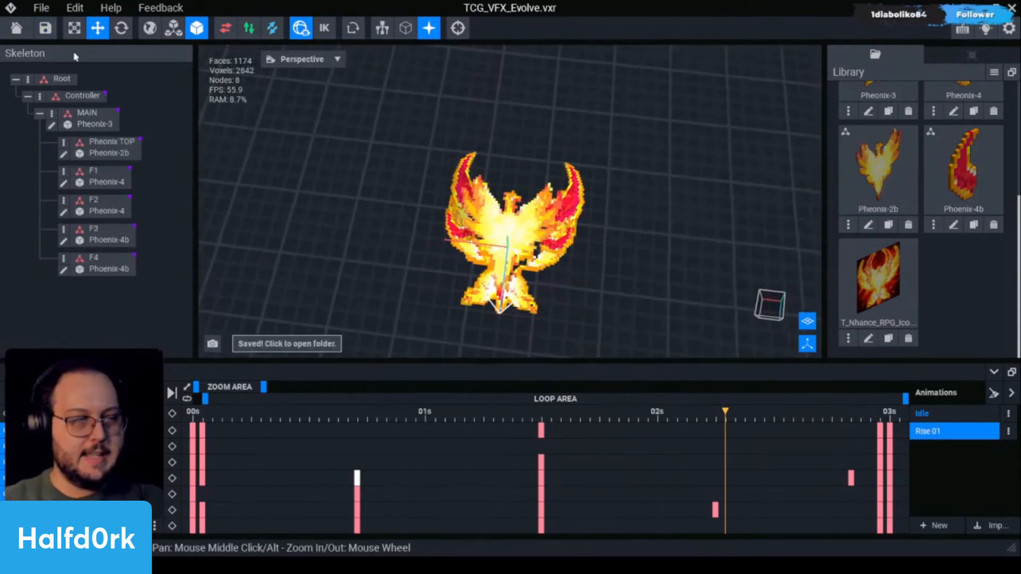
# Examine the end of Rise 01, and check the height of the phoenix top in the Idle animation from the side.
pyautogui.moveTo(451, 155); pyautogui.dragTo(487, 176, button='right')
pyautogui.moveTo(507, 210); pyautogui.dragTo(518, 241, button='right')
pyautogui.moveTo(841, 417); pyautogui.dragTo(880, 415)
pyautogui.press('space')
pyautogui.click(988, 416)
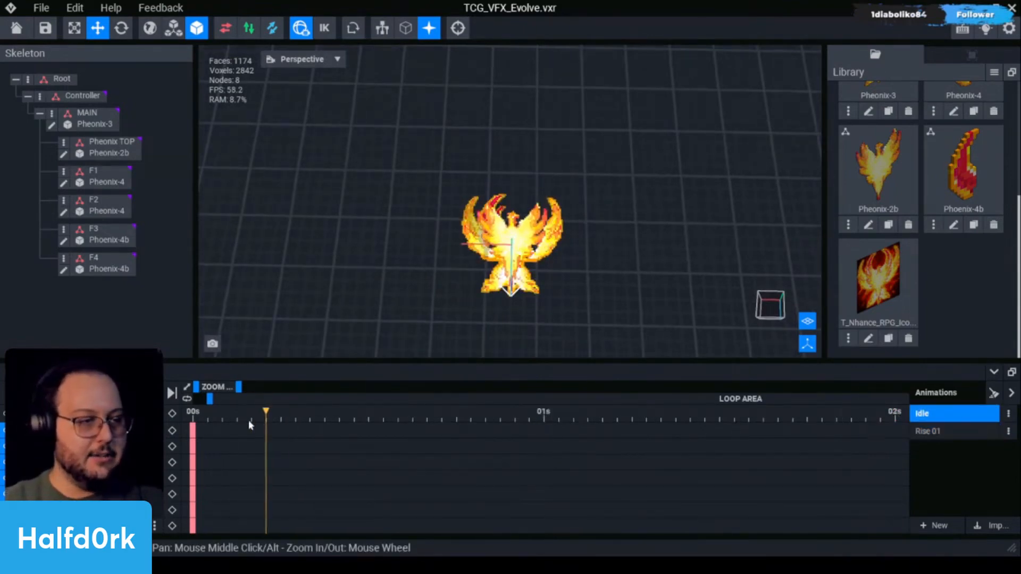
pyautogui.scroll(3, 526, 243)
pyautogui.moveTo(527, 243); pyautogui.dragTo(544, 198, button='right')
pyautogui.scroll(3, 542, 207)
pyautogui.click(549, 217)
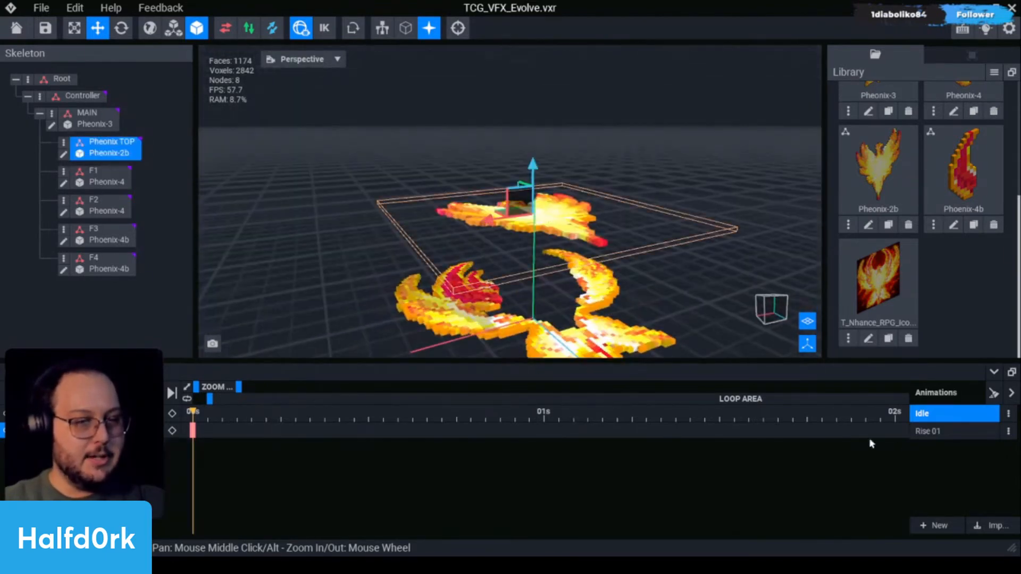
# Copy the keyframes of MAIN and its child parts just after 0 seconds in Rise 01 and paste them at 0 seconds in Idle.
pyautogui.click(947, 436)
pyautogui.moveTo(387, 233); pyautogui.dragTo(570, 351, button='right')
pyautogui.moveTo(550, 422); pyautogui.dragTo(203, 423)
pyautogui.click(87, 113)
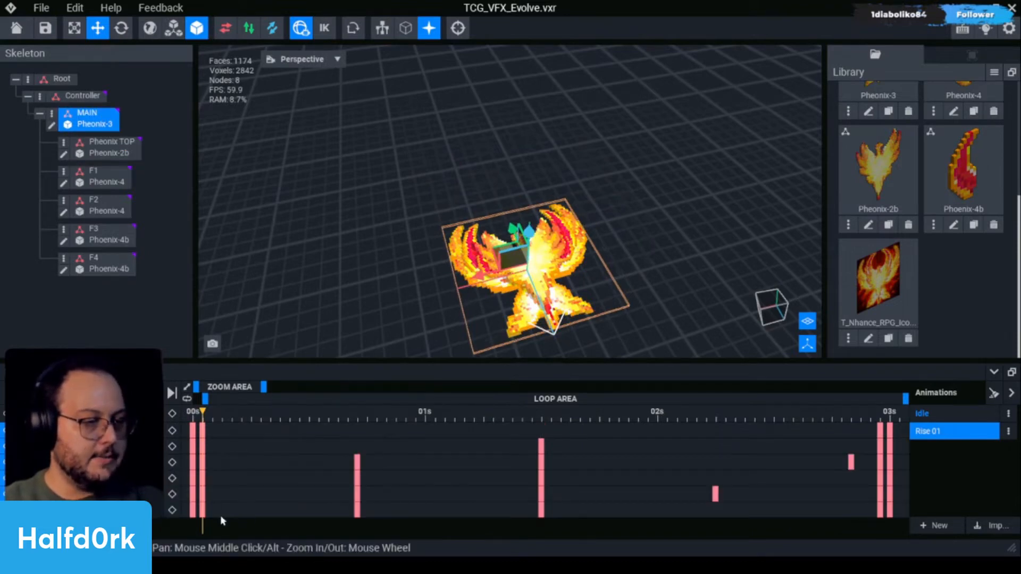
pyautogui.rightClick(203, 427)
pyautogui.click(241, 326)
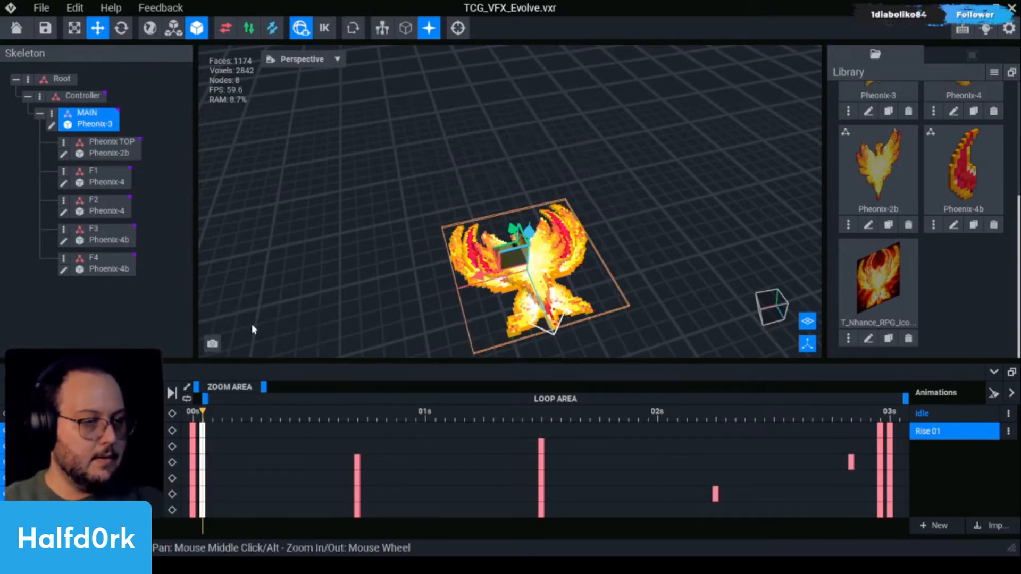
pyautogui.click(927, 417)
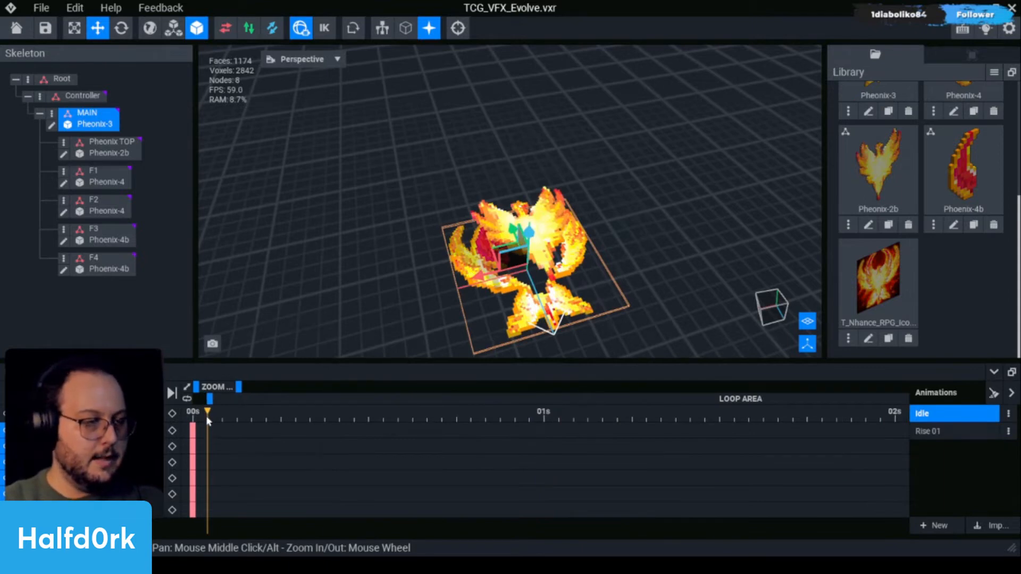
pyautogui.rightClick(194, 429)
pyautogui.click(224, 351)
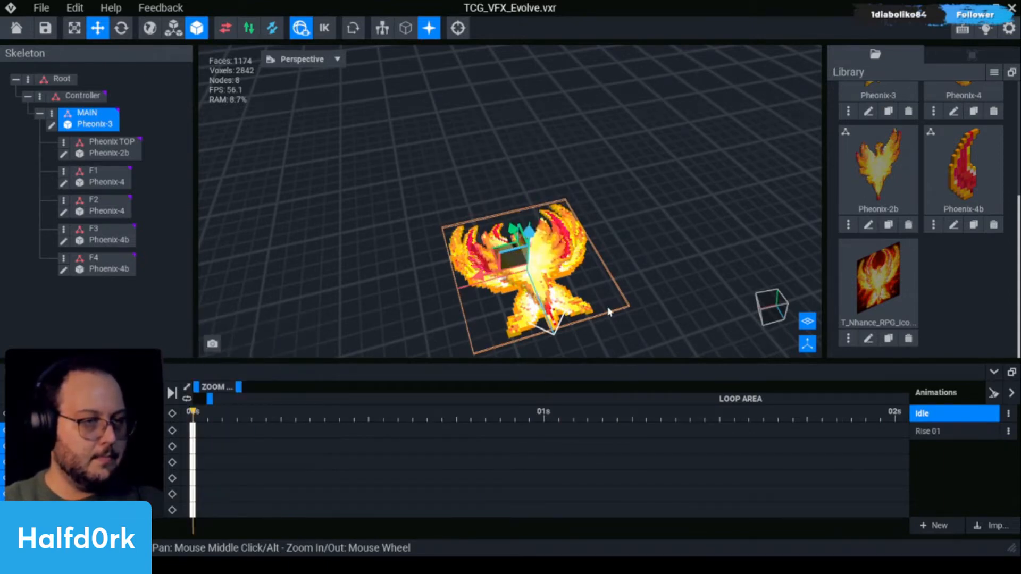
# Adjust the heights of the F1 and F2 feathers relative to the phoenix body at 0 seconds in Idle.
pyautogui.moveTo(555, 317); pyautogui.dragTo(548, 282, button='right')
pyautogui.scroll(3, 548, 287)
pyautogui.scroll(3, 548, 282)
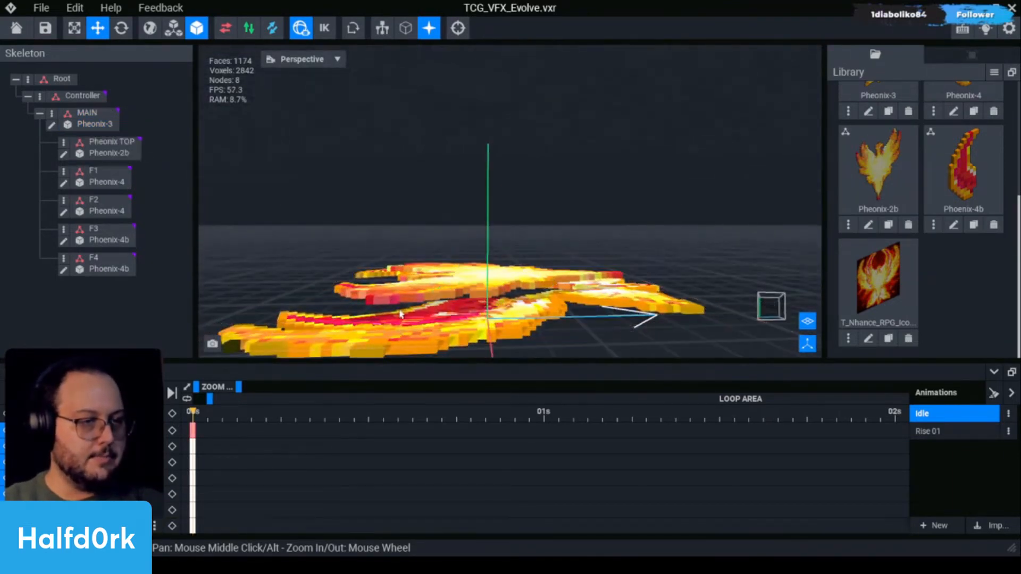
pyautogui.click(404, 314)
pyautogui.moveTo(491, 246); pyautogui.dragTo(490, 231)
pyautogui.moveTo(501, 286); pyautogui.dragTo(504, 273, button='right')
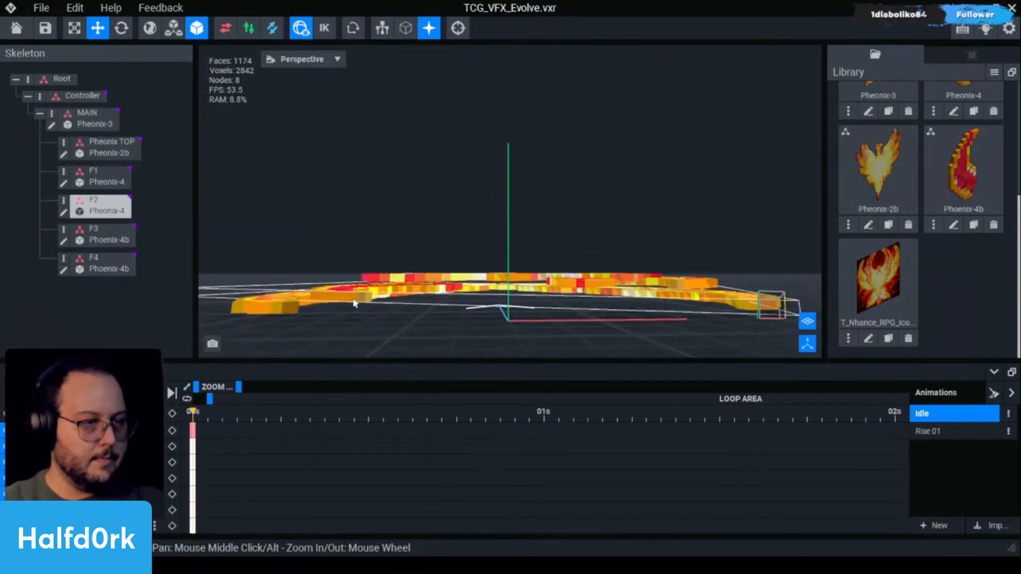
pyautogui.click(101, 205)
pyautogui.moveTo(508, 322); pyautogui.dragTo(509, 333)
pyautogui.moveTo(509, 333); pyautogui.dragTo(628, 303, button='right')
# Adjust the heights of the F3 and F4 feathers at 0 seconds in Idle, shifting F3 by 2 and F4 by -1.
pyautogui.click(130, 236)
pyautogui.moveTo(446, 213); pyautogui.dragTo(458, 245, button='right')
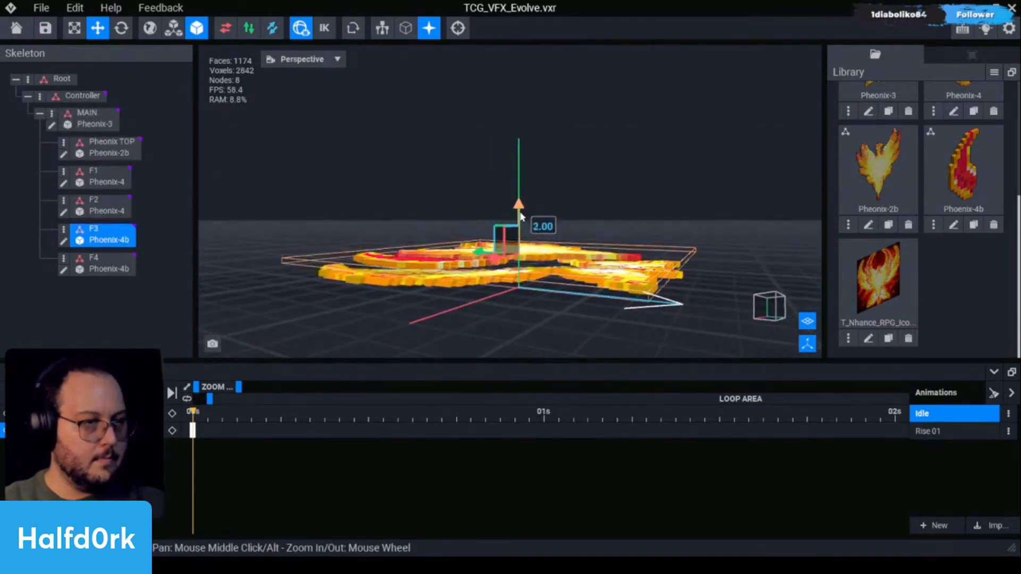
pyautogui.moveTo(520, 216); pyautogui.dragTo(508, 273, button='right')
pyautogui.click(107, 272)
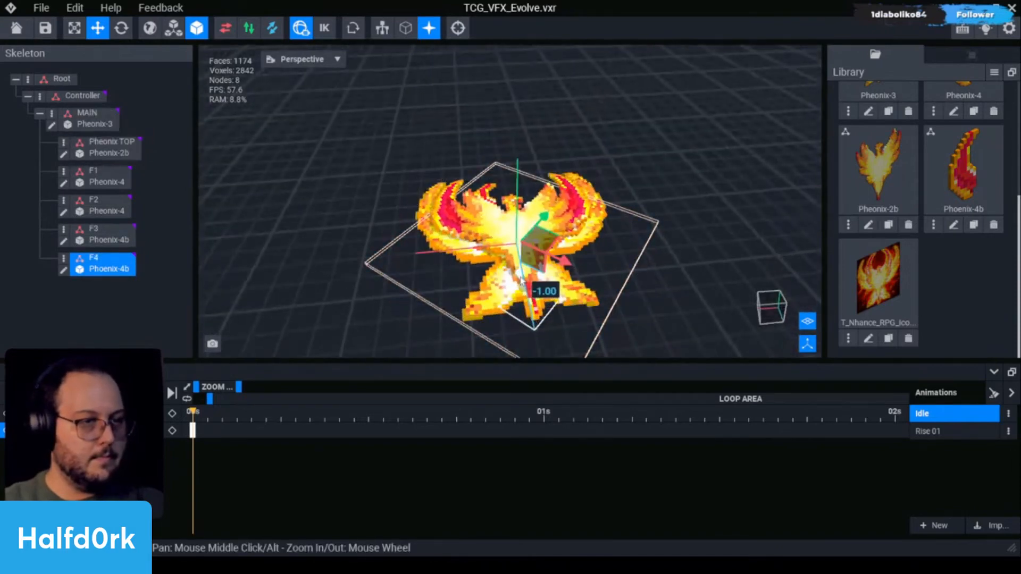
pyautogui.moveTo(523, 271); pyautogui.dragTo(524, 284)
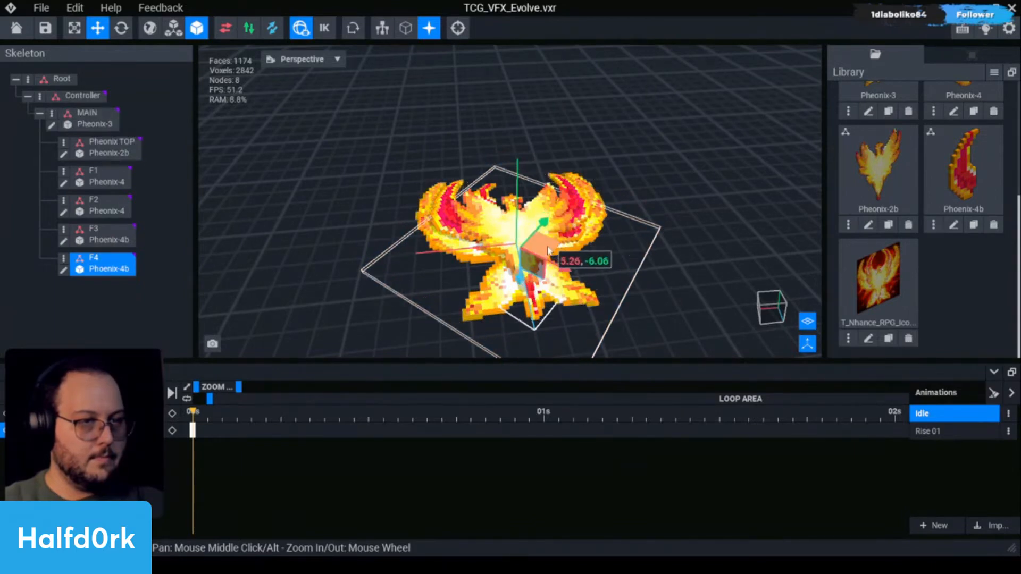
# Raise the F3 feather by 2 at 0 seconds in Idle and save the project.
pyautogui.click(482, 277)
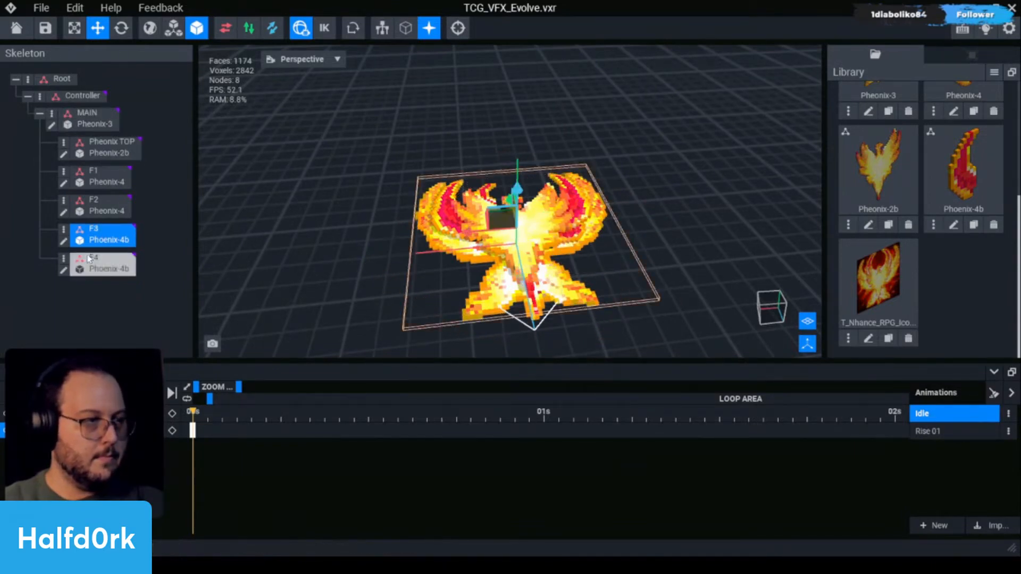
pyautogui.press('e')
pyautogui.moveTo(502, 262); pyautogui.dragTo(555, 265)
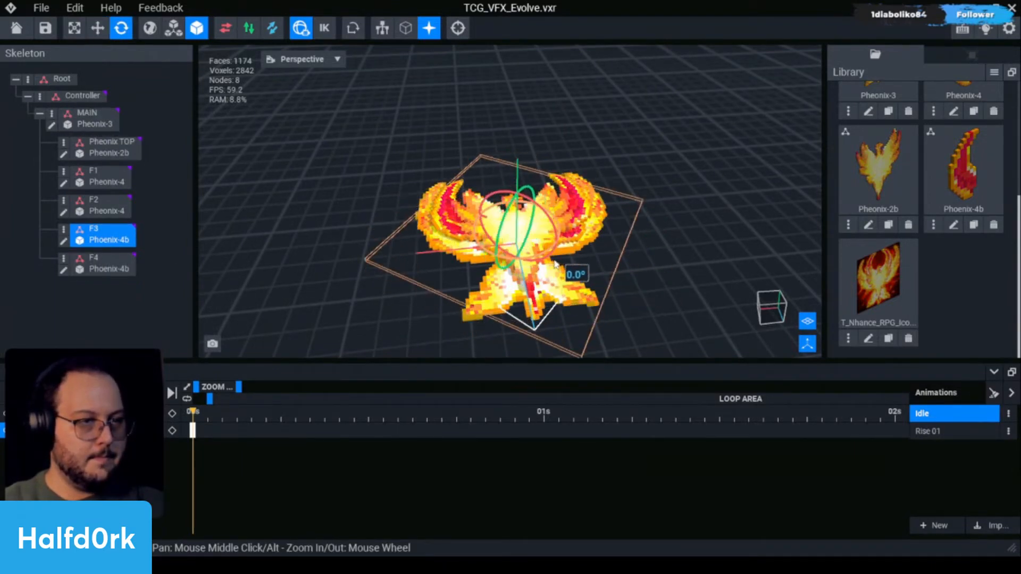
pyautogui.press('w')
pyautogui.moveTo(508, 246); pyautogui.dragTo(556, 254, button='right')
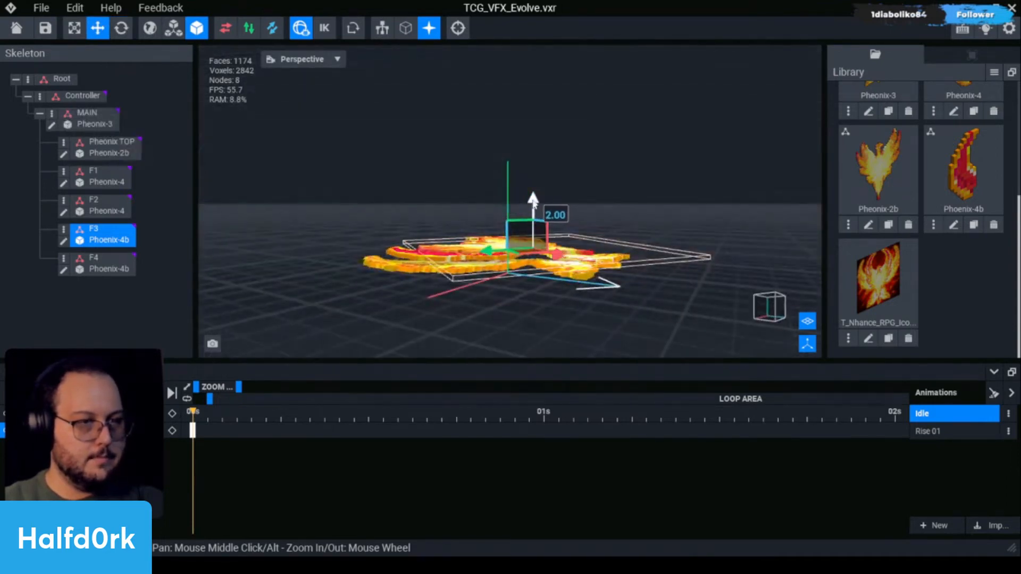
pyautogui.moveTo(533, 208); pyautogui.dragTo(692, 228, button='right')
pyautogui.click(692, 228)
pyautogui.hotkey('ctrl', 's')
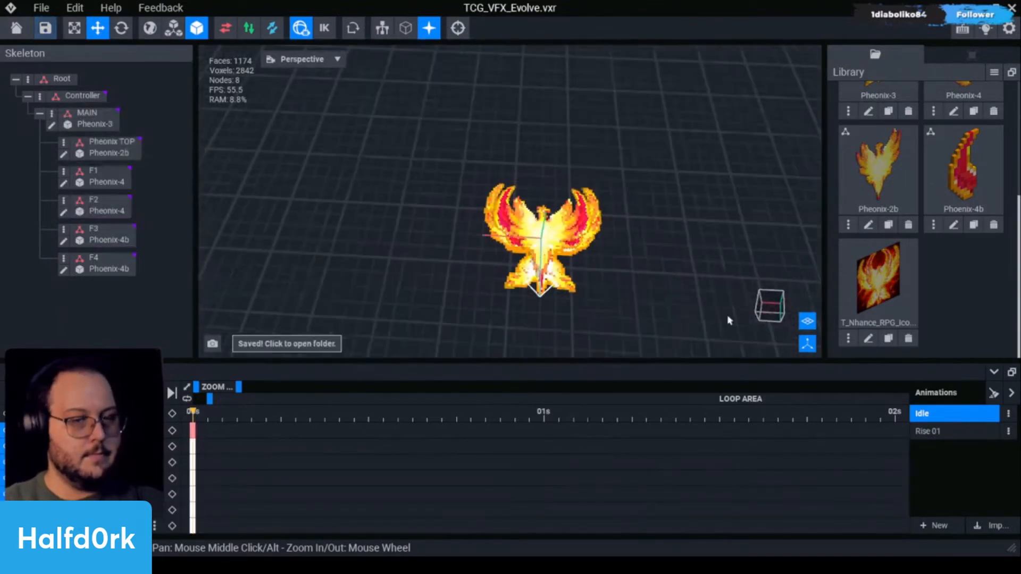
# Key all phoenix parts at the loop end just after 0 seconds in Idle and save the project.
pyautogui.click(950, 430)
pyautogui.click(950, 417)
pyautogui.click(236, 417)
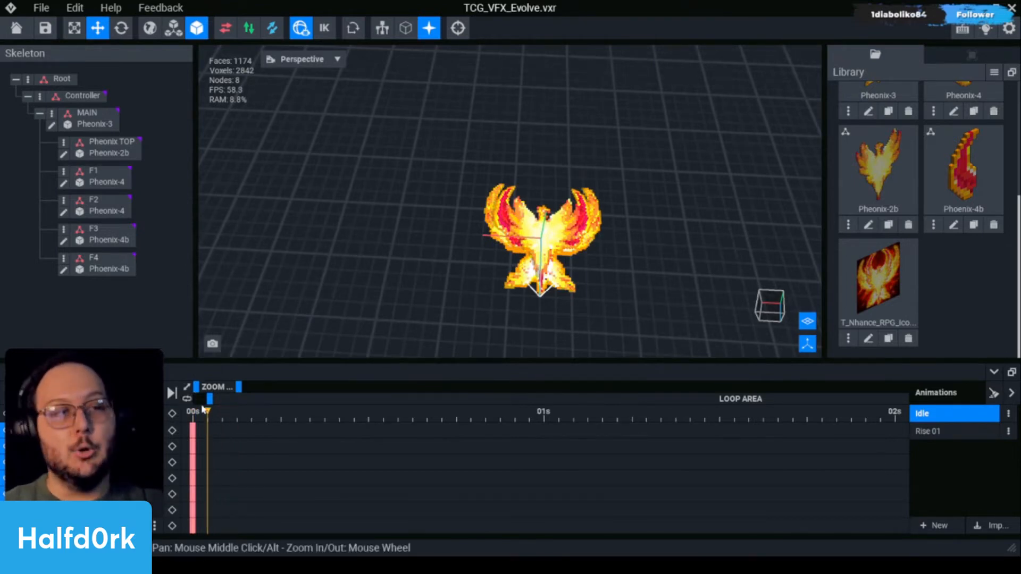
pyautogui.click(173, 415)
pyautogui.scroll(4, 502, 304)
pyautogui.moveTo(505, 312); pyautogui.dragTo(510, 302, button='right')
pyautogui.scroll(3, 510, 302)
pyautogui.scroll(-3, 510, 302)
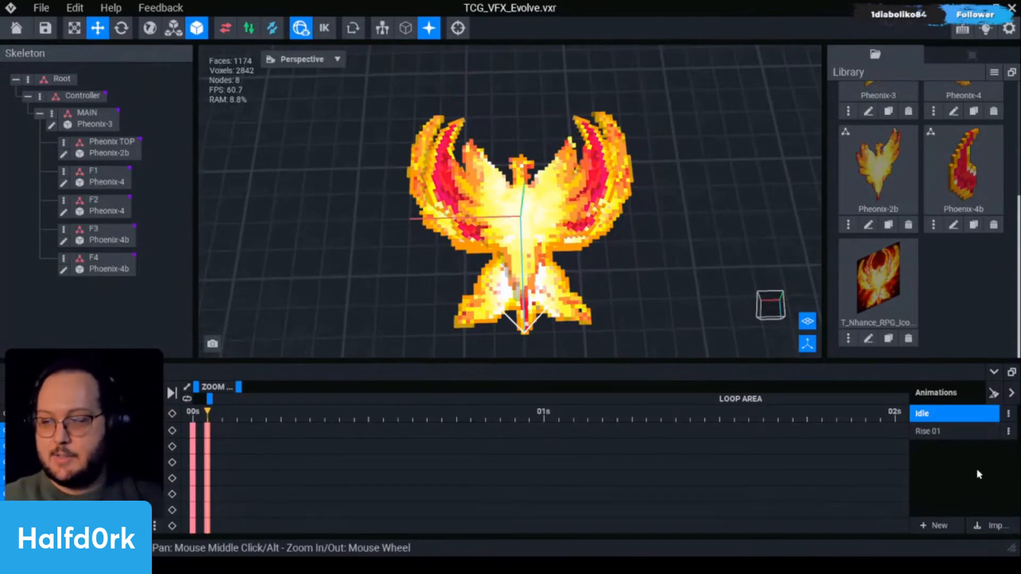
pyautogui.hotkey('ctrl', 's')
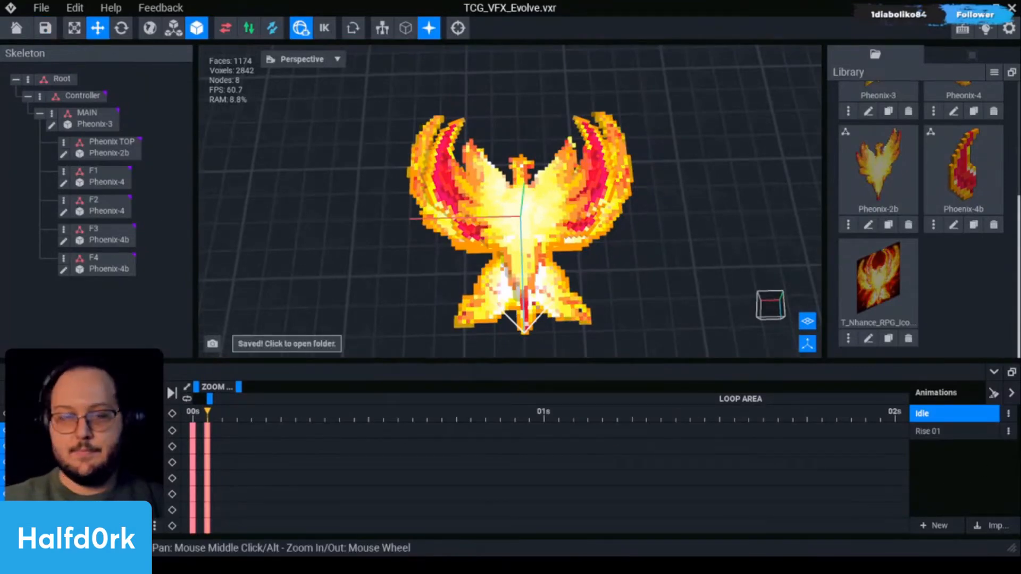
# Leave the phoenix project and open the recent animator file TCG_VFX_v1.vxr.
pyautogui.click(16, 28)
pyautogui.click(393, 218)
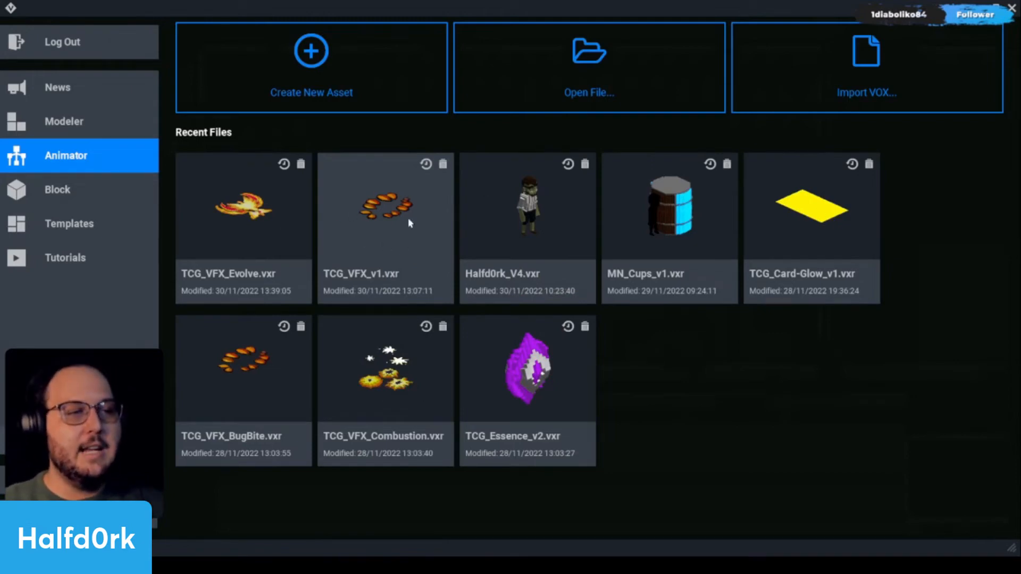
pyautogui.click(420, 229)
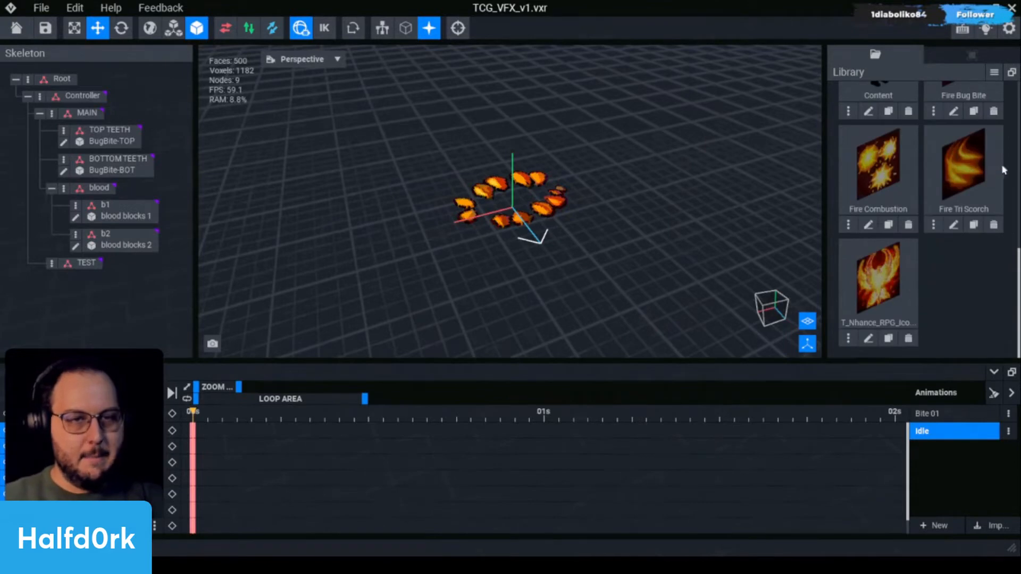
# Import the VOX model 11-15_FIRE4 from VoxEdit's !imports folder into the library.
pyautogui.scroll(8, 908, 140)
pyautogui.scroll(-3, 979, 178)
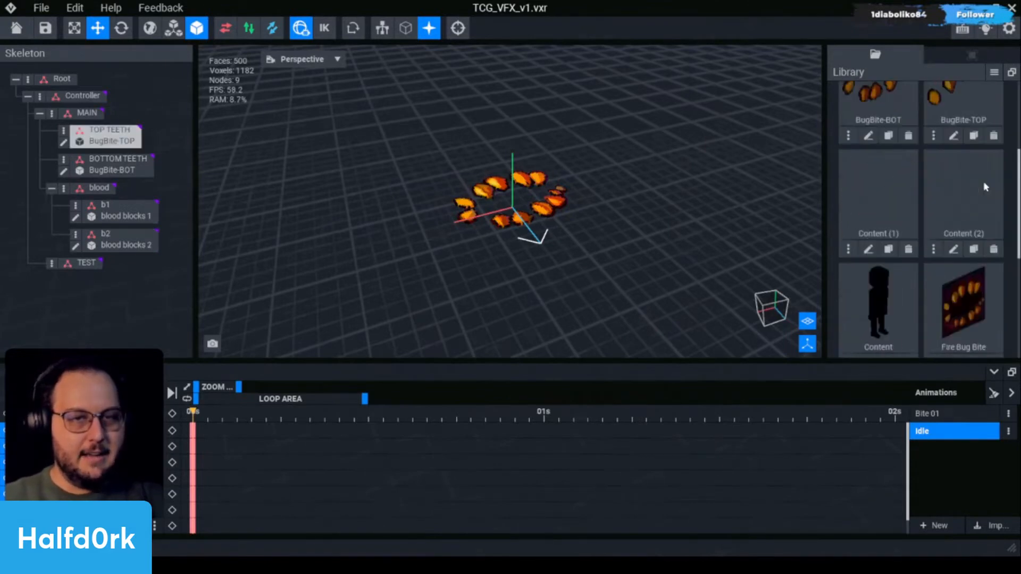
pyautogui.click(993, 73)
pyautogui.click(991, 118)
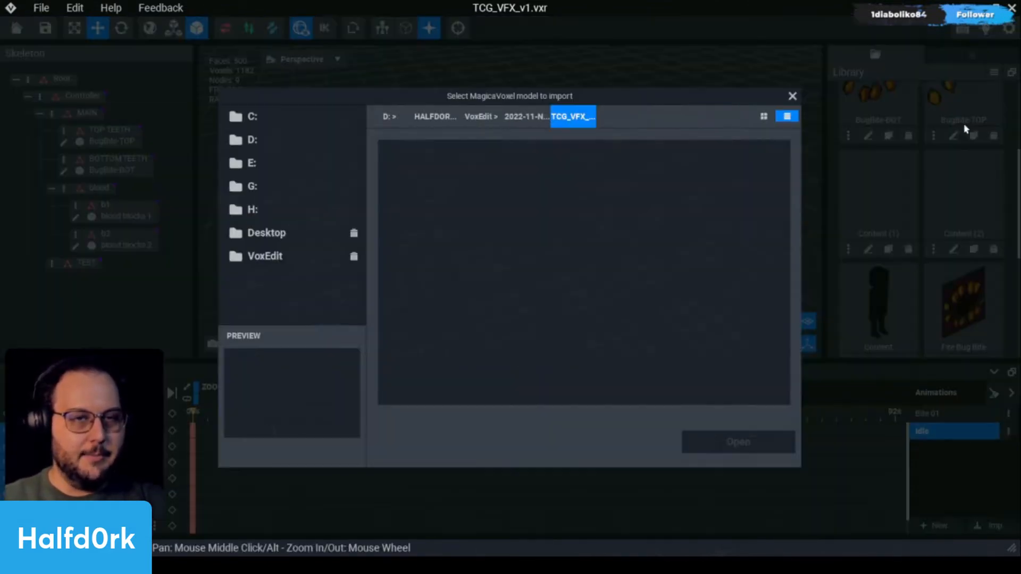
pyautogui.click(264, 256)
pyautogui.doubleClick(427, 200)
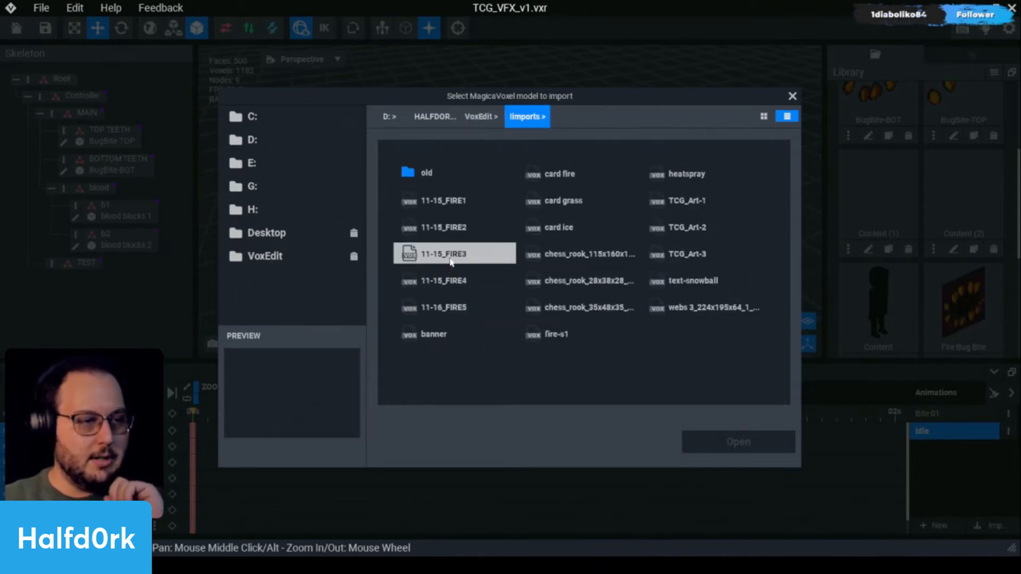
pyautogui.click(451, 281)
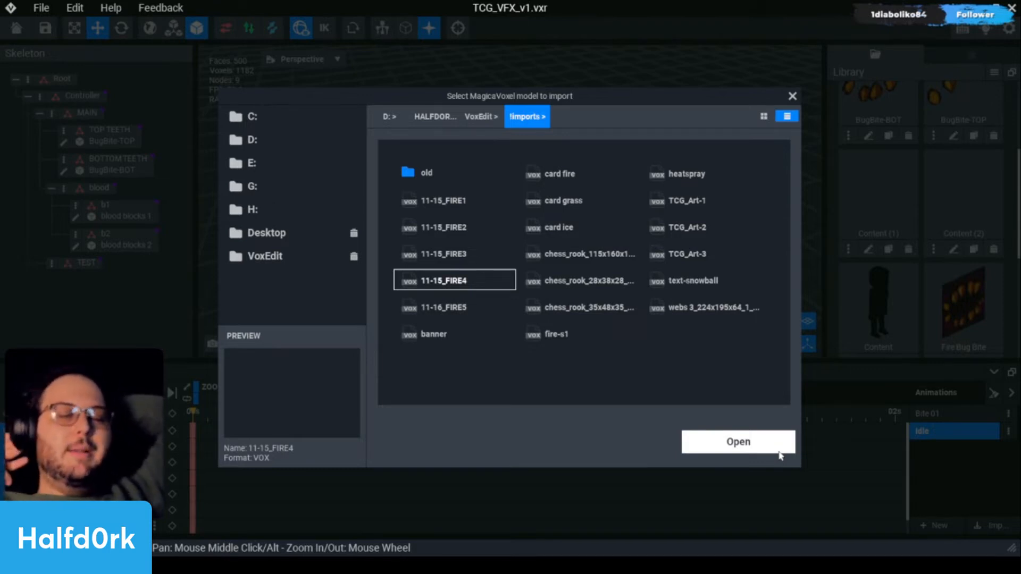
pyautogui.click(777, 451)
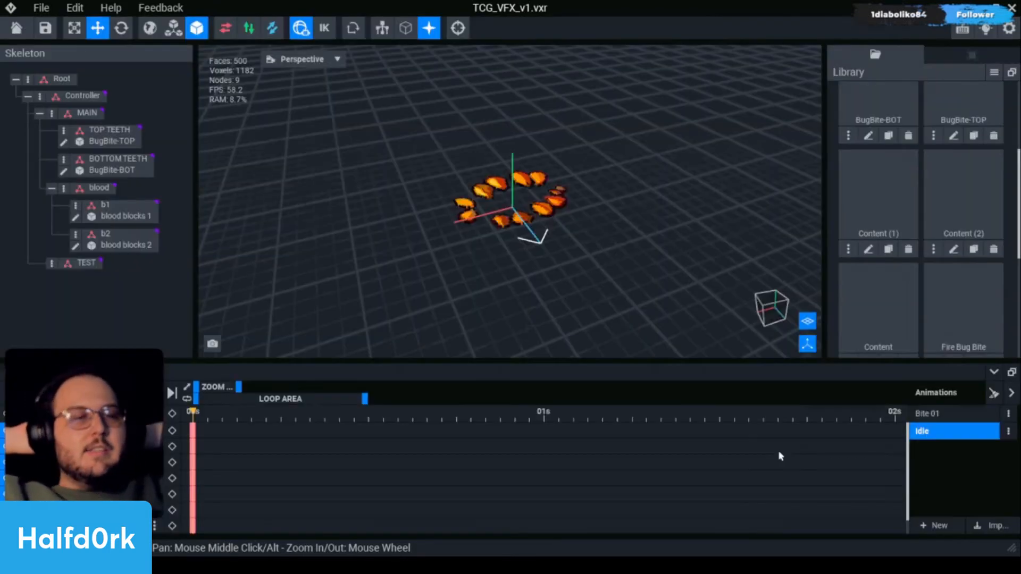
pyautogui.scroll(-5, 894, 261)
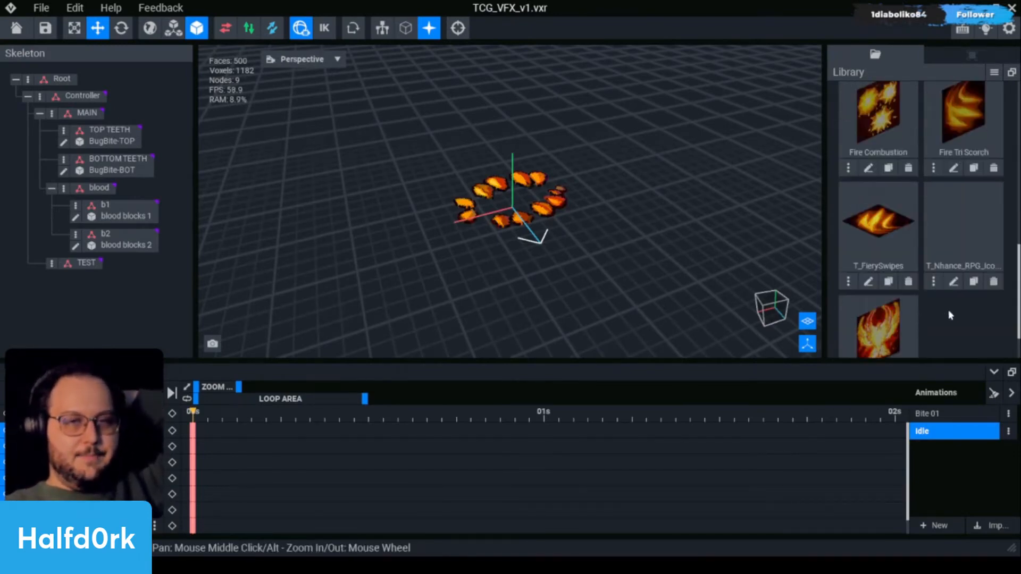
# Import the VOX model 11-15_FIRE3 from the !imports folder into the library.
pyautogui.click(993, 72)
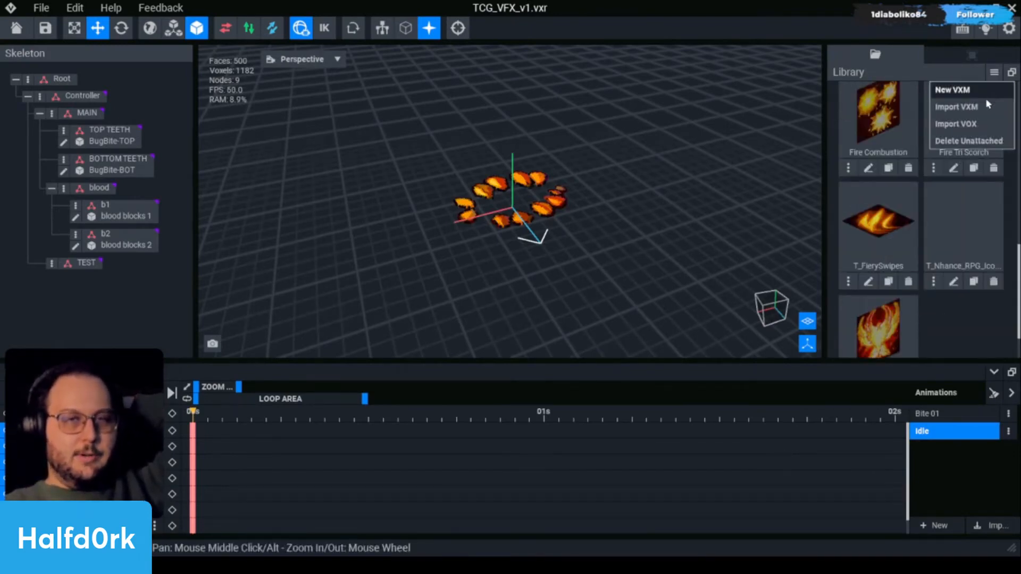
pyautogui.click(962, 124)
pyautogui.click(441, 255)
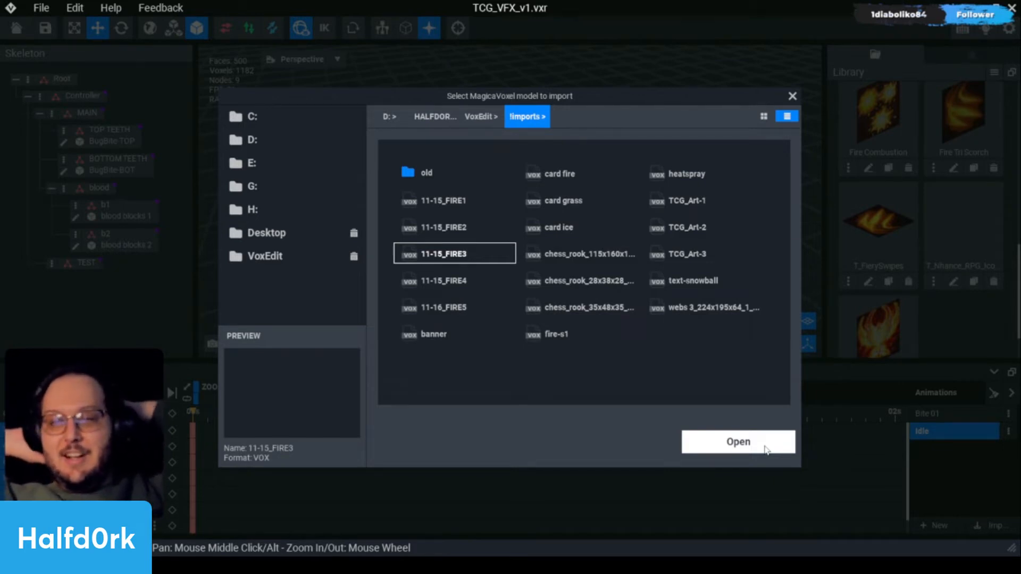
pyautogui.click(765, 446)
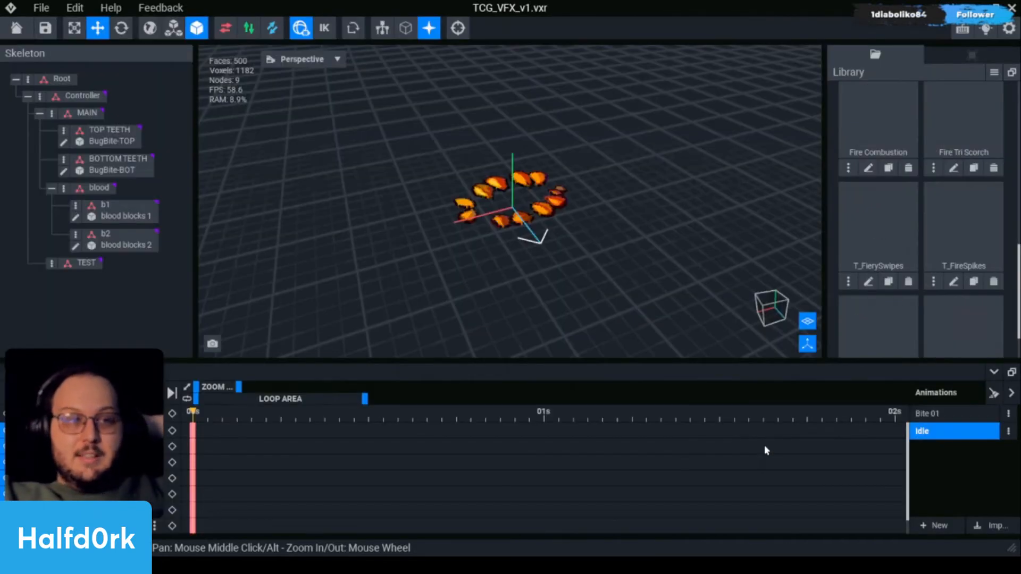
pyautogui.scroll(-2, 952, 223)
pyautogui.scroll(2, 951, 230)
# Replace the model on the TOP TEETH node with T_FireSpikes and save the project.
pyautogui.moveTo(966, 229); pyautogui.dragTo(111, 142)
pyautogui.scroll(-5, 524, 234)
pyautogui.click(569, 186)
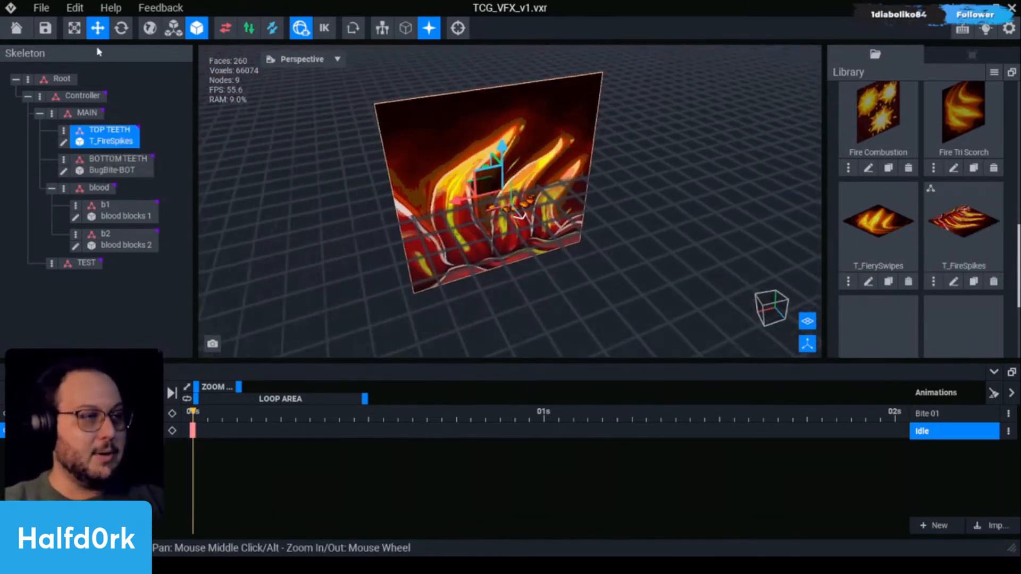
pyautogui.click(45, 27)
# Save a copy of the rig as TCG_VFX_Fire-Spikes in VoxEdit's 2022-11-November folder.
pyautogui.click(37, 9)
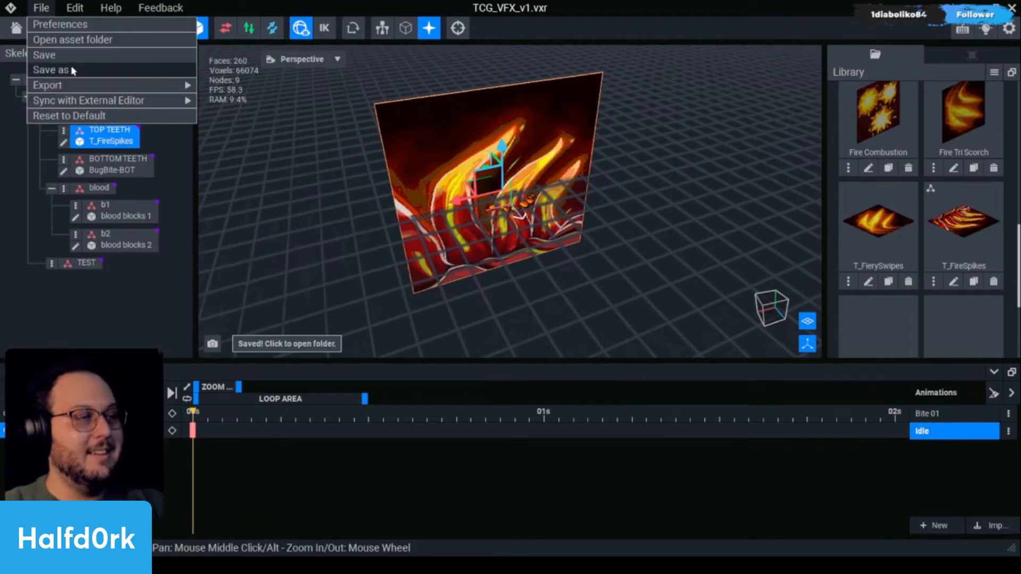
pyautogui.click(113, 70)
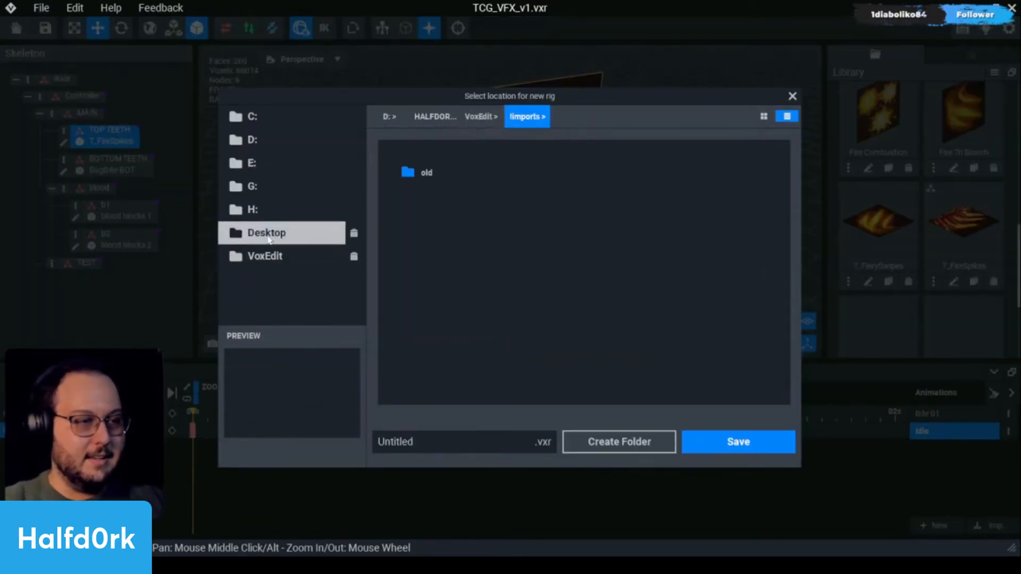
pyautogui.click(265, 256)
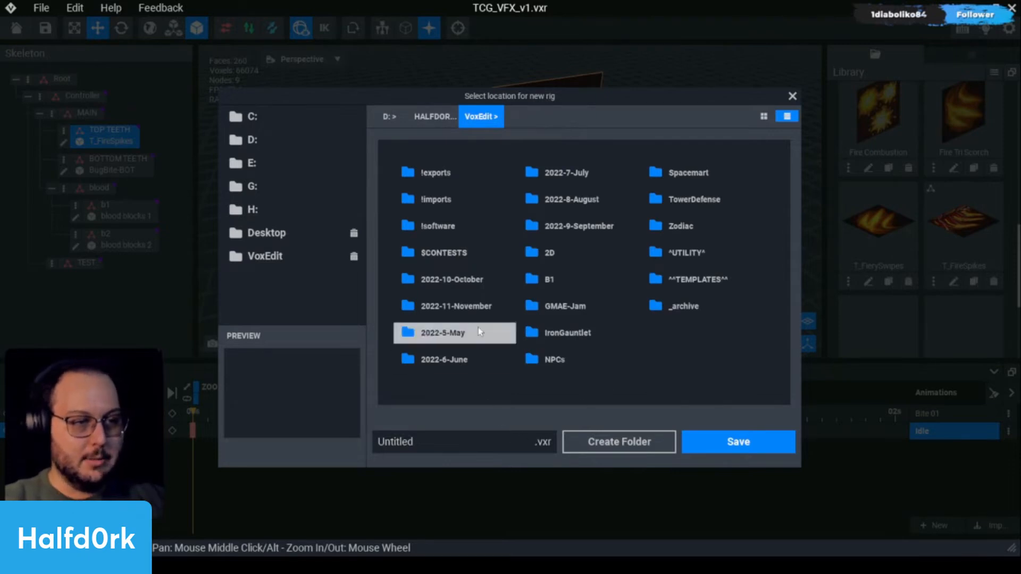
pyautogui.doubleClick(466, 300)
pyautogui.scroll(-5, 674, 377)
pyautogui.click(482, 444)
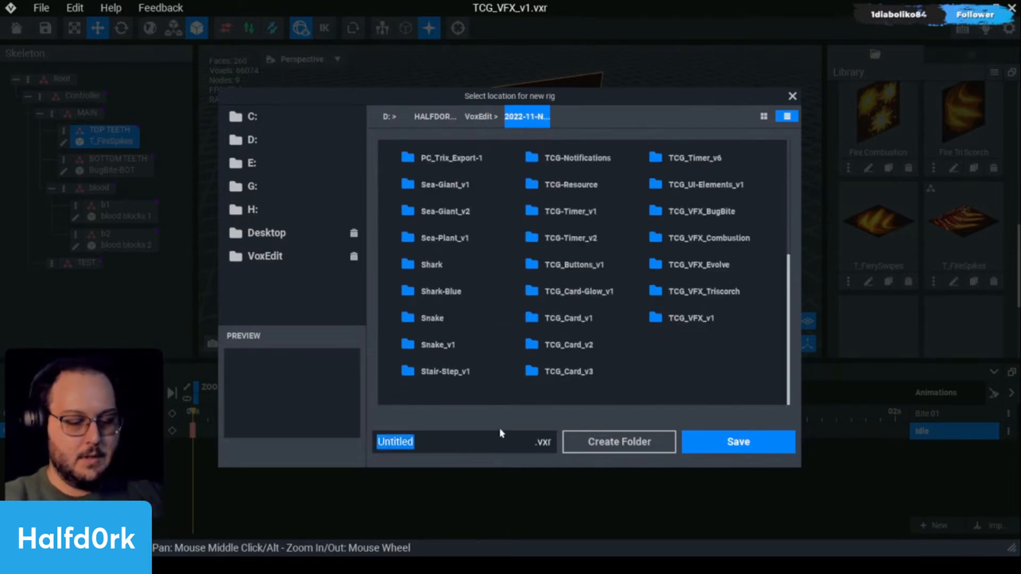
pyautogui.write('TCG_VF')
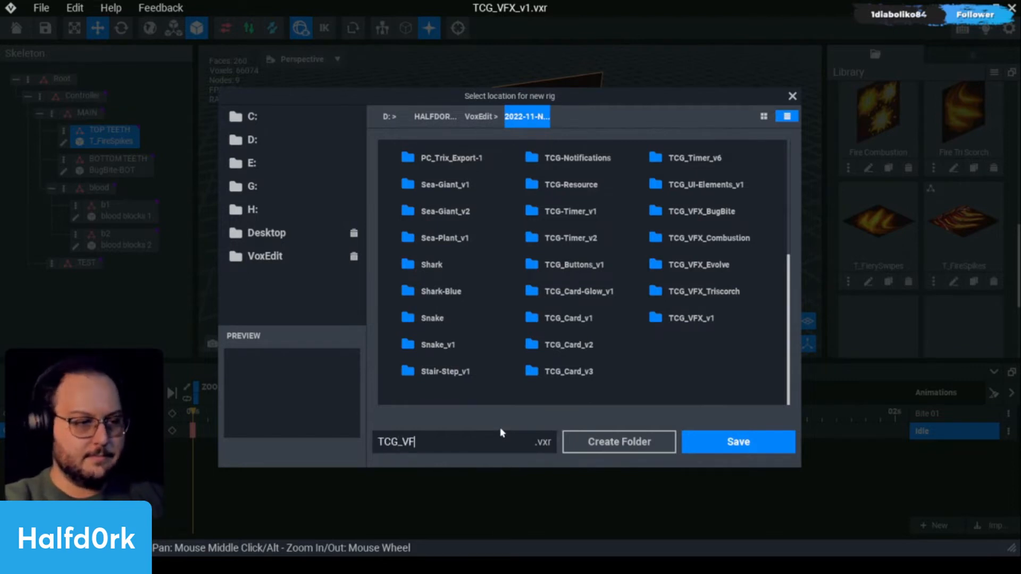
pyautogui.write('X_Fi')
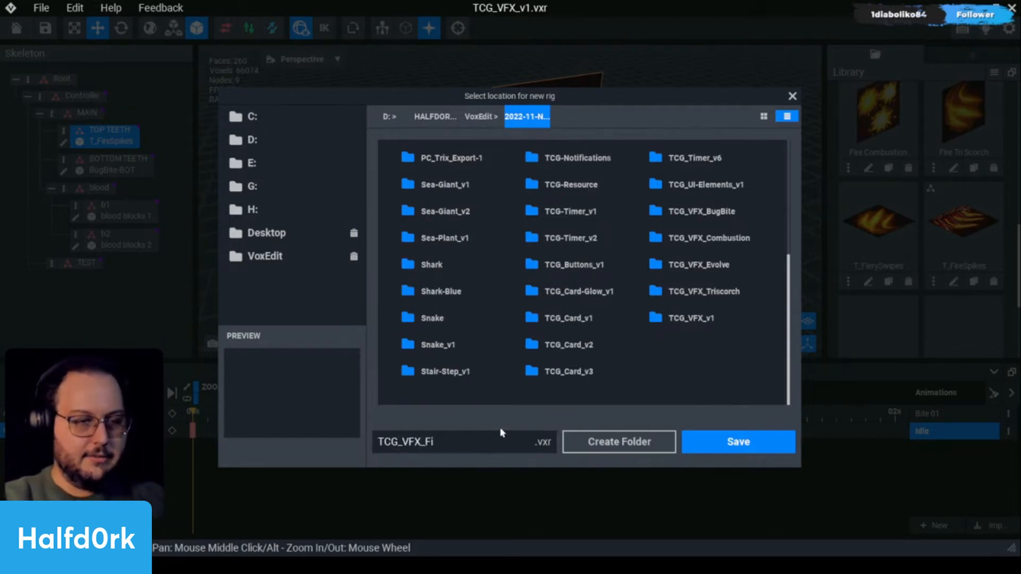
pyautogui.write('re-SPikes')
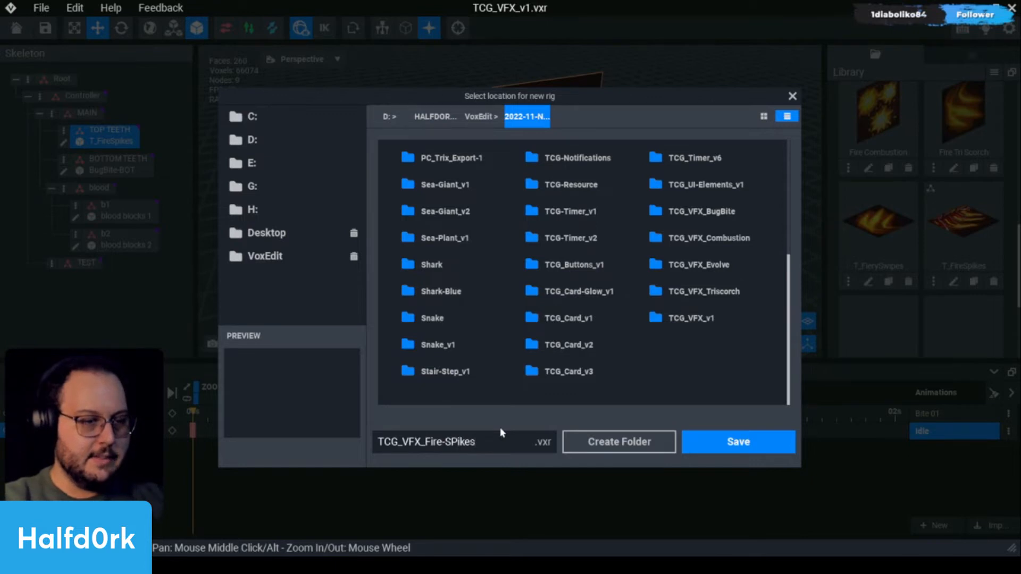
pyautogui.press('BackSpace')
pyautogui.press('BackSpace')
pyautogui.press('BackSpace')
pyautogui.press('BackSpace')
pyautogui.press('BackSpace')
pyautogui.write('pikes')
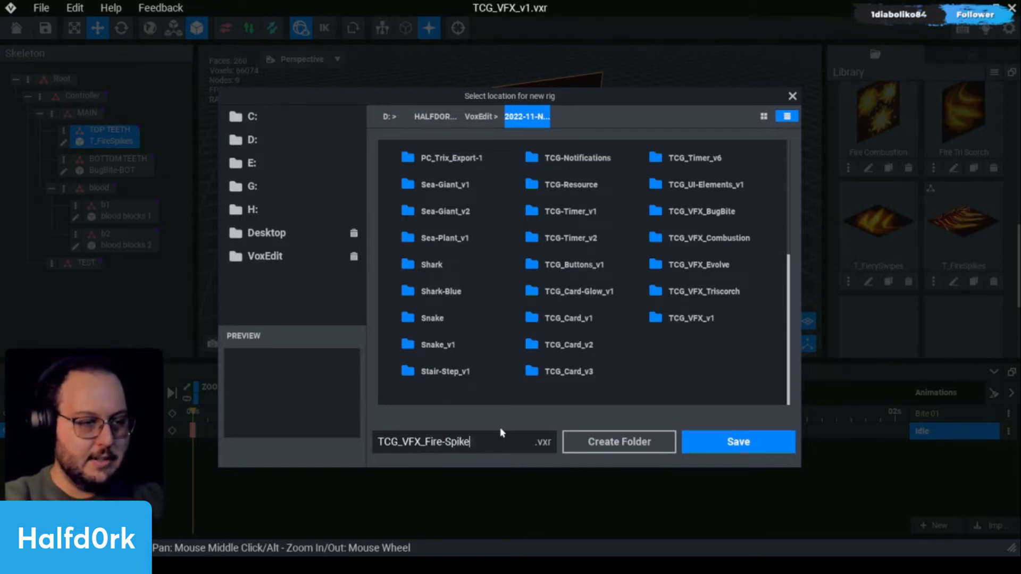
pyautogui.press('BackSpace')
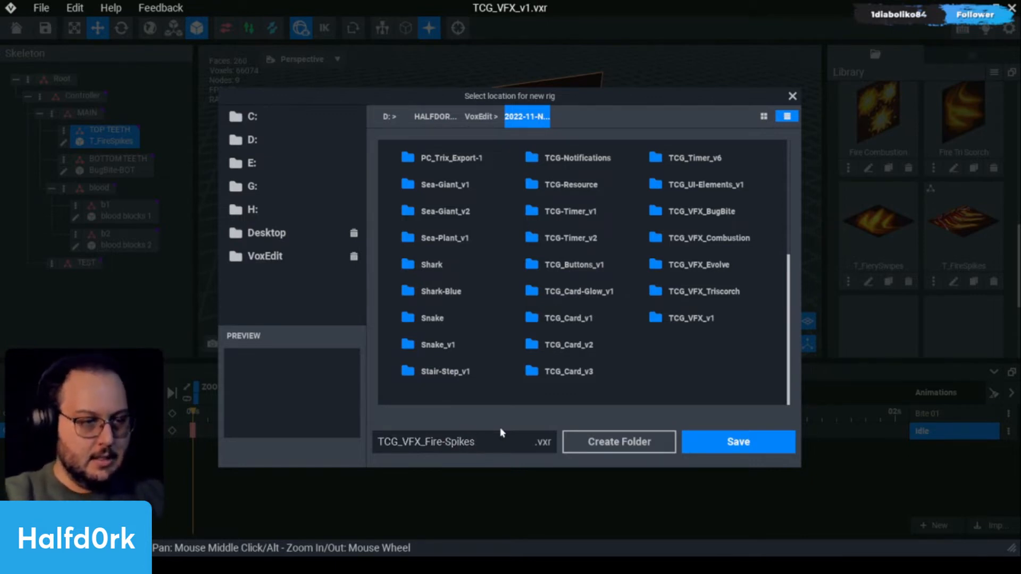
pyautogui.click(749, 445)
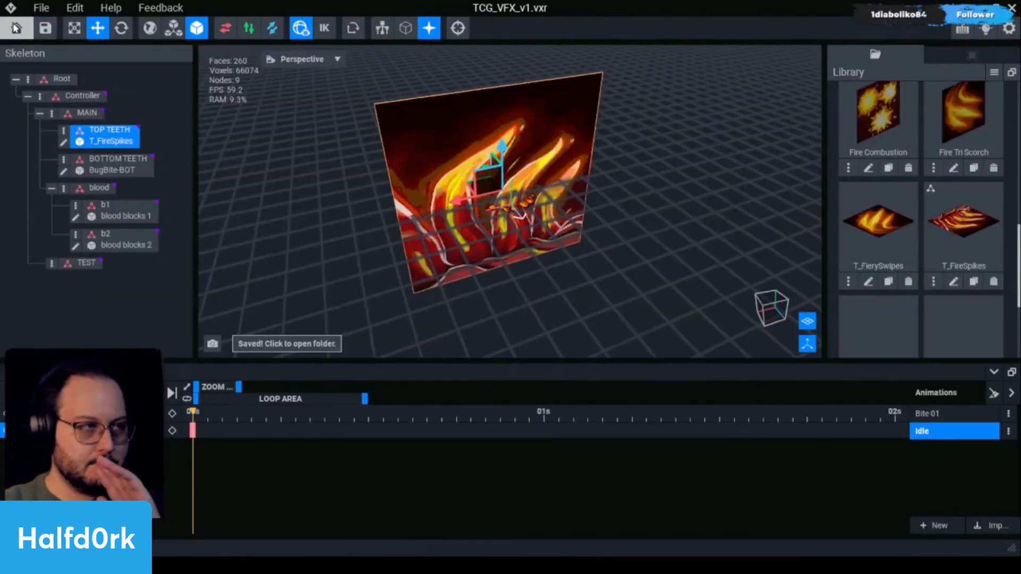
# Close the current rig and open TCG_VFX_Fire-Spikes from its folder inside VoxEdit's 2022-11-November folder.
pyautogui.click(15, 27)
pyautogui.click(396, 211)
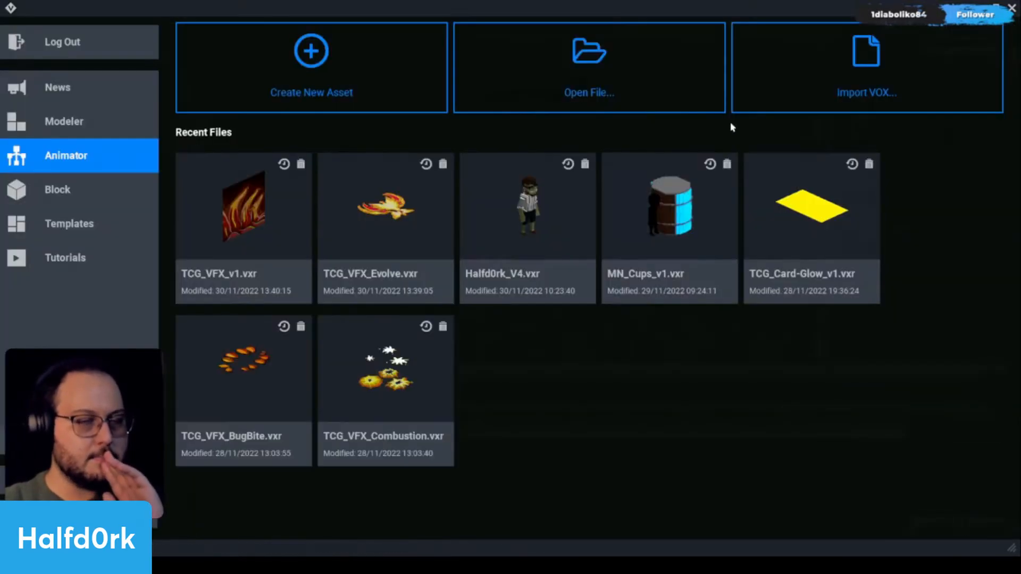
pyautogui.click(661, 75)
pyautogui.scroll(-5, 730, 354)
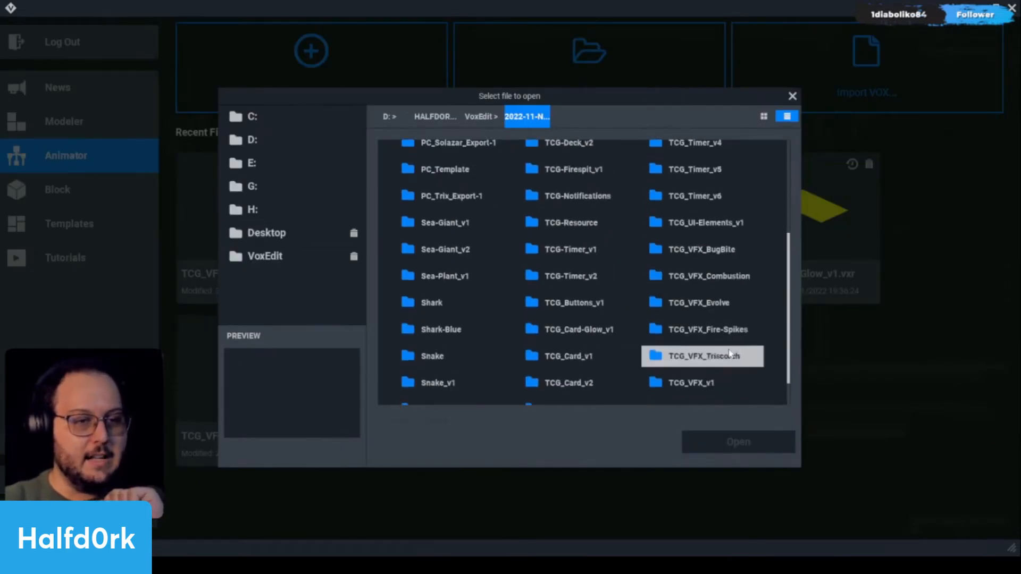
pyautogui.doubleClick(733, 328)
pyautogui.click(455, 173)
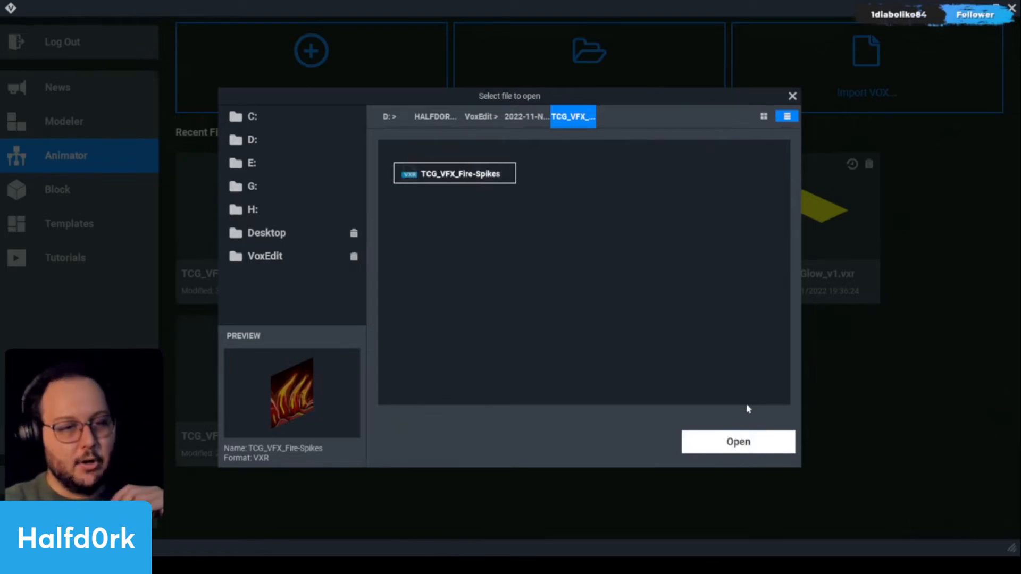
pyautogui.click(756, 450)
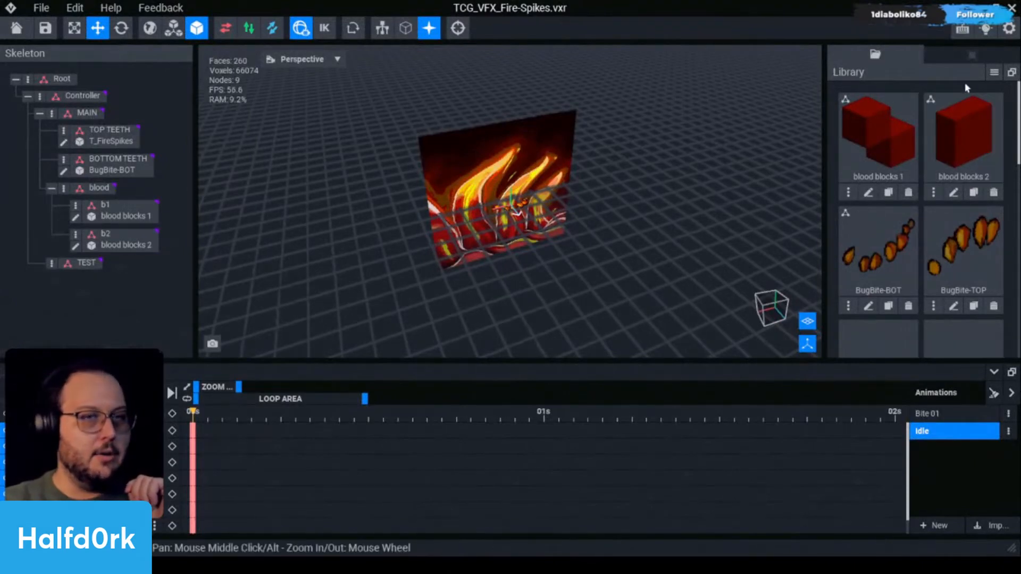
# Delete all unused models from the library, along with the BugBite-BOT model.
pyautogui.click(994, 72)
pyautogui.click(966, 139)
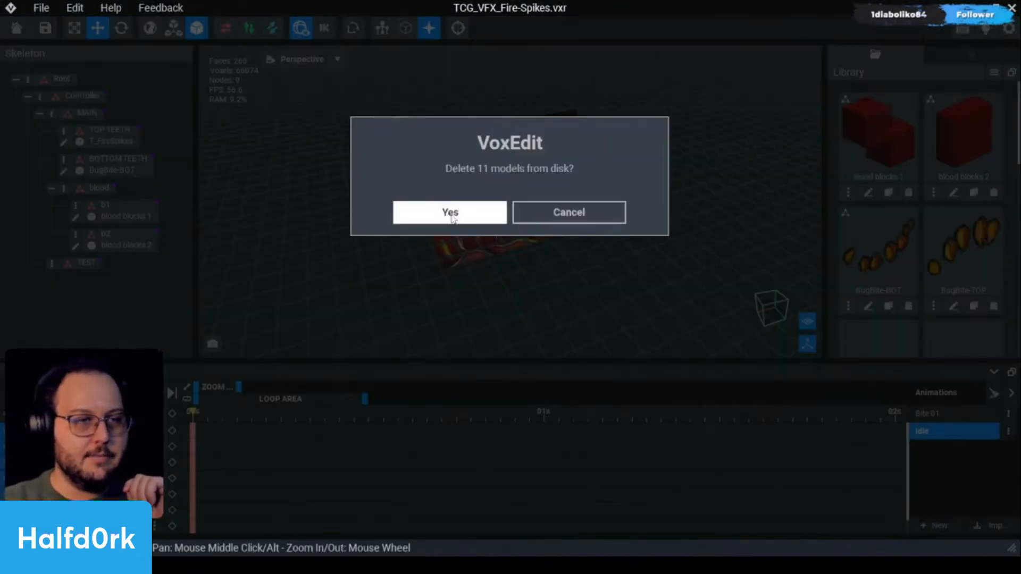
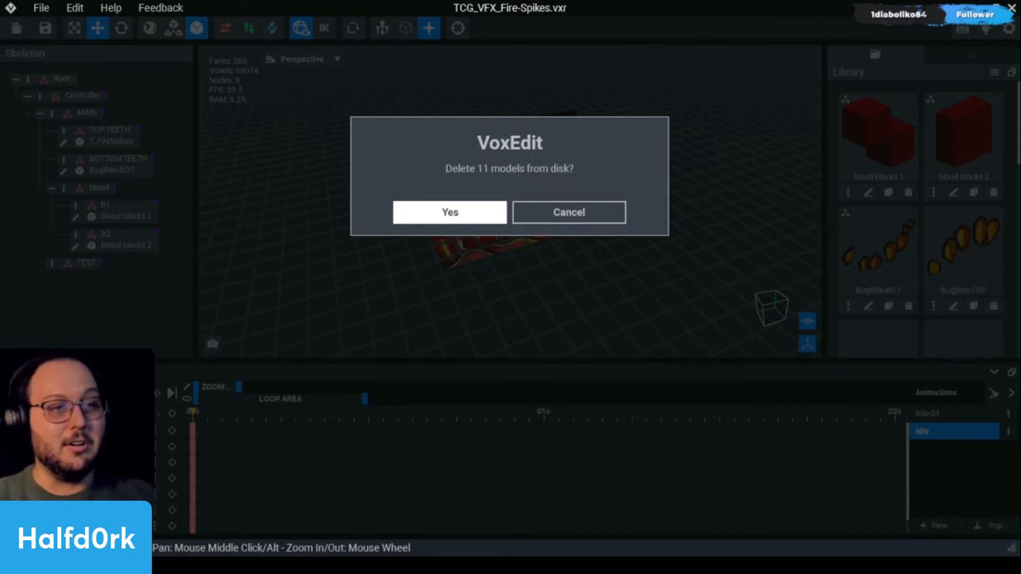
pyautogui.press('Return')
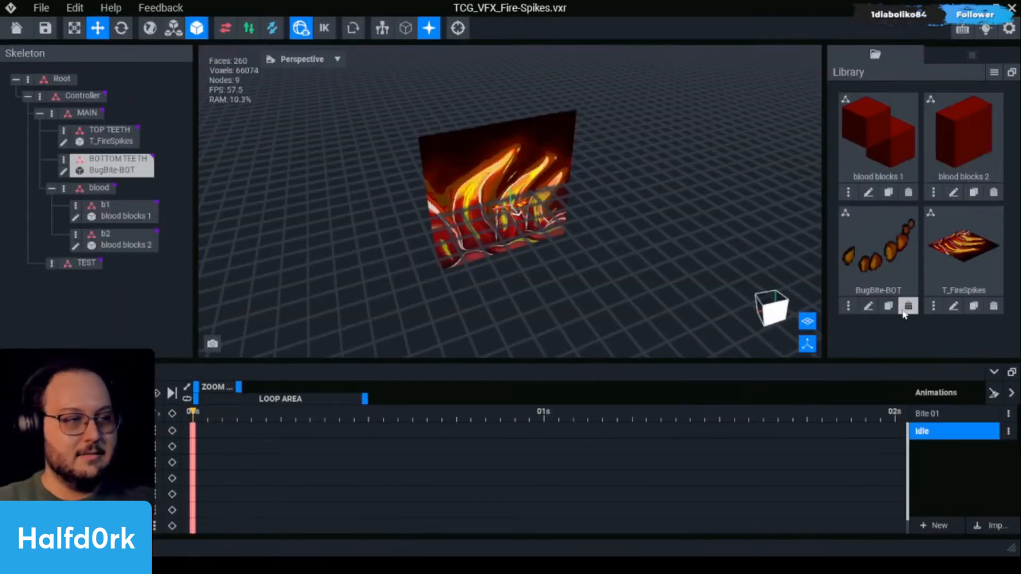
pyautogui.click(908, 307)
pyautogui.click(448, 212)
# Delete the blood node with its children and the BOTTOM TEETH node from the skeleton.
pyautogui.click(64, 177)
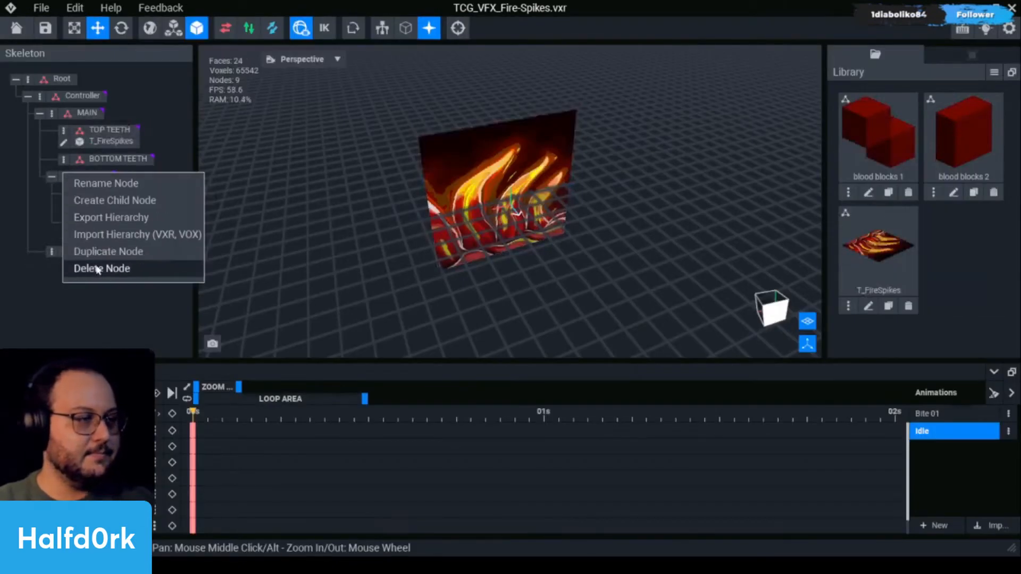
pyautogui.click(98, 268)
pyautogui.click(63, 158)
pyautogui.click(92, 256)
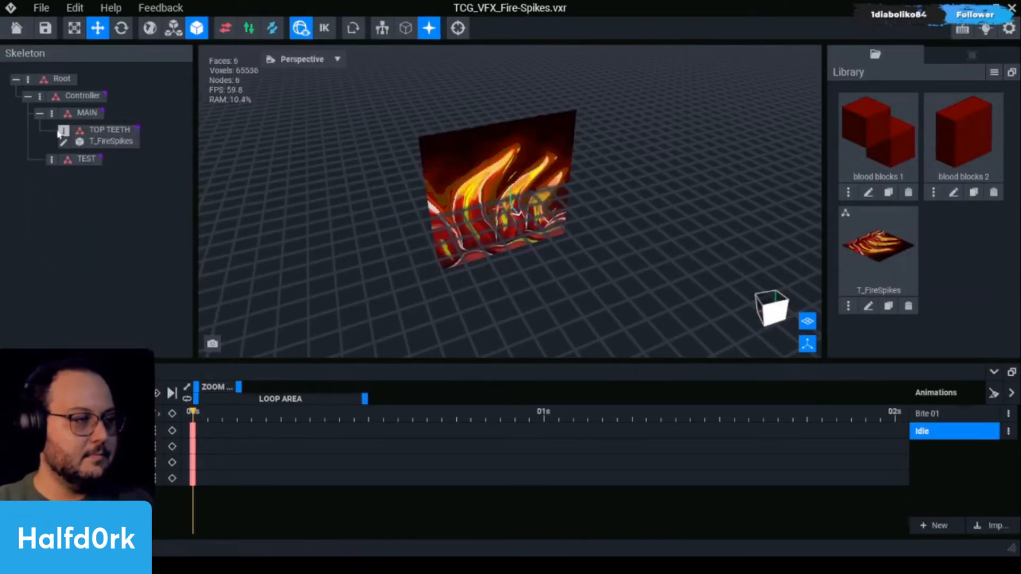
# Rename the TOP TEETH node as Spikes 1.
pyautogui.click(64, 142)
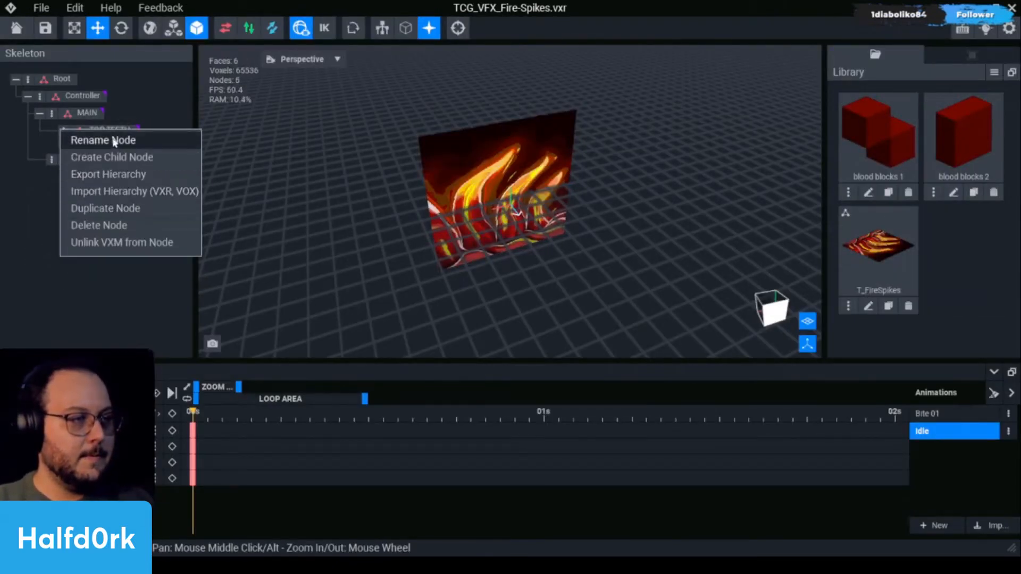
pyautogui.click(113, 141)
pyautogui.write('Spikes 1')
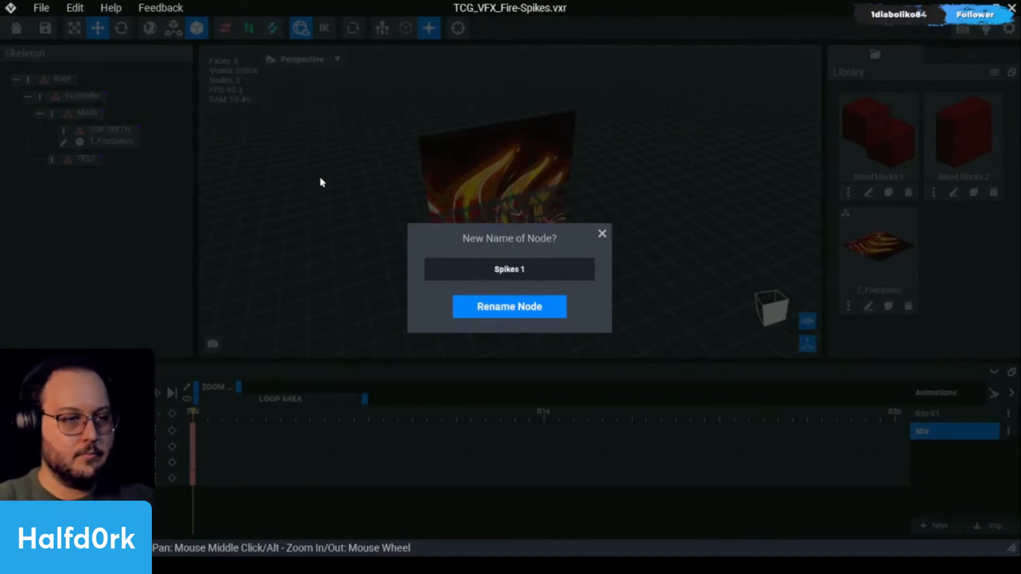
pyautogui.press('Return')
pyautogui.click(908, 192)
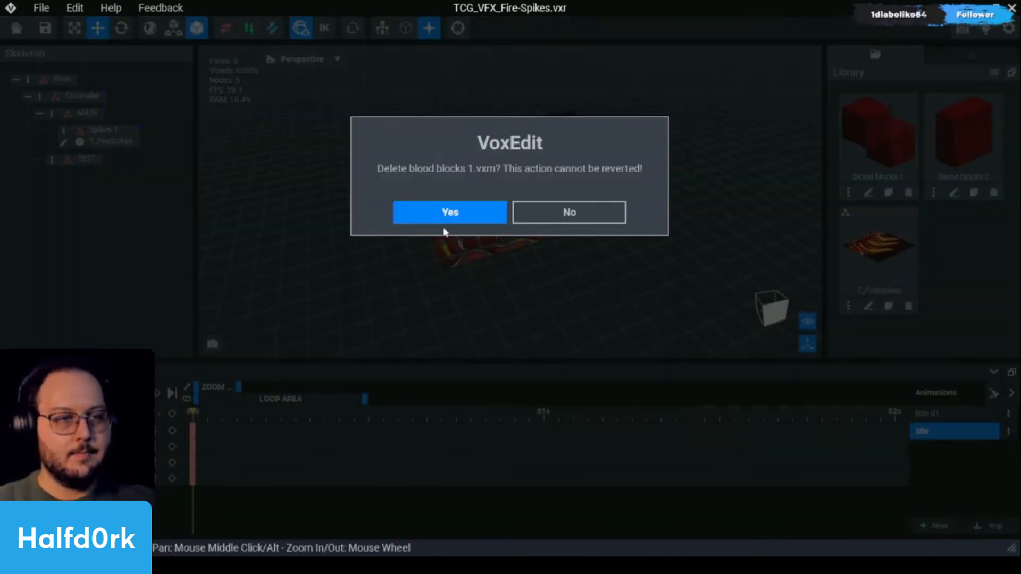
pyautogui.click(576, 220)
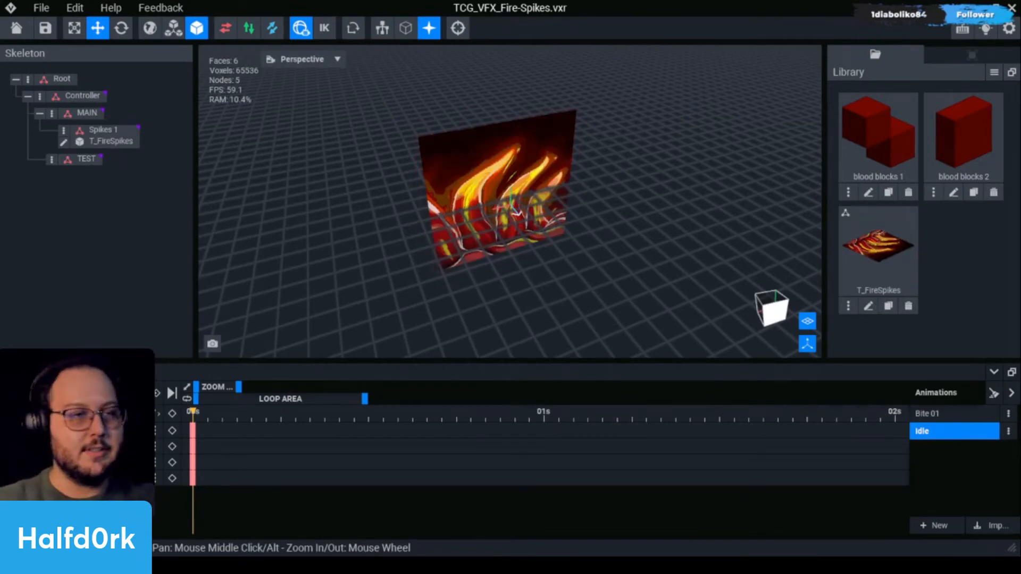
# Clone the T_FireSpikes model as FS-1 and assign the clone to the Spikes 1 node.
pyautogui.click(526, 150)
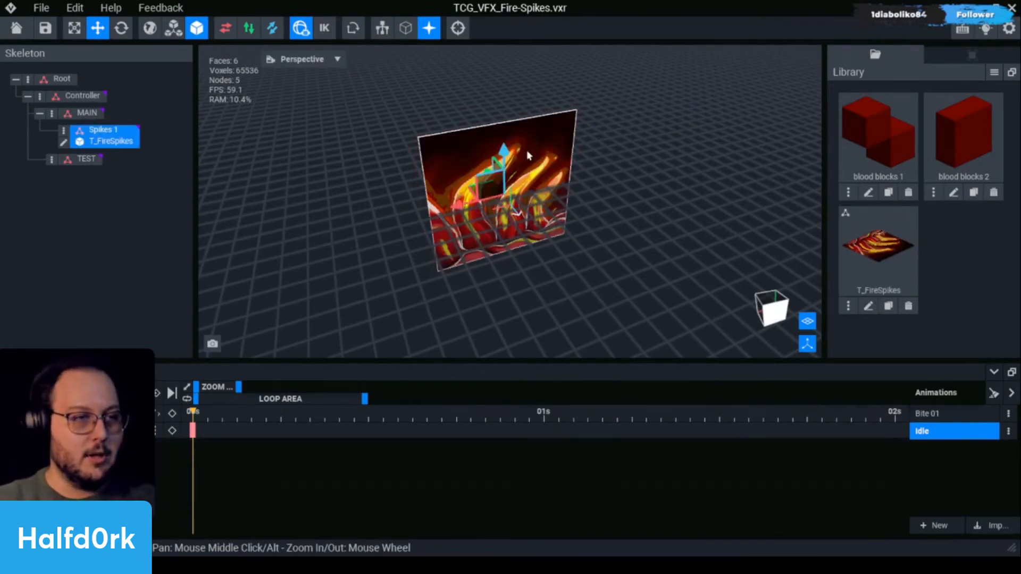
pyautogui.click(886, 307)
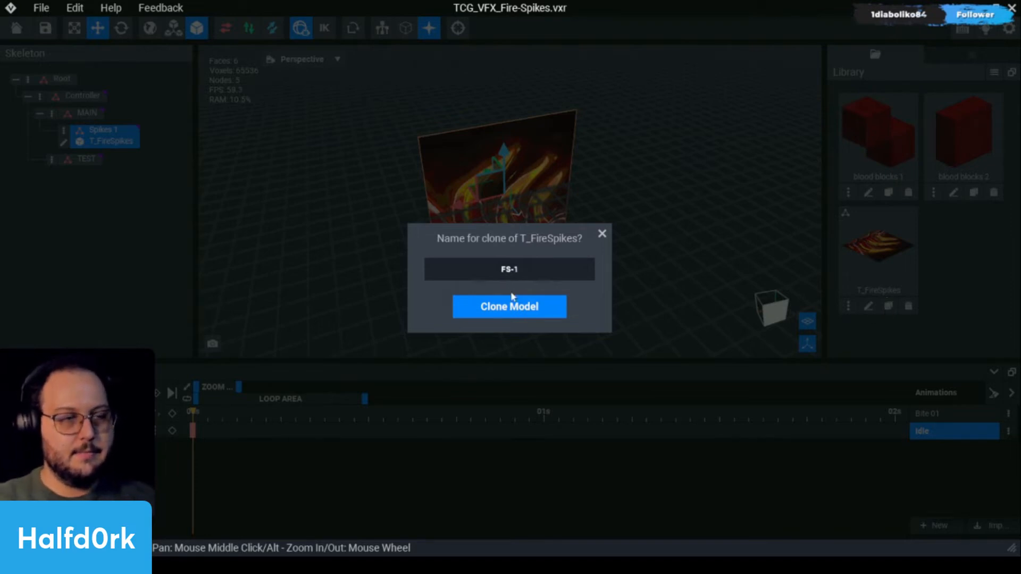
pyautogui.click(527, 308)
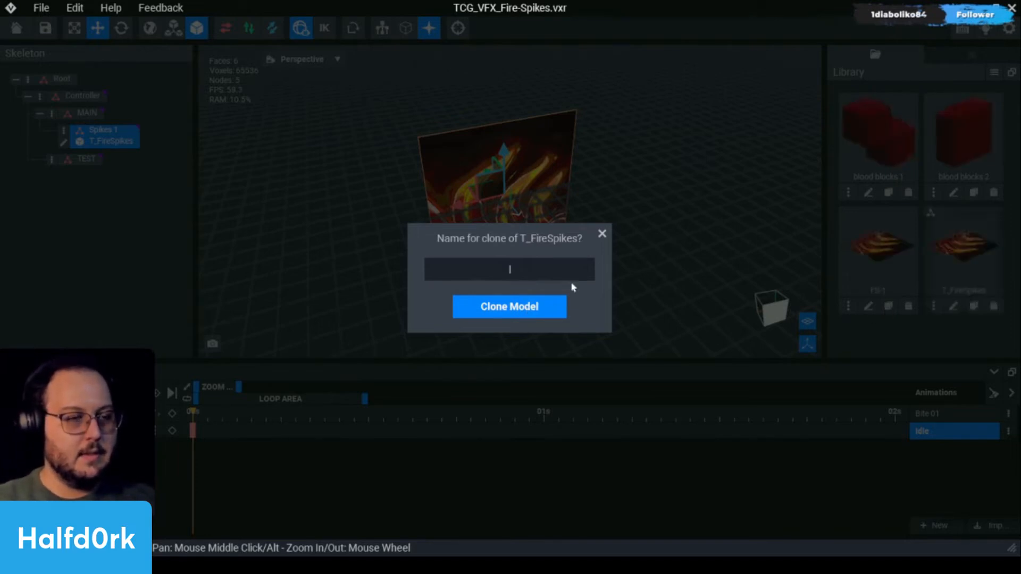
pyautogui.click(601, 235)
pyautogui.moveTo(877, 250); pyautogui.dragTo(81, 155)
# Open FS-1 for editing, set its height to 4 voxels and rotate it to stand upright.
pyautogui.click(63, 142)
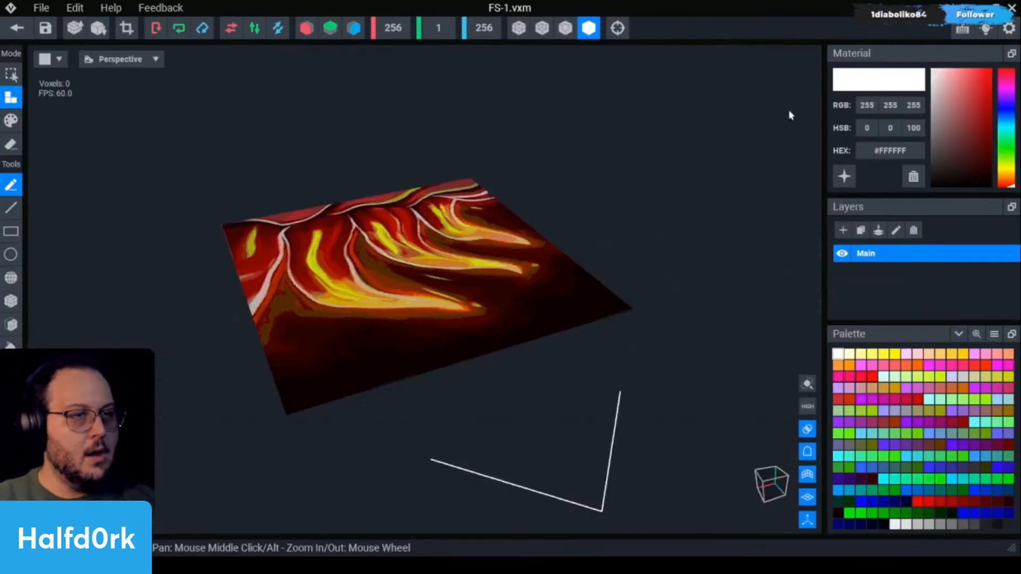
pyautogui.click(438, 27)
pyautogui.write('4')
pyautogui.press('Return')
pyautogui.click(179, 28)
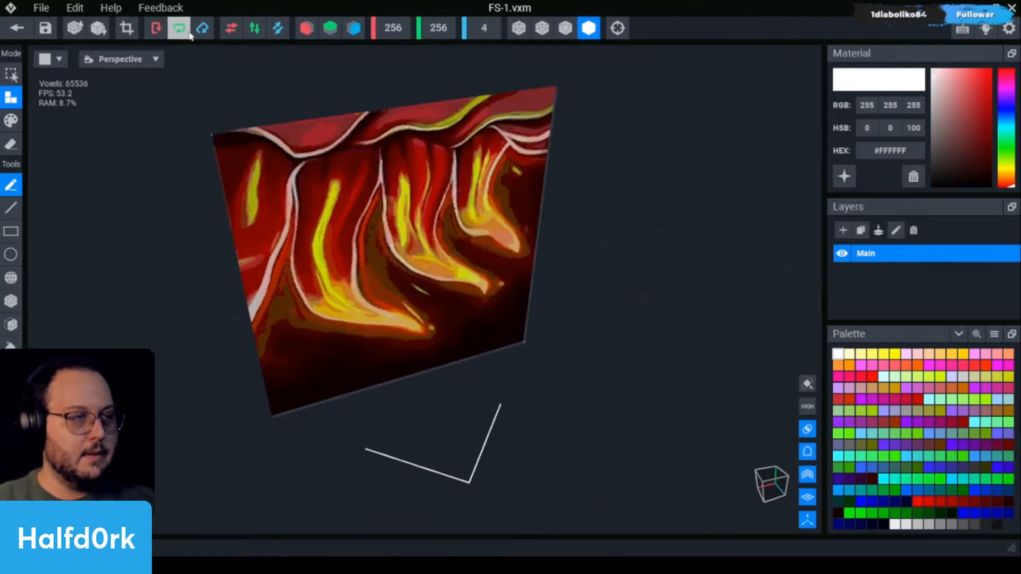
# Flip FS-1 vertically so the flames point upward, and save the model.
pyautogui.click(254, 27)
pyautogui.scroll(-3, 761, 353)
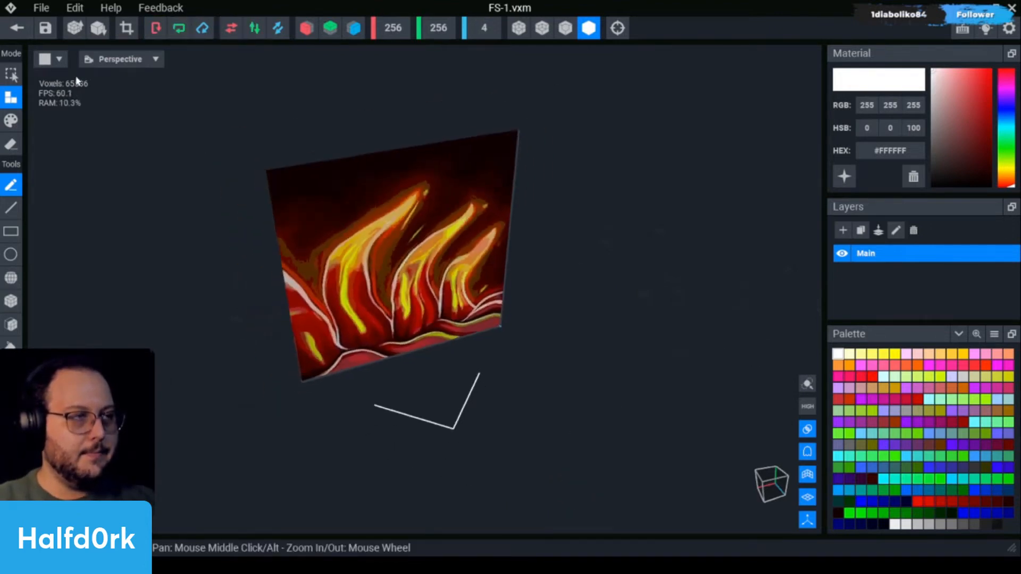
pyautogui.hotkey('ctrl', 's')
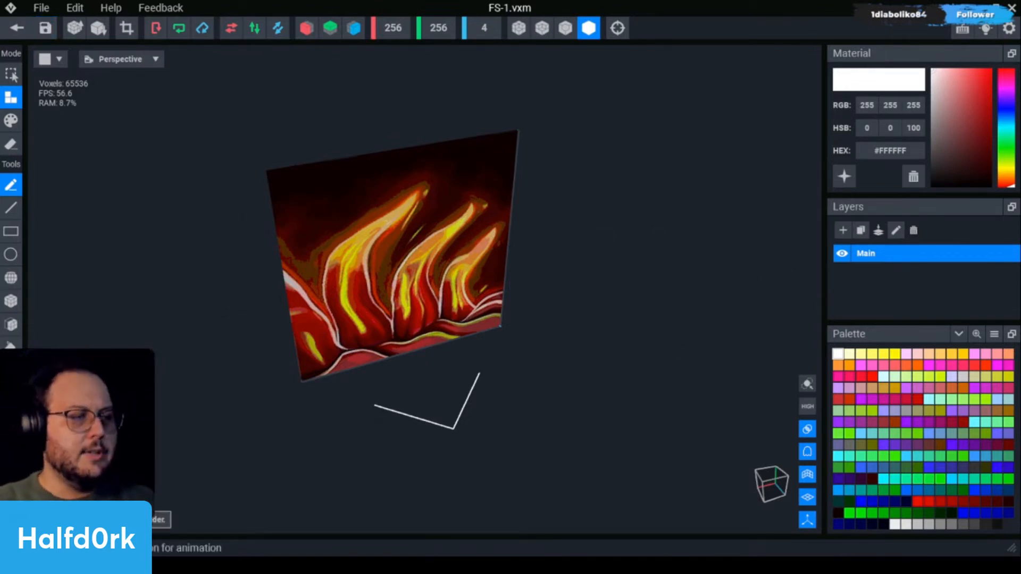
# Halve the FS-1 model's size twice to 64 × 64 × 1 voxels, then save it and return to the rig.
pyautogui.click(11, 501)
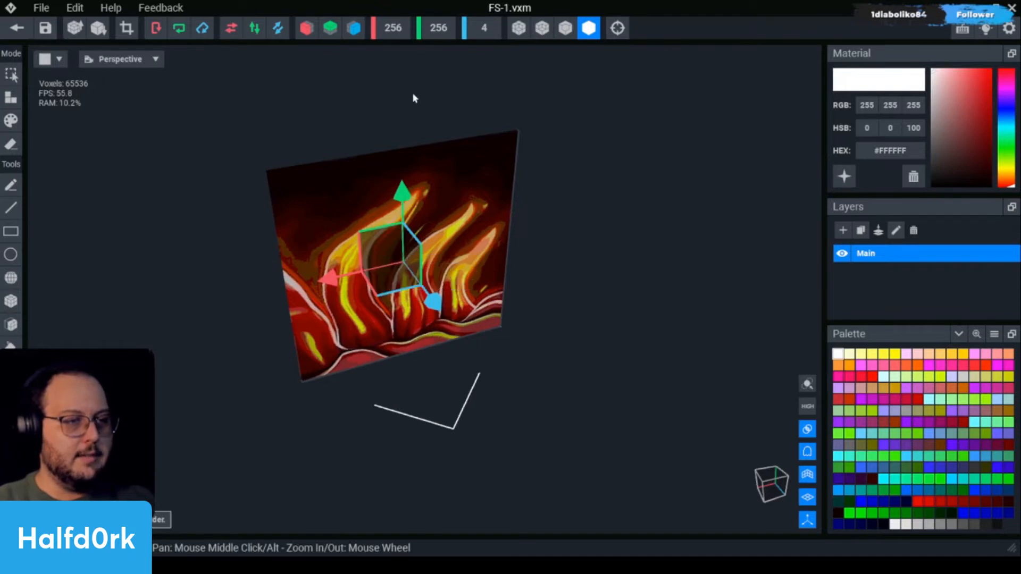
pyautogui.click(99, 30)
pyautogui.click(102, 32)
pyautogui.moveTo(498, 274); pyautogui.dragTo(449, 264, button='right')
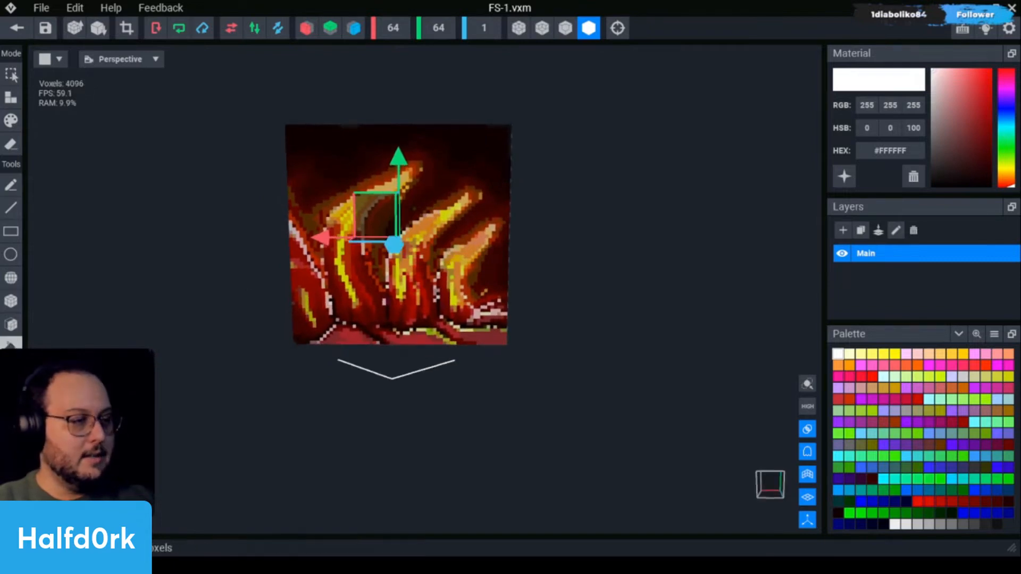
pyautogui.moveTo(335, 270); pyautogui.dragTo(372, 221, button='right')
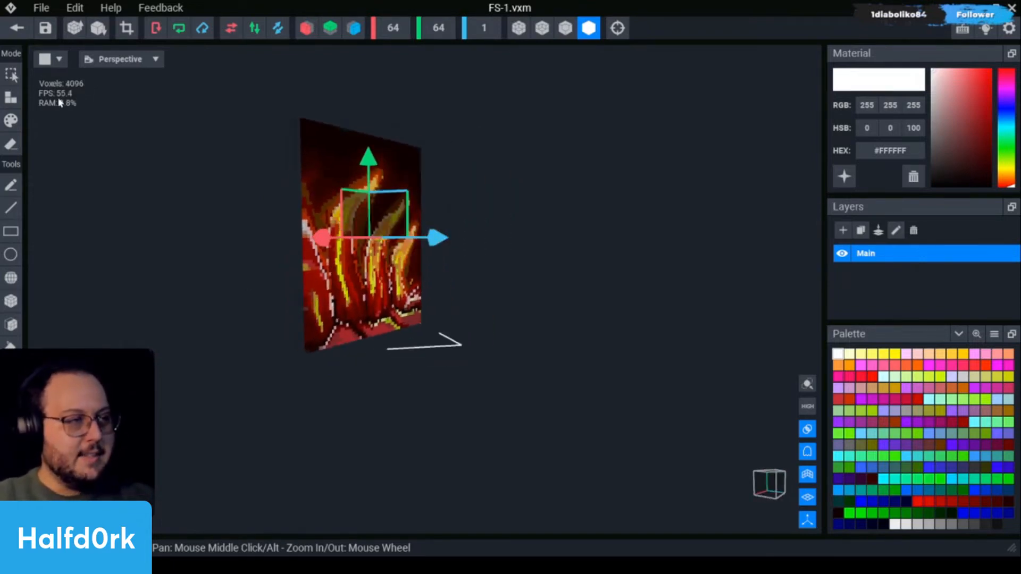
pyautogui.click(42, 31)
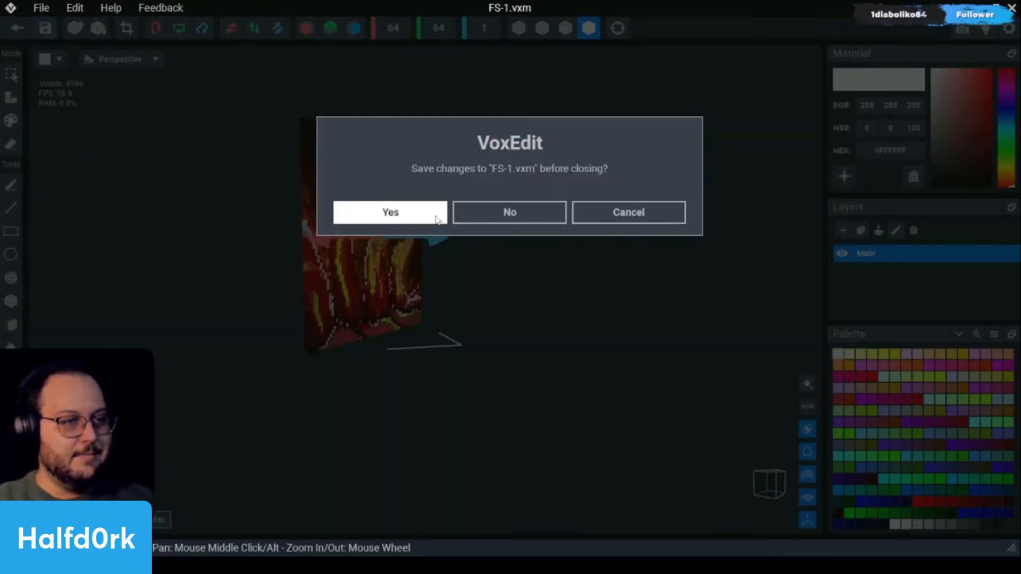
pyautogui.click(391, 212)
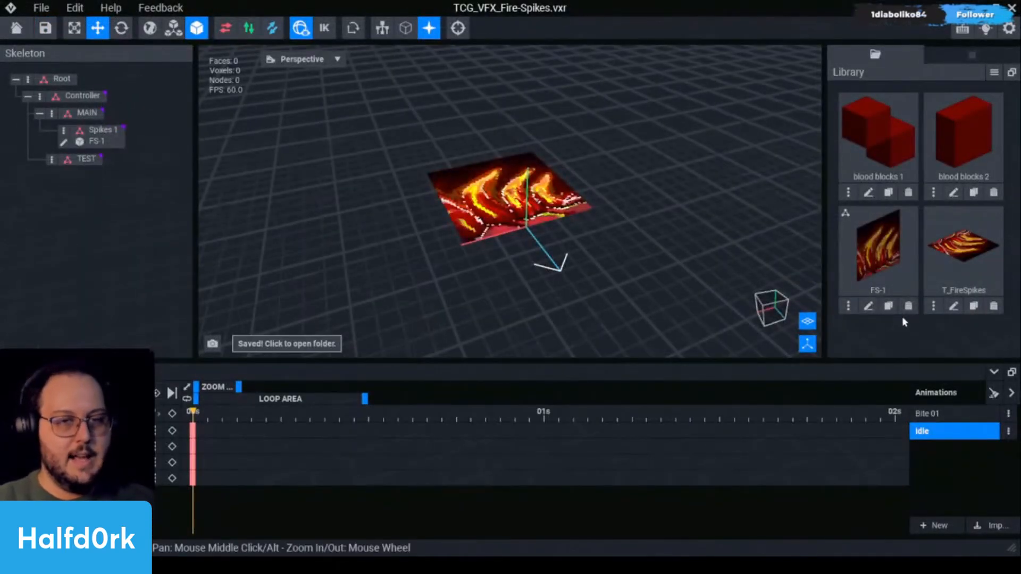
# Clone the FS-1 model in the library as FS-2.
pyautogui.click(889, 307)
pyautogui.write('FS-2')
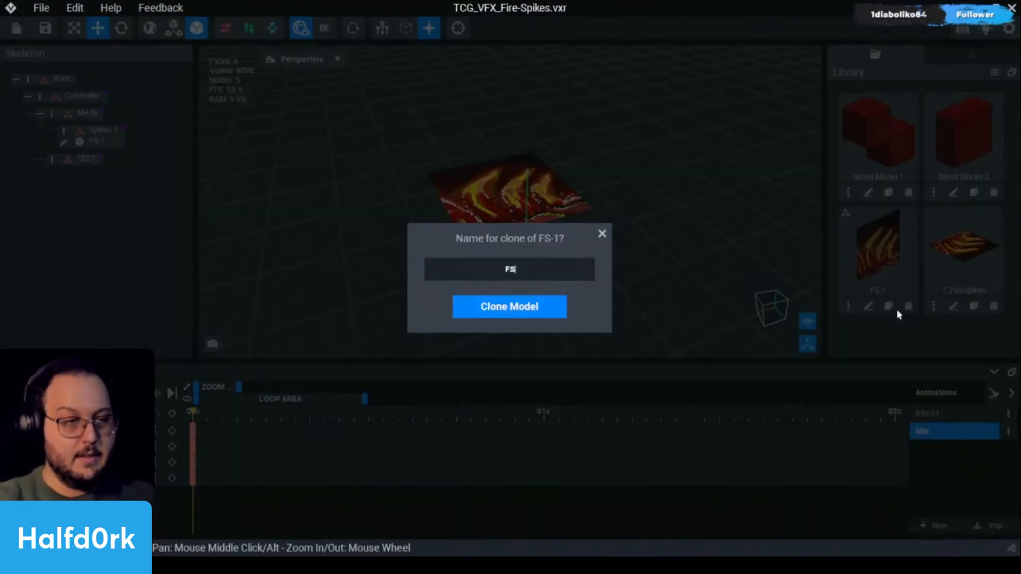
pyautogui.press('Return')
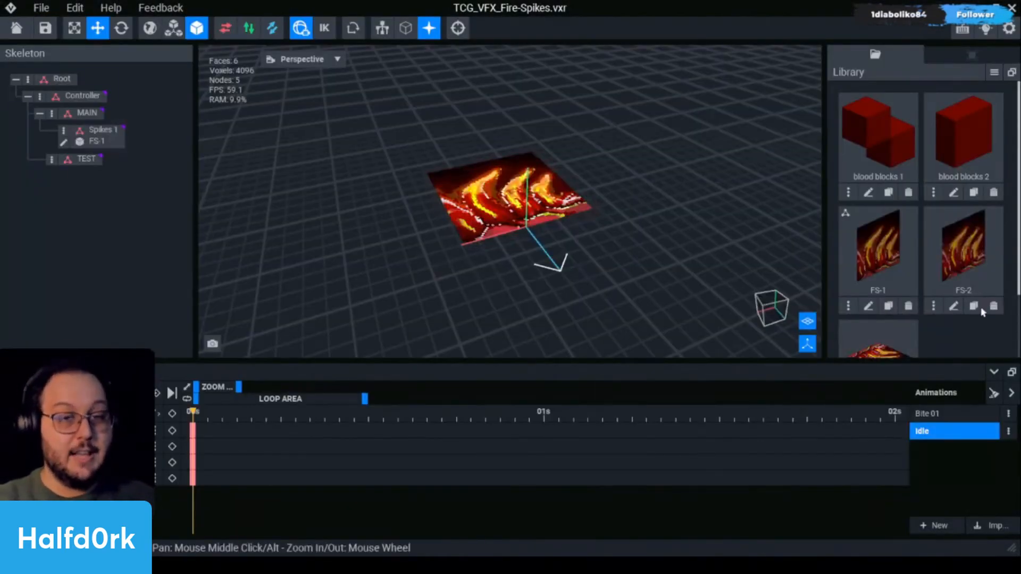
# Open FS-2 for editing and delete the dark red and near-black background colours around the flames, including #330000 and #111111.
pyautogui.click(953, 306)
pyautogui.scroll(2, 413, 205)
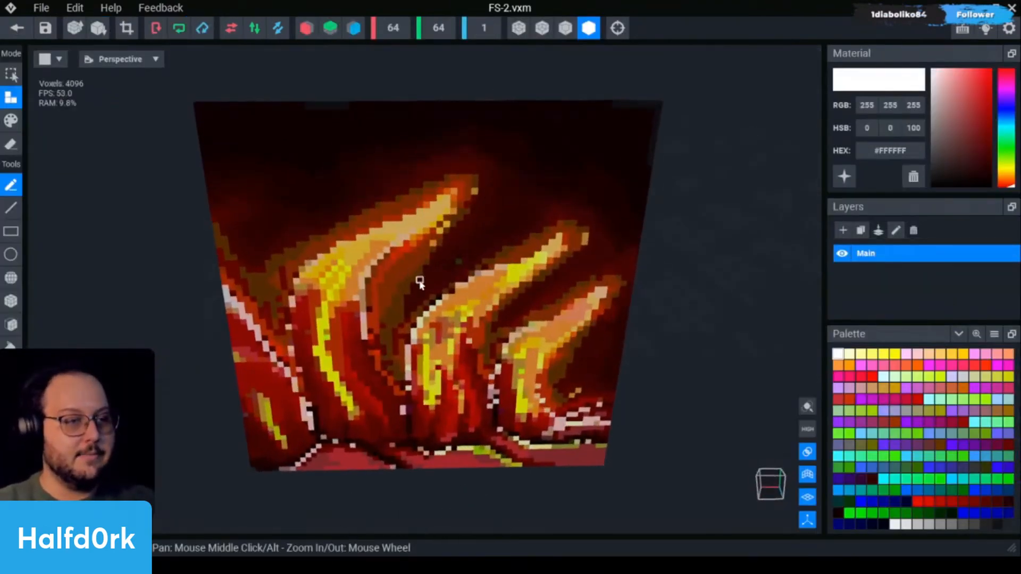
pyautogui.press('i')
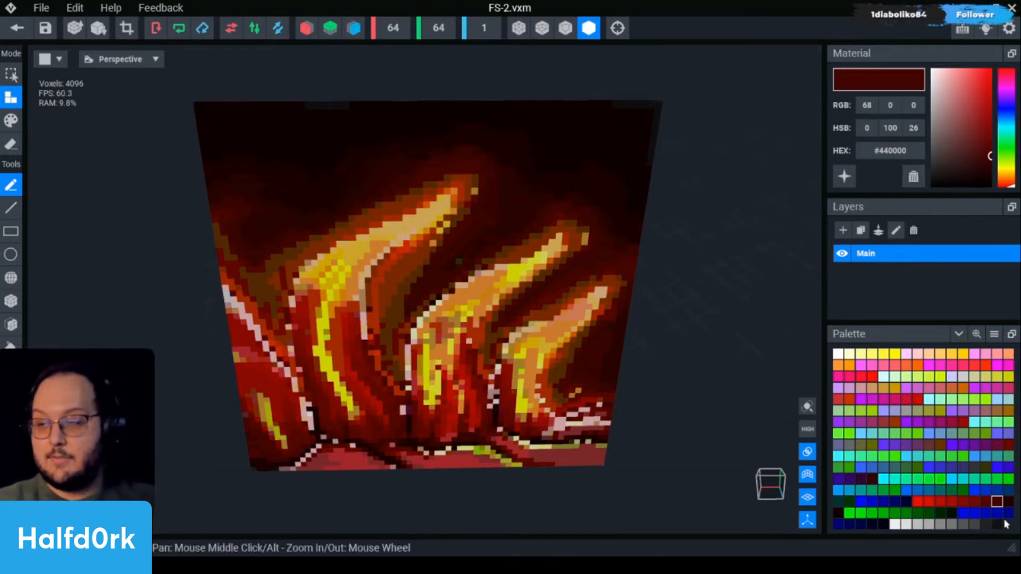
pyautogui.click(913, 176)
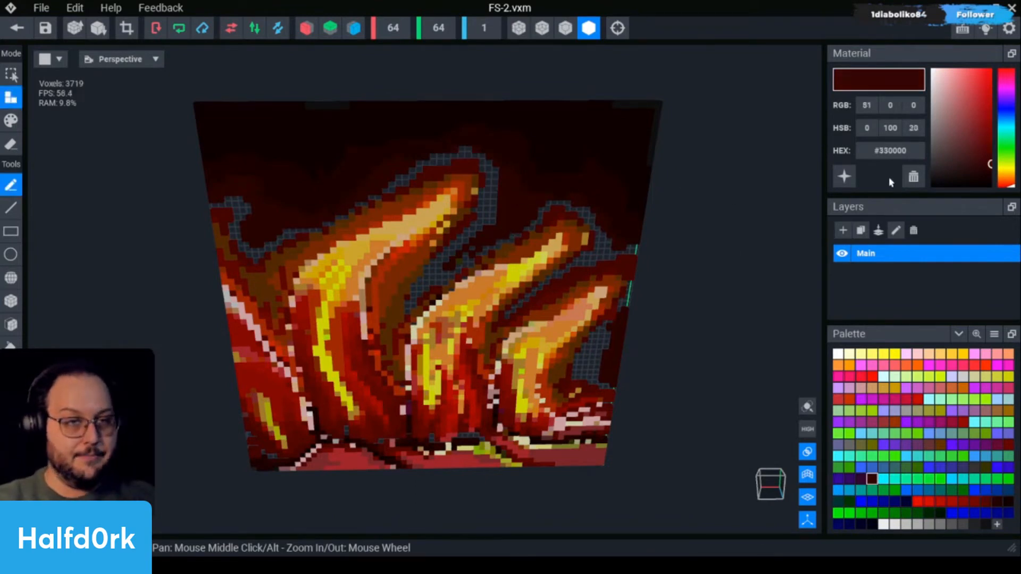
pyautogui.click(913, 176)
pyautogui.click(913, 176)
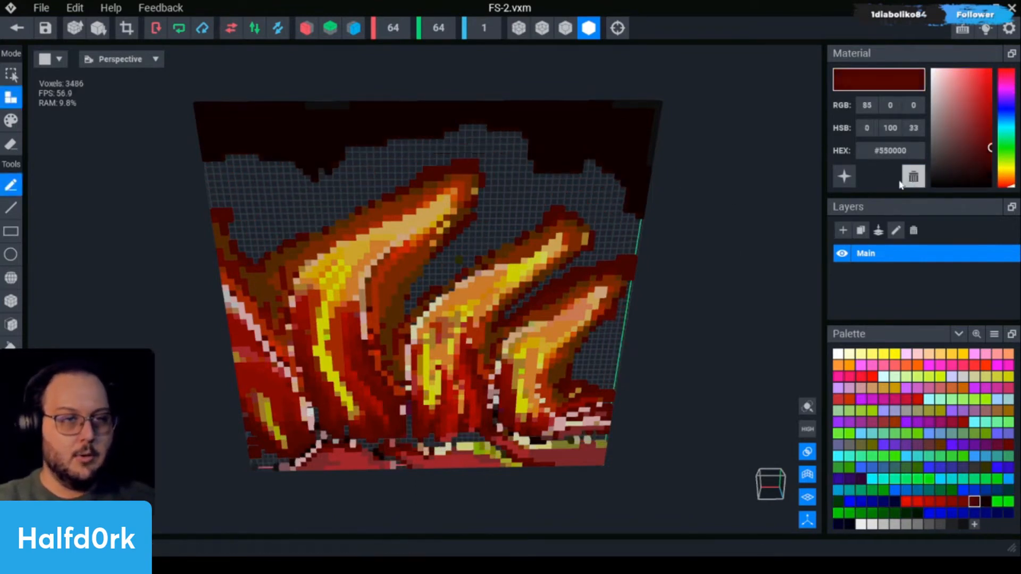
pyautogui.click(919, 170)
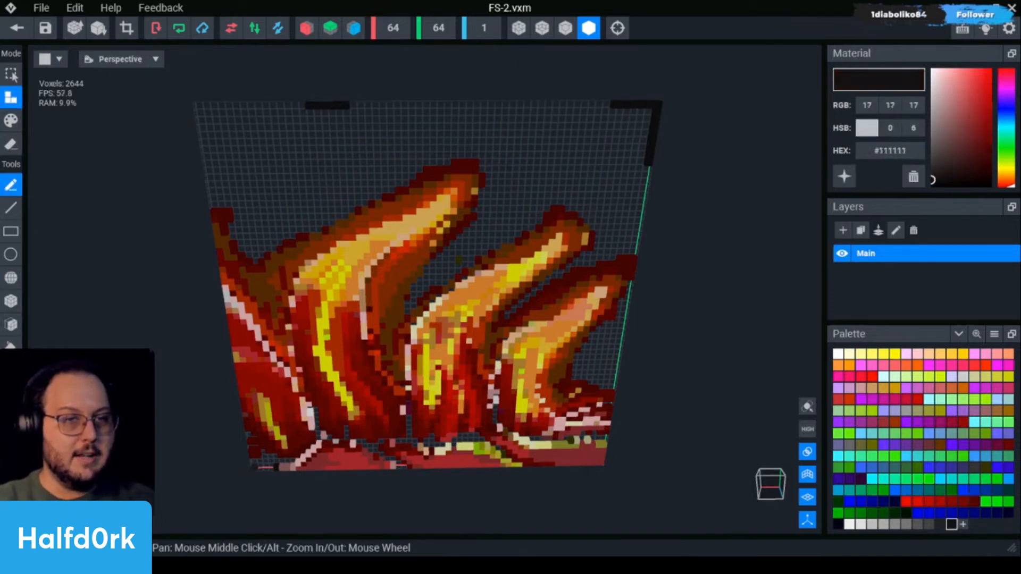
pyautogui.click(912, 177)
pyautogui.scroll(-2, 549, 330)
pyautogui.moveTo(548, 331); pyautogui.dragTo(547, 332, button='right')
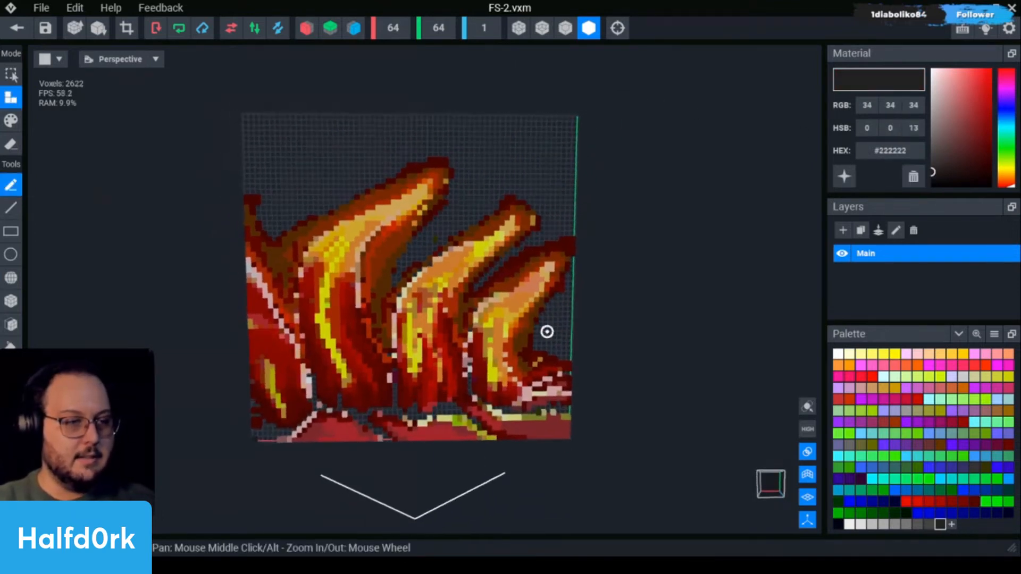
pyautogui.scroll(2, 525, 464)
pyautogui.moveTo(521, 439); pyautogui.dragTo(520, 358, button='middle')
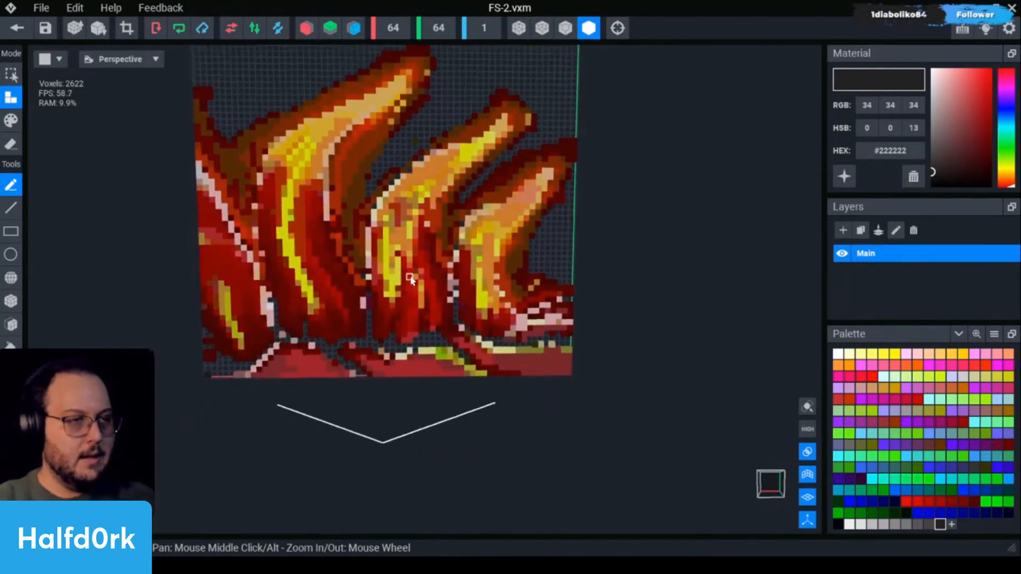
pyautogui.scroll(-1, 529, 349)
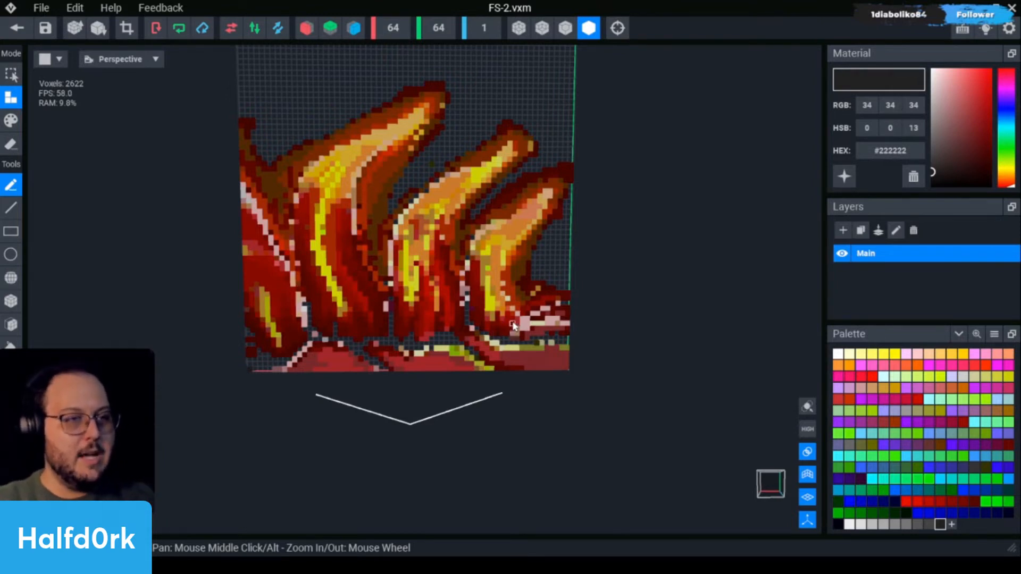
# Undo the background colour deletions in FS-2 to bring back the full fire image.
pyautogui.scroll(-2, 513, 326)
pyautogui.scroll(3, 511, 336)
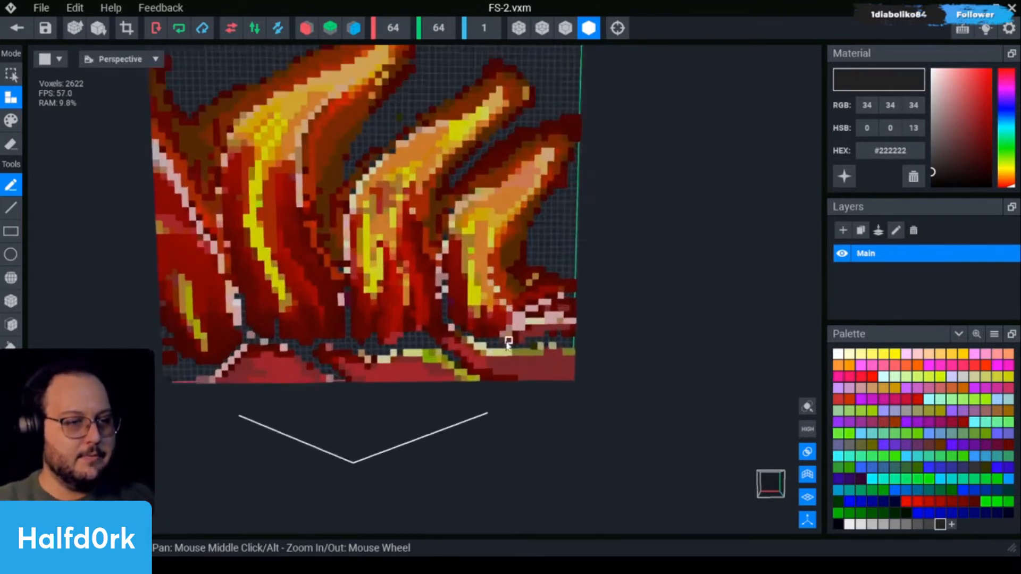
pyautogui.scroll(-2, 510, 343)
pyautogui.scroll(2, 432, 334)
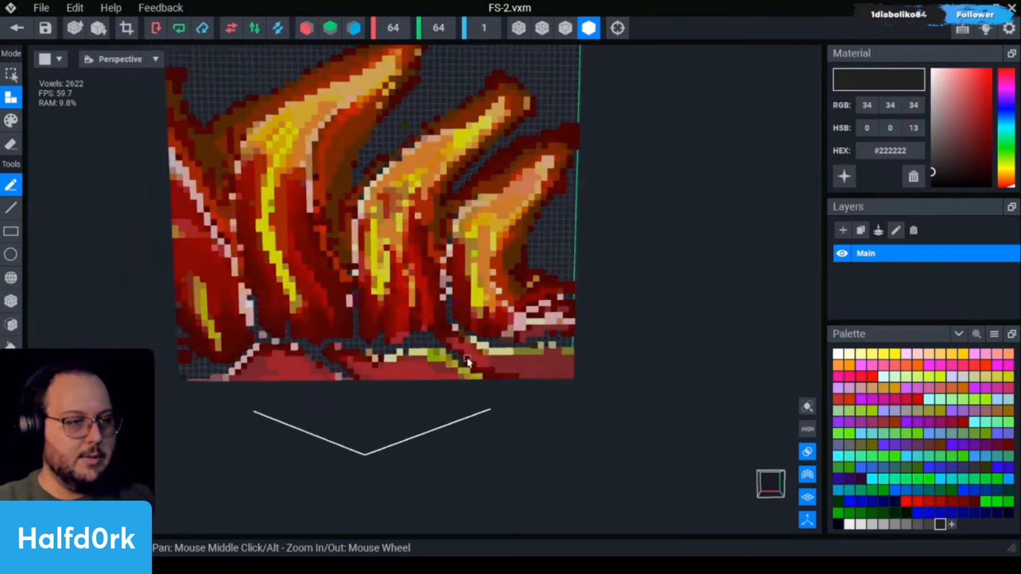
pyautogui.hotkey('ctrl', 'z')
pyautogui.hotkey('ctrl', 'z')
pyautogui.hotkey('ctrl', 'z')
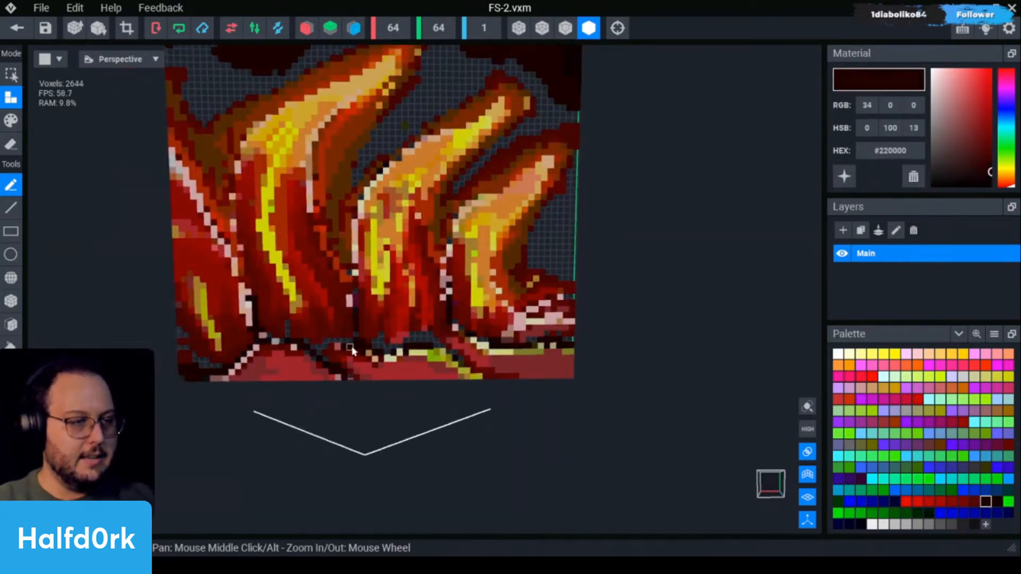
pyautogui.hotkey('ctrl', 'z')
pyautogui.hotkey('ctrl', 'z')
pyautogui.hotkey('ctrl', 'z')
pyautogui.scroll(-2, 353, 353)
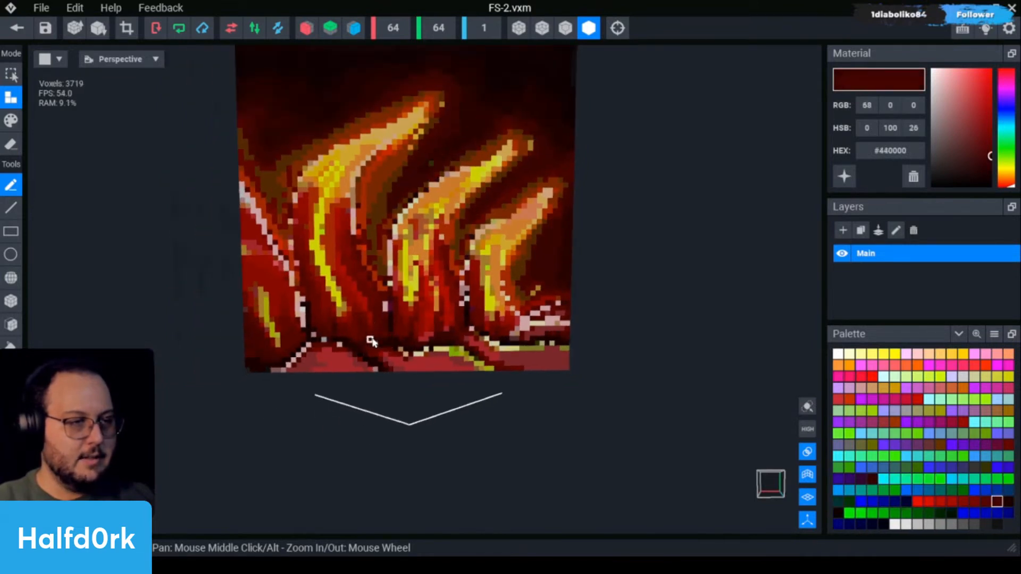
pyautogui.moveTo(391, 119); pyautogui.dragTo(391, 198, button='middle')
# Erase two adjoining rectangular blocks of dark background from the upper-right corner of FS-2.
pyautogui.click(11, 231)
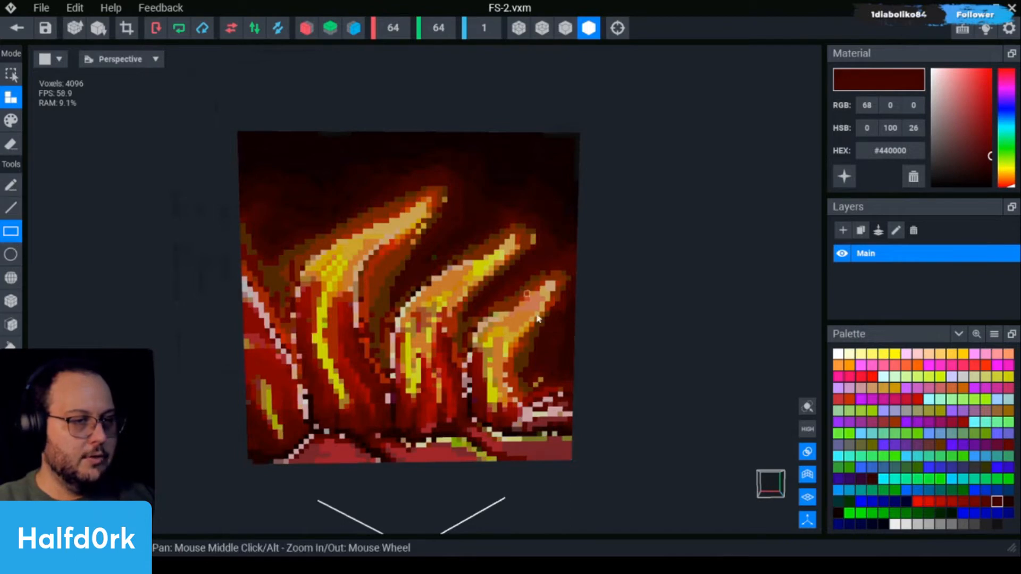
pyautogui.click(41, 8)
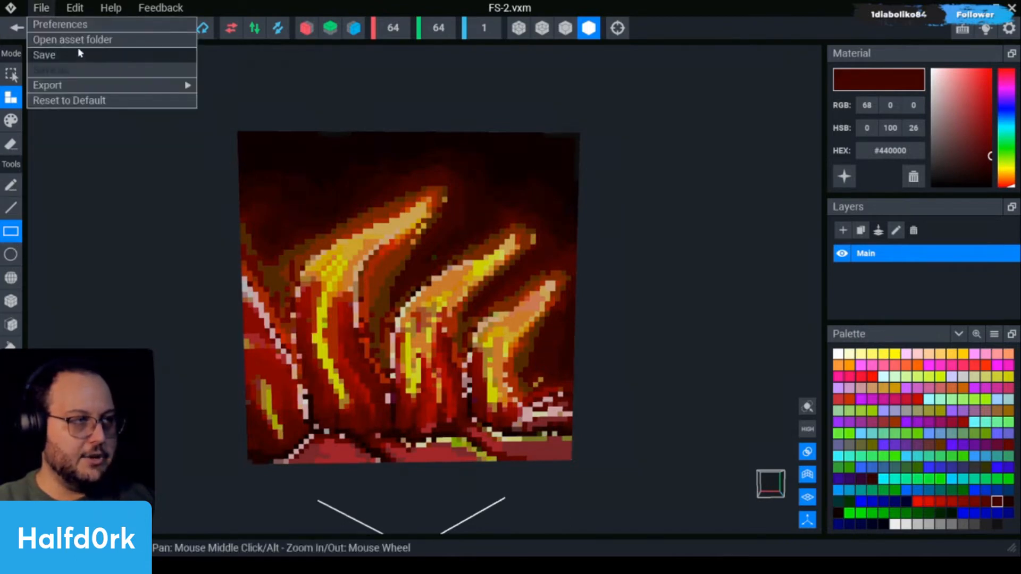
pyautogui.click(718, 230)
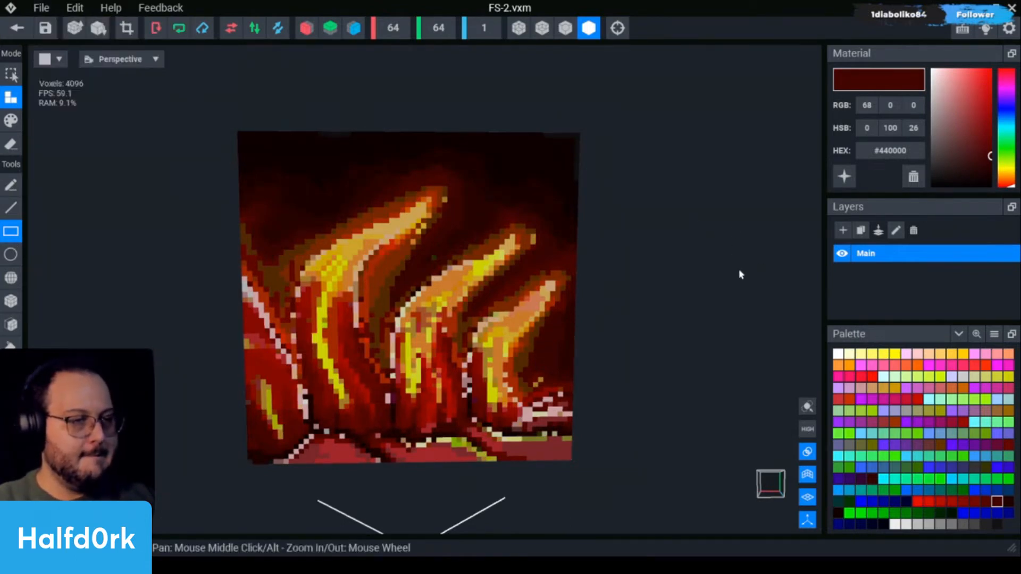
pyautogui.scroll(2, 725, 274)
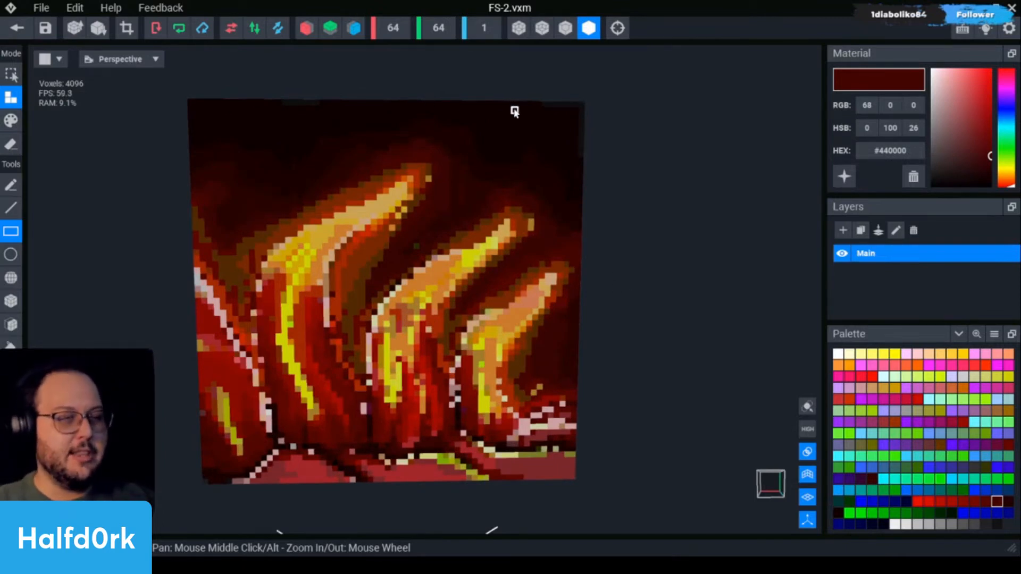
pyautogui.press('e')
pyautogui.moveTo(467, 76)
pyautogui.mouseDown()
pyautogui.moveTo(608, 158)
pyautogui.moveTo(601, 166)
pyautogui.mouseUp()
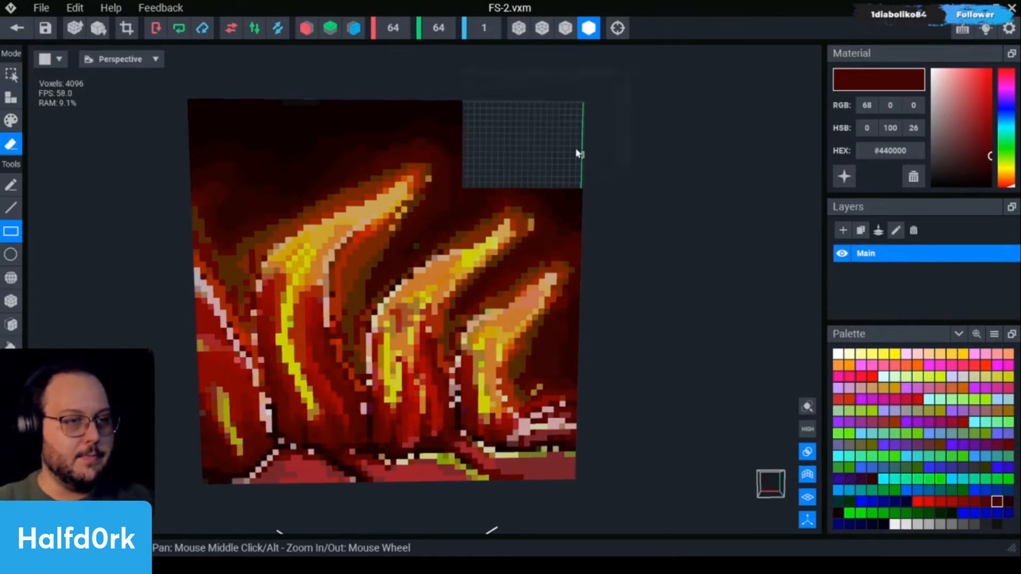
pyautogui.moveTo(468, 118); pyautogui.dragTo(495, 163)
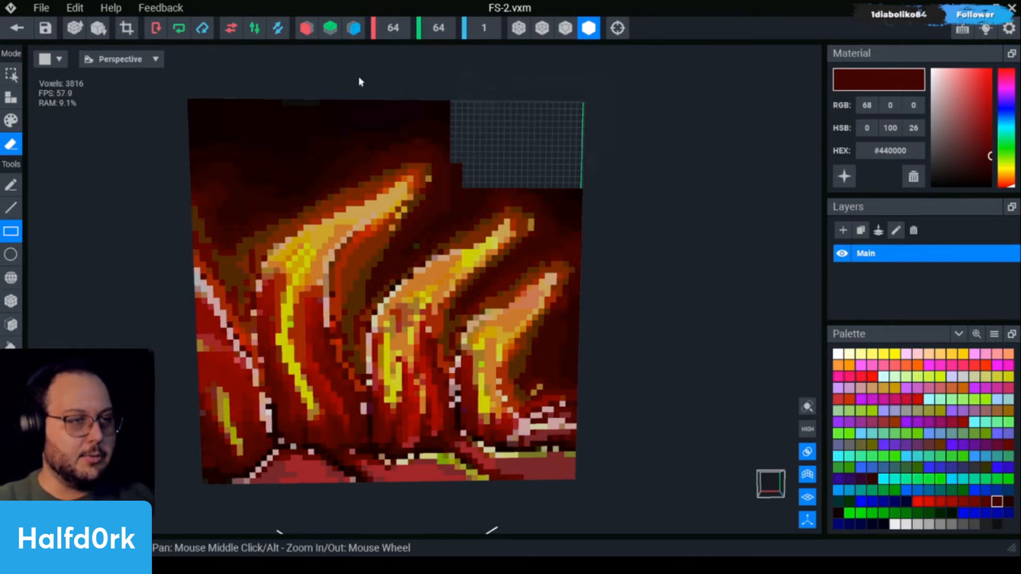
# Erase the connected dark background regions above and between the flame tips in FS-2, one colour area at a time.
pyautogui.click(12, 324)
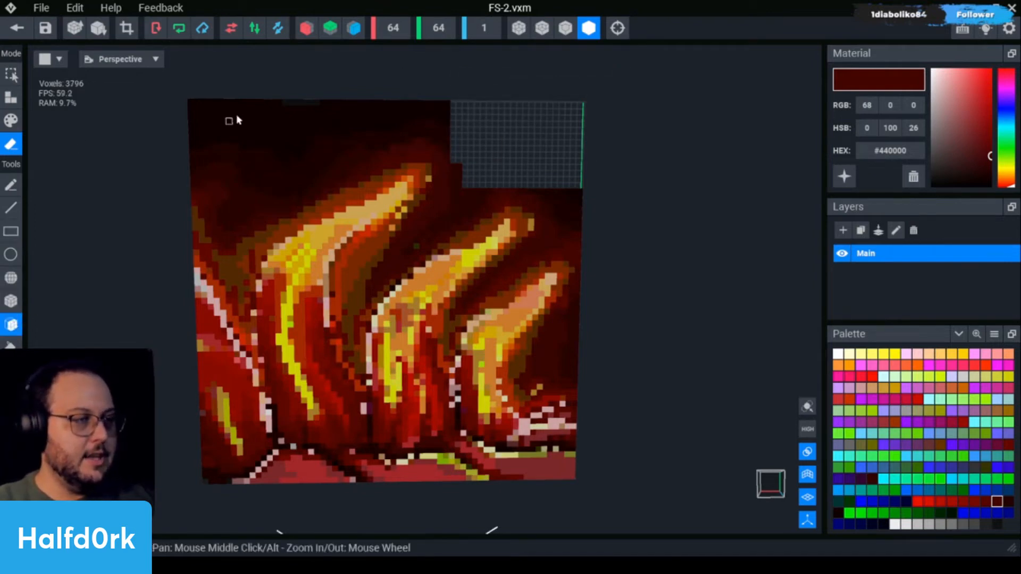
pyautogui.click(226, 122)
pyautogui.click(277, 169)
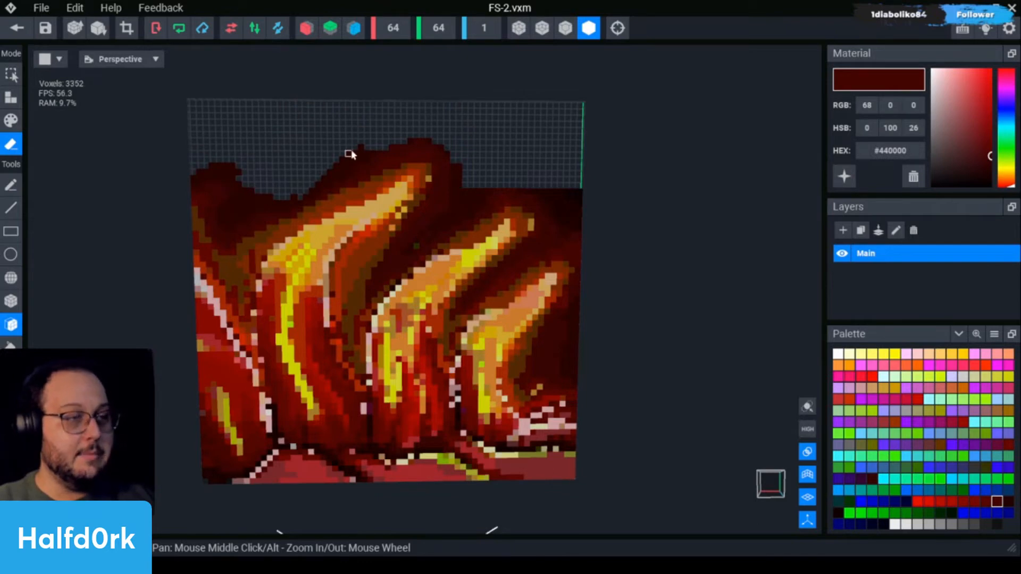
pyautogui.click(558, 201)
pyautogui.click(446, 194)
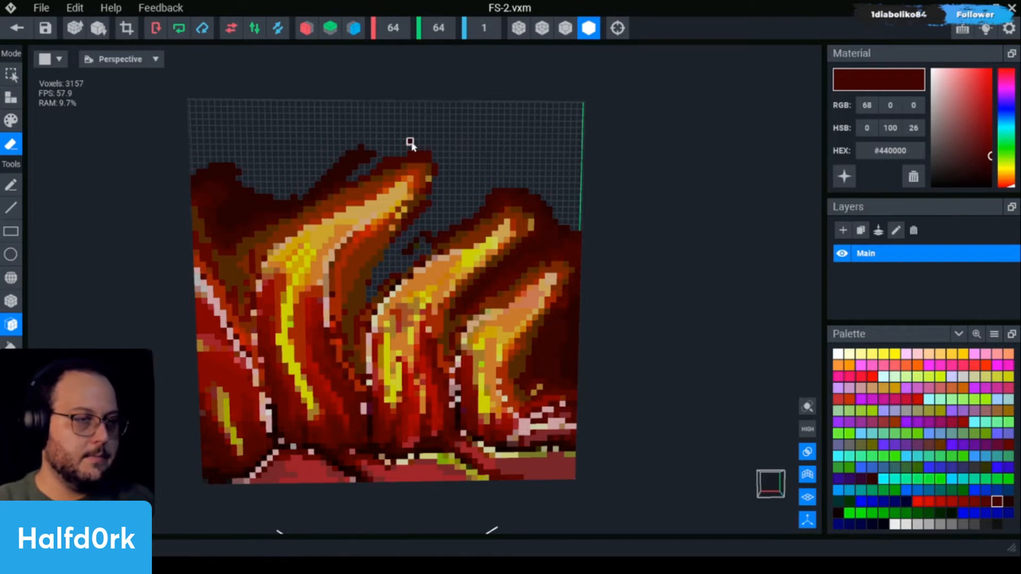
pyautogui.click(354, 157)
pyautogui.click(266, 206)
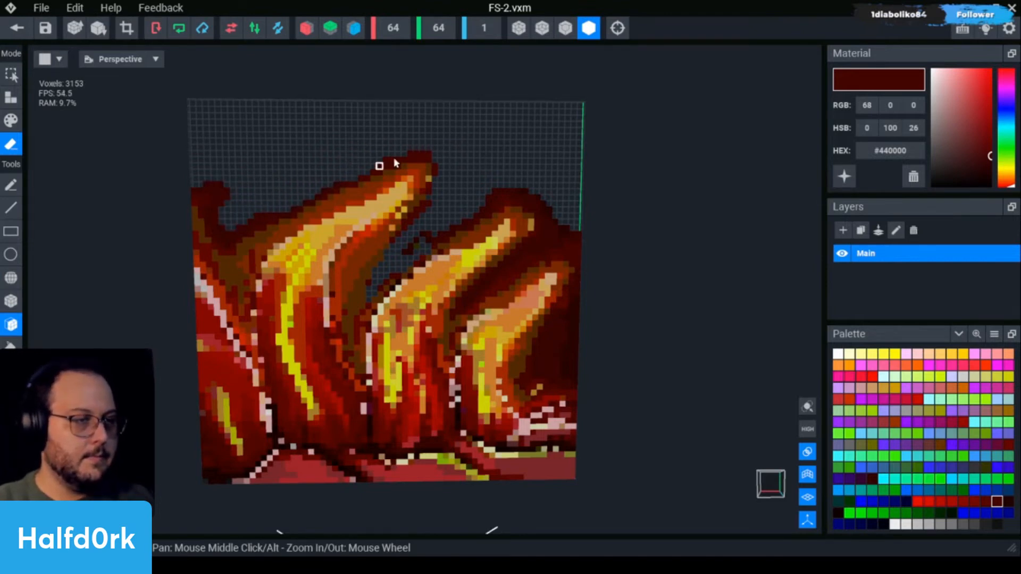
# Erase the leftover dark red areas between the flames and around the middle and right flame tips.
pyautogui.scroll(-3, 560, 178)
pyautogui.scroll(2, 558, 249)
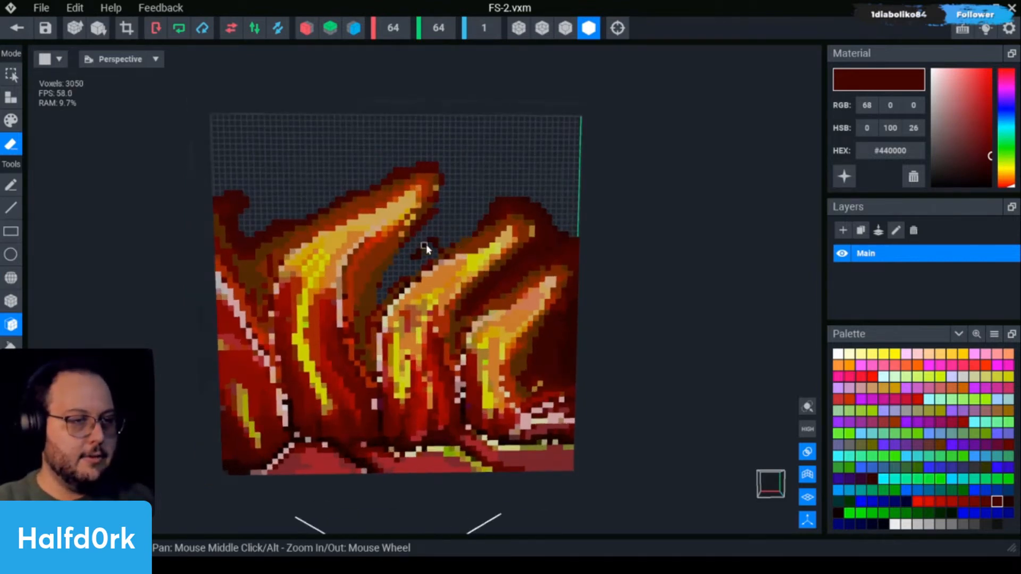
pyautogui.click(434, 247)
pyautogui.moveTo(508, 198); pyautogui.dragTo(566, 242)
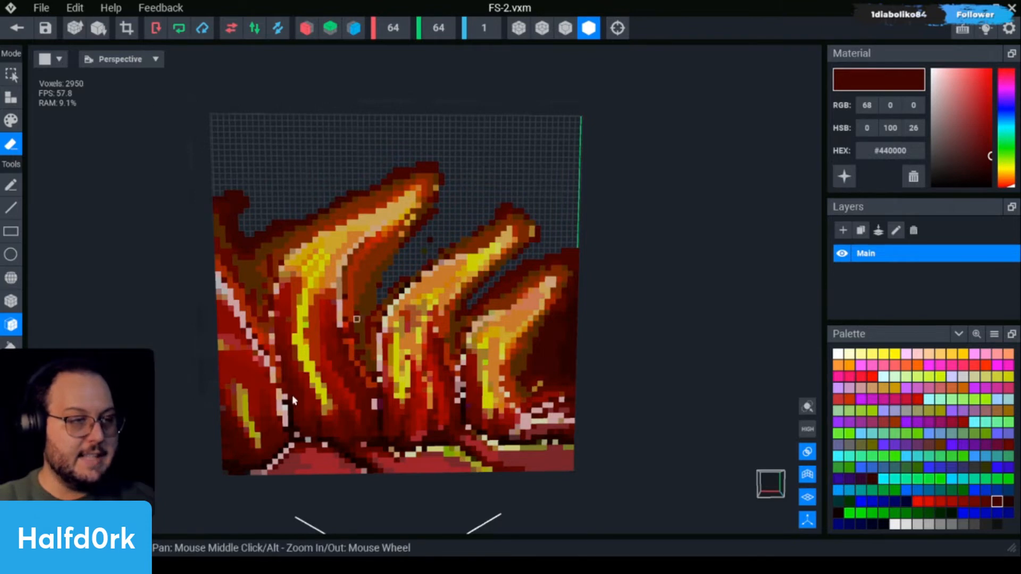
# Sample the dark red #330000 from the area beside the rightmost flame as the paint colour.
pyautogui.scroll(2, 550, 355)
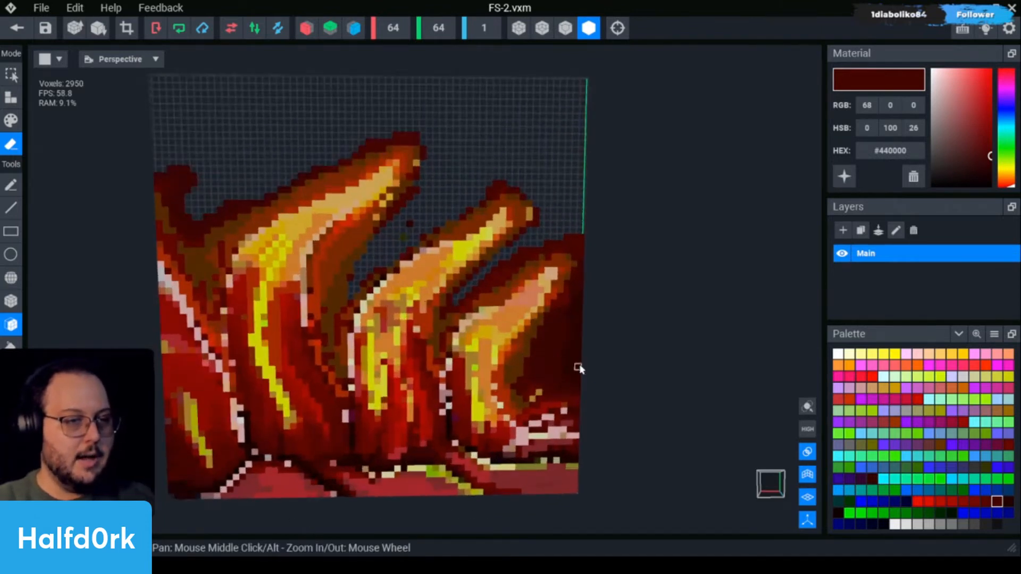
pyautogui.press('i')
pyautogui.click(574, 368)
pyautogui.press('p')
pyautogui.press('l')
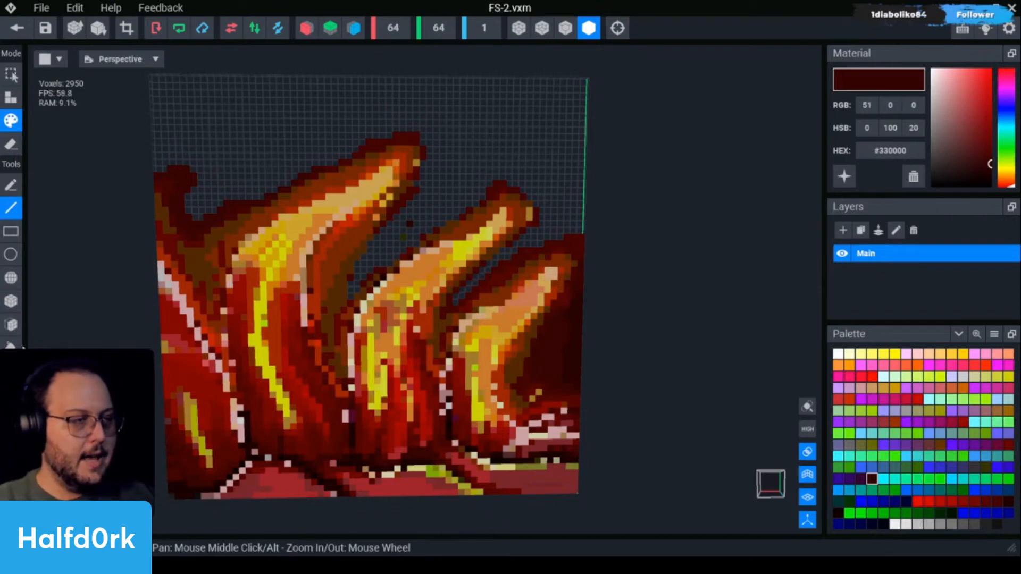
pyautogui.click(11, 344)
pyautogui.press('e')
pyautogui.press('p')
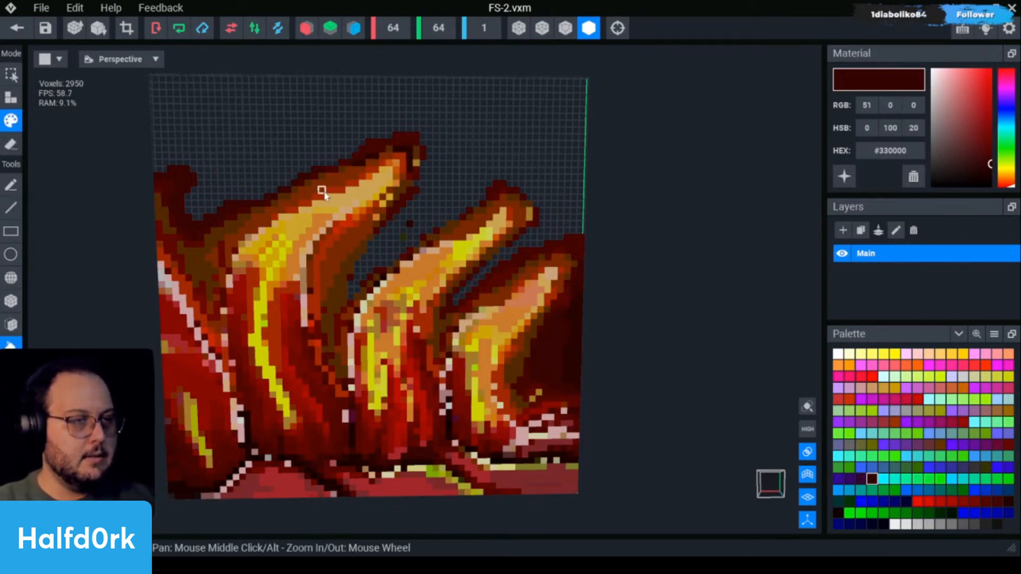
# Paint the whole FS-2 flame silhouette with solid #330000, then save the model and return to the rig.
pyautogui.scroll(-3, 351, 244)
pyautogui.press('r')
pyautogui.moveTo(103, 109); pyautogui.dragTo(667, 452)
pyautogui.scroll(-2, 747, 317)
pyautogui.scroll(3, 407, 254)
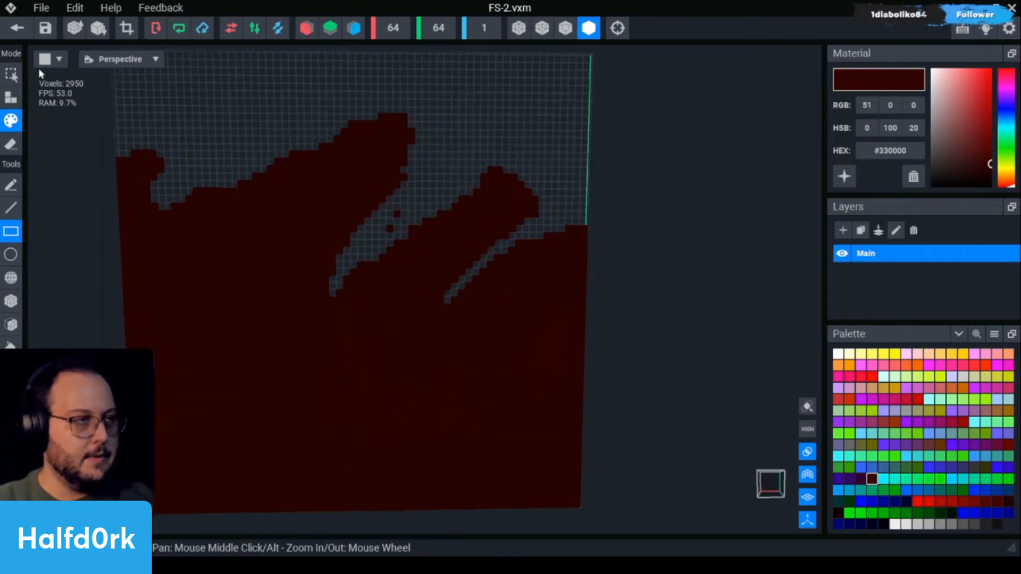
pyautogui.click(17, 28)
pyautogui.click(390, 213)
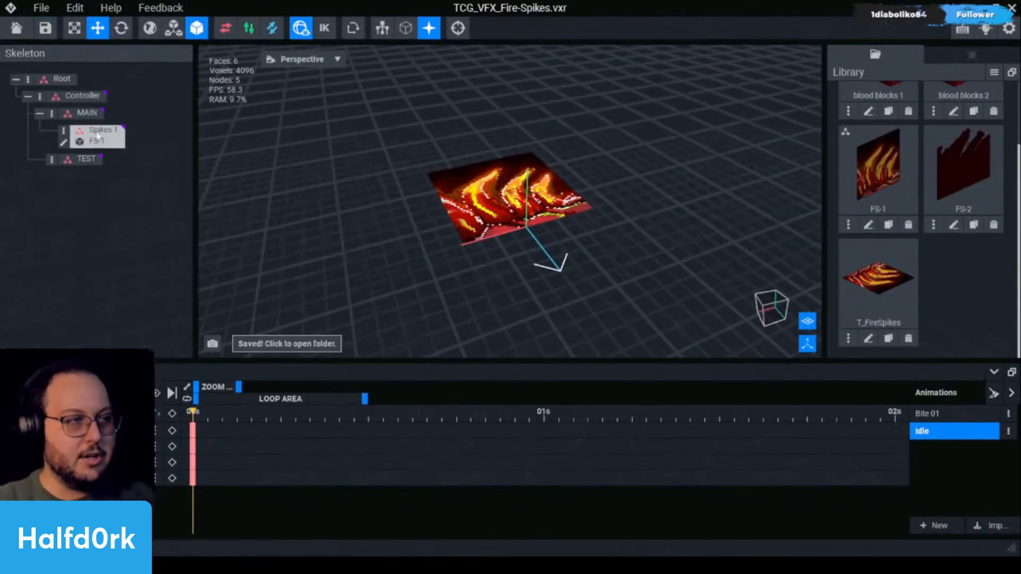
# Create a node named BACKDROP under MAIN and assign the FS-2 model to it.
pyautogui.click(52, 113)
pyautogui.click(87, 142)
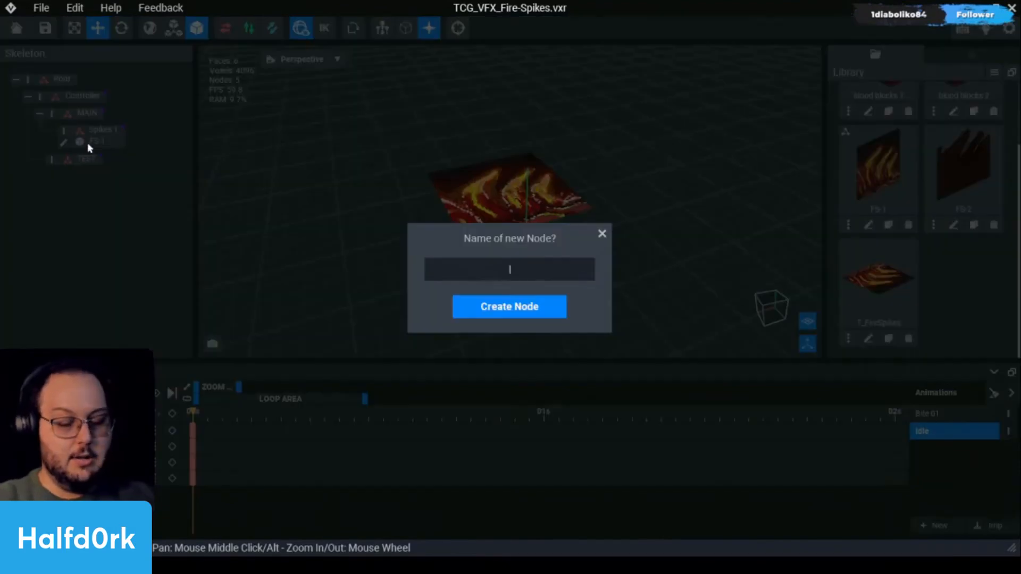
pyautogui.write('BACKGROU')
pyautogui.press('BackSpace')
pyautogui.press('BackSpace')
pyautogui.press('BackSpace')
pyautogui.press('BackSpace')
pyautogui.write('DROP')
pyautogui.press('Return')
pyautogui.moveTo(989, 159); pyautogui.dragTo(129, 168)
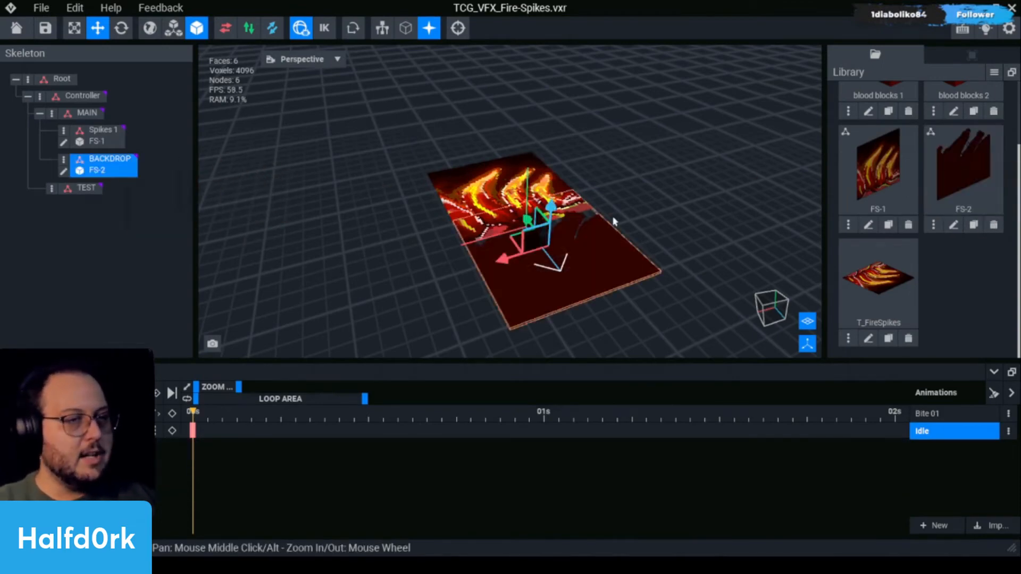
# Open FS-2 from the BACKDROP node, inspect its placement against FS-1, then save it and return to the rig.
pyautogui.scroll(3, 615, 209)
pyautogui.moveTo(470, 259); pyautogui.dragTo(426, 275)
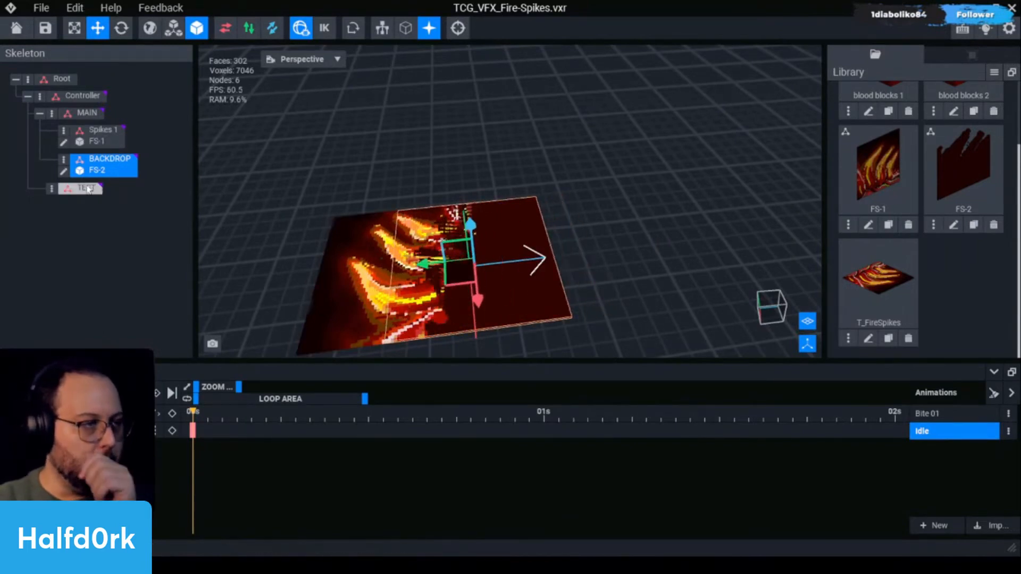
pyautogui.click(64, 171)
pyautogui.click(10, 418)
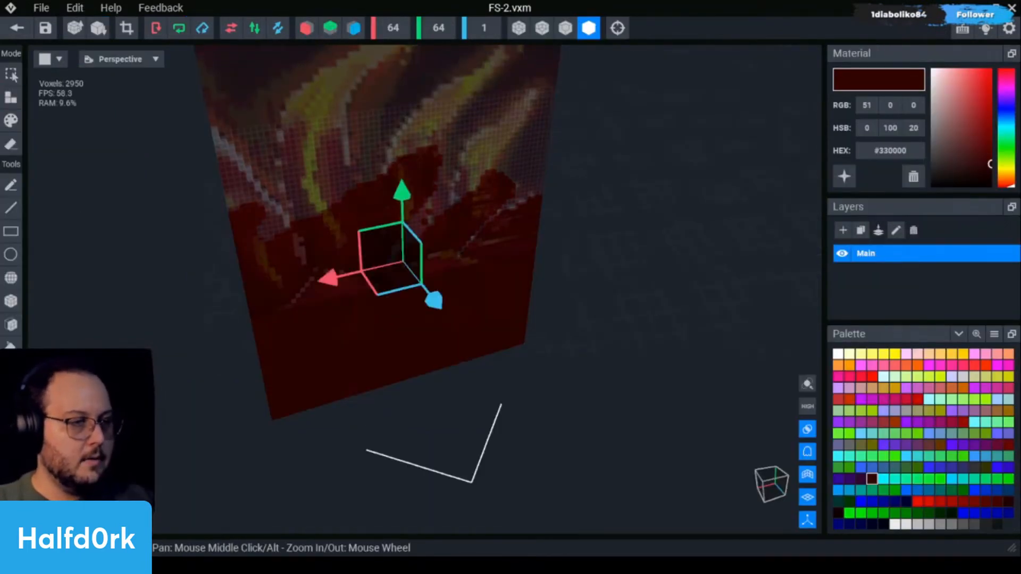
pyautogui.scroll(-5, 268, 401)
pyautogui.moveTo(268, 401); pyautogui.dragTo(271, 379, button='right')
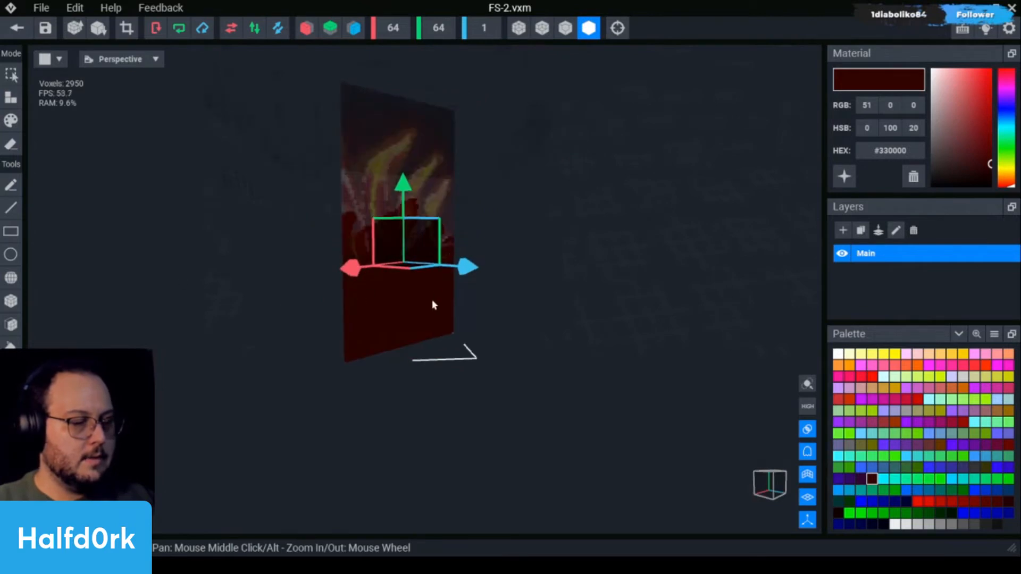
pyautogui.click(17, 27)
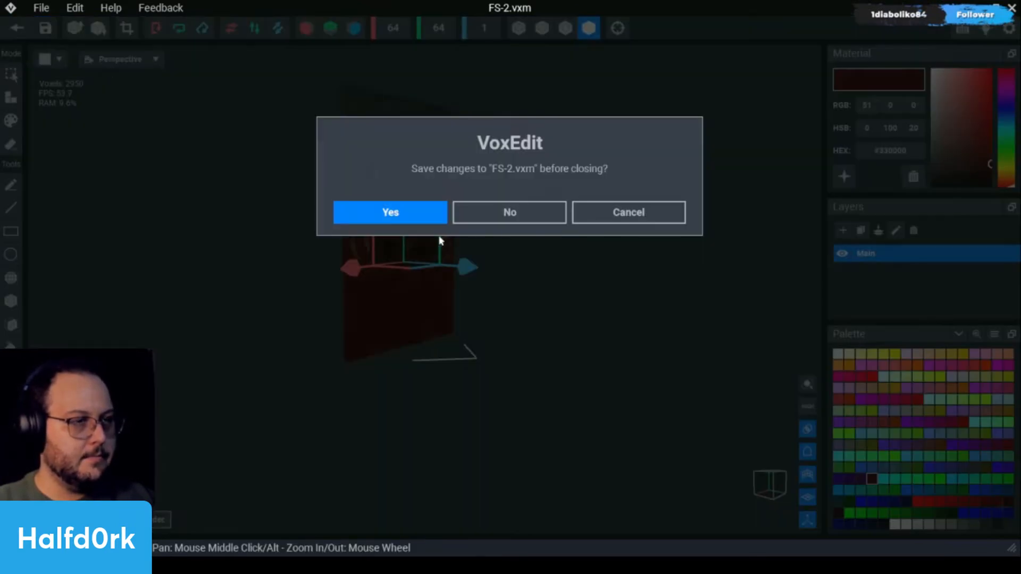
pyautogui.click(428, 218)
# Adjust the horizontal placement of the Spikes 1 fire plane and the MAIN node on the grid.
pyautogui.click(477, 178)
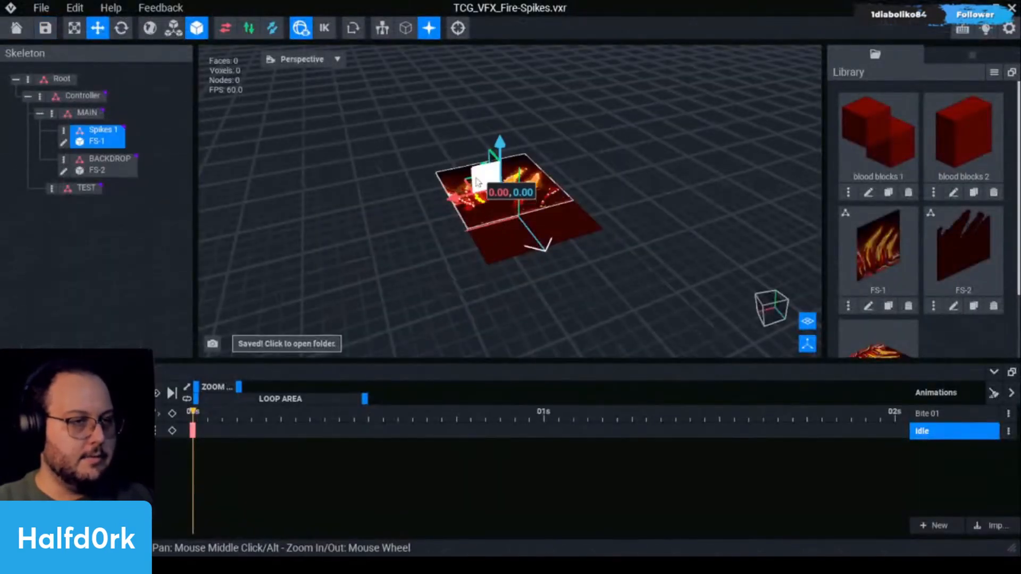
pyautogui.moveTo(477, 178); pyautogui.dragTo(486, 187)
pyautogui.moveTo(500, 186); pyautogui.dragTo(526, 188, button='right')
pyautogui.moveTo(454, 179); pyautogui.dragTo(500, 187)
pyautogui.moveTo(501, 187); pyautogui.dragTo(577, 218, button='right')
pyautogui.click(96, 114)
pyautogui.moveTo(426, 144); pyautogui.dragTo(535, 169, button='right')
pyautogui.moveTo(535, 169); pyautogui.dragTo(501, 191)
# Raise the Spikes 1 fire plane by 6 units and adjust the BACKDROP node's position beneath it.
pyautogui.moveTo(500, 190); pyautogui.dragTo(420, 160, button='right')
pyautogui.click(87, 139)
pyautogui.moveTo(553, 194); pyautogui.dragTo(504, 171, button='right')
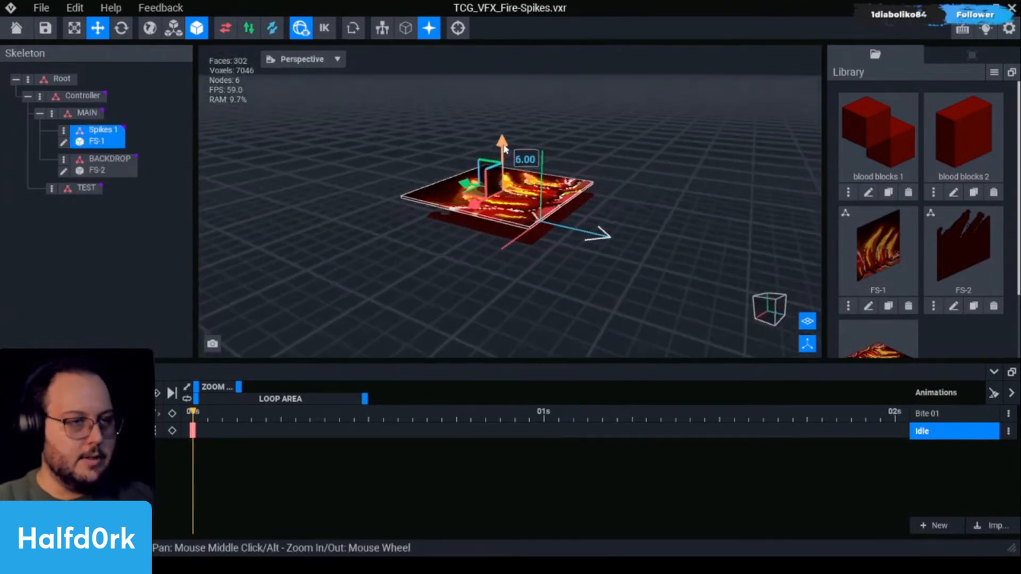
pyautogui.moveTo(505, 165); pyautogui.dragTo(553, 218, button='right')
pyautogui.click(567, 221)
pyautogui.moveTo(501, 209); pyautogui.dragTo(542, 212)
pyautogui.moveTo(619, 222); pyautogui.dragTo(577, 229, button='right')
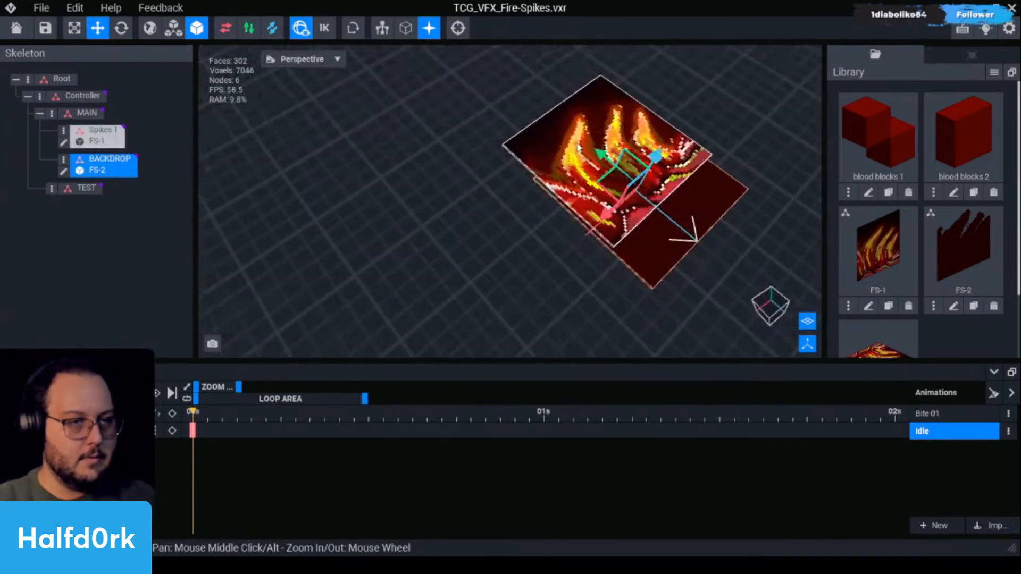
# Slide the Spikes 1 fire plane toward the exposed end of BACKDROP to overlay it, and open FS-1 for editing.
pyautogui.click(75, 112)
pyautogui.click(80, 95)
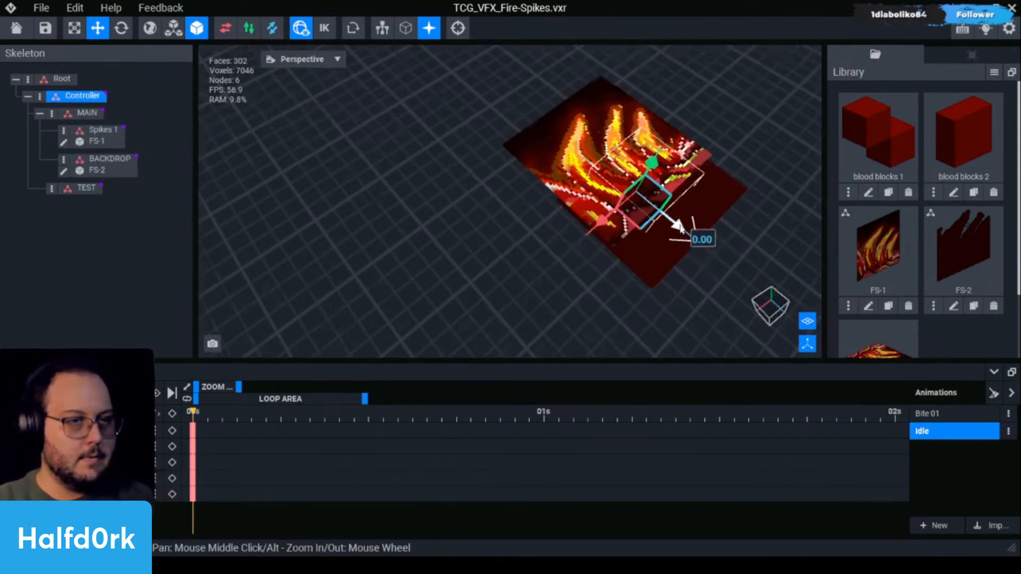
pyautogui.click(85, 114)
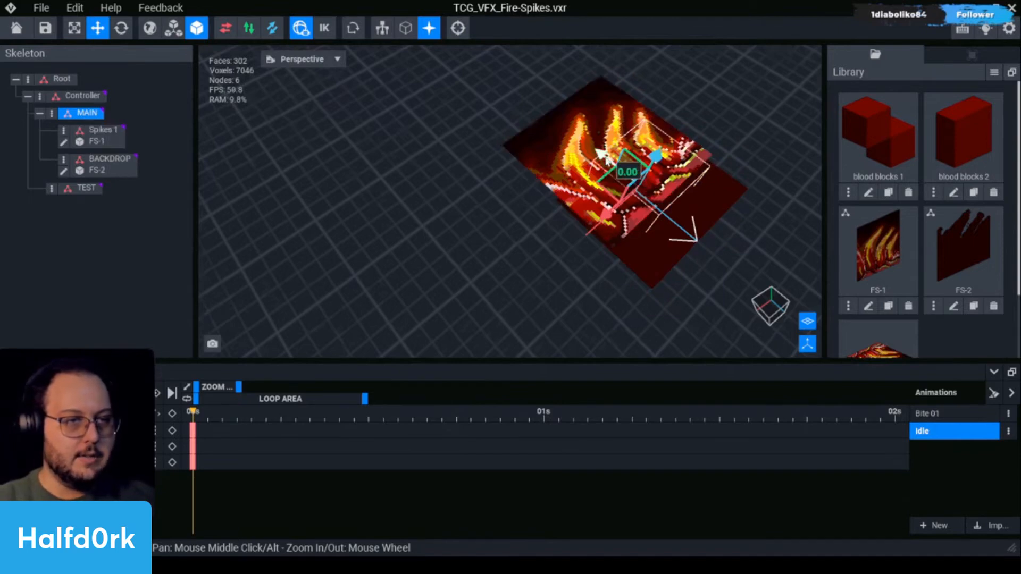
pyautogui.moveTo(637, 190); pyautogui.dragTo(639, 188, button='right')
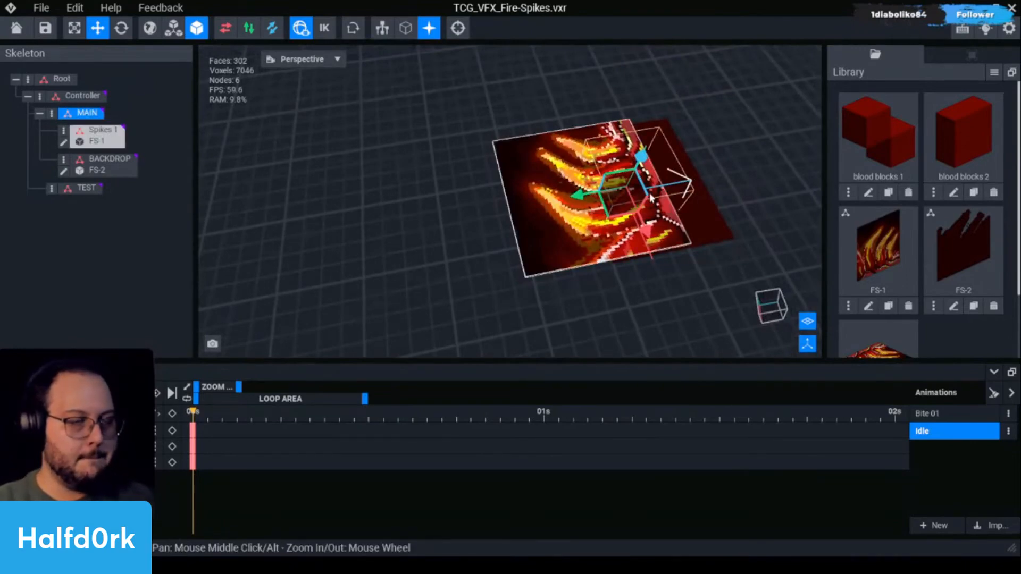
pyautogui.click(90, 132)
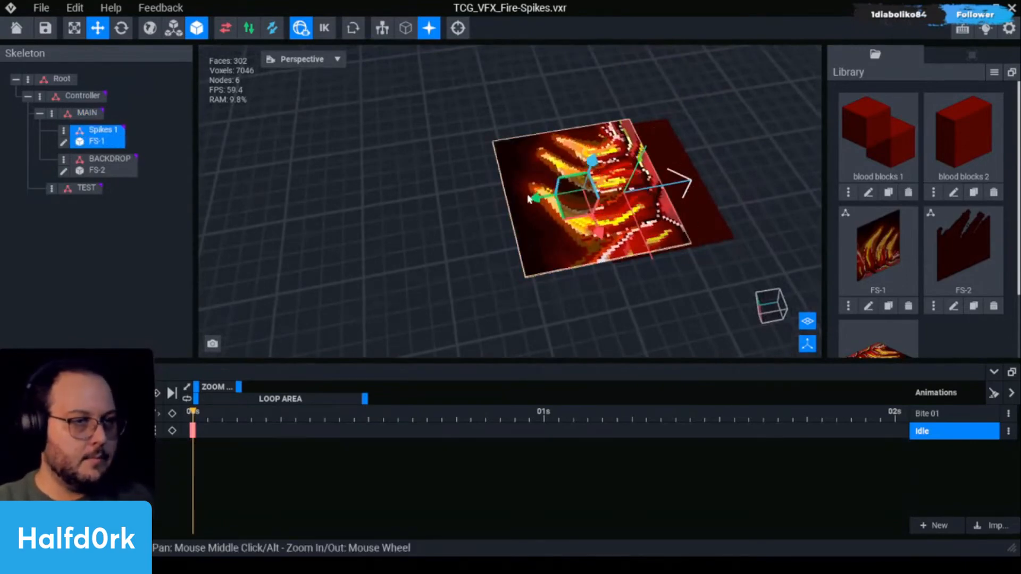
pyautogui.moveTo(548, 197); pyautogui.dragTo(582, 195)
pyautogui.click(63, 142)
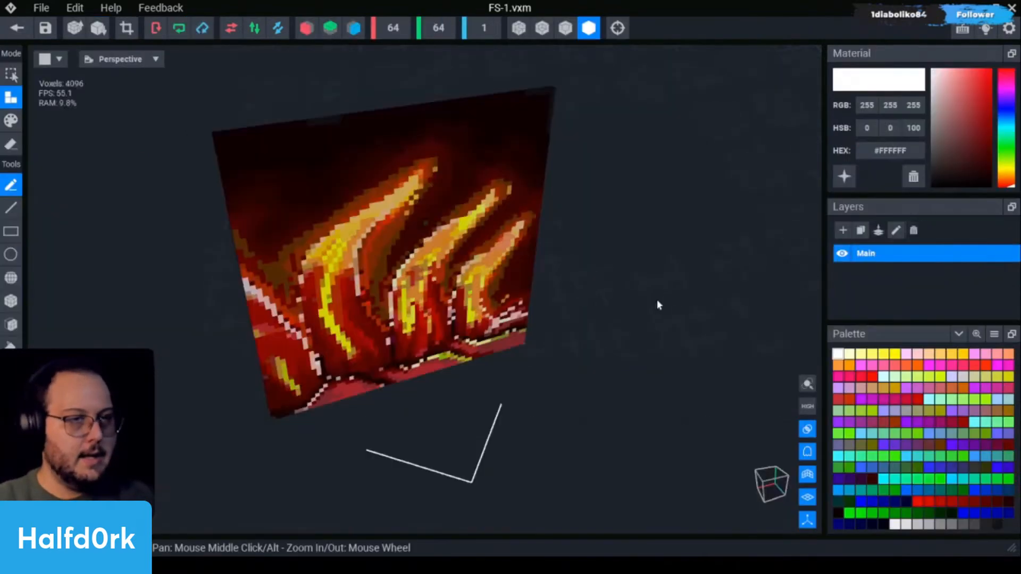
pyautogui.moveTo(404, 262); pyautogui.dragTo(455, 267, button='right')
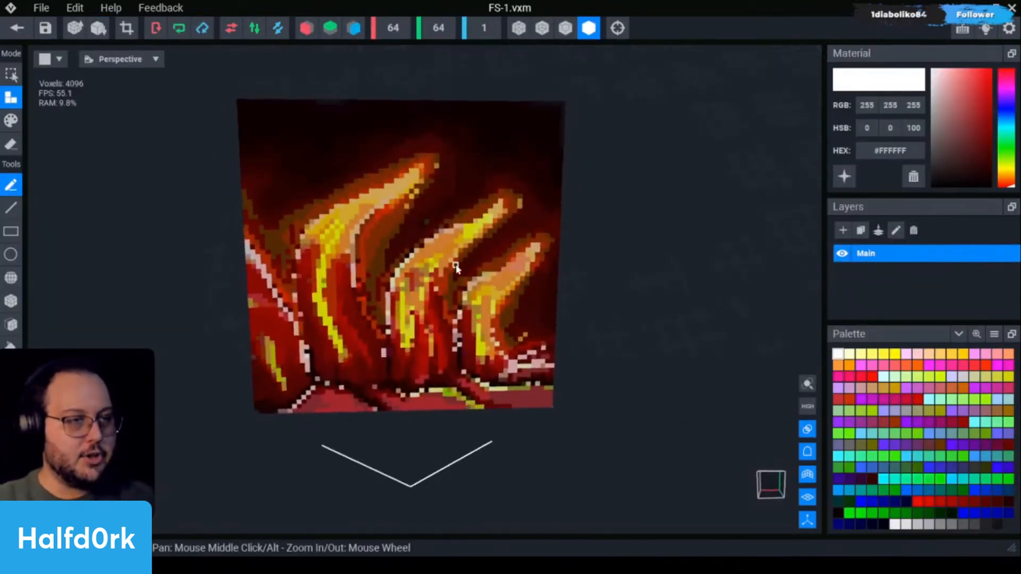
pyautogui.click(12, 324)
pyautogui.press('e')
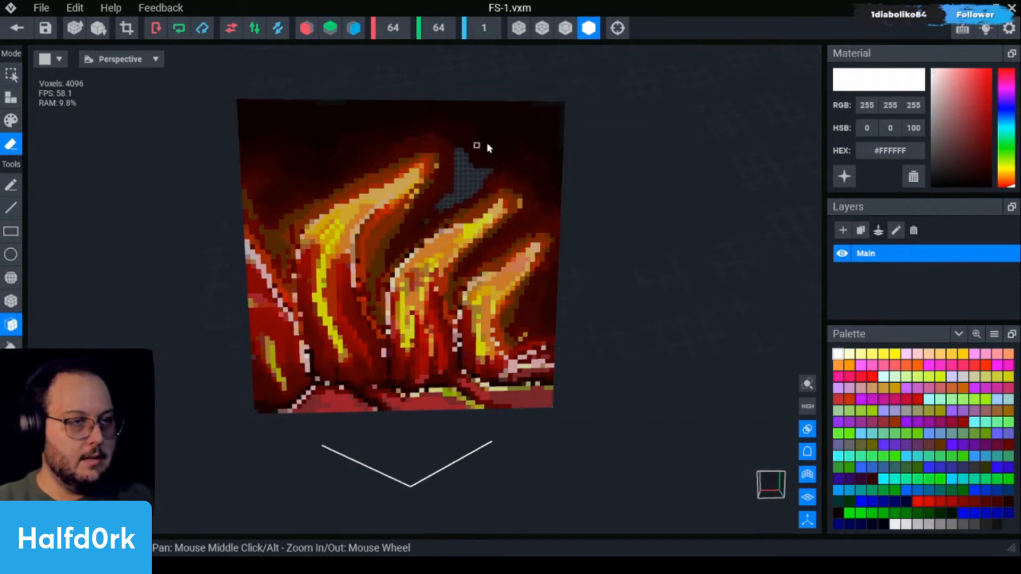
pyautogui.click(474, 153)
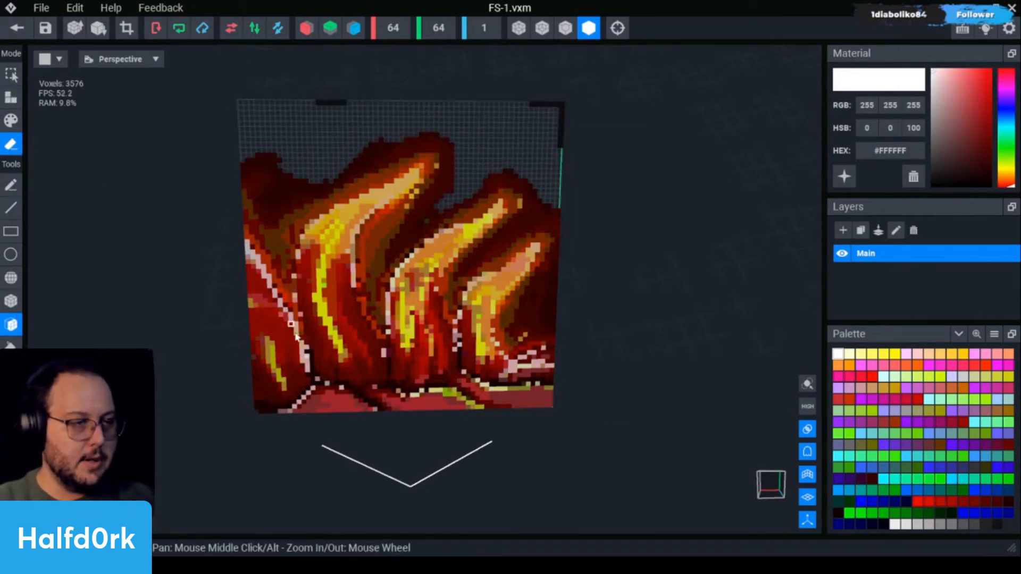
pyautogui.scroll(2, 415, 218)
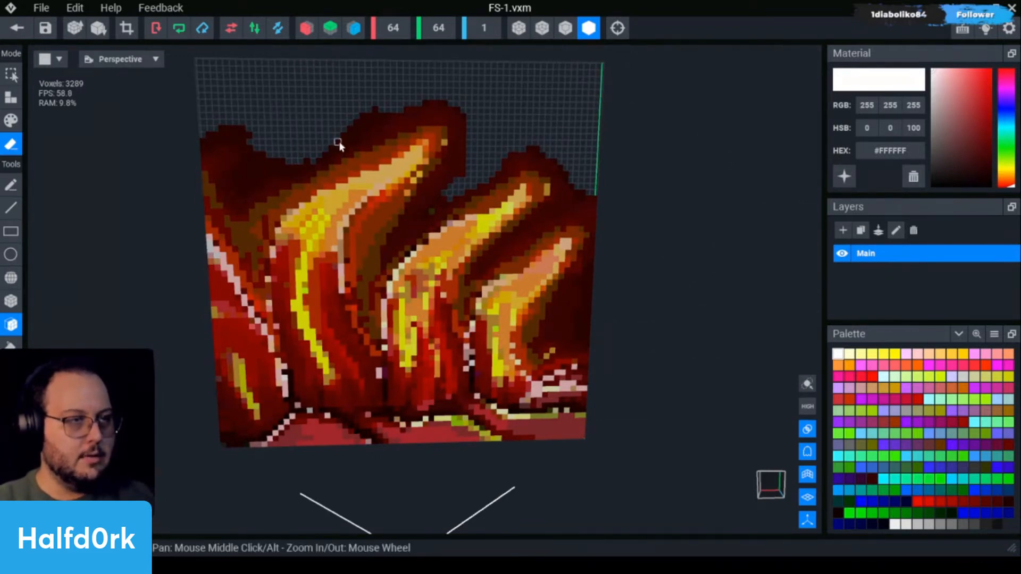
pyautogui.press('i')
pyautogui.click(357, 137)
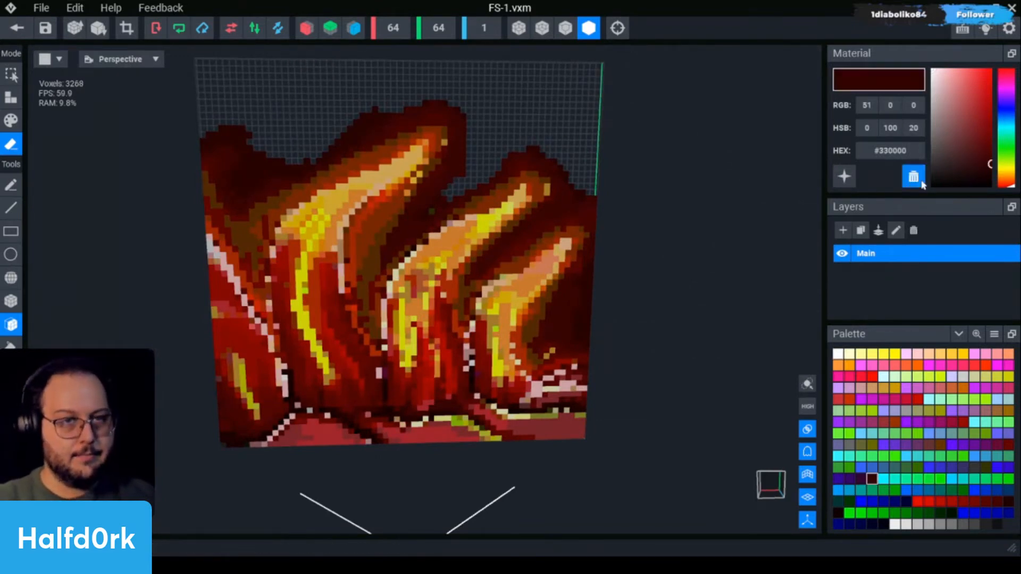
pyautogui.click(914, 177)
pyautogui.click(17, 27)
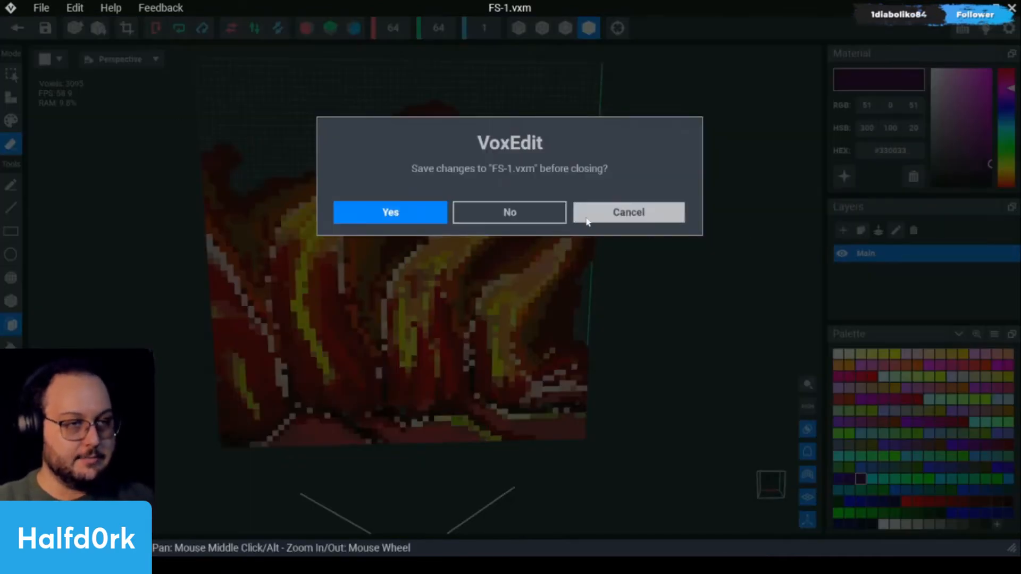
pyautogui.click(545, 221)
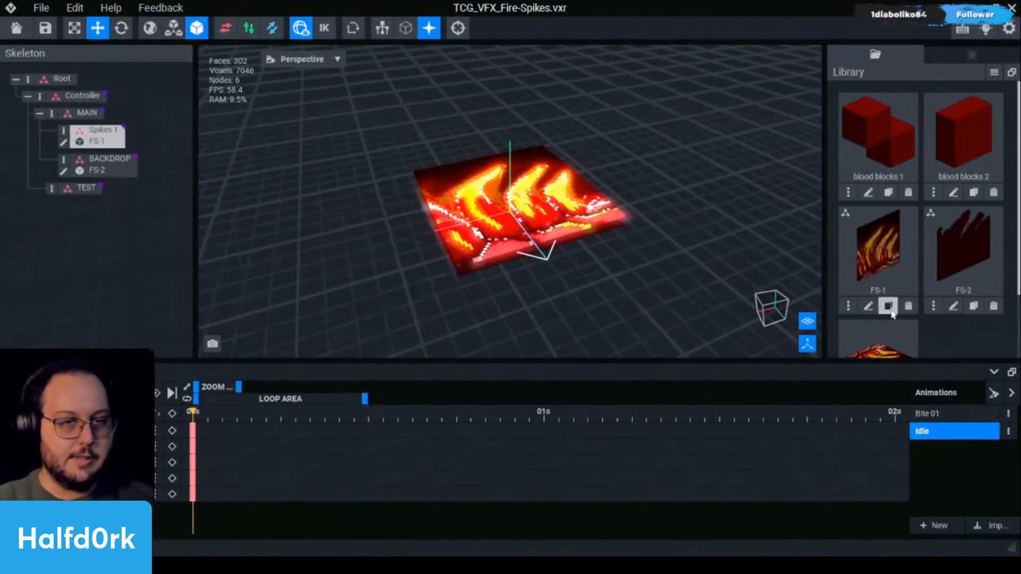
# Duplicate the FS-1 model in the library as FS-3 and assign the copy to the Spikes 1 node.
pyautogui.click(887, 306)
pyautogui.write('FS-23')
pyautogui.press('BackSpace')
pyautogui.press('BackSpace')
pyautogui.write('3')
pyautogui.press('Return')
pyautogui.scroll(-1, 910, 287)
pyautogui.moveTo(877, 276)
pyautogui.mouseDown()
pyautogui.moveTo(601, 295)
pyautogui.moveTo(96, 136)
pyautogui.mouseUp()
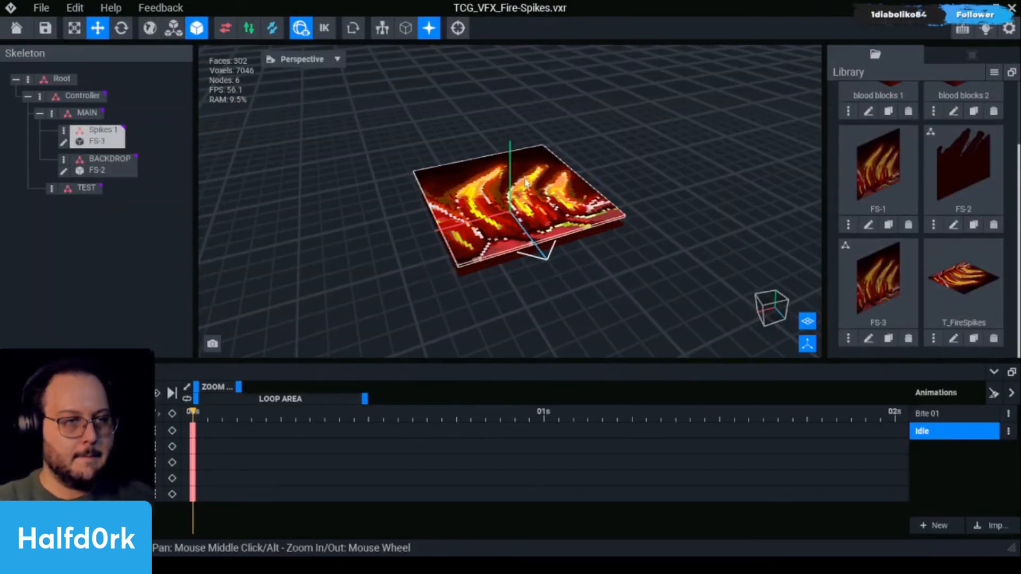
# Open FS-3 for editing, delete its near-black background voxels by colour, including #110000, and sample the dark red #220000.
pyautogui.click(868, 339)
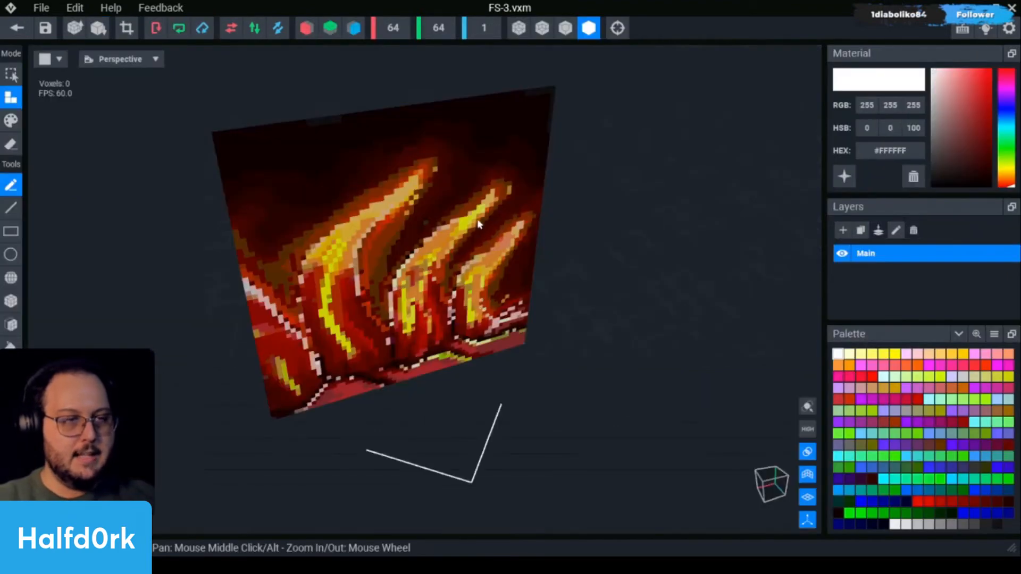
pyautogui.click(11, 144)
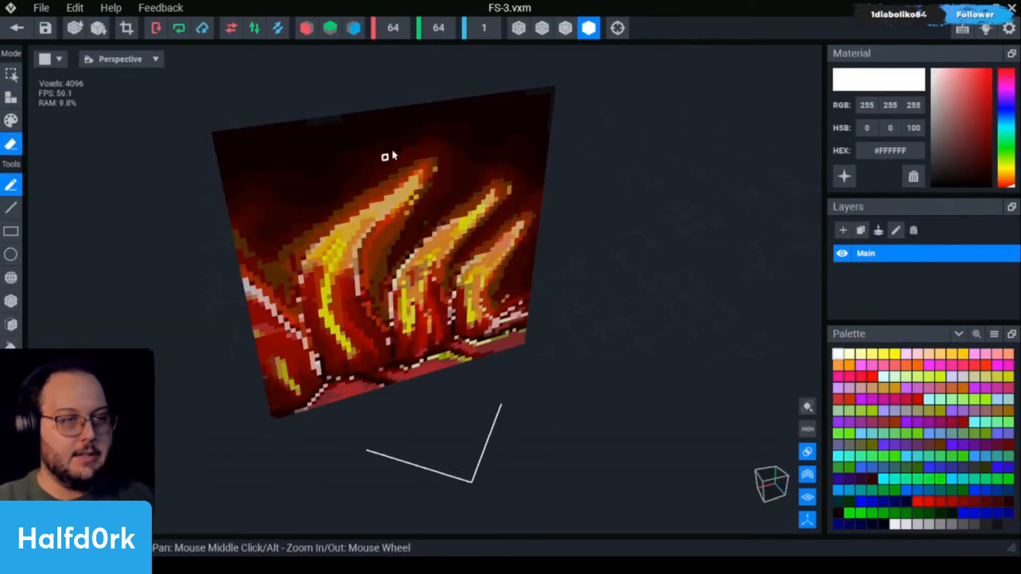
pyautogui.keyDown('alt'); pyautogui.click(400, 124); pyautogui.keyUp('alt')
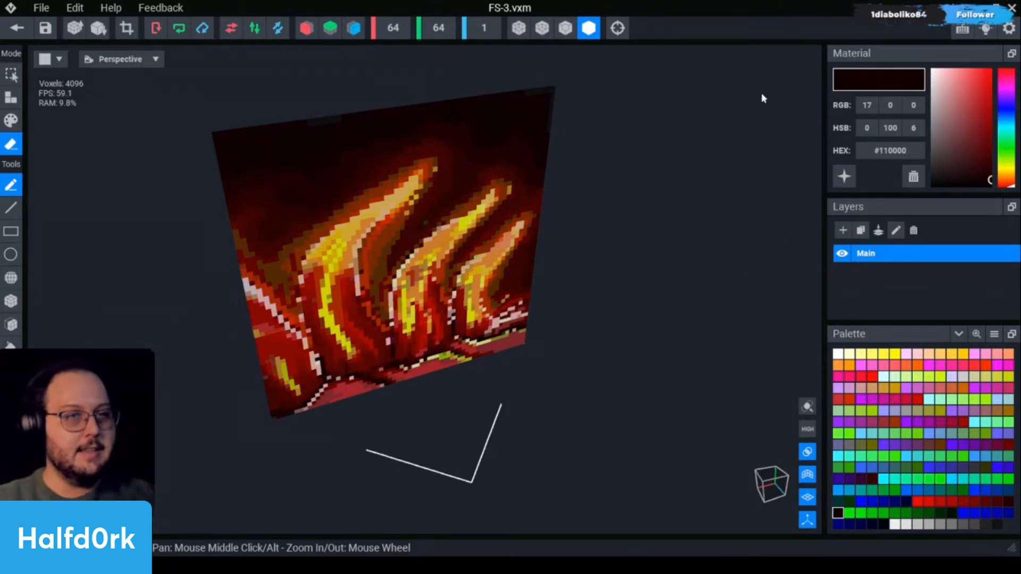
pyautogui.click(913, 176)
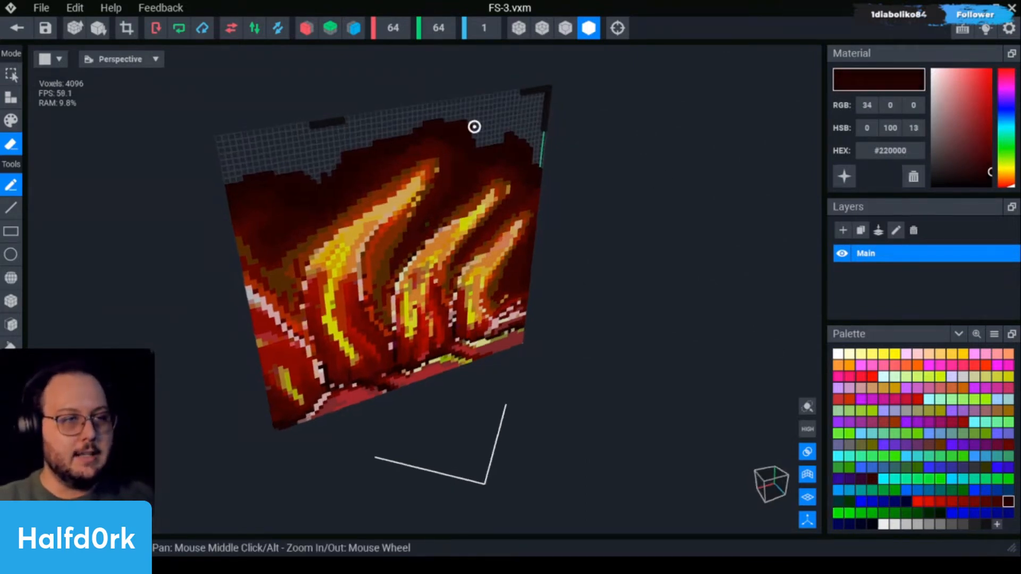
pyautogui.scroll(3, 517, 102)
pyautogui.click(913, 176)
pyautogui.keyDown('alt'); pyautogui.click(288, 186); pyautogui.keyUp('alt')
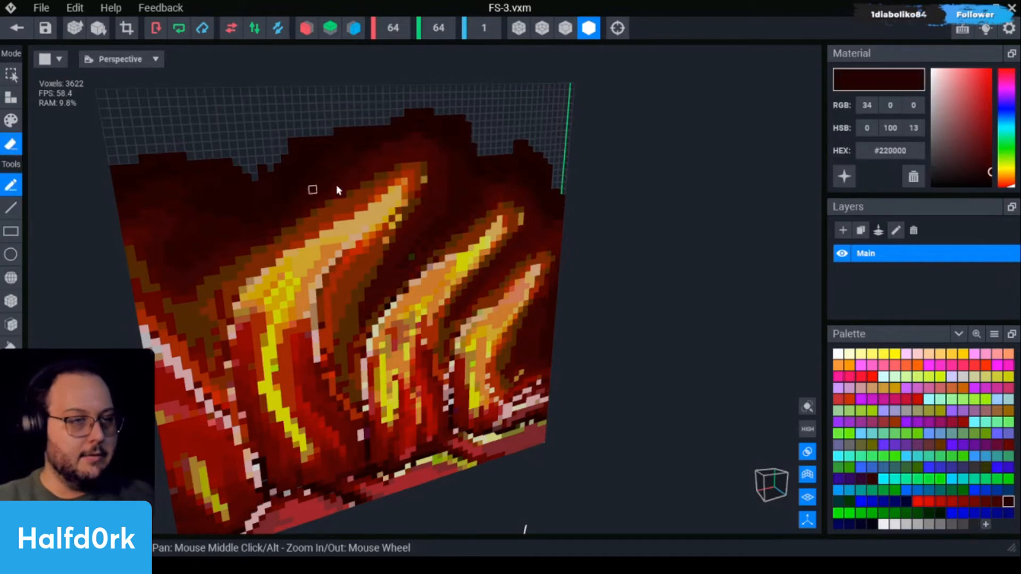
# Delete the dark reds #220000, #330000, #440000 and #550000 from the palette together with their voxels around the flames.
pyautogui.click(913, 176)
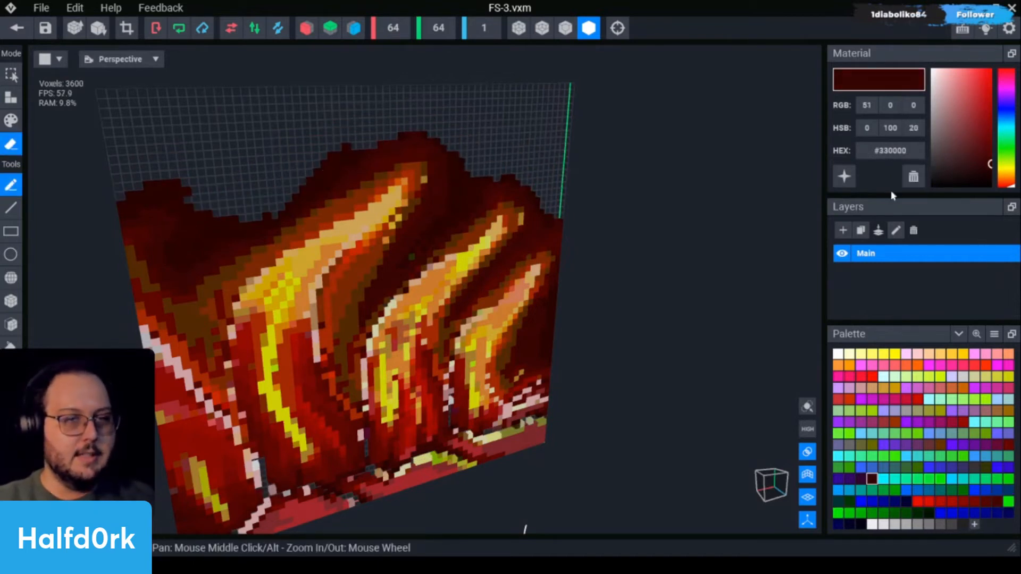
pyautogui.click(913, 177)
pyautogui.click(912, 177)
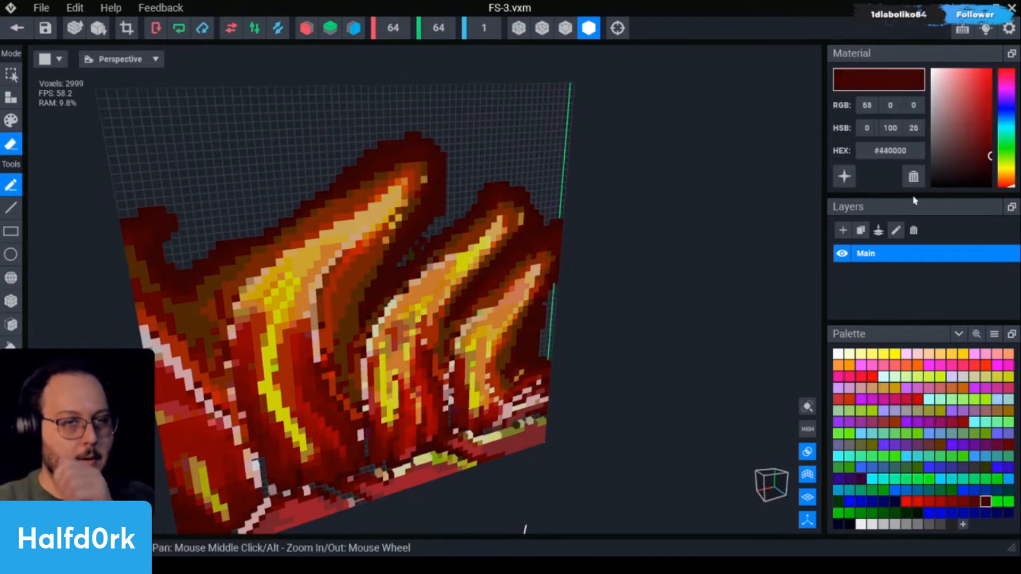
pyautogui.keyDown('alt'); pyautogui.click(494, 201); pyautogui.keyUp('alt')
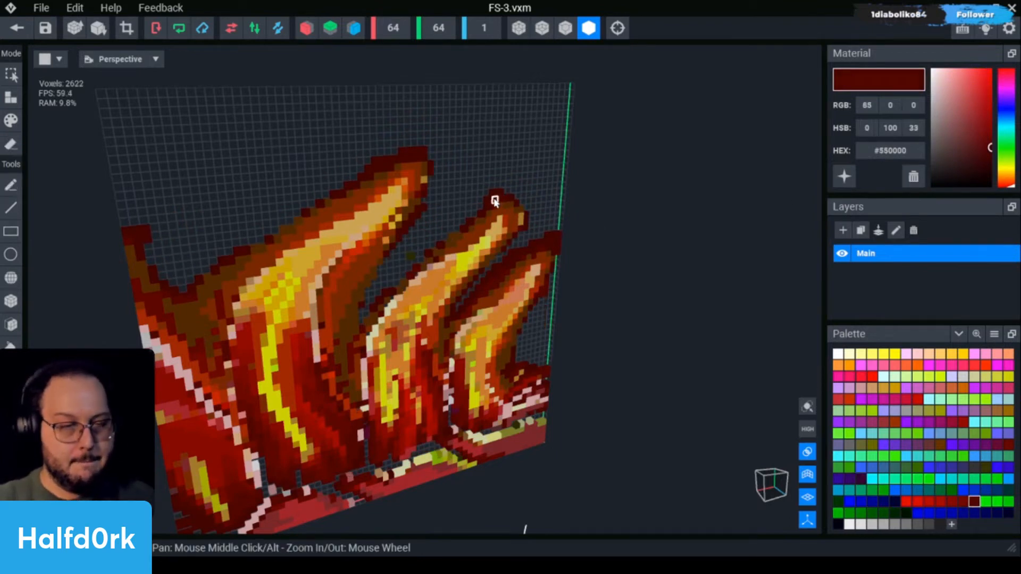
pyautogui.click(913, 177)
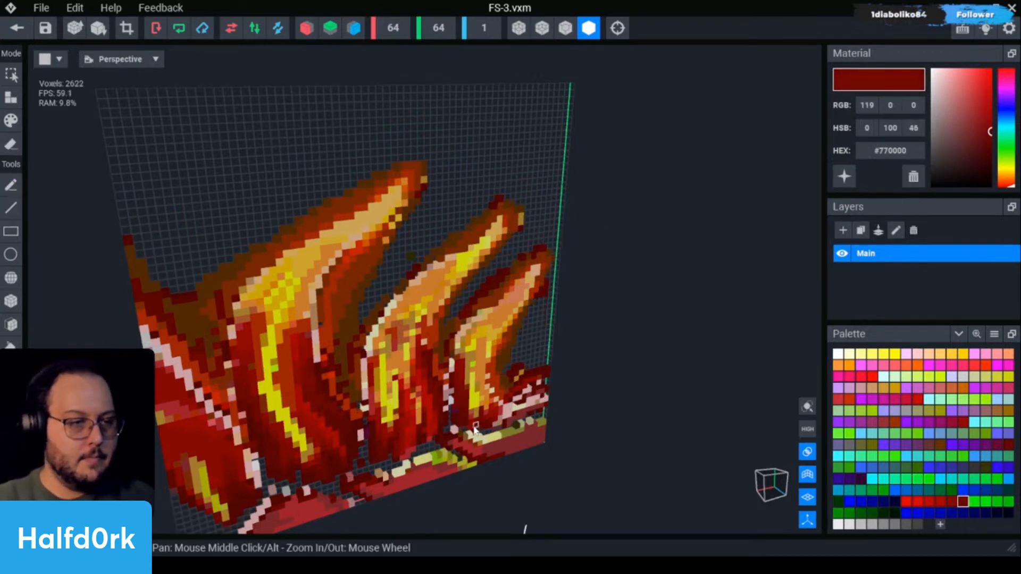
# Sample the dark brown between the middle and right flames and delete that colour with its voxels.
pyautogui.moveTo(476, 430); pyautogui.dragTo(391, 385, button='right')
pyautogui.keyDown('alt'); pyautogui.click(447, 323); pyautogui.keyUp('alt')
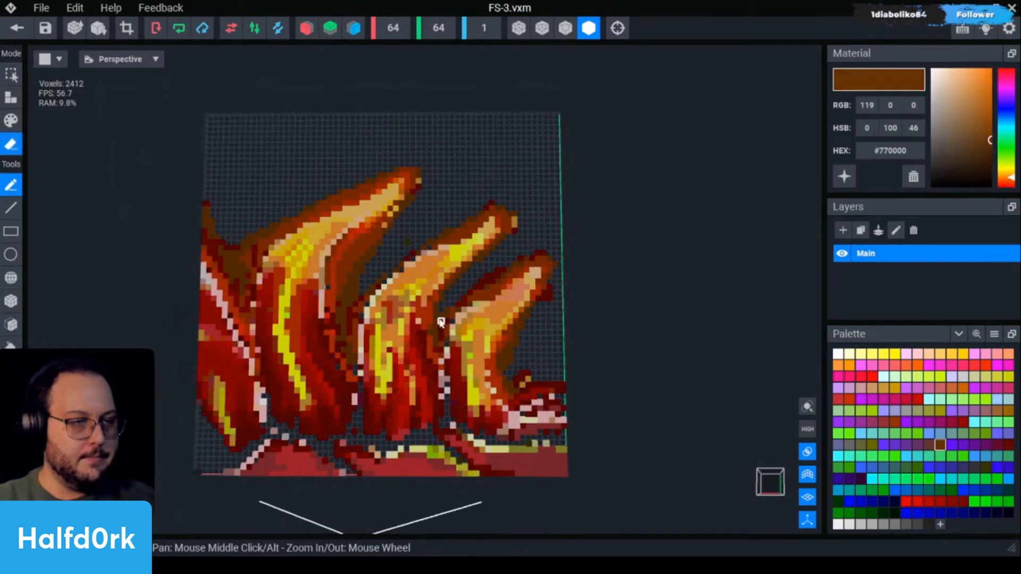
pyautogui.click(913, 177)
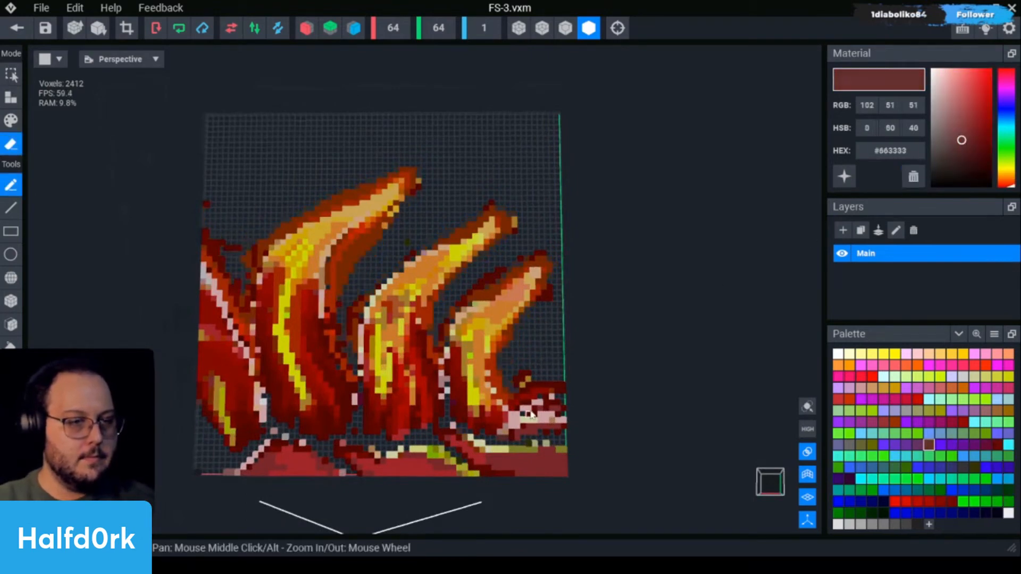
# Try to delete the dark red #660000 and its voxels from the model.
pyautogui.keyDown('alt'); pyautogui.click(498, 286); pyautogui.keyUp('alt')
pyautogui.click(914, 177)
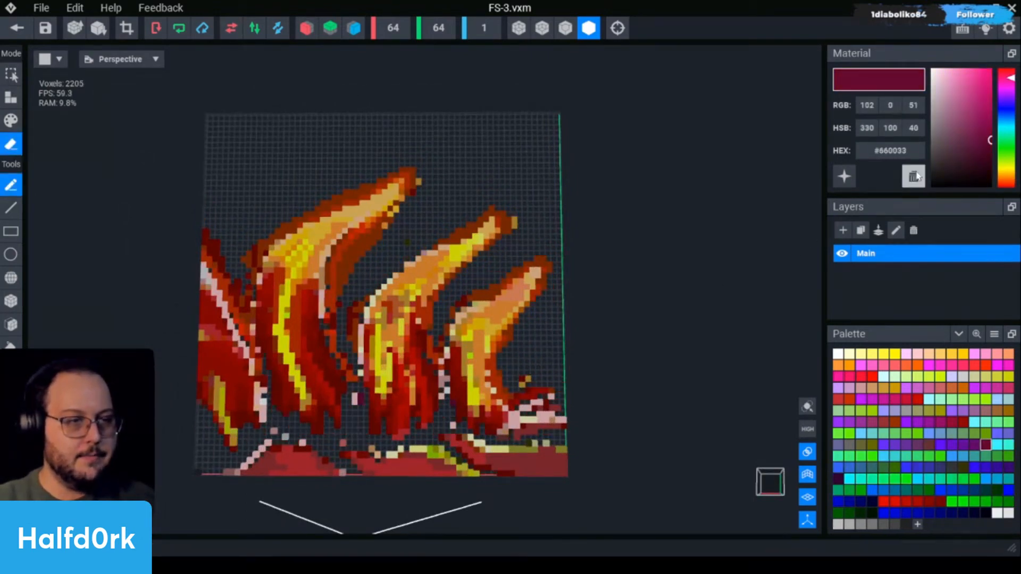
pyautogui.scroll(2, 414, 376)
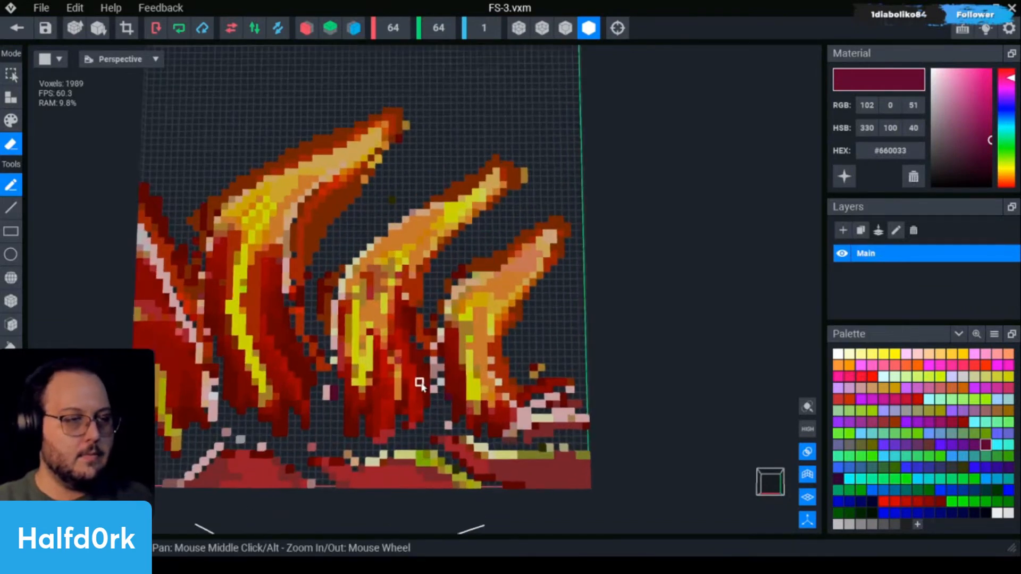
pyautogui.hotkey('ctrl', 'z')
pyautogui.scroll(2, 318, 336)
pyautogui.scroll(-2, 318, 335)
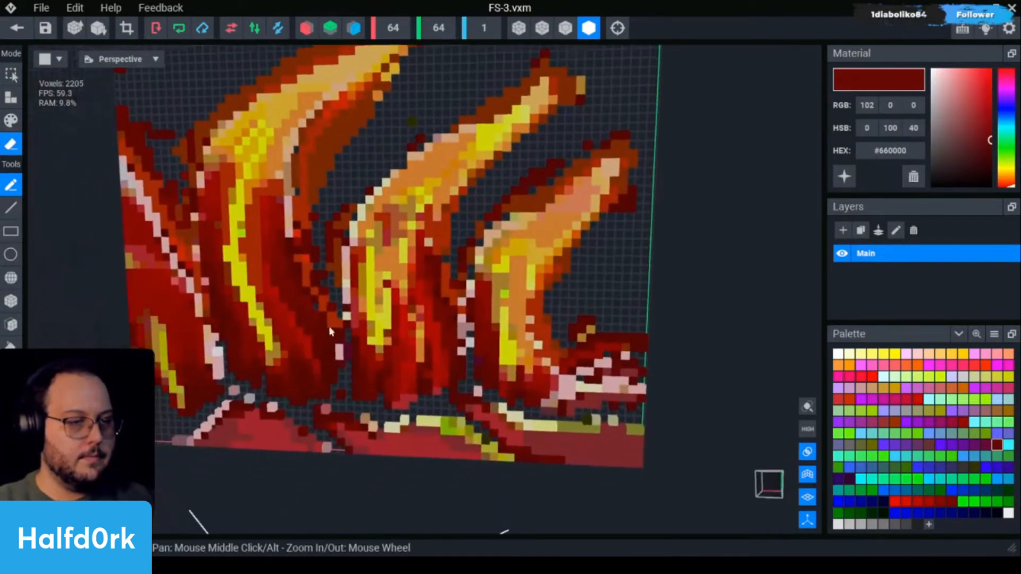
# Sample the two reds filling the strip beneath the flames, including #993333, and delete them with their voxels.
pyautogui.press('i')
pyautogui.click(410, 427)
pyautogui.click(913, 179)
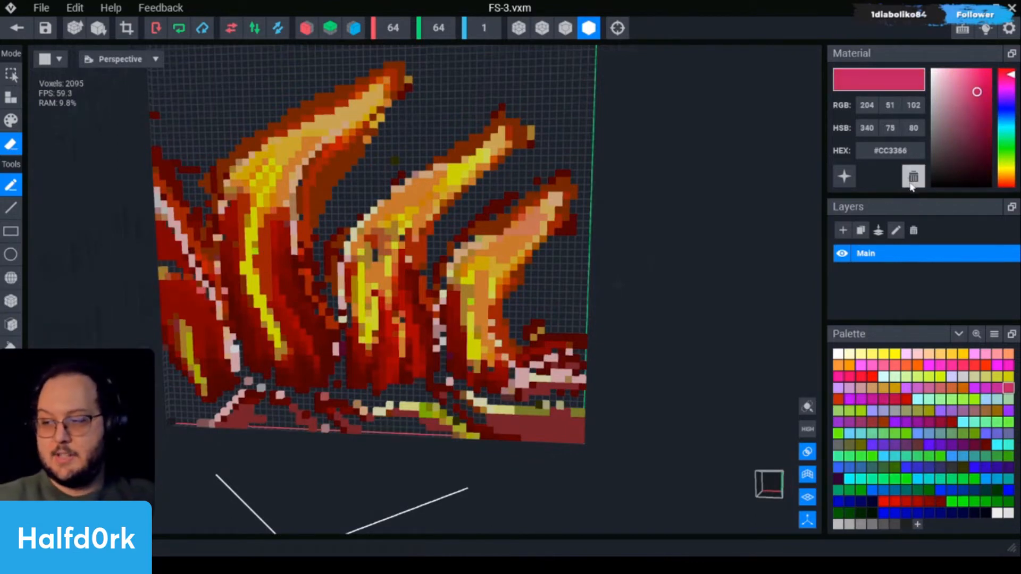
pyautogui.press('i')
pyautogui.click(542, 426)
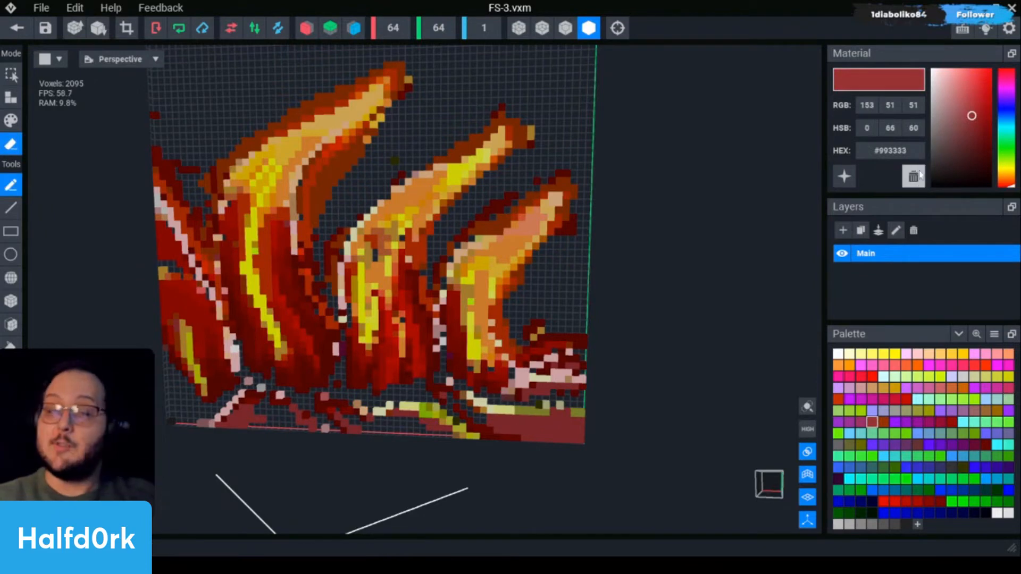
pyautogui.click(913, 178)
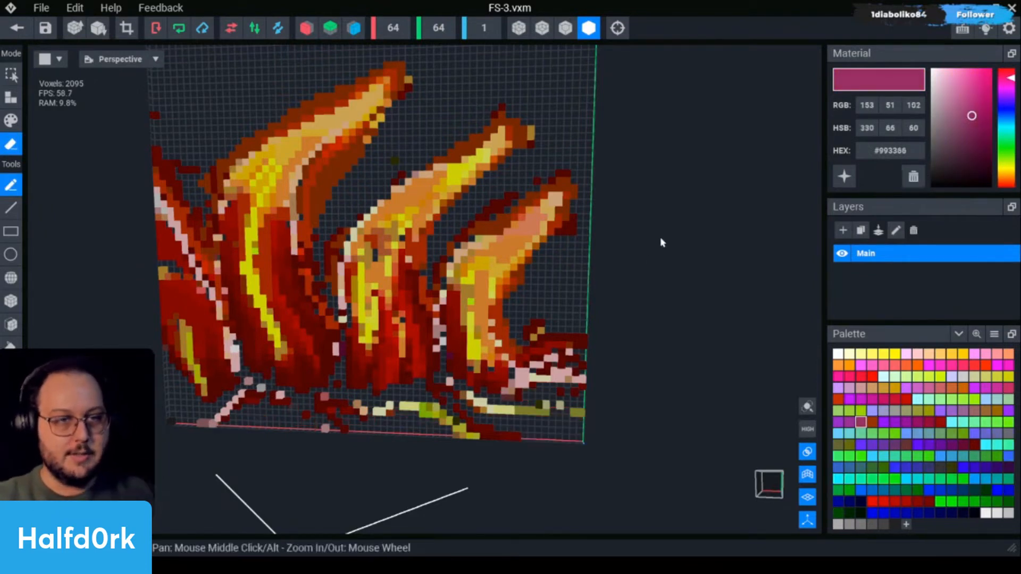
# Sample further shades from the leftover voxels along the base, including the dark red, and delete each from the palette.
pyautogui.press('i')
pyautogui.click(538, 421)
pyautogui.click(913, 177)
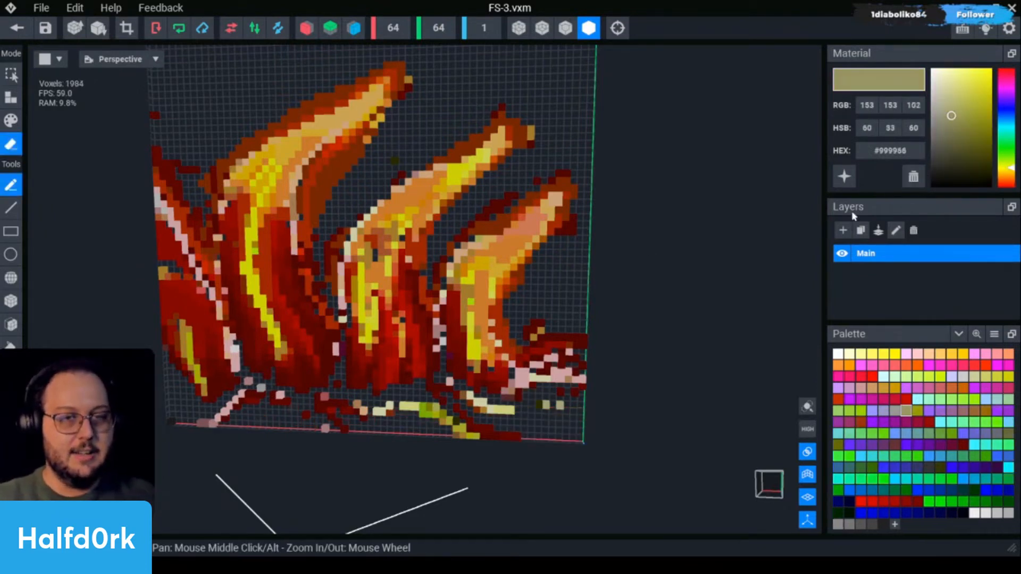
pyautogui.click(517, 434)
pyautogui.click(916, 177)
pyautogui.press('i')
pyautogui.click(459, 431)
pyautogui.click(913, 177)
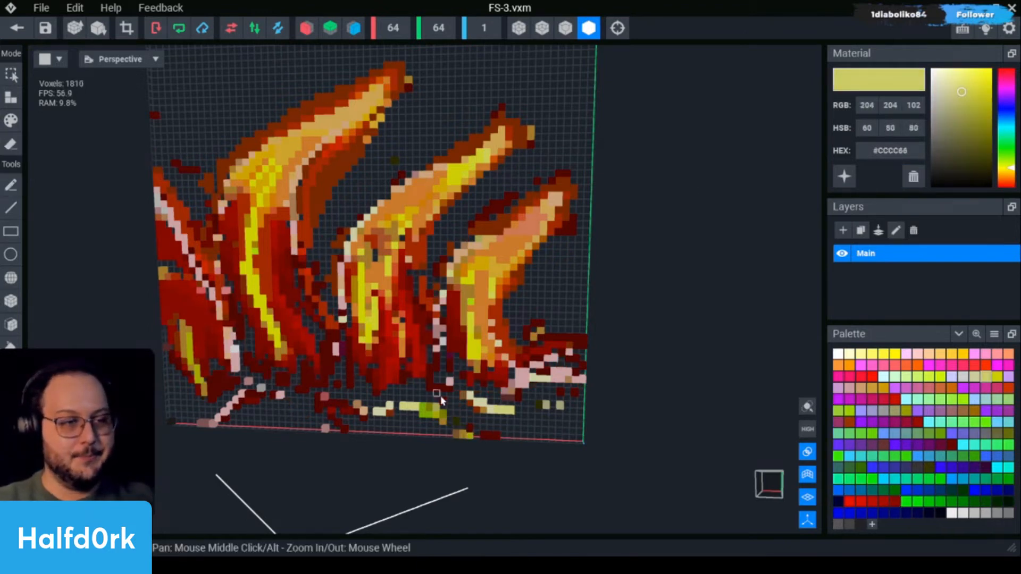
pyautogui.click(437, 417)
pyautogui.click(912, 177)
# Try to delete the pale yellow #CCCC66 and its voxels from the model.
pyautogui.press('i')
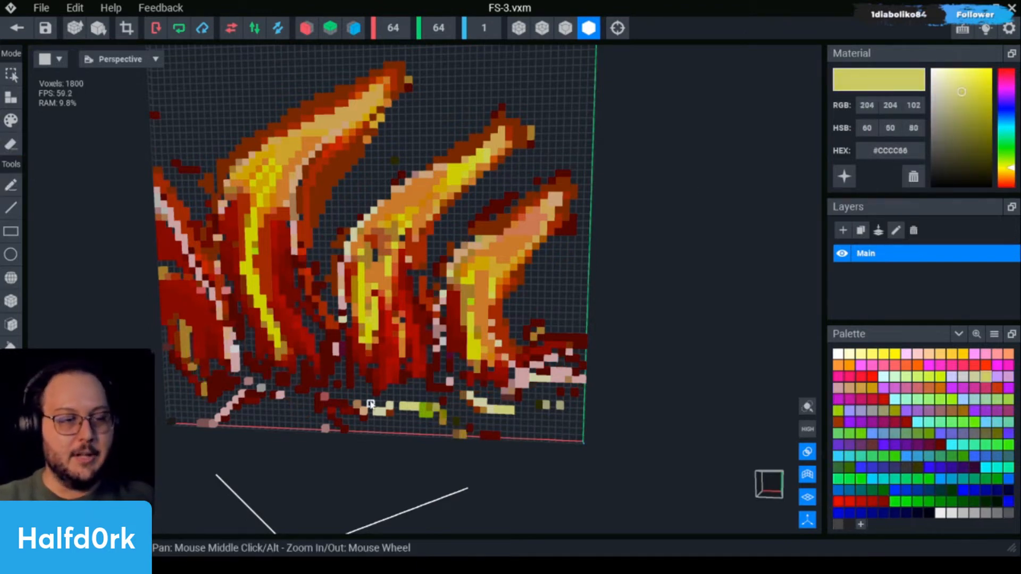
pyautogui.press('e')
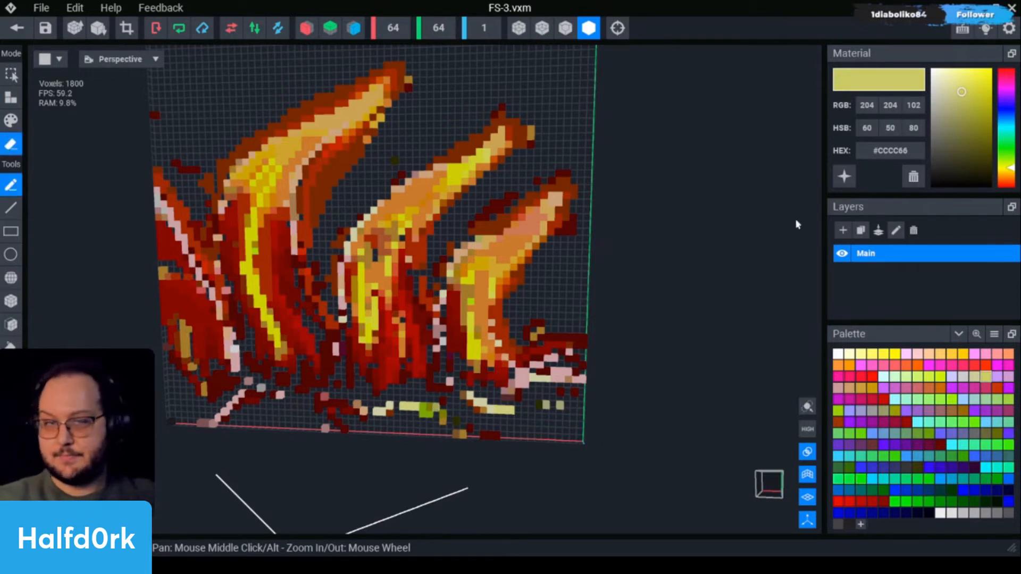
pyautogui.click(913, 177)
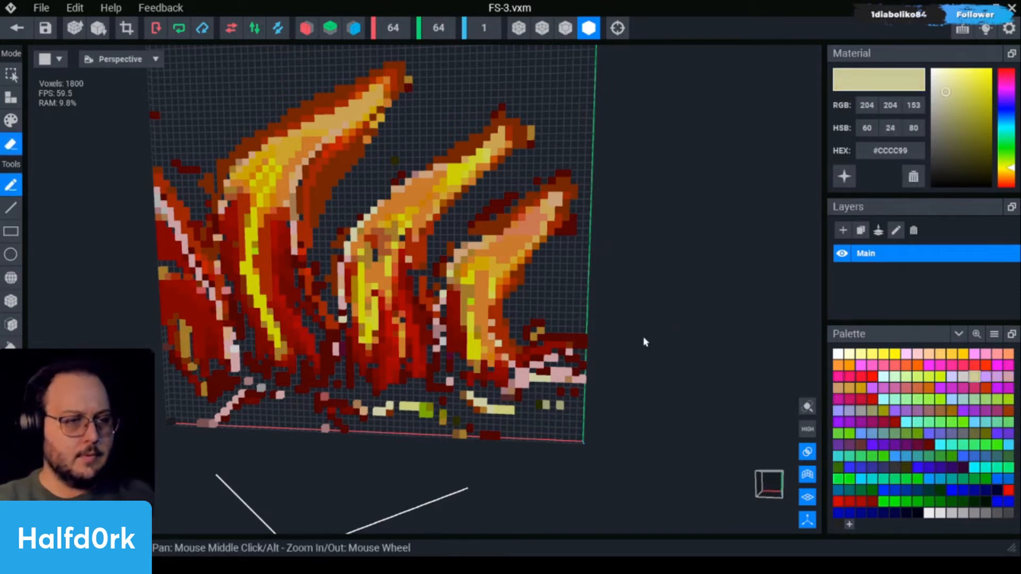
pyautogui.hotkey('ctrl', 'z')
# Erase the stray voxels beside the leftmost flames and around the tips of the tall and middle flames with the Line tool.
pyautogui.moveTo(520, 415); pyautogui.dragTo(527, 411, button='middle')
pyautogui.moveTo(231, 273); pyautogui.dragTo(374, 280, button='middle')
pyautogui.press('l')
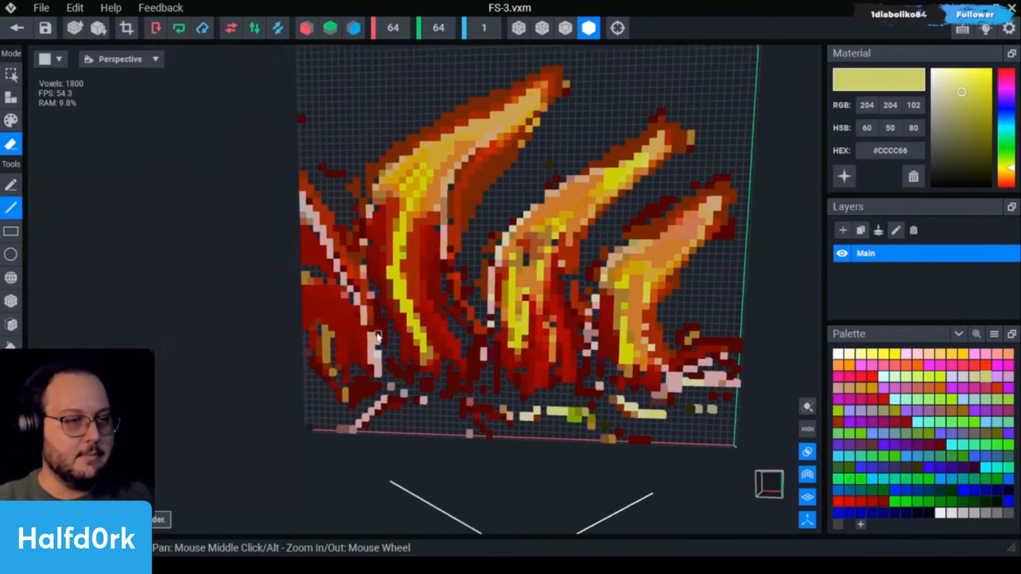
pyautogui.moveTo(360, 184)
pyautogui.mouseDown()
pyautogui.moveTo(358, 215)
pyautogui.moveTo(363, 164)
pyautogui.moveTo(369, 171)
pyautogui.moveTo(308, 171)
pyautogui.mouseUp()
pyautogui.click(299, 119)
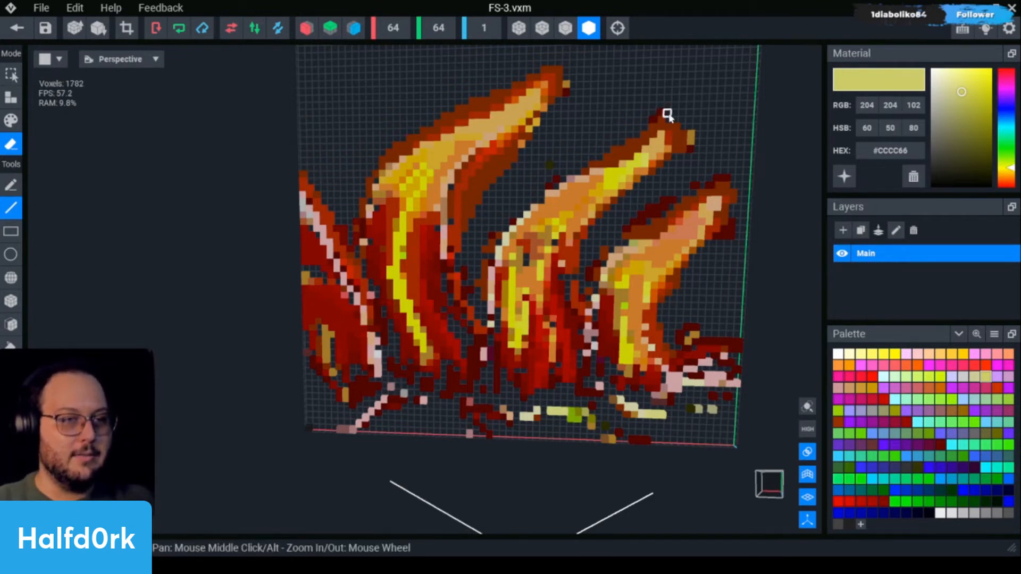
pyautogui.moveTo(668, 107); pyautogui.dragTo(650, 118)
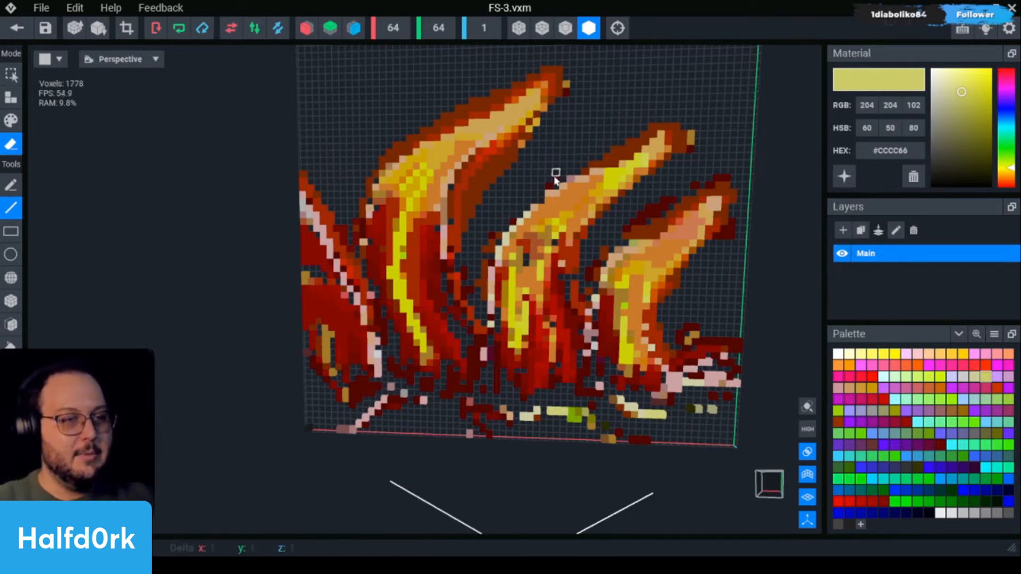
pyautogui.click(579, 107)
pyautogui.moveTo(566, 84); pyautogui.dragTo(564, 92)
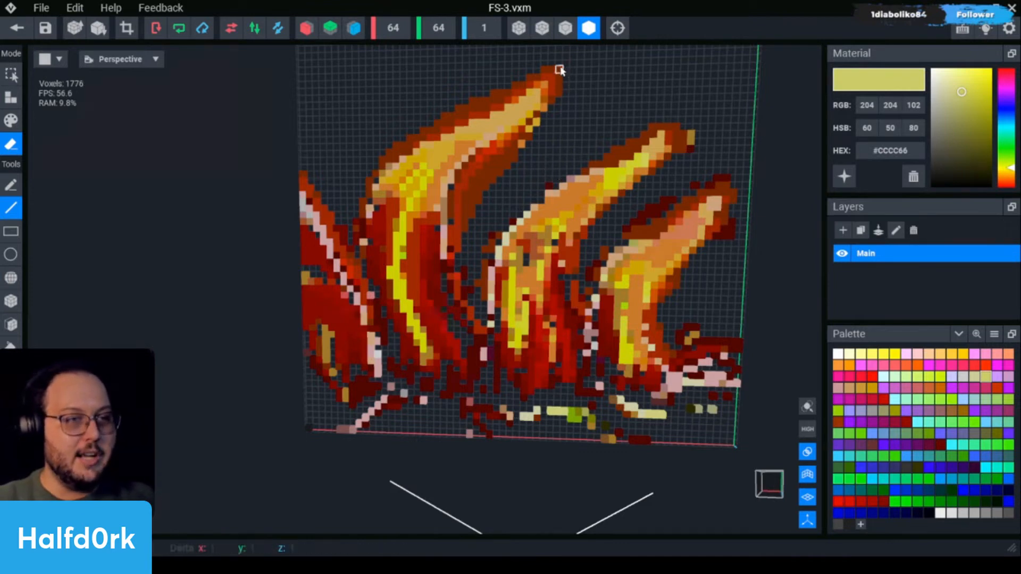
# Erase the dark red fringe around the right flame and the stray voxels between the tall and middle flames.
pyautogui.click(695, 186)
pyautogui.moveTo(667, 202)
pyautogui.mouseDown()
pyautogui.moveTo(633, 223)
pyautogui.moveTo(721, 179)
pyautogui.mouseUp()
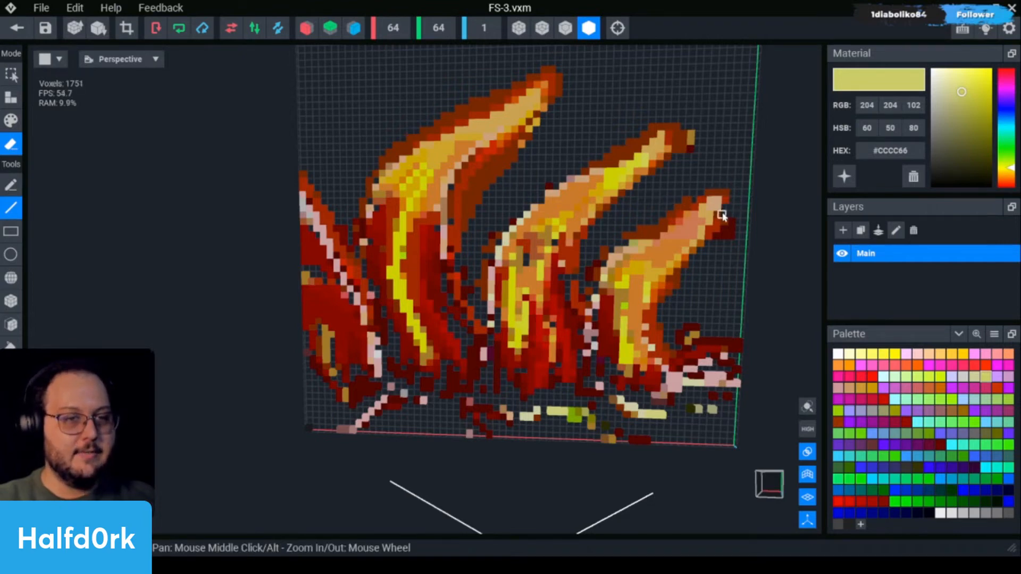
pyautogui.moveTo(596, 258); pyautogui.dragTo(605, 247)
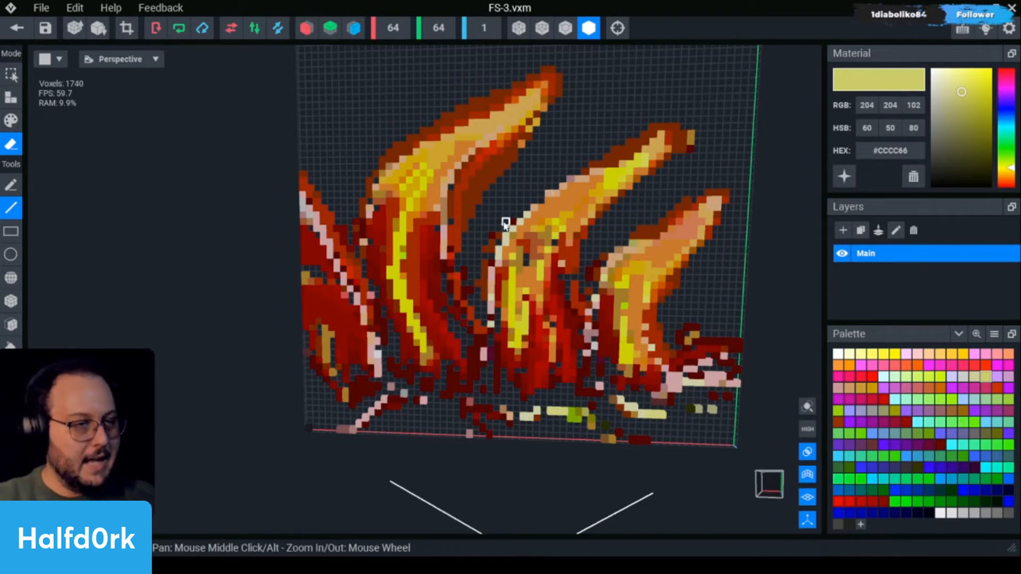
pyautogui.moveTo(470, 267)
pyautogui.mouseDown()
pyautogui.moveTo(465, 281)
pyautogui.moveTo(478, 278)
pyautogui.mouseUp()
pyautogui.click(484, 251)
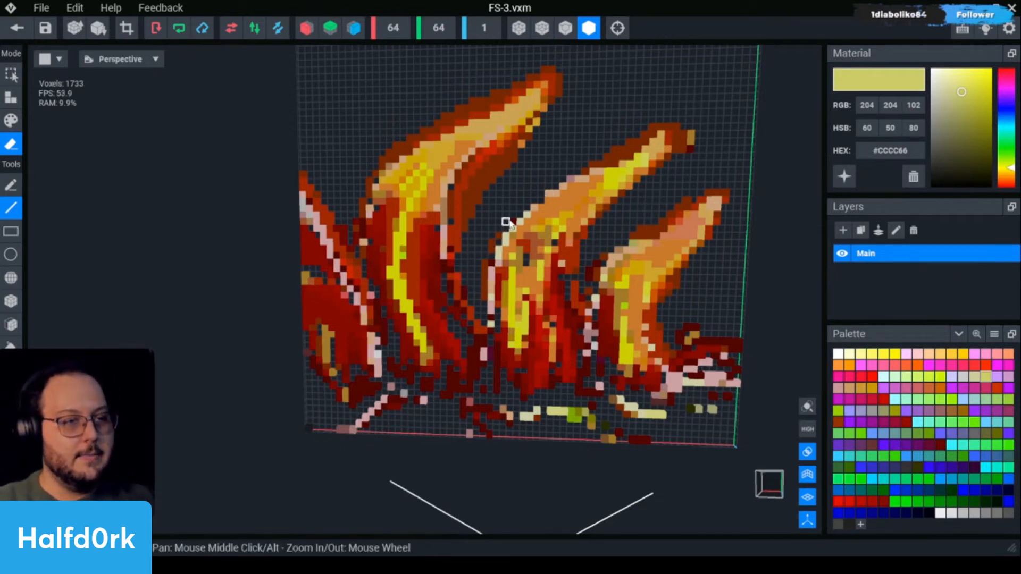
# Erase the leftover green, yellow and dark red strokes along the base beneath the middle and right flames.
pyautogui.moveTo(628, 414); pyautogui.dragTo(563, 394, button='middle')
pyautogui.moveTo(537, 422); pyautogui.dragTo(575, 422)
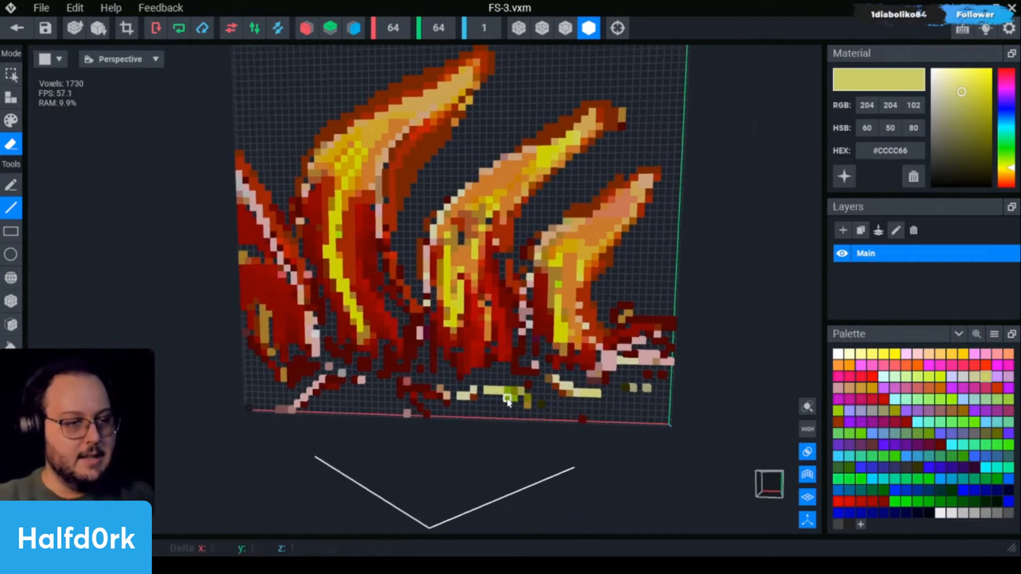
pyautogui.moveTo(507, 401)
pyautogui.mouseDown()
pyautogui.moveTo(515, 387)
pyautogui.moveTo(456, 397)
pyautogui.moveTo(399, 390)
pyautogui.moveTo(427, 414)
pyautogui.moveTo(447, 408)
pyautogui.moveTo(407, 415)
pyautogui.mouseUp()
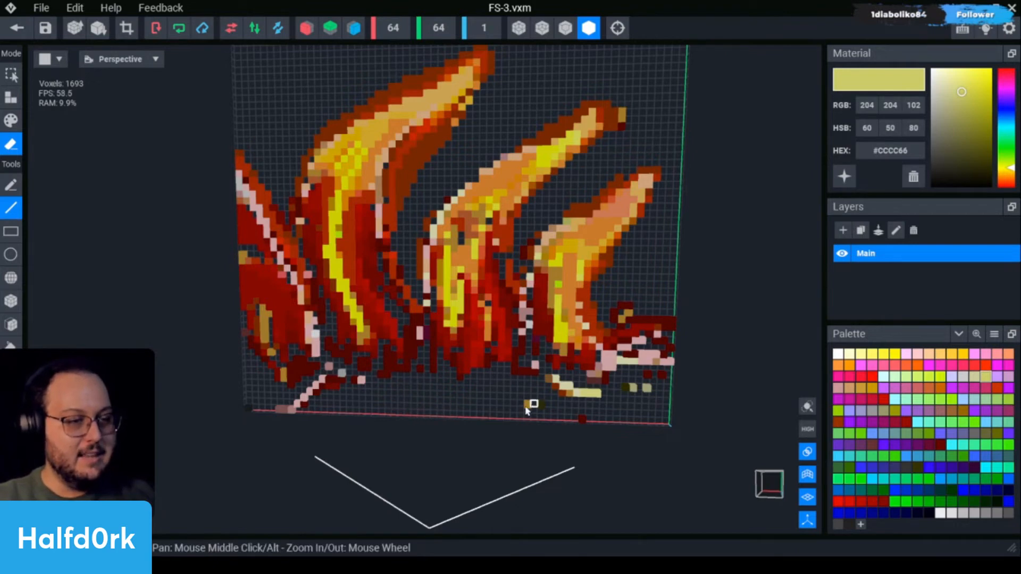
pyautogui.moveTo(578, 392)
pyautogui.mouseDown()
pyautogui.moveTo(563, 389)
pyautogui.moveTo(645, 388)
pyautogui.mouseUp()
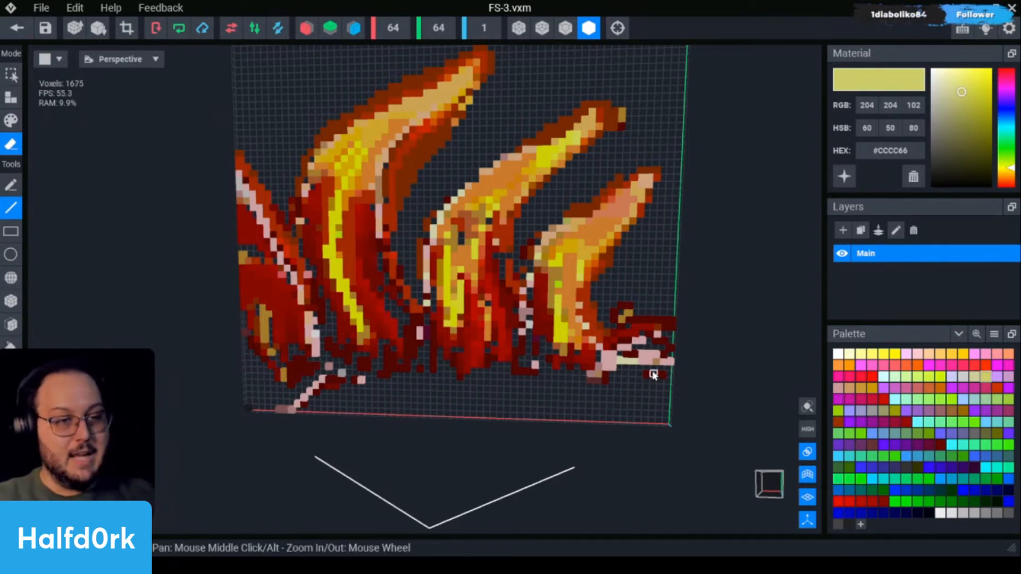
# Erase the dark red and pink strip beside the right flame's base and the pink diagonal beneath the left flames.
pyautogui.moveTo(620, 318)
pyautogui.mouseDown()
pyautogui.moveTo(648, 357)
pyautogui.moveTo(633, 357)
pyautogui.moveTo(624, 351)
pyautogui.moveTo(653, 322)
pyautogui.moveTo(663, 341)
pyautogui.moveTo(658, 324)
pyautogui.moveTo(668, 324)
pyautogui.mouseUp()
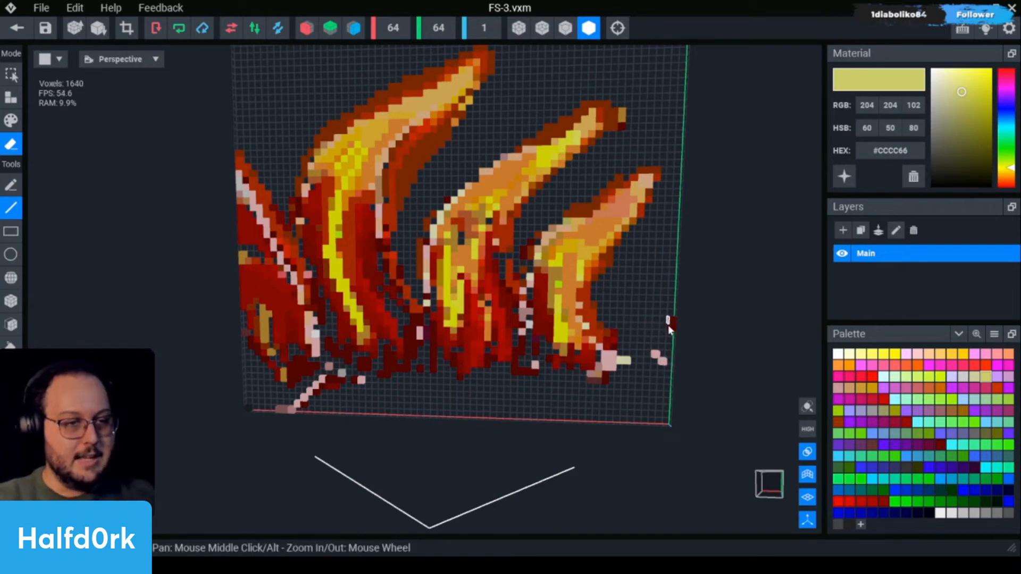
pyautogui.moveTo(655, 359); pyautogui.dragTo(663, 362)
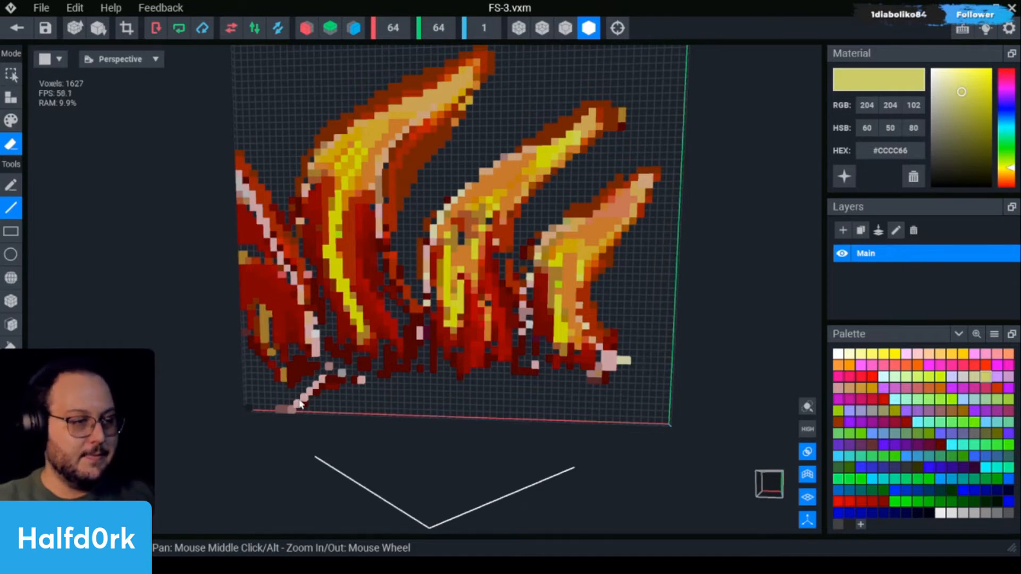
pyautogui.moveTo(285, 411); pyautogui.dragTo(284, 413)
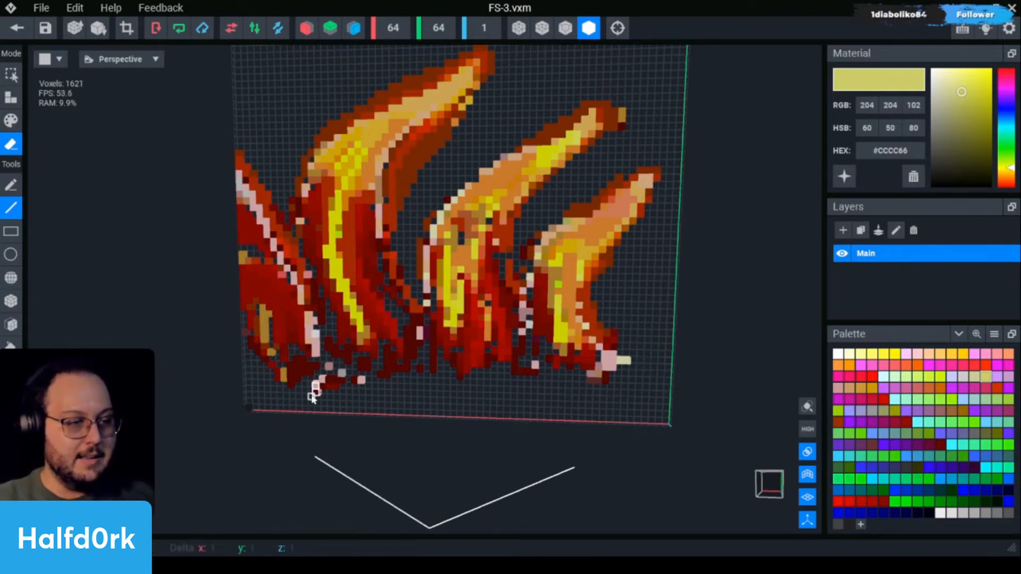
pyautogui.moveTo(343, 375); pyautogui.dragTo(360, 381)
pyautogui.scroll(-2, 492, 424)
pyautogui.scroll(1, 513, 421)
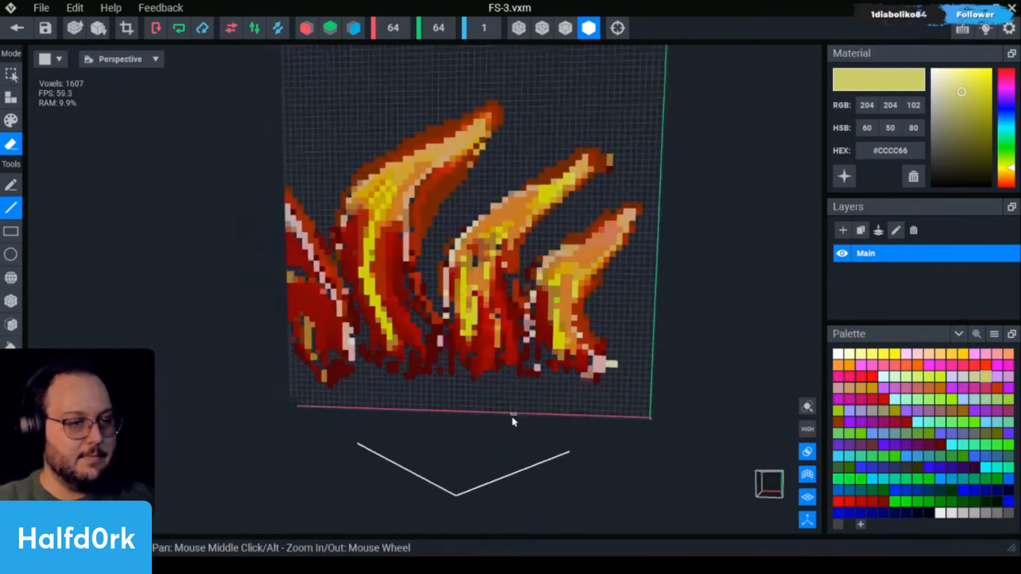
# Save the FS-3 model and return to the TCG_VFX_Fire-Spikes rig.
pyautogui.scroll(-2, 514, 421)
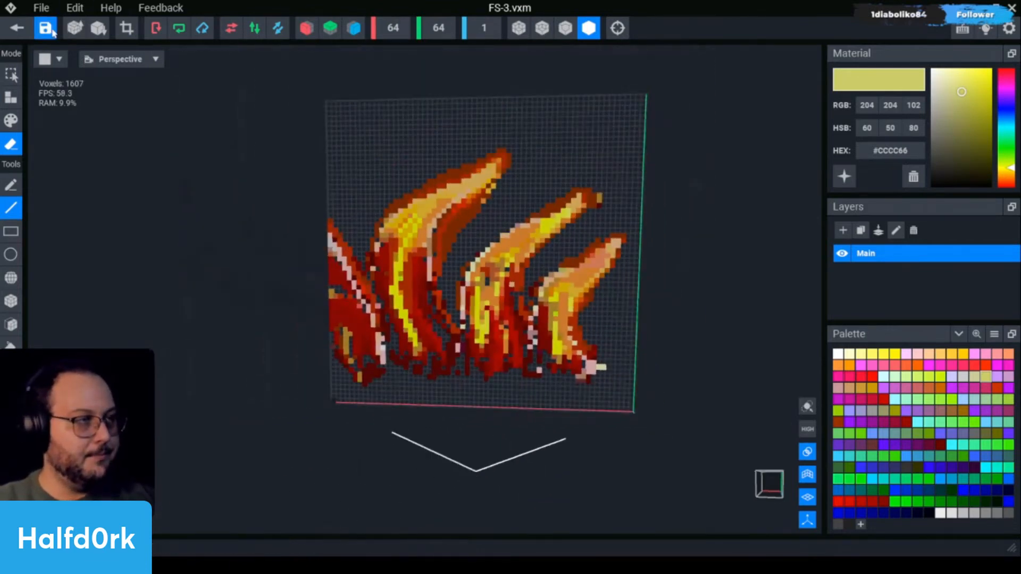
pyautogui.click(17, 28)
pyautogui.click(390, 213)
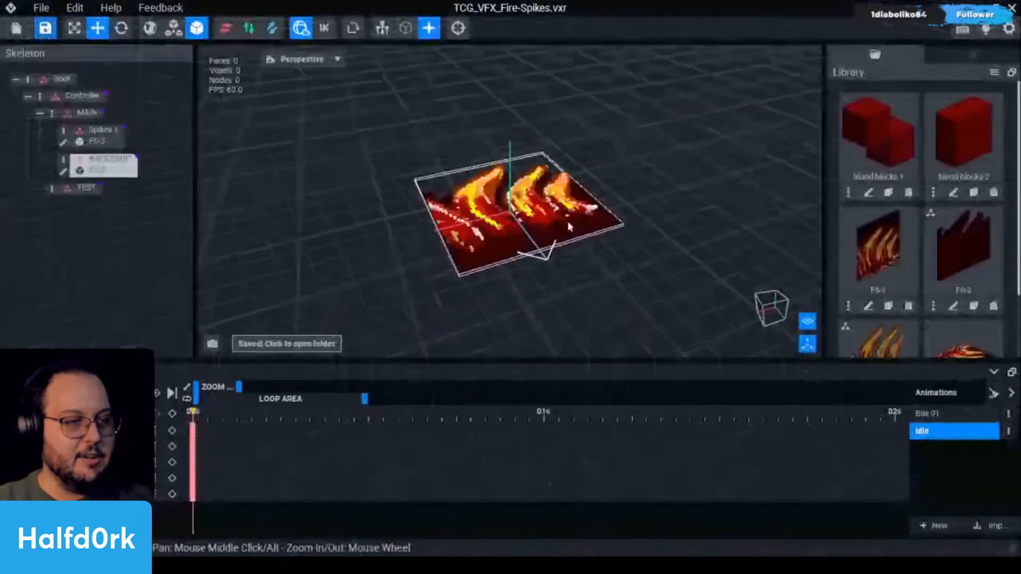
# Examine how the cleaned FS-3 spikes sit over the FS-2 backdrop in the rig, with and without the spikes selected.
pyautogui.click(667, 190)
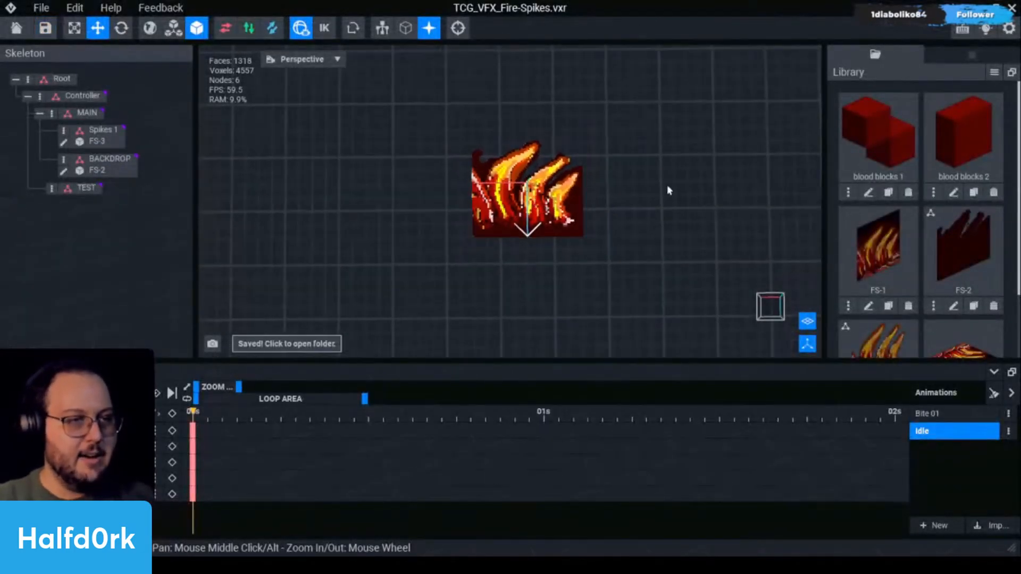
pyautogui.click(565, 198)
pyautogui.click(674, 219)
pyautogui.click(568, 199)
pyautogui.moveTo(668, 244)
pyautogui.mouseDown(button='right')
pyautogui.moveTo(725, 269)
pyautogui.moveTo(537, 205)
pyautogui.moveTo(681, 244)
pyautogui.mouseUp(button='right')
pyautogui.click(681, 244)
pyautogui.click(553, 202)
pyautogui.moveTo(553, 202); pyautogui.dragTo(579, 207, button='right')
pyautogui.scroll(2, 541, 212)
pyautogui.click(647, 217)
pyautogui.click(555, 200)
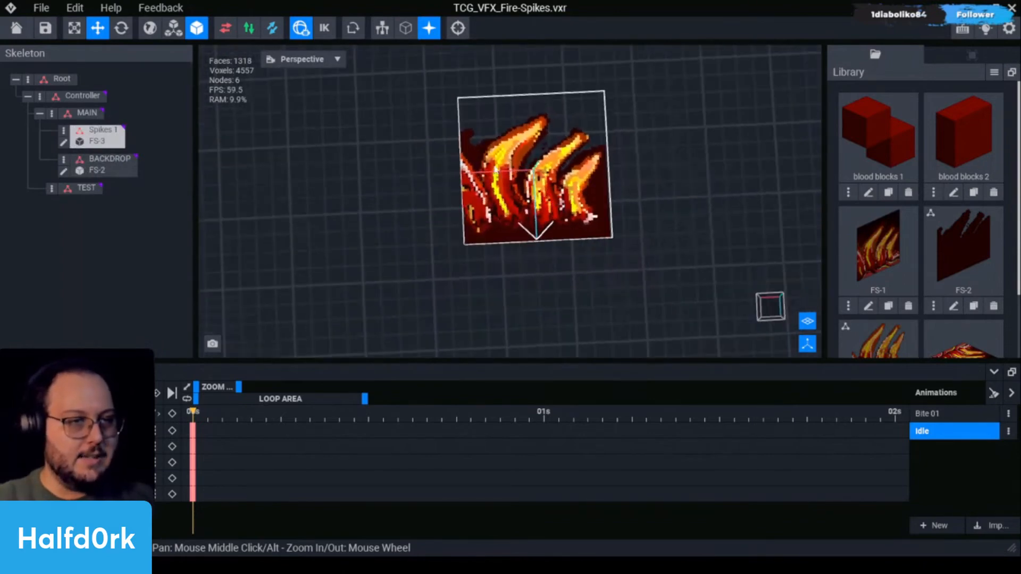
# Examine the layered fire spikes from several angles and distances, with and without the Spikes 1 node selected.
pyautogui.click(562, 223)
pyautogui.click(595, 162)
pyautogui.click(559, 177)
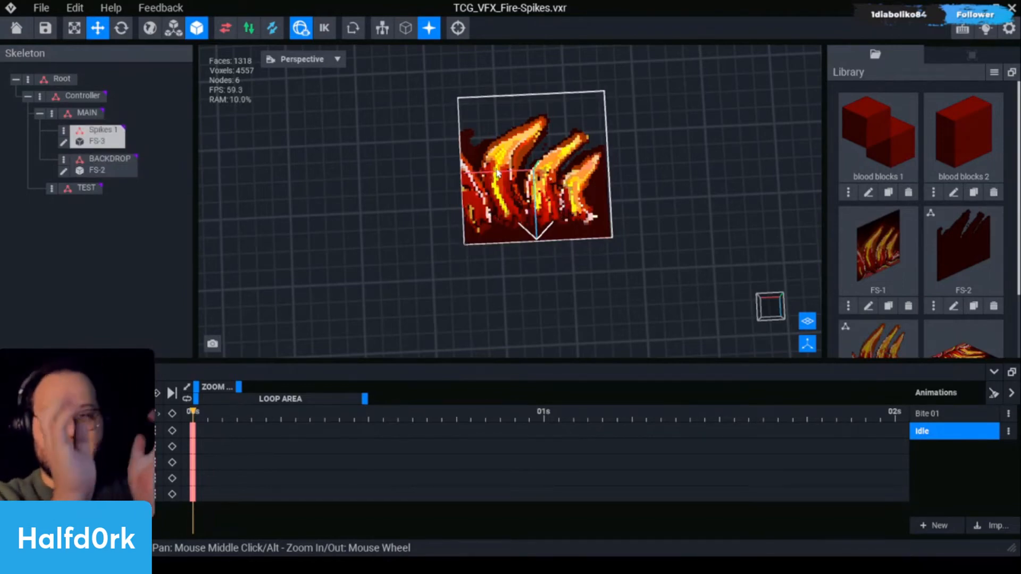
pyautogui.moveTo(498, 168); pyautogui.dragTo(503, 192, button='right')
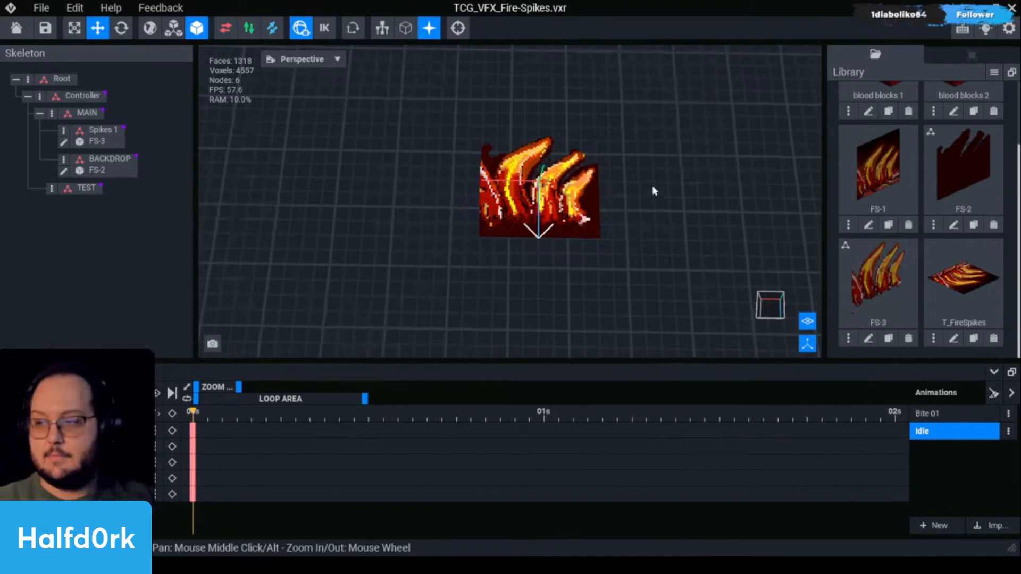
pyautogui.click(599, 187)
pyautogui.scroll(2, 647, 187)
pyautogui.scroll(1, 651, 186)
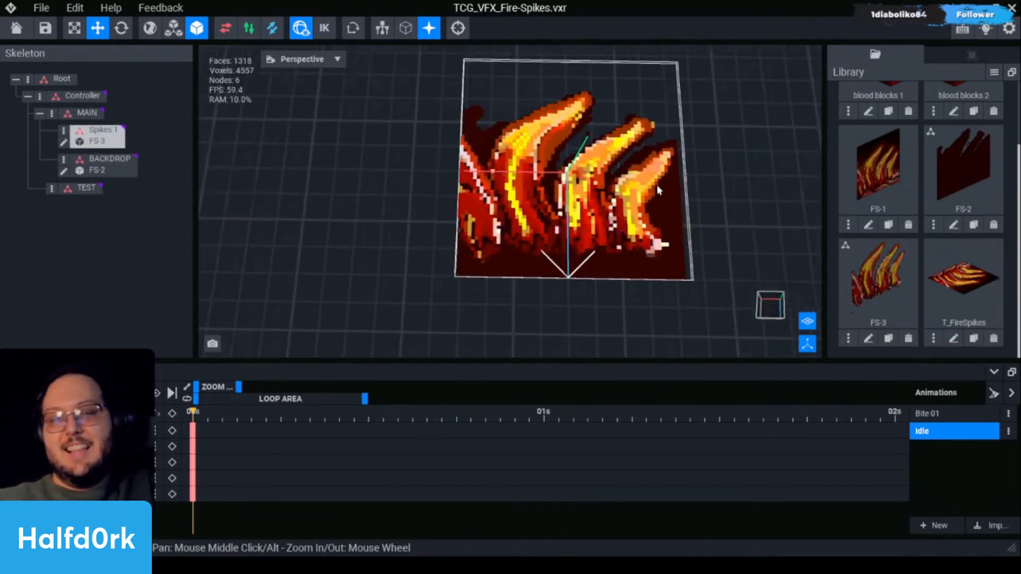
pyautogui.click(553, 150)
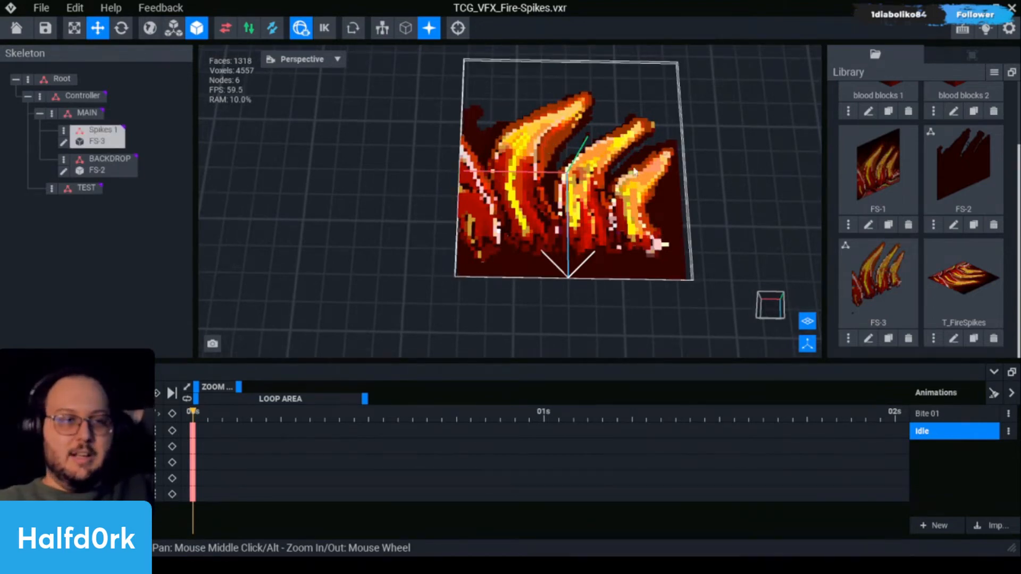
pyautogui.scroll(-2, 651, 175)
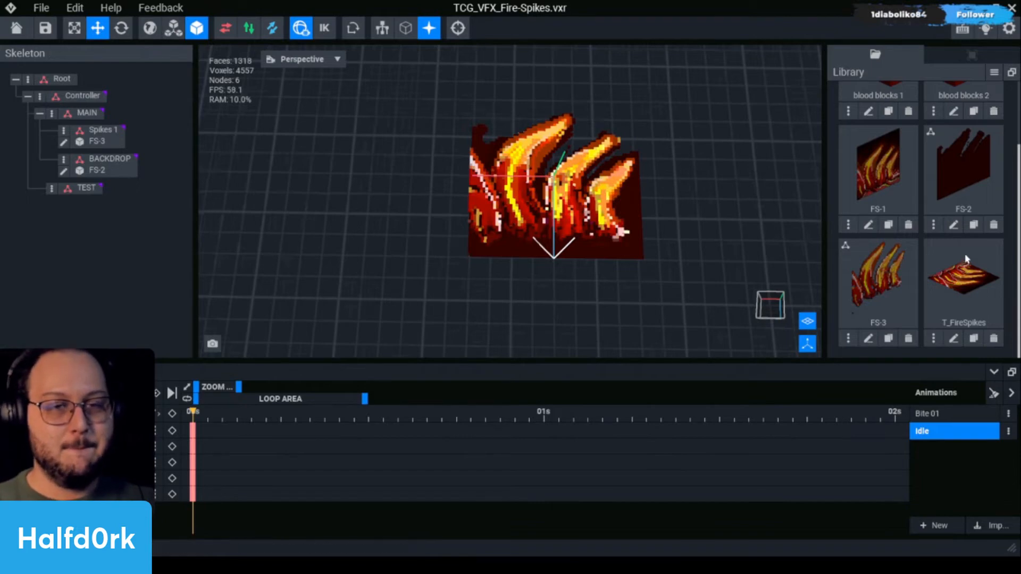
pyautogui.moveTo(607, 197); pyautogui.dragTo(614, 196, button='right')
pyautogui.scroll(1, 652, 154)
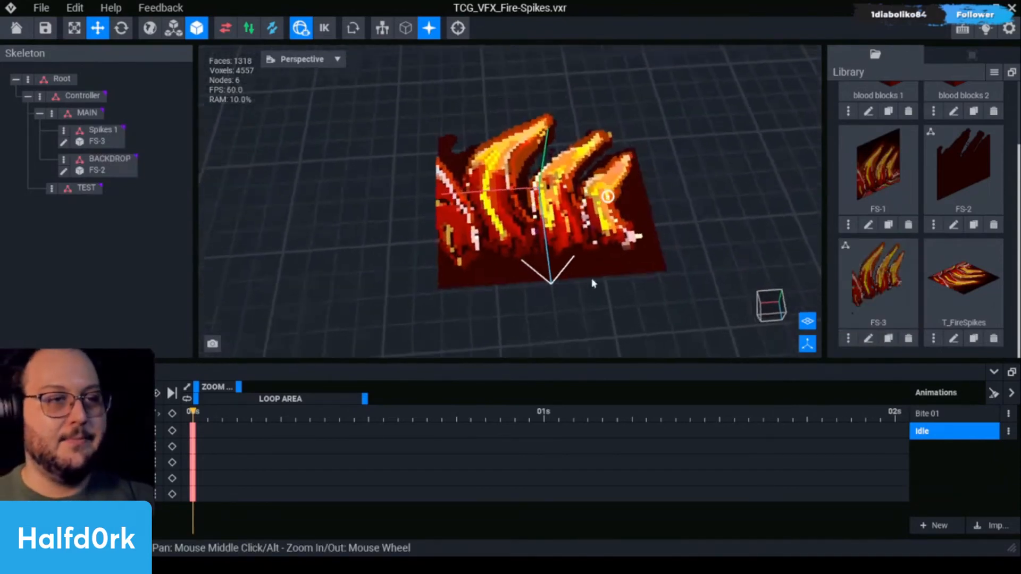
# Clone the FS-3 model in the library under the name FS-4.
pyautogui.click(887, 338)
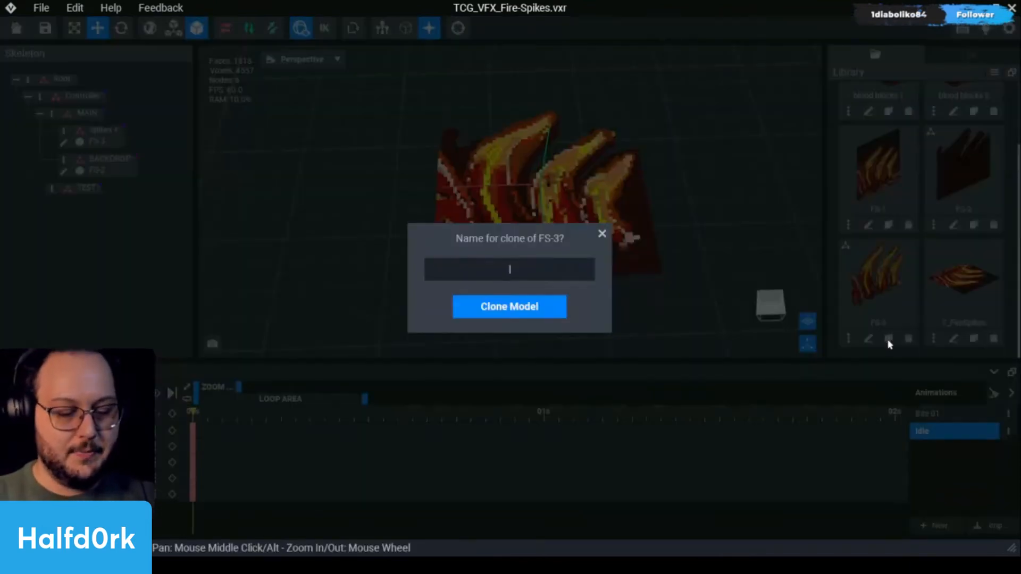
pyautogui.click(887, 345)
pyautogui.click(888, 340)
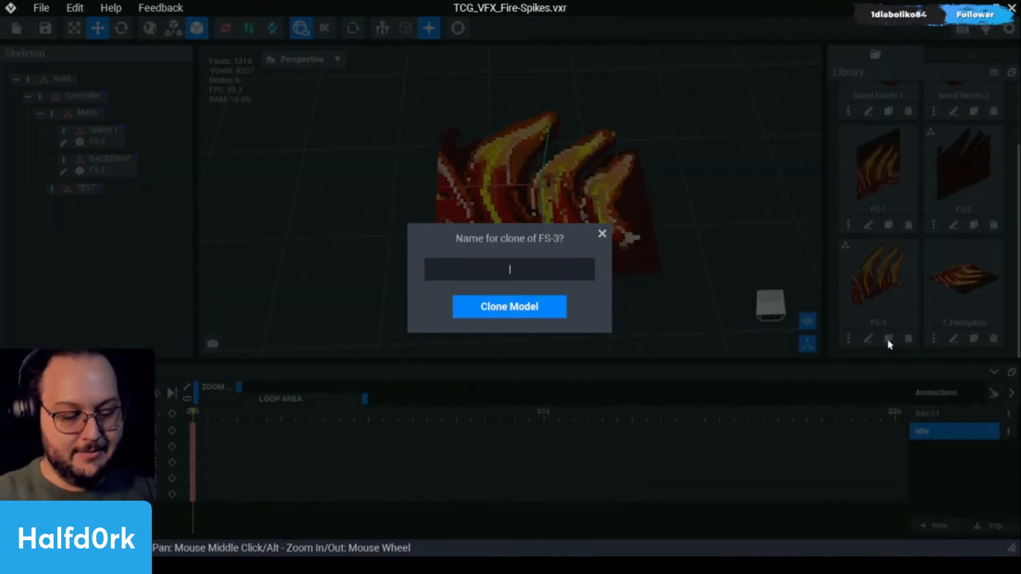
pyautogui.write('FS-4')
pyautogui.press('Return')
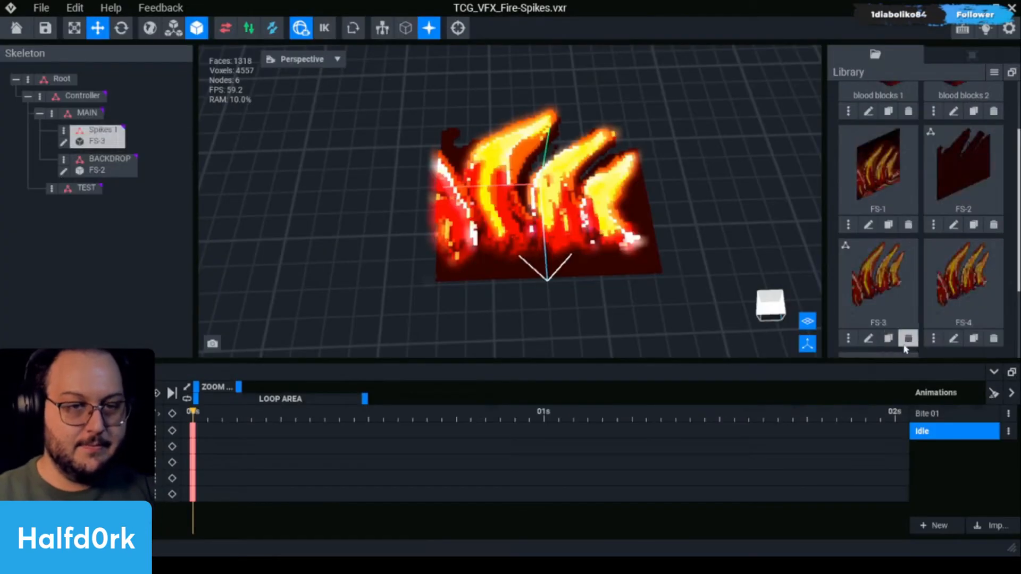
# Assign the FS-4 model to the Spikes 1 node in place of FS-3 and open FS-4 for editing.
pyautogui.moveTo(575, 198); pyautogui.dragTo(556, 189, button='right')
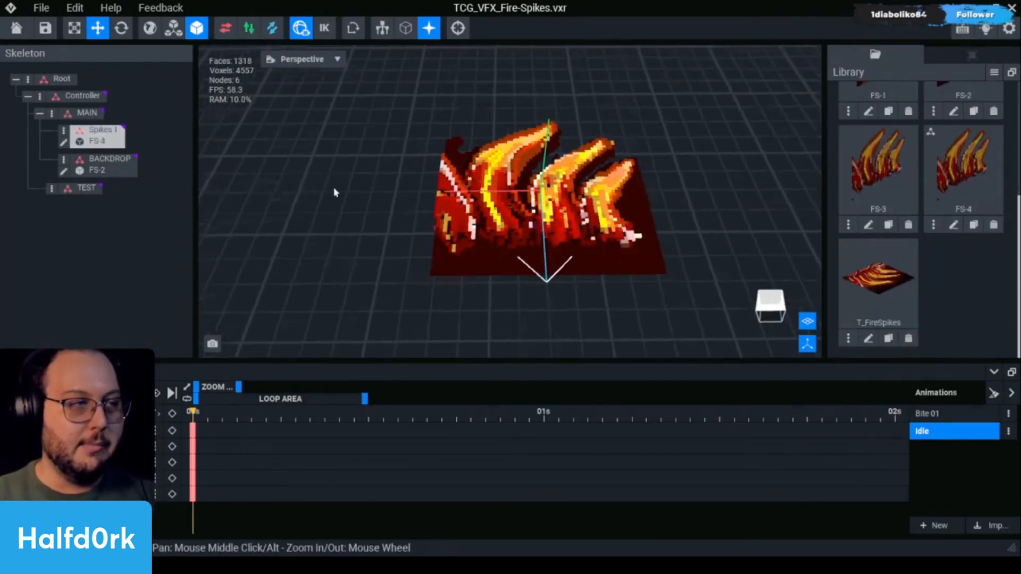
pyautogui.click(90, 151)
pyautogui.click(64, 143)
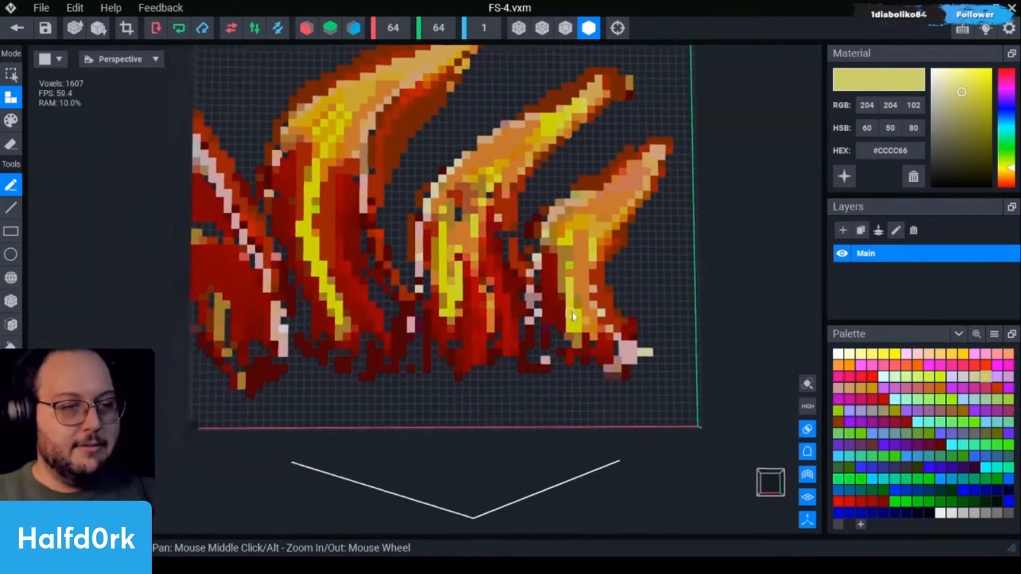
# Sample the dark red #990000 from the flame and fill the gaps around the right flame's left edge and base.
pyautogui.keyDown('alt'); pyautogui.click(554, 309); pyautogui.keyUp('alt')
pyautogui.keyDown('ctrl'); pyautogui.click(544, 219); pyautogui.keyUp('ctrl')
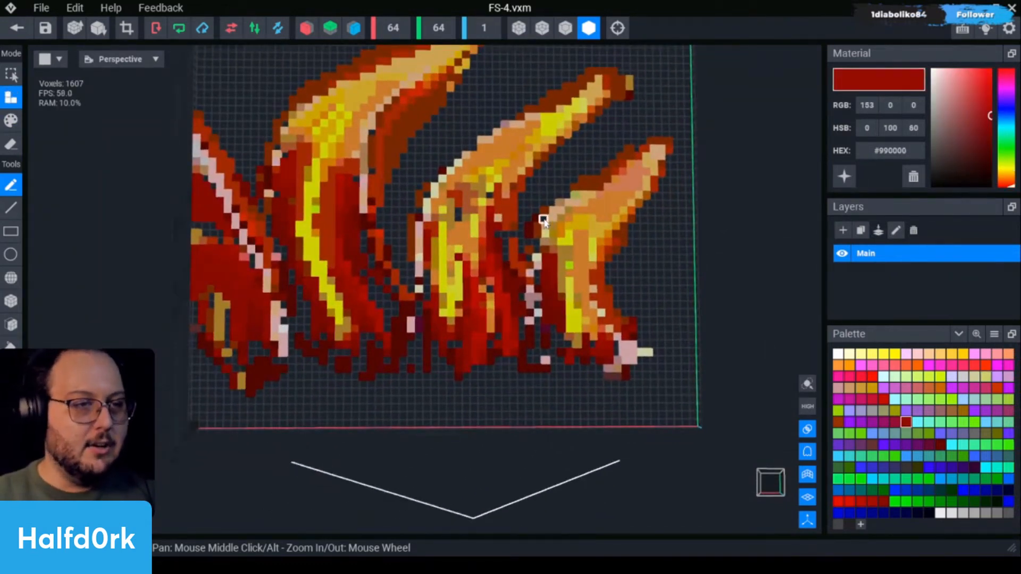
pyautogui.click(537, 243)
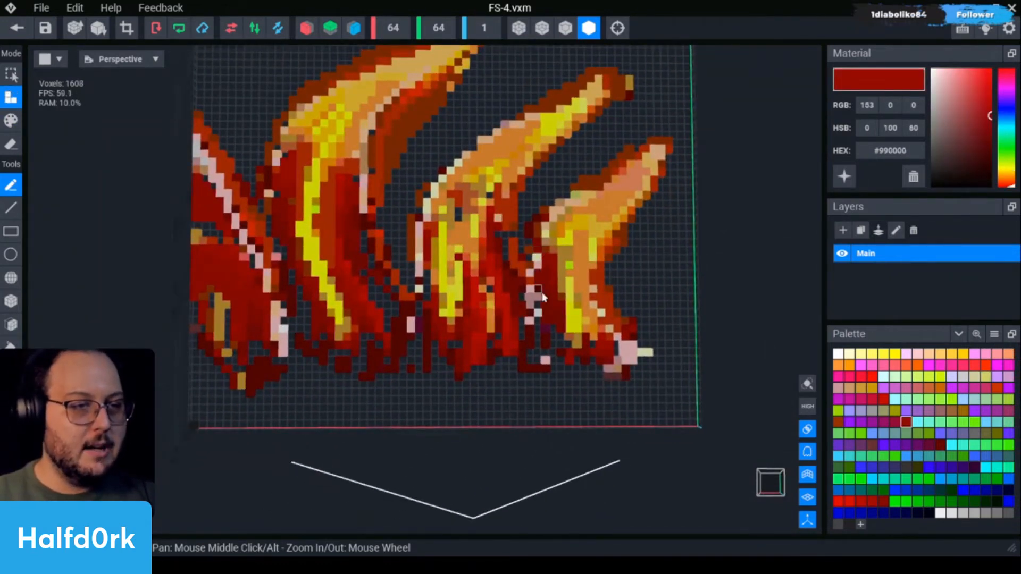
pyautogui.moveTo(557, 334)
pyautogui.mouseDown()
pyautogui.moveTo(560, 352)
pyautogui.moveTo(561, 337)
pyautogui.moveTo(586, 361)
pyautogui.moveTo(617, 365)
pyautogui.mouseUp()
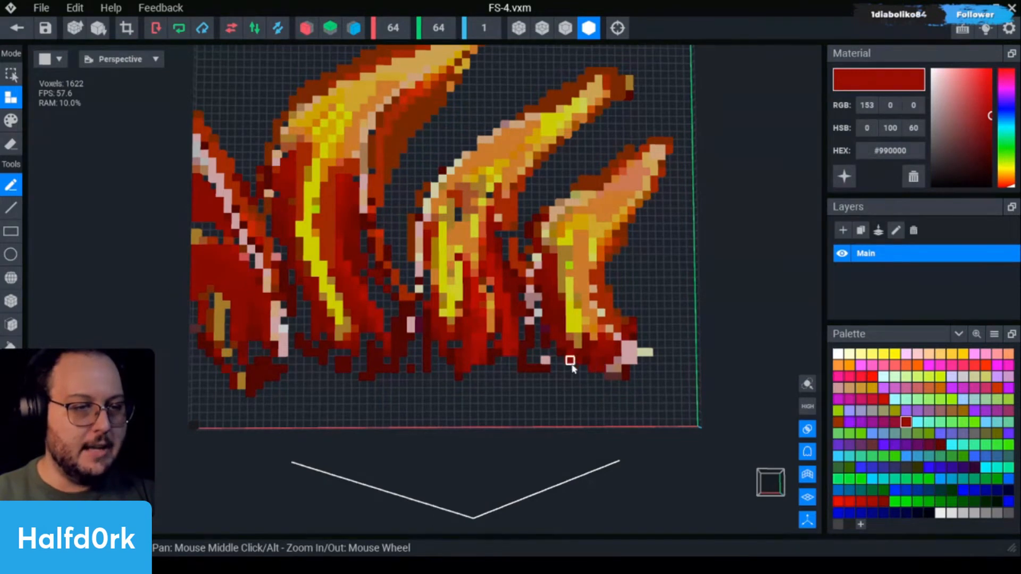
pyautogui.moveTo(554, 344); pyautogui.dragTo(563, 360)
pyautogui.click(579, 366)
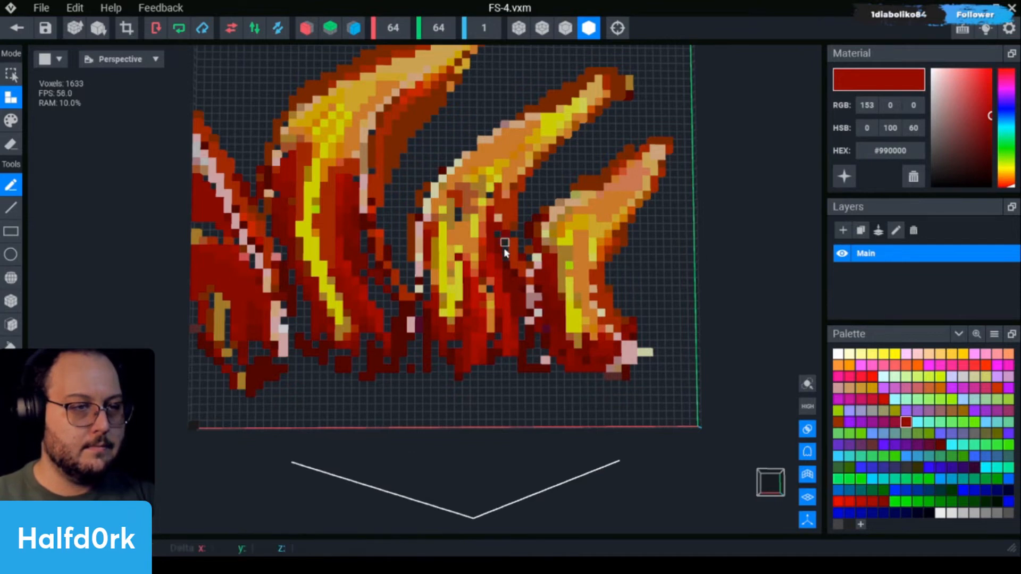
# Fill the gaps along both sides and the base of the middle flame and the tall flame's right edge with dark red voxels.
pyautogui.moveTo(513, 259); pyautogui.dragTo(513, 234)
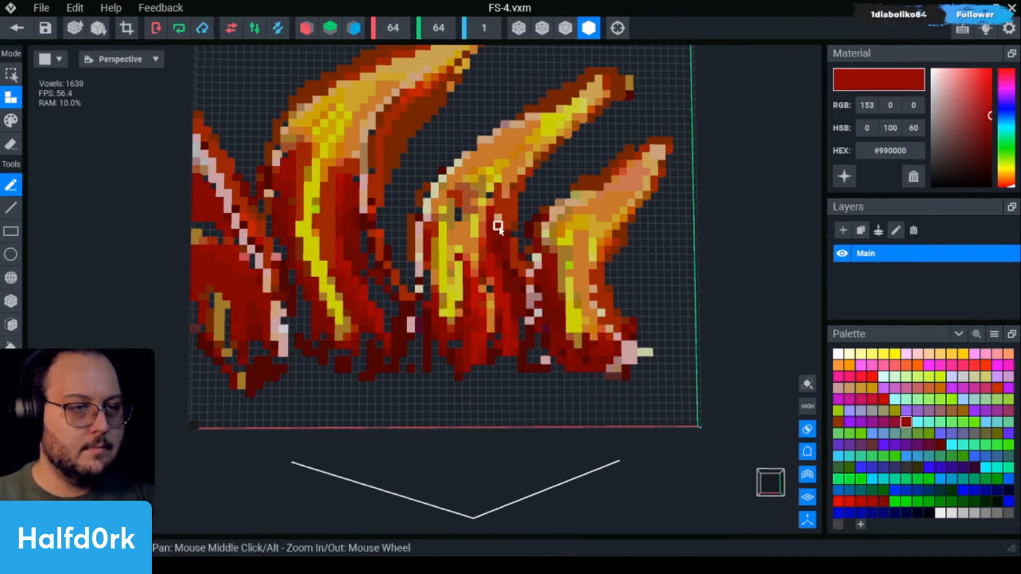
pyautogui.click(487, 195)
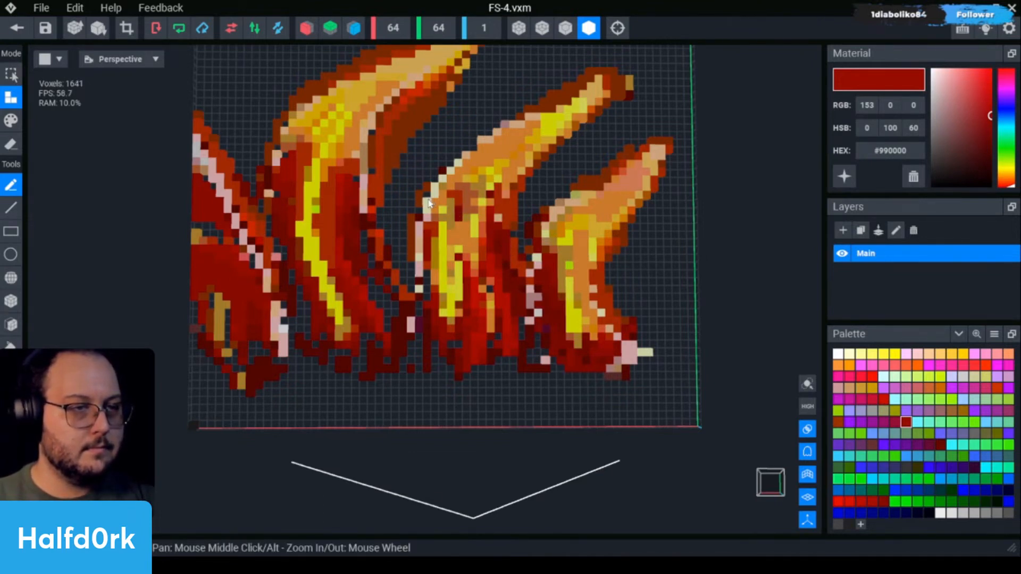
pyautogui.moveTo(429, 273); pyautogui.dragTo(428, 295)
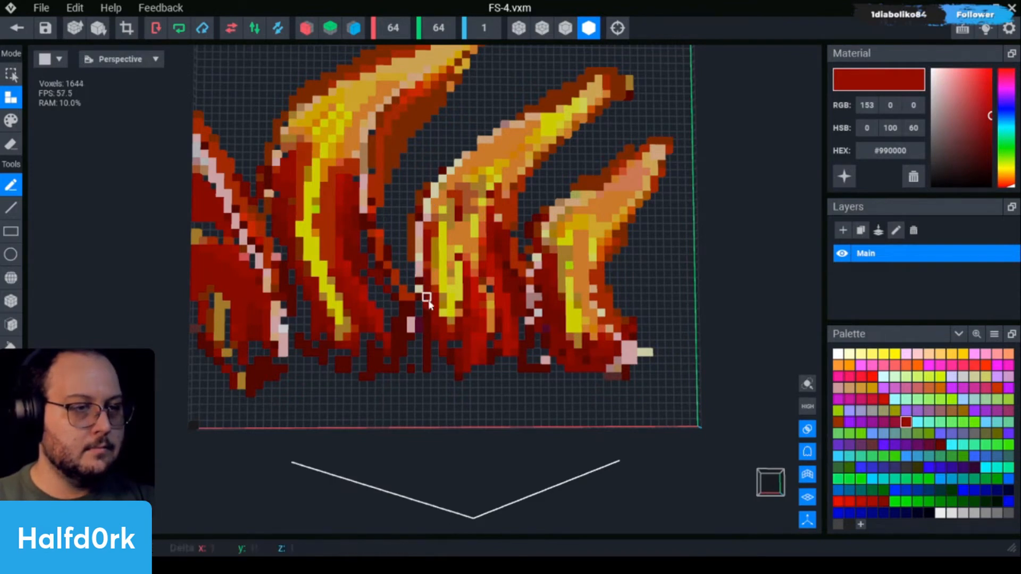
pyautogui.moveTo(459, 347); pyautogui.dragTo(444, 346)
pyautogui.click(418, 313)
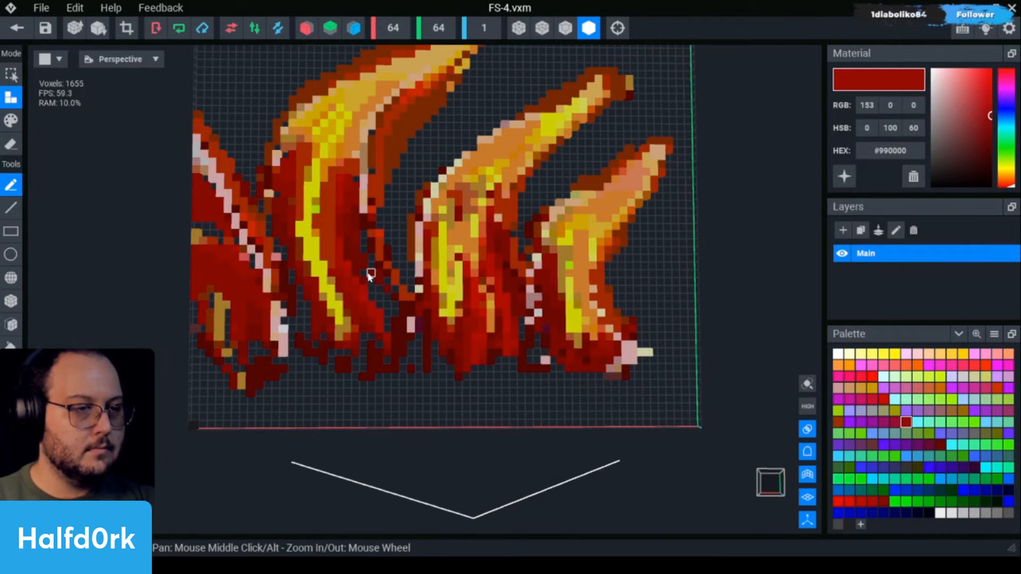
pyautogui.moveTo(371, 283)
pyautogui.mouseDown()
pyautogui.moveTo(387, 298)
pyautogui.moveTo(388, 327)
pyautogui.moveTo(394, 290)
pyautogui.moveTo(371, 256)
pyautogui.mouseUp()
pyautogui.moveTo(371, 166); pyautogui.dragTo(372, 131)
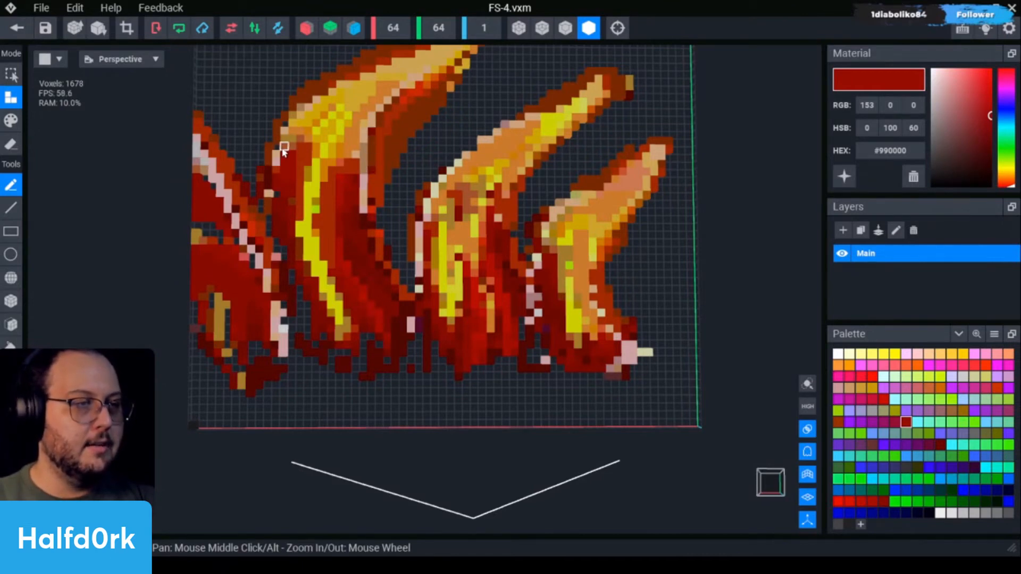
# Fill the holes inside the leftmost flame and between it and the tall flame with dark red, using the Rectangle tool.
pyautogui.scroll(-3, 354, 234)
pyautogui.moveTo(144, 199); pyautogui.dragTo(360, 243, button='middle')
pyautogui.scroll(-1, 360, 243)
pyautogui.click(11, 208)
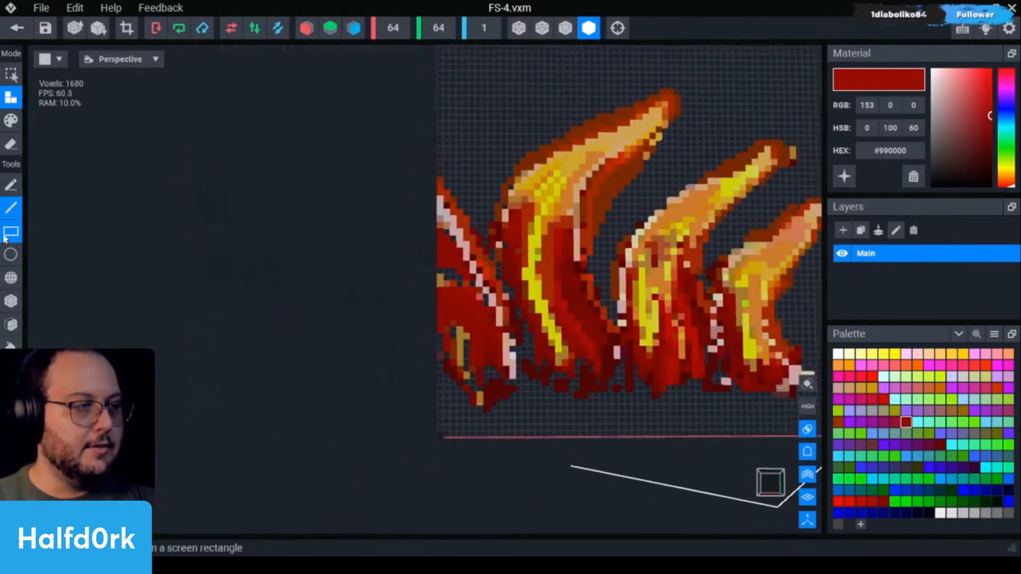
pyautogui.click(11, 231)
pyautogui.scroll(3, 377, 274)
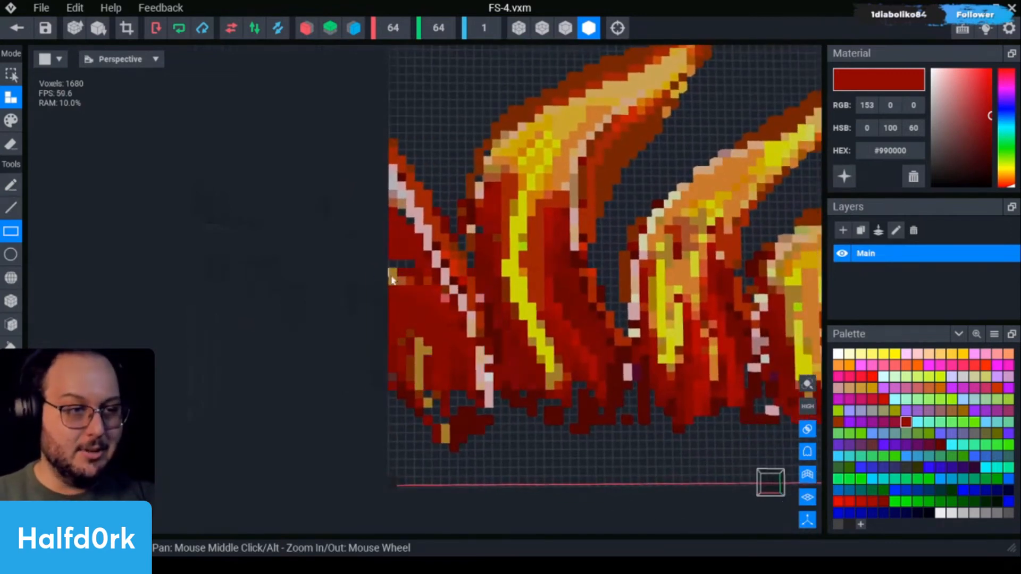
pyautogui.moveTo(758, 397); pyautogui.dragTo(746, 395)
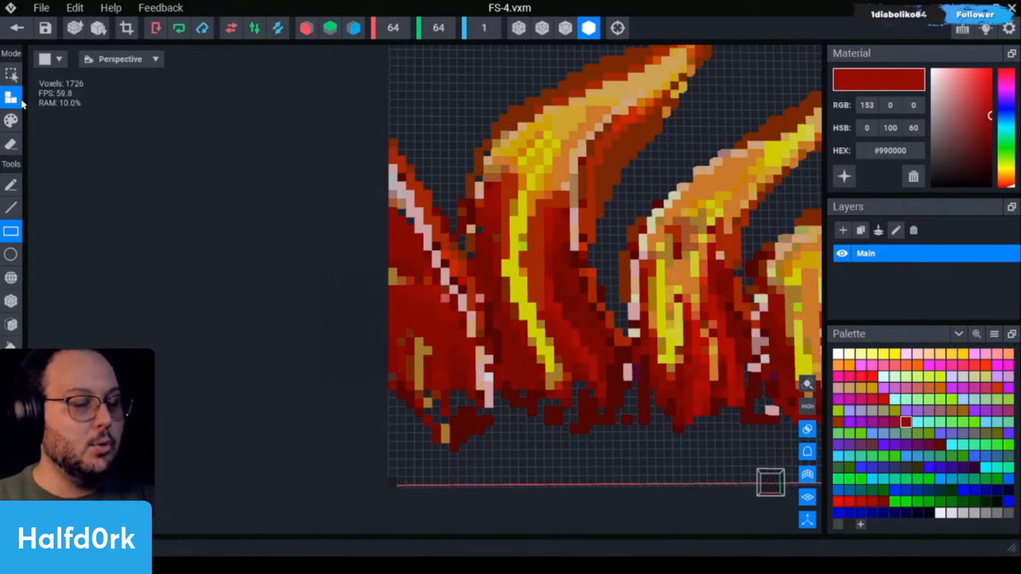
pyautogui.moveTo(514, 153); pyautogui.dragTo(474, 266)
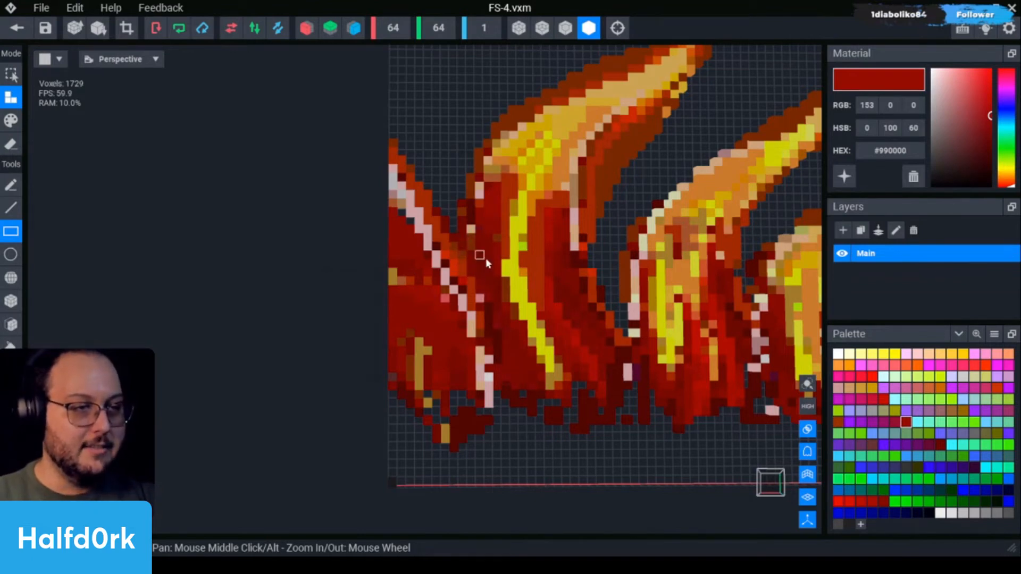
# Fill the ragged gaps along the base of the leftmost and tall flames with dark red rectangles.
pyautogui.moveTo(436, 371); pyautogui.dragTo(471, 419)
pyautogui.click(431, 393)
pyautogui.moveTo(536, 365)
pyautogui.mouseDown()
pyautogui.moveTo(595, 412)
pyautogui.moveTo(557, 421)
pyautogui.moveTo(511, 370)
pyautogui.mouseUp()
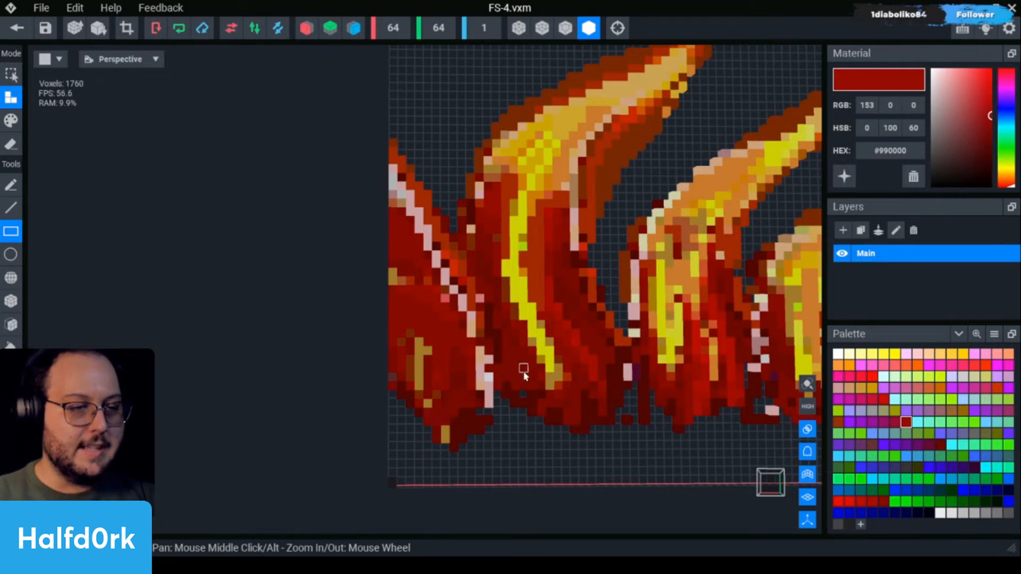
pyautogui.click(485, 417)
pyautogui.moveTo(505, 400); pyautogui.dragTo(396, 372, button='middle')
pyautogui.moveTo(380, 349); pyautogui.dragTo(381, 389)
pyautogui.click(396, 367)
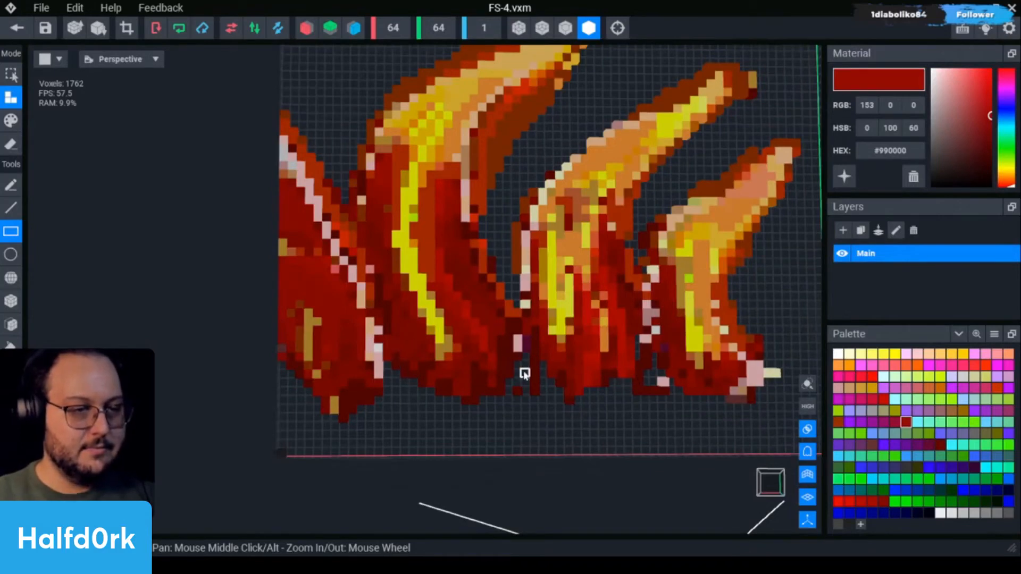
# Fill the remaining gaps at the base of the middle and right flames with dark red rectangles.
pyautogui.moveTo(543, 366); pyautogui.dragTo(560, 390)
pyautogui.moveTo(667, 367); pyautogui.dragTo(649, 390)
pyautogui.scroll(-3, 714, 378)
pyautogui.scroll(2, 638, 287)
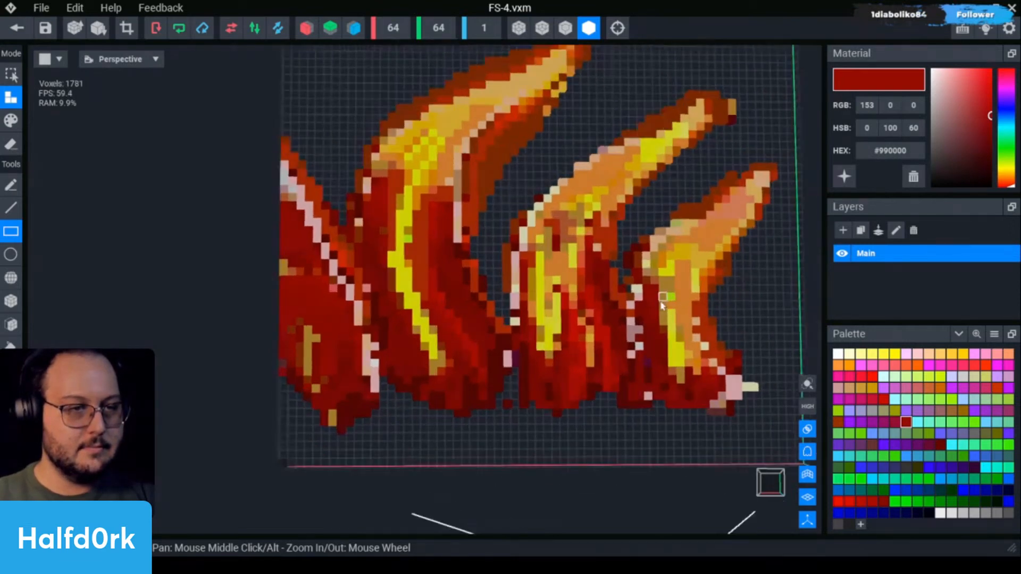
pyautogui.scroll(-5, 613, 272)
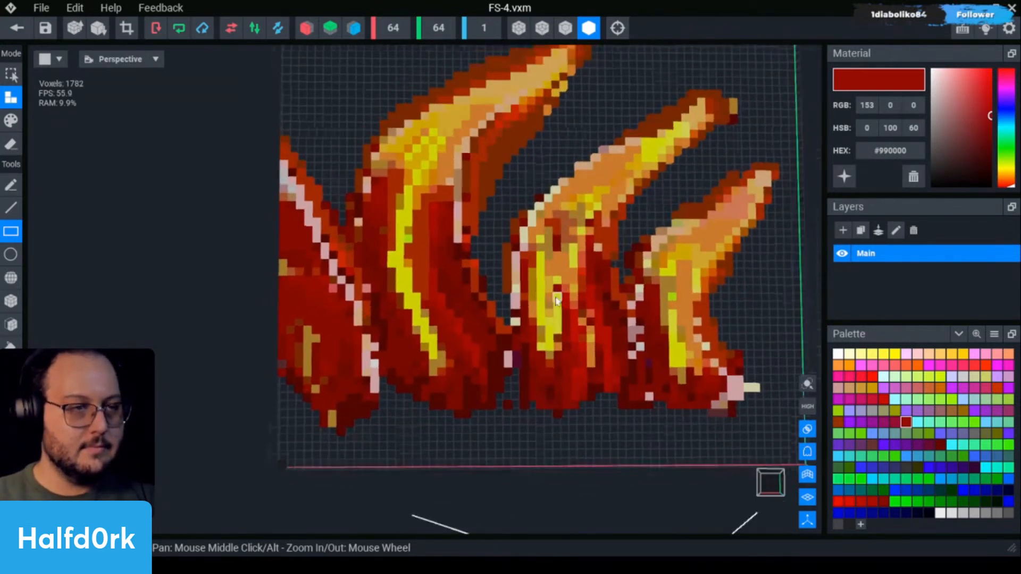
pyautogui.scroll(2, 561, 272)
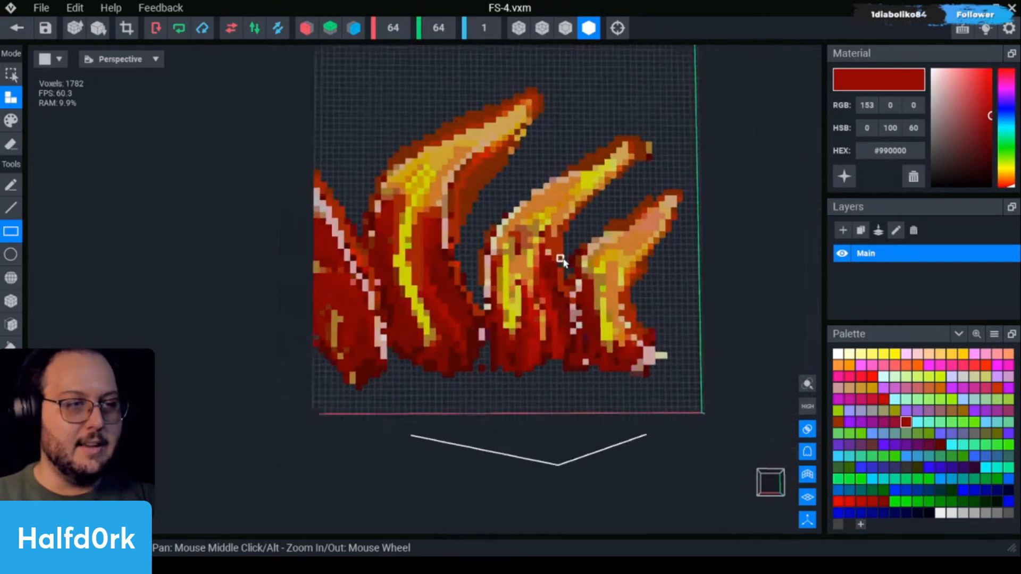
# Erase the excess voxels along the tall flame's inner right edge with the pen to thin its outline.
pyautogui.press('p')
pyautogui.click(10, 144)
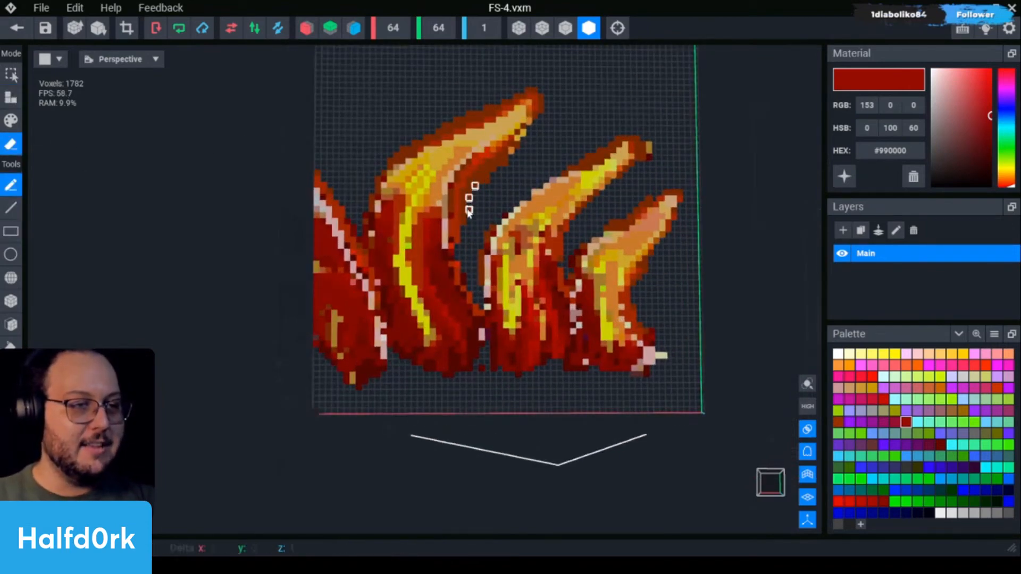
pyautogui.moveTo(500, 175); pyautogui.dragTo(493, 171)
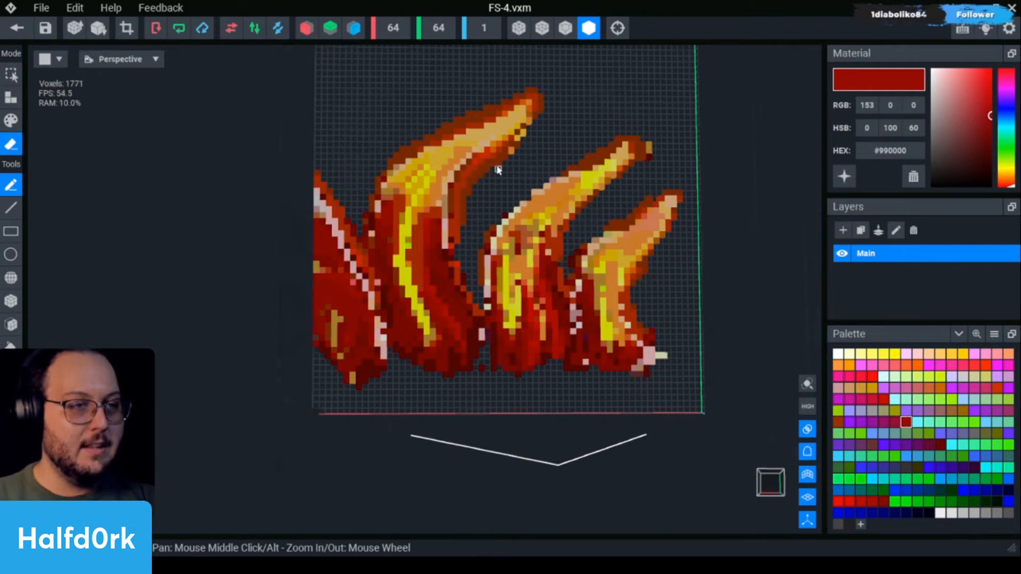
# Erase the stray single voxels protruding beneath the bases of the left and middle flames.
pyautogui.scroll(2, 465, 365)
pyautogui.scroll(2, 486, 380)
pyautogui.click(585, 433)
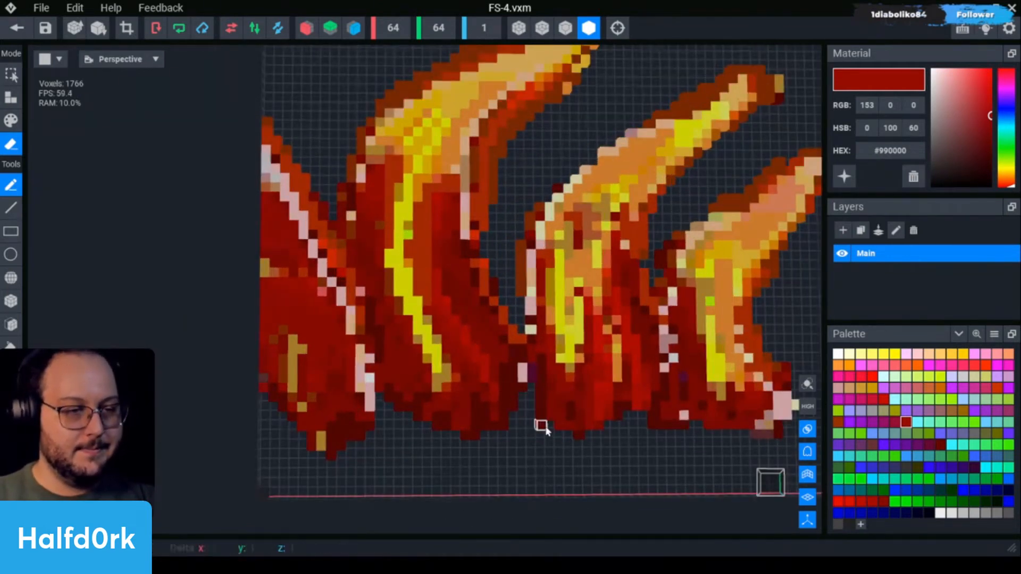
pyautogui.scroll(-2, 468, 458)
pyautogui.click(344, 415)
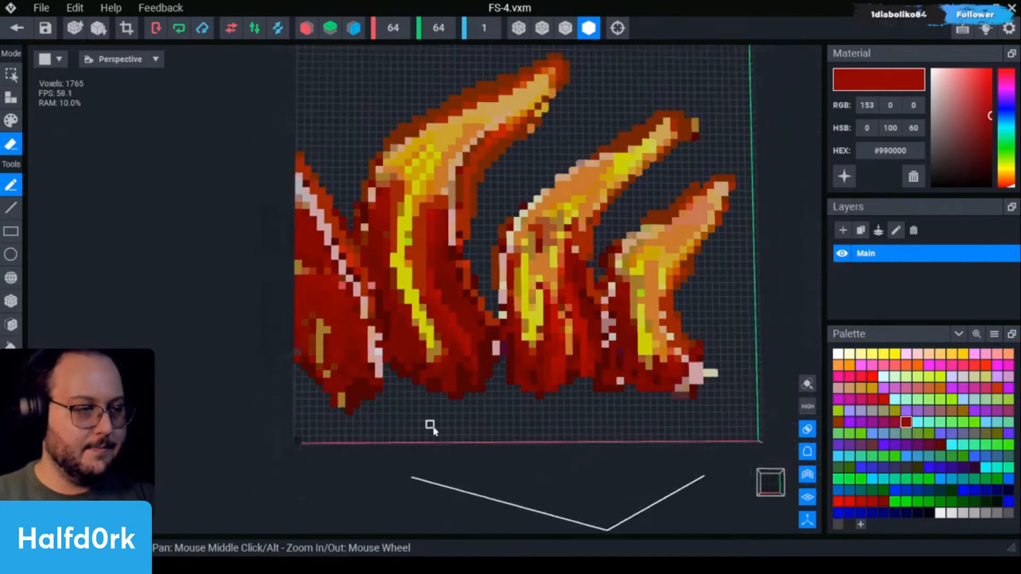
pyautogui.click(354, 410)
pyautogui.scroll(-1, 645, 387)
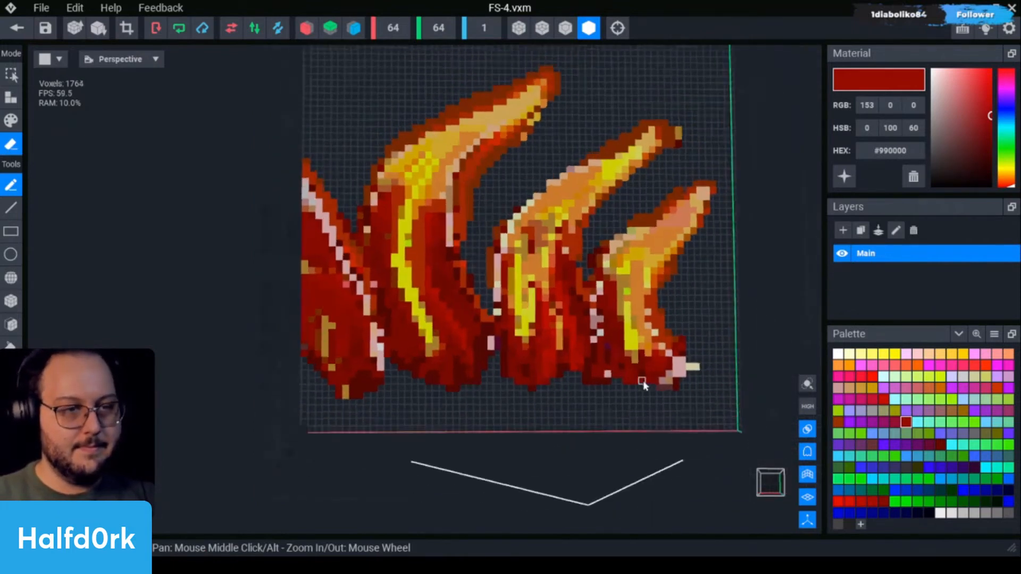
# Add a dark red voxel in the gap between the bases of the tall and middle flames.
pyautogui.scroll(3, 646, 380)
pyautogui.scroll(-1, 664, 259)
pyautogui.press('a')
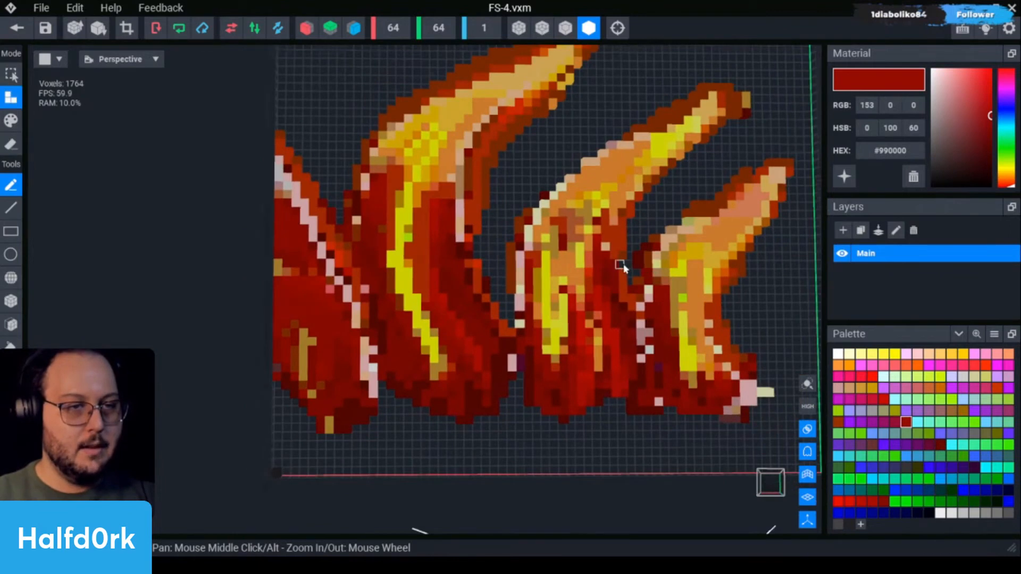
pyautogui.click(508, 322)
pyautogui.scroll(-5, 518, 228)
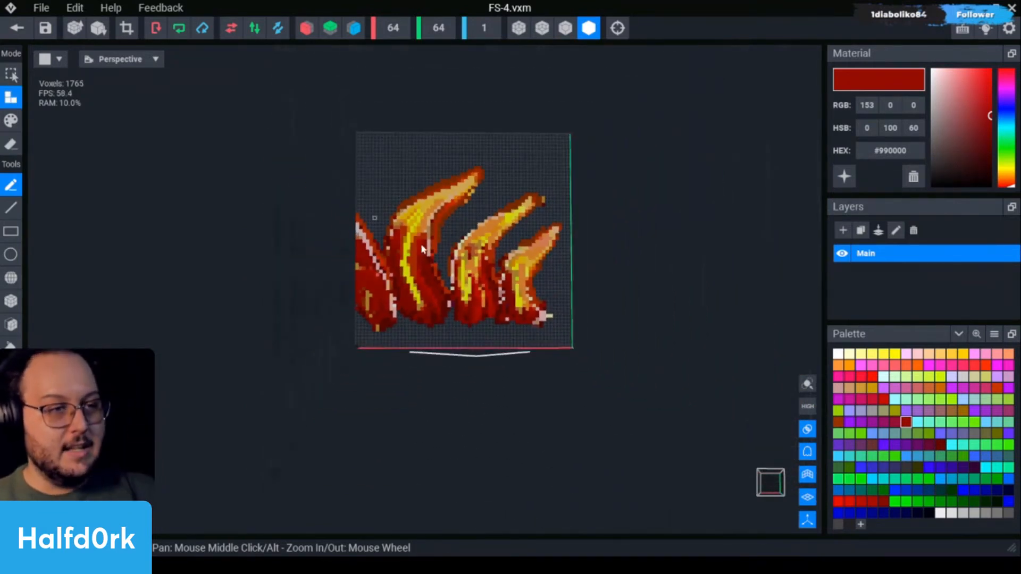
pyautogui.scroll(-2, 511, 234)
pyautogui.scroll(1, 519, 250)
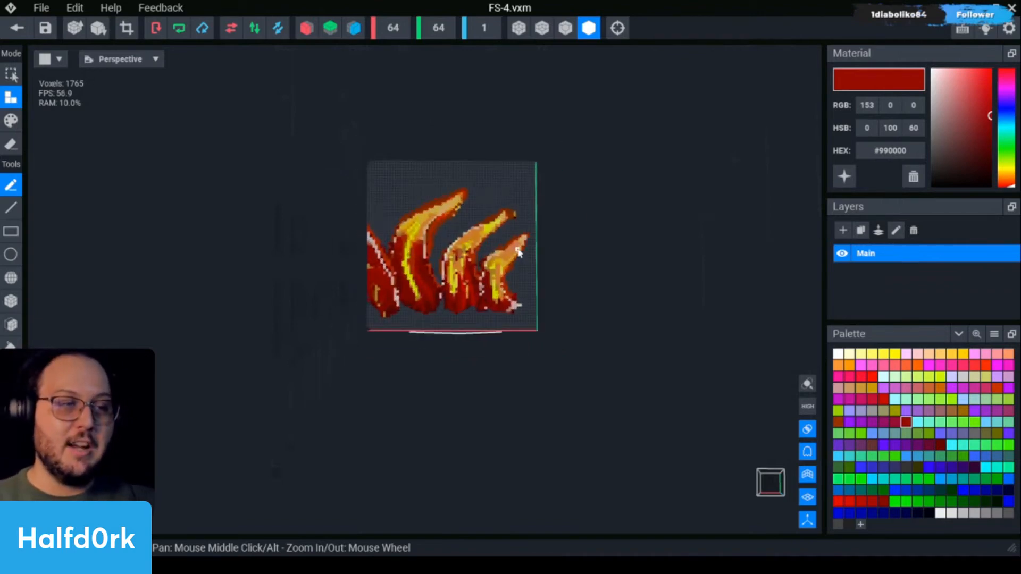
pyautogui.scroll(4, 454, 186)
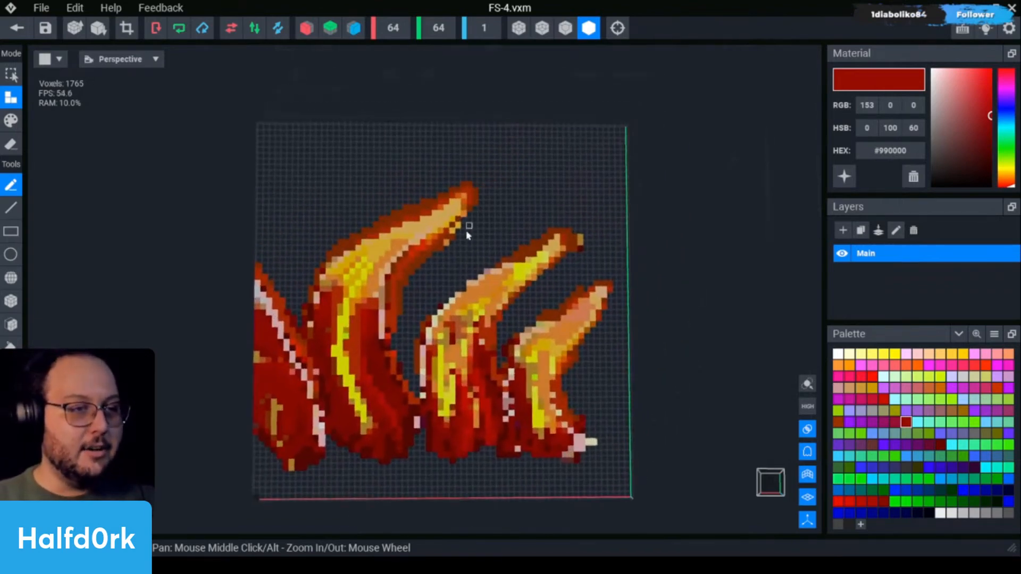
# Sample the orange-red #CC3300 from the tall flame and paint over the stray yellow voxels beneath its tip.
pyautogui.press('e')
pyautogui.press('a')
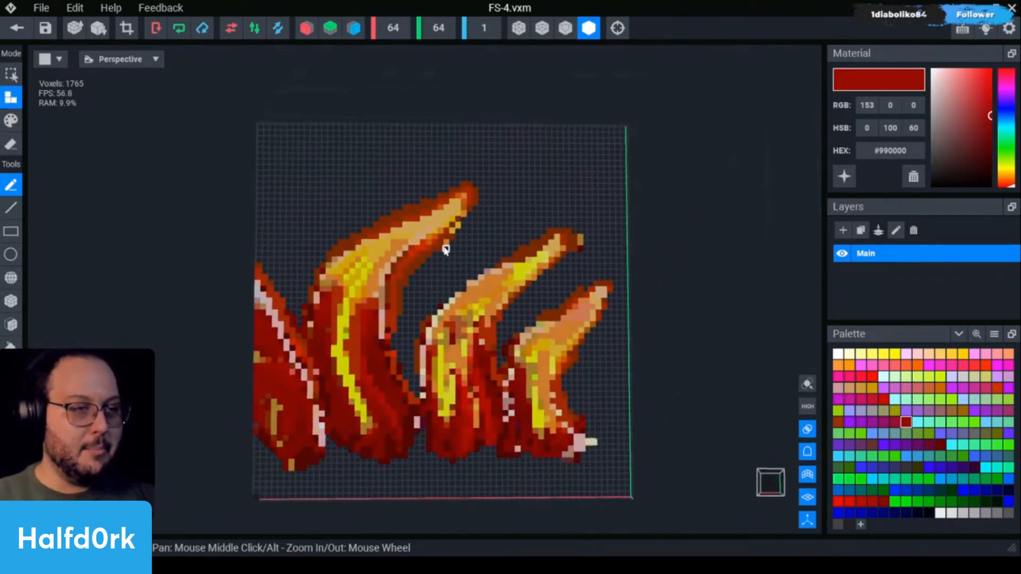
pyautogui.scroll(2, 452, 244)
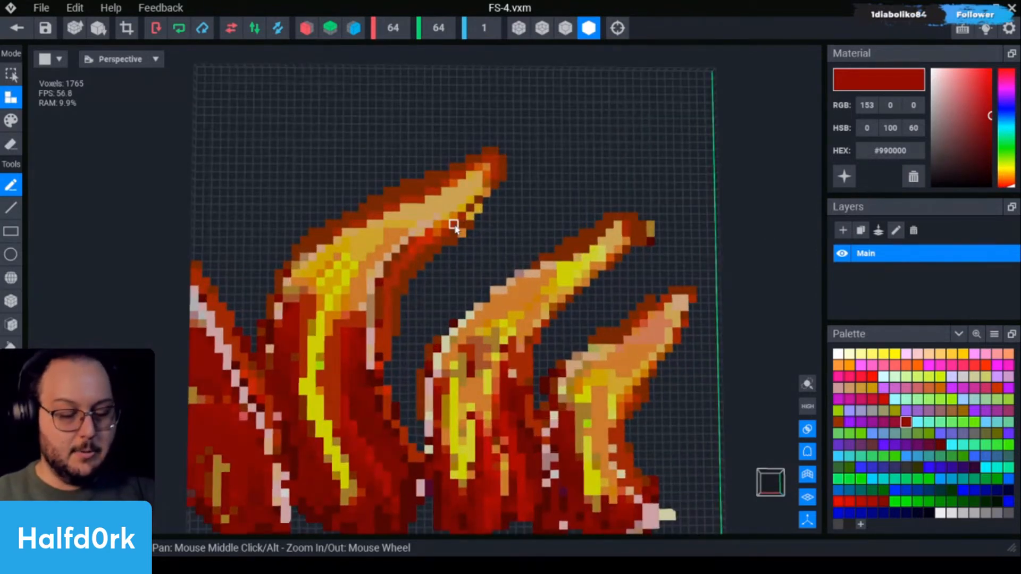
pyautogui.press('i')
pyautogui.click(454, 225)
pyautogui.press('p')
pyautogui.click(462, 232)
pyautogui.click(470, 217)
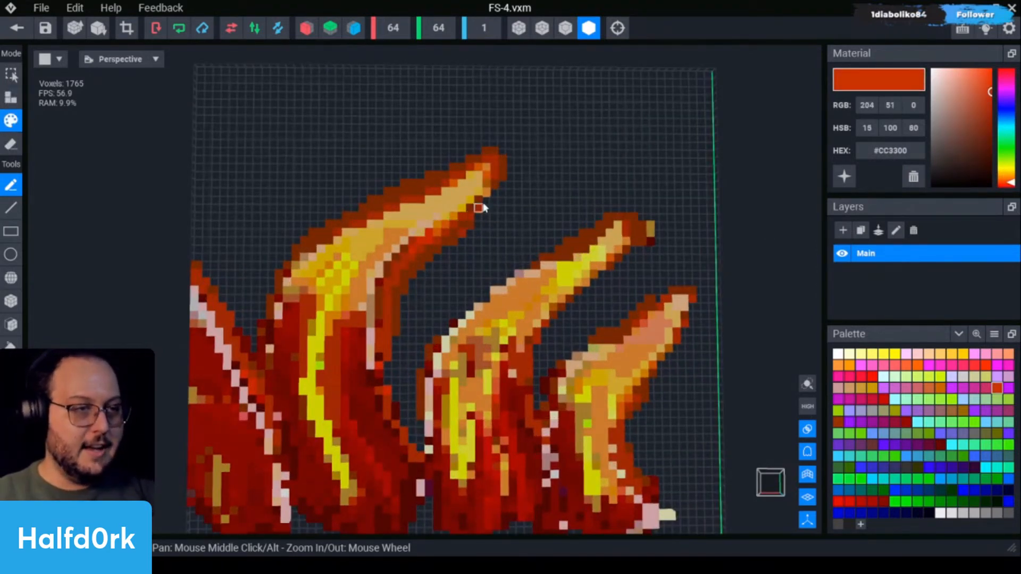
# Erase the outer voxels around the tall flame's tip to make it narrower.
pyautogui.scroll(-4, 444, 262)
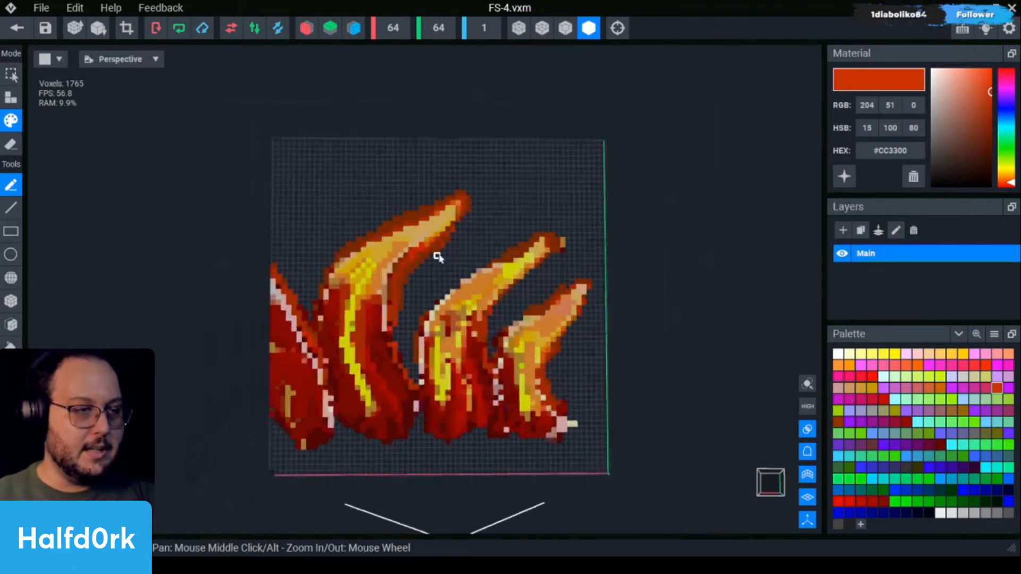
pyautogui.press('e')
pyautogui.scroll(2, 446, 255)
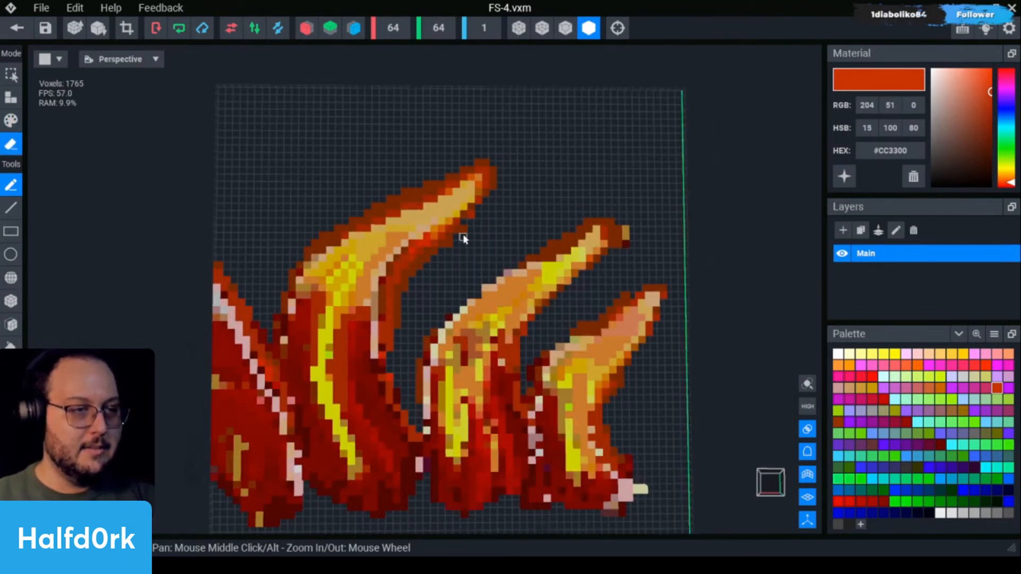
pyautogui.click(477, 217)
pyautogui.scroll(-1, 478, 217)
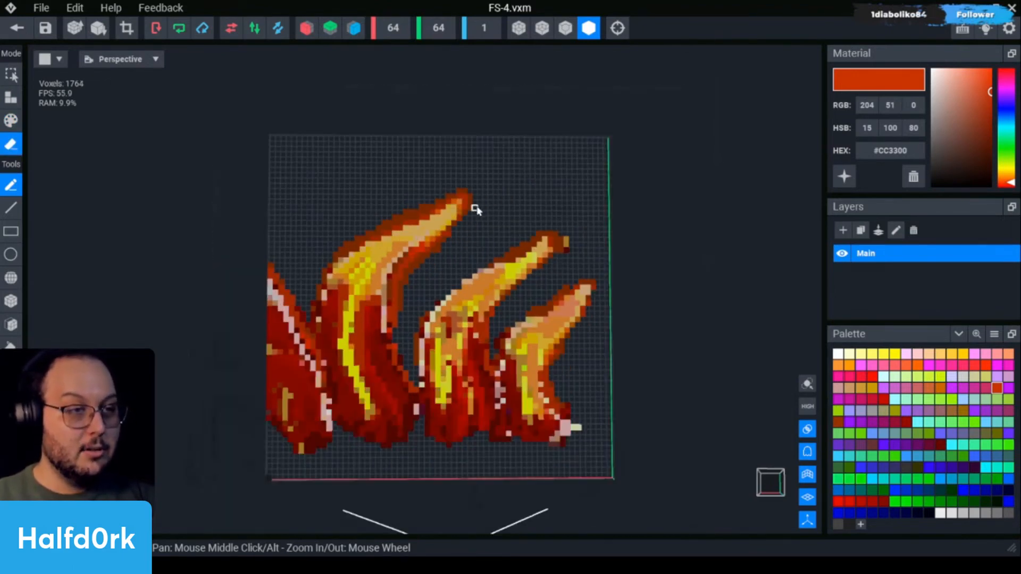
pyautogui.moveTo(469, 203); pyautogui.dragTo(456, 190)
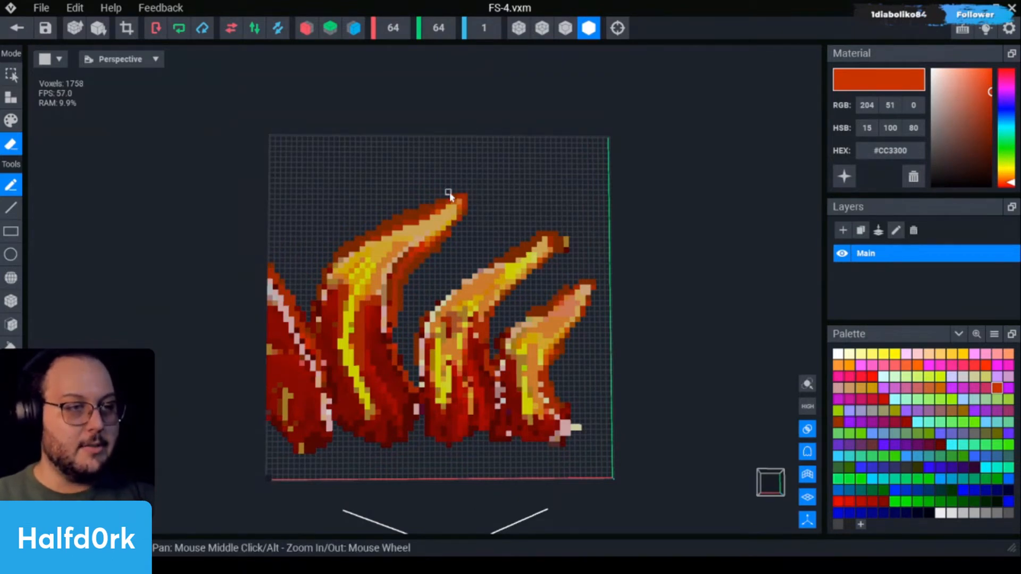
pyautogui.scroll(-3, 618, 205)
pyautogui.scroll(3, 488, 287)
# Erase the stray voxels at the middle flame's tip and thin the outline along its upper edge.
pyautogui.moveTo(582, 245)
pyautogui.mouseDown()
pyautogui.moveTo(576, 229)
pyautogui.moveTo(577, 240)
pyautogui.mouseUp()
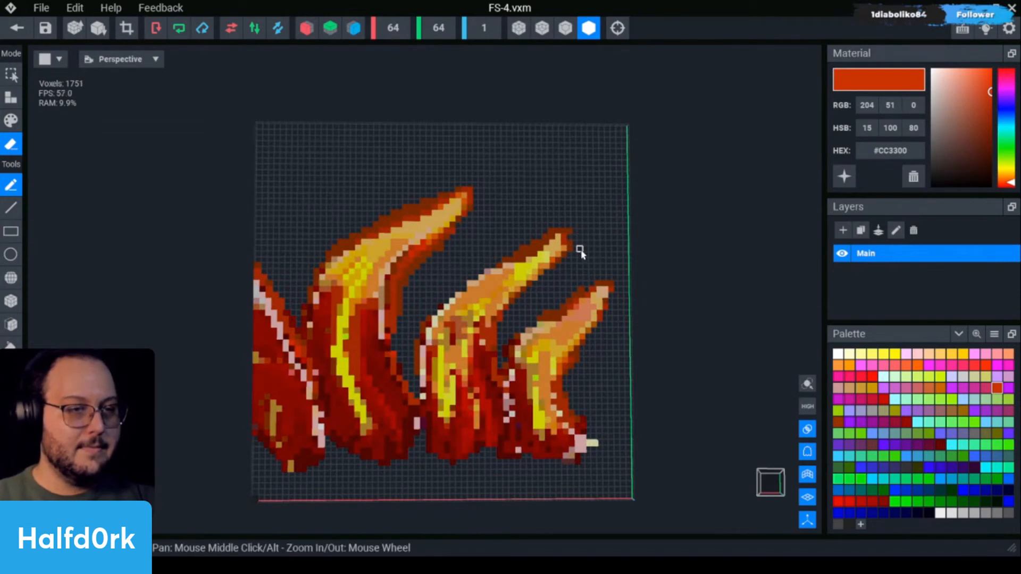
pyautogui.moveTo(556, 227); pyautogui.dragTo(522, 250)
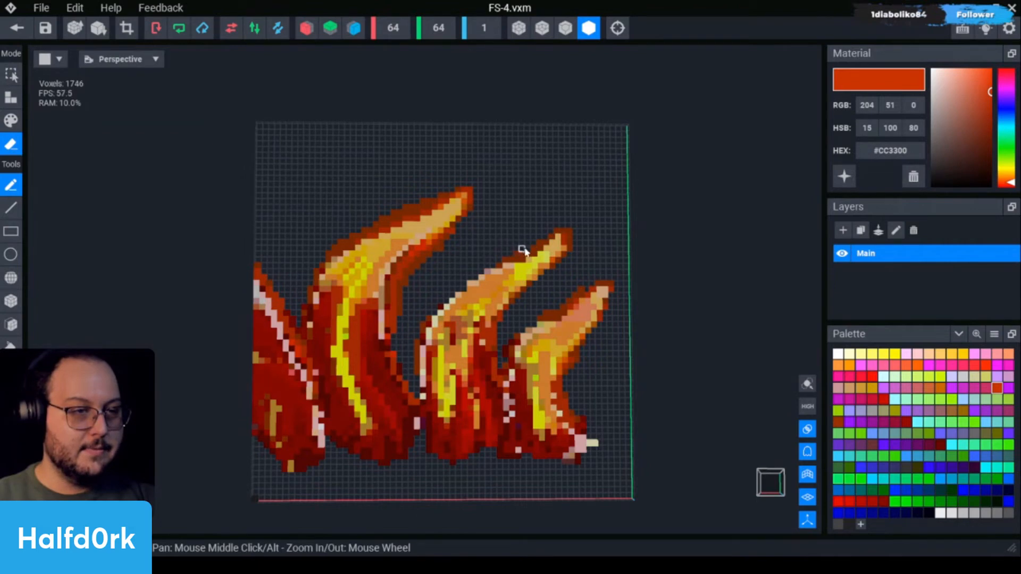
pyautogui.click(567, 247)
pyautogui.scroll(-3, 531, 282)
pyautogui.scroll(2, 531, 282)
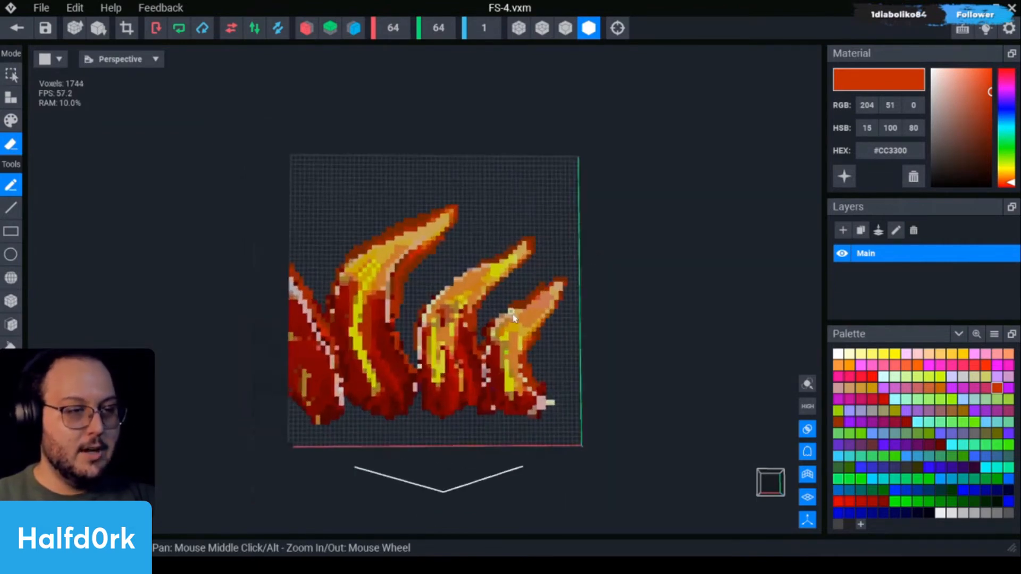
# Save the changes to FS-4 and return to the TCG_VFX_Fire-Spikes rig.
pyautogui.click(17, 27)
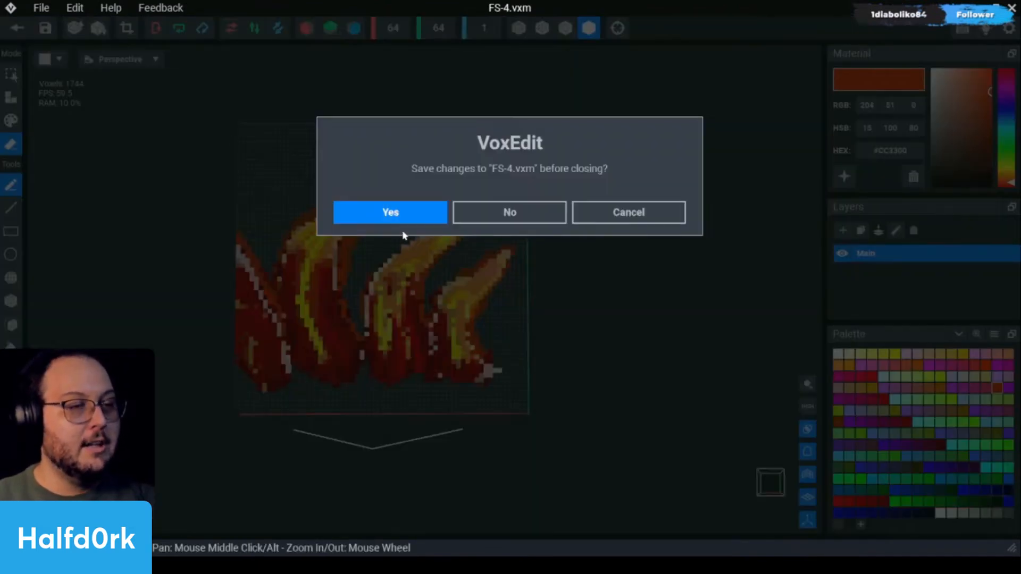
pyautogui.click(499, 218)
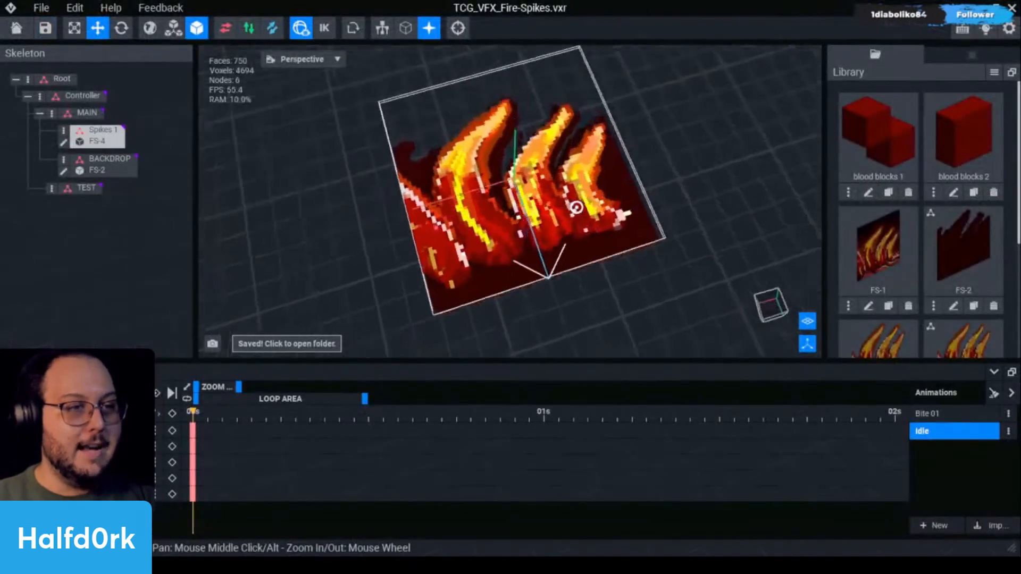
# Examine how the edited FS-4 flames look in front of the FS-2 backdrop in the rig.
pyautogui.click(627, 187)
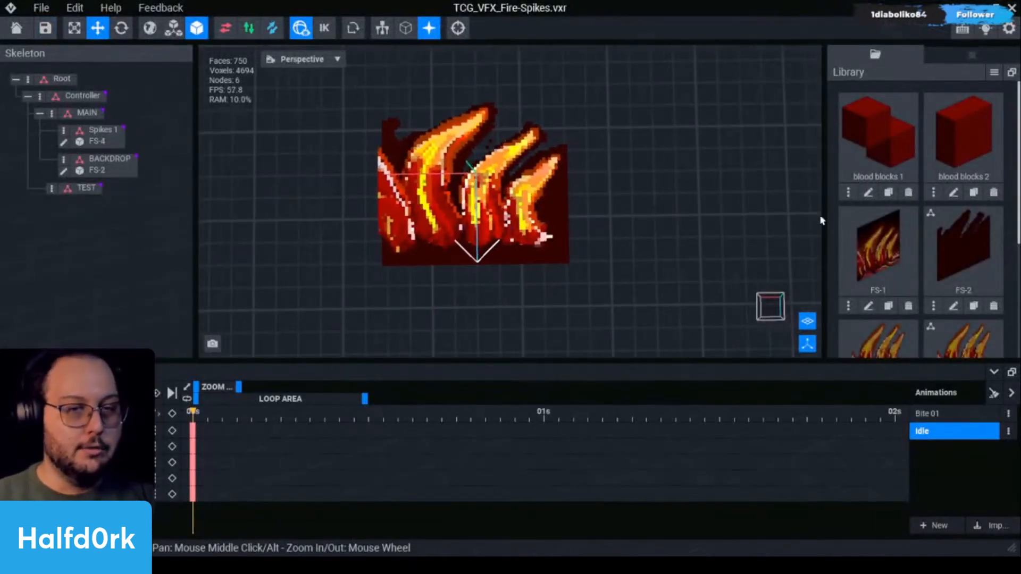
pyautogui.scroll(-3, 917, 260)
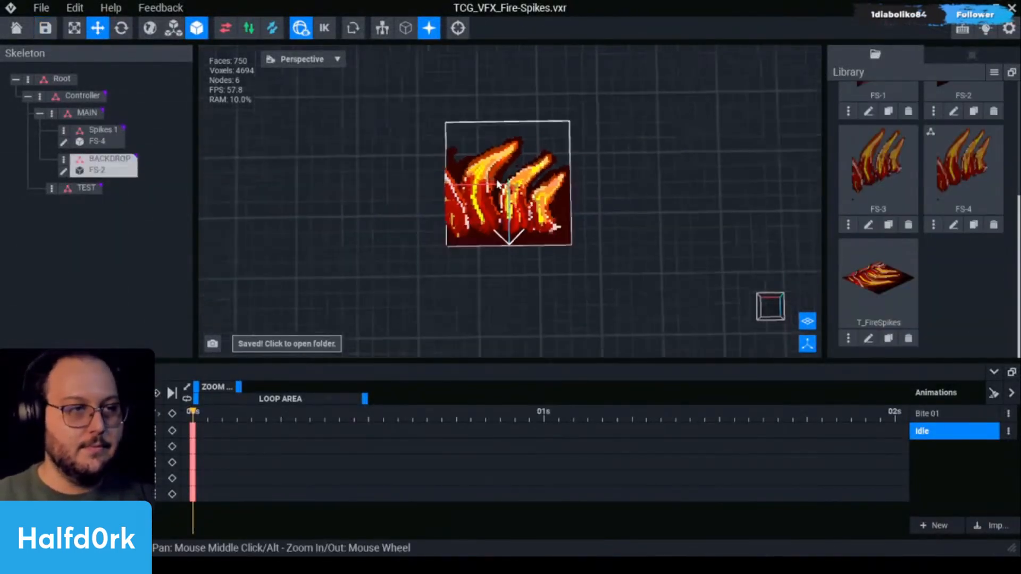
pyautogui.scroll(2, 961, 237)
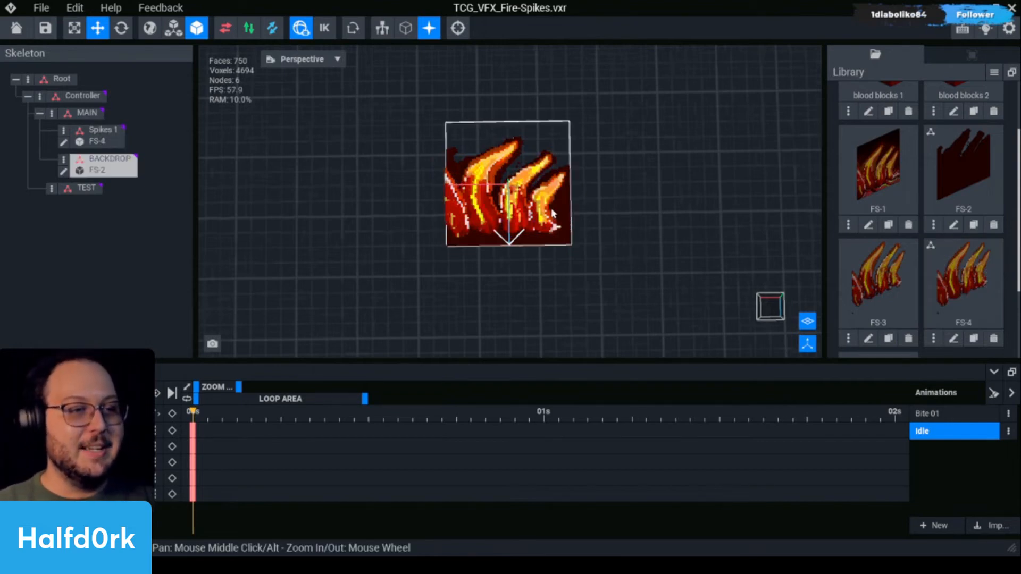
pyautogui.scroll(2, 673, 225)
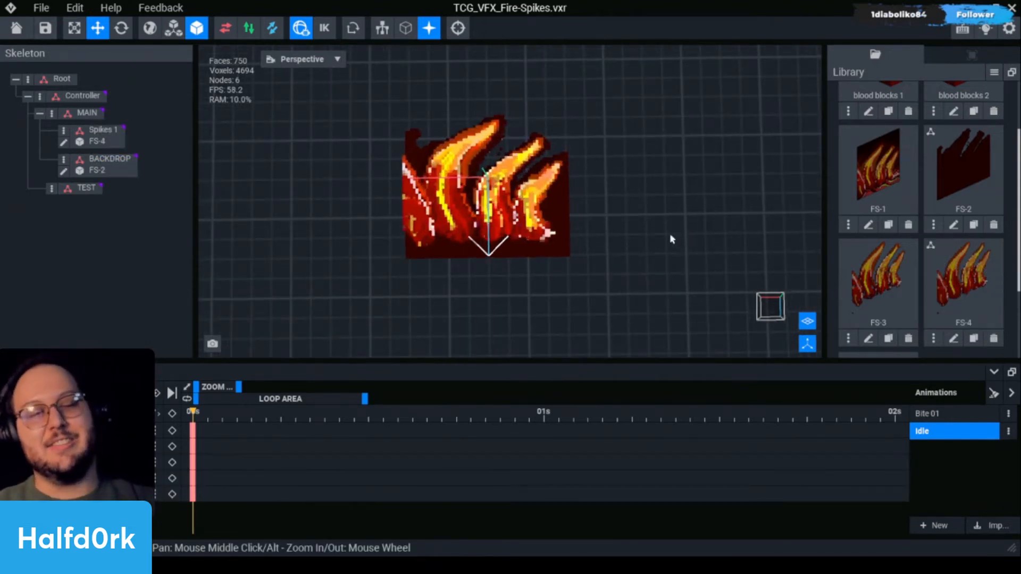
pyautogui.scroll(-3, 604, 211)
pyautogui.scroll(1, 604, 212)
pyautogui.click(475, 202)
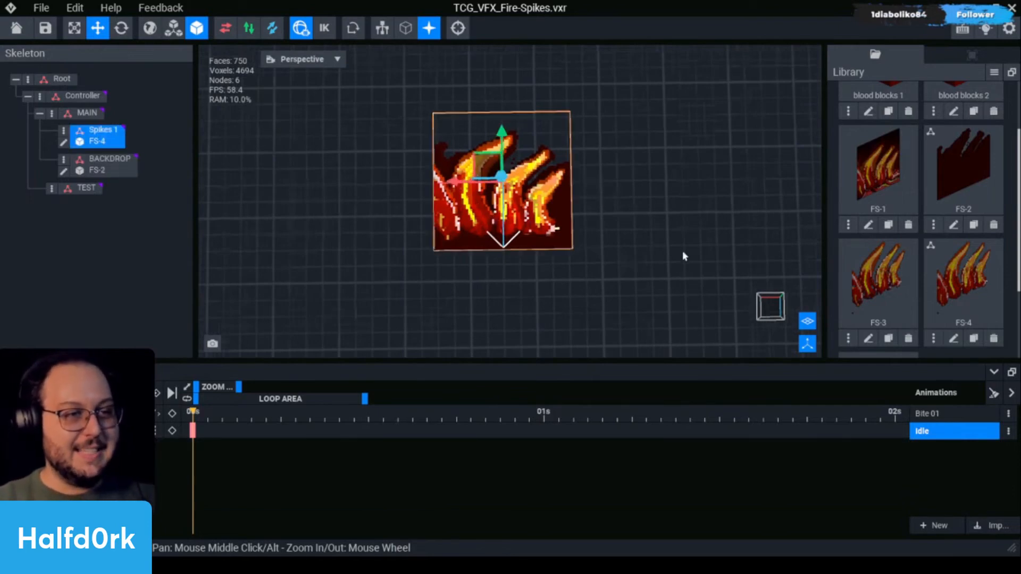
pyautogui.click(684, 256)
pyautogui.moveTo(687, 250); pyautogui.dragTo(686, 261, button='right')
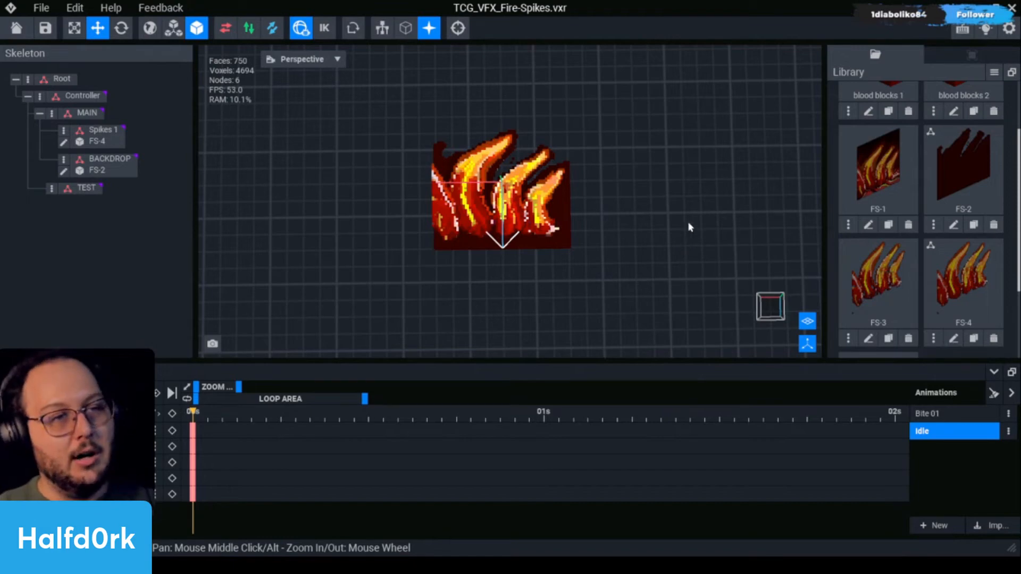
# Clone the FS-4 model in the library under the name FS-Spike-1.
pyautogui.click(460, 206)
pyautogui.scroll(-2, 914, 215)
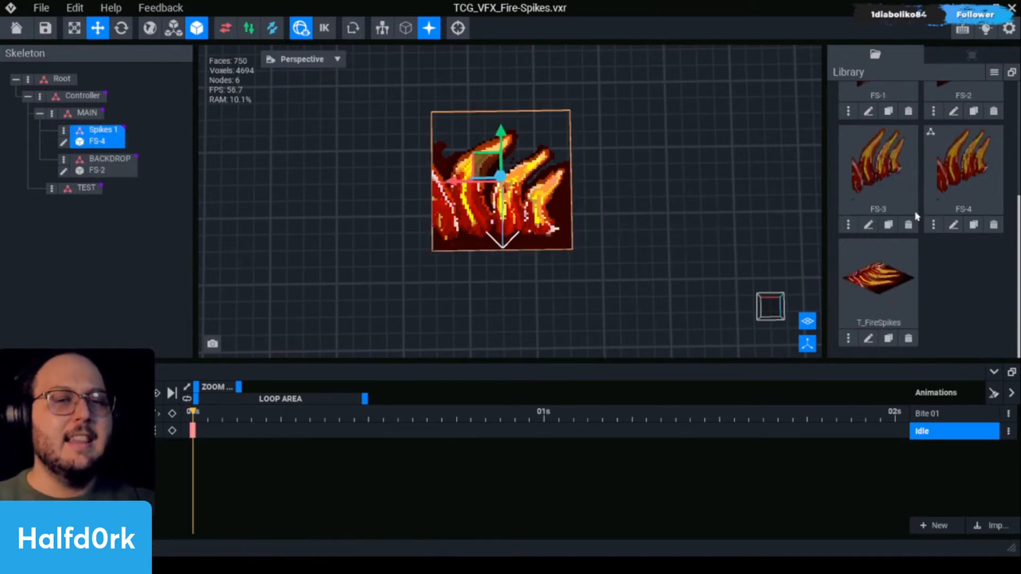
pyautogui.scroll(3, 635, 229)
pyautogui.scroll(-2, 636, 228)
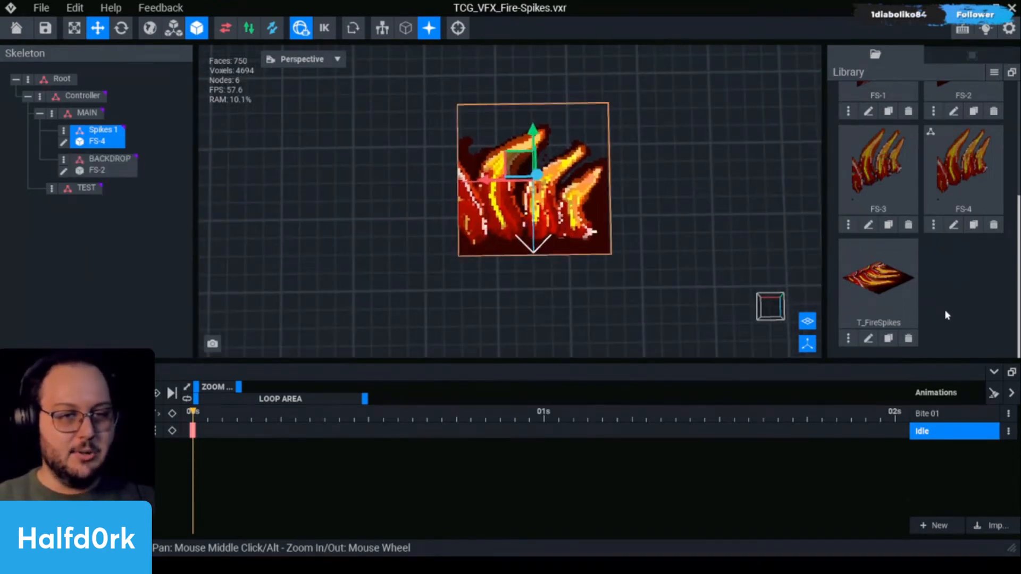
pyautogui.scroll(1, 990, 311)
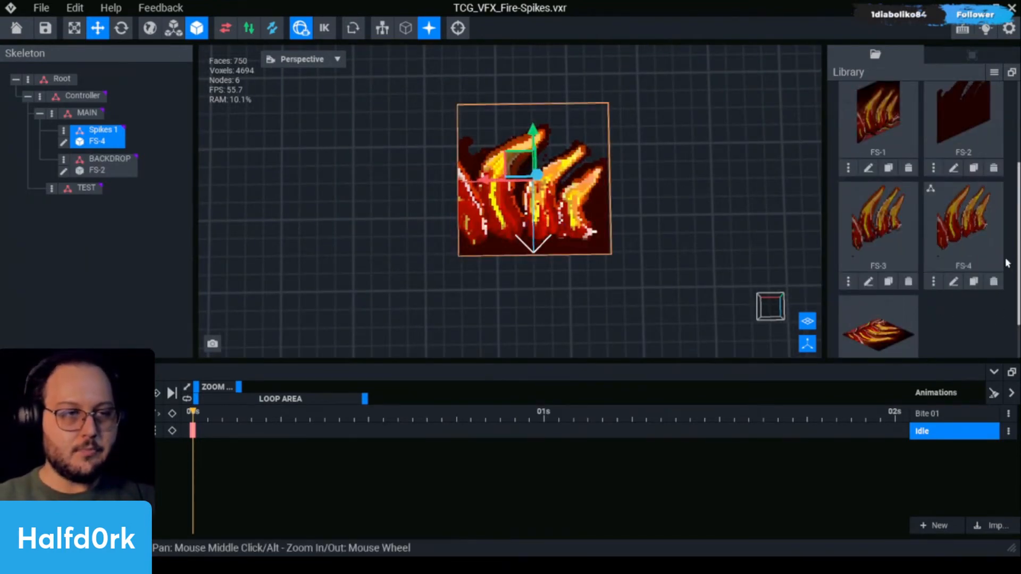
pyautogui.click(973, 281)
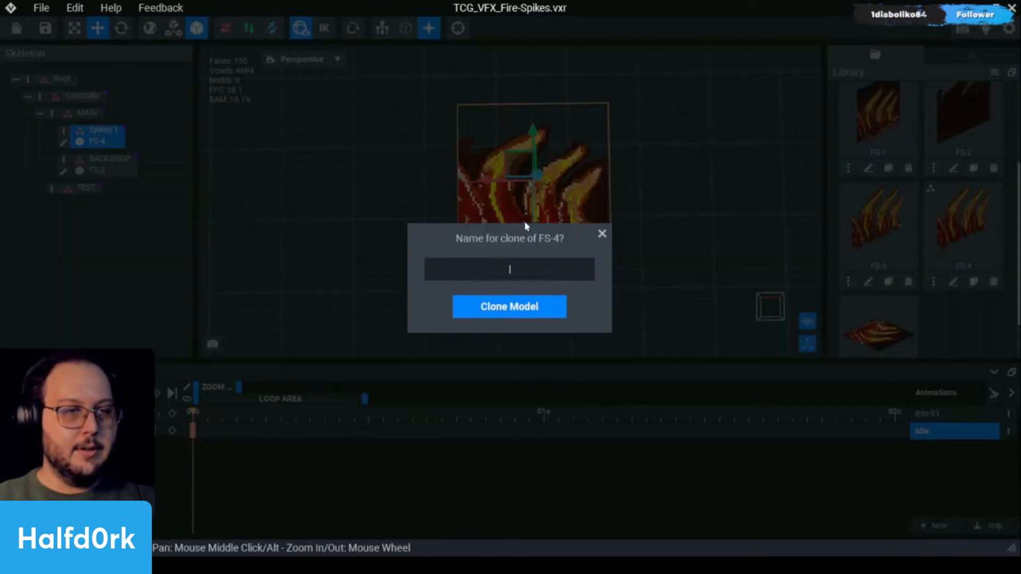
pyautogui.write('FS')
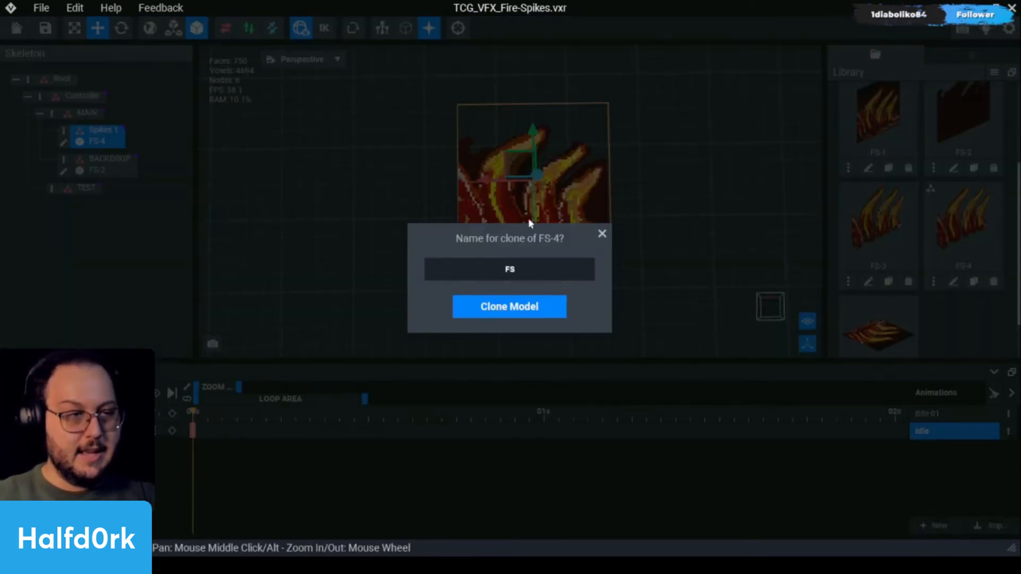
pyautogui.write('-Spike-1')
pyautogui.press('Return')
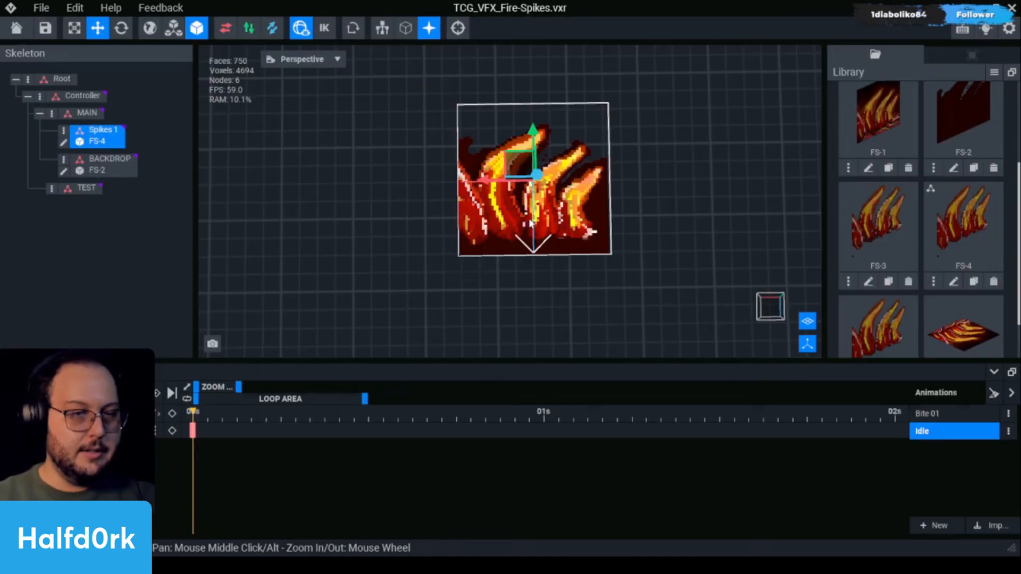
pyautogui.scroll(-1, 875, 285)
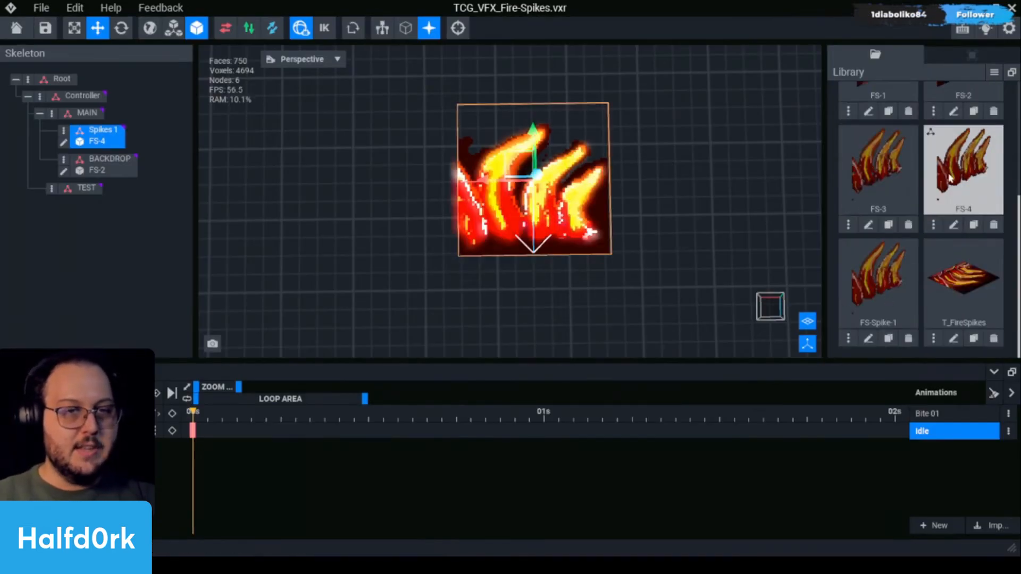
# Open FS-Spike-1 for editing and erase lines of voxels that separate the leftmost flame from the tall flame.
pyautogui.click(868, 338)
pyautogui.moveTo(276, 326); pyautogui.dragTo(347, 233, button='right')
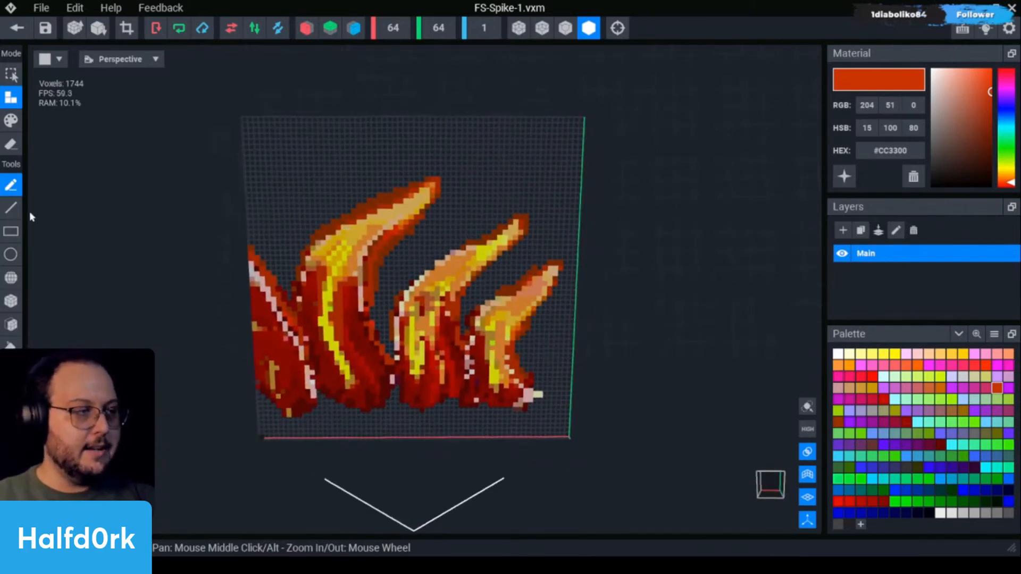
pyautogui.click(11, 208)
pyautogui.press('e')
pyautogui.moveTo(289, 304); pyautogui.dragTo(326, 397)
pyautogui.moveTo(294, 300)
pyautogui.mouseDown()
pyautogui.moveTo(327, 390)
pyautogui.moveTo(321, 361)
pyautogui.mouseUp()
pyautogui.moveTo(296, 294)
pyautogui.mouseDown()
pyautogui.moveTo(296, 304)
pyautogui.moveTo(294, 289)
pyautogui.mouseUp()
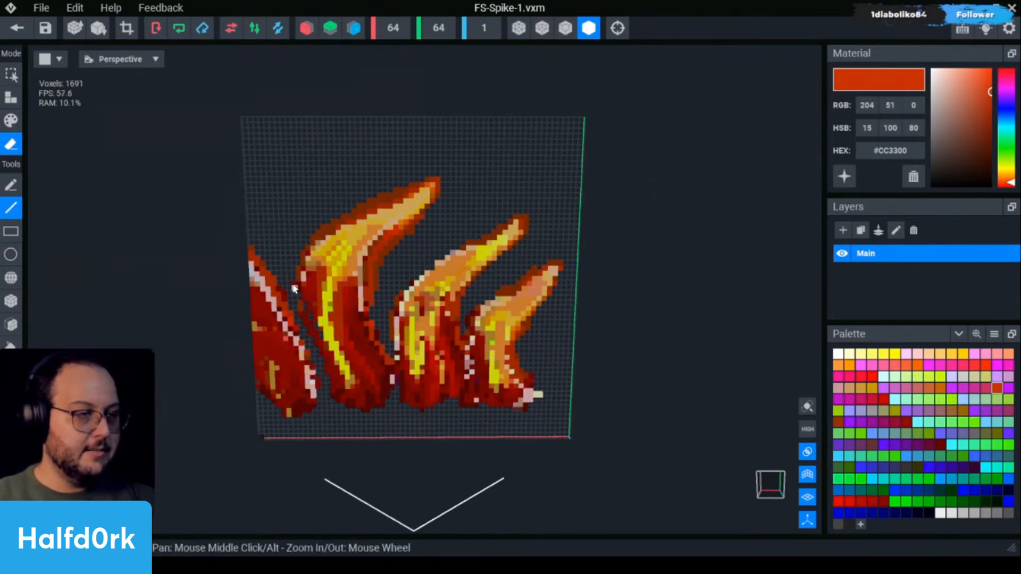
# Erase all the other flames in FS-Spike-1 with rectangles, keeping only the leftmost flame and the model open.
pyautogui.click(11, 232)
pyautogui.moveTo(624, 401); pyautogui.dragTo(335, 157)
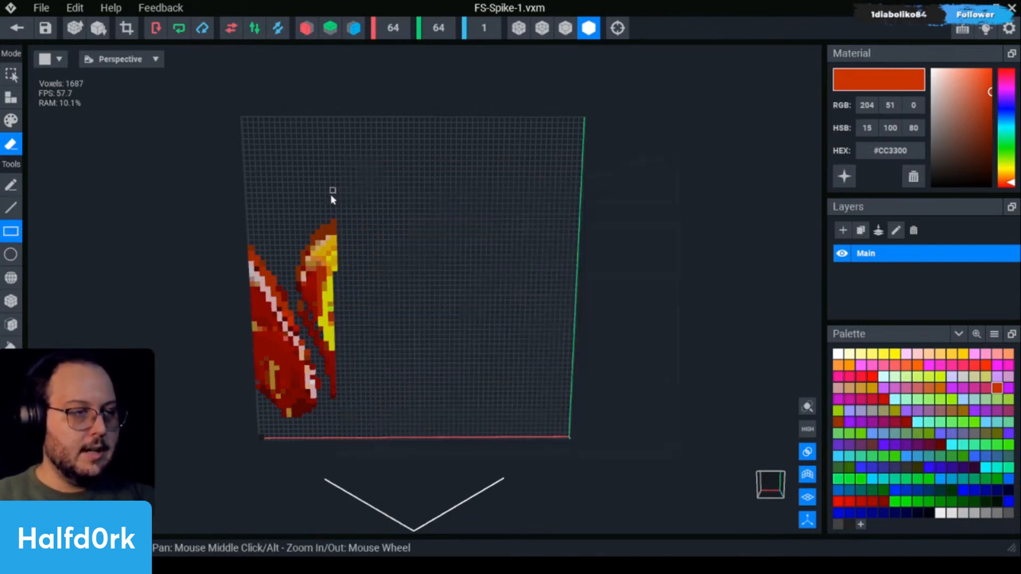
pyautogui.scroll(5, 295, 231)
pyautogui.moveTo(745, 71); pyautogui.dragTo(691, 84, button='middle')
pyautogui.moveTo(571, 112)
pyautogui.mouseDown()
pyautogui.moveTo(455, 266)
pyautogui.moveTo(526, 359)
pyautogui.mouseUp()
pyautogui.moveTo(542, 472); pyautogui.dragTo(498, 317)
pyautogui.scroll(-6, 561, 397)
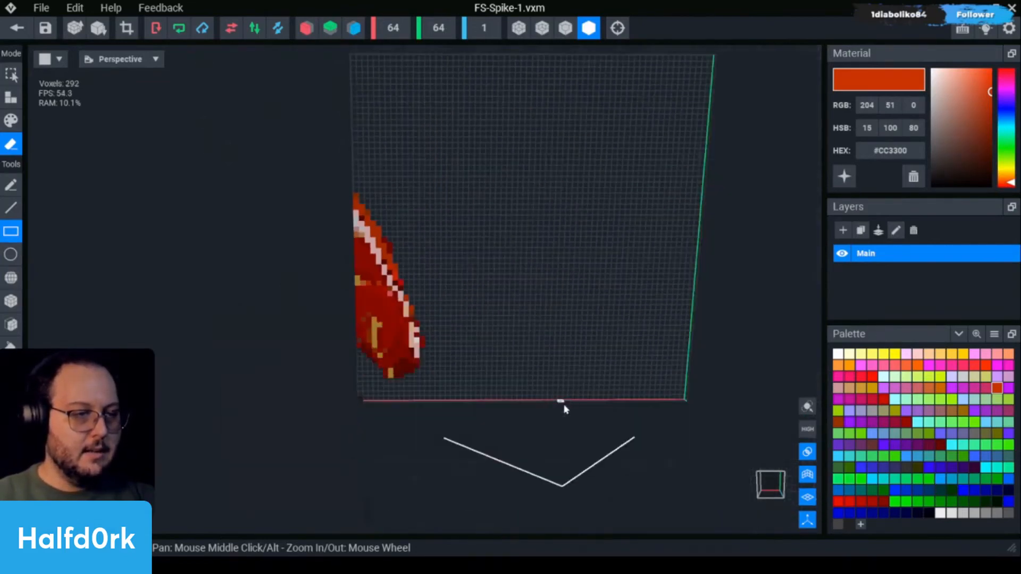
pyautogui.click(17, 28)
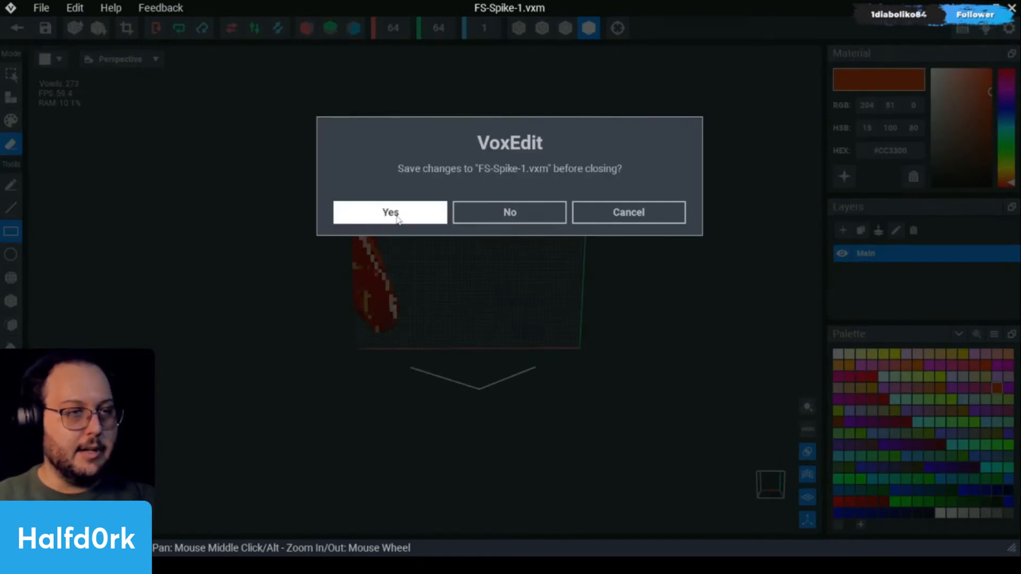
pyautogui.click(650, 212)
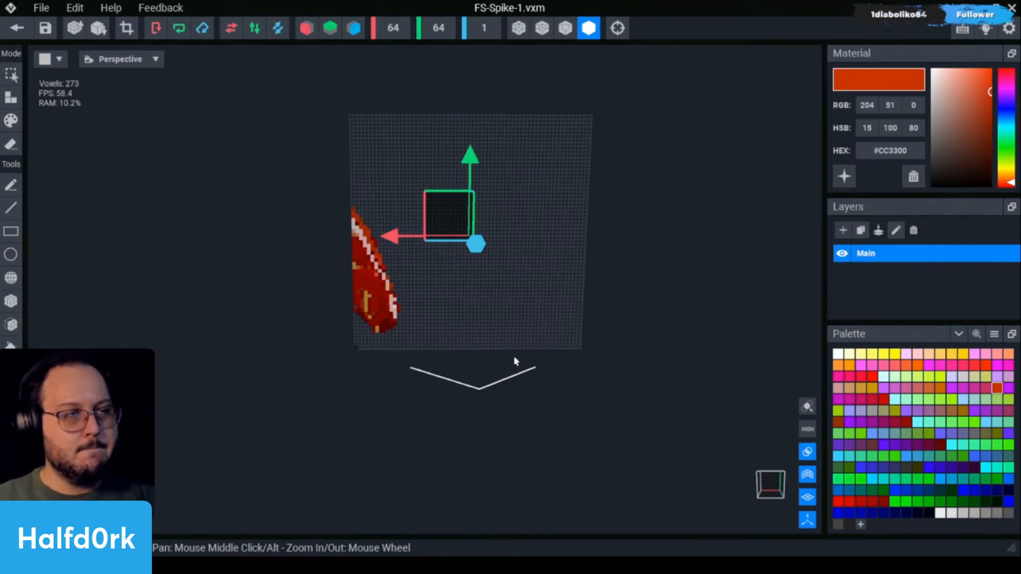
# Crop FS-Spike-1 to its voxels, erase the stray voxel in the canvas corner, and crop the model again.
pyautogui.click(127, 28)
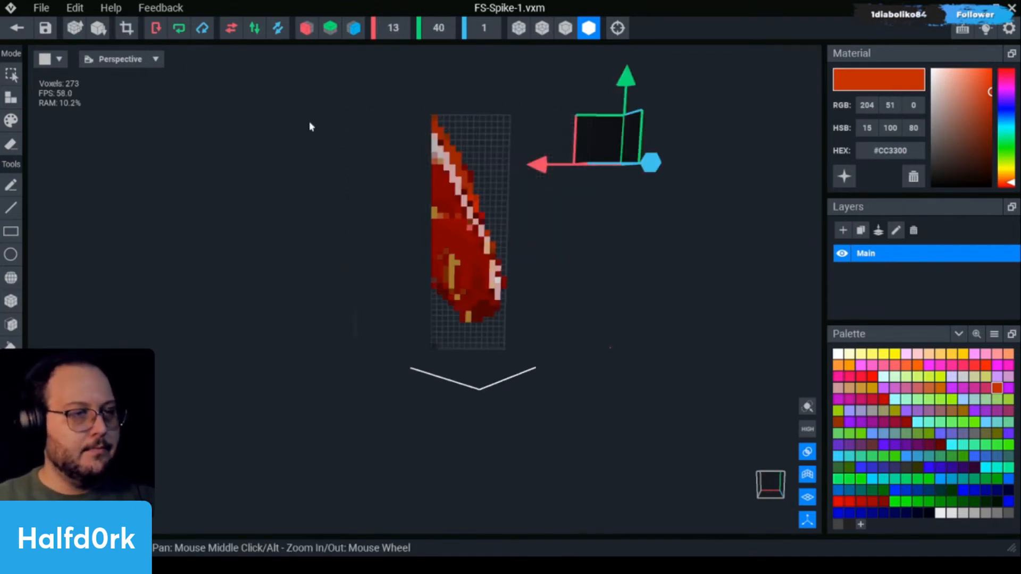
pyautogui.press('e')
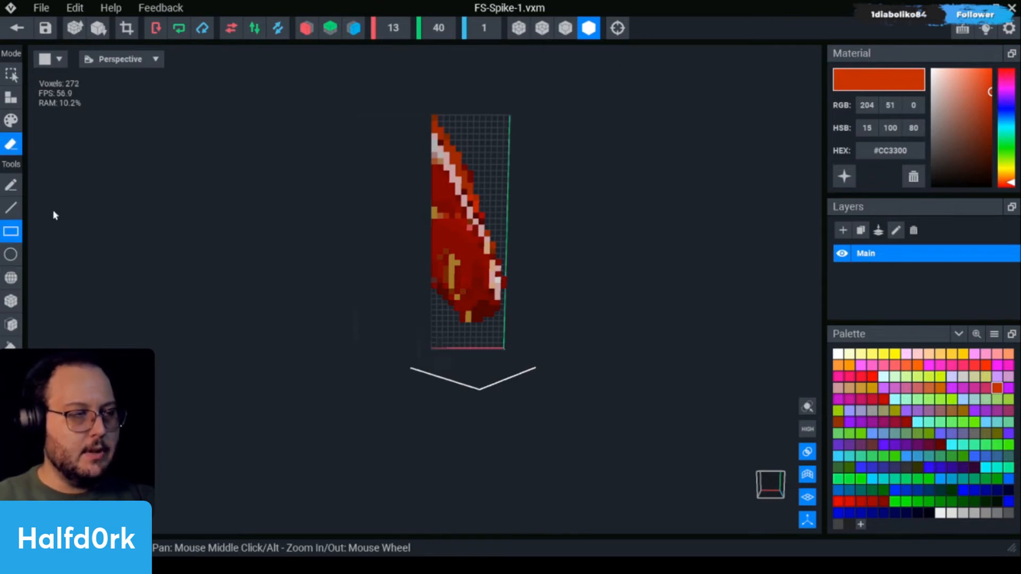
pyautogui.click(127, 27)
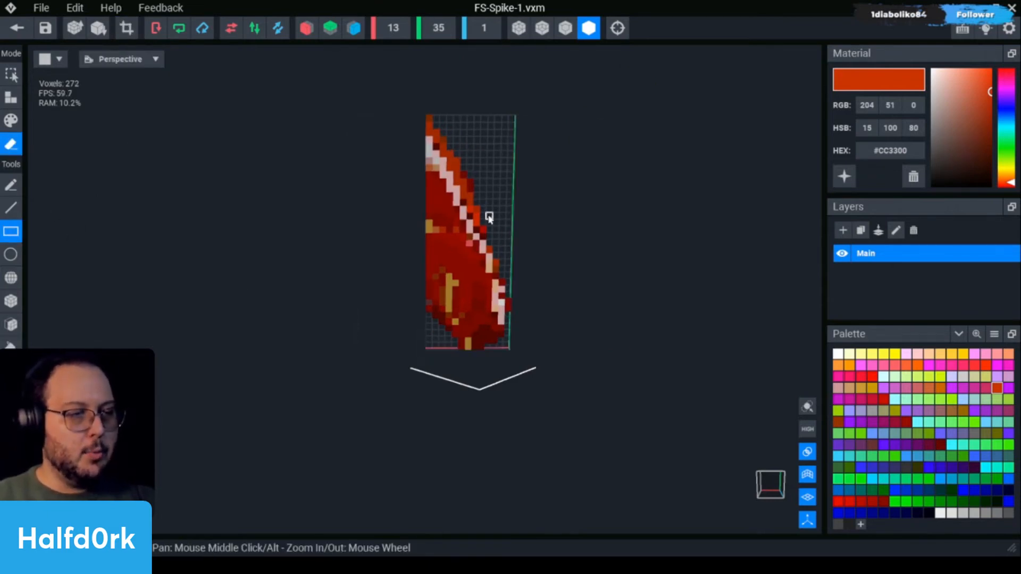
# Move the FS-Spike-1 pivot to the bottom centre of the flame and return to the fire spikes rig.
pyautogui.click(617, 28)
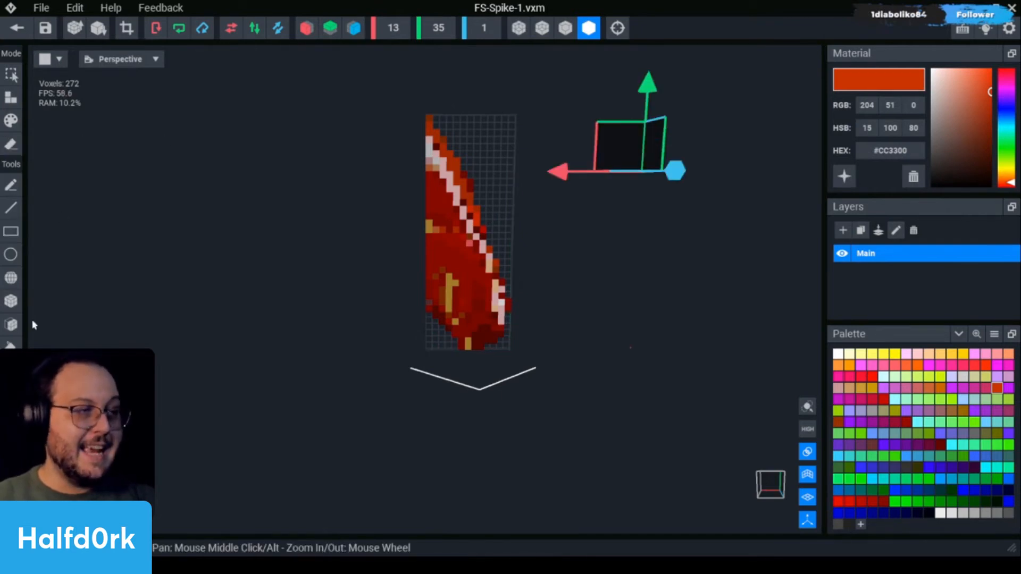
pyautogui.click(617, 27)
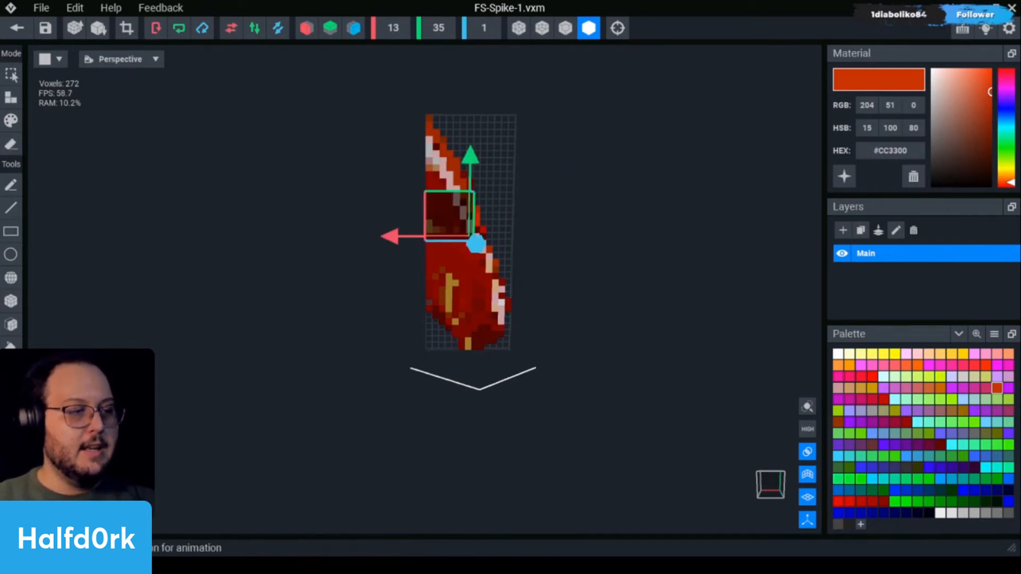
pyautogui.moveTo(470, 156); pyautogui.dragTo(469, 272)
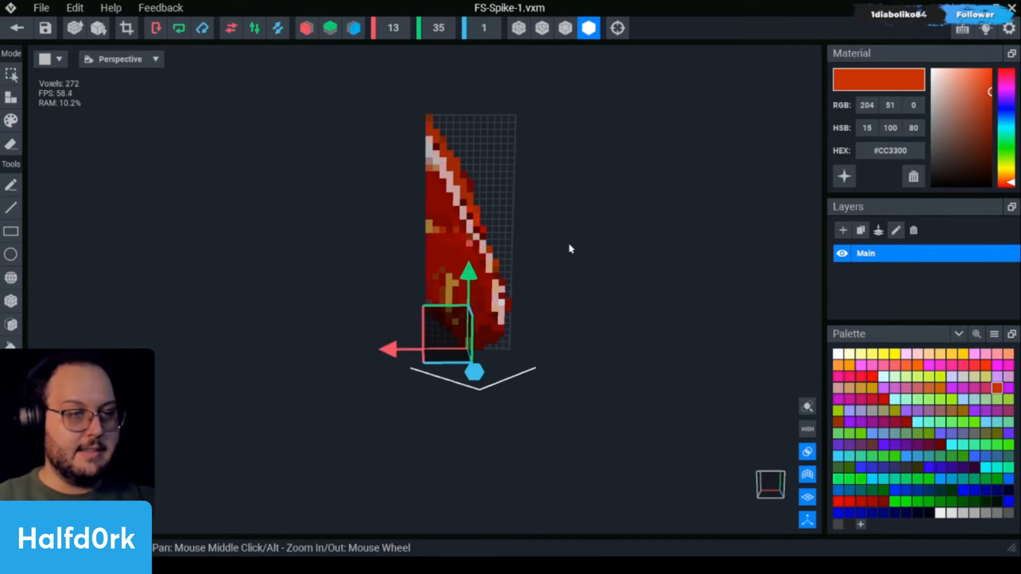
pyautogui.moveTo(497, 335); pyautogui.dragTo(516, 323, button='middle')
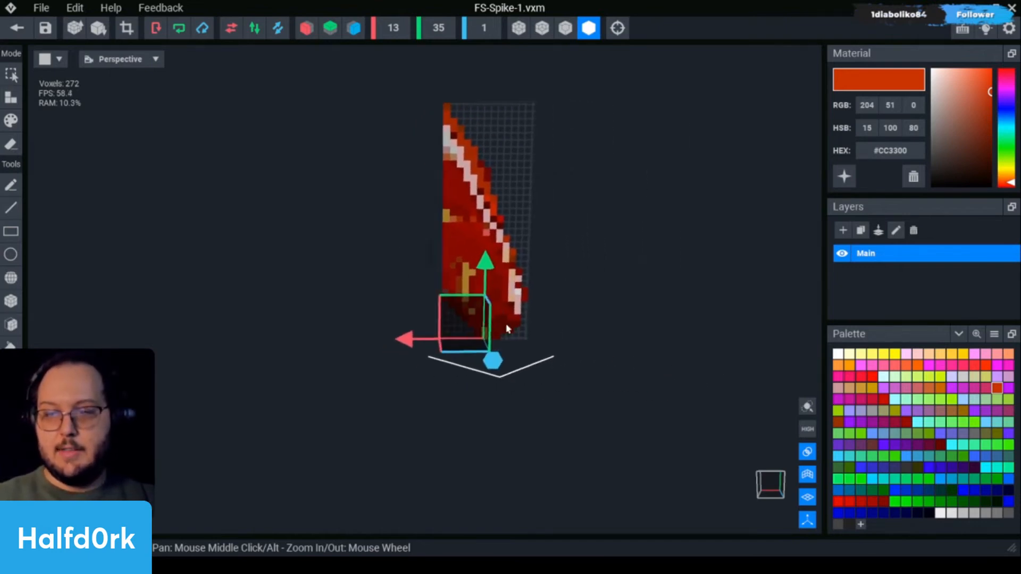
pyautogui.moveTo(419, 322); pyautogui.dragTo(497, 323, button='right')
pyautogui.moveTo(644, 146); pyautogui.dragTo(469, 222, button='right')
pyautogui.click(17, 27)
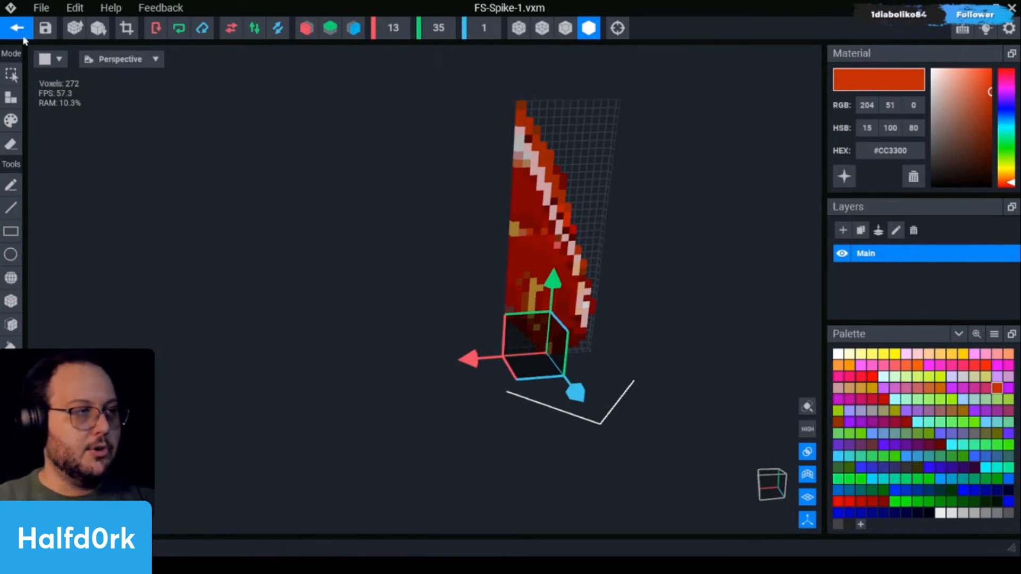
# Create a child node named SPIKES under the MAIN node in the skeleton.
pyautogui.click(375, 217)
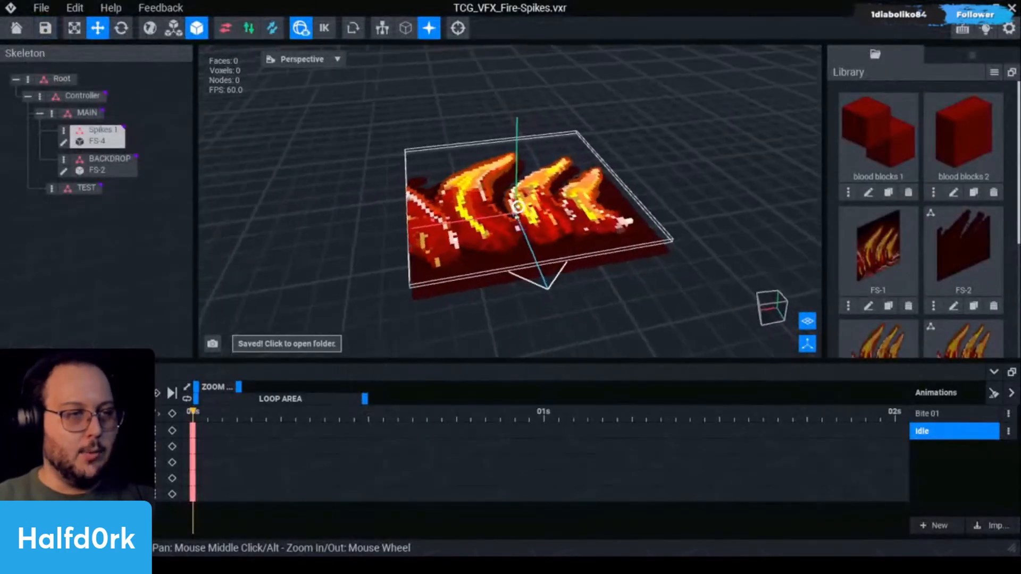
pyautogui.rightClick(63, 133)
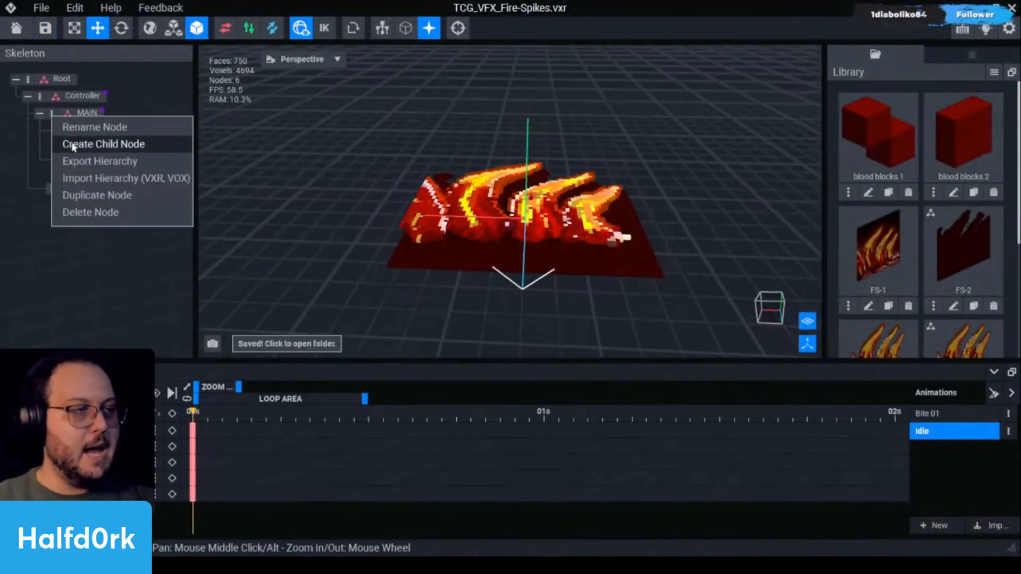
pyautogui.click(77, 144)
pyautogui.write('SPikes')
pyautogui.press('BackSpace')
pyautogui.press('BackSpace')
pyautogui.press('BackSpace')
pyautogui.press('BackSpace')
pyautogui.write('IKES')
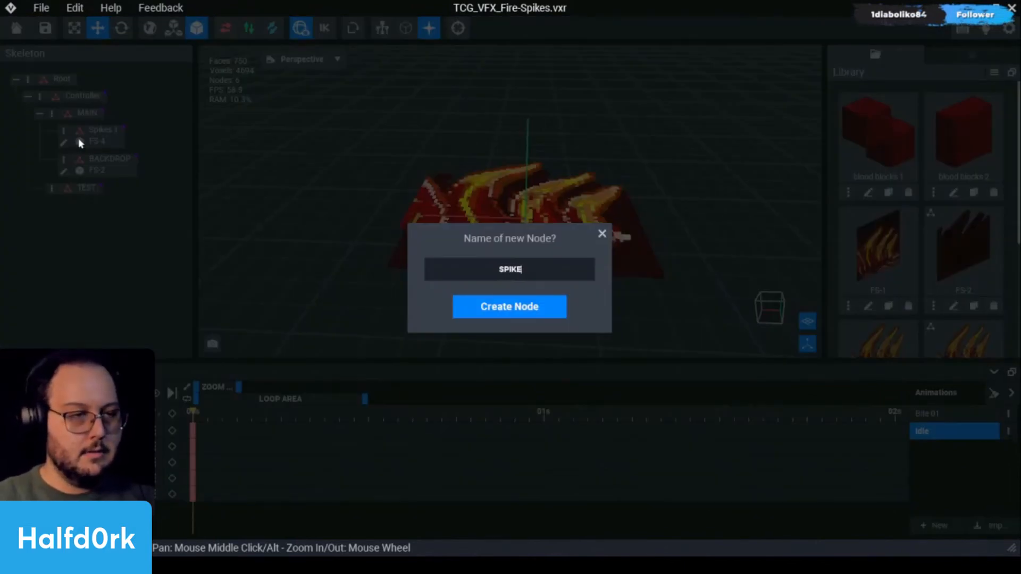
pyautogui.press('Return')
# Create a child node named S1 under the SPIKES node.
pyautogui.click(63, 189)
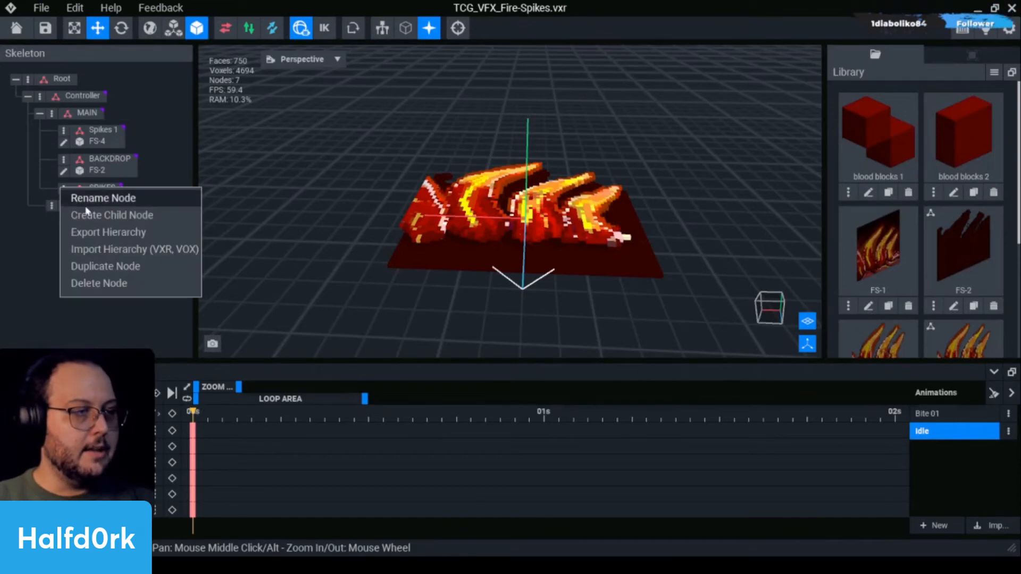
pyautogui.click(87, 213)
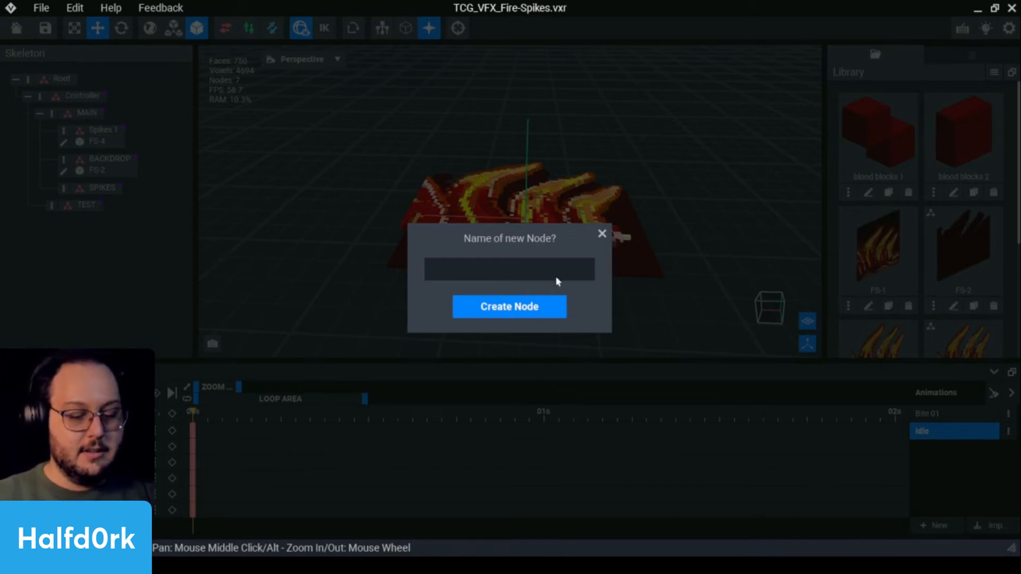
pyautogui.write('ikes-1')
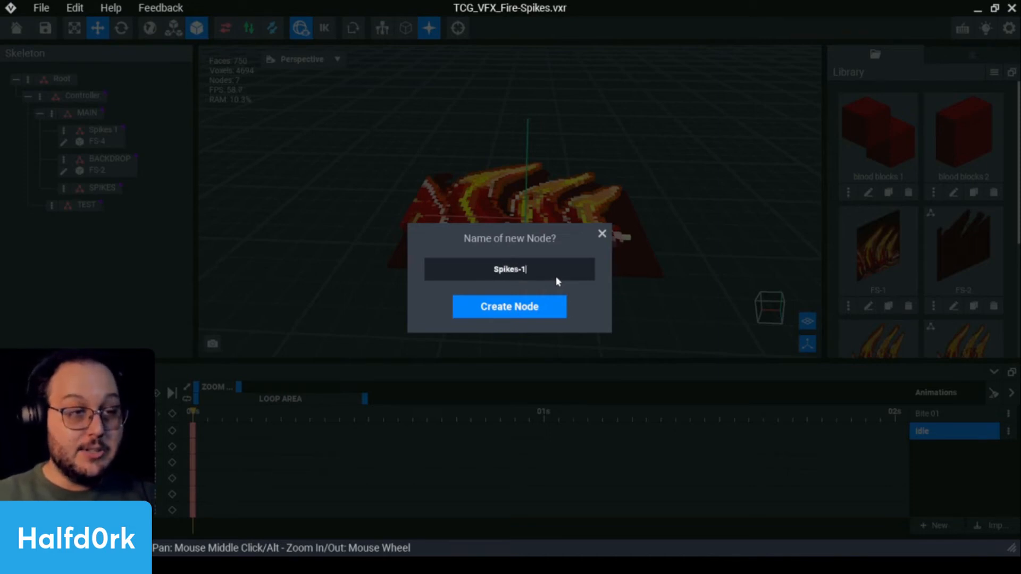
pyautogui.press('BackSpace')
pyautogui.press('BackSpace')
pyautogui.press('BackSpace')
pyautogui.press('BackSpace')
pyautogui.press('BackSpace')
pyautogui.press('BackSpace')
pyautogui.press('BackSpace')
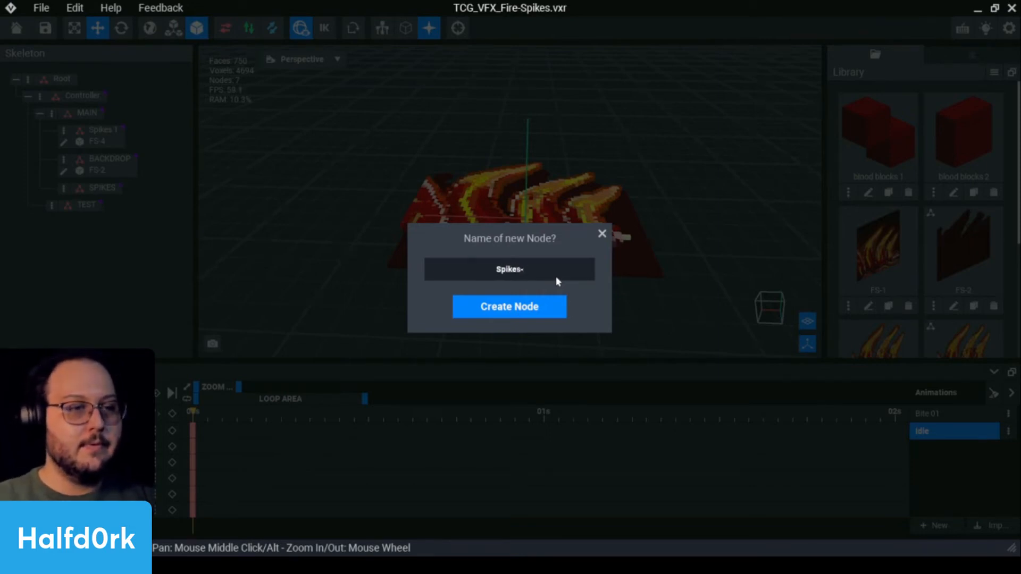
pyautogui.write('1')
pyautogui.press('Return')
# Attach the FS-Spike-1 model from the library to the S1 node.
pyautogui.scroll(1, 555, 276)
pyautogui.moveTo(580, 220); pyautogui.dragTo(582, 178, button='right')
pyautogui.scroll(-3, 900, 286)
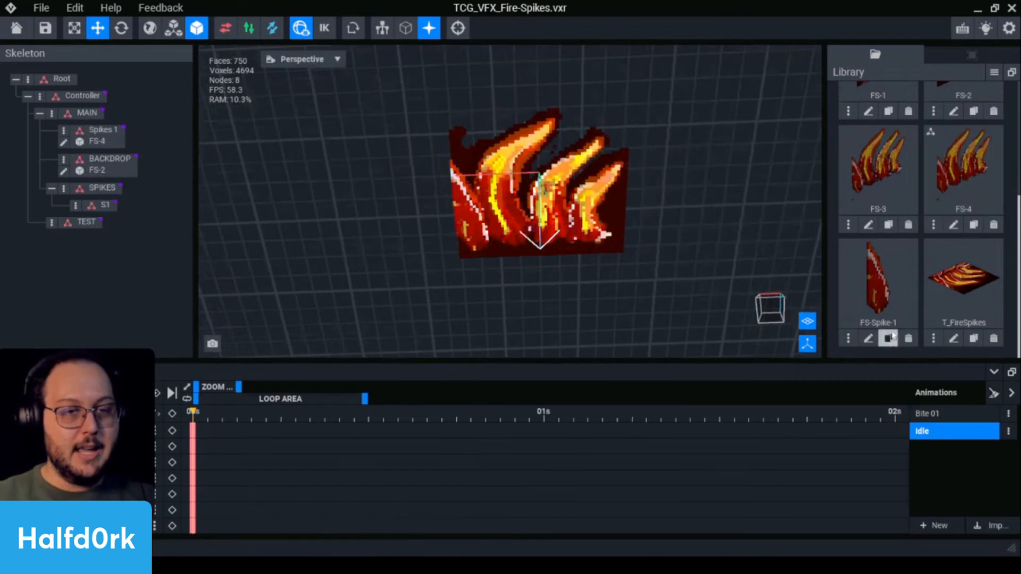
pyautogui.moveTo(900, 298); pyautogui.dragTo(100, 208)
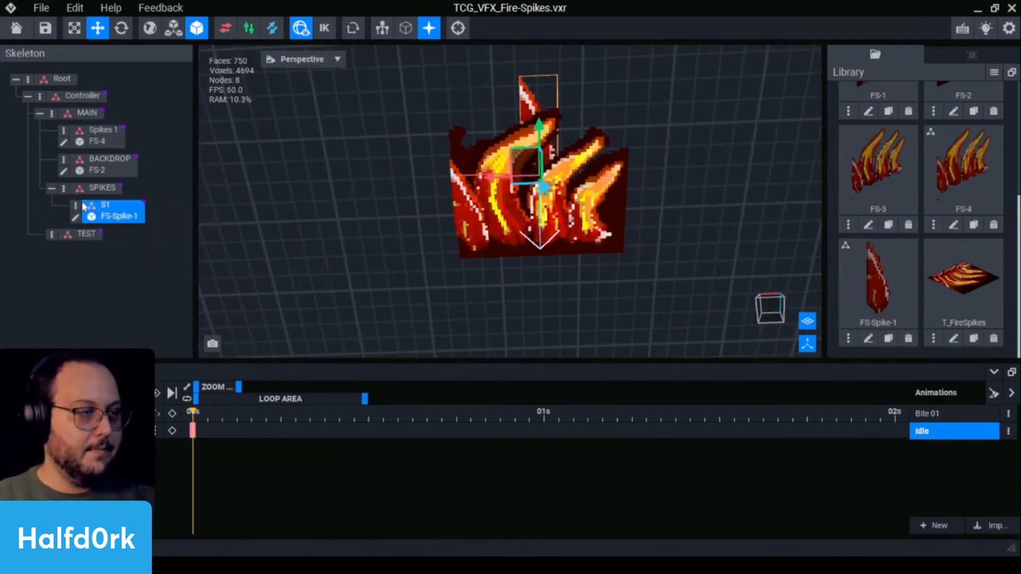
# Move the S1 spike just in front of the FS-4 flames, over the leftmost flame at the backdrop's lower edge.
pyautogui.moveTo(479, 202); pyautogui.dragTo(453, 211, button='right')
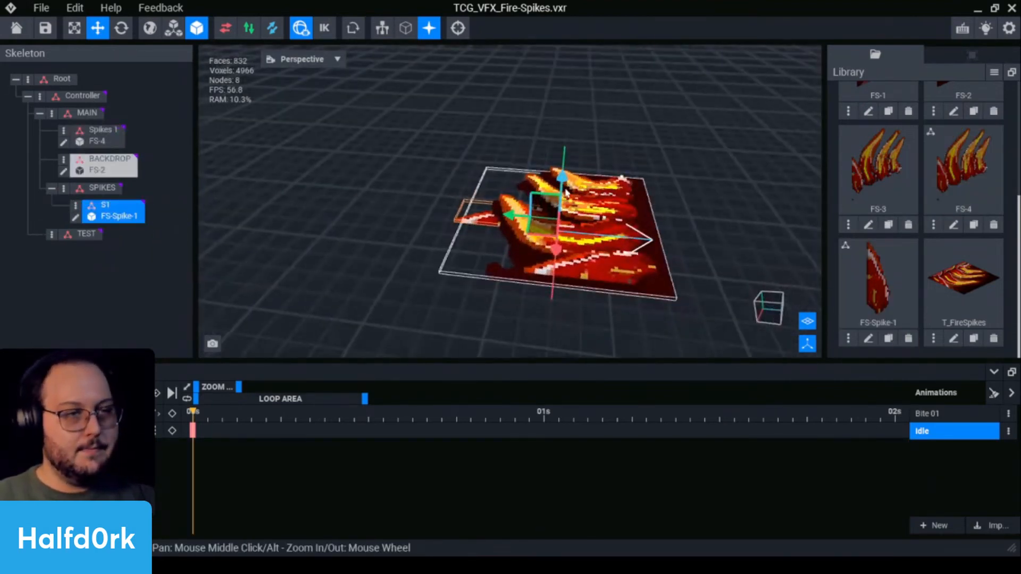
pyautogui.moveTo(562, 178); pyautogui.dragTo(562, 164)
pyautogui.moveTo(547, 199); pyautogui.dragTo(640, 284)
pyautogui.moveTo(575, 191); pyautogui.dragTo(574, 190, button='right')
# Duplicate the S1 node as S2 and shift the copy along the red axis to stand beside the first spike.
pyautogui.click(77, 207)
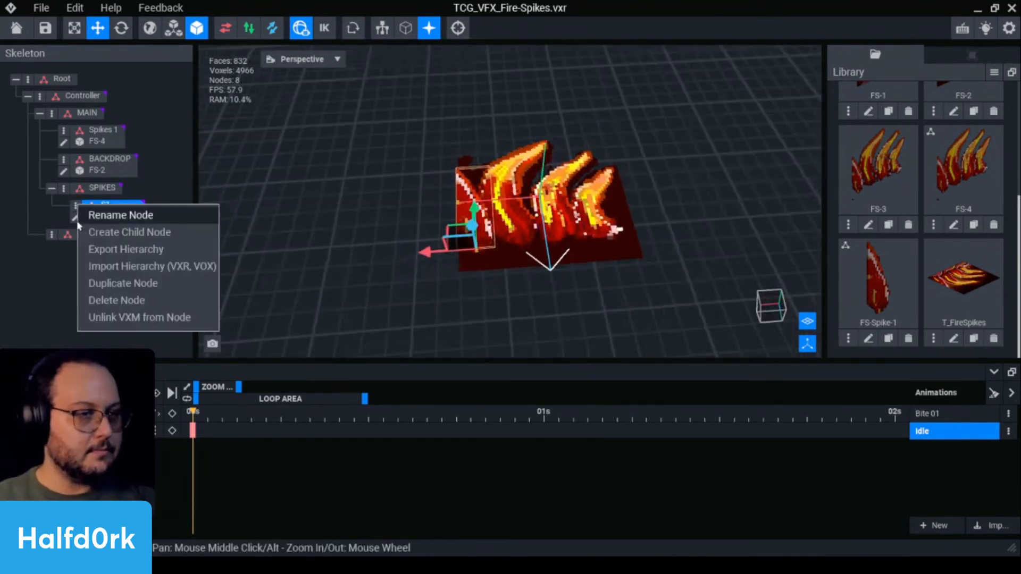
pyautogui.click(123, 284)
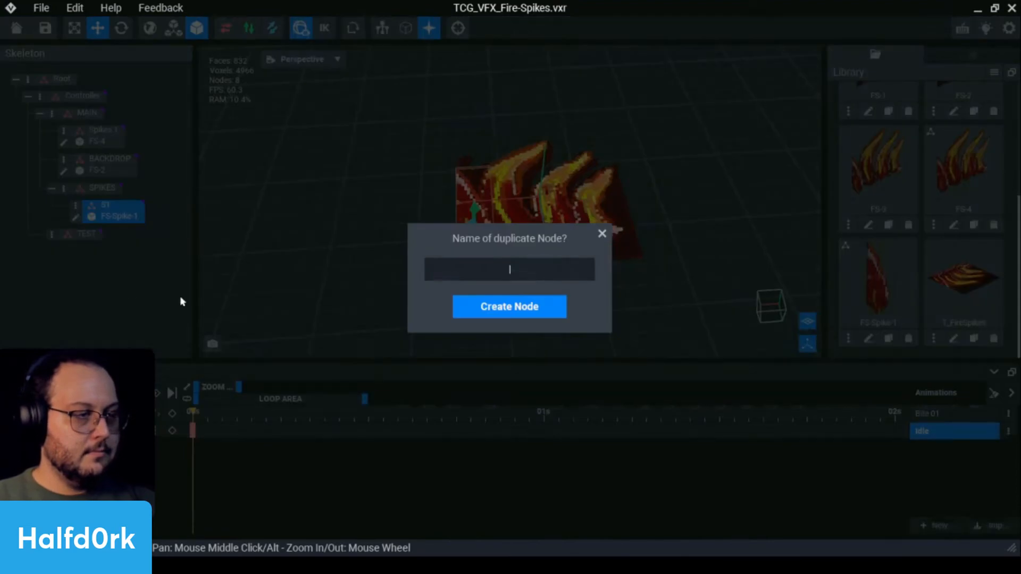
pyautogui.write('s2')
pyautogui.press('Return')
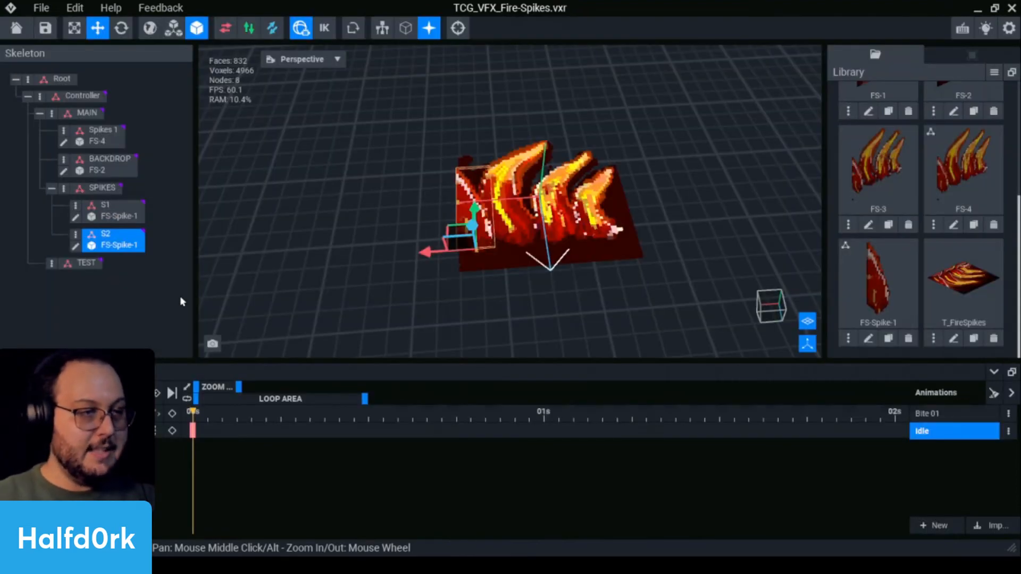
pyautogui.moveTo(422, 259); pyautogui.dragTo(464, 257)
pyautogui.moveTo(582, 247)
pyautogui.mouseDown(button='right')
pyautogui.moveTo(581, 225)
pyautogui.moveTo(588, 233)
pyautogui.mouseUp(button='right')
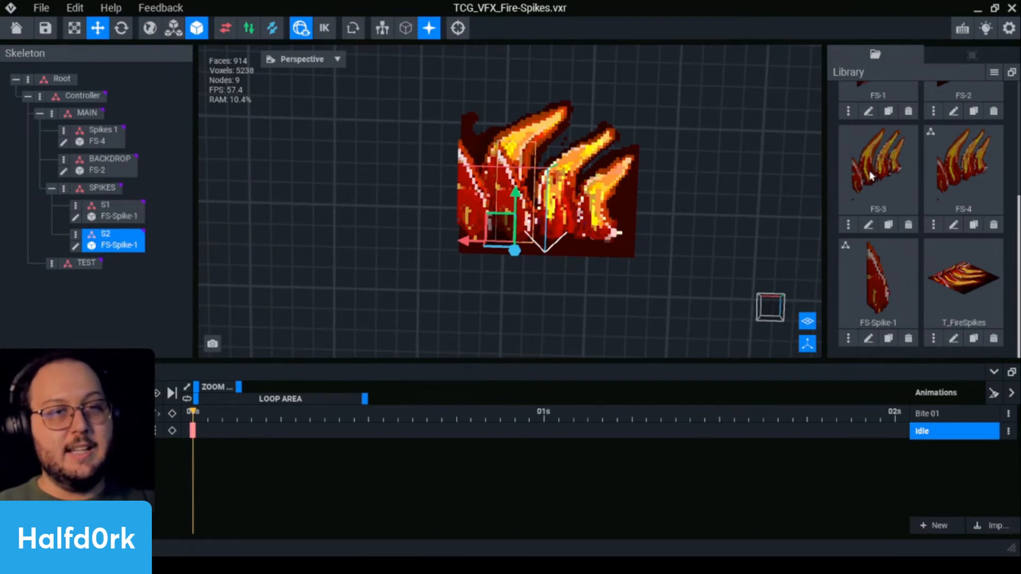
pyautogui.click(994, 72)
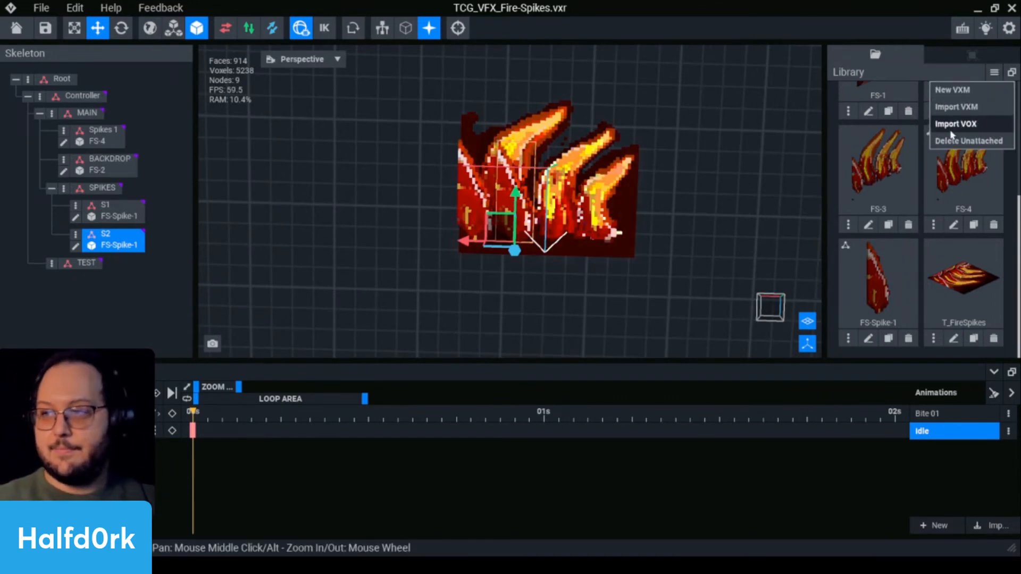
pyautogui.click(723, 242)
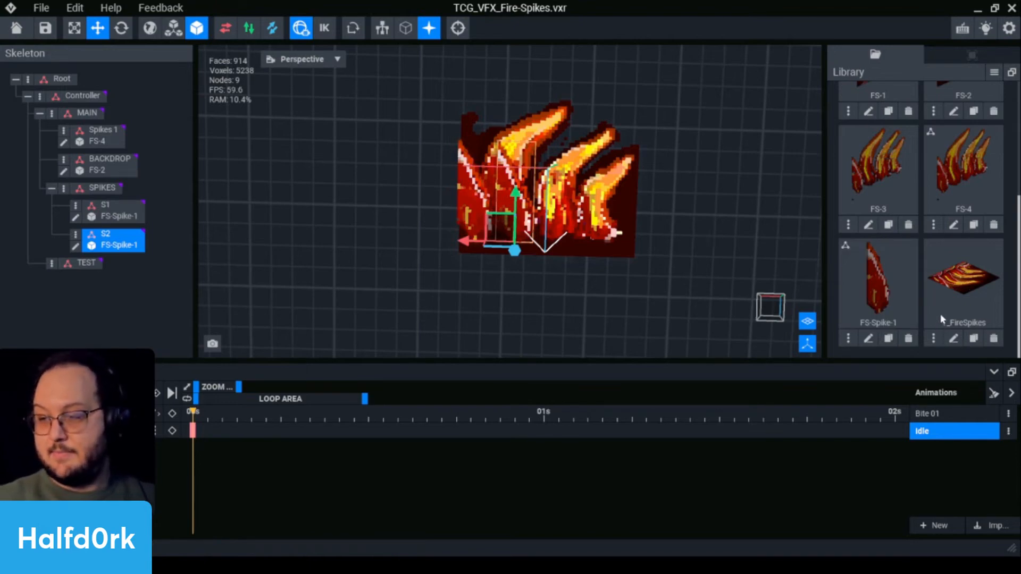
pyautogui.moveTo(595, 224); pyautogui.dragTo(599, 239, button='middle')
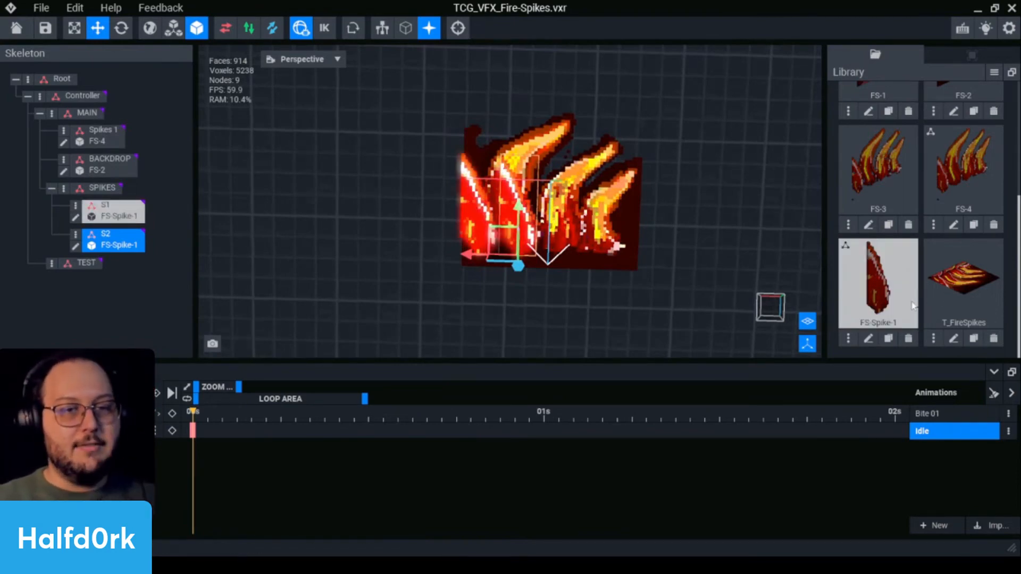
# Clone the FS-4 model in the library as FS-Spike-2 and open the clone for editing.
pyautogui.click(973, 225)
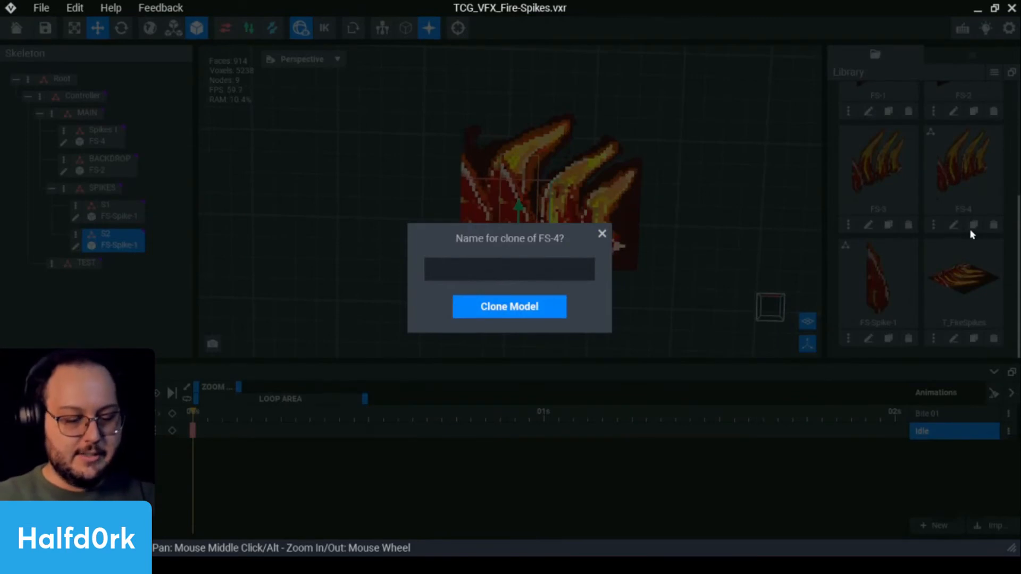
pyautogui.write('Spike-')
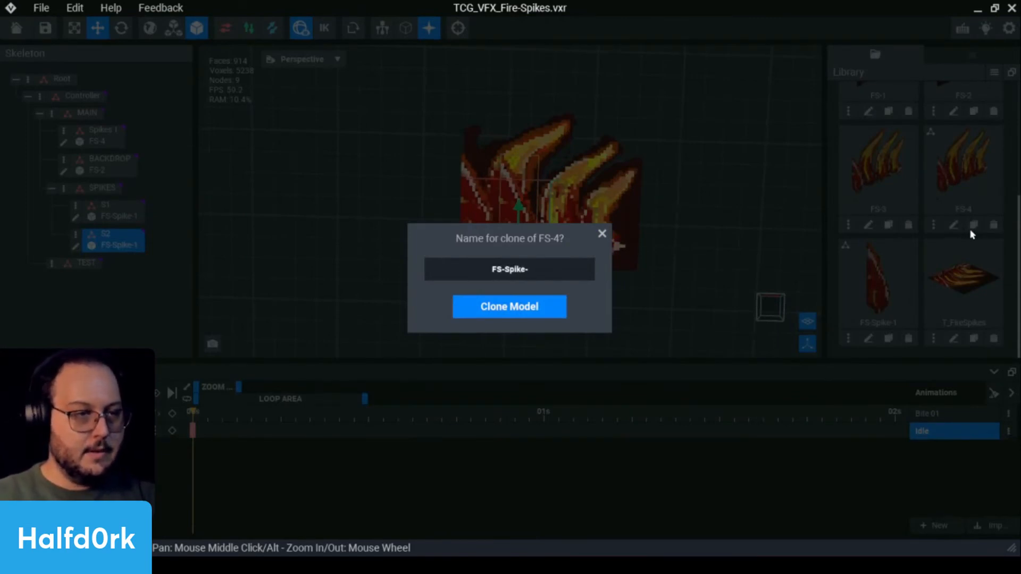
pyautogui.write('2')
pyautogui.press('Return')
pyautogui.scroll(-3, 960, 328)
pyautogui.moveTo(963, 196); pyautogui.dragTo(956, 209)
pyautogui.click(953, 225)
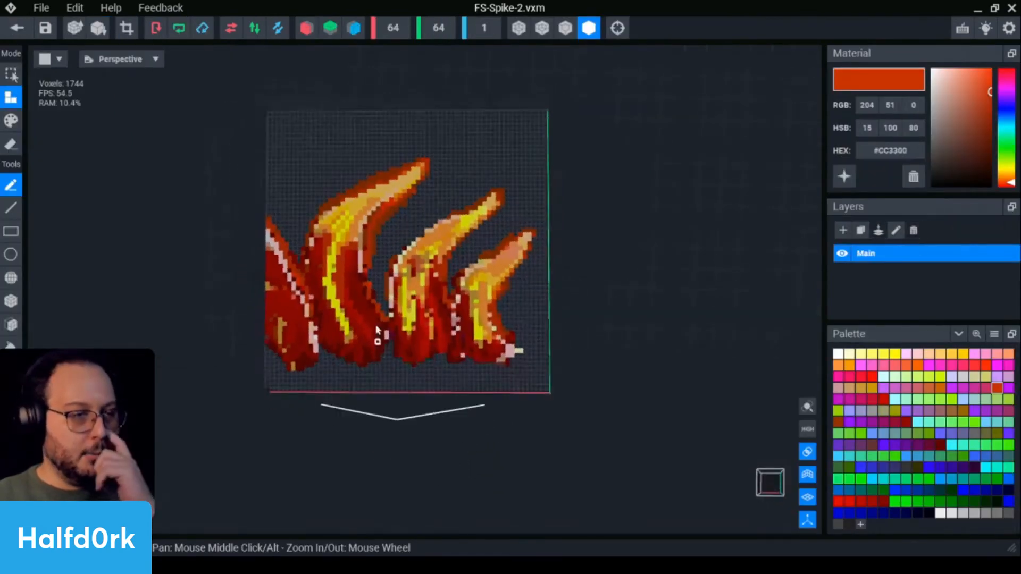
# Erase the two right-hand flames and most of the leftmost flame in FS-Spike-2 with rectangles.
pyautogui.press('e')
pyautogui.press('c')
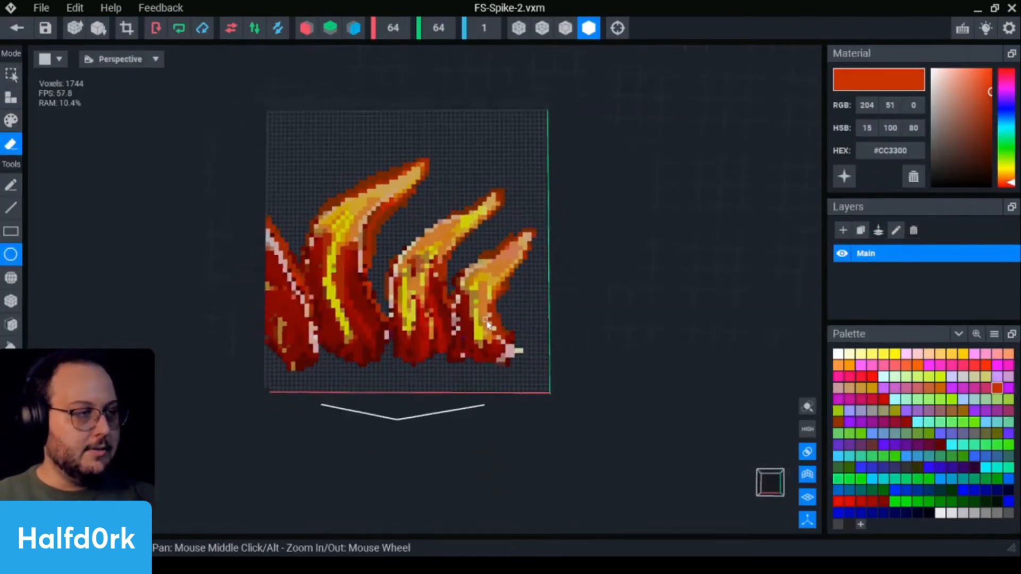
pyautogui.press('r')
pyautogui.moveTo(537, 375)
pyautogui.mouseDown()
pyautogui.moveTo(407, 194)
pyautogui.moveTo(387, 230)
pyautogui.mouseUp()
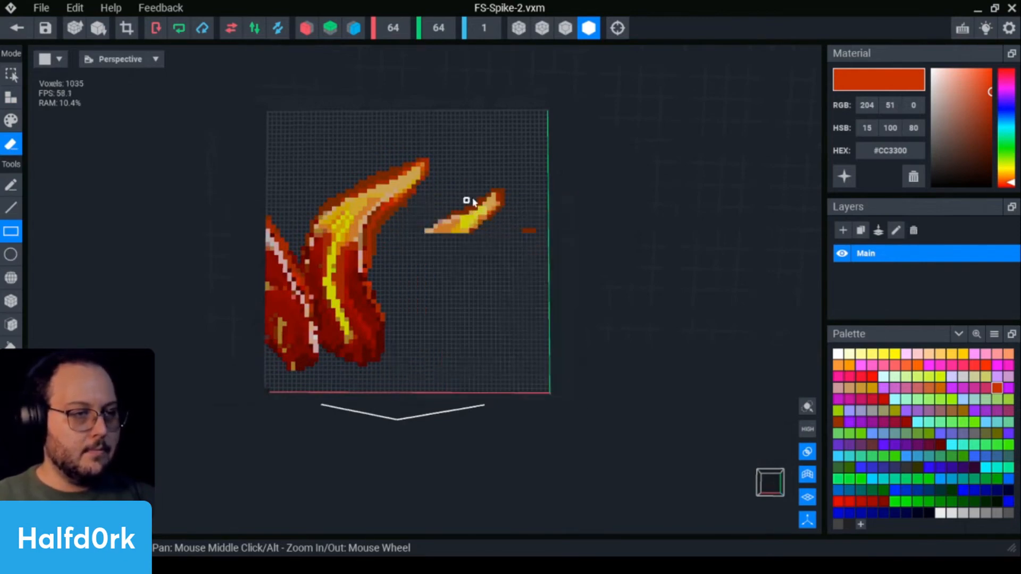
pyautogui.moveTo(547, 194); pyautogui.dragTo(408, 257)
pyautogui.moveTo(201, 193)
pyautogui.mouseDown()
pyautogui.moveTo(254, 327)
pyautogui.moveTo(303, 378)
pyautogui.mouseUp()
# Erase the remaining strip of the leftmost flame with lines of voxels so only the tall flame is left.
pyautogui.scroll(2, 300, 387)
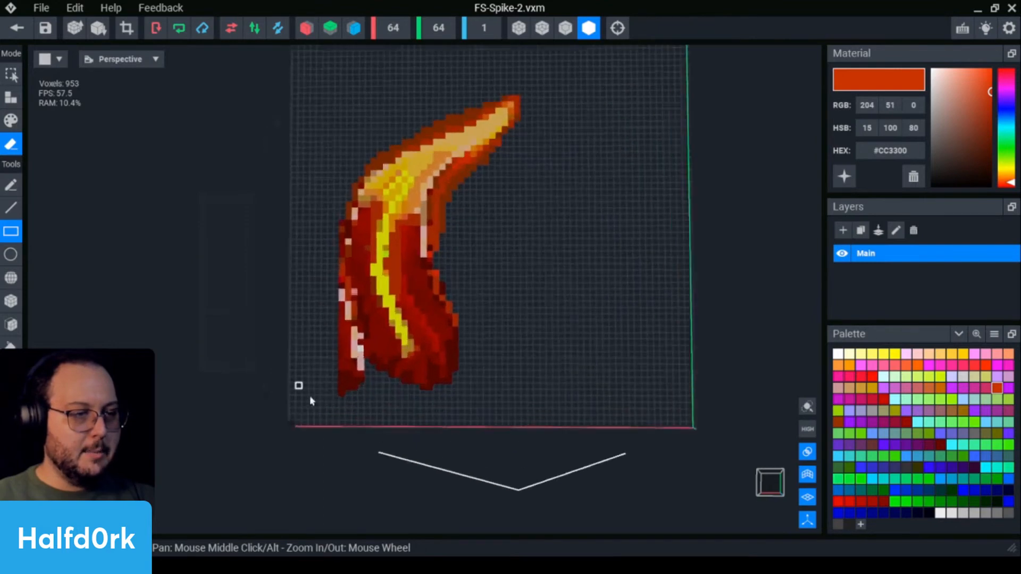
pyautogui.scroll(1, 298, 385)
pyautogui.press('l')
pyautogui.moveTo(370, 372); pyautogui.dragTo(325, 242)
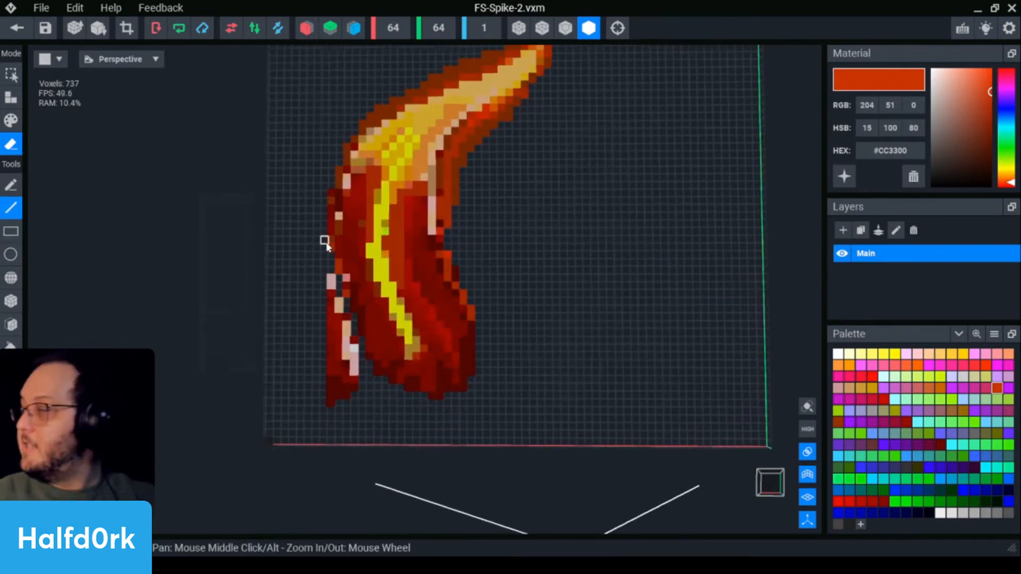
pyautogui.scroll(-2, 317, 359)
pyautogui.moveTo(343, 296); pyautogui.dragTo(359, 369)
pyautogui.moveTo(344, 327); pyautogui.dragTo(344, 389)
pyautogui.scroll(-2, 340, 362)
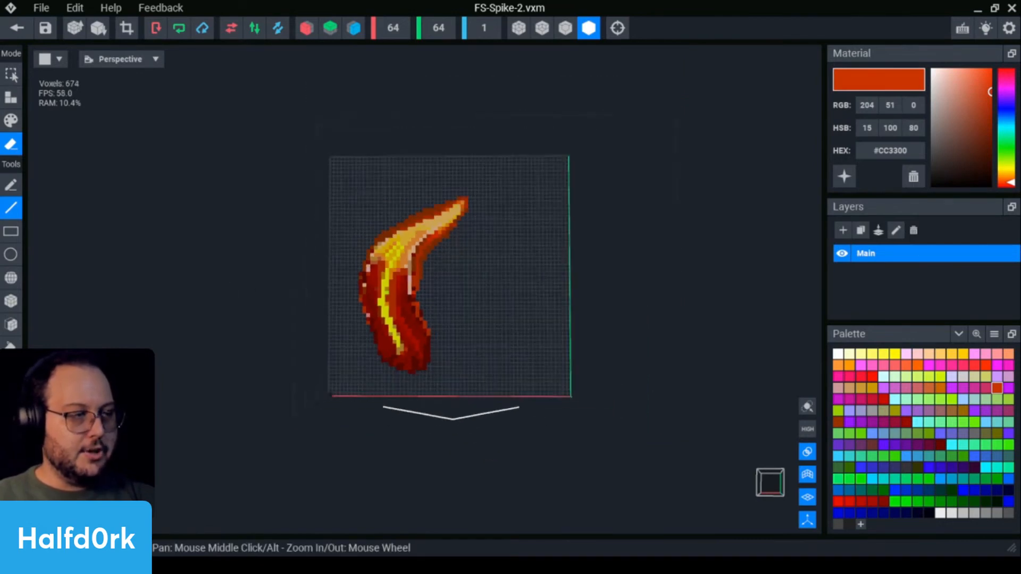
# Crop FS-Spike-2 to its voxels and set its pivot to the bottom centre of the canvas.
pyautogui.click(618, 28)
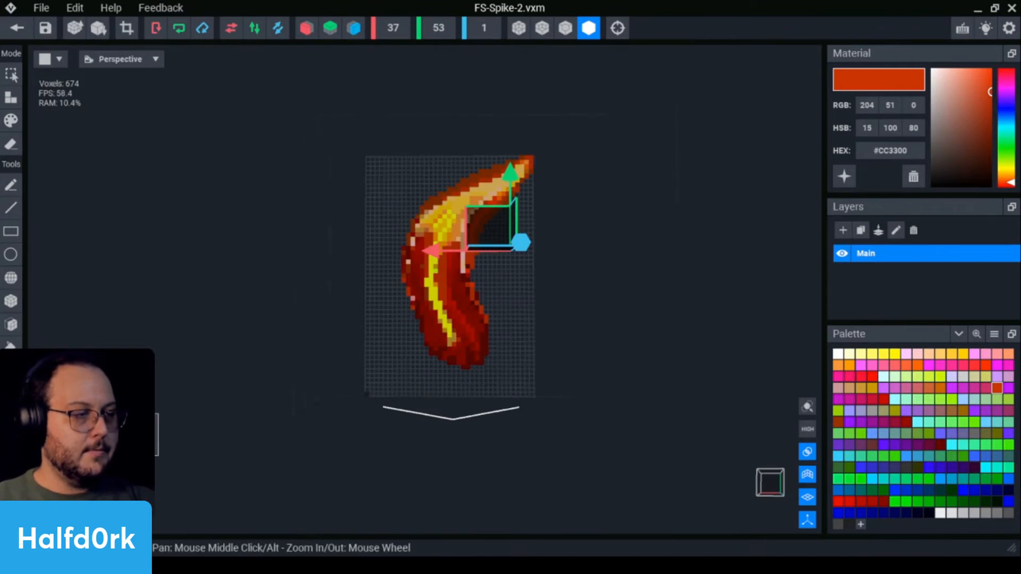
pyautogui.click(106, 424)
pyautogui.click(106, 445)
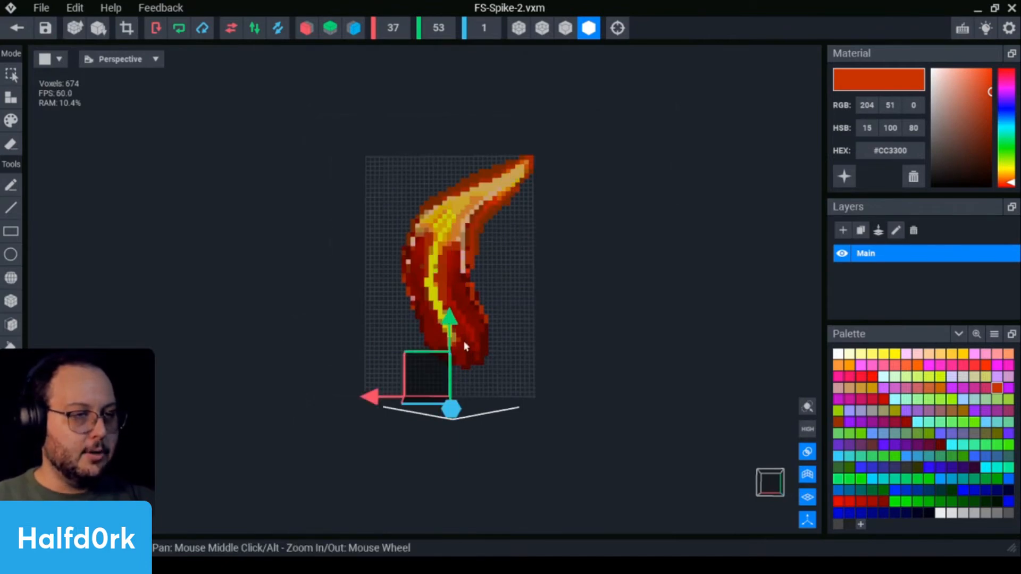
# Erase the stray voxel below the flame in FS-Spike-2, crop the canvas again and reset the pivot to the bottom centre.
pyautogui.scroll(5, 451, 331)
pyautogui.press('e')
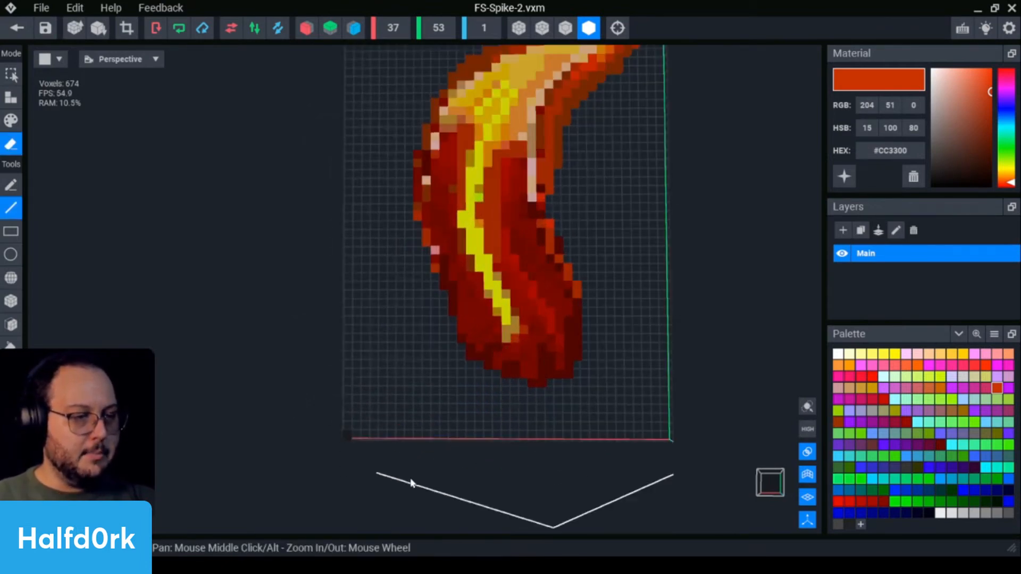
pyautogui.click(11, 424)
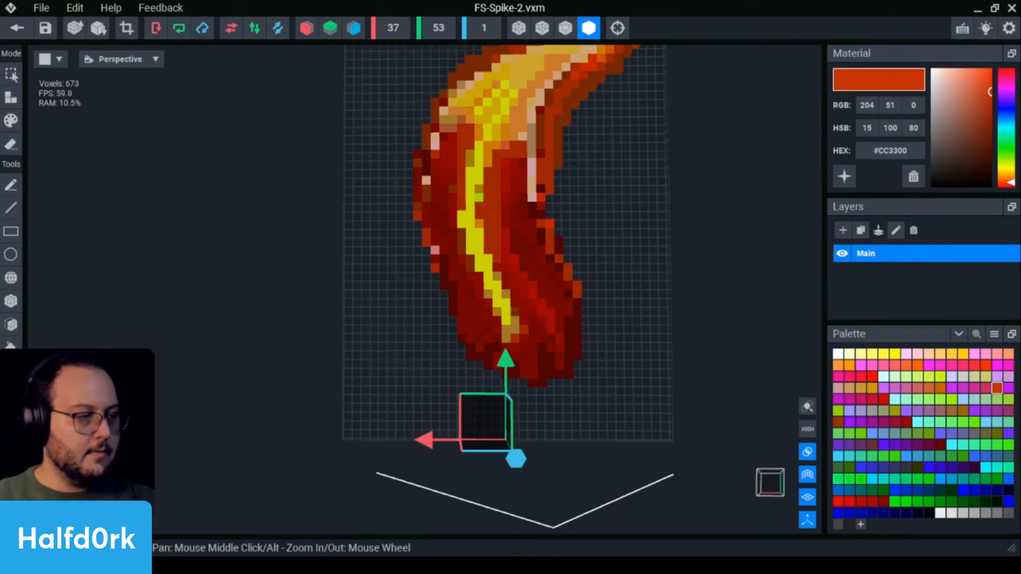
pyautogui.click(124, 31)
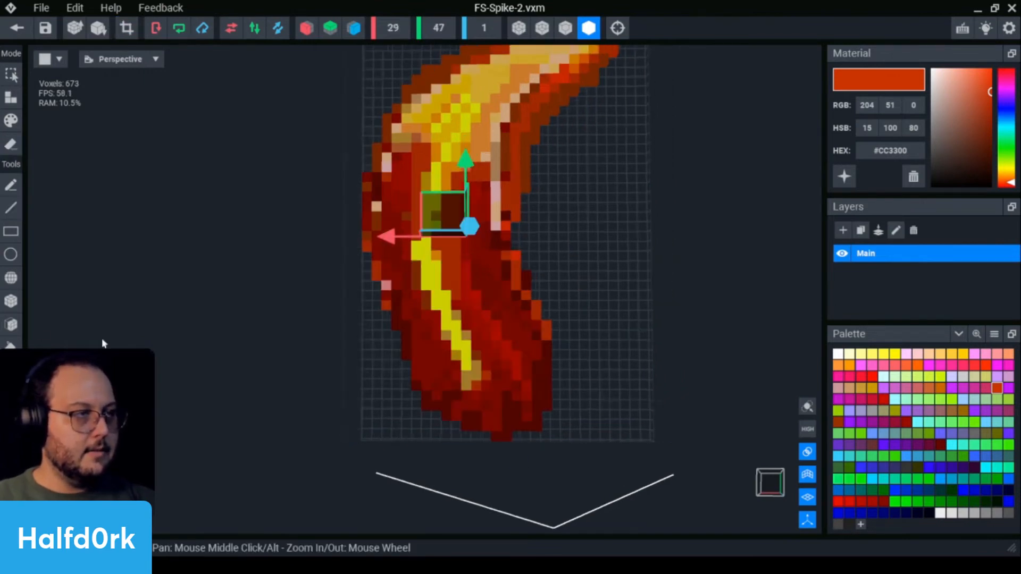
pyautogui.click(617, 28)
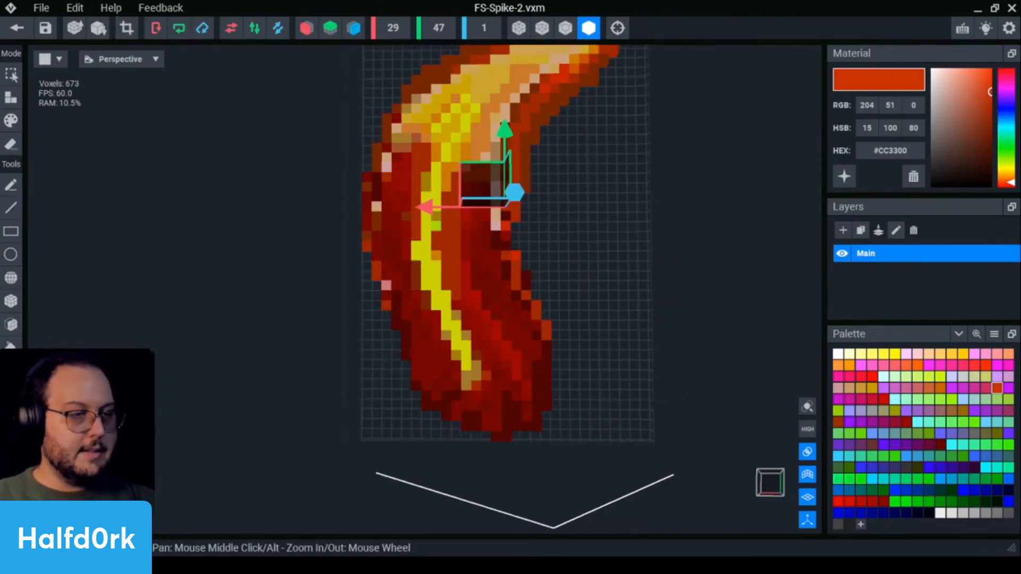
pyautogui.scroll(-5, 369, 285)
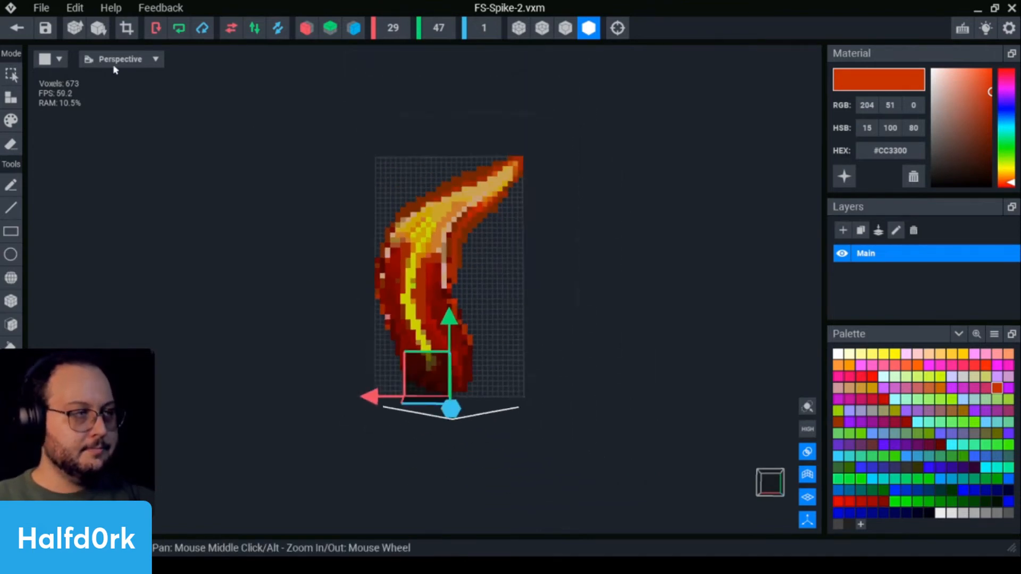
# Save and close FS-Spike-2, then assign the model to the S2 node in the skeleton.
pyautogui.click(17, 34)
pyautogui.press('Return')
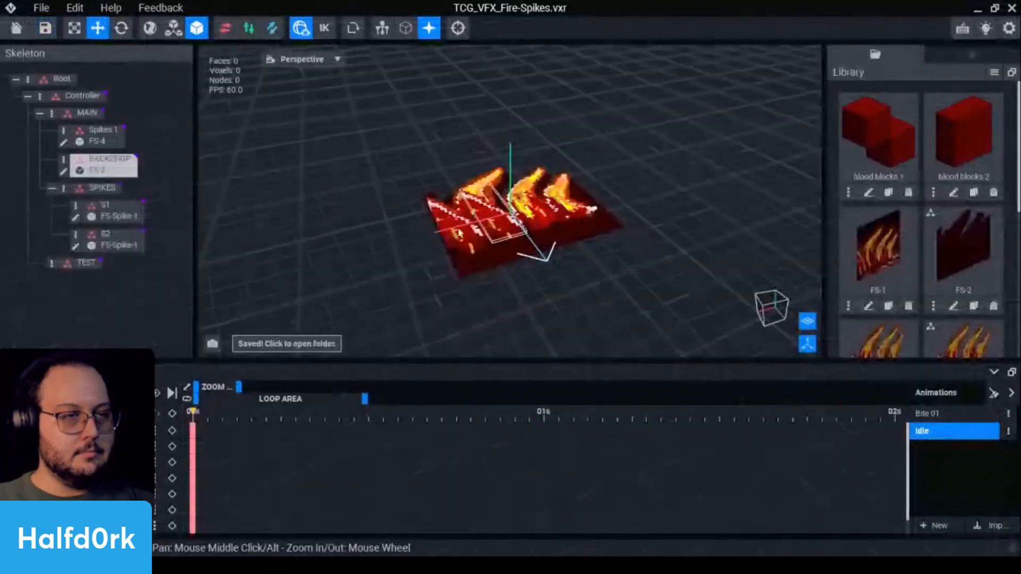
pyautogui.scroll(-3, 959, 283)
pyautogui.moveTo(985, 198); pyautogui.dragTo(123, 244)
pyautogui.scroll(3, 463, 263)
pyautogui.click(462, 263)
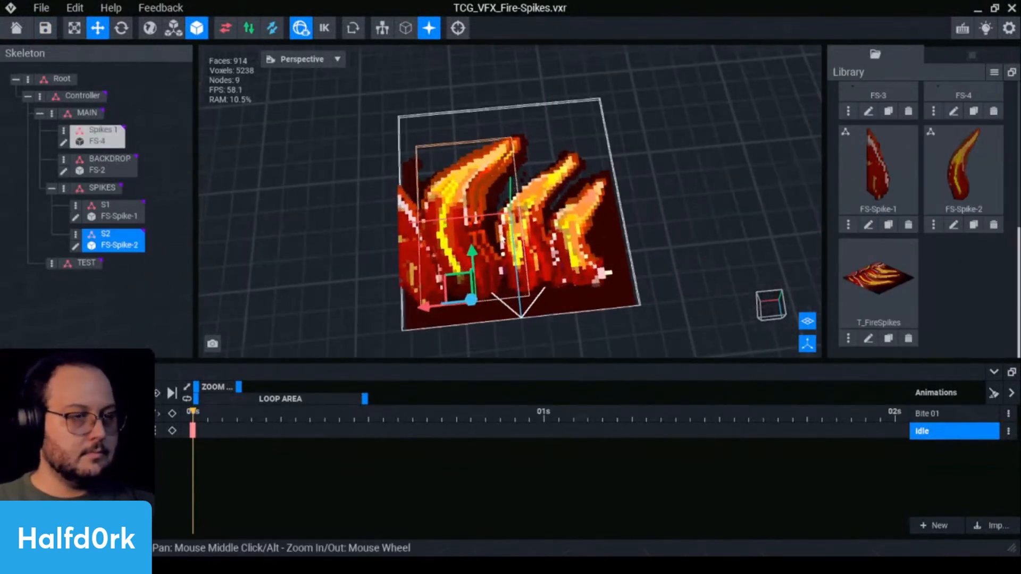
# Clone the FS-4 model in the library as FS-Spike-3 and open the clone for editing.
pyautogui.scroll(-2, 463, 263)
pyautogui.scroll(2, 966, 264)
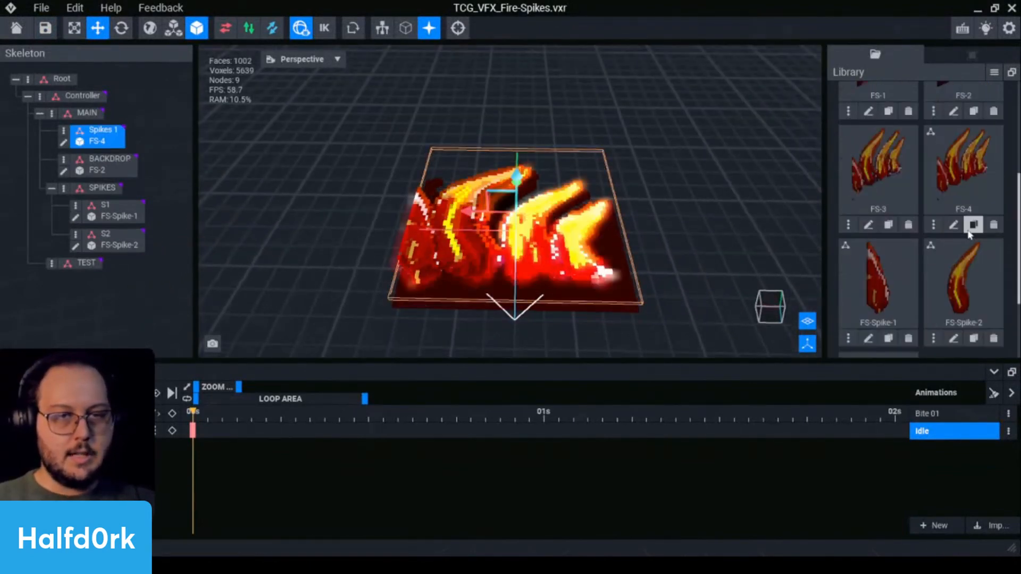
pyautogui.click(973, 225)
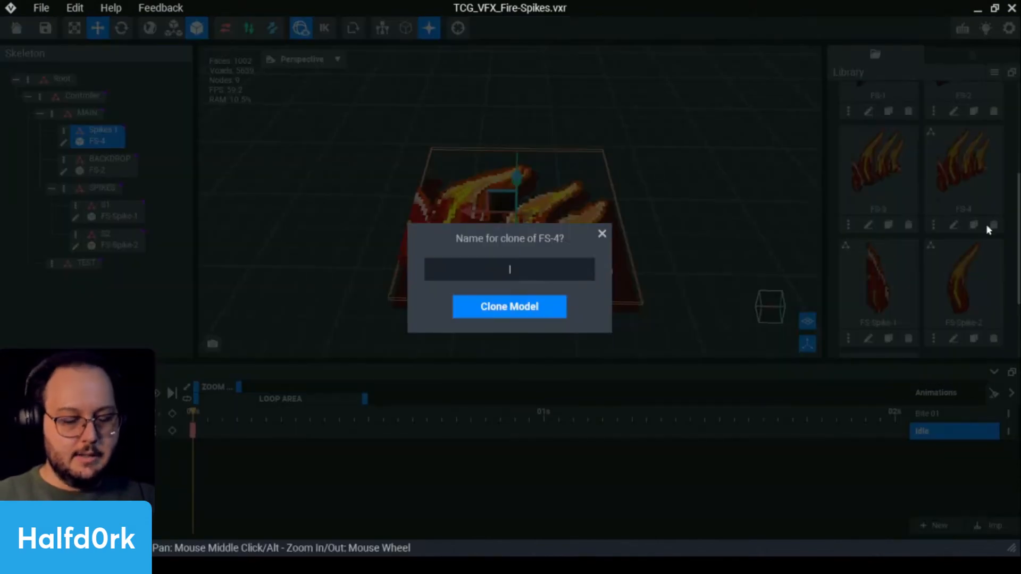
pyautogui.write('FS-Spike-3')
pyautogui.press('Return')
pyautogui.scroll(-2, 922, 270)
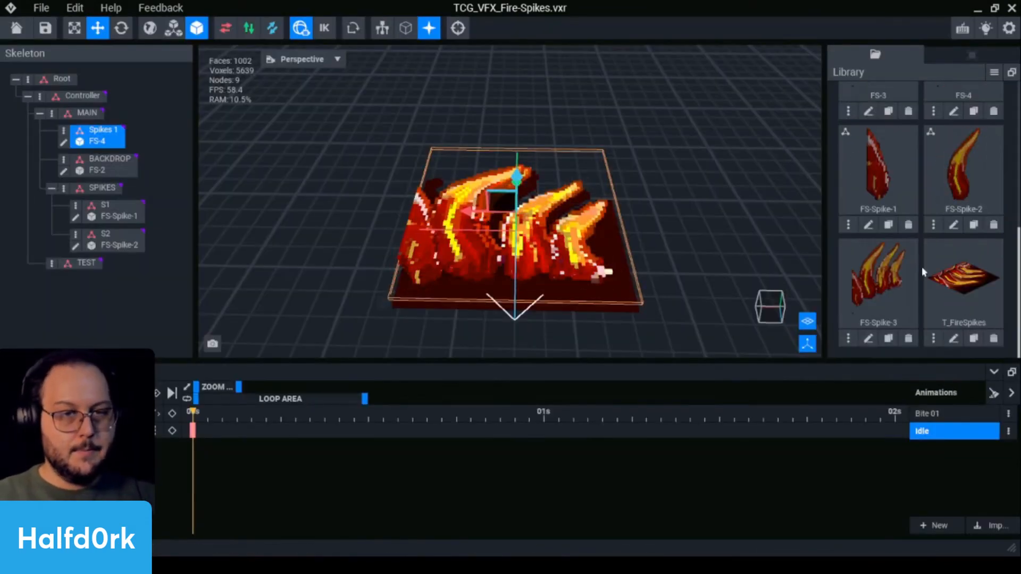
pyautogui.click(872, 336)
# Erase the two leftmost flames and the rightmost flame in FS-Spike-3 with rectangles, keeping the third flame from the left.
pyautogui.moveTo(371, 306); pyautogui.dragTo(324, 293, button='right')
pyautogui.press('r')
pyautogui.press('e')
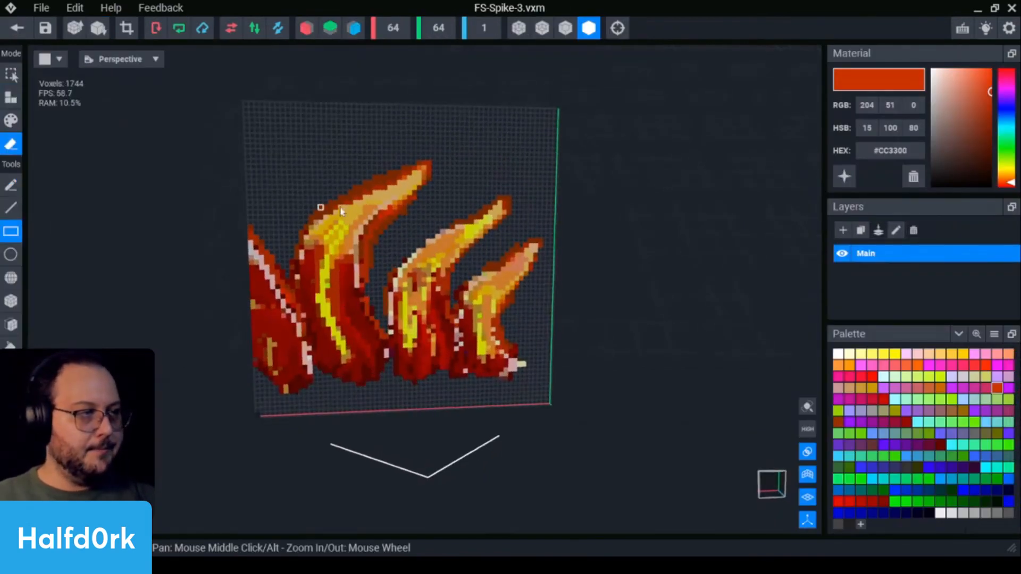
pyautogui.moveTo(312, 209); pyautogui.dragTo(326, 206, button='right')
pyautogui.moveTo(184, 117); pyautogui.dragTo(420, 235)
pyautogui.moveTo(162, 189)
pyautogui.mouseDown()
pyautogui.moveTo(323, 490)
pyautogui.moveTo(379, 479)
pyautogui.mouseUp()
pyautogui.moveTo(547, 434); pyautogui.dragTo(599, 415, button='right')
pyautogui.moveTo(599, 426)
pyautogui.mouseDown()
pyautogui.moveTo(453, 286)
pyautogui.moveTo(616, 319)
pyautogui.mouseUp()
pyautogui.moveTo(610, 272); pyautogui.dragTo(521, 239)
# Erase the leftover voxels along both edges of the FS-Spike-3 flame with short lines.
pyautogui.scroll(4, 464, 344)
pyautogui.moveTo(465, 344); pyautogui.dragTo(440, 319, button='right')
pyautogui.press('l')
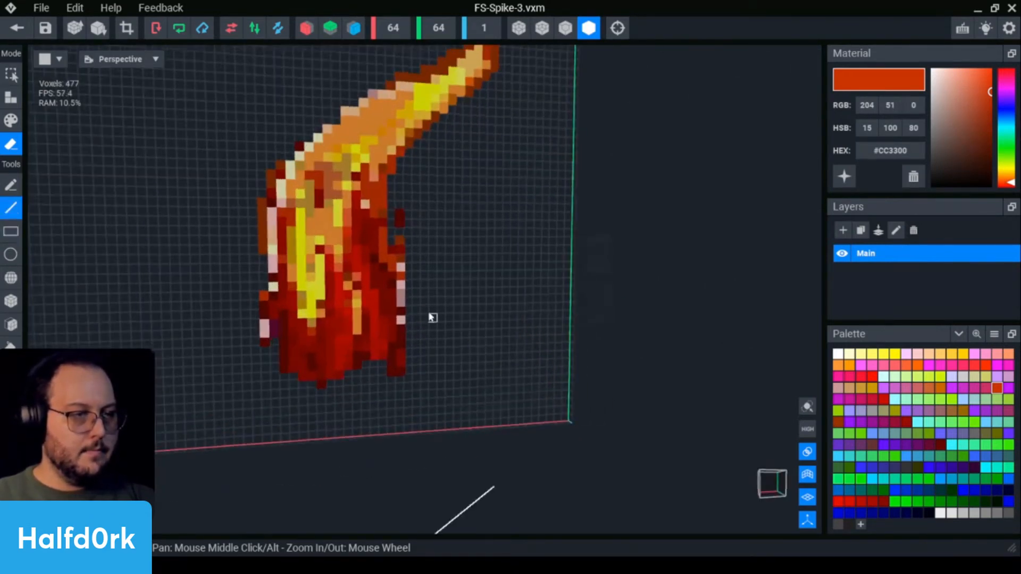
pyautogui.moveTo(355, 212); pyautogui.dragTo(404, 247, button='middle')
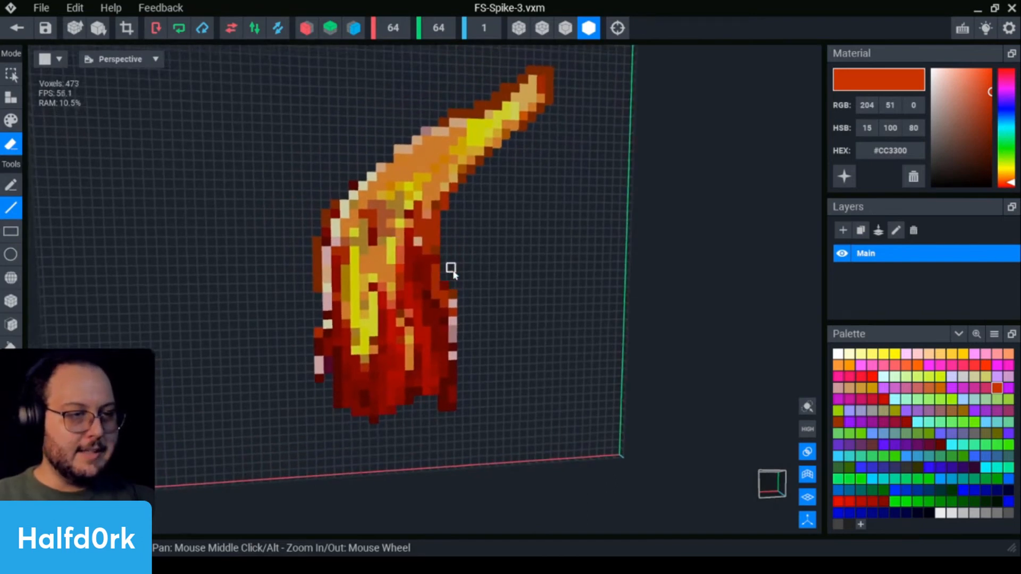
pyautogui.moveTo(451, 406); pyautogui.dragTo(449, 392)
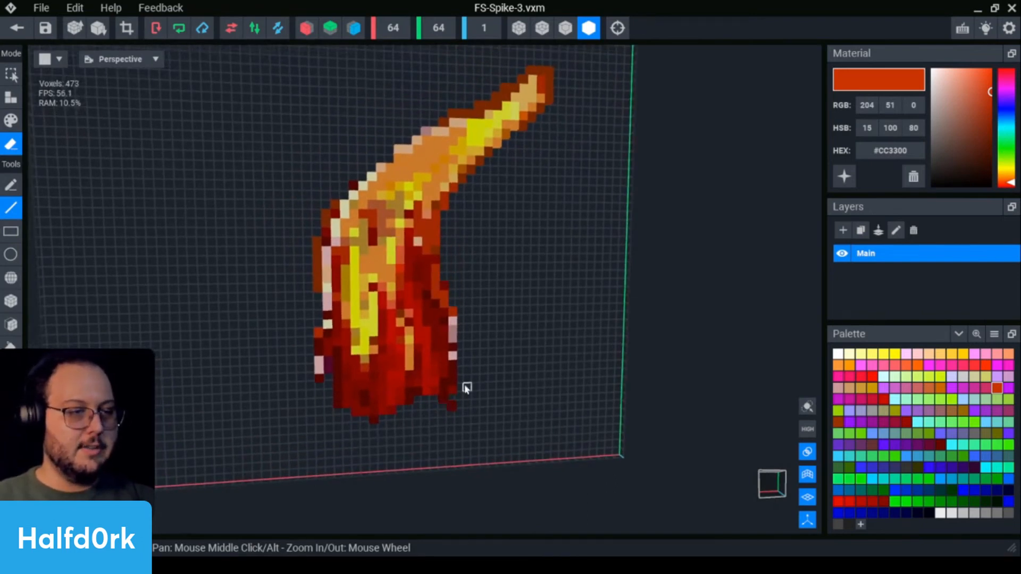
pyautogui.moveTo(321, 362)
pyautogui.mouseDown()
pyautogui.moveTo(318, 377)
pyautogui.moveTo(316, 346)
pyautogui.mouseUp()
pyautogui.scroll(-4, 319, 298)
pyautogui.scroll(3, 420, 396)
pyautogui.moveTo(458, 327); pyautogui.dragTo(440, 290)
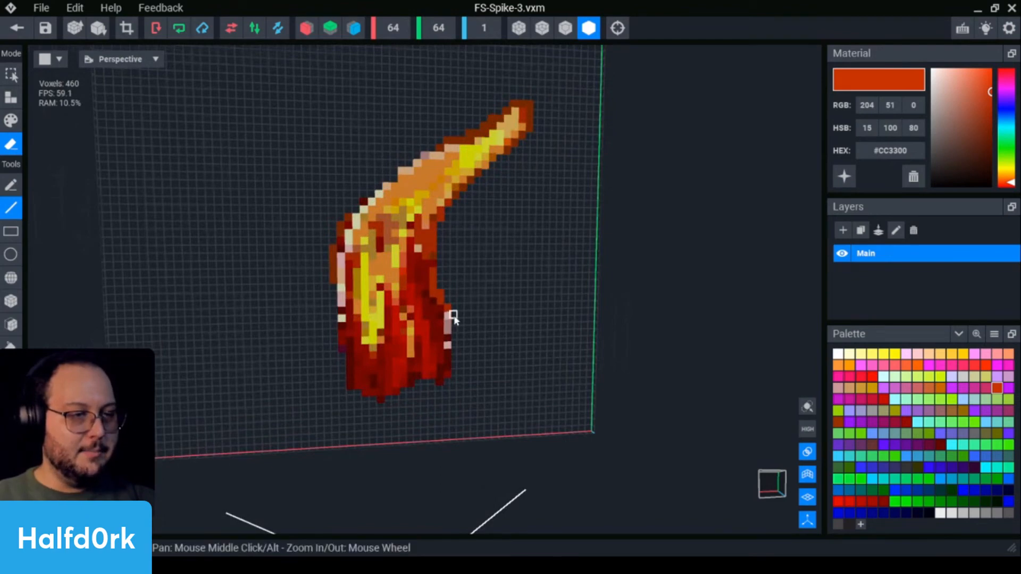
# Crop FS-Spike-3 to its voxels, set its pivot to the bottom centre, and save and close the model.
pyautogui.scroll(-5, 521, 366)
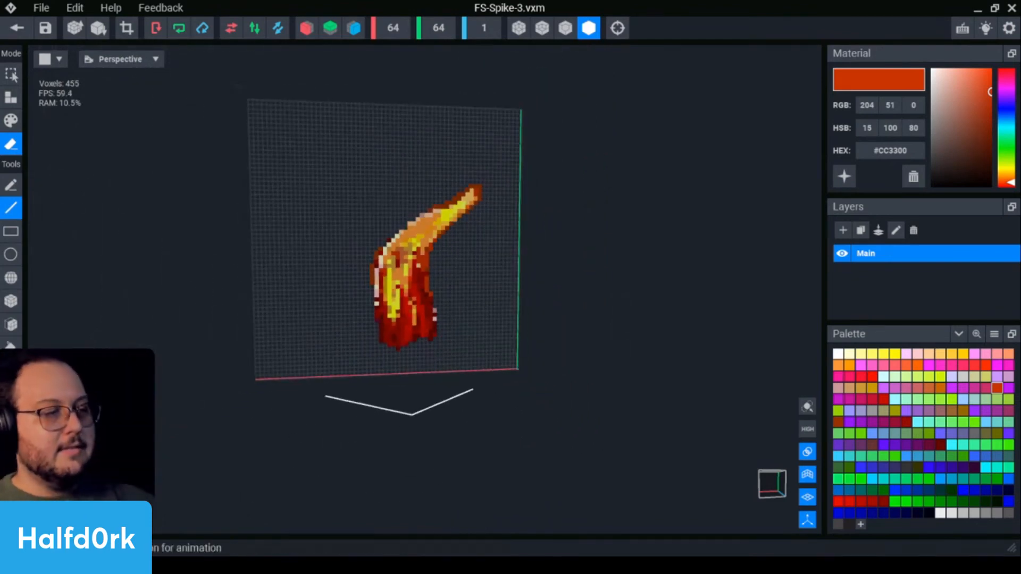
pyautogui.click(11, 427)
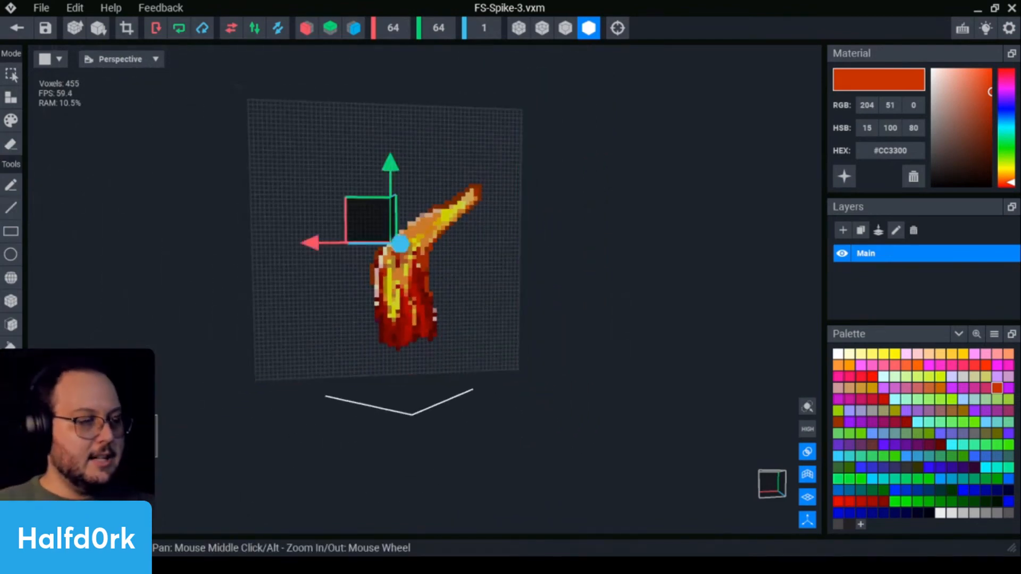
pyautogui.click(126, 28)
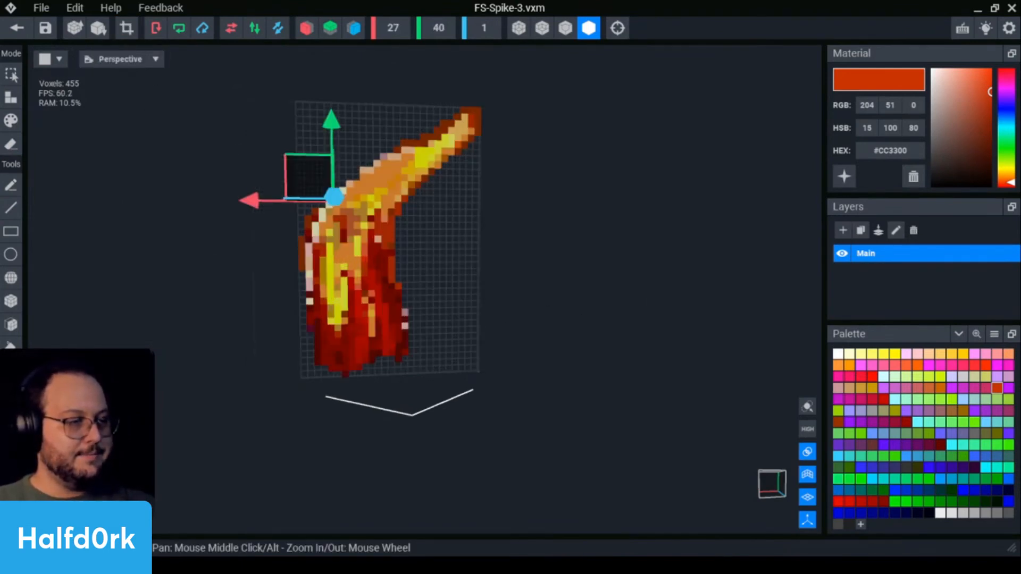
pyautogui.click(53, 367)
pyautogui.click(53, 345)
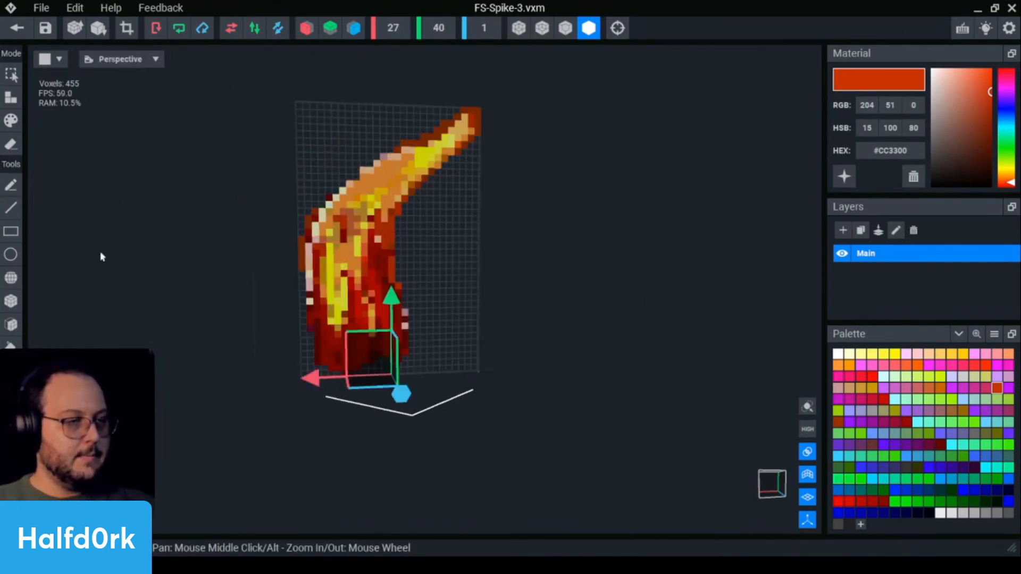
pyautogui.click(17, 28)
pyautogui.click(375, 218)
# Duplicate the S2 node in the skeleton and name the copy S3.
pyautogui.scroll(4, 569, 252)
pyautogui.moveTo(568, 271); pyautogui.dragTo(499, 279, button='right')
pyautogui.click(495, 255)
pyautogui.click(463, 231)
pyautogui.scroll(-3, 502, 255)
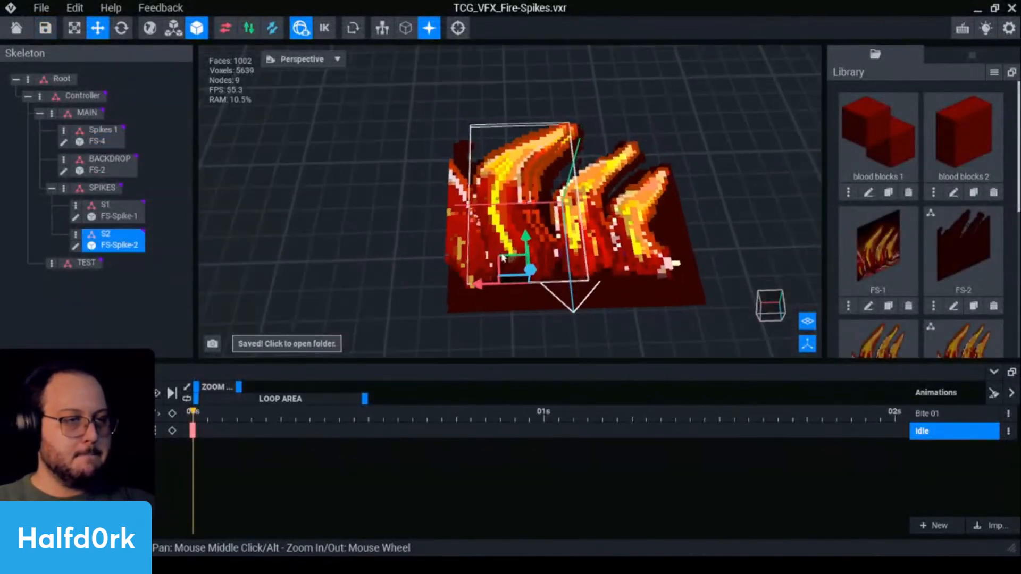
pyautogui.click(75, 235)
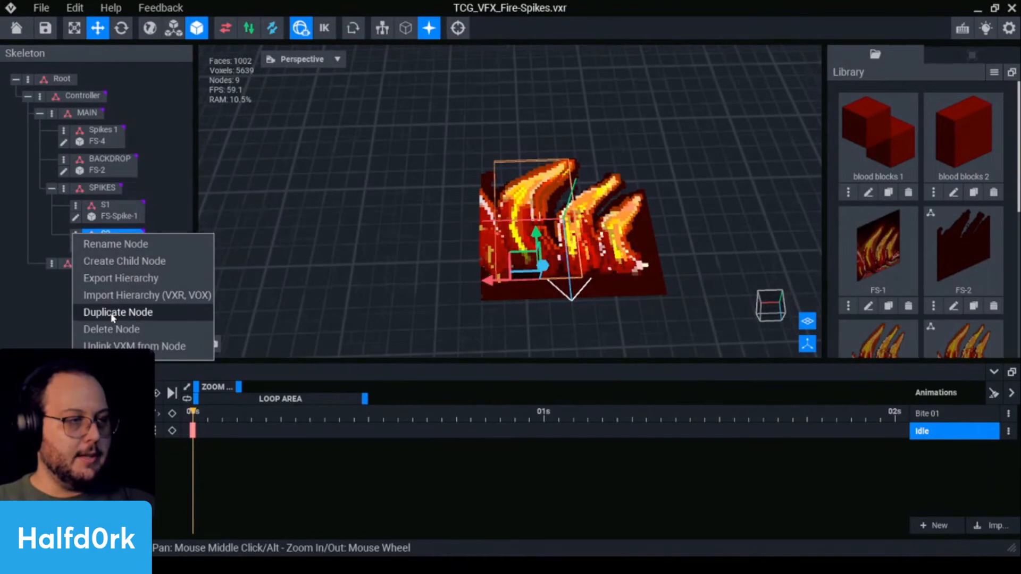
pyautogui.click(113, 314)
pyautogui.write('S3')
pyautogui.press('Return')
# Assign the FS-Spike-3 model to the S3 node and move the node along the red axis onto the third flame.
pyautogui.scroll(-5, 949, 269)
pyautogui.moveTo(774, 300); pyautogui.dragTo(114, 269)
pyautogui.click(107, 165)
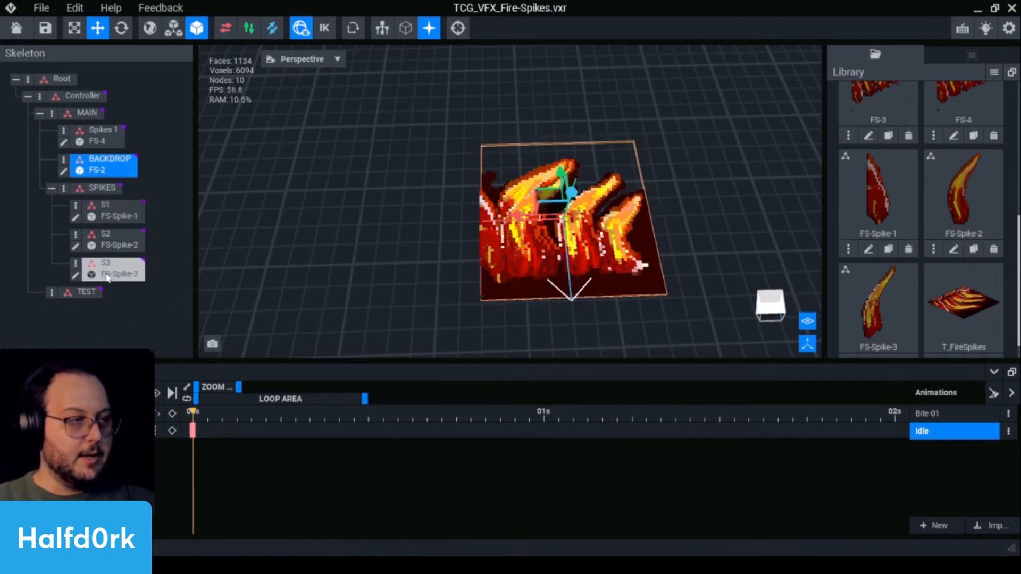
pyautogui.click(489, 282)
pyautogui.moveTo(489, 283); pyautogui.dragTo(547, 280)
# Clone the FS-4 model in the library as FS-Spike-4 and open the clone for editing.
pyautogui.scroll(1, 976, 154)
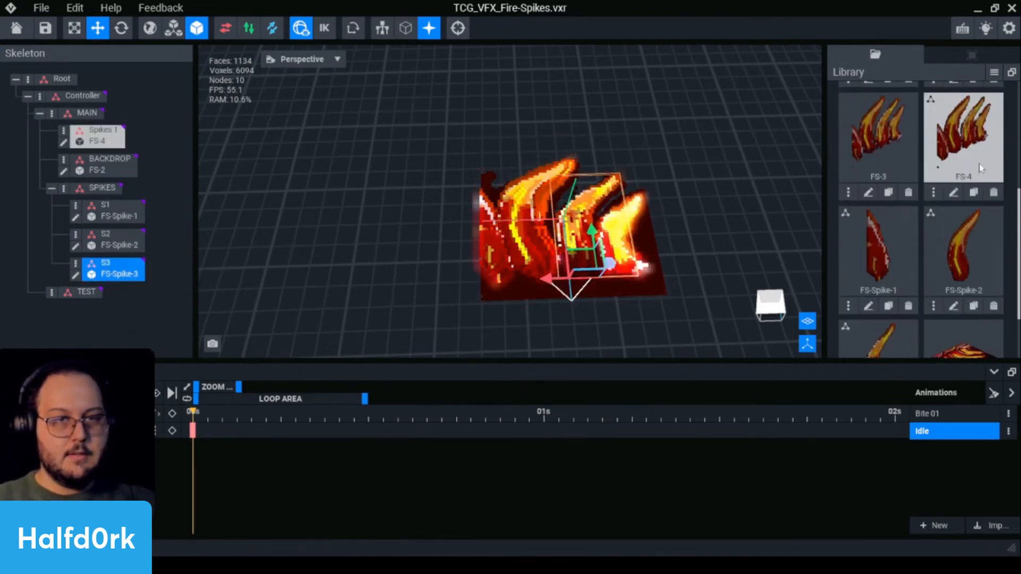
pyautogui.click(974, 192)
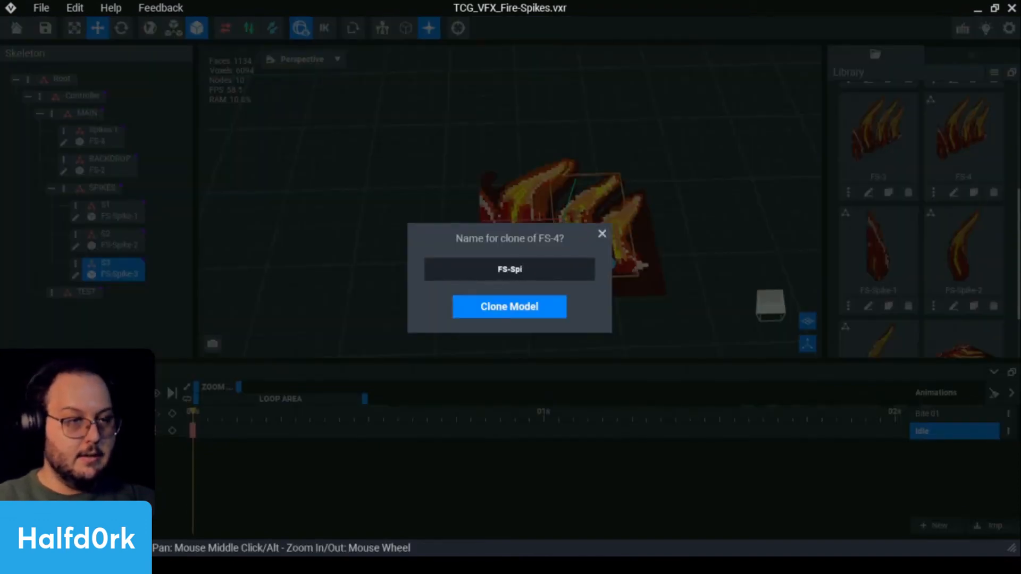
pyautogui.write('FS-Spike-4')
pyautogui.press('Return')
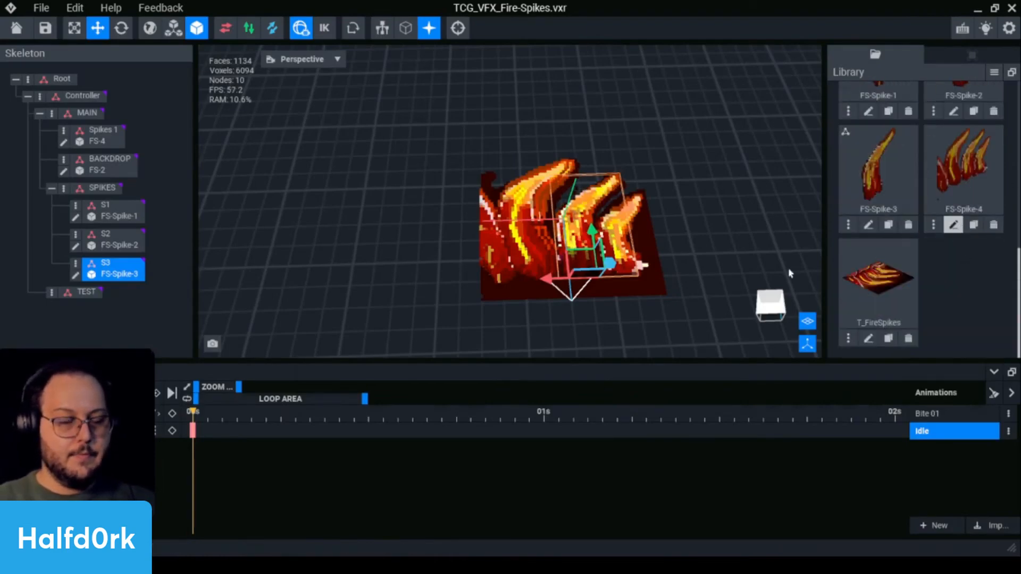
pyautogui.click(952, 225)
# Erase the three left flames in FS-Spike-4 with rectangles, keeping only the rightmost flame.
pyautogui.moveTo(422, 138); pyautogui.dragTo(156, 454)
pyautogui.scroll(2, 592, 142)
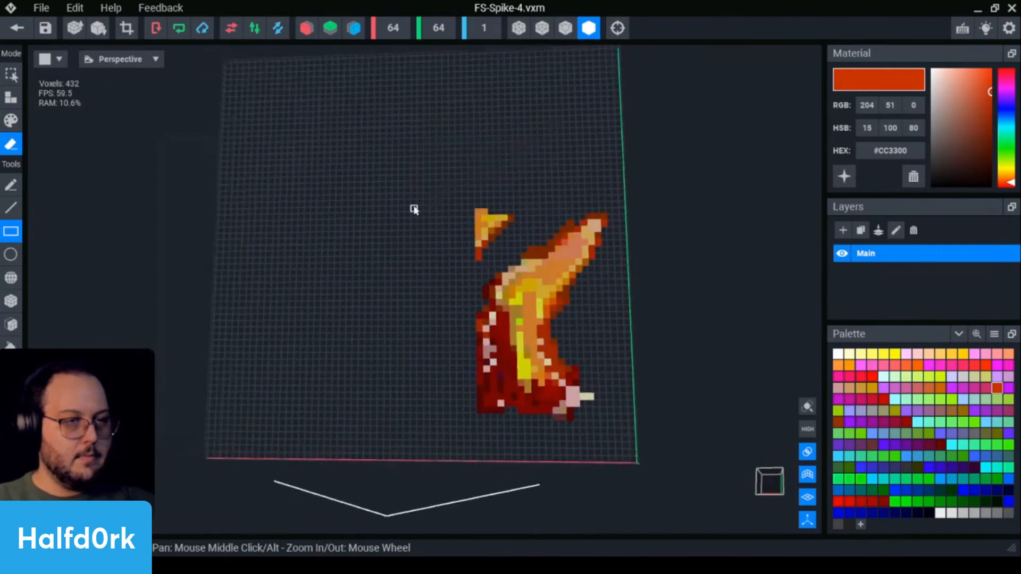
pyautogui.scroll(-1, 524, 220)
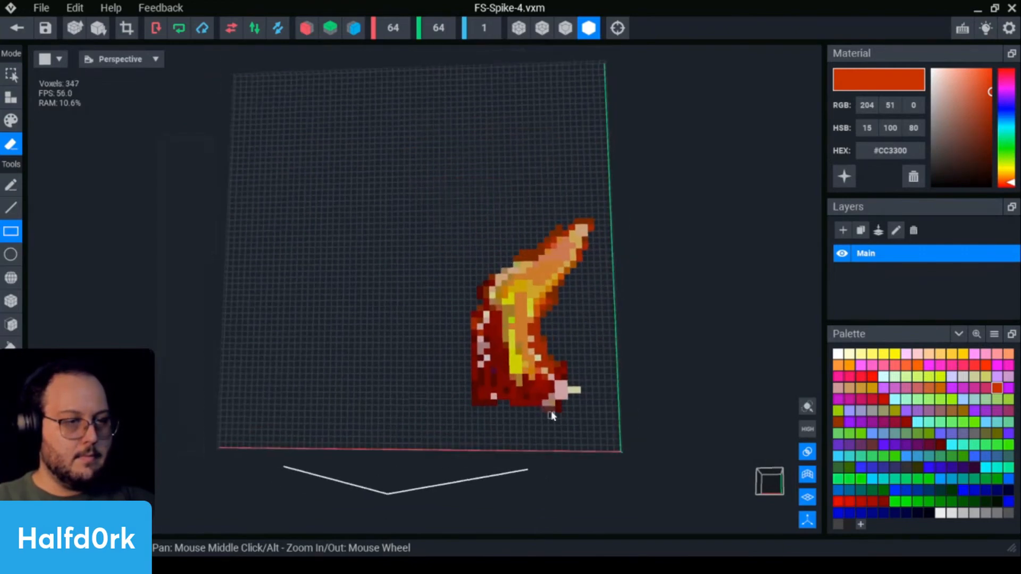
# Erase the leftover voxels at the lower left and the tip of the base in FS-Spike-4 with lines.
pyautogui.scroll(2, 547, 414)
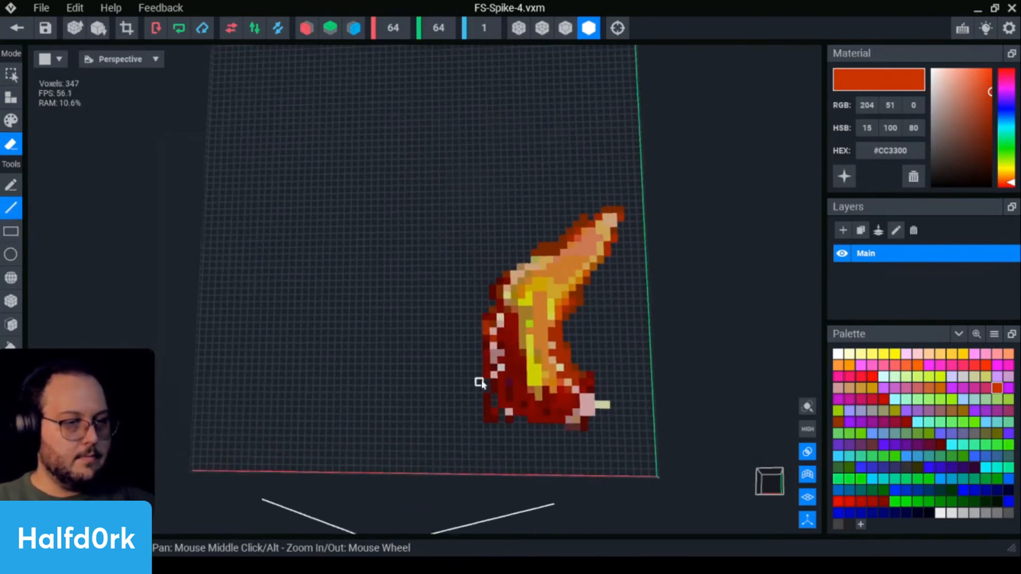
pyautogui.moveTo(488, 417); pyautogui.dragTo(508, 425)
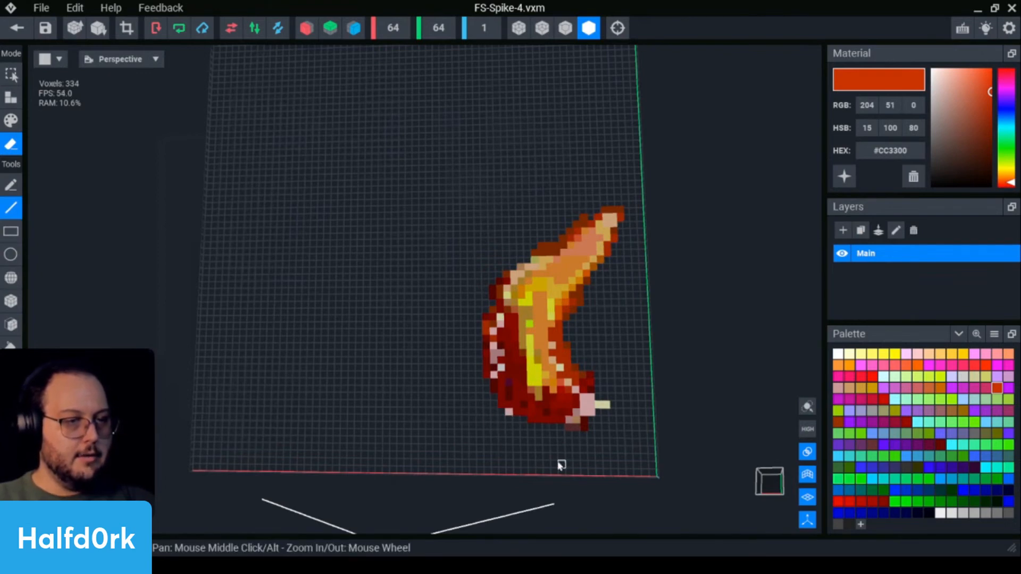
pyautogui.scroll(-4, 567, 466)
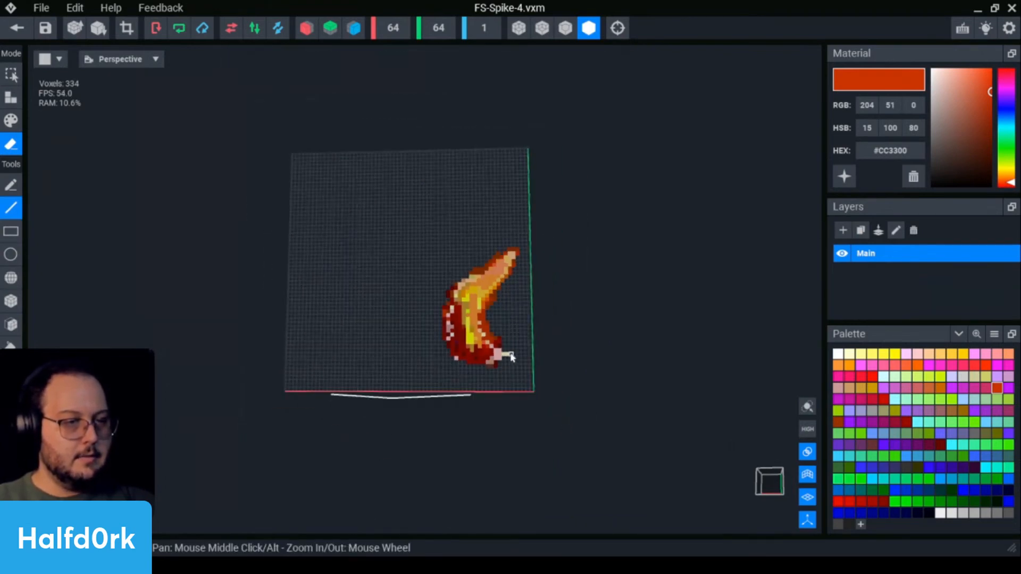
pyautogui.scroll(2, 528, 407)
pyautogui.click(520, 390)
# Crop FS-Spike-4 to its voxels, set its pivot to the bottom centre, and save and close the model.
pyautogui.scroll(-2, 528, 425)
pyautogui.click(127, 28)
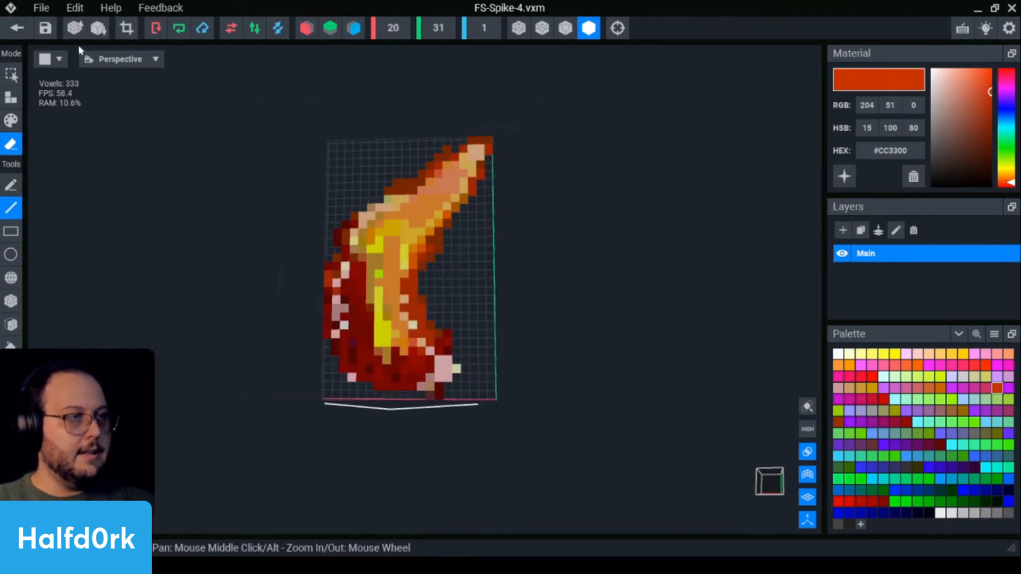
pyautogui.click(10, 394)
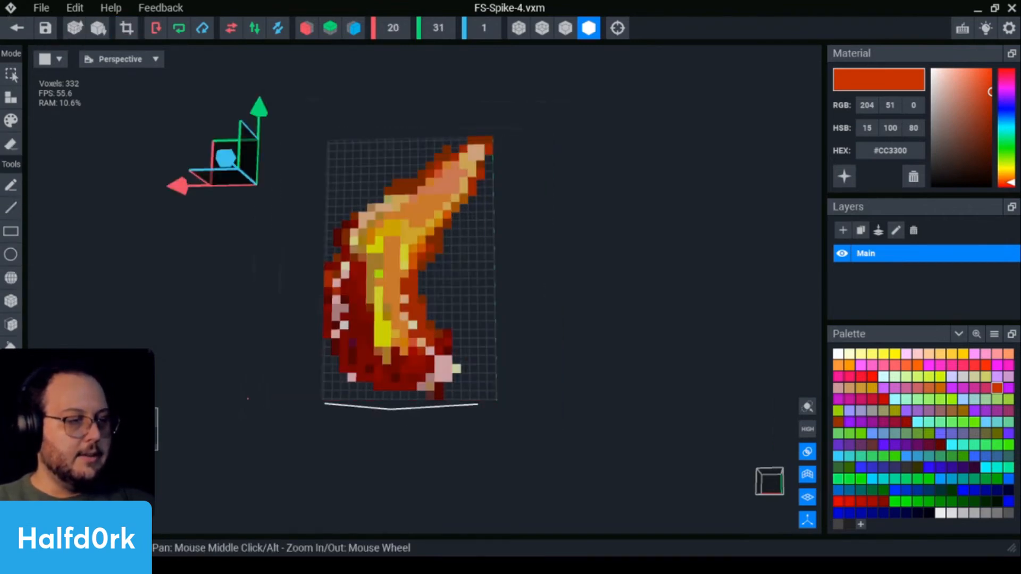
pyautogui.click(17, 28)
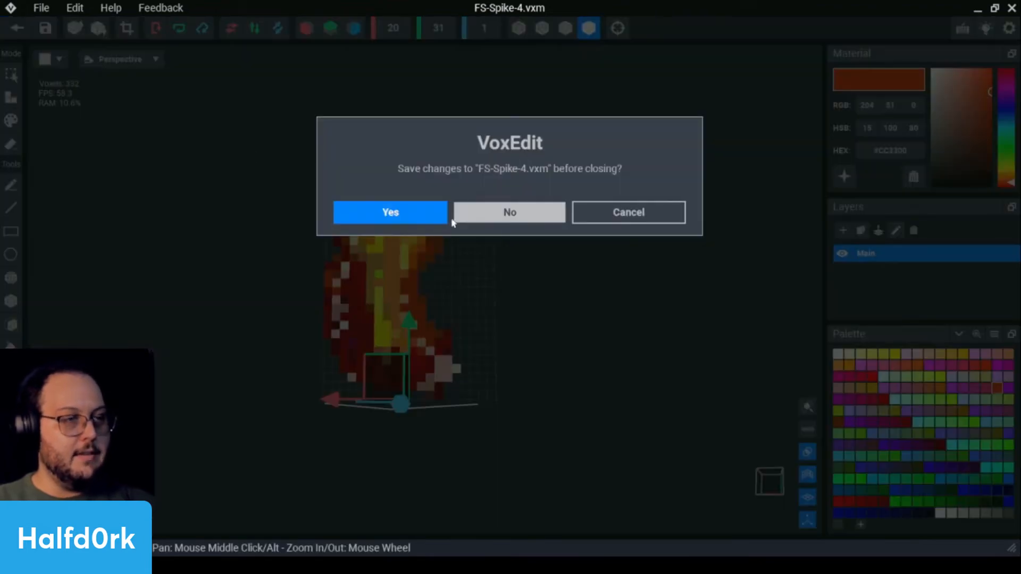
pyautogui.click(425, 218)
# Duplicate the S3 node in the SPIKES group and name the duplicate S4.
pyautogui.click(116, 267)
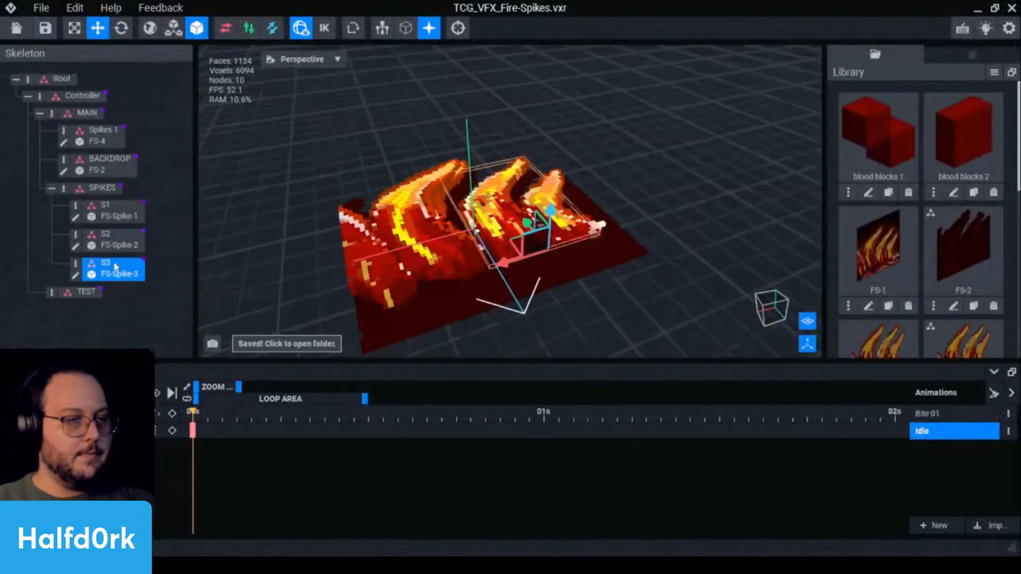
pyautogui.click(76, 263)
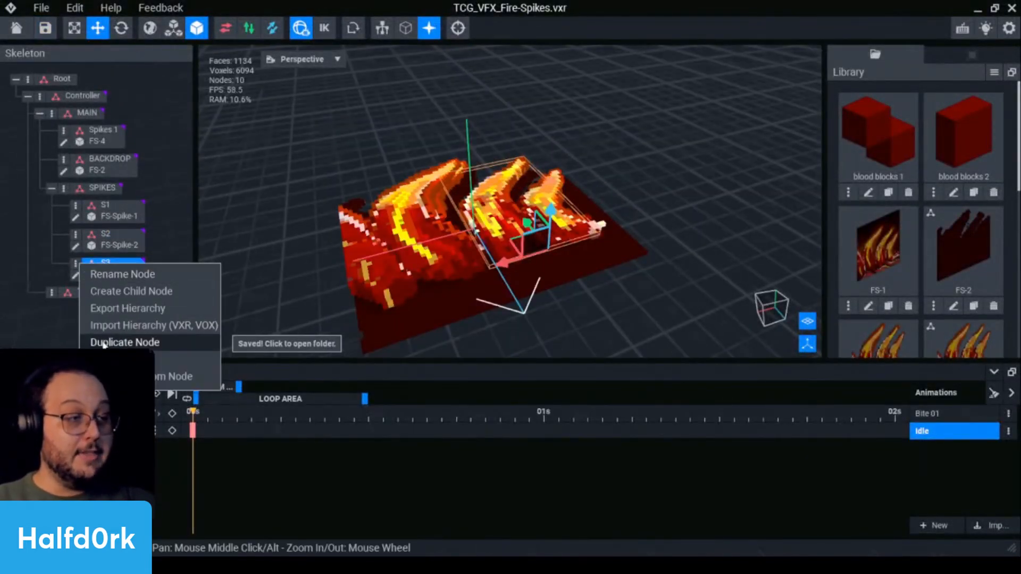
pyautogui.click(104, 343)
pyautogui.write('S4')
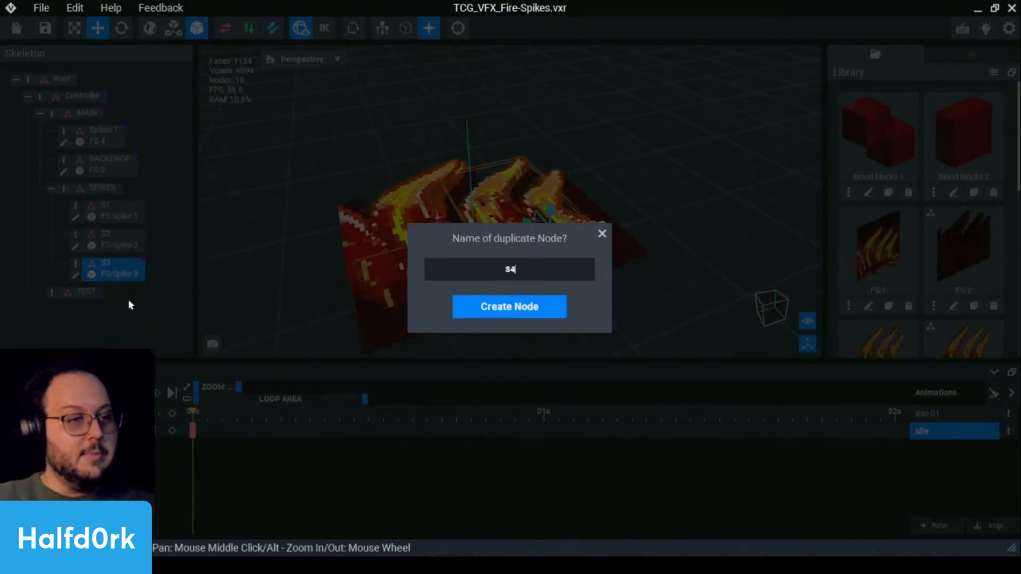
pyautogui.press('Return')
# Shift node S4 sideways to the rightmost flame's base and link the FS-Spike-4 library model to it.
pyautogui.moveTo(498, 267); pyautogui.dragTo(572, 250)
pyautogui.scroll(-5, 976, 305)
pyautogui.moveTo(964, 172); pyautogui.dragTo(588, 210)
pyautogui.moveTo(622, 206); pyautogui.dragTo(569, 193, button='right')
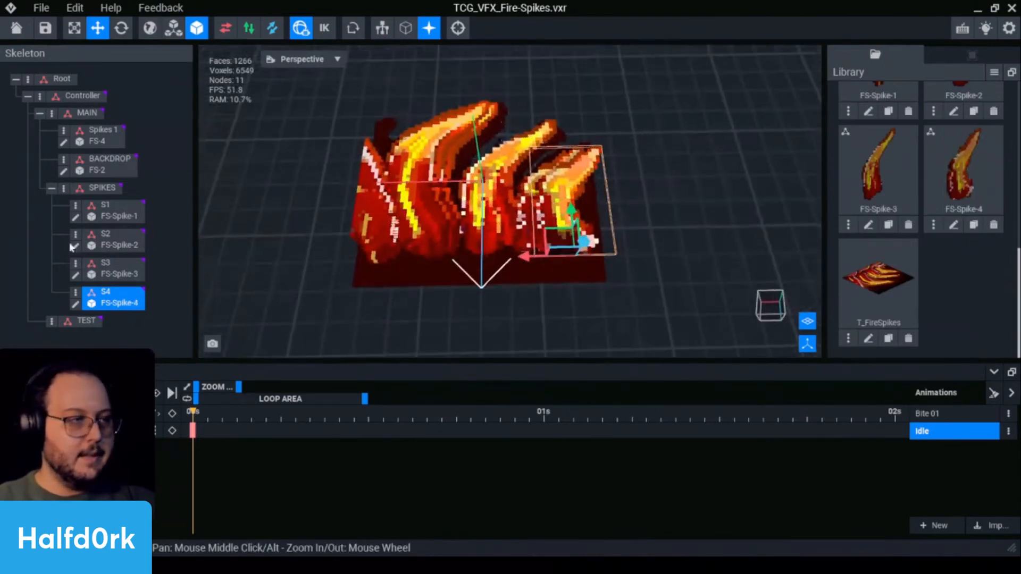
# Unlink the FS-4 model from the Spikes 1 node.
pyautogui.click(80, 130)
pyautogui.click(64, 131)
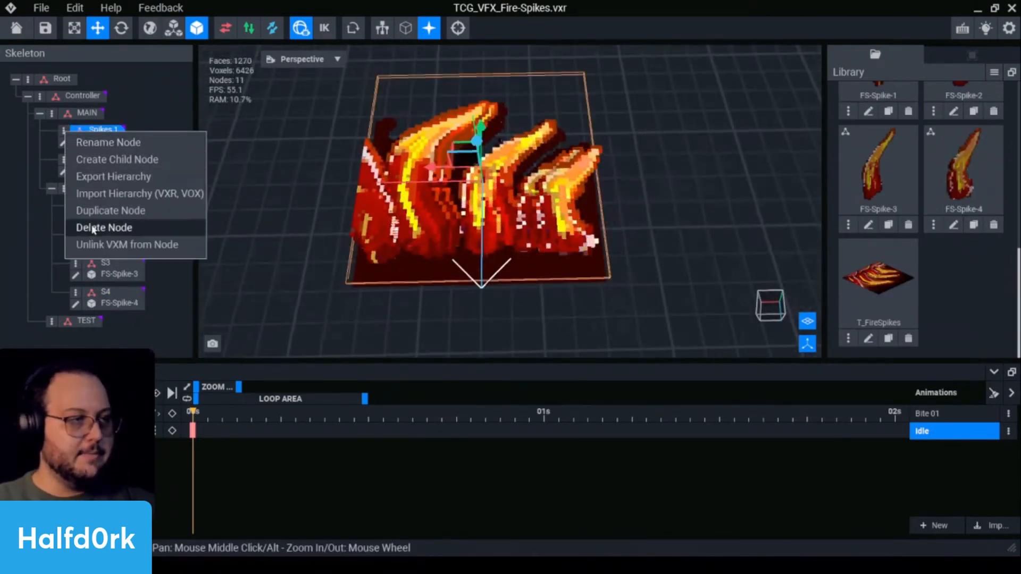
pyautogui.click(113, 251)
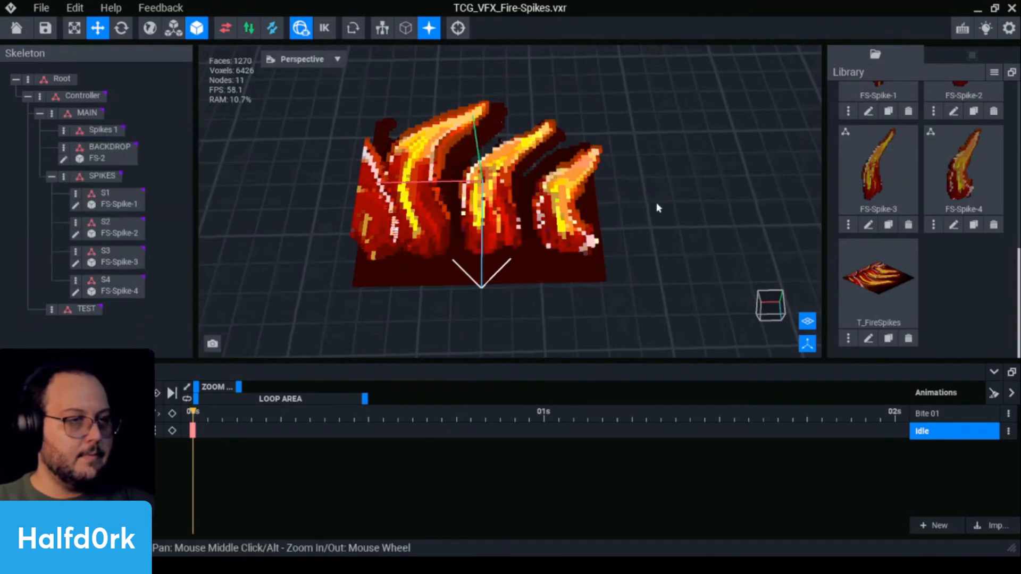
pyautogui.click(659, 207)
# Reposition spike nodes S2 and S3 so their flames sit in place over the backdrop.
pyautogui.moveTo(524, 180); pyautogui.dragTo(527, 210, button='right')
pyautogui.click(437, 226)
pyautogui.moveTo(391, 266); pyautogui.dragTo(408, 266)
pyautogui.moveTo(508, 272); pyautogui.dragTo(512, 254, button='right')
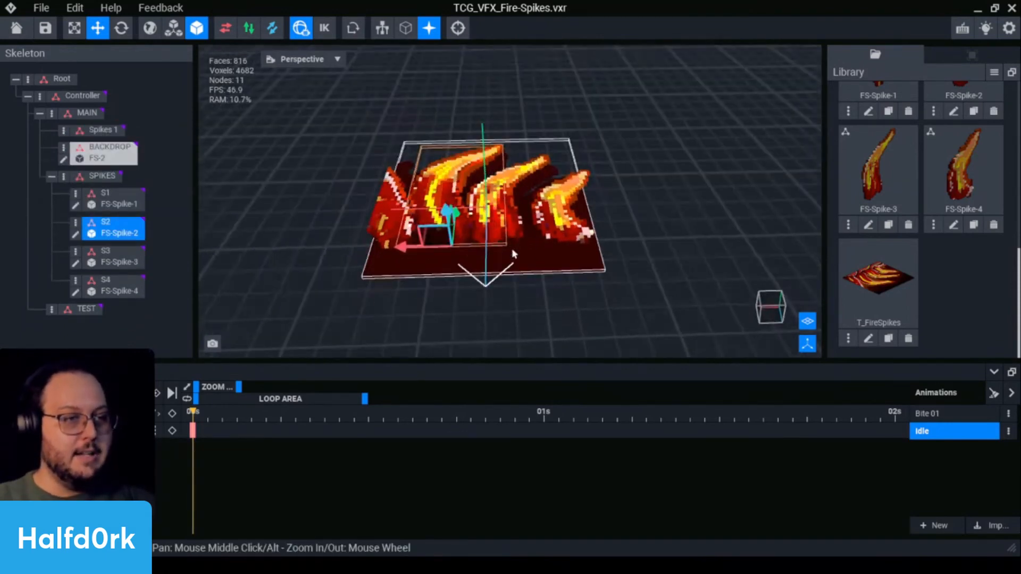
pyautogui.click(518, 219)
pyautogui.moveTo(520, 218); pyautogui.dragTo(506, 248)
# Nudge spike nodes S4, S2 and S1 slightly so the flames line up over the backdrop.
pyautogui.click(563, 221)
pyautogui.moveTo(560, 210); pyautogui.dragTo(558, 218)
pyautogui.click(453, 216)
pyautogui.moveTo(449, 213); pyautogui.dragTo(448, 216)
pyautogui.click(394, 212)
pyautogui.moveTo(376, 211); pyautogui.dragTo(375, 212)
pyautogui.moveTo(495, 160); pyautogui.dragTo(526, 199, button='right')
pyautogui.scroll(-3, 524, 196)
pyautogui.click(581, 186)
pyautogui.scroll(2, 524, 202)
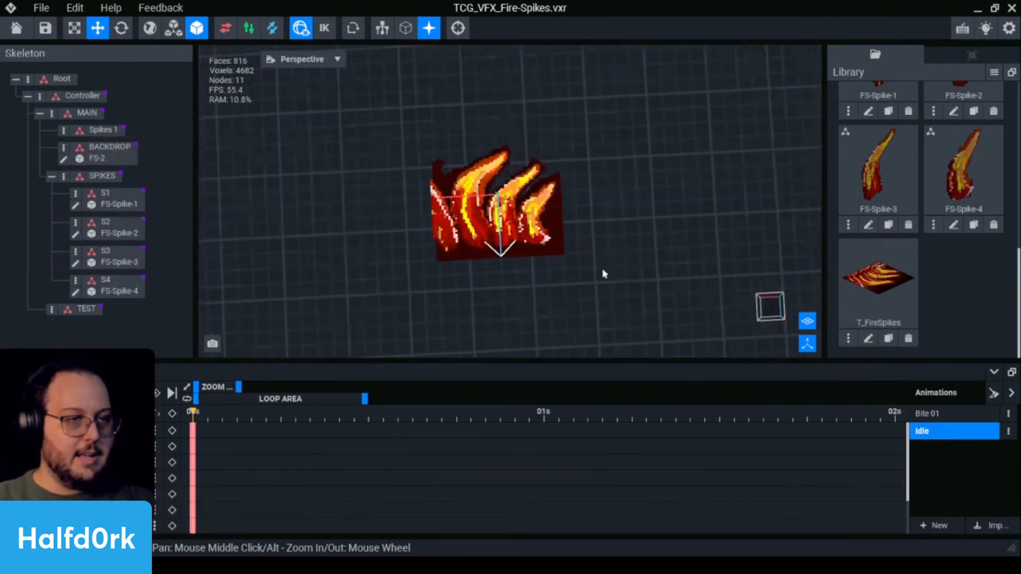
pyautogui.click(441, 239)
pyautogui.moveTo(397, 255); pyautogui.dragTo(399, 254)
# Delete the Bite 01 animation and create a new animation named Fan 01.
pyautogui.click(1006, 416)
pyautogui.click(882, 492)
pyautogui.click(449, 212)
pyautogui.click(1008, 414)
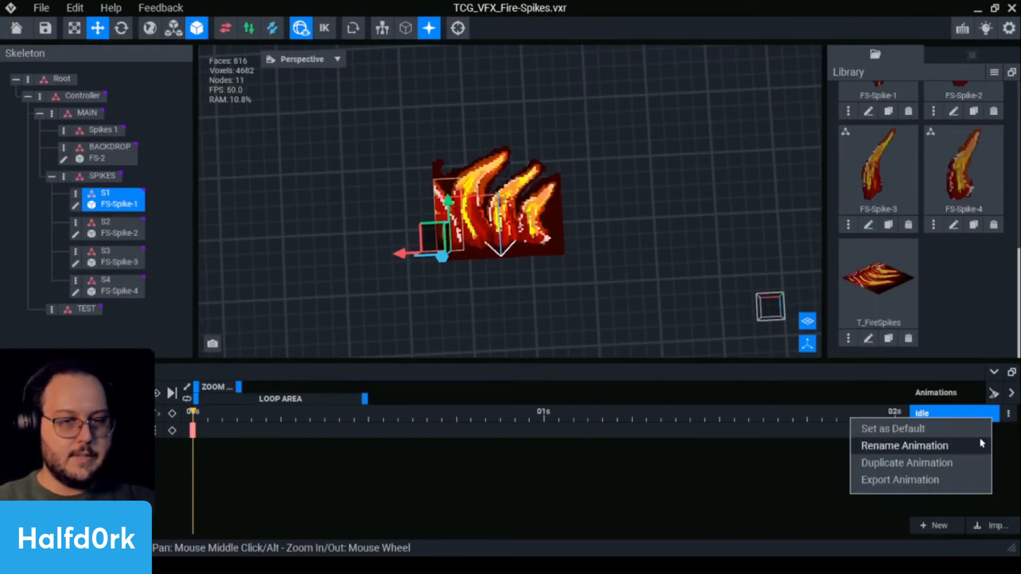
pyautogui.click(937, 525)
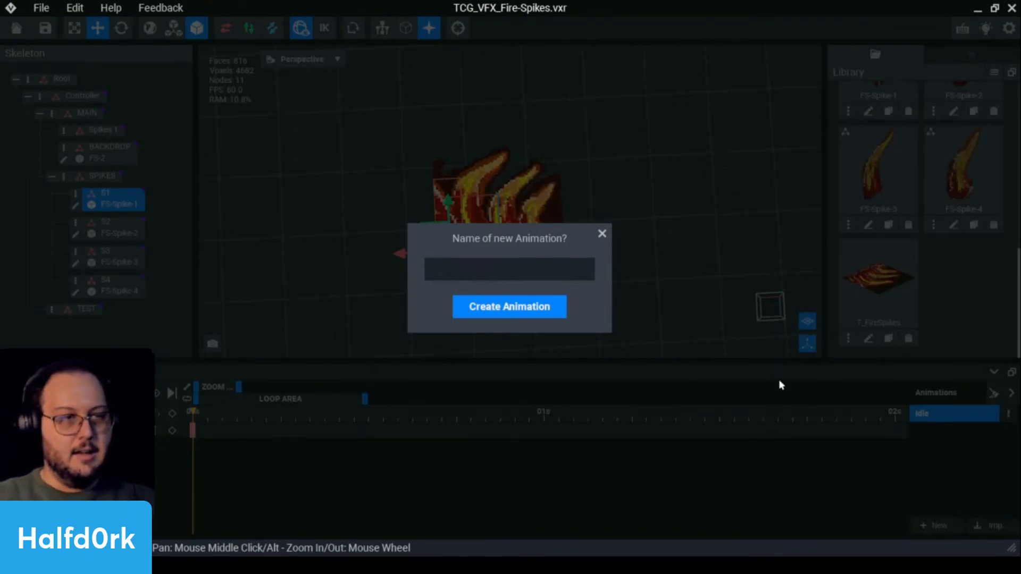
pyautogui.write('Fan 01')
pyautogui.press('Return')
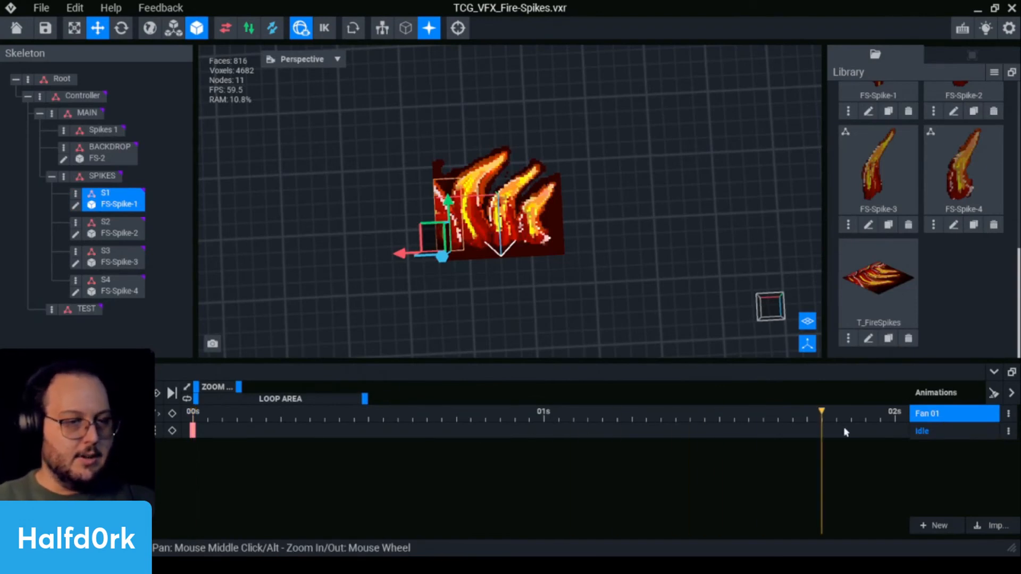
# Widen the visible timeline beyond 4 s and key the Controller hierarchy at 2 s and one frame after both 0 s and 2 s.
pyautogui.moveTo(784, 428); pyautogui.dragTo(892, 427)
pyautogui.scroll(-3, 393, 354)
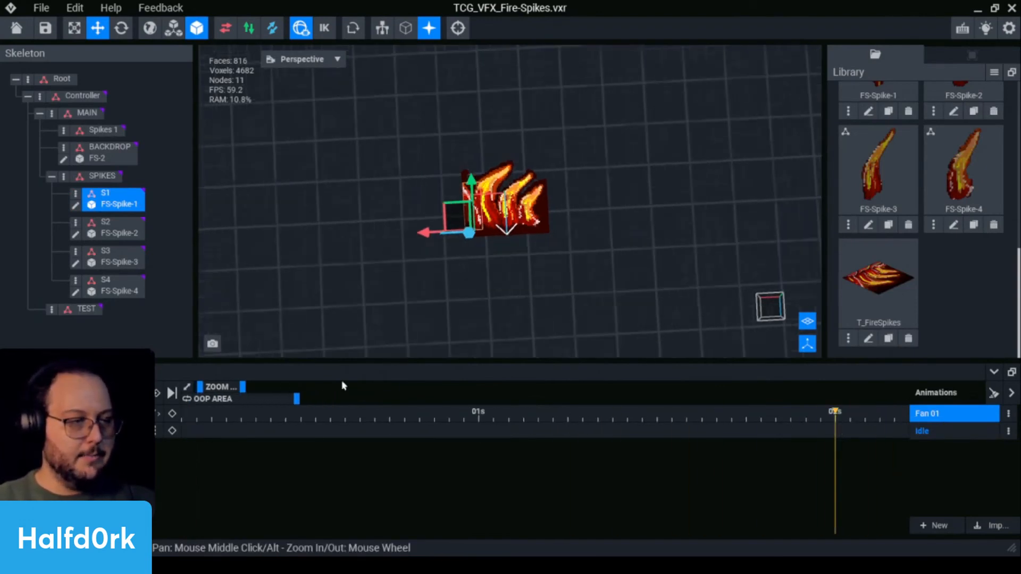
pyautogui.moveTo(200, 389); pyautogui.dragTo(302, 392)
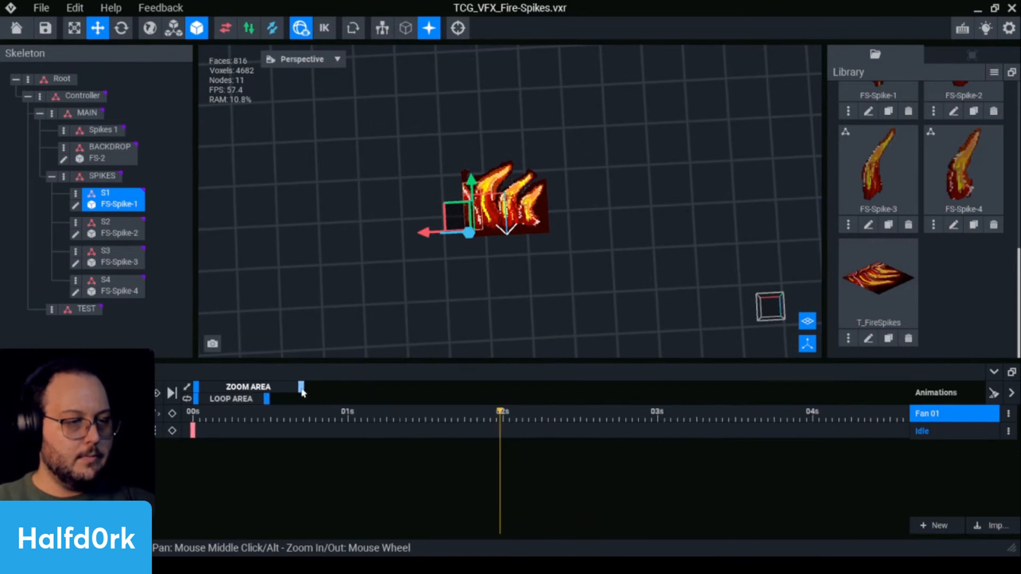
pyautogui.click(84, 99)
pyautogui.click(172, 414)
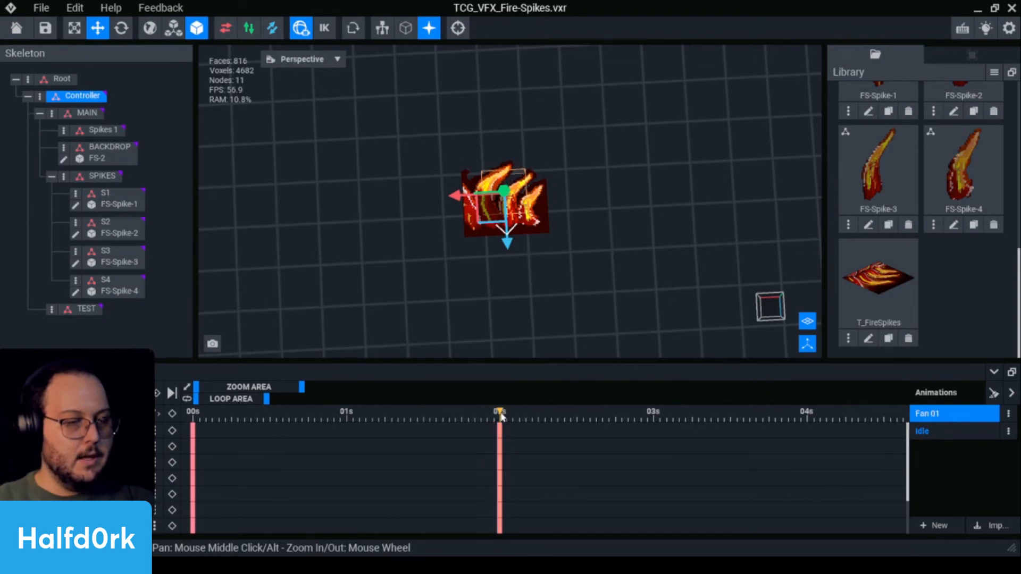
pyautogui.click(173, 413)
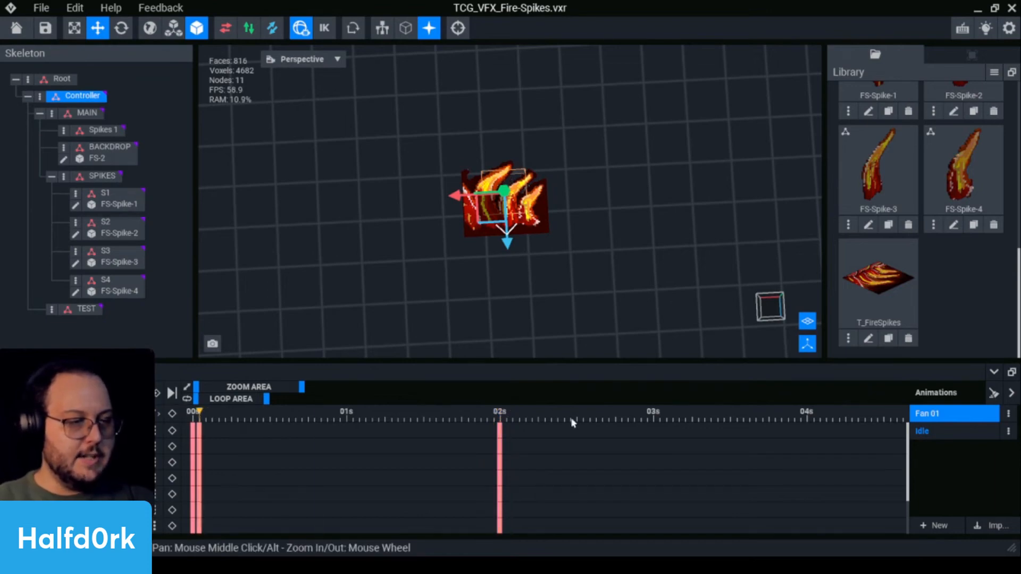
pyautogui.click(172, 414)
# Lower the Controller by about 40 at the first keyframe and below the ground grid at the last keyframe just after 2 s.
pyautogui.moveTo(410, 316); pyautogui.dragTo(482, 228, button='right')
pyautogui.moveTo(452, 204); pyautogui.dragTo(451, 276)
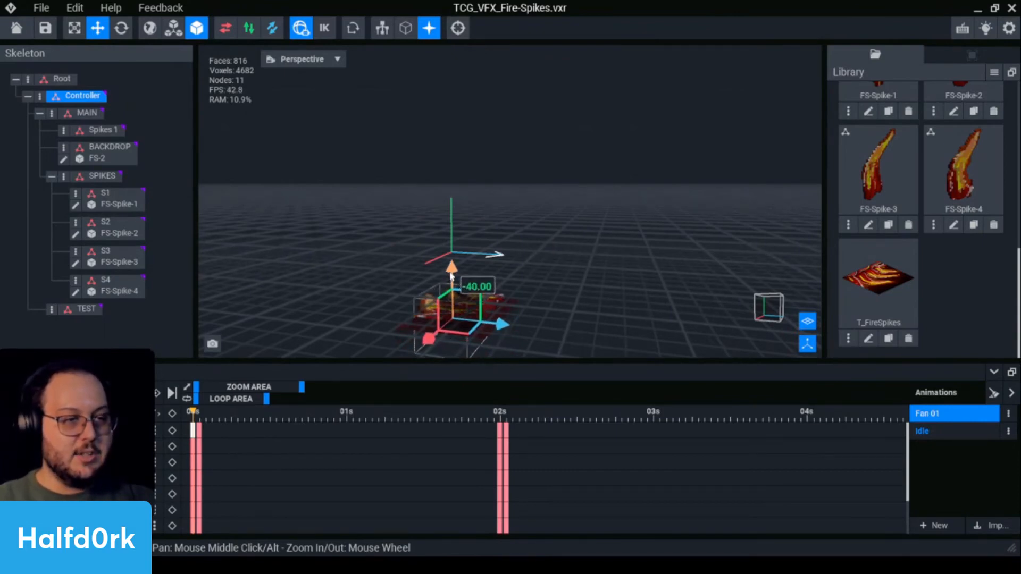
pyautogui.click(506, 417)
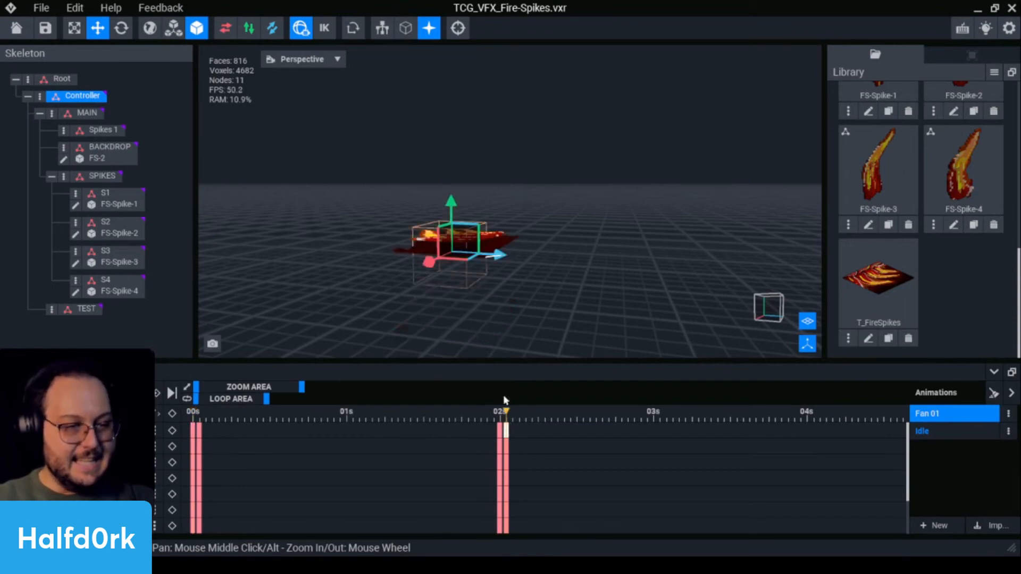
pyautogui.click(456, 210)
pyautogui.click(101, 175)
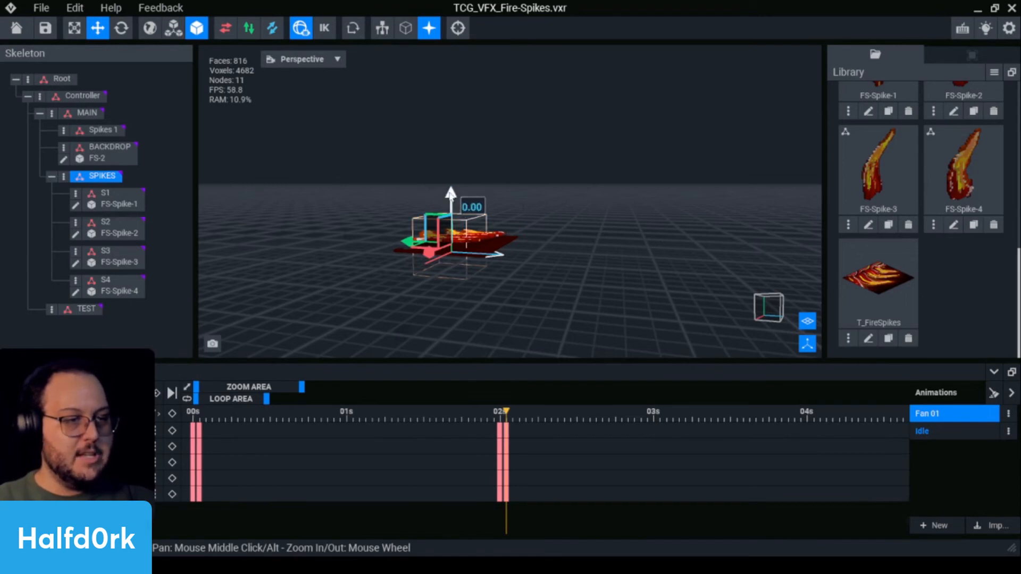
pyautogui.click(91, 116)
pyautogui.click(97, 98)
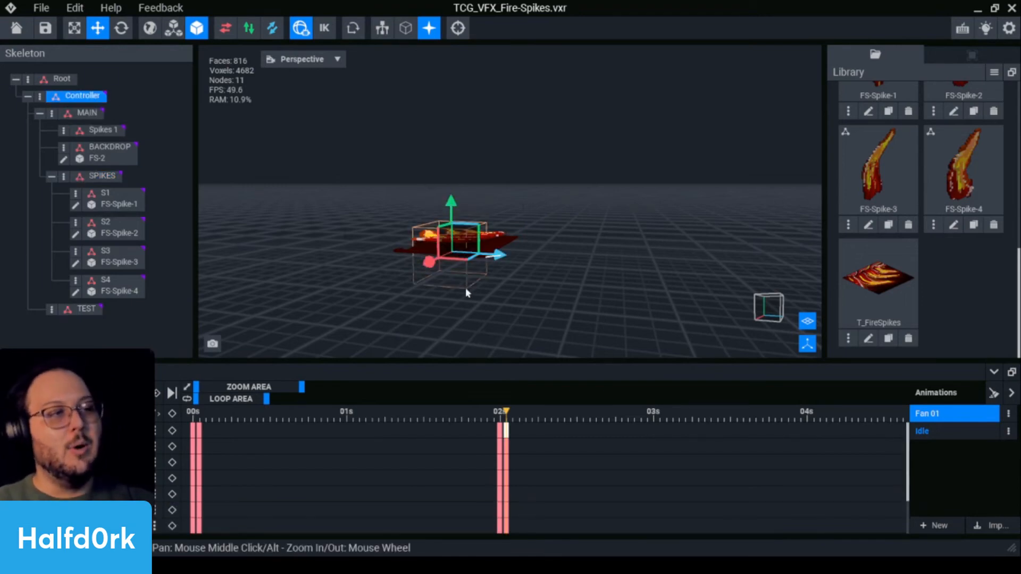
pyautogui.moveTo(460, 202); pyautogui.dragTo(461, 269)
# Play and scrub the Fan 01 animation to check the Controller's rise and drop at both ends.
pyautogui.moveTo(481, 236); pyautogui.dragTo(572, 263, button='right')
pyautogui.moveTo(257, 418); pyautogui.dragTo(172, 414)
pyautogui.press('space')
pyautogui.click(667, 245)
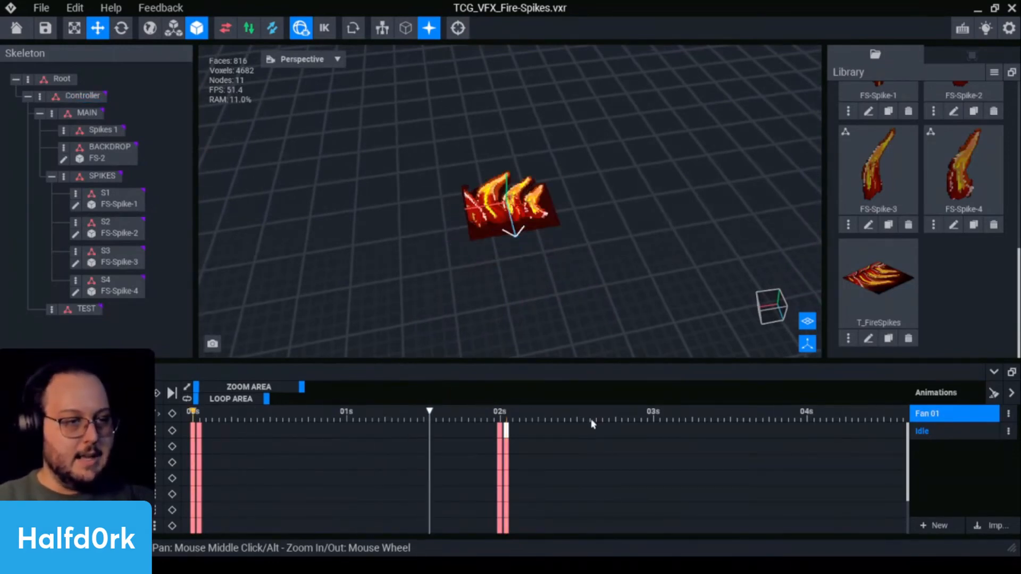
pyautogui.click(507, 414)
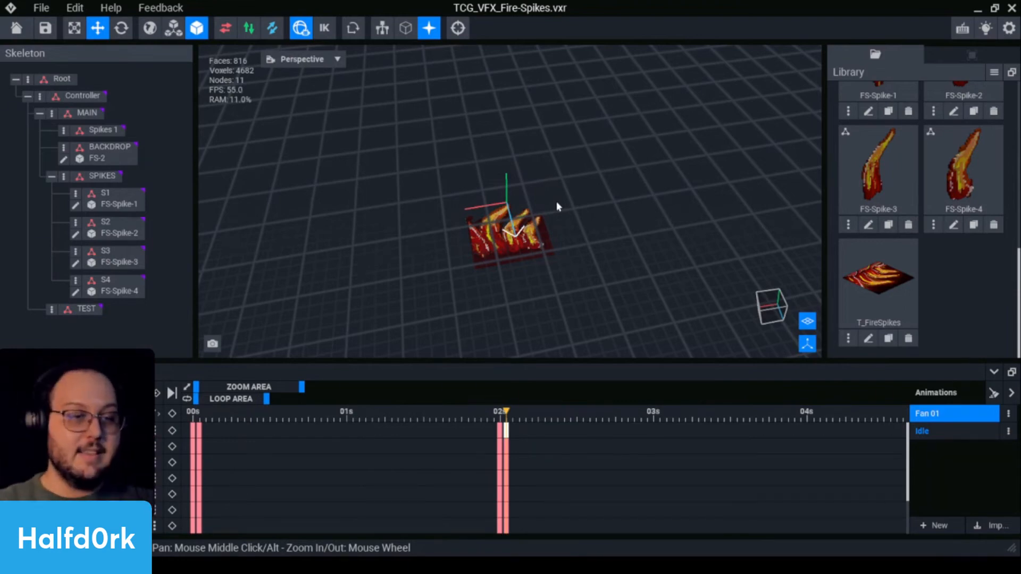
pyautogui.click(194, 430)
pyautogui.moveTo(193, 412); pyautogui.dragTo(506, 414)
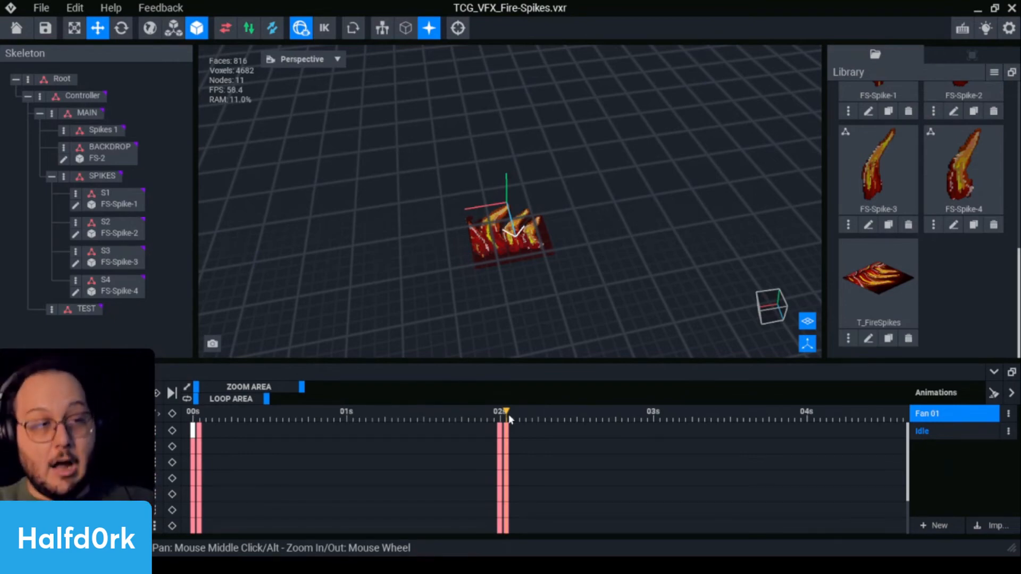
pyautogui.moveTo(505, 413); pyautogui.dragTo(192, 412)
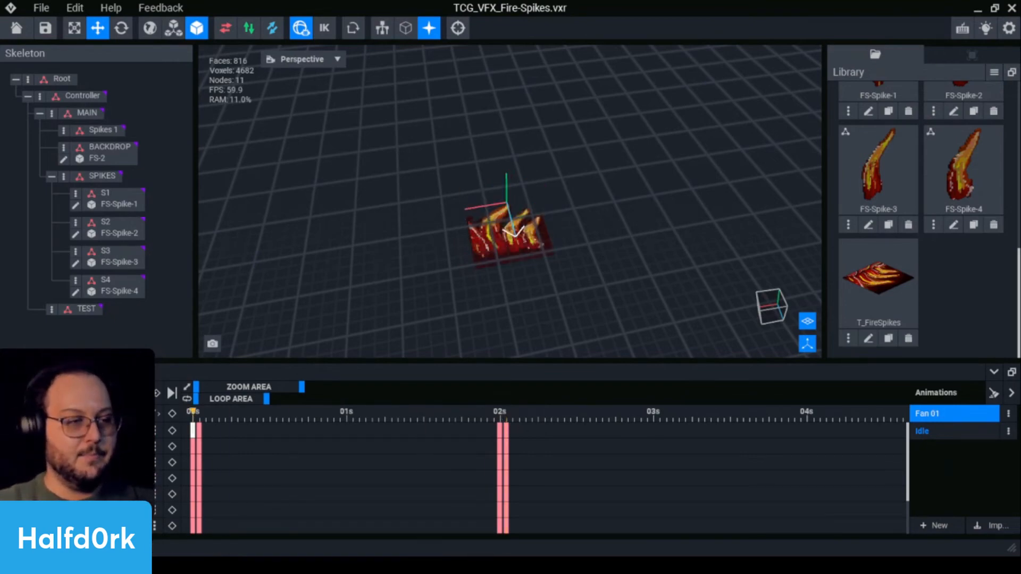
pyautogui.click(520, 261)
pyautogui.click(98, 171)
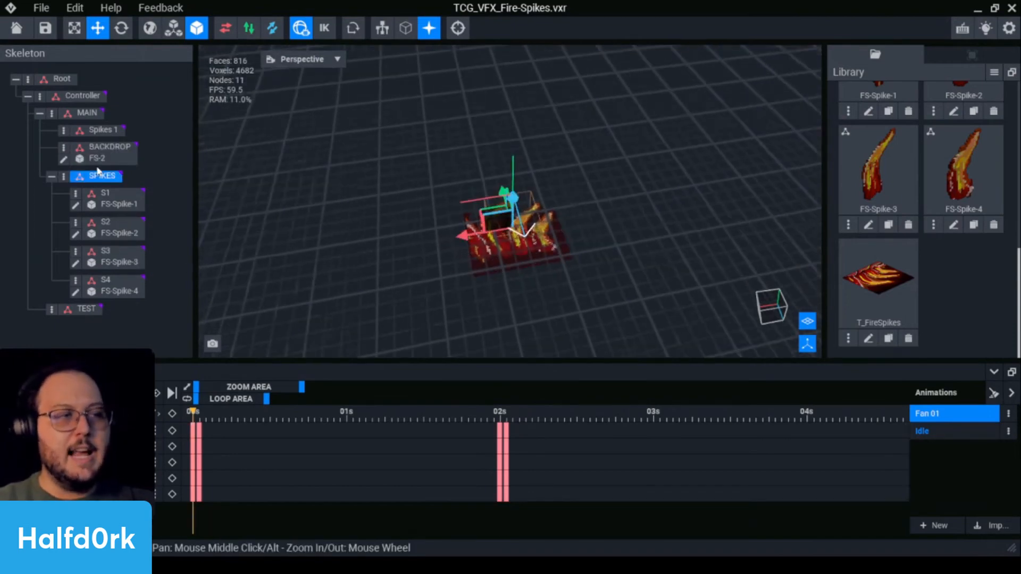
pyautogui.click(107, 151)
pyautogui.click(101, 130)
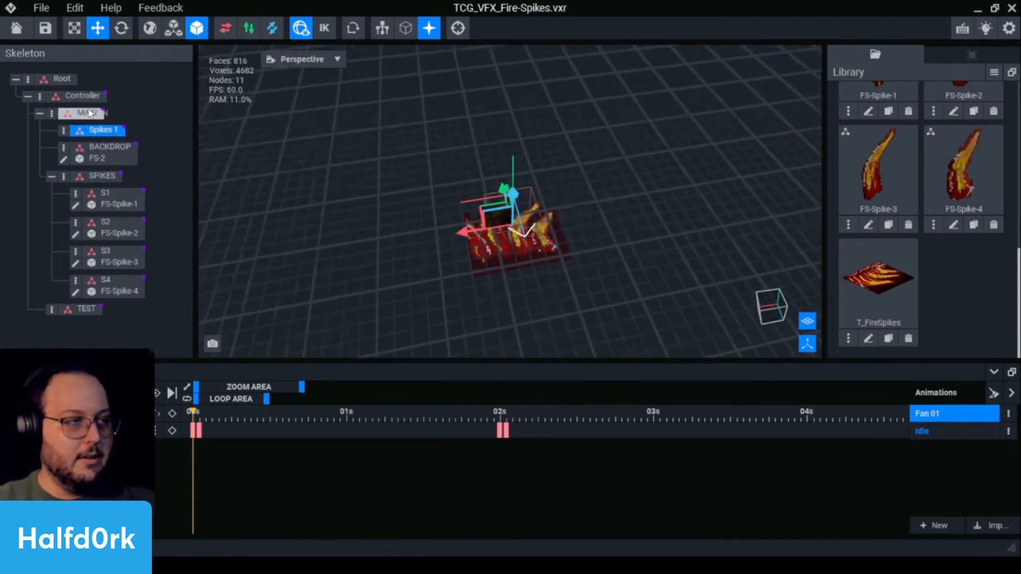
pyautogui.click(91, 114)
pyautogui.moveTo(513, 221); pyautogui.dragTo(653, 228, button='right')
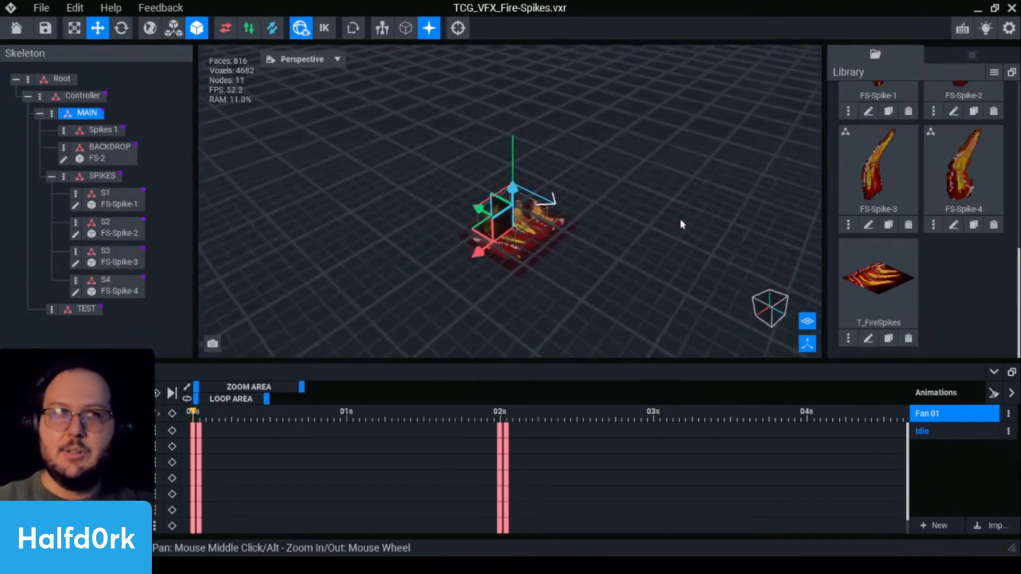
pyautogui.moveTo(680, 221); pyautogui.dragTo(628, 239, button='right')
pyautogui.scroll(-2, 606, 219)
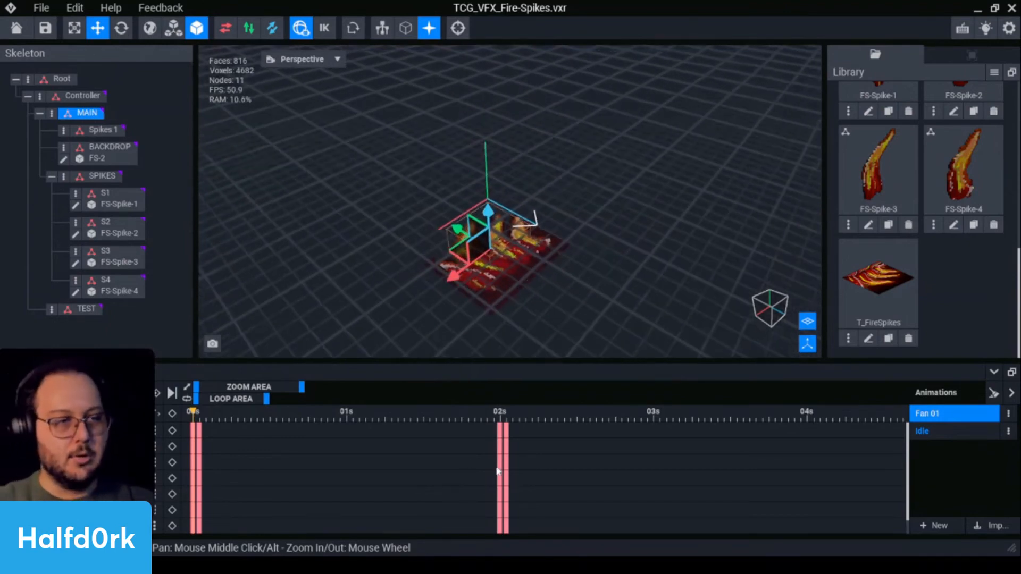
# Save the rig and scrub through the first second of Fan 01 to review the motion.
pyautogui.moveTo(442, 413); pyautogui.dragTo(198, 416)
pyautogui.hotkey('ctrl', 's')
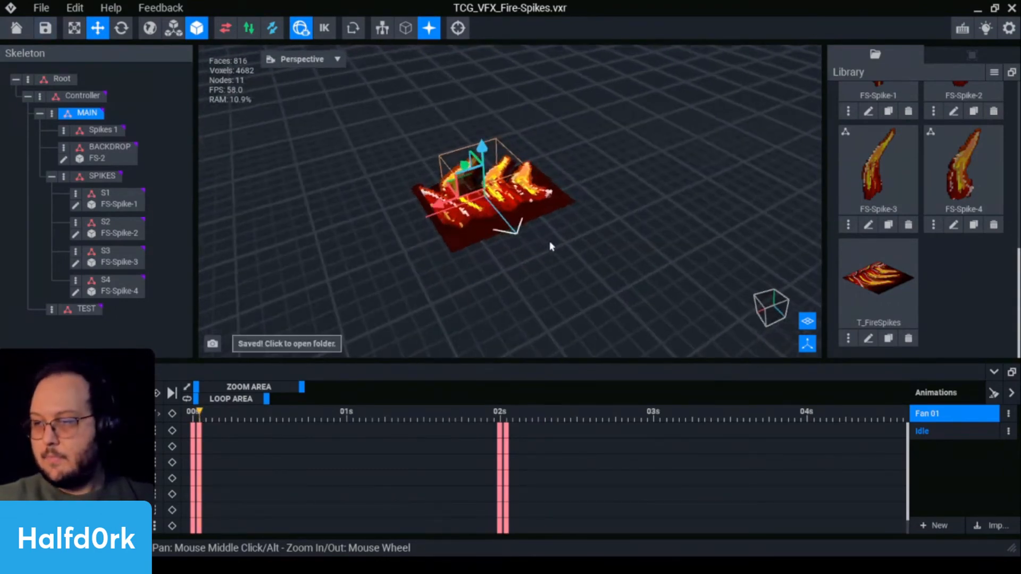
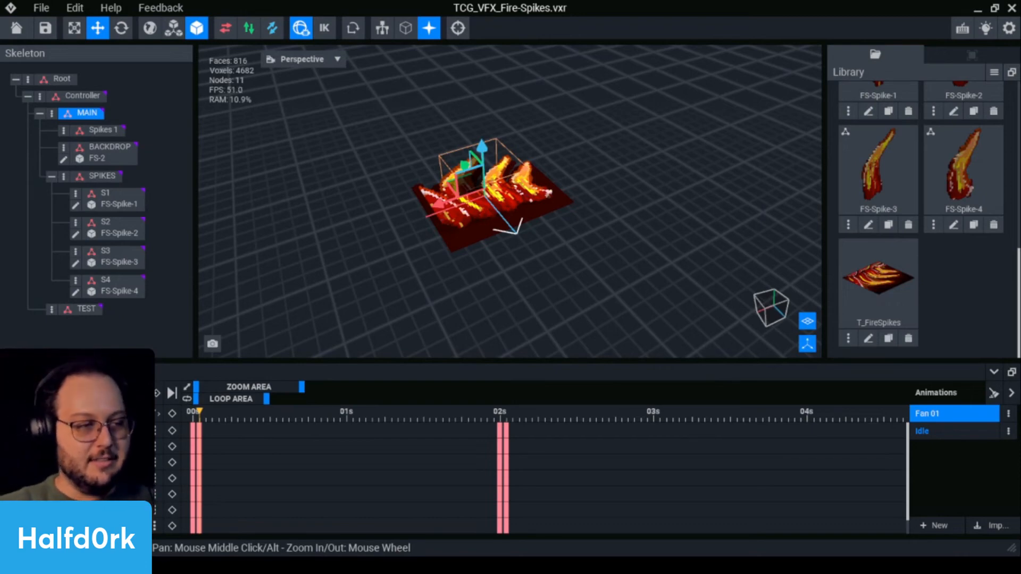
pyautogui.moveTo(236, 421); pyautogui.dragTo(337, 425)
pyautogui.moveTo(521, 178); pyautogui.dragTo(586, 196, button='right')
pyautogui.moveTo(335, 420); pyautogui.dragTo(190, 426)
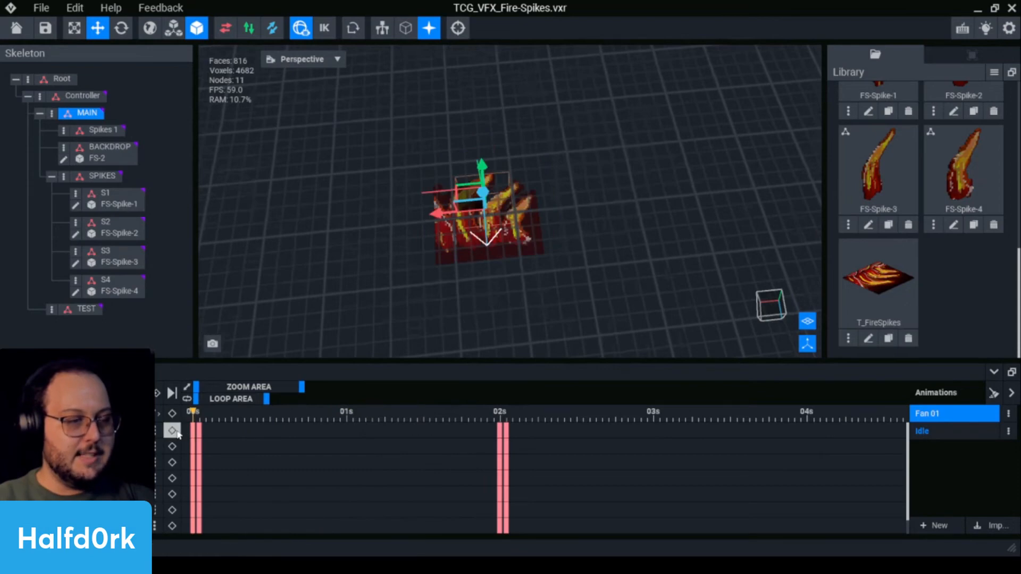
pyautogui.click(197, 432)
pyautogui.moveTo(210, 428); pyautogui.dragTo(343, 432)
# At 1 s, rotate spikes S1 to S4 about their base pivots so the flames lean counterclockwise.
pyautogui.click(349, 416)
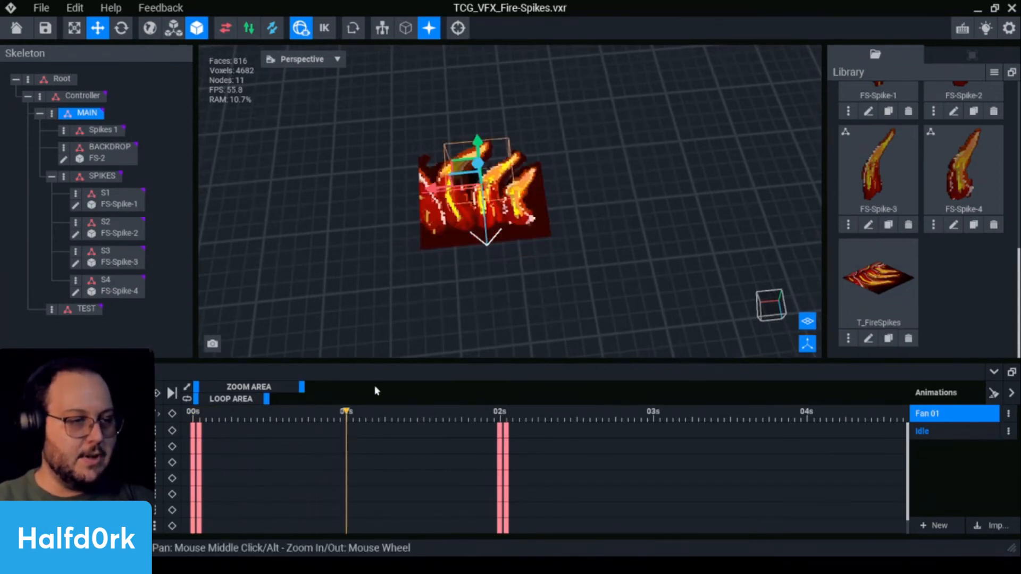
pyautogui.scroll(5, 525, 206)
pyautogui.press('e')
pyautogui.click(405, 237)
pyautogui.moveTo(435, 254); pyautogui.dragTo(480, 223)
pyautogui.click(431, 247)
pyautogui.click(422, 233)
pyautogui.click(429, 202)
pyautogui.click(475, 225)
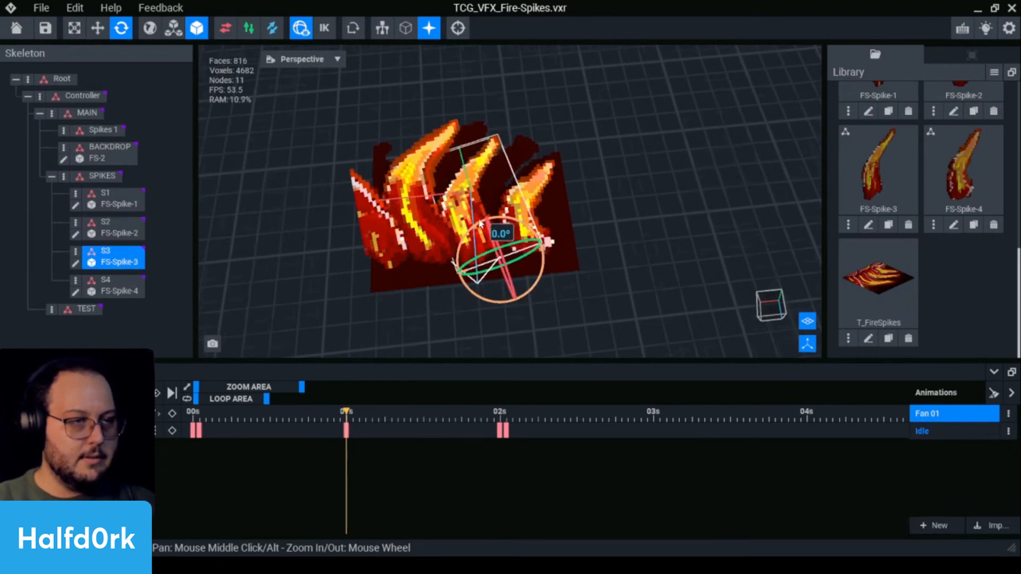
pyautogui.click(526, 218)
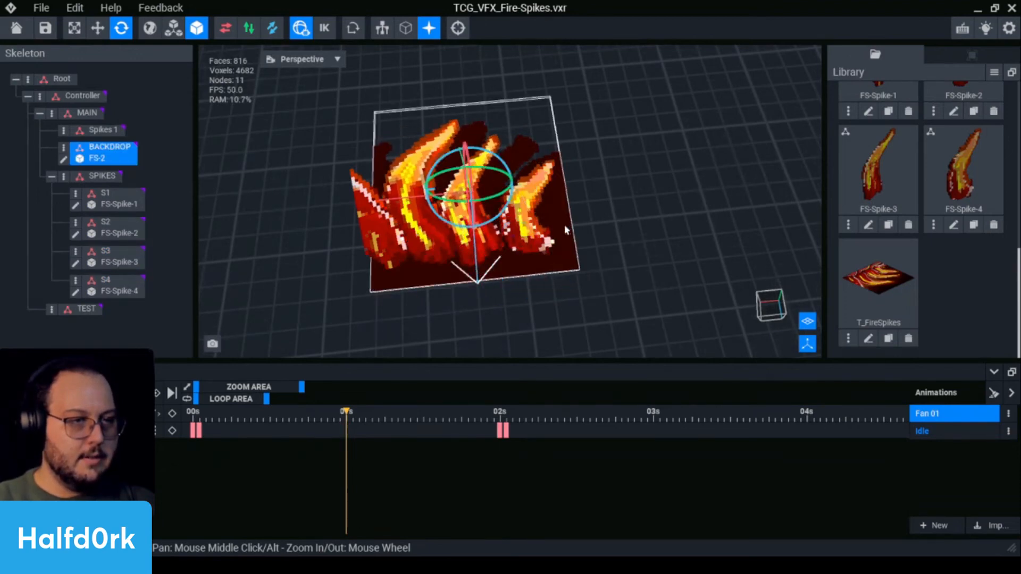
pyautogui.moveTo(561, 226); pyautogui.dragTo(552, 218)
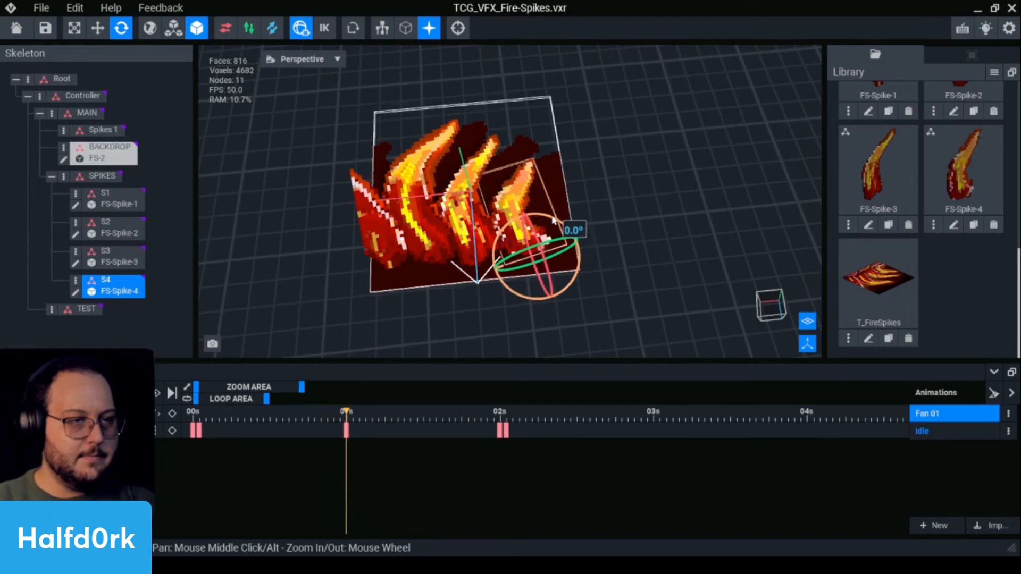
# At about 1.6 s, rotate the separate spikes about their base pivots so the flames lean clockwise.
pyautogui.moveTo(346, 413); pyautogui.dragTo(436, 412)
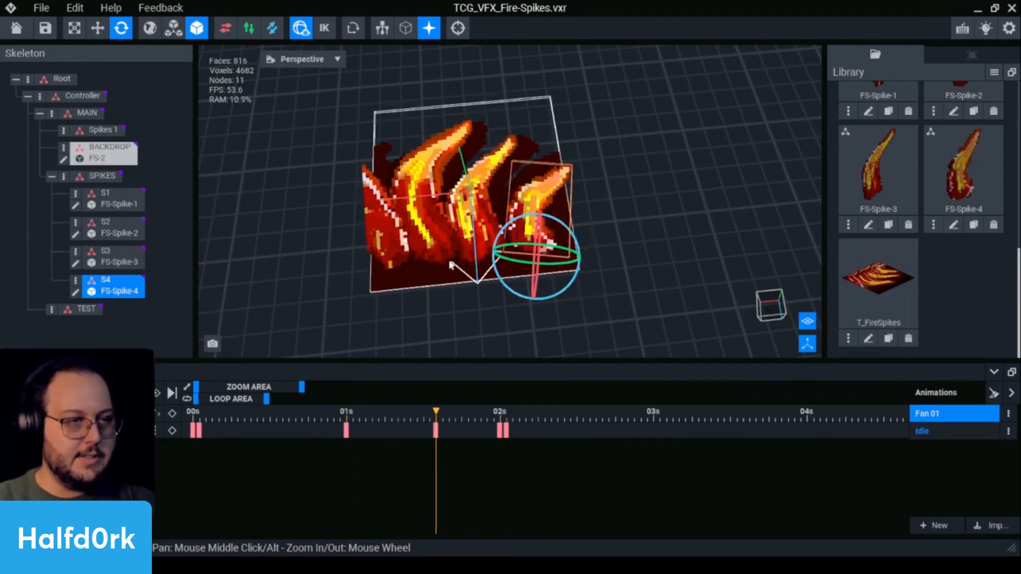
pyautogui.click(473, 250)
pyautogui.click(494, 273)
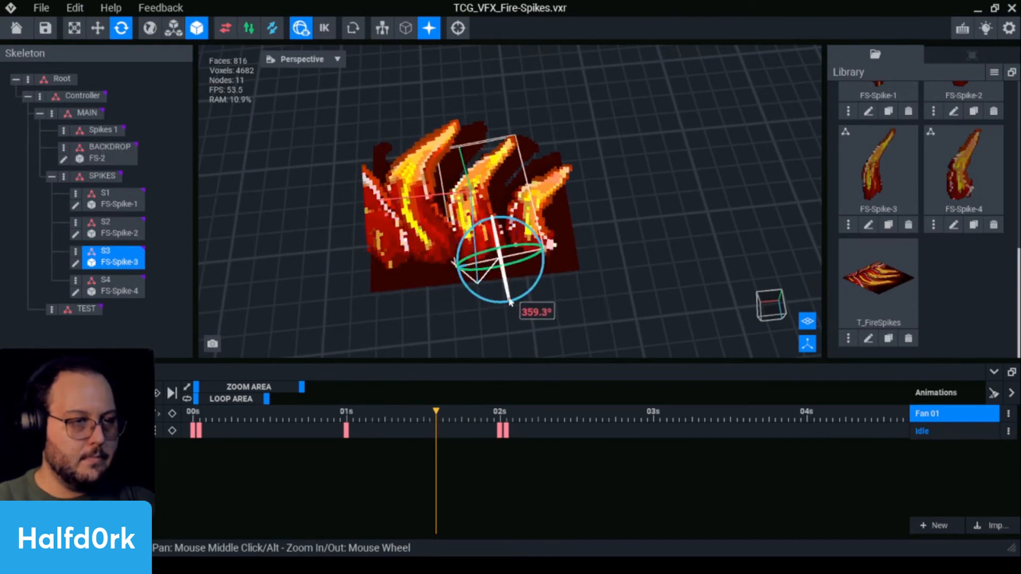
pyautogui.moveTo(511, 304); pyautogui.dragTo(445, 240, button='right')
pyautogui.moveTo(445, 240); pyautogui.dragTo(465, 179)
pyautogui.press('w')
pyautogui.moveTo(476, 208); pyautogui.dragTo(515, 276, button='right')
pyautogui.click(318, 153)
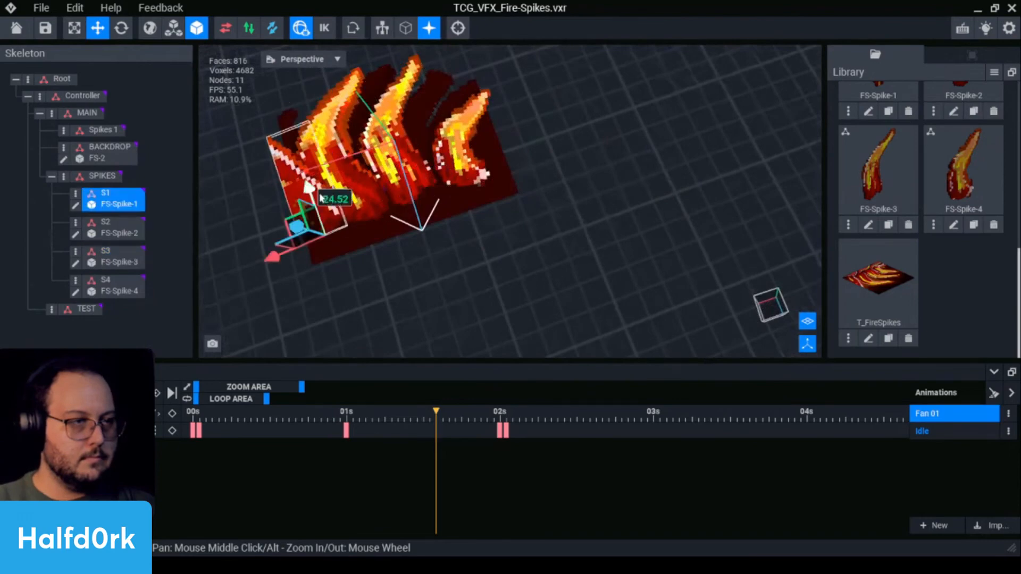
pyautogui.press('e')
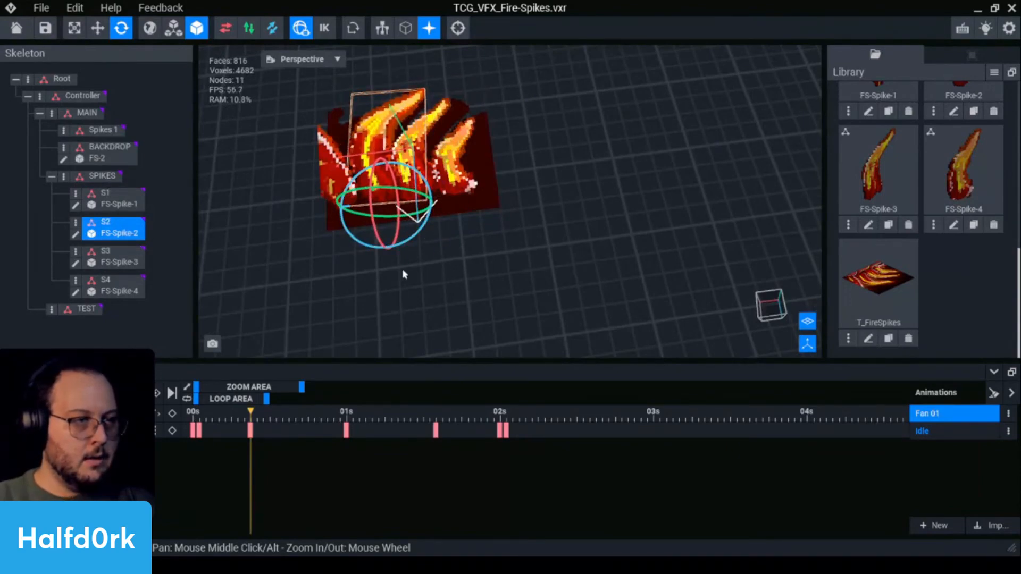
# At about 0.4 s, rotate the remaining spikes about their bases, including S4 clockwise, and play Fan 01 to check the sway.
pyautogui.click(432, 130)
pyautogui.moveTo(464, 230)
pyautogui.mouseDown()
pyautogui.moveTo(461, 238)
pyautogui.moveTo(465, 219)
pyautogui.moveTo(476, 236)
pyautogui.mouseUp()
pyautogui.click(460, 154)
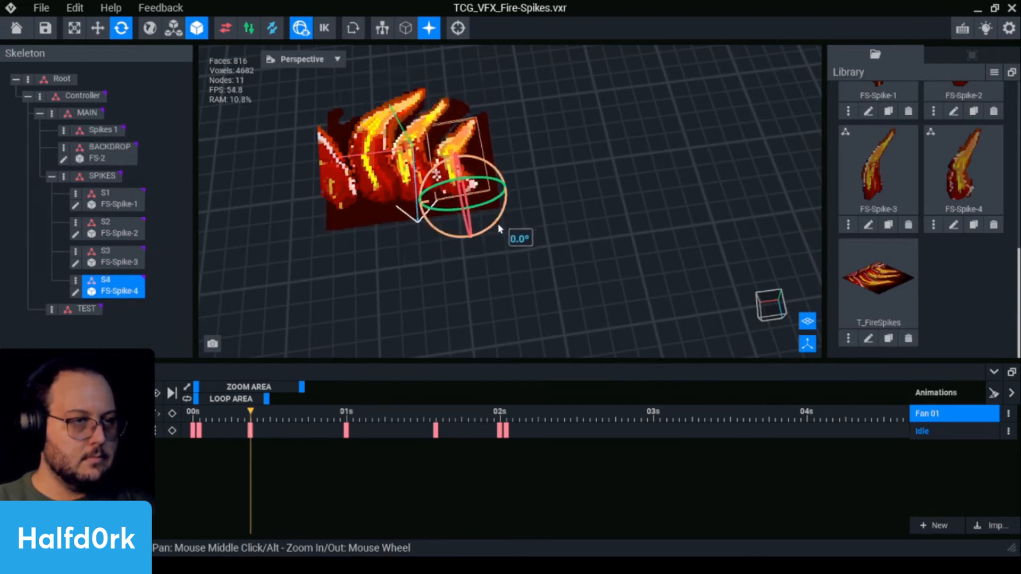
pyautogui.click(340, 170)
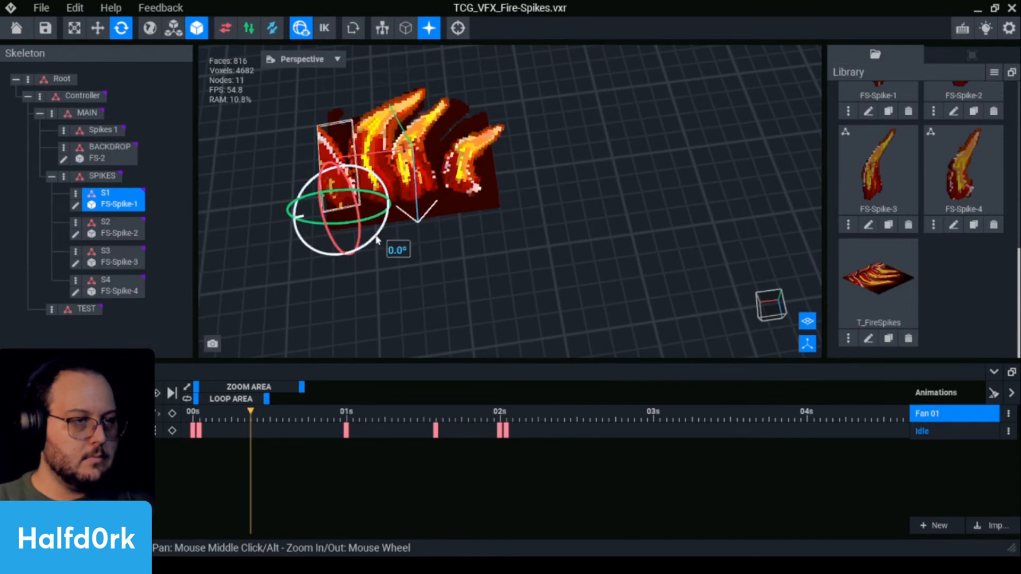
pyautogui.click(584, 293)
pyautogui.scroll(-2, 584, 293)
pyautogui.press('space')
pyautogui.moveTo(483, 122); pyautogui.dragTo(684, 175, button='right')
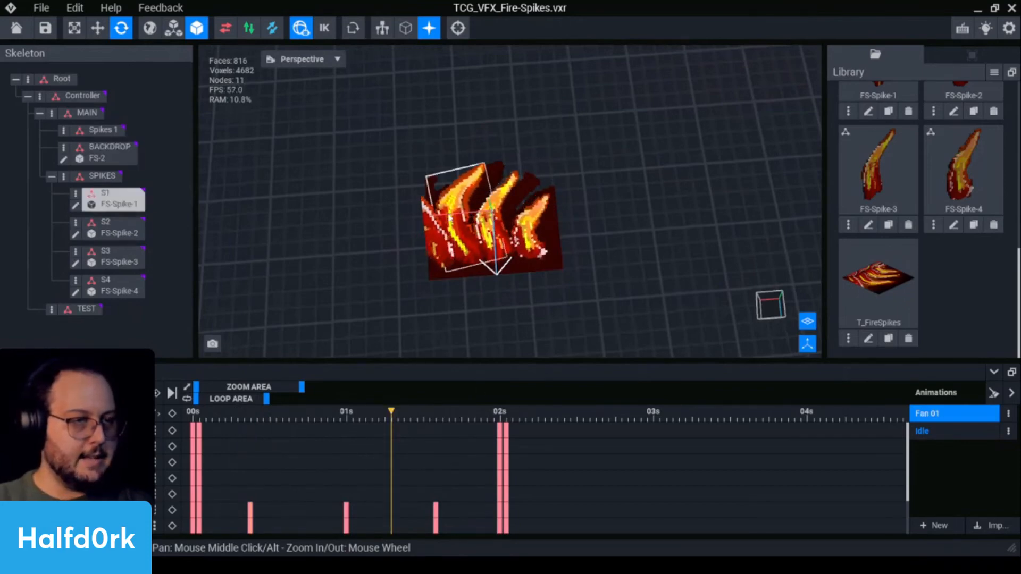
# At about 1.3 s, key a rotation of spike S2 about its base and replay Fan 01.
pyautogui.click(471, 257)
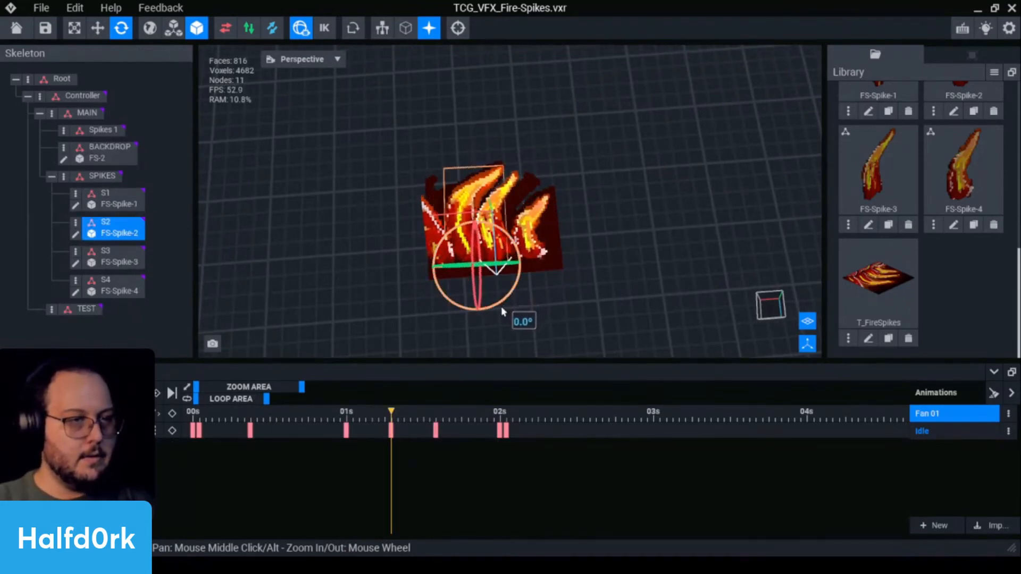
pyautogui.click(681, 290)
pyautogui.scroll(-2, 680, 288)
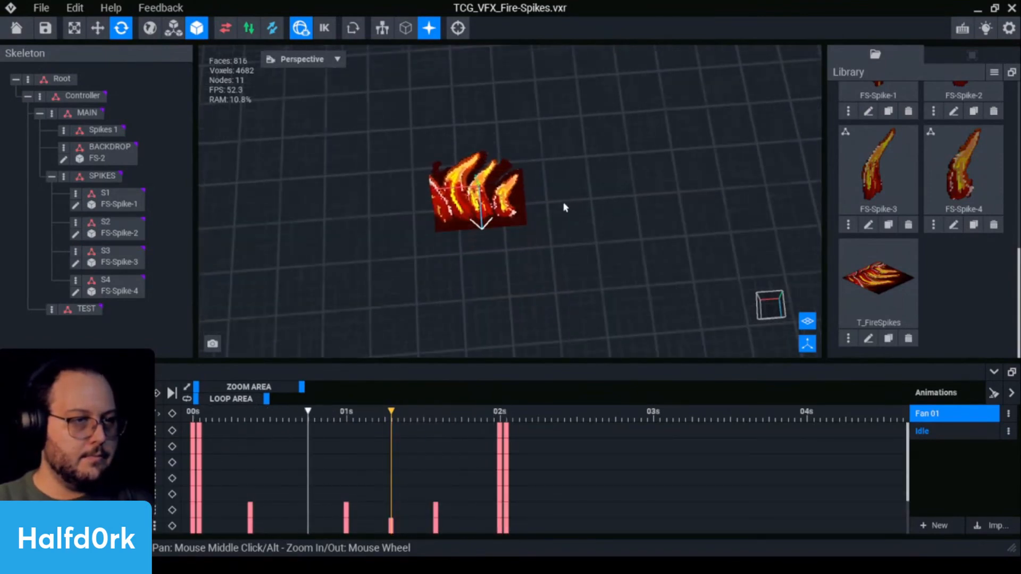
pyautogui.press('space')
# Delete S2's keyframe at about 1.6 s, shift S4's keyframe there to about 1.9 s, and replay the animation.
pyautogui.click(459, 171)
pyautogui.click(434, 417)
pyautogui.press('Delete')
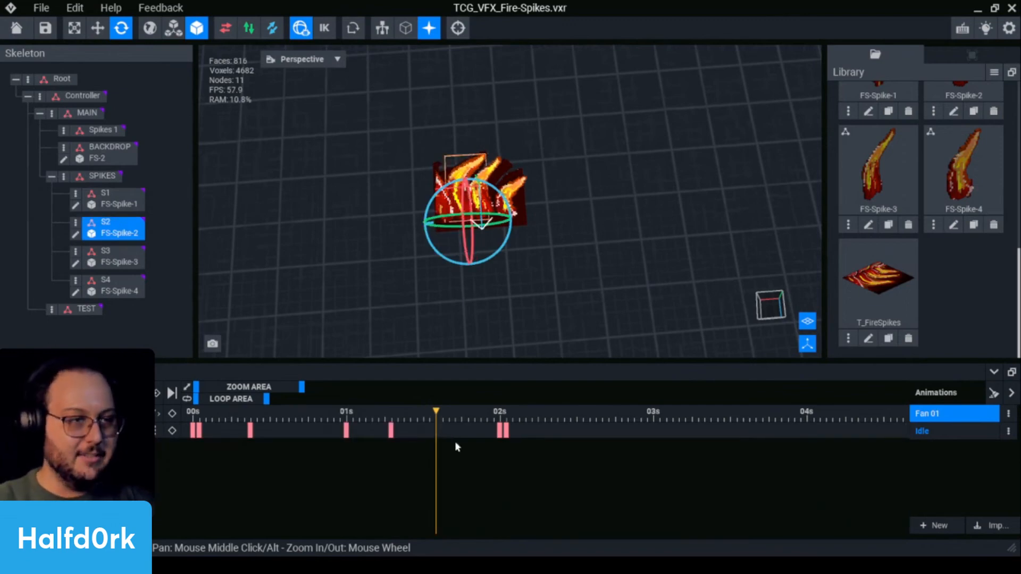
pyautogui.click(515, 191)
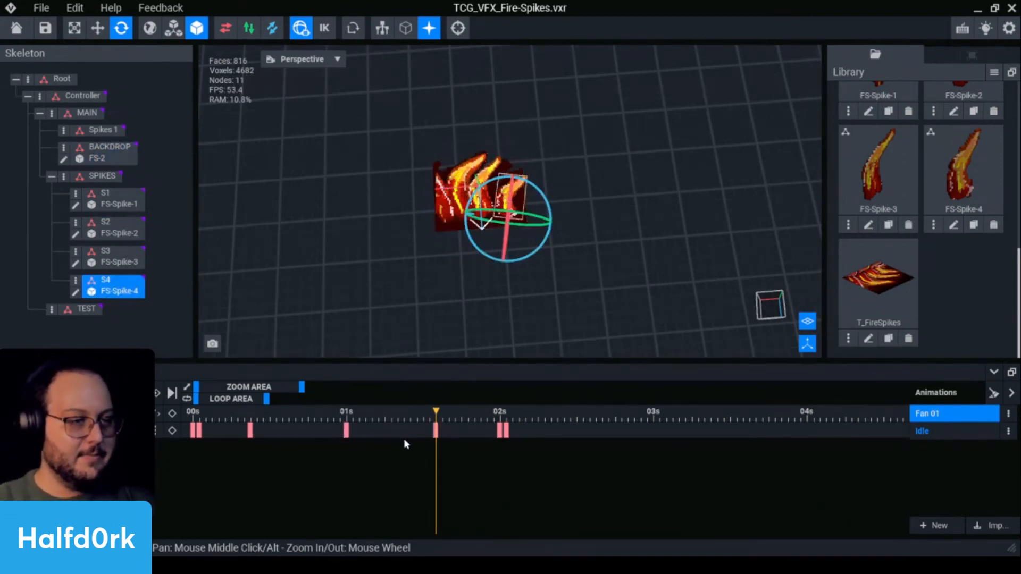
pyautogui.moveTo(473, 436); pyautogui.dragTo(172, 393)
pyautogui.click(631, 191)
pyautogui.press('space')
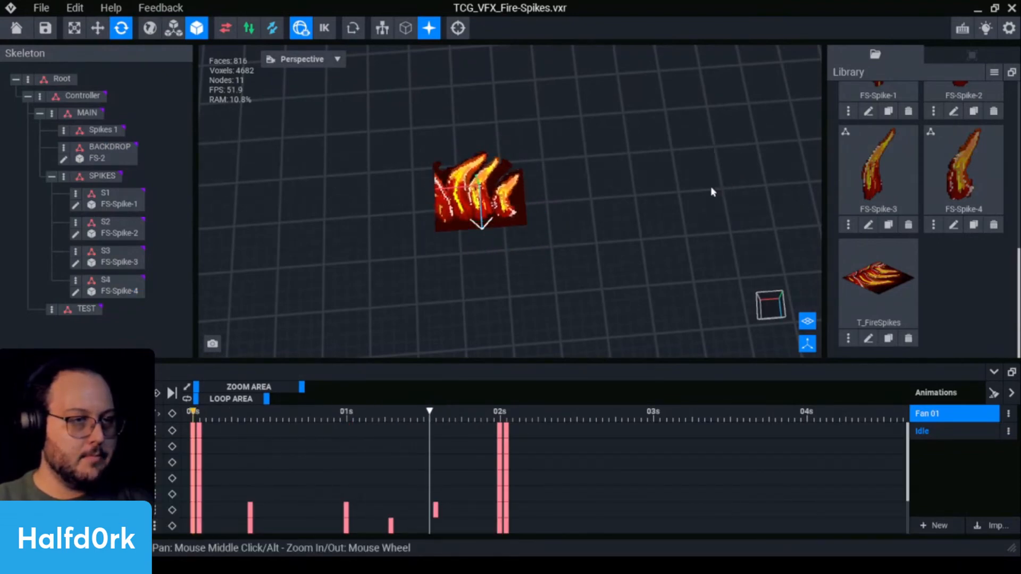
# Delete spike S4's keyframe at about 0.4 s and replay Fan 01 from the start.
pyautogui.click(511, 207)
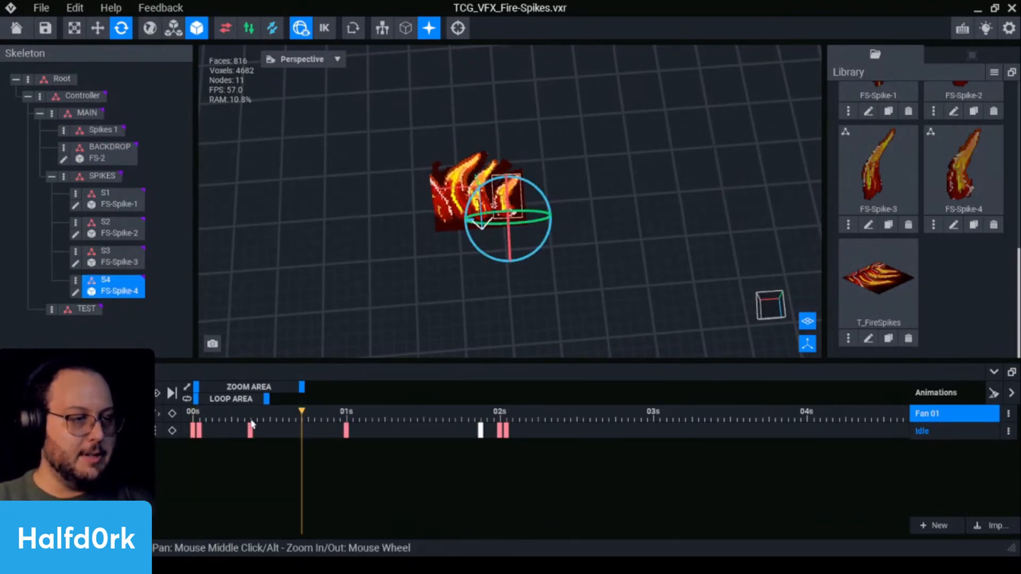
pyautogui.click(250, 432)
pyautogui.press('Delete')
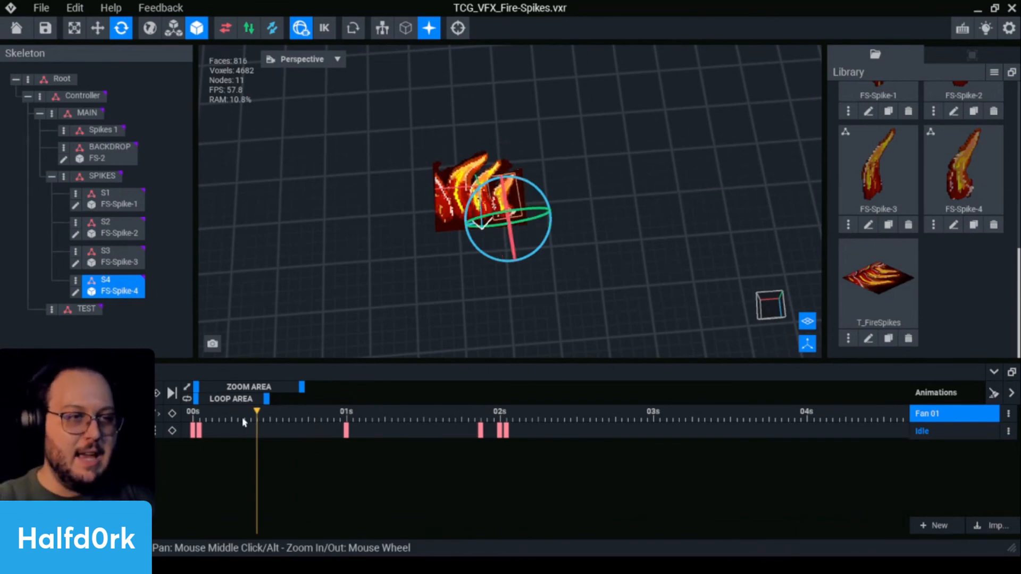
pyautogui.moveTo(246, 417); pyautogui.dragTo(175, 414)
pyautogui.click(587, 245)
pyautogui.press('space')
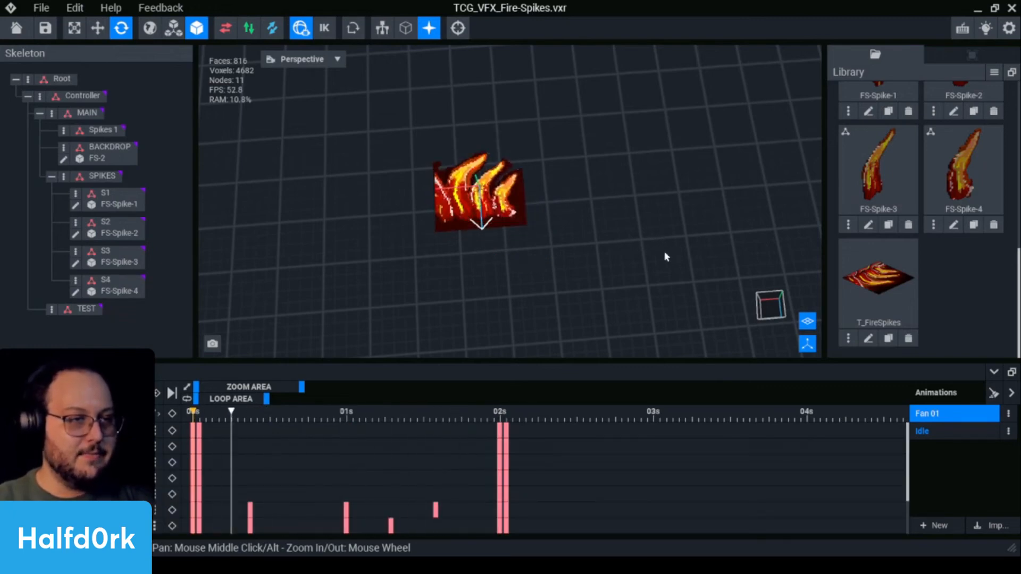
# Adjust spike S2's pose on its keyframe at about 1.3 s and review the motion in playback.
pyautogui.click(461, 242)
pyautogui.moveTo(398, 414); pyautogui.dragTo(392, 413)
pyautogui.press('w')
pyautogui.scroll(4, 461, 250)
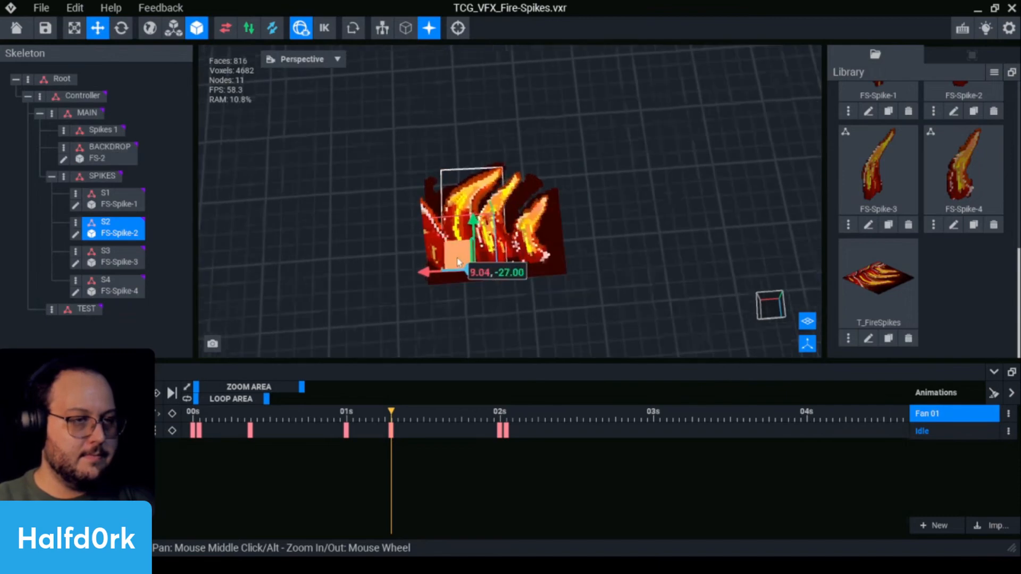
pyautogui.press('e')
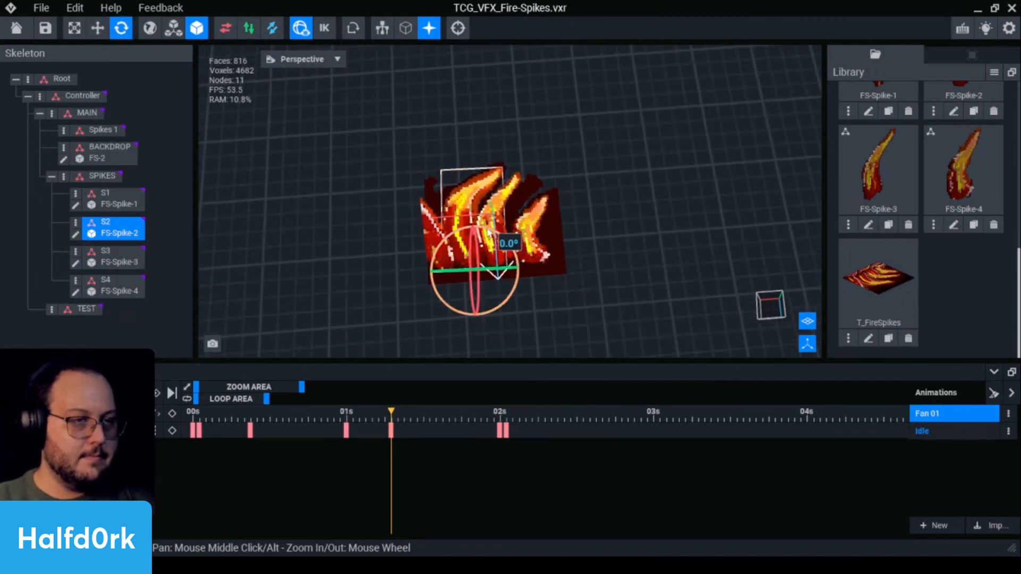
pyautogui.moveTo(488, 234); pyautogui.dragTo(493, 209, button='right')
pyautogui.click(692, 186)
pyautogui.moveTo(692, 186); pyautogui.dragTo(699, 229, button='right')
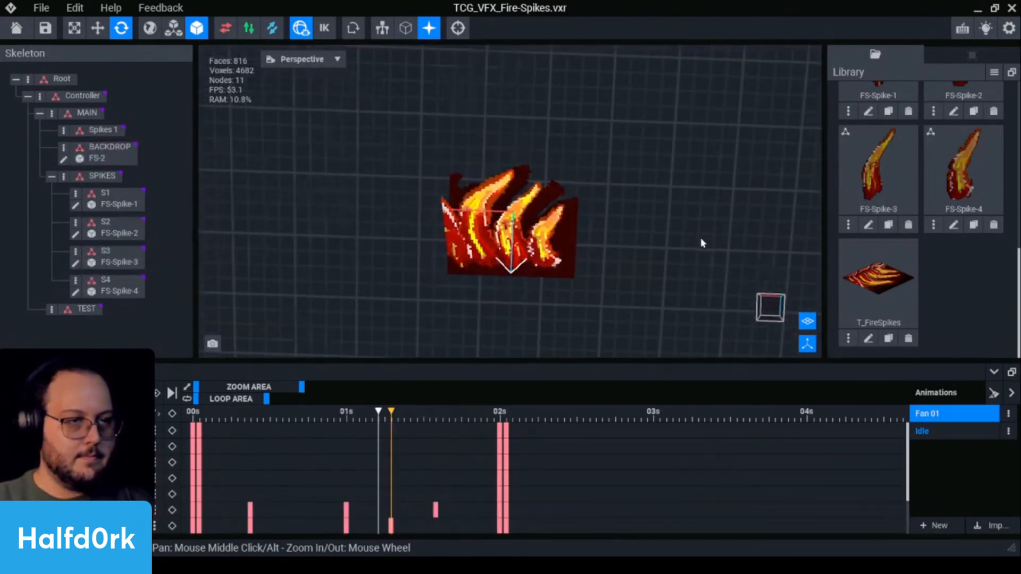
# Adjust spike S1's height along the vertical axis on its keyframe at 1 s and replay Fan 01.
pyautogui.click(444, 240)
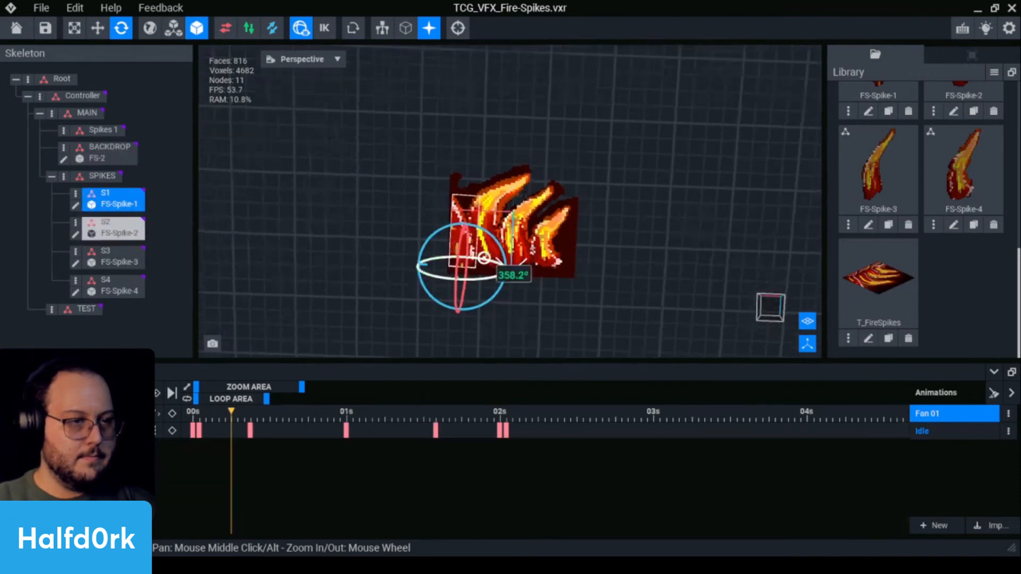
pyautogui.moveTo(444, 240); pyautogui.dragTo(426, 308, button='right')
pyautogui.moveTo(346, 420)
pyautogui.mouseDown()
pyautogui.moveTo(357, 419)
pyautogui.moveTo(346, 420)
pyautogui.mouseUp()
pyautogui.press('w')
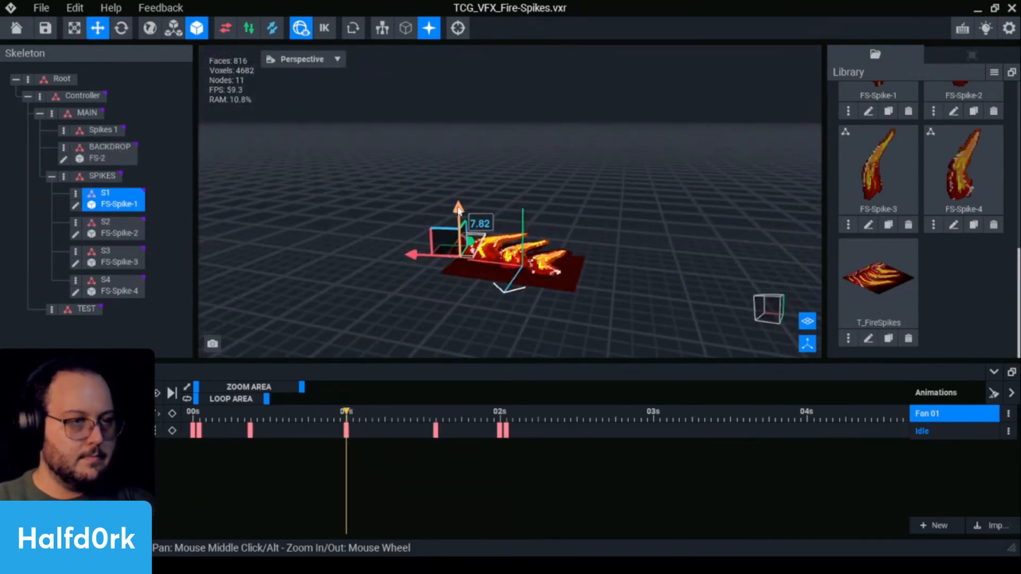
pyautogui.click(731, 189)
pyautogui.moveTo(731, 190); pyautogui.dragTo(765, 253, button='right')
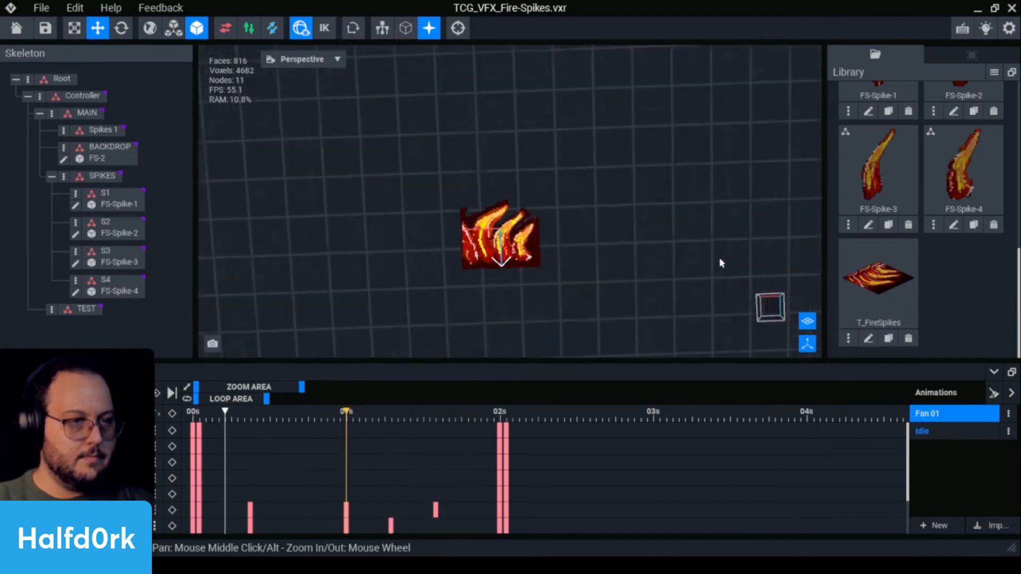
# Save TCG_VFX_Fire-Spikes.vxr and close it to return to the home screen, saving the changes when asked.
pyautogui.hotkey('ctrl', 's')
pyautogui.click(17, 29)
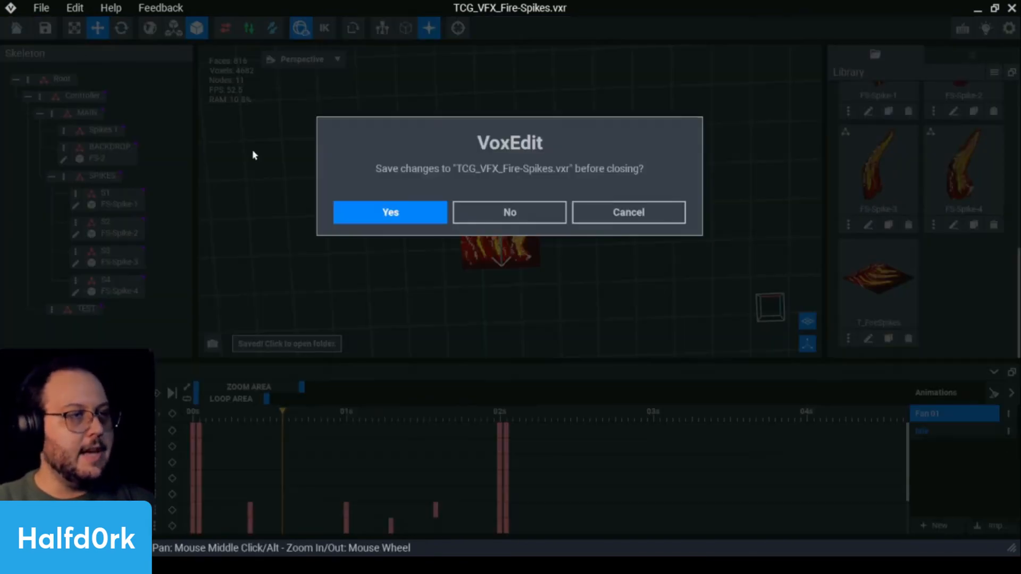
pyautogui.click(361, 206)
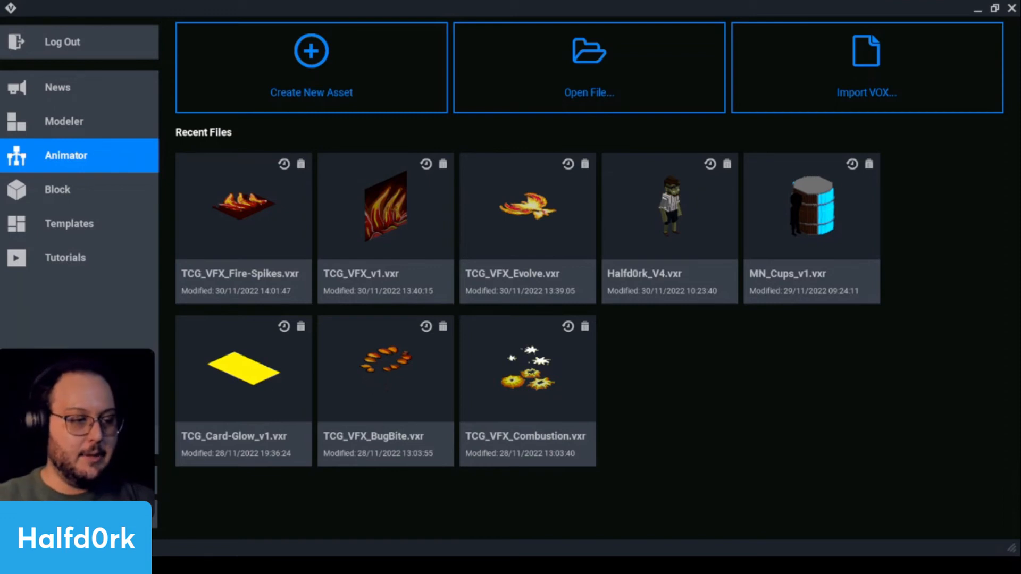
# Switch to the browser and examine the VoxEdit Contest #20 page's title, dates, participation criteria and objective.
pyautogui.hotkey('alt', 'Tab')
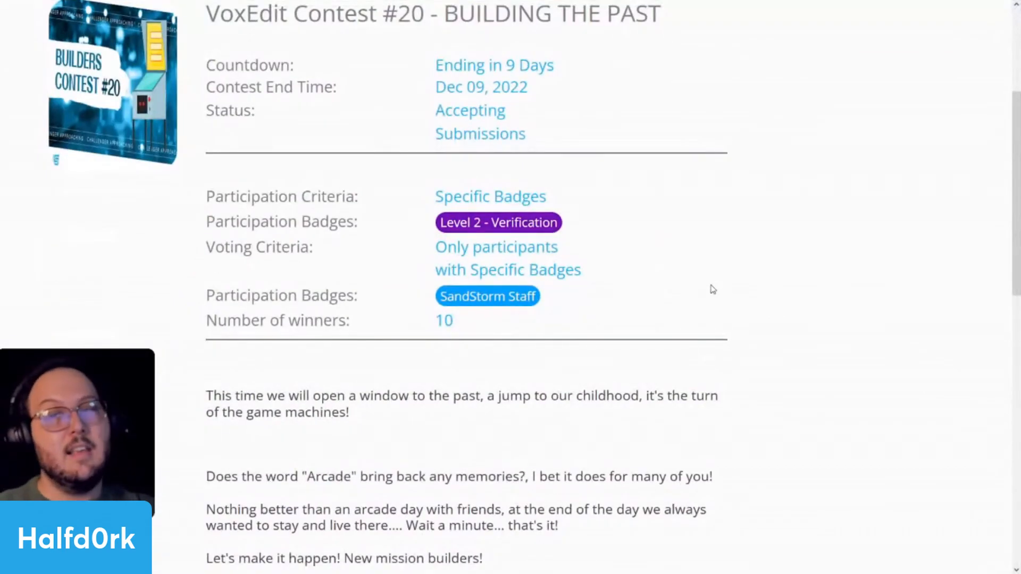
pyautogui.scroll(-1, 705, 288)
pyautogui.scroll(1, 704, 283)
pyautogui.moveTo(726, 65); pyautogui.dragTo(330, 47)
pyautogui.click(330, 46)
pyautogui.moveTo(703, 114); pyautogui.dragTo(206, 118)
pyautogui.click(207, 117)
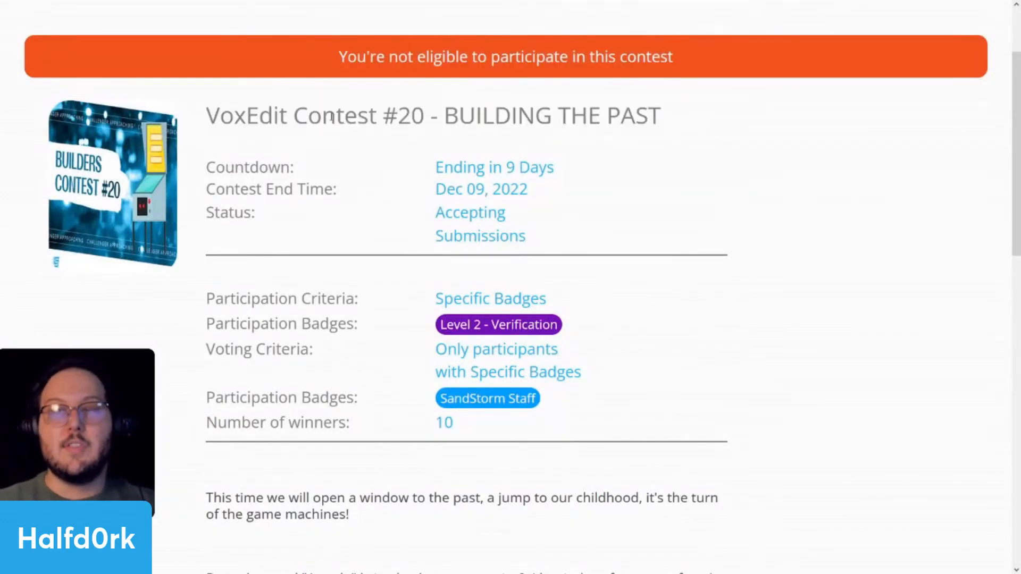
pyautogui.scroll(-2, 333, 122)
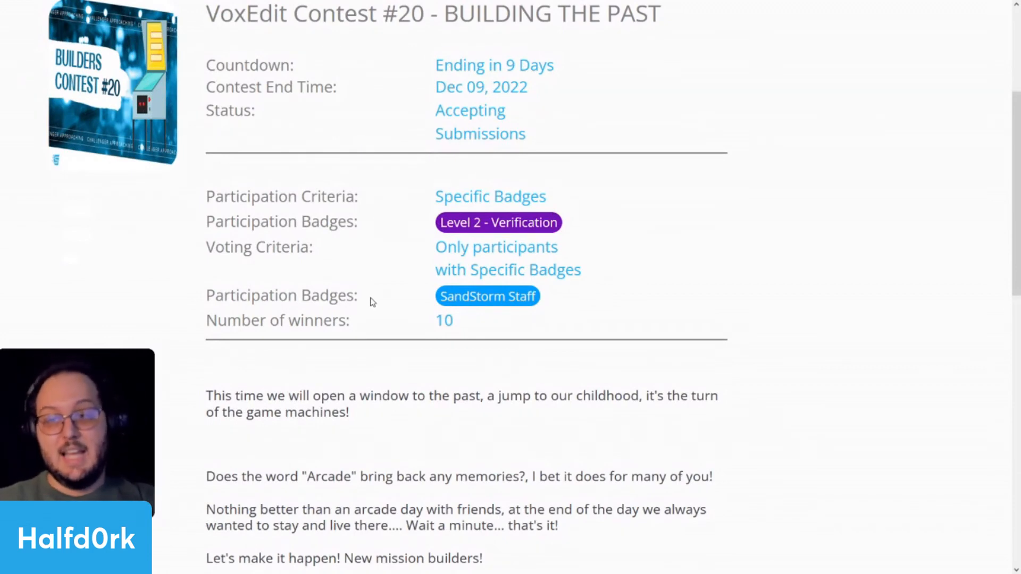
pyautogui.scroll(-4, 365, 419)
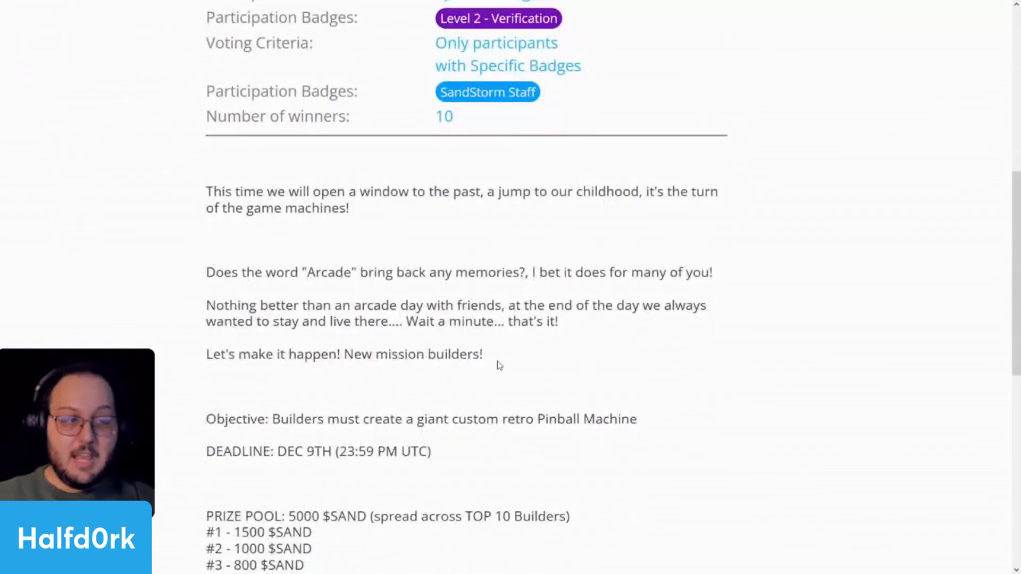
pyautogui.moveTo(649, 420); pyautogui.dragTo(526, 419)
pyautogui.scroll(4, 520, 349)
pyautogui.click(464, 334)
pyautogui.scroll(-2, 494, 336)
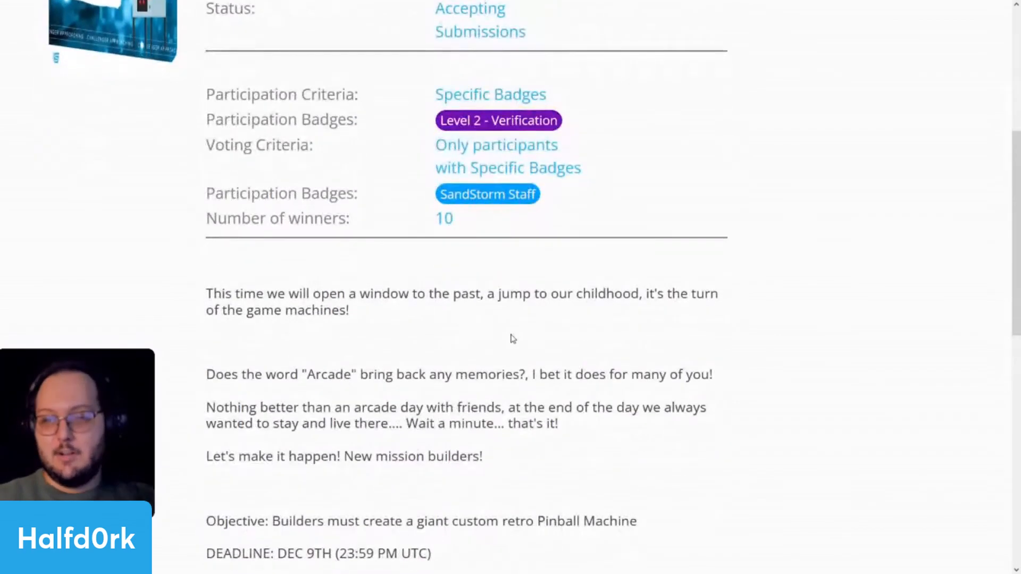
# Read through the contest's introduction, arcade theme text and builder objective.
pyautogui.moveTo(352, 314); pyautogui.dragTo(256, 311)
pyautogui.click(433, 302)
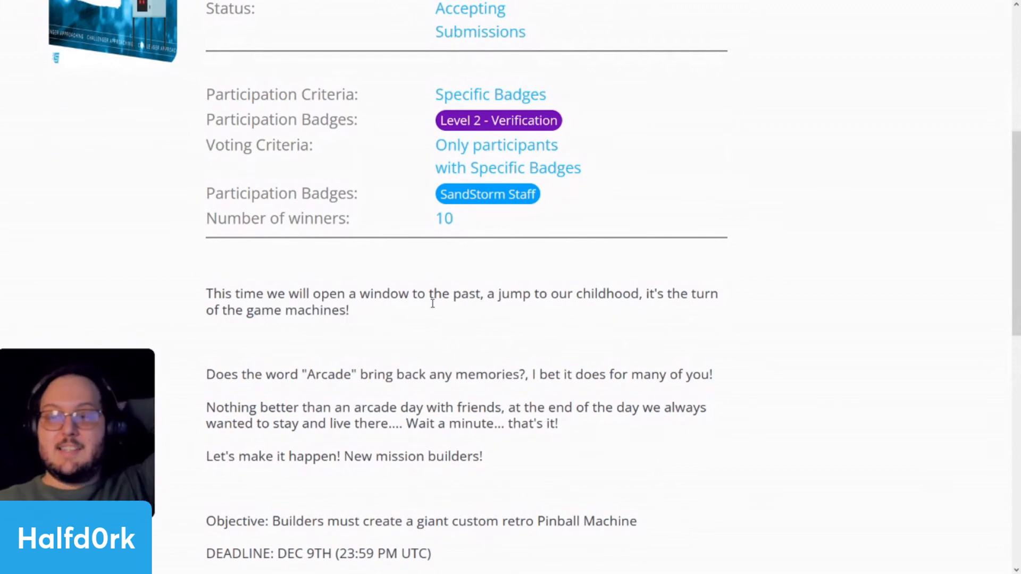
pyautogui.doubleClick(609, 294)
pyautogui.click(281, 295)
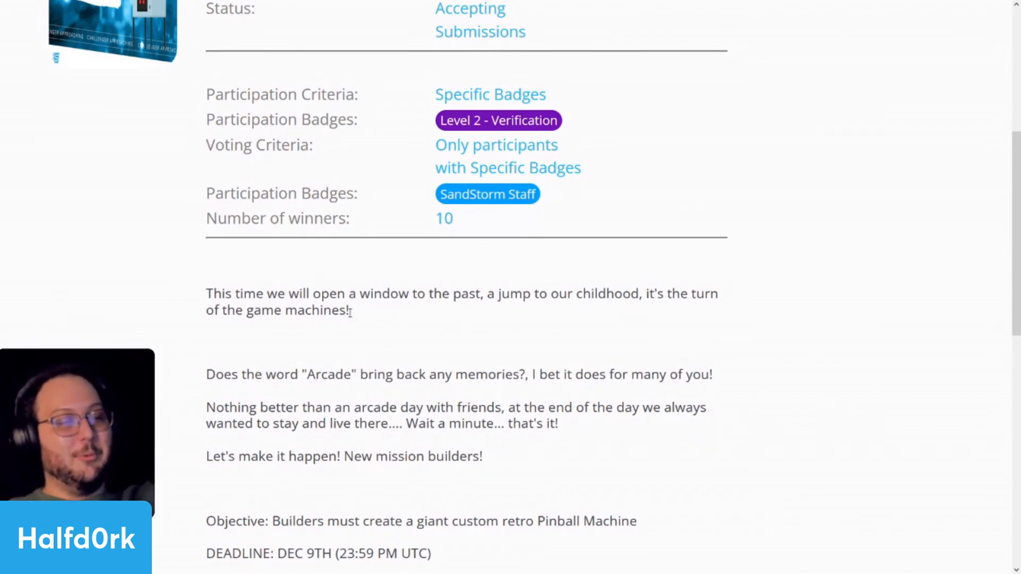
pyautogui.scroll(-5, 451, 346)
pyautogui.tripleClick(285, 72)
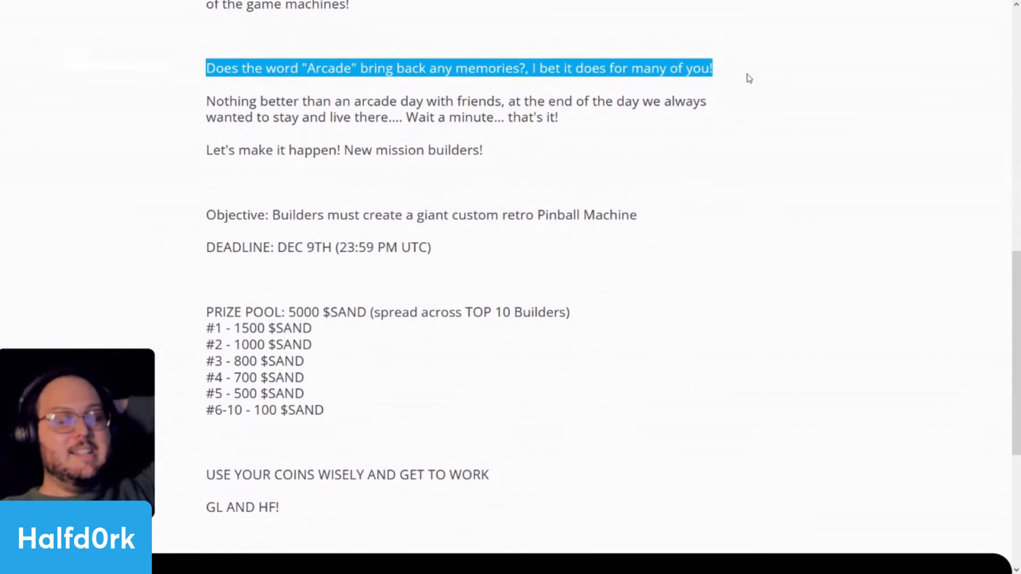
pyautogui.click(415, 104)
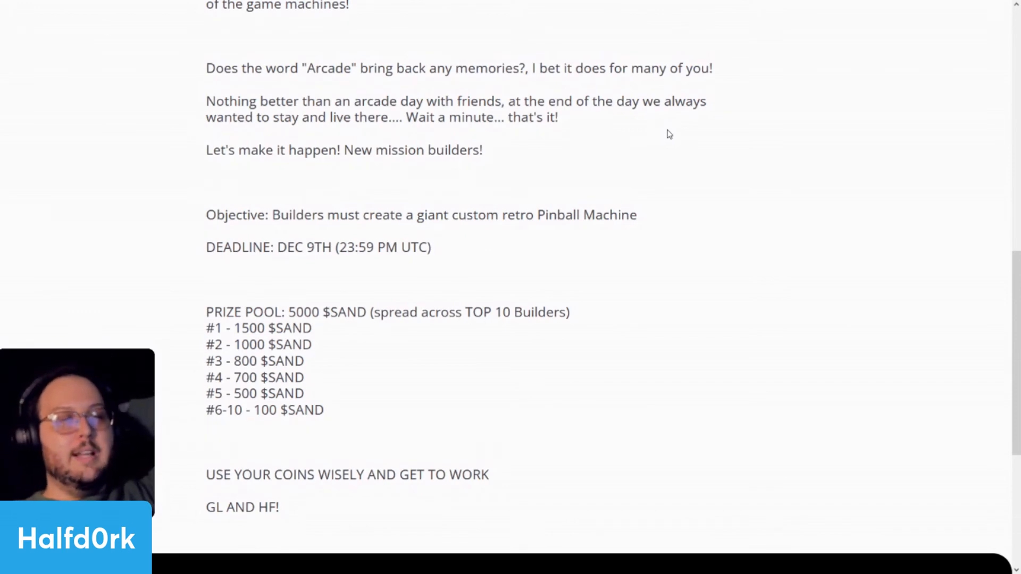
pyautogui.moveTo(207, 143); pyautogui.dragTo(481, 154)
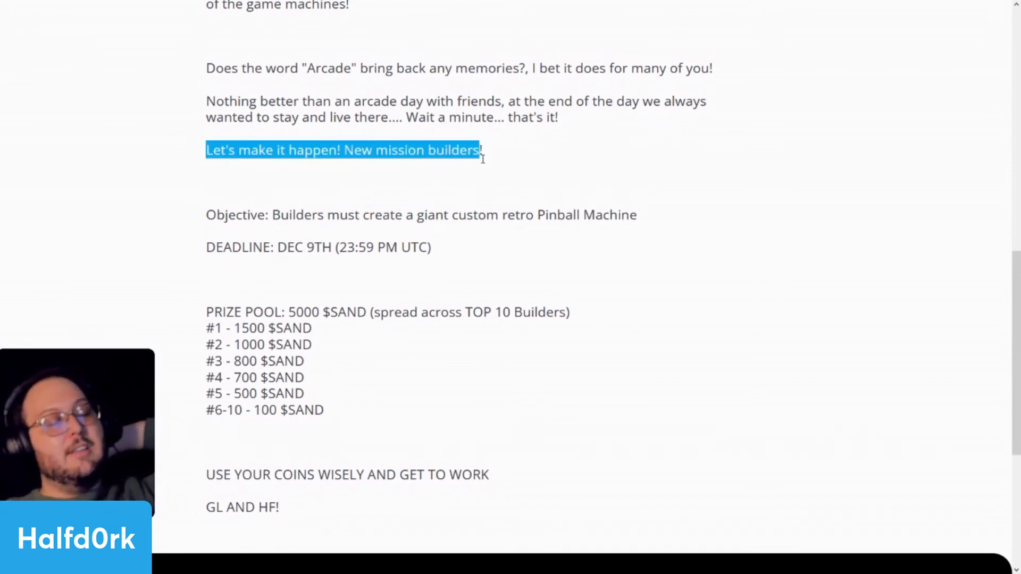
pyautogui.click(499, 164)
pyautogui.moveTo(281, 214); pyautogui.dragTo(670, 223)
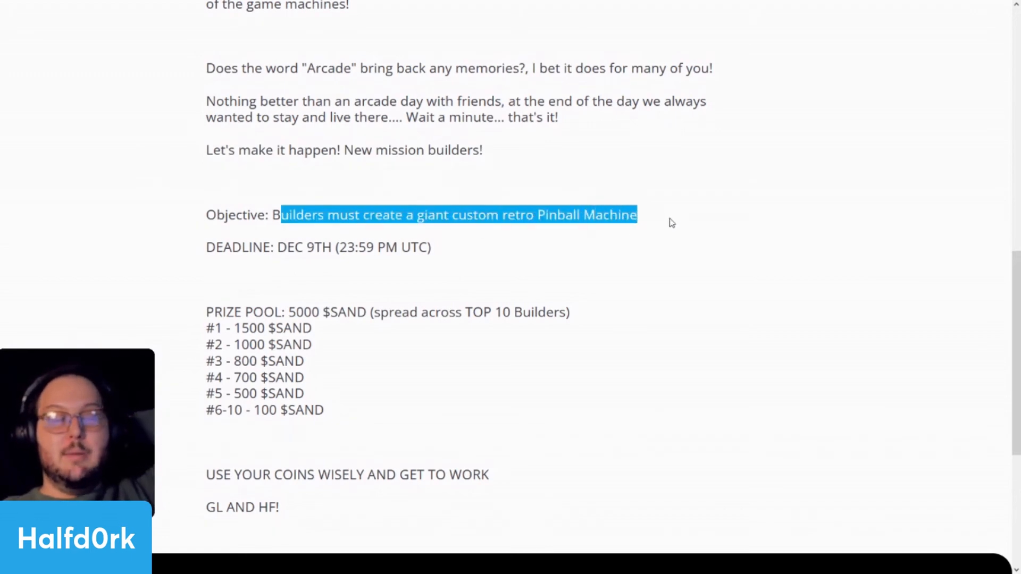
pyautogui.click(679, 214)
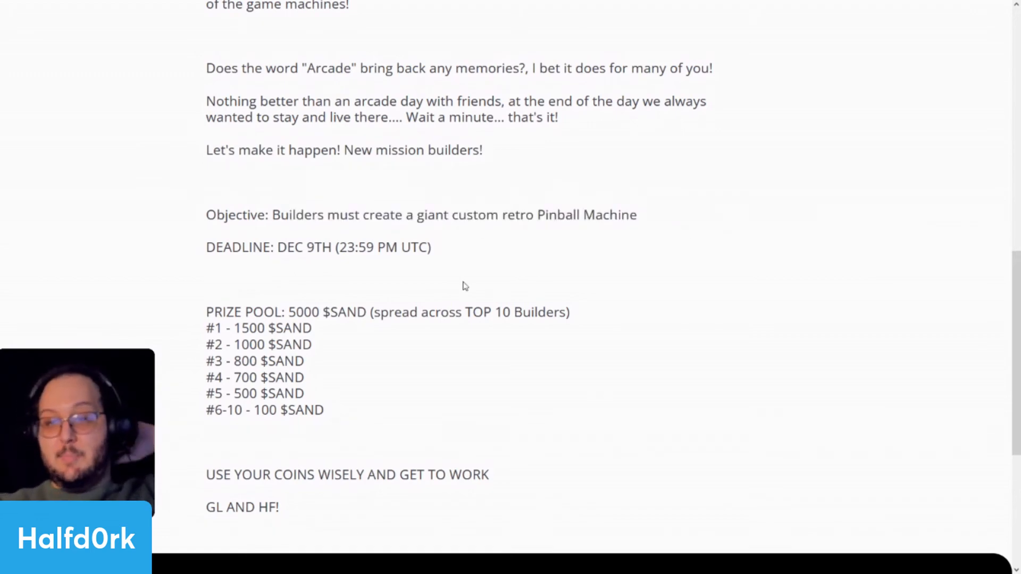
# Read through the contest's prize pool, deadline, participation badges and eligibility notice.
pyautogui.moveTo(285, 308); pyautogui.dragTo(234, 328)
pyautogui.click(372, 328)
pyautogui.click(299, 334)
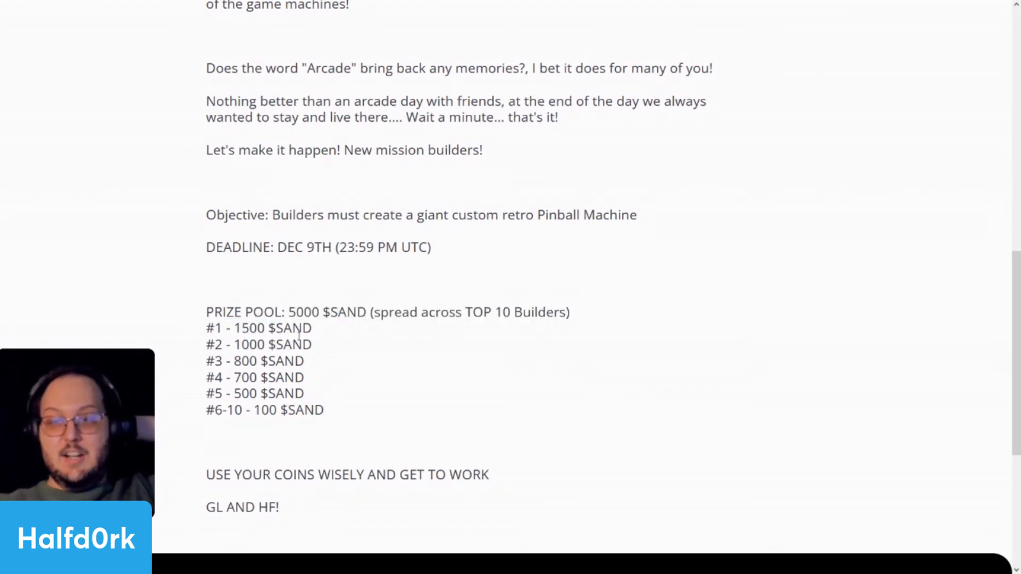
pyautogui.scroll(7, 520, 327)
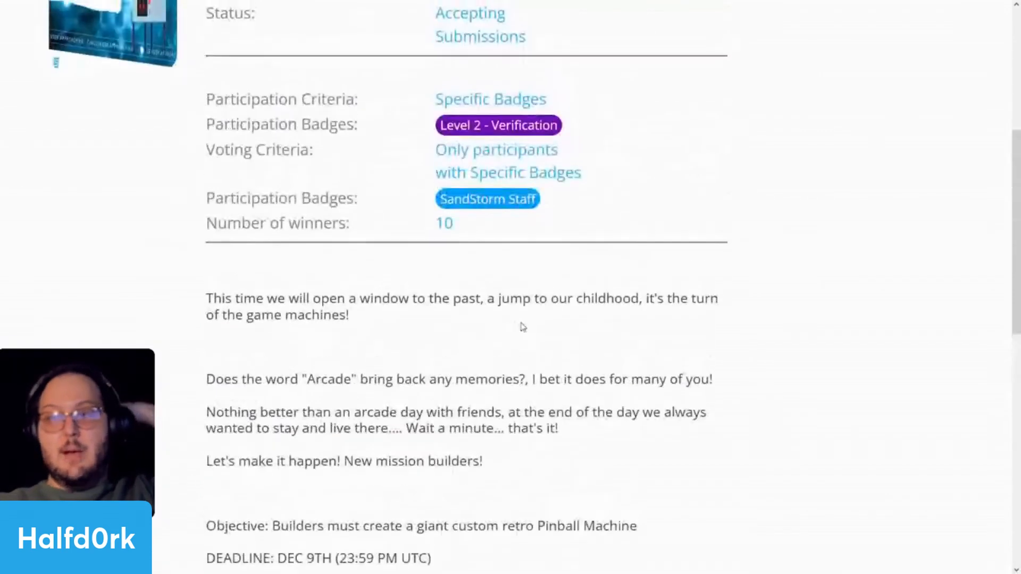
pyautogui.scroll(2, 523, 328)
pyautogui.moveTo(702, 50); pyautogui.dragTo(327, 68)
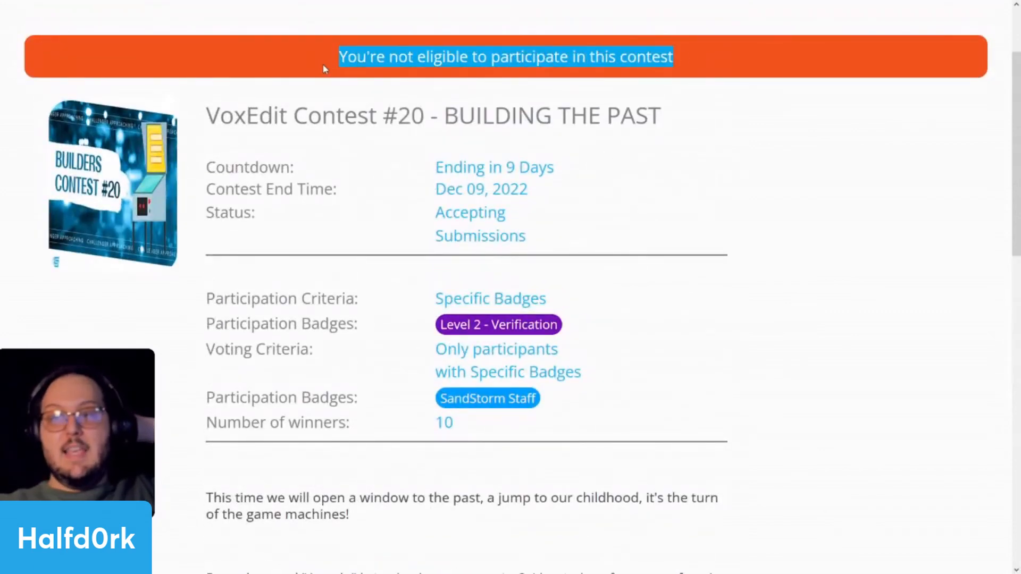
pyautogui.click(365, 121)
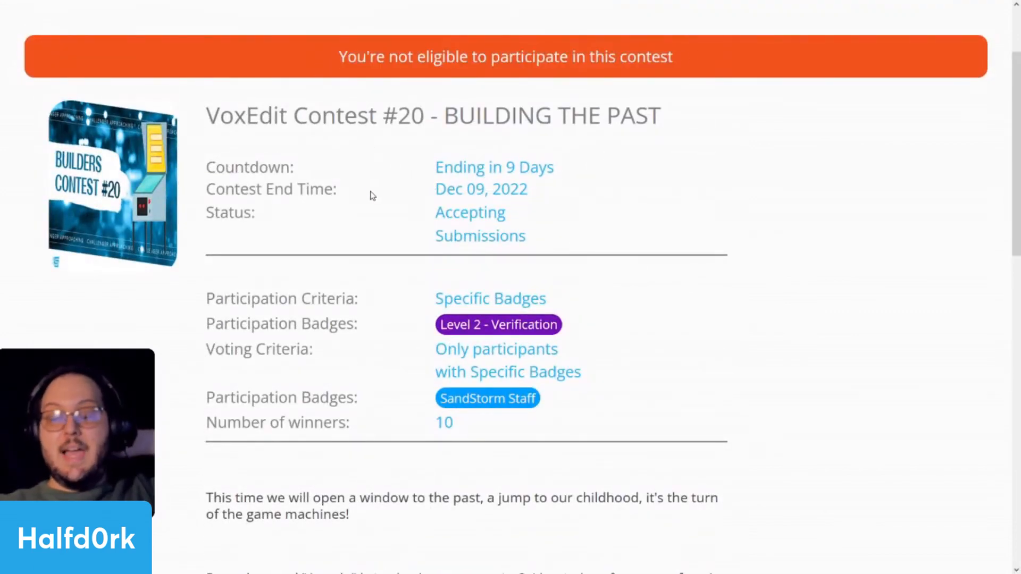
pyautogui.scroll(-2, 374, 193)
pyautogui.scroll(-2, 375, 193)
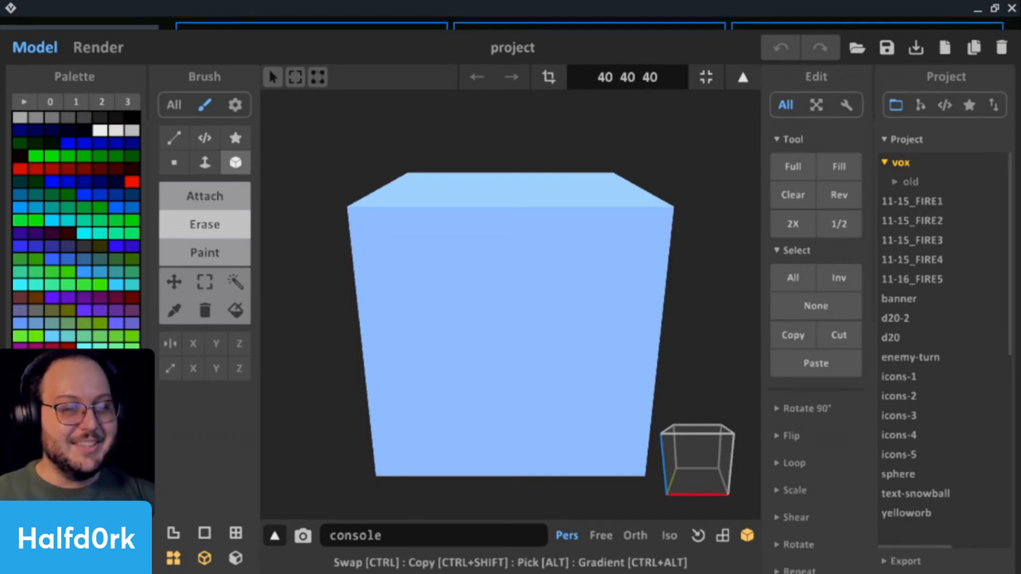
# Switch to MagicaVoxel, clear the default 40×40×40 cube and show the scene with the voxel portrait in world view.
pyautogui.click(592, 318)
pyautogui.press('Delete')
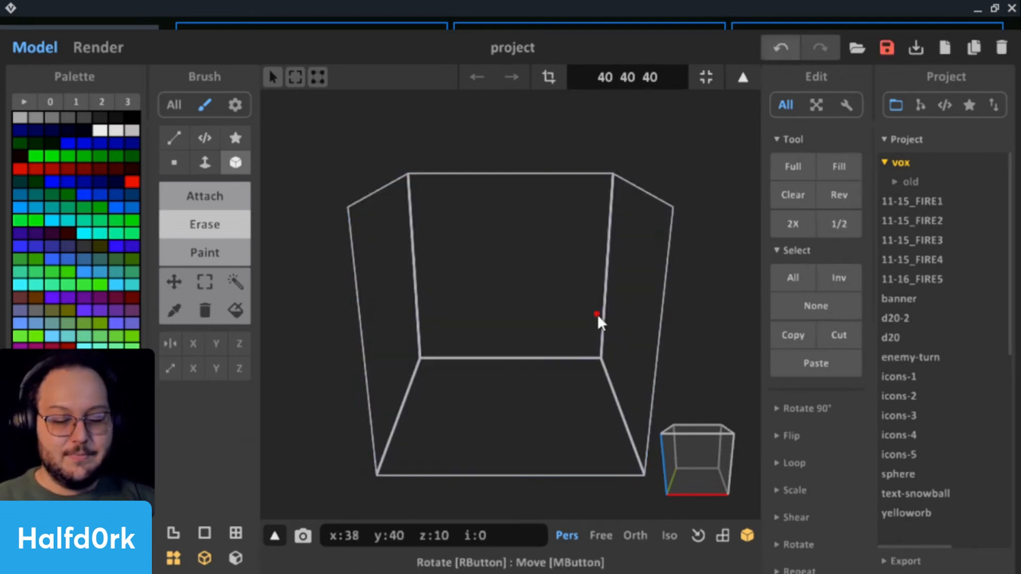
pyautogui.moveTo(598, 313); pyautogui.dragTo(592, 420, button='middle')
pyautogui.moveTo(592, 418); pyautogui.dragTo(590, 273, button='right')
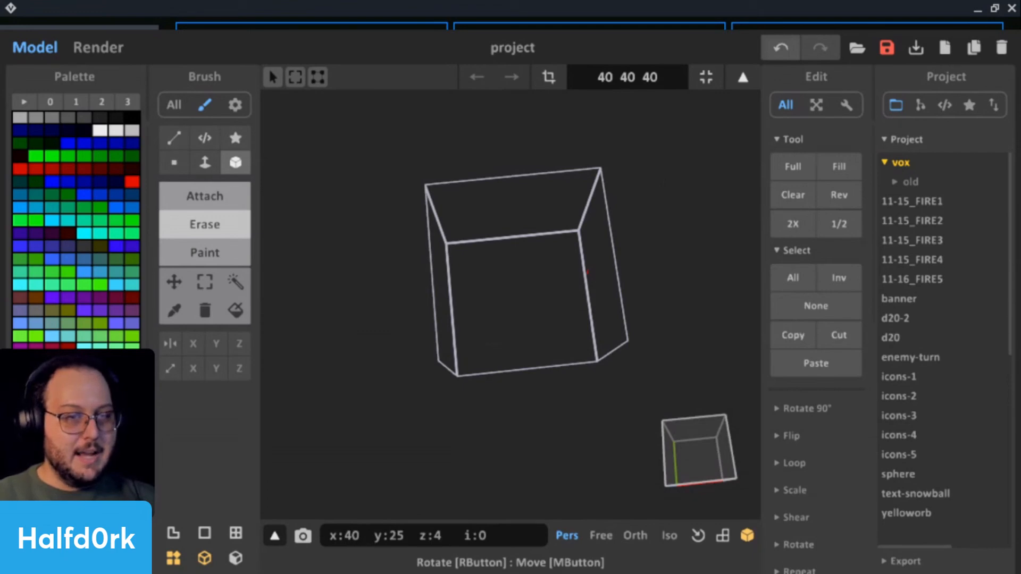
pyautogui.press('Tab')
pyautogui.scroll(-10, 605, 333)
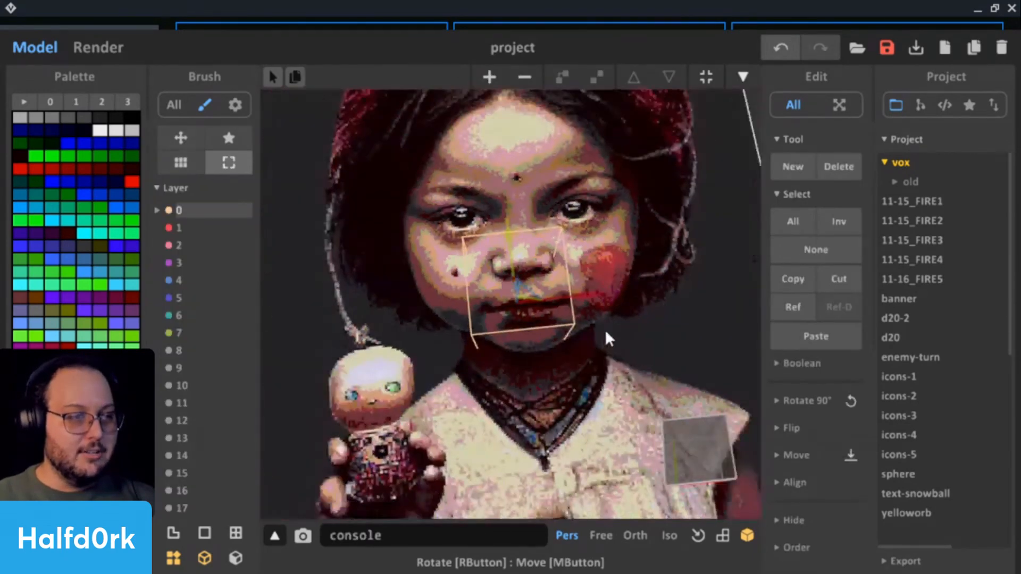
# Examine the voxel portrait of the girl holding a doll up close and from several angles.
pyautogui.scroll(3, 605, 334)
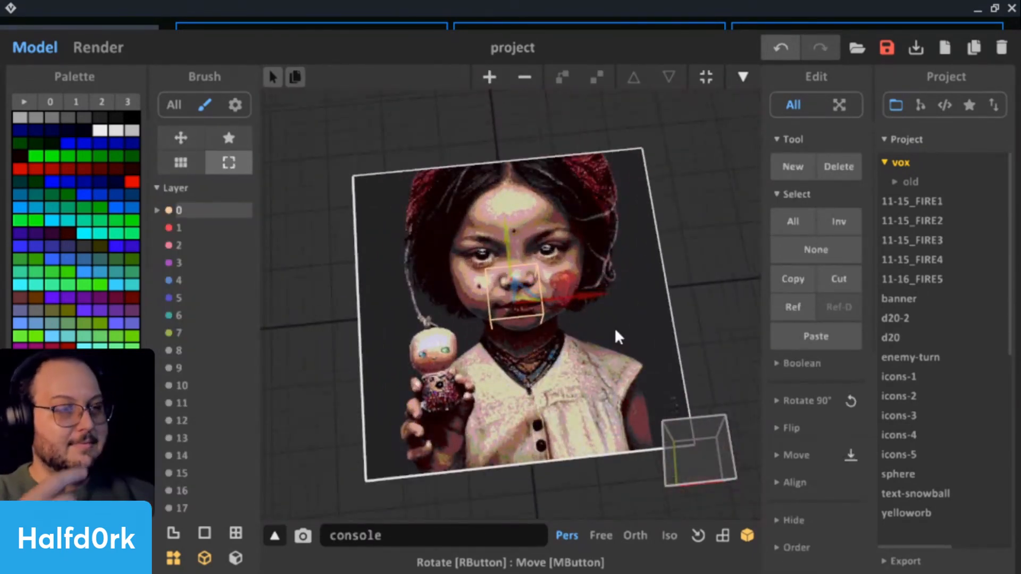
pyautogui.moveTo(614, 328); pyautogui.dragTo(694, 384, button='right')
pyautogui.scroll(5, 609, 393)
pyautogui.scroll(3, 609, 356)
pyautogui.scroll(-6, 559, 272)
pyautogui.scroll(-3, 694, 383)
pyautogui.scroll(3, 683, 388)
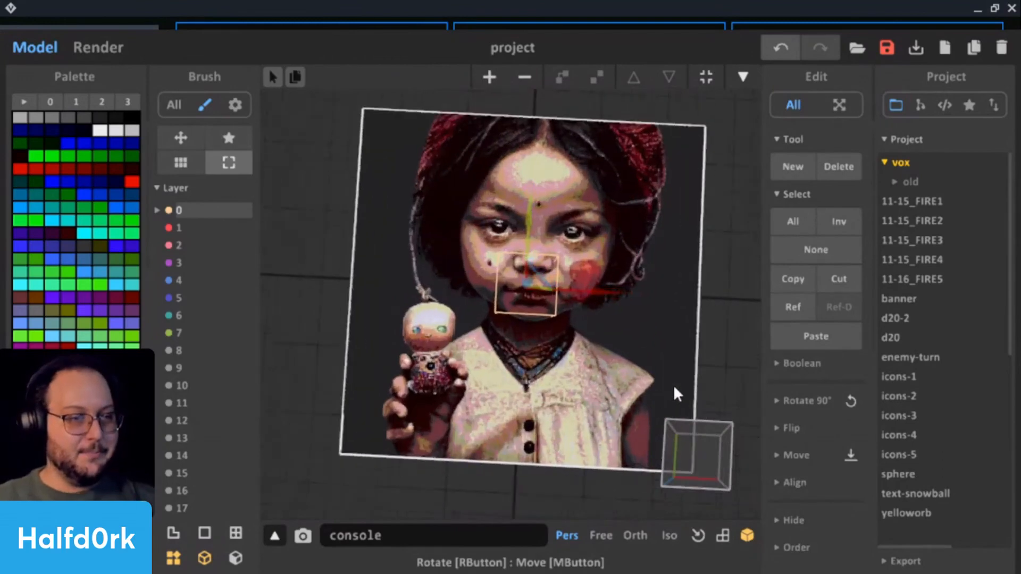
pyautogui.scroll(3, 744, 351)
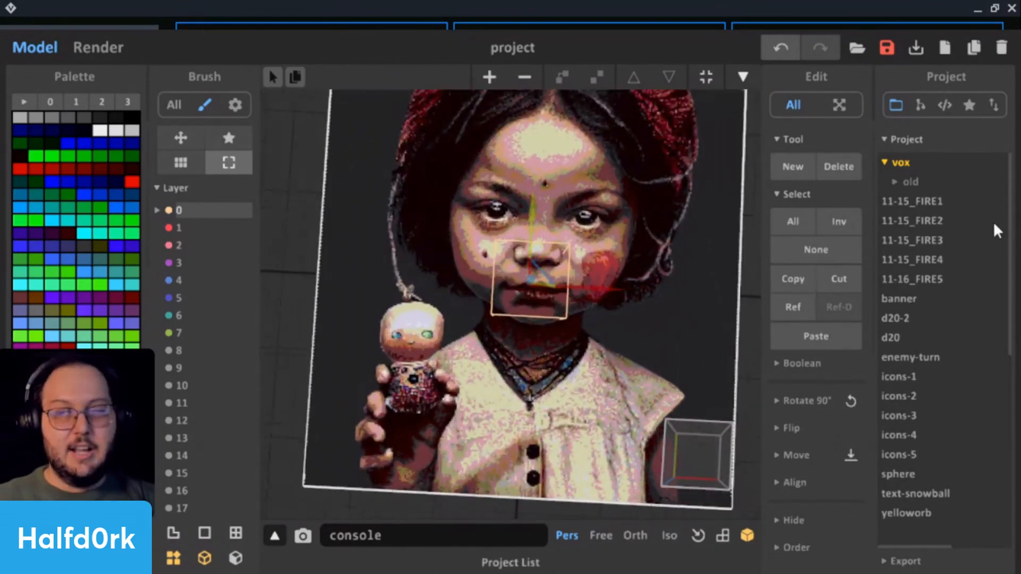
# Save the MagicaVoxel project as voodoogirl and go back to VoxEdit's home screen.
pyautogui.click(916, 48)
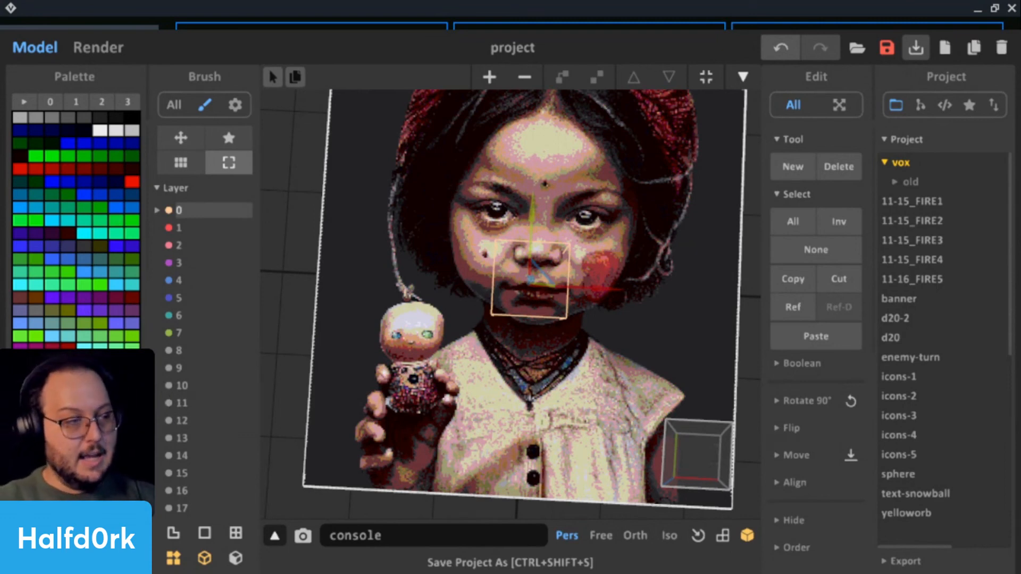
pyautogui.press('Return')
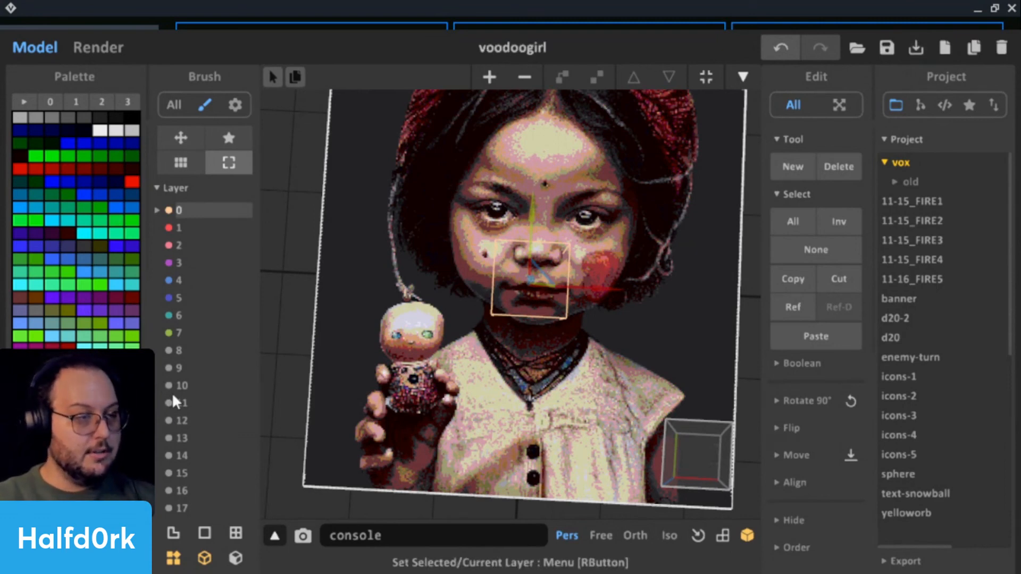
pyautogui.scroll(-3, 498, 415)
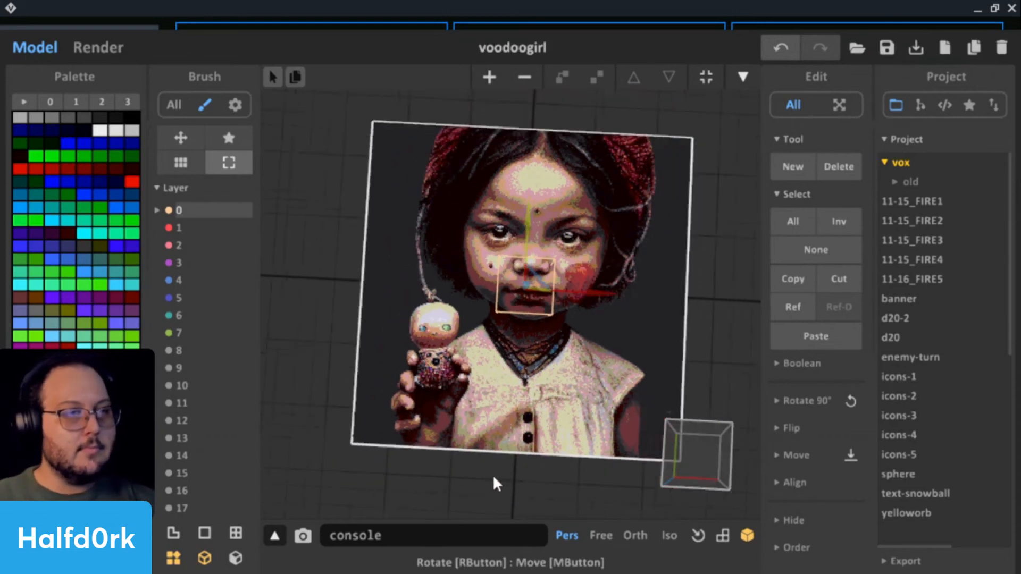
pyautogui.click(977, 10)
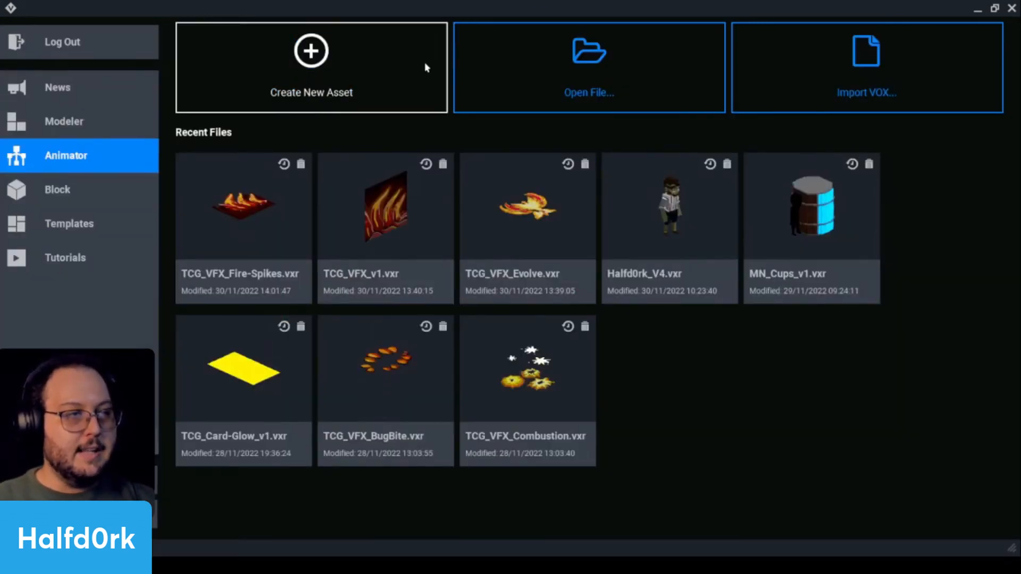
# Create a new Animator asset named Voodoo-Girl_v1 in the VoxEdit 2022-11-November folder.
pyautogui.click(412, 68)
pyautogui.click(269, 260)
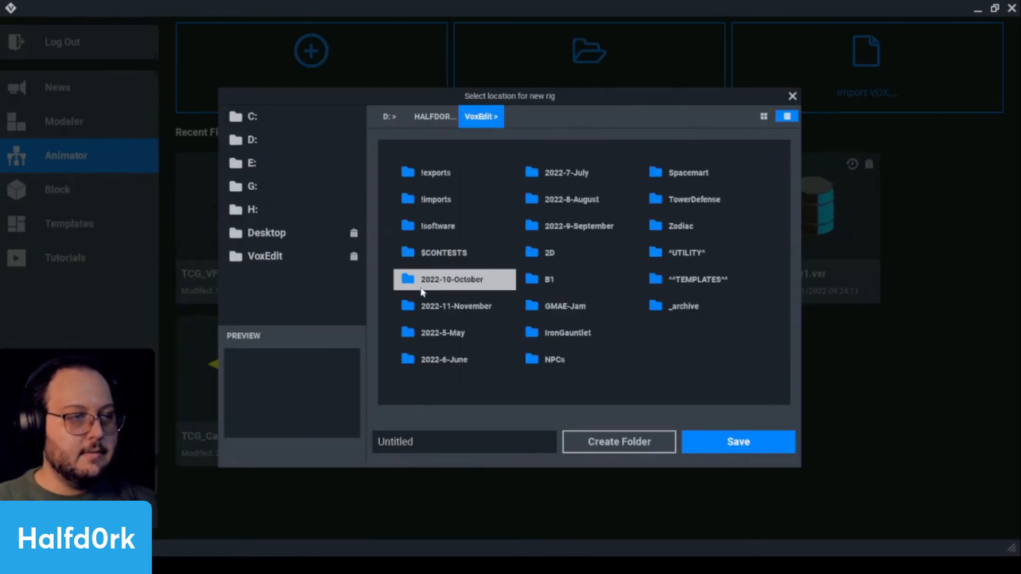
pyautogui.doubleClick(473, 309)
pyautogui.scroll(-3, 479, 394)
pyautogui.doubleClick(477, 442)
pyautogui.write('V')
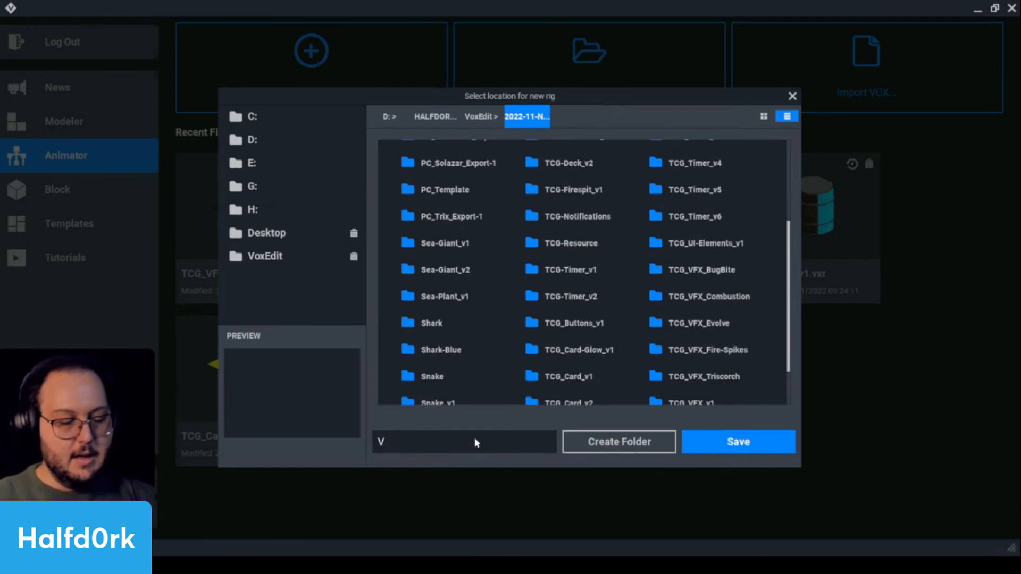
pyautogui.write('oodoo-')
pyautogui.press('BackSpace')
pyautogui.write('_')
pyautogui.write('-G')
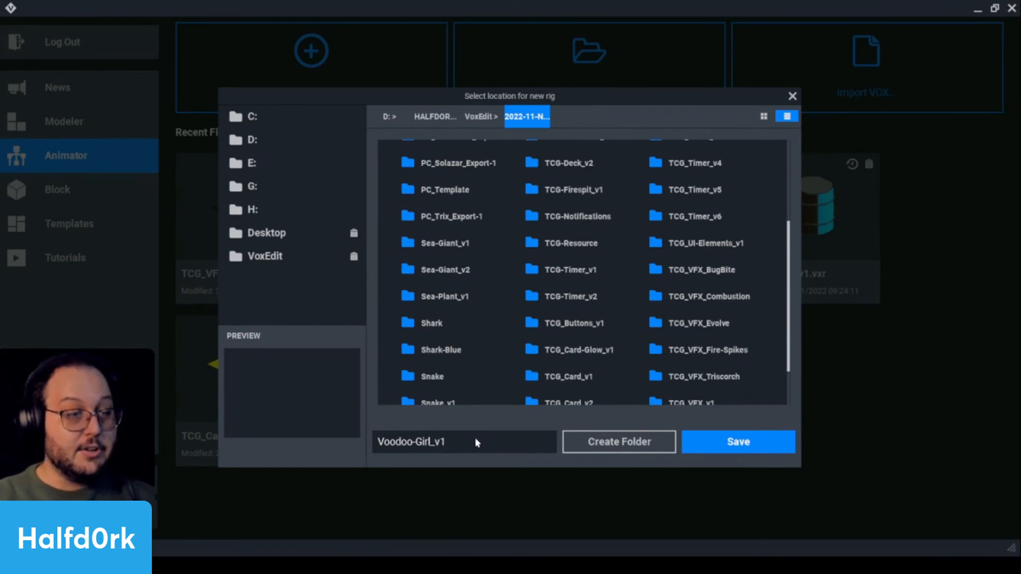
pyautogui.click(727, 441)
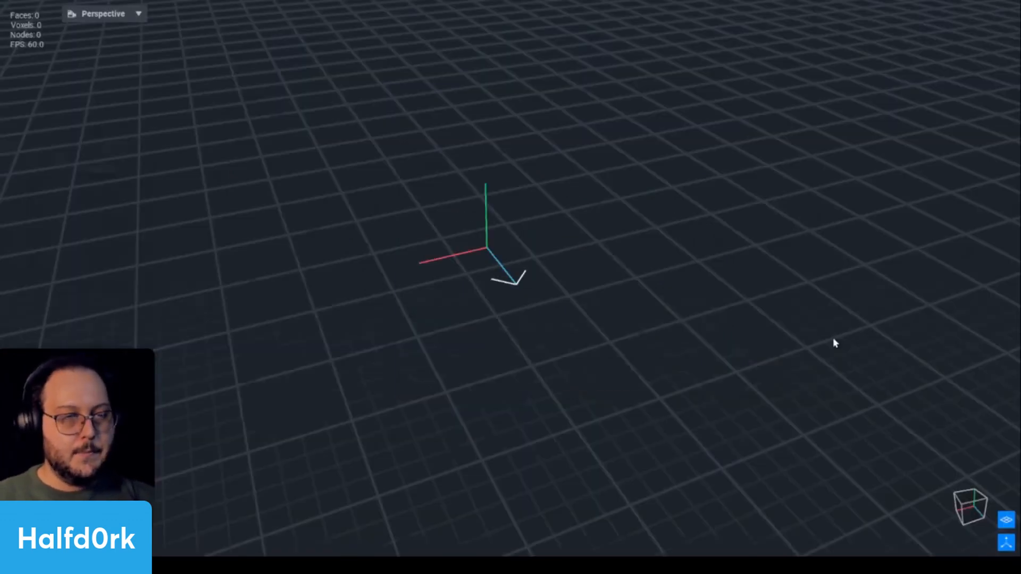
# Import the girl portrait's VOX model from the !imports folder into the rig's library.
pyautogui.click(993, 72)
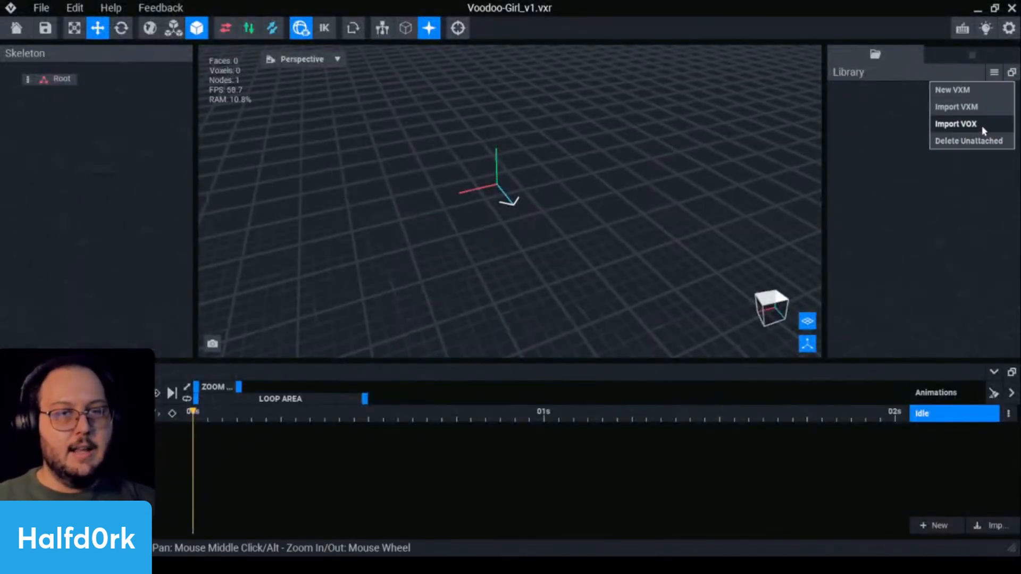
pyautogui.click(955, 124)
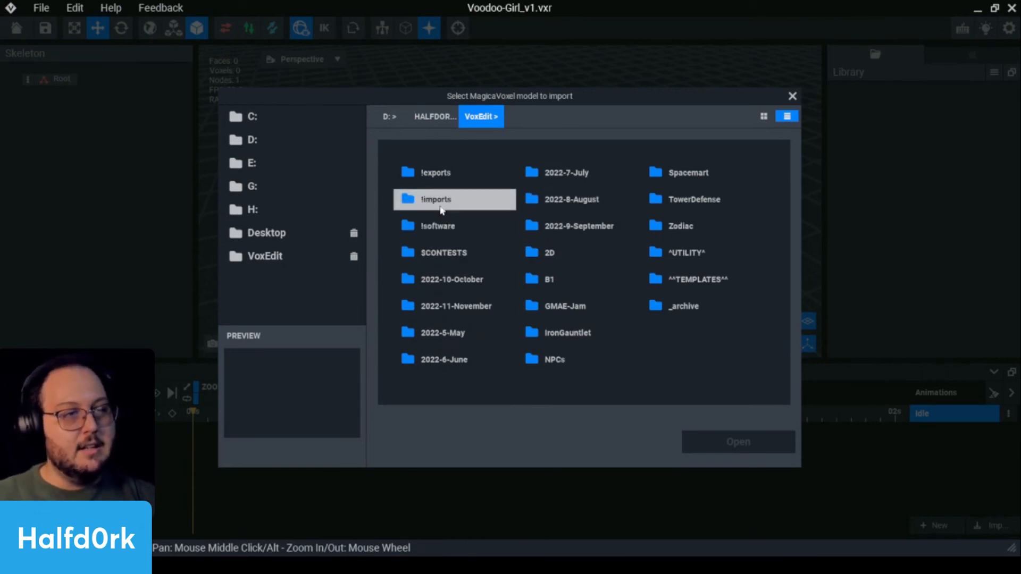
pyautogui.doubleClick(440, 202)
pyautogui.click(711, 305)
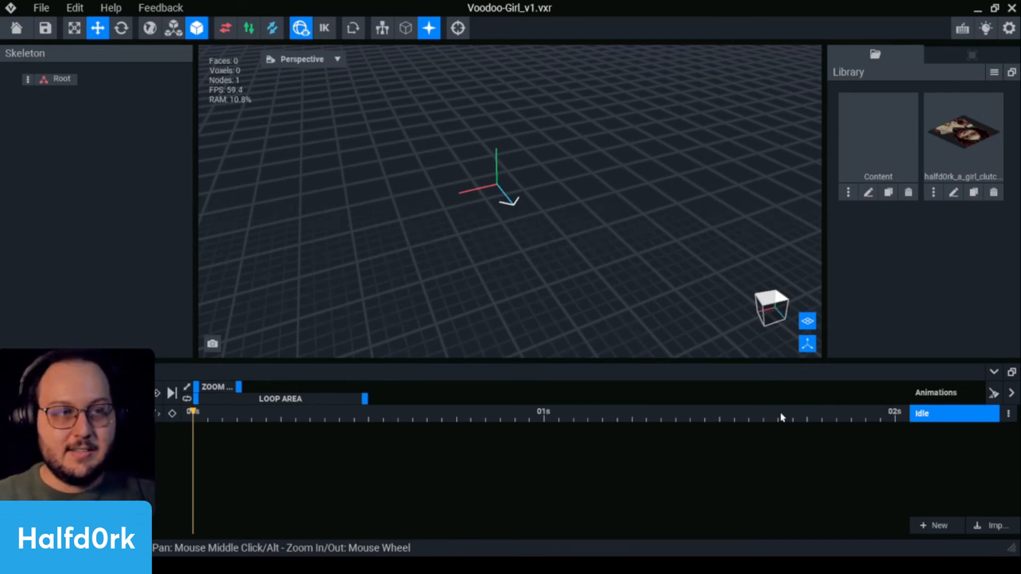
pyautogui.moveTo(592, 246); pyautogui.dragTo(781, 201, button='right')
# Open the imported portrait for editing and stand it upright by flipping it along X, rotating it about X and flipping it along Y.
pyautogui.moveTo(973, 149); pyautogui.dragTo(924, 265)
pyautogui.click(953, 192)
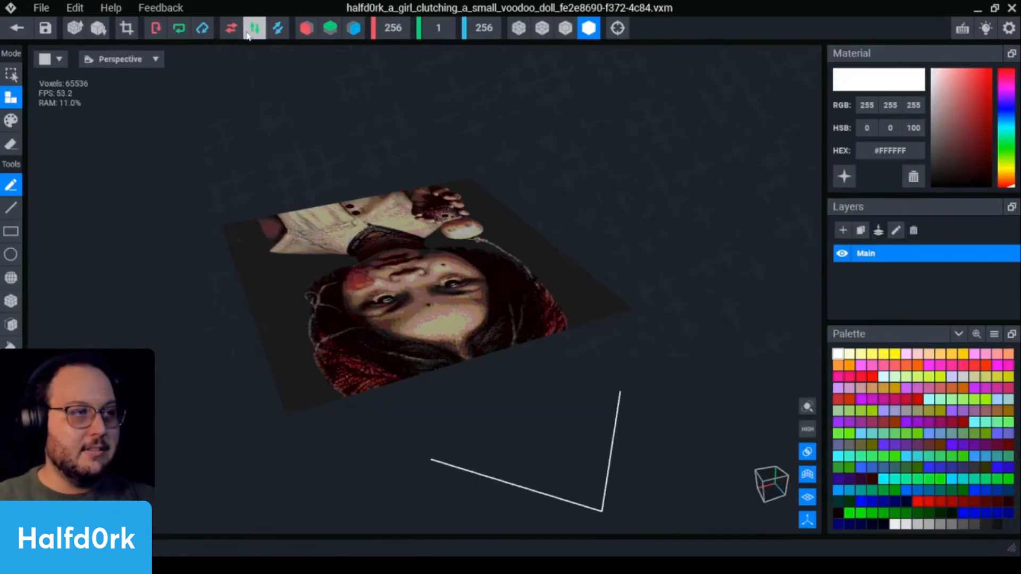
pyautogui.click(230, 29)
pyautogui.click(155, 29)
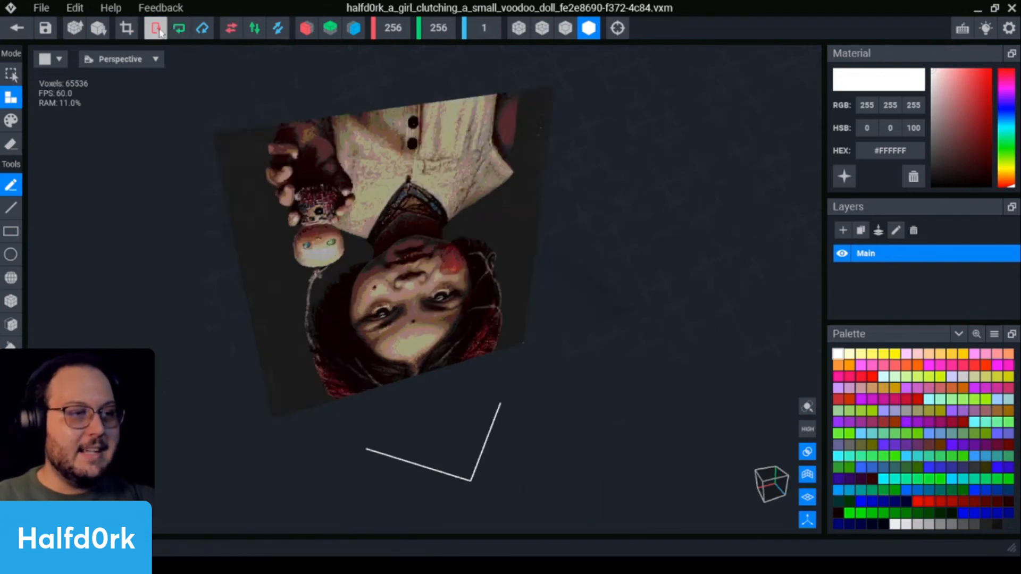
pyautogui.click(247, 30)
pyautogui.moveTo(519, 239); pyautogui.dragTo(505, 263, button='right')
pyautogui.scroll(2, 505, 263)
pyautogui.moveTo(497, 265); pyautogui.dragTo(546, 302, button='middle')
pyautogui.moveTo(496, 277); pyautogui.dragTo(493, 283, button='right')
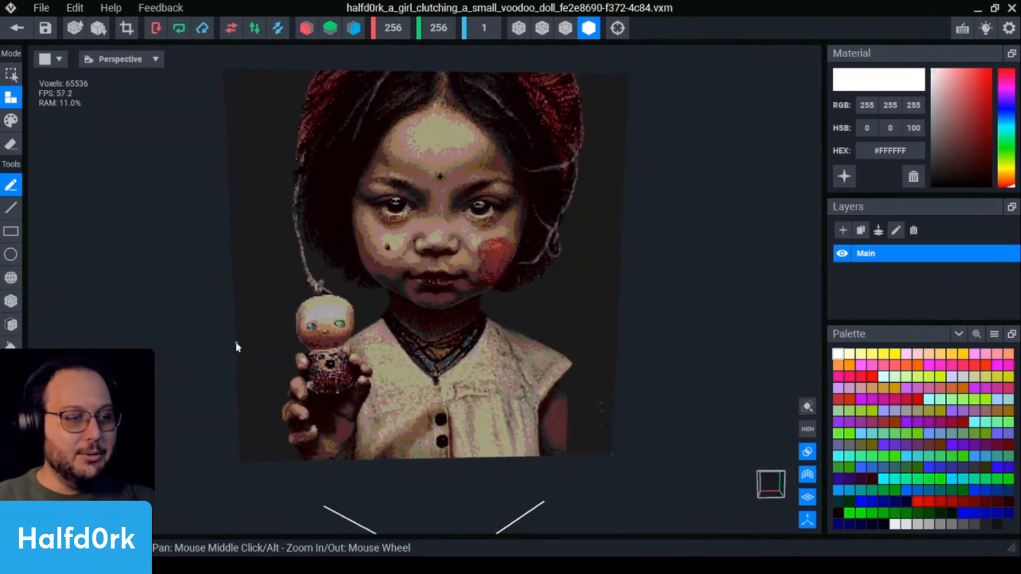
# Inspect the voxel detail of the doll and the girl's hand in the portrait.
pyautogui.scroll(3, 362, 435)
pyautogui.moveTo(361, 435); pyautogui.dragTo(521, 309, button='middle')
pyautogui.scroll(4, 360, 387)
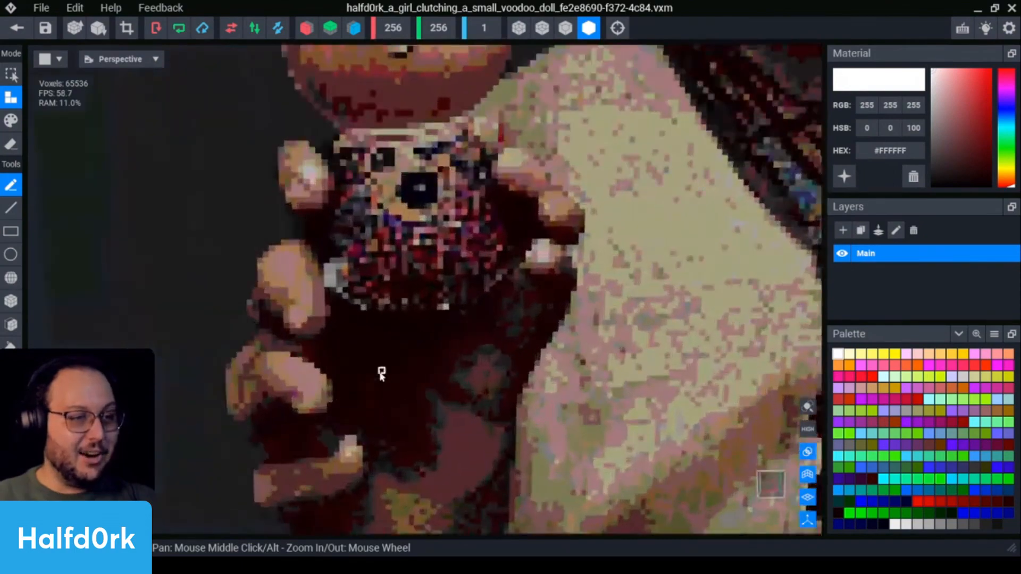
pyautogui.scroll(-1, 381, 372)
pyautogui.scroll(-4, 557, 214)
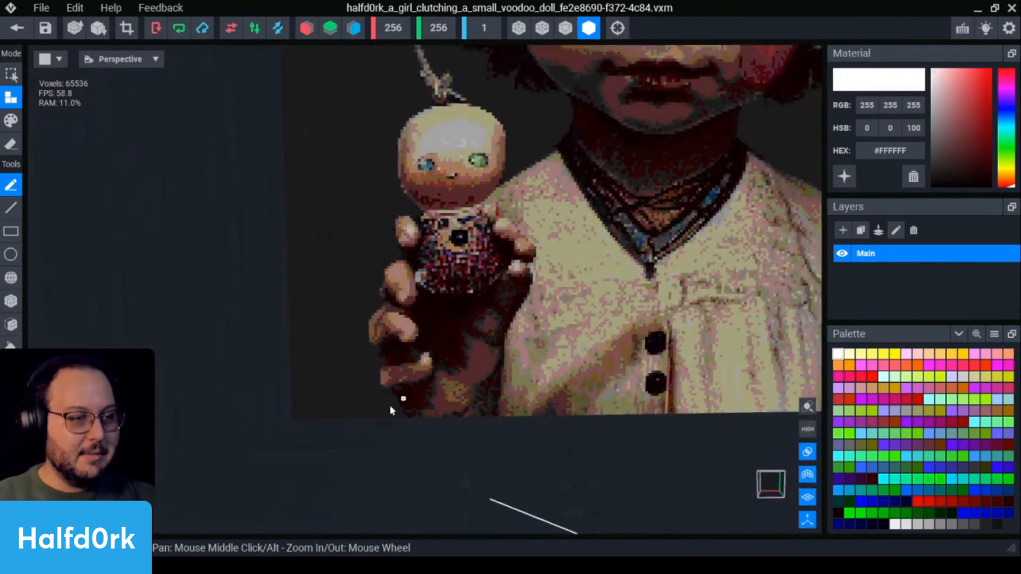
pyautogui.scroll(-2, 436, 394)
pyautogui.moveTo(458, 234); pyautogui.dragTo(511, 208, button='middle')
pyautogui.scroll(4, 563, 297)
pyautogui.scroll(-5, 484, 390)
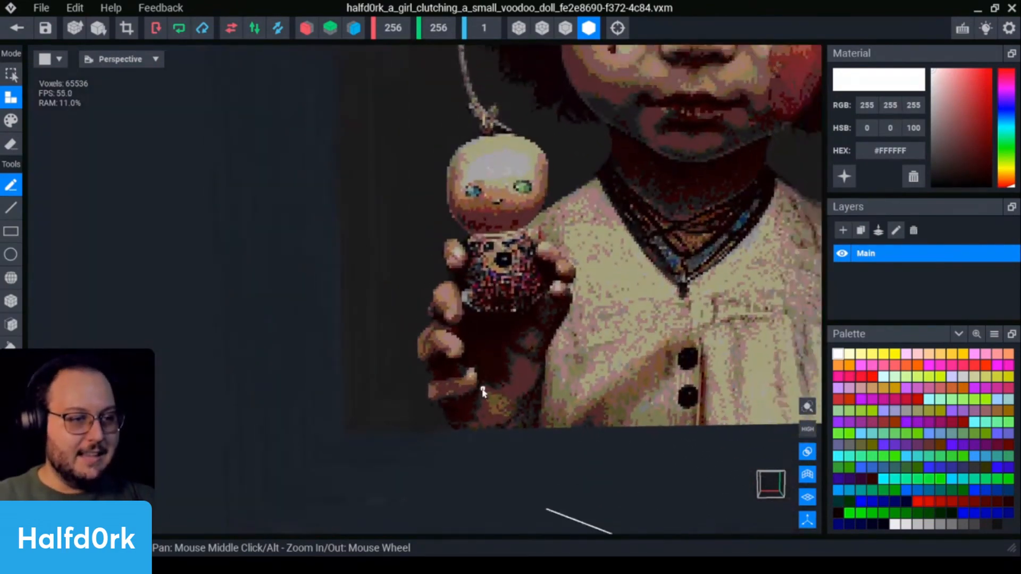
pyautogui.scroll(-5, 626, 296)
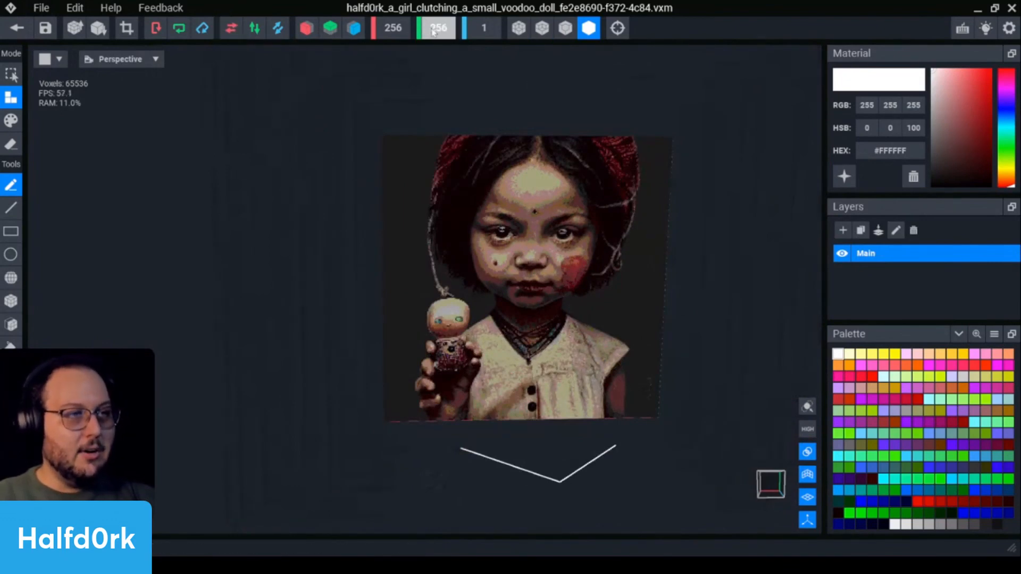
# Return to the rig, saving the portrait's changes, and create a child node named Control under Root.
pyautogui.click(17, 28)
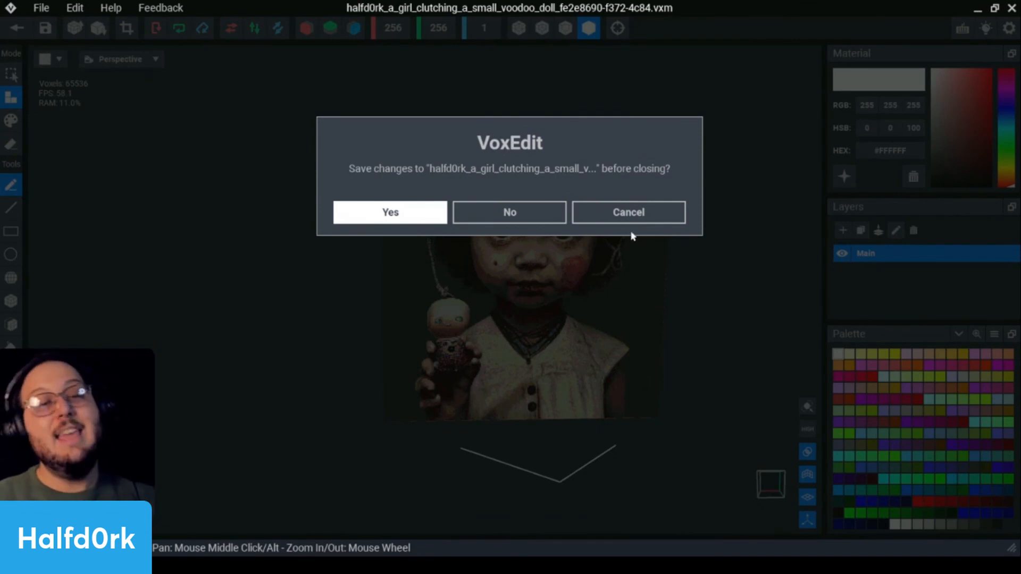
pyautogui.click(420, 218)
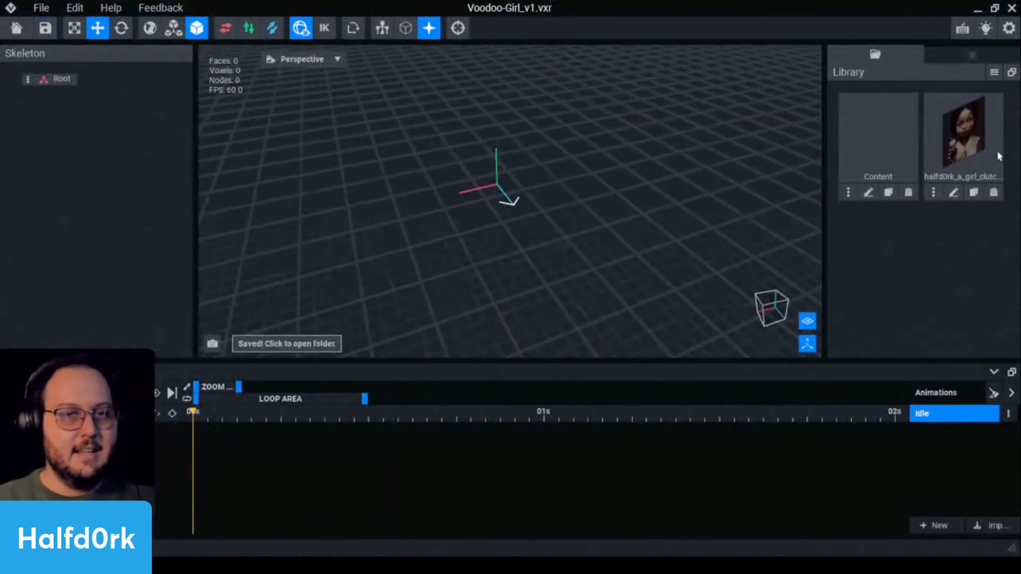
pyautogui.rightClick(44, 84)
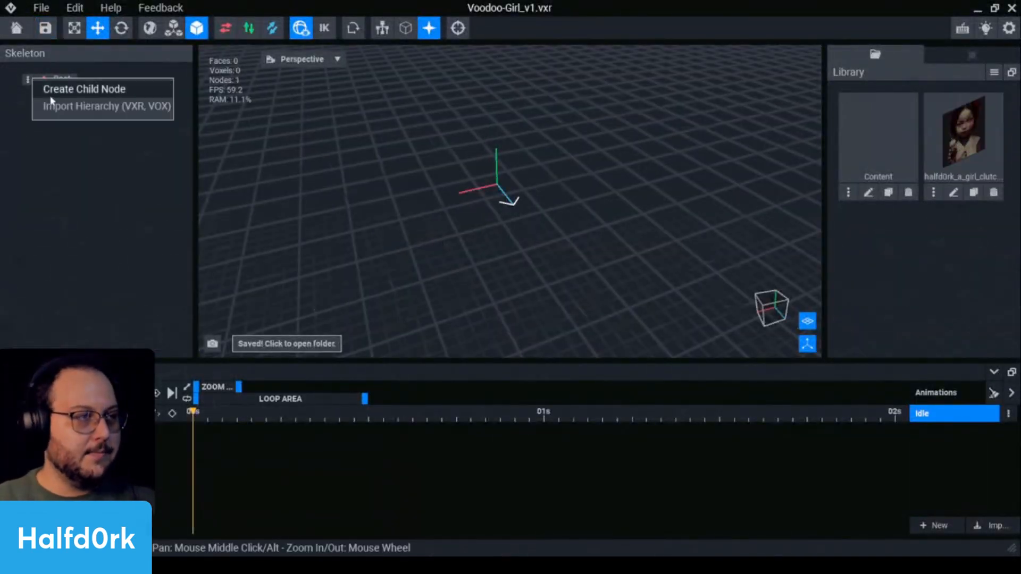
pyautogui.click(60, 93)
pyautogui.write('Control')
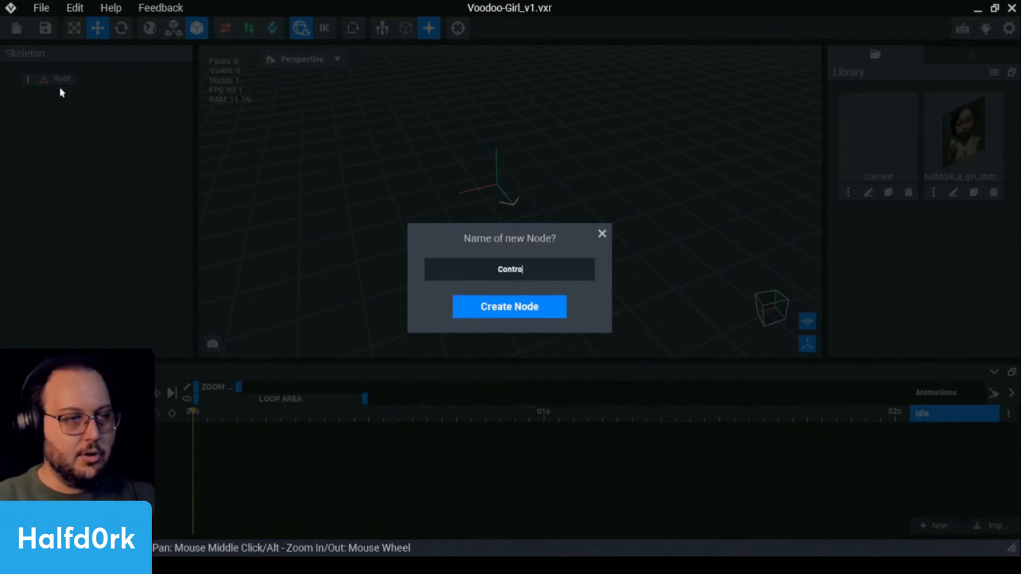
pyautogui.press('Return')
# Attach the portrait model to the Control node and raise it until its lower edge rests on the ground grid.
pyautogui.moveTo(964, 133); pyautogui.dragTo(68, 101)
pyautogui.scroll(-5, 553, 170)
pyautogui.click(525, 156)
pyautogui.moveTo(492, 150); pyautogui.dragTo(488, 52)
pyautogui.click(629, 149)
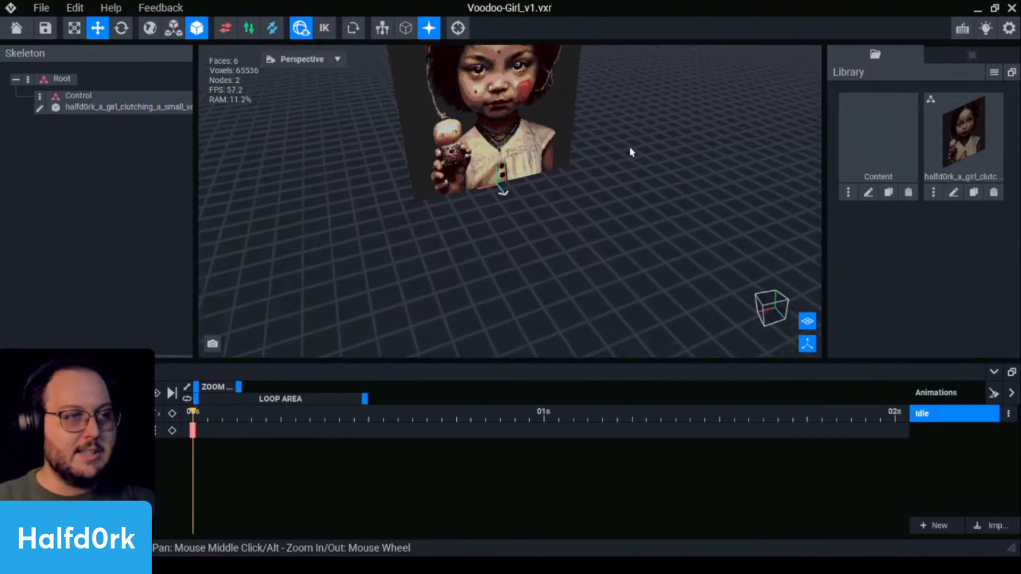
pyautogui.moveTo(630, 148); pyautogui.dragTo(560, 153, button='right')
pyautogui.moveTo(560, 152); pyautogui.dragTo(562, 178, button='middle')
pyautogui.click(462, 101)
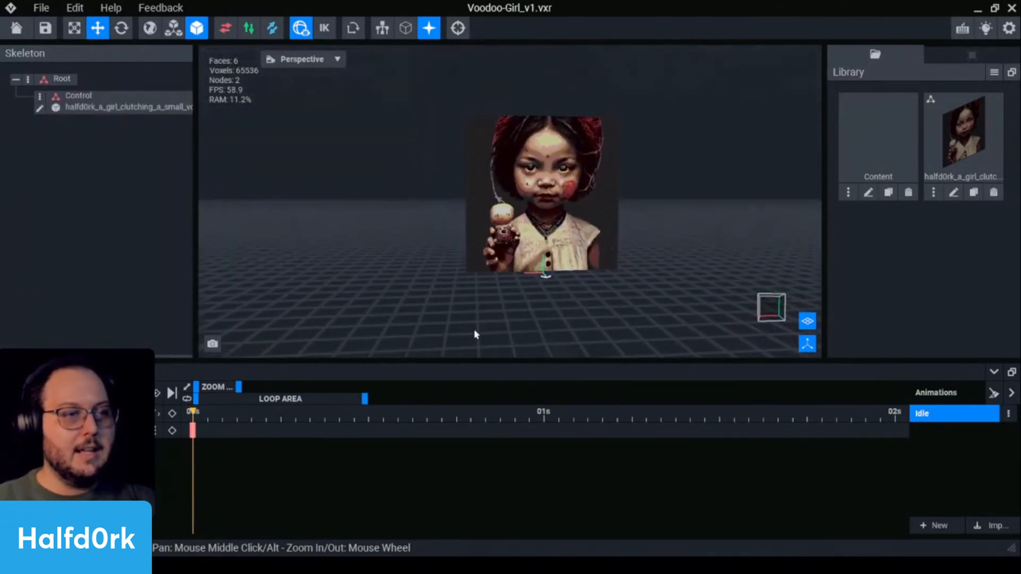
# Examine the portrait model in the rig close up and from afar, checking the face, doll and lower edge against the grid.
pyautogui.scroll(5, 600, 243)
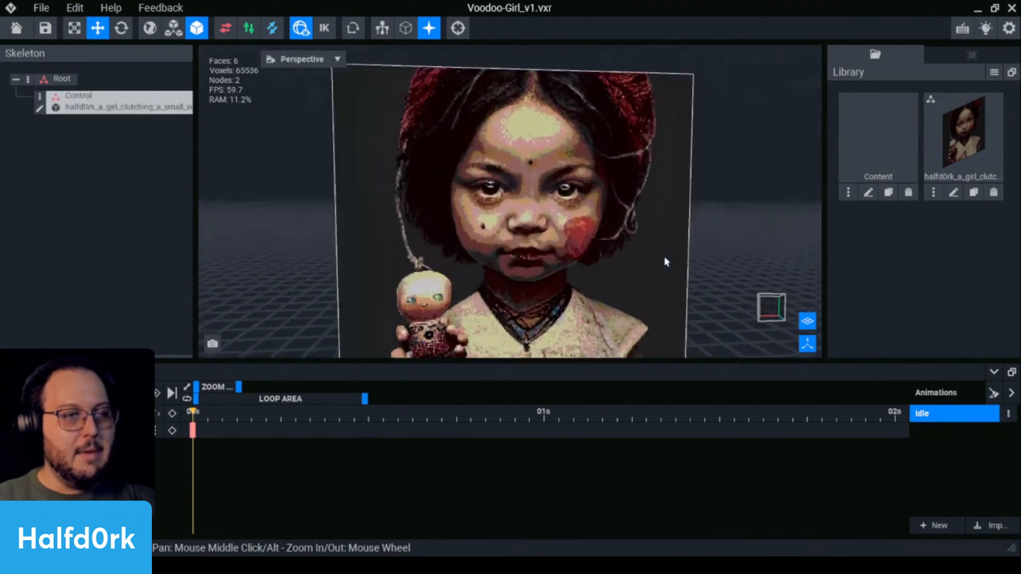
pyautogui.scroll(-5, 594, 260)
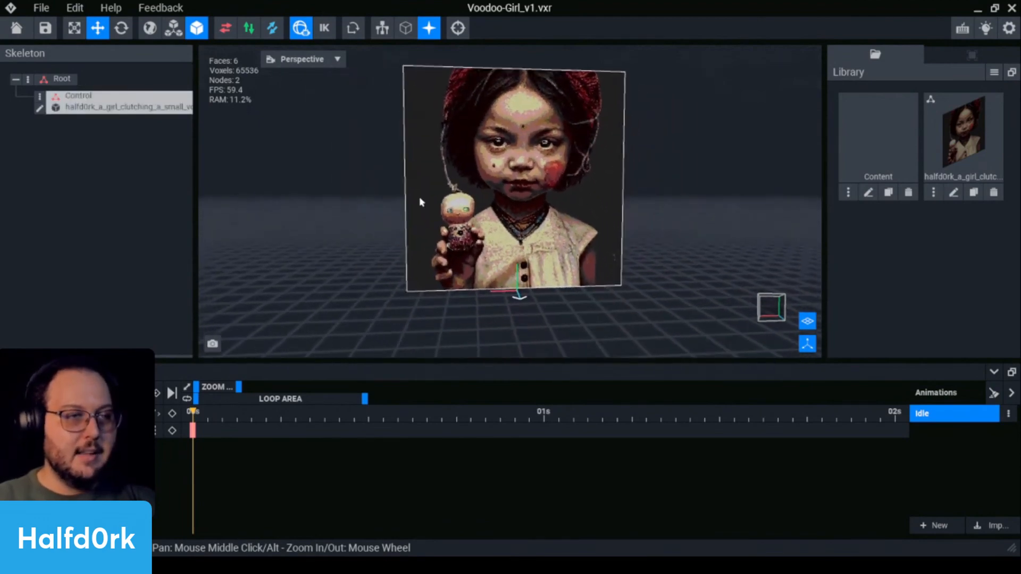
pyautogui.scroll(3, 575, 228)
pyautogui.click(532, 241)
pyautogui.scroll(5, 535, 320)
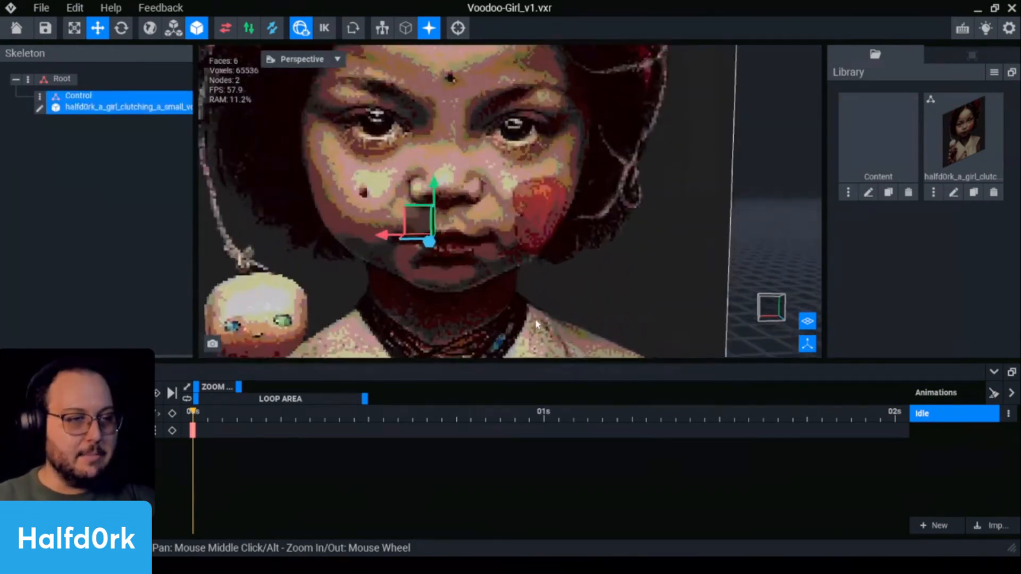
pyautogui.scroll(-5, 536, 323)
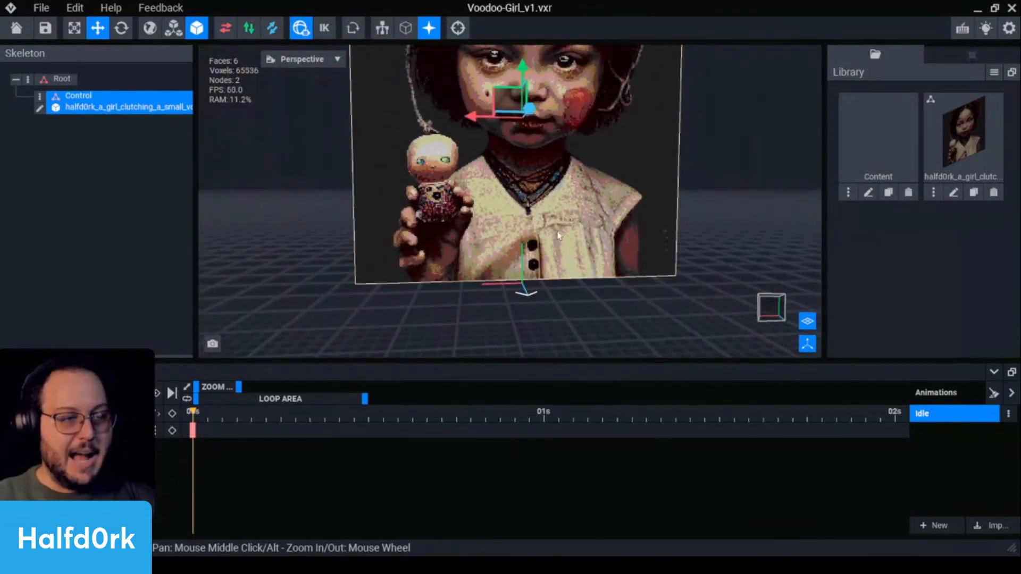
pyautogui.scroll(-3, 536, 207)
pyautogui.click(775, 135)
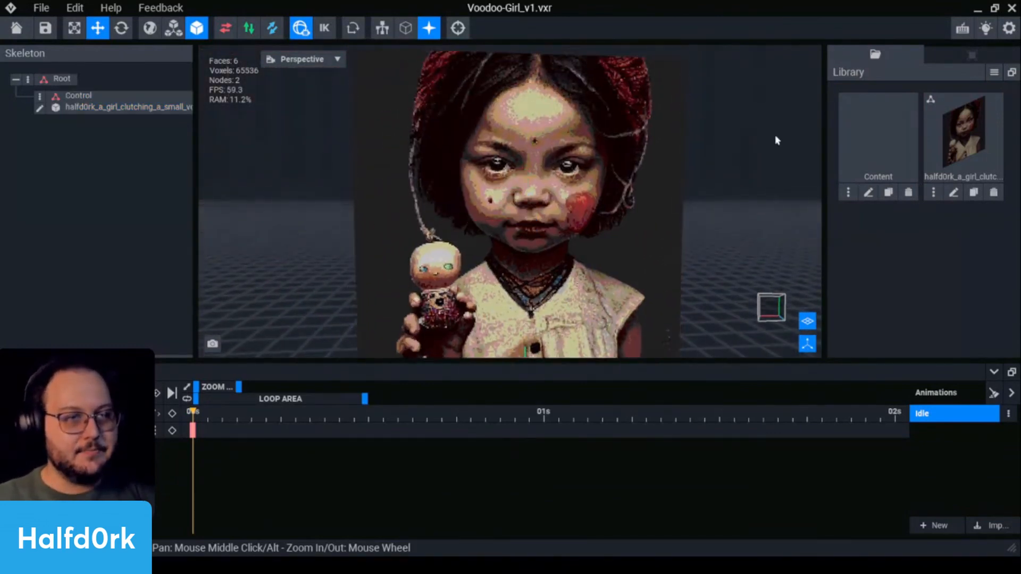
pyautogui.scroll(-3, 562, 215)
pyautogui.click(481, 202)
pyautogui.scroll(3, 563, 193)
pyautogui.click(764, 201)
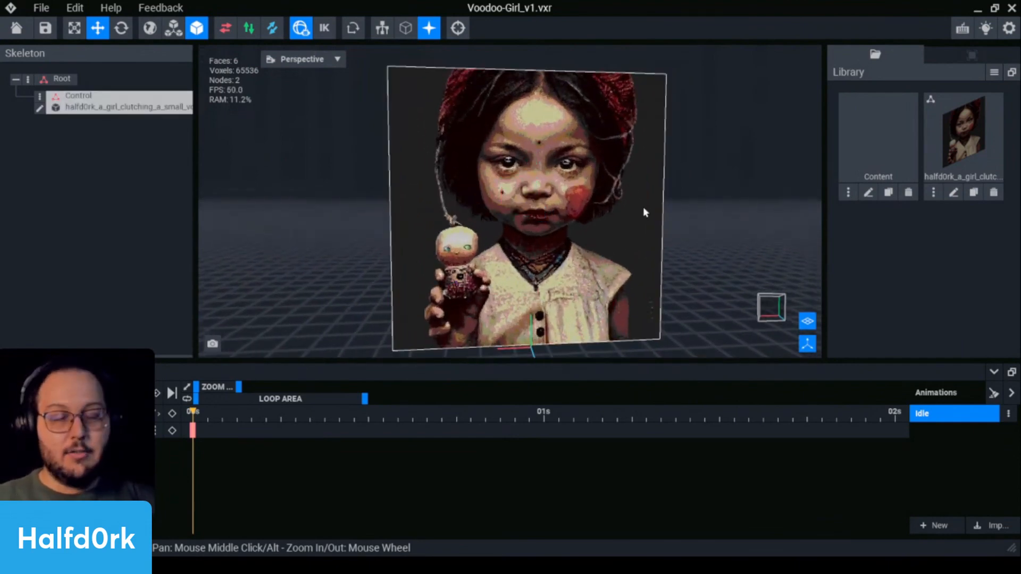
# Save the Voodoo-Girl_v1 rig with the portrait attached to the Control node.
pyautogui.moveTo(645, 212); pyautogui.dragTo(635, 196, button='middle')
pyautogui.moveTo(640, 205); pyautogui.dragTo(645, 211, button='right')
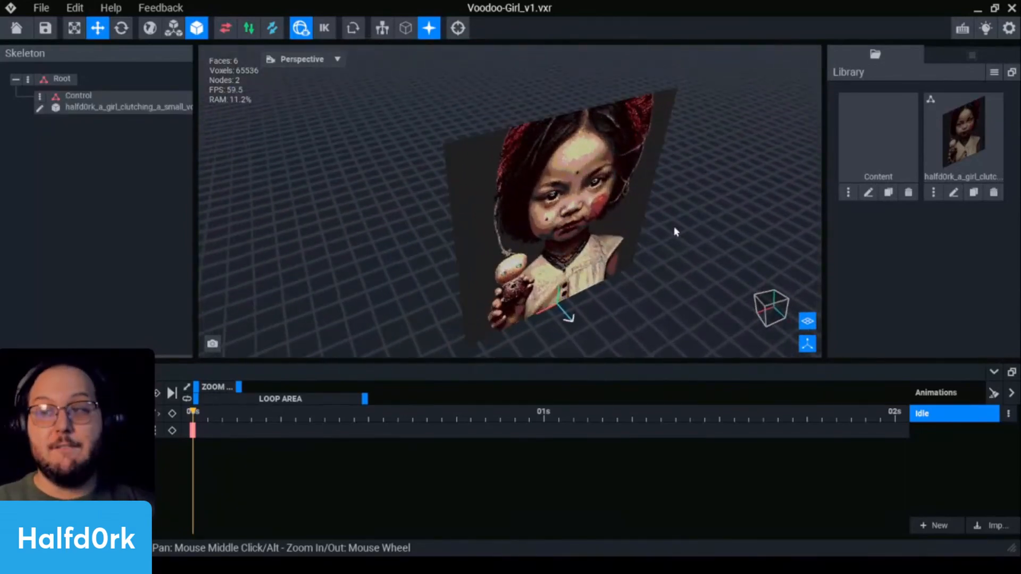
pyautogui.hotkey('ctrl', 's')
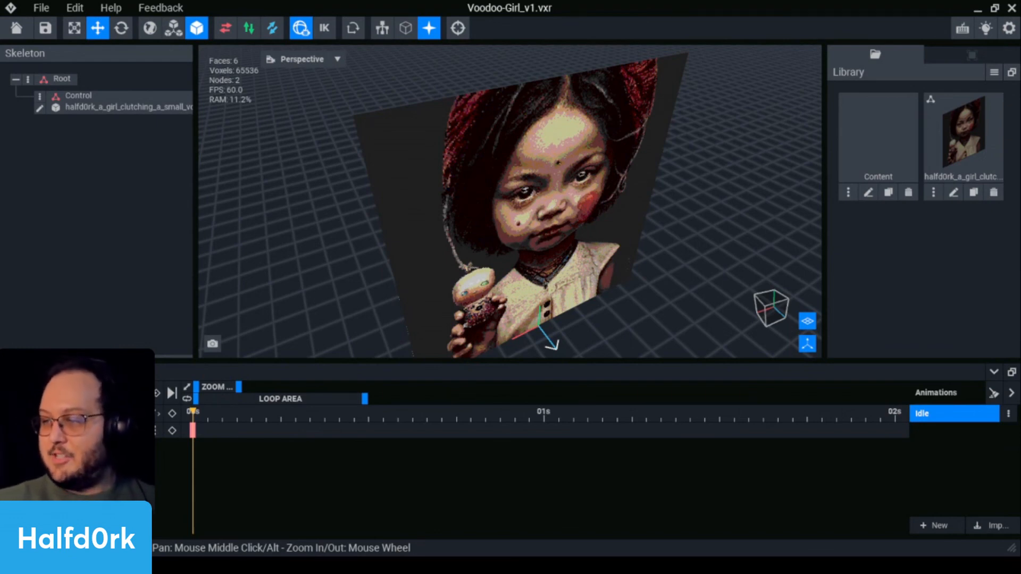
pyautogui.hotkey('ctrl', 's')
pyautogui.moveTo(613, 280); pyautogui.dragTo(537, 186, button='right')
pyautogui.scroll(3, 513, 340)
pyautogui.moveTo(511, 354); pyautogui.dragTo(511, 298, button='middle')
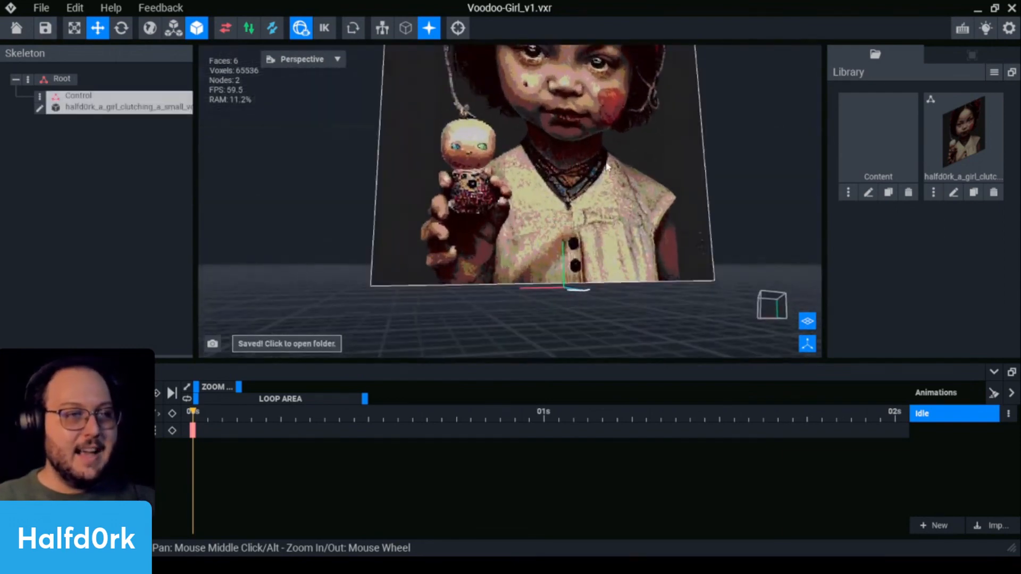
pyautogui.moveTo(605, 117); pyautogui.dragTo(614, 157, button='middle')
pyautogui.moveTo(614, 156); pyautogui.dragTo(627, 160, button='right')
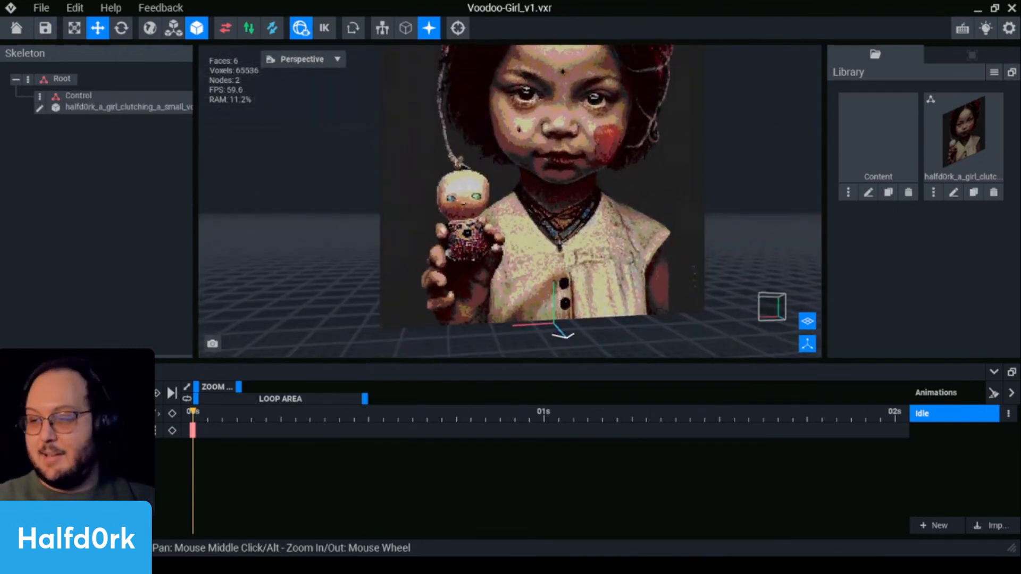